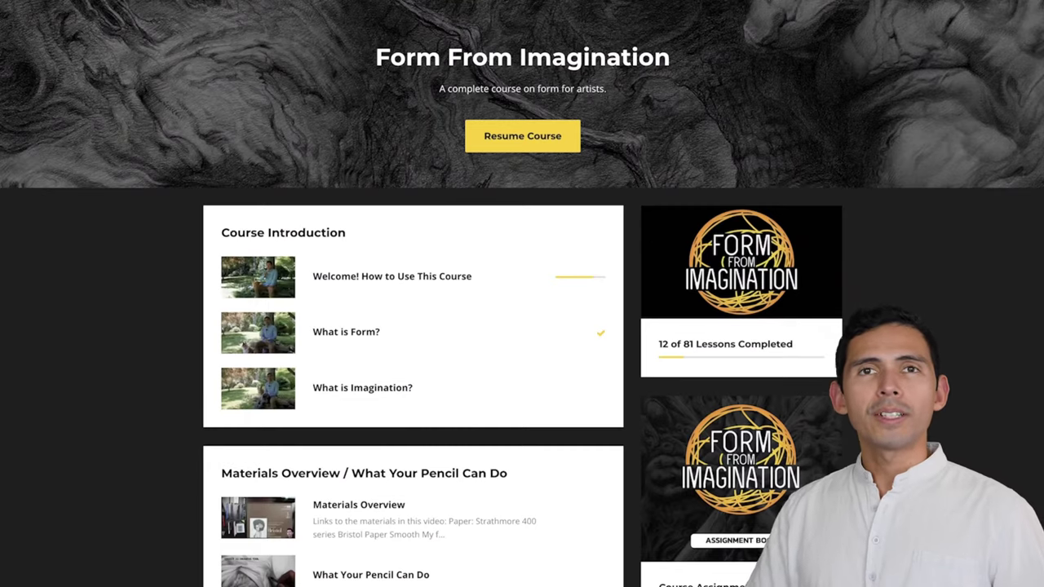
# Look through the Form From Imagination lesson list and the assignment book's form-rendering assignments.
pyautogui.scroll(-2, 522, 327)
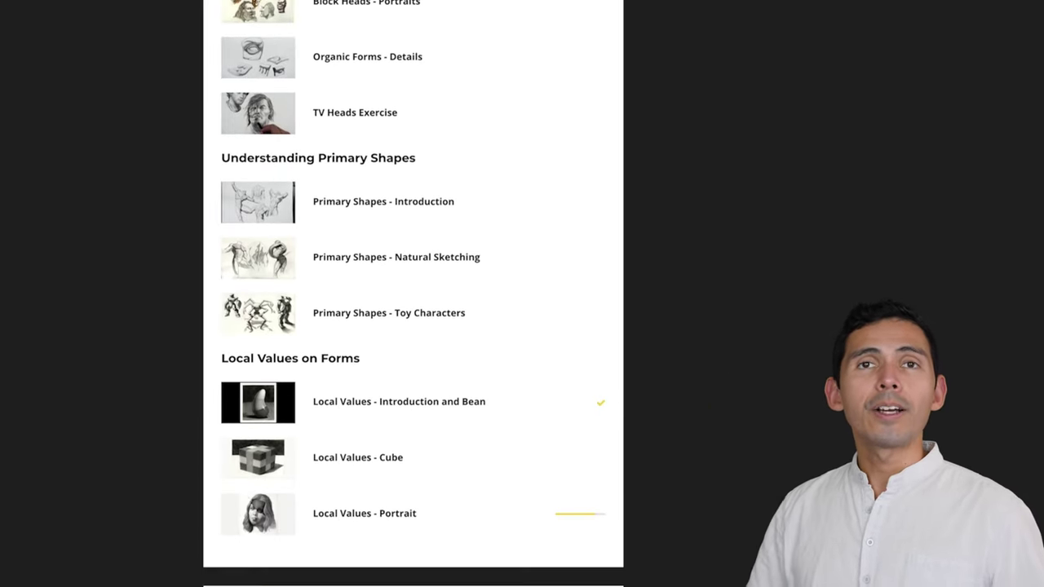
pyautogui.scroll(-3, 412, 326)
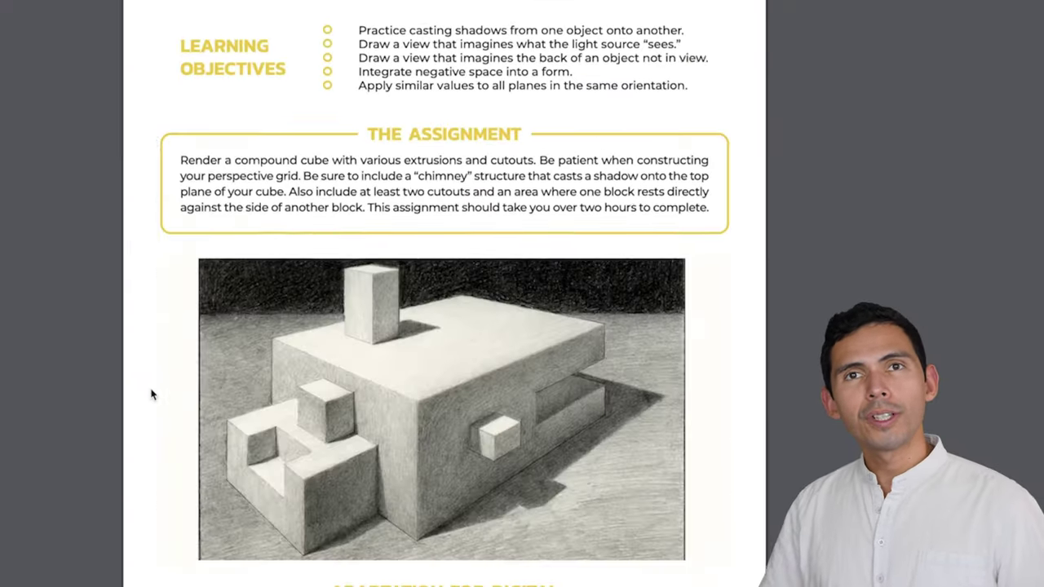
pyautogui.scroll(-20, 151, 393)
pyautogui.scroll(-20, 152, 395)
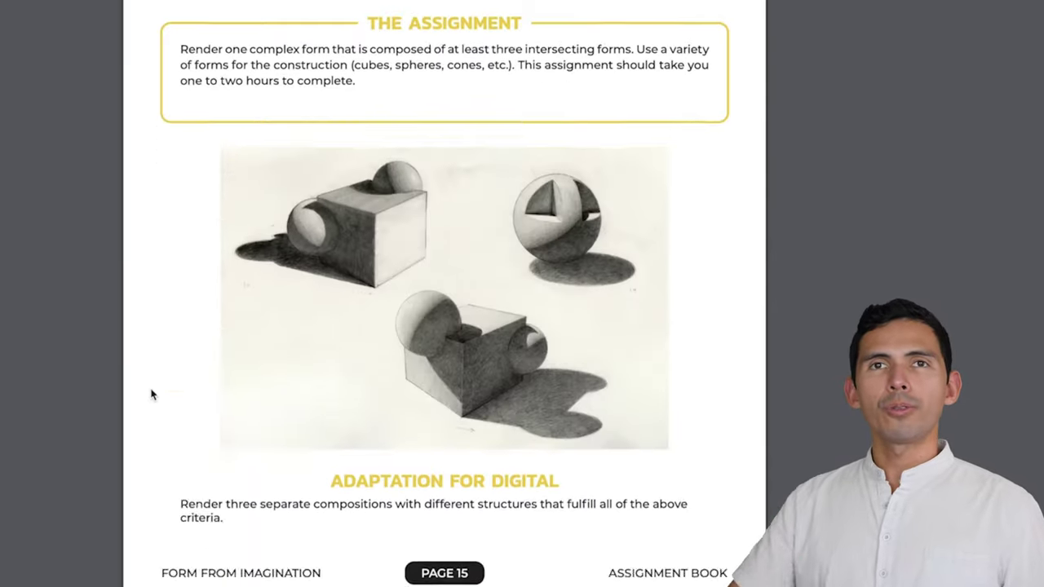
pyautogui.scroll(-20, 152, 395)
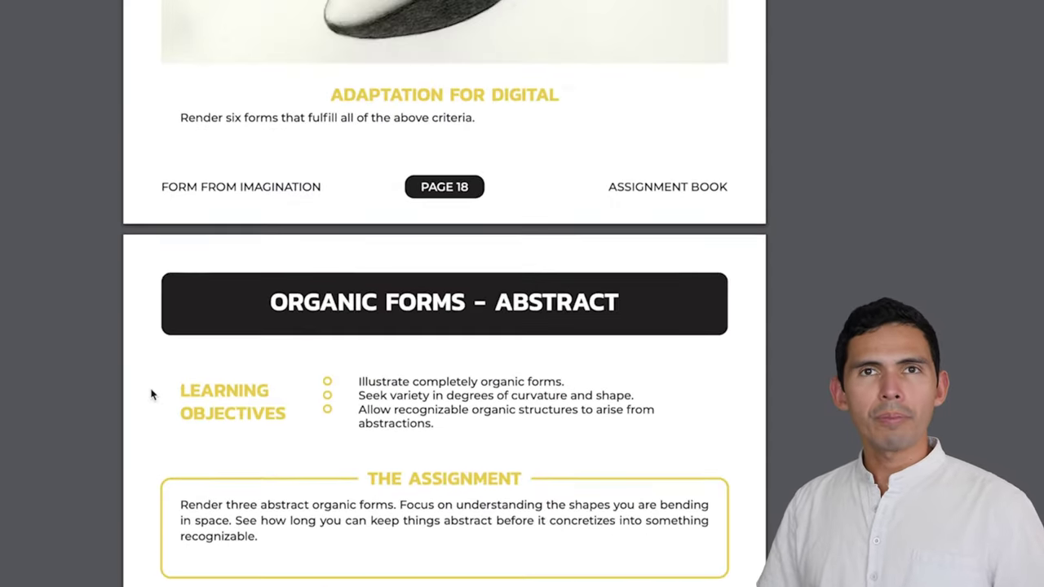
pyautogui.scroll(-15, 151, 395)
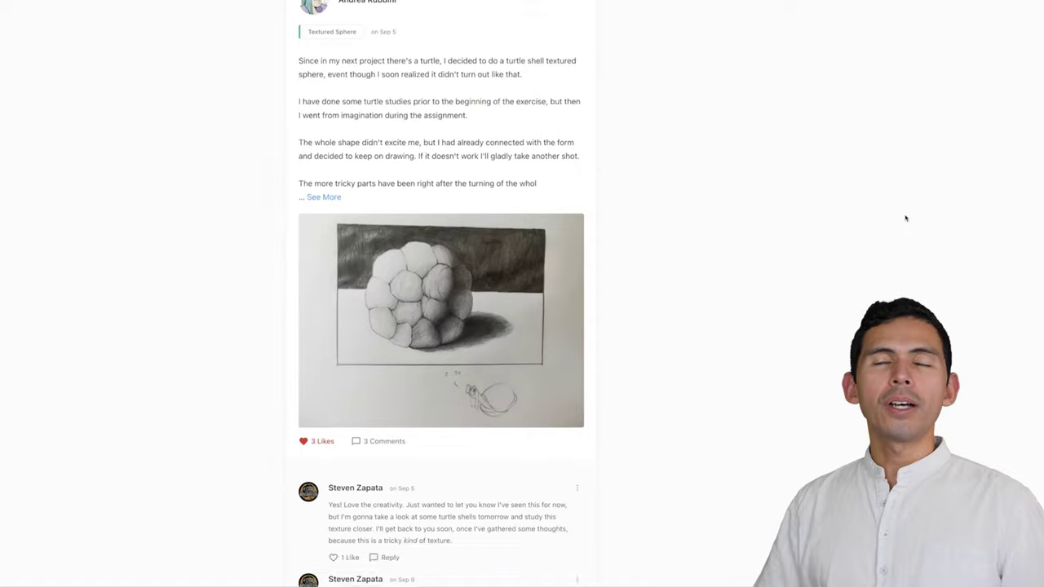
# Examine the feedback images attached to the Textured Sphere posts in the course community.
pyautogui.scroll(-6, 905, 218)
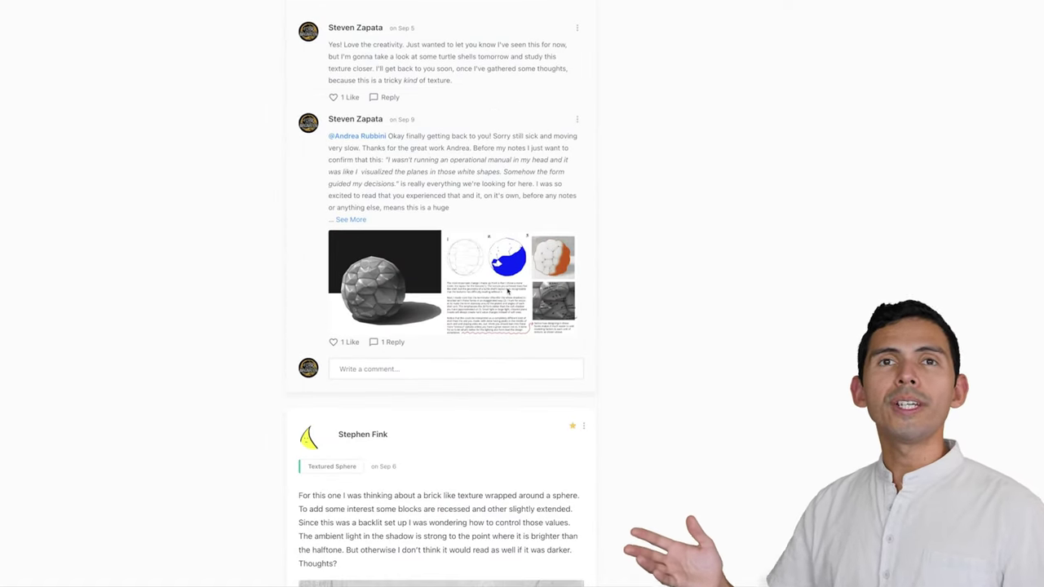
pyautogui.click(520, 283)
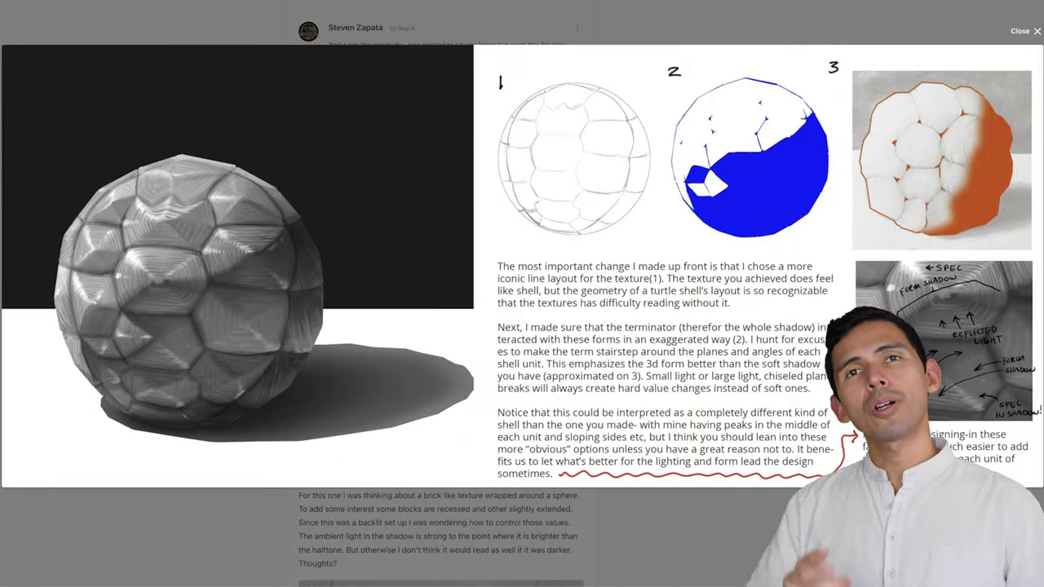
pyautogui.press('Escape')
pyautogui.scroll(-10, 836, 319)
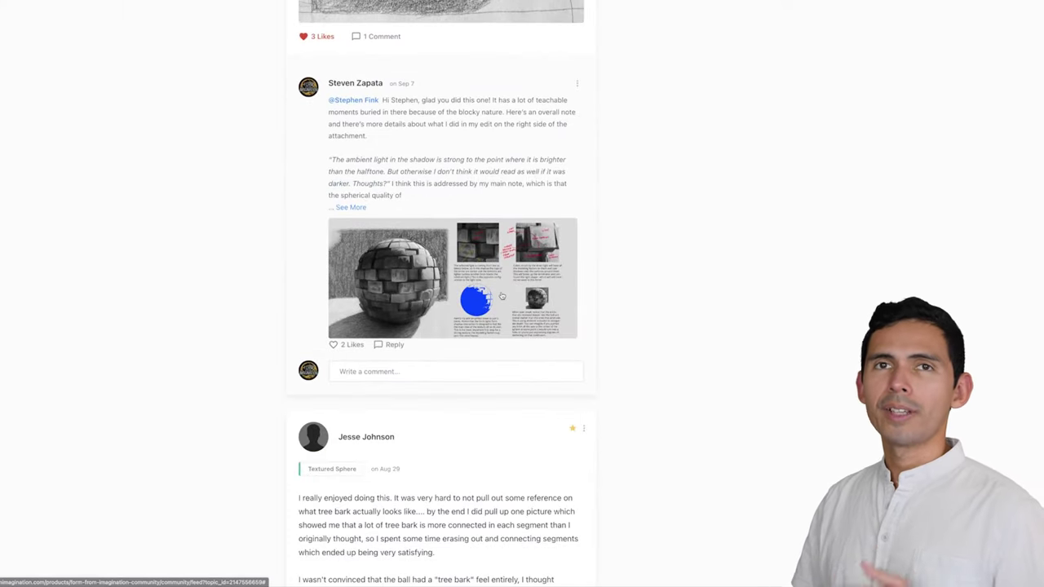
pyautogui.click(500, 296)
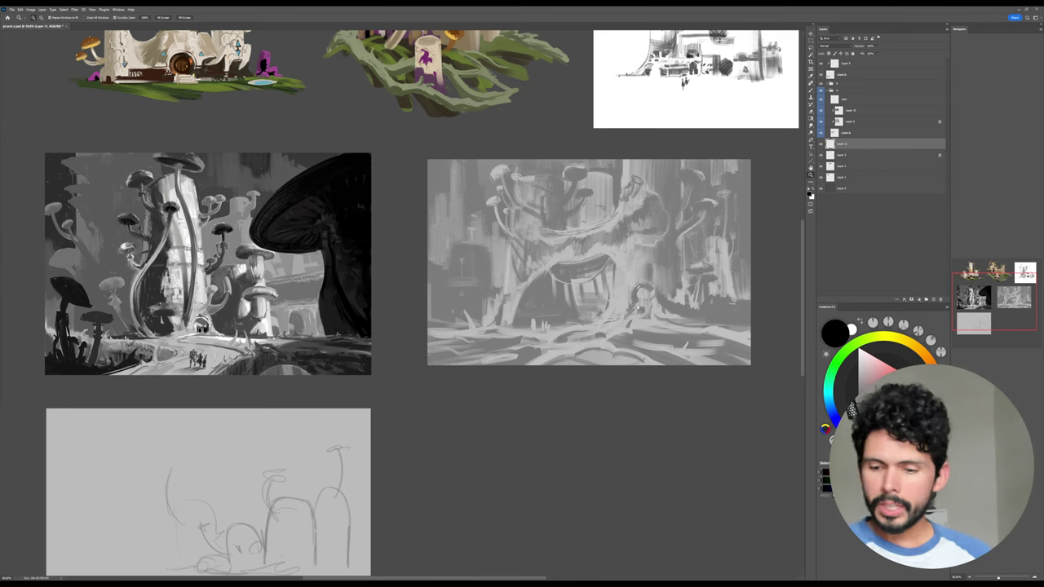
# Select Layer 10 of the dark mushroom tower thumbnail and toggle its visibility to check its content.
pyautogui.moveTo(388, 342)
pyautogui.mouseDown()
pyautogui.moveTo(401, 367)
pyautogui.moveTo(529, 366)
pyautogui.moveTo(734, 342)
pyautogui.mouseUp()
pyautogui.moveTo(639, 376); pyautogui.dragTo(649, 372)
pyautogui.moveTo(642, 370)
pyautogui.mouseDown()
pyautogui.moveTo(628, 407)
pyautogui.moveTo(643, 408)
pyautogui.moveTo(659, 385)
pyautogui.moveTo(653, 361)
pyautogui.mouseUp()
pyautogui.press('b')
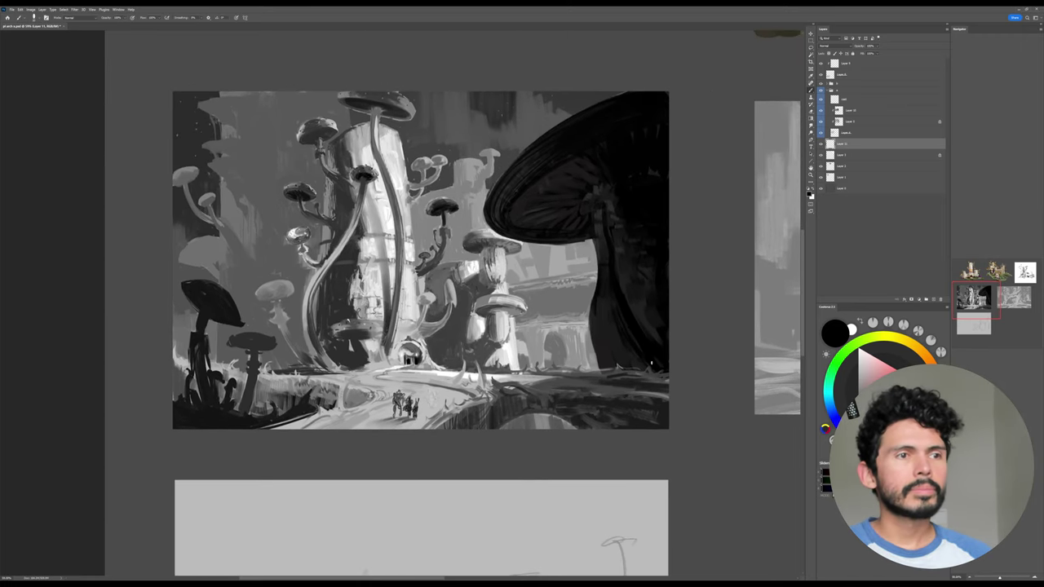
pyautogui.click(853, 112)
pyautogui.click(821, 113)
pyautogui.click(823, 112)
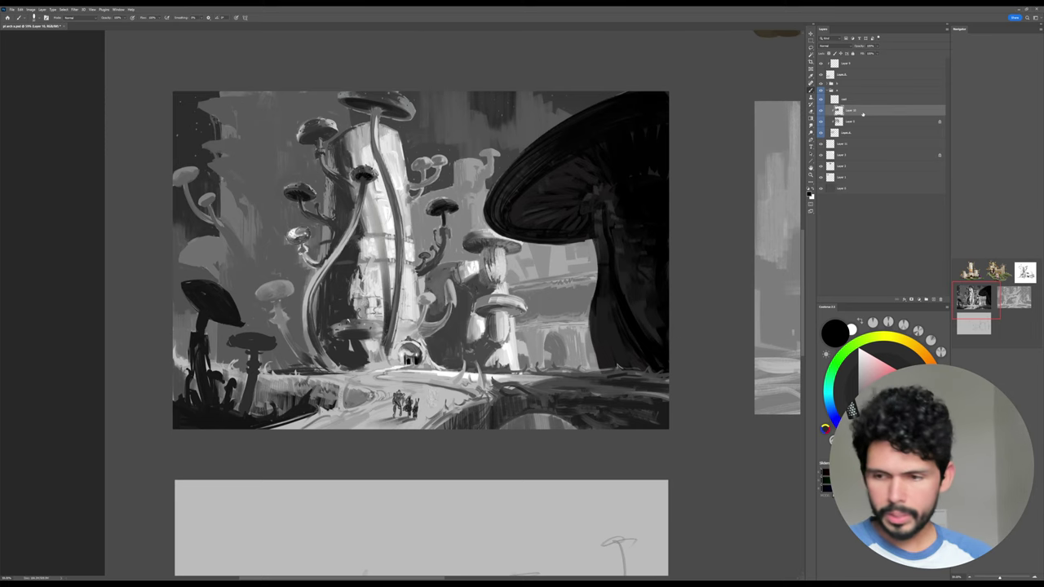
# Review the pale forest thumbnail and the rough line sketch, and return to the dark mushroom tower thumbnail.
pyautogui.moveTo(698, 445); pyautogui.dragTo(341, 406)
pyautogui.press('z')
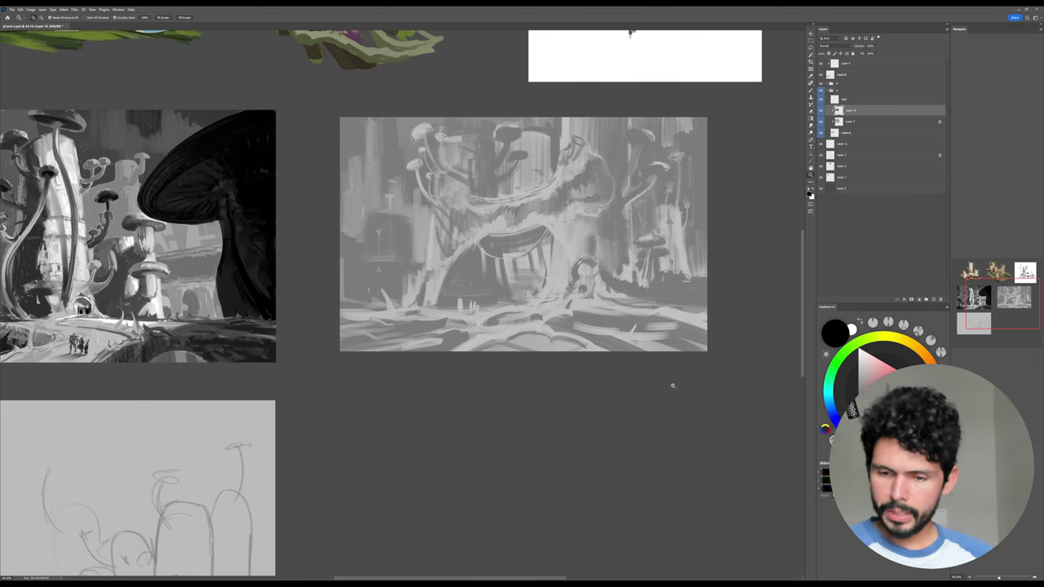
pyautogui.moveTo(679, 374); pyautogui.dragTo(689, 372)
pyautogui.moveTo(684, 368); pyautogui.dragTo(659, 426)
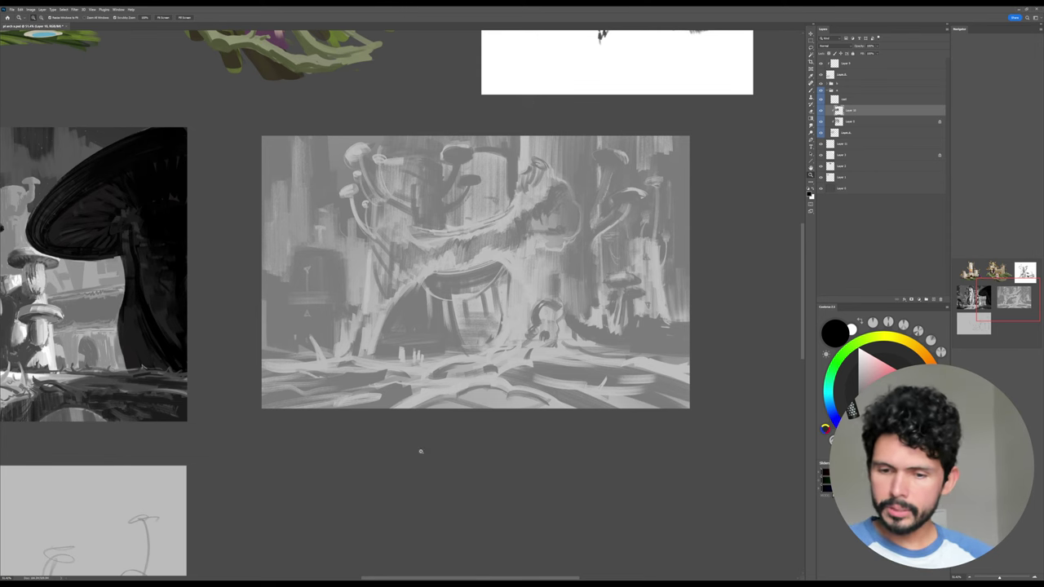
pyautogui.moveTo(426, 492)
pyautogui.mouseDown()
pyautogui.moveTo(401, 522)
pyautogui.moveTo(658, 256)
pyautogui.mouseUp()
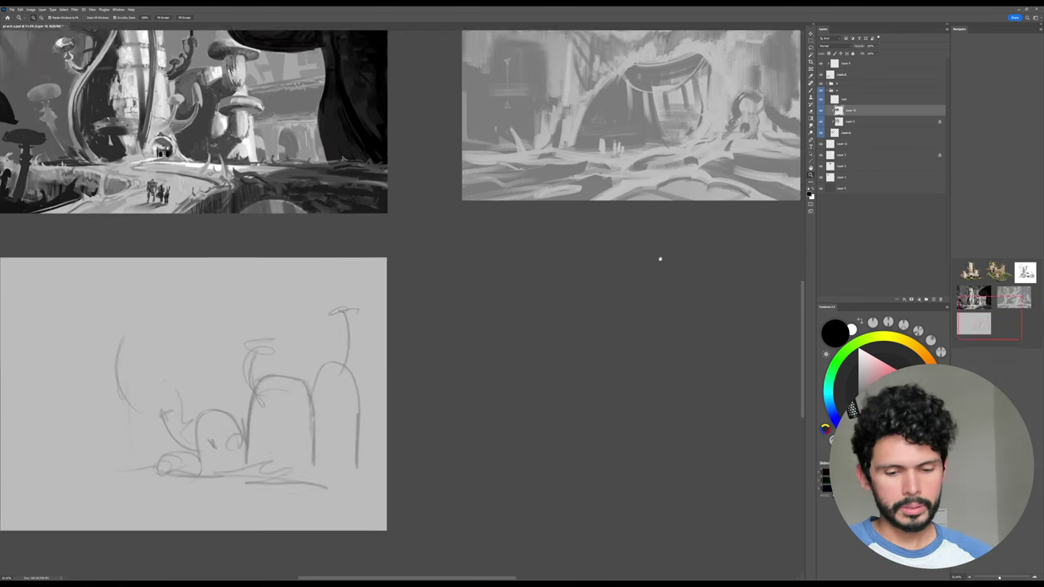
pyautogui.moveTo(638, 339); pyautogui.dragTo(699, 331)
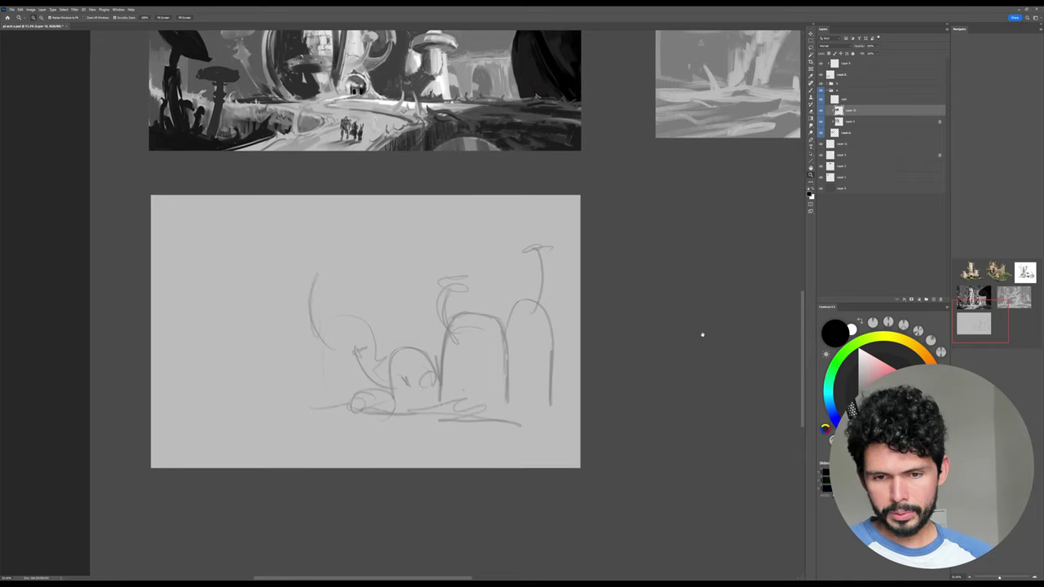
pyautogui.moveTo(679, 269); pyautogui.dragTo(671, 457)
pyautogui.moveTo(659, 408); pyautogui.dragTo(771, 478)
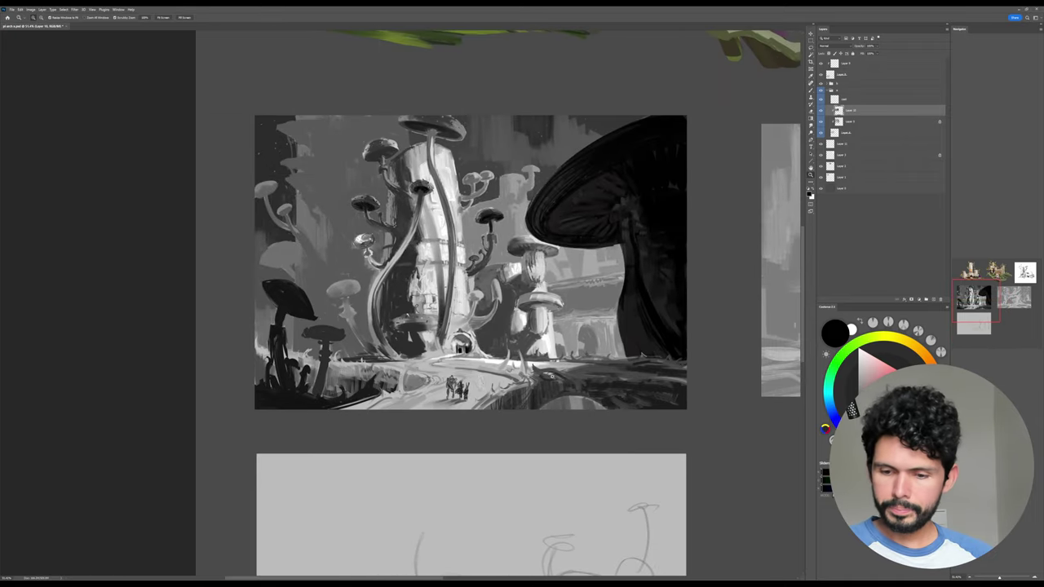
pyautogui.moveTo(560, 387); pyautogui.dragTo(615, 379)
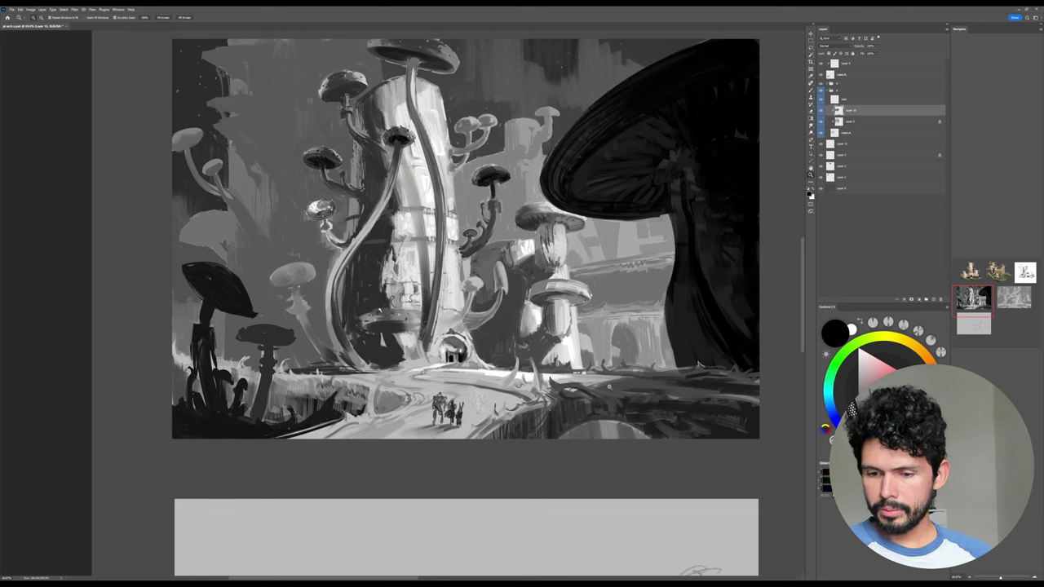
# Circle the two small mushroom buildings beside the tower in red on a new layer.
pyautogui.click(858, 100)
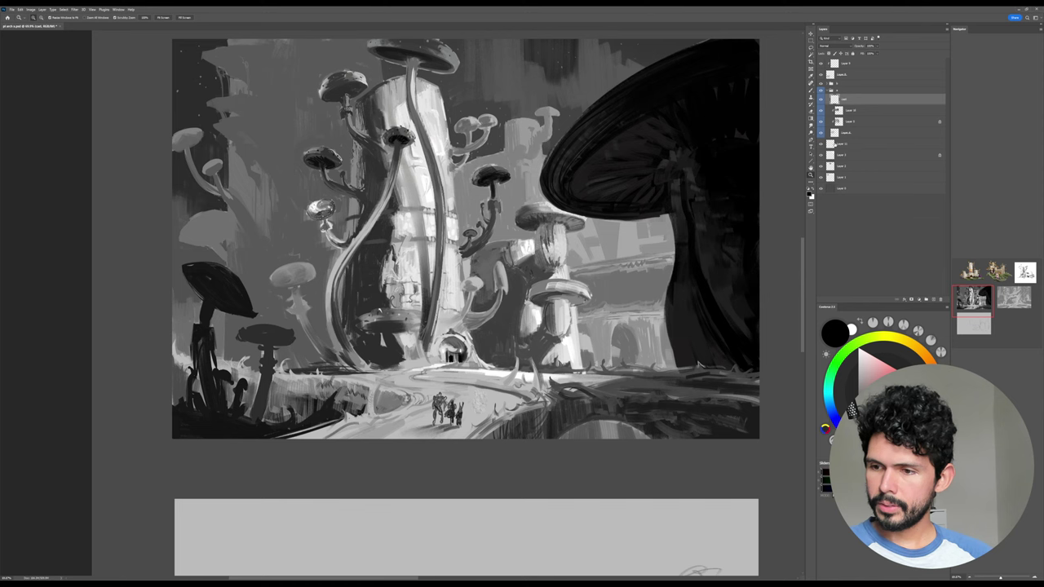
pyautogui.click(933, 299)
pyautogui.click(933, 392)
pyautogui.press('b')
pyautogui.moveTo(570, 271)
pyautogui.mouseDown()
pyautogui.moveTo(516, 326)
pyautogui.moveTo(571, 272)
pyautogui.moveTo(554, 272)
pyautogui.mouseUp()
pyautogui.moveTo(557, 197)
pyautogui.mouseDown()
pyautogui.moveTo(527, 200)
pyautogui.moveTo(571, 199)
pyautogui.mouseUp()
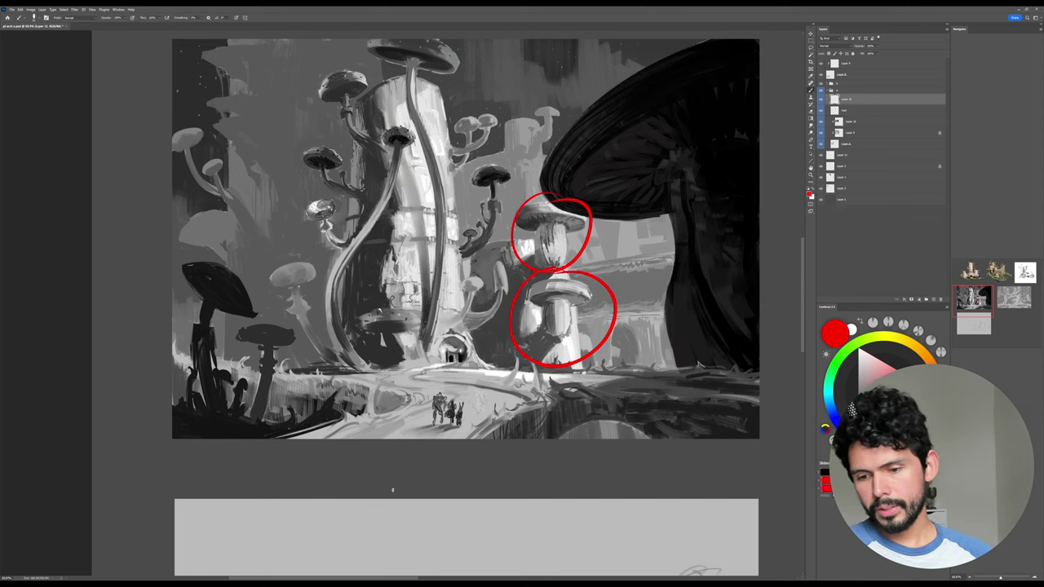
# Undo the two red circles and the new layer.
pyautogui.hotkey('ctrl', 'z')
pyautogui.hotkey('ctrl', 'z')
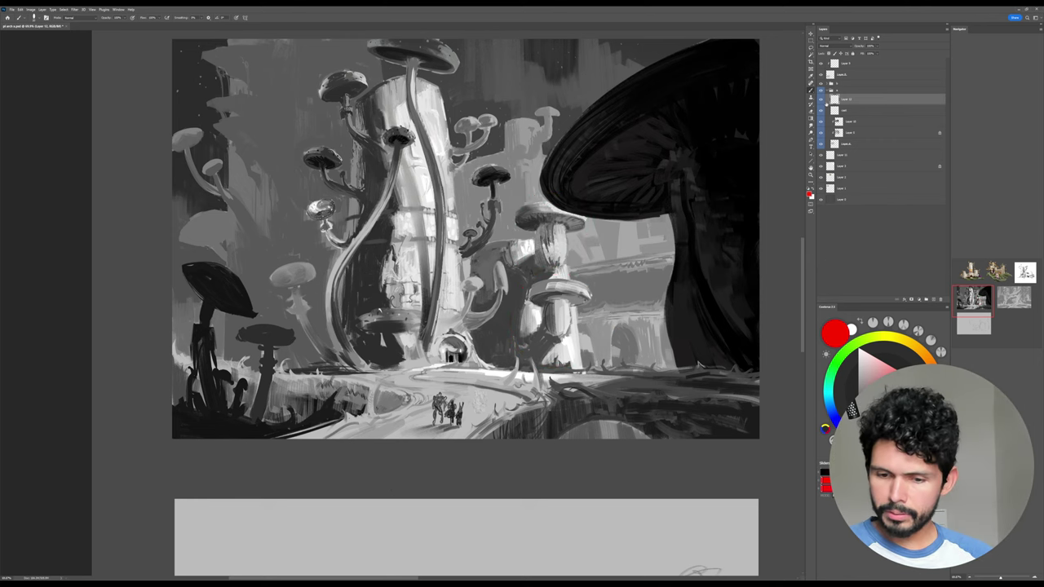
pyautogui.hotkey('ctrl', 'z')
# Isolate Layer 10 to inspect its painting, and restore the visibility of the other layers.
pyautogui.click(821, 112)
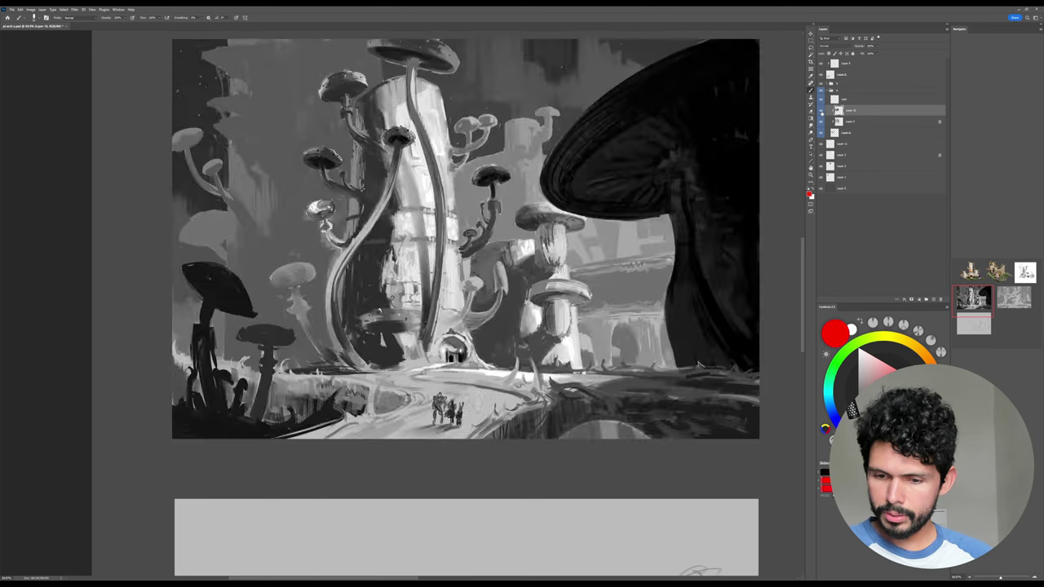
pyautogui.keyDown('alt'); pyautogui.click(820, 110); pyautogui.keyUp('alt')
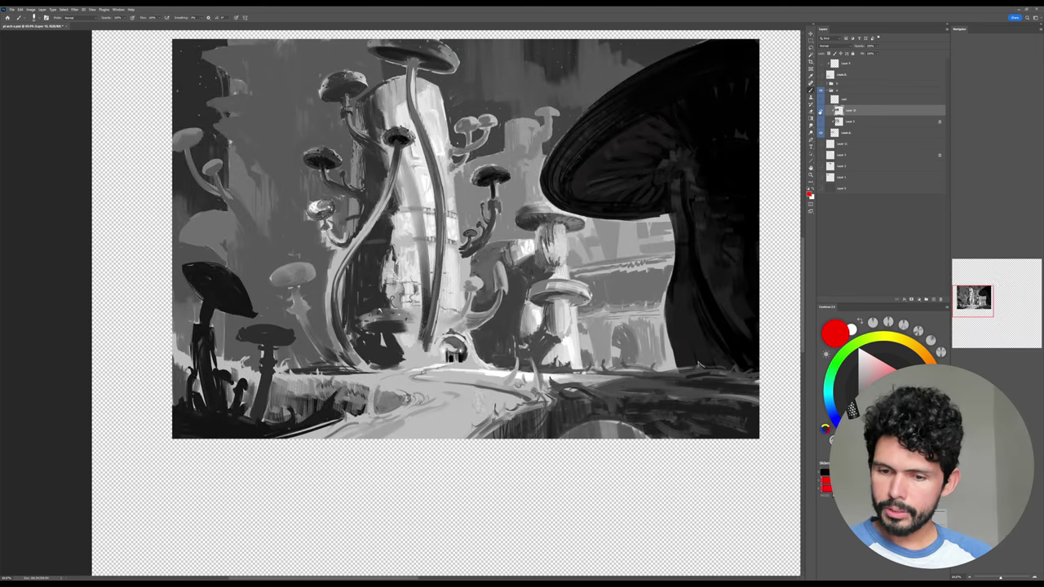
pyautogui.keyDown('alt'); pyautogui.click(820, 110); pyautogui.keyUp('alt')
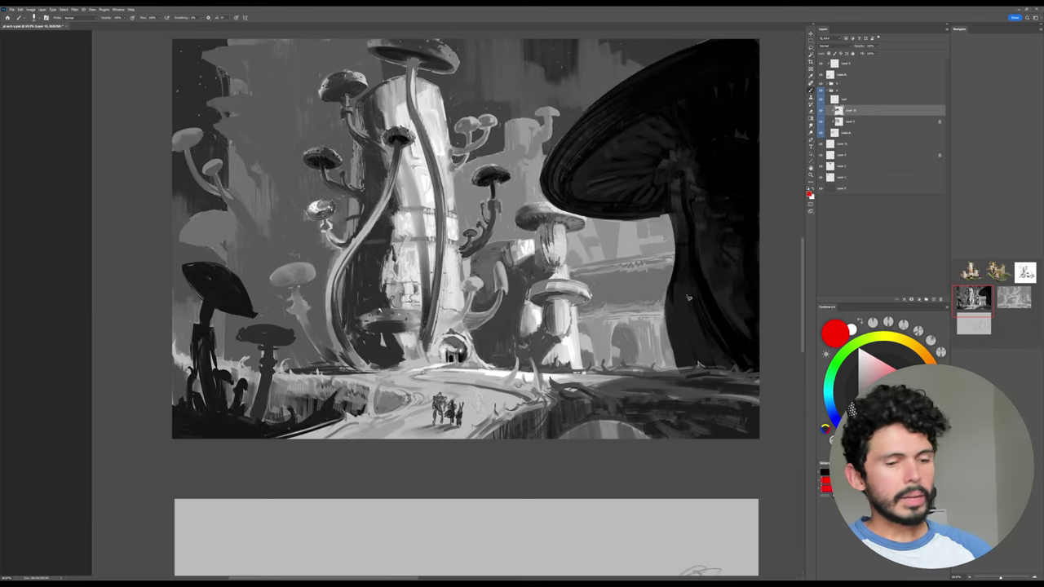
# Lasso-select the gilled underside of the large dark foreground mushroom's cap and extend the selection toward its far side.
pyautogui.press('l')
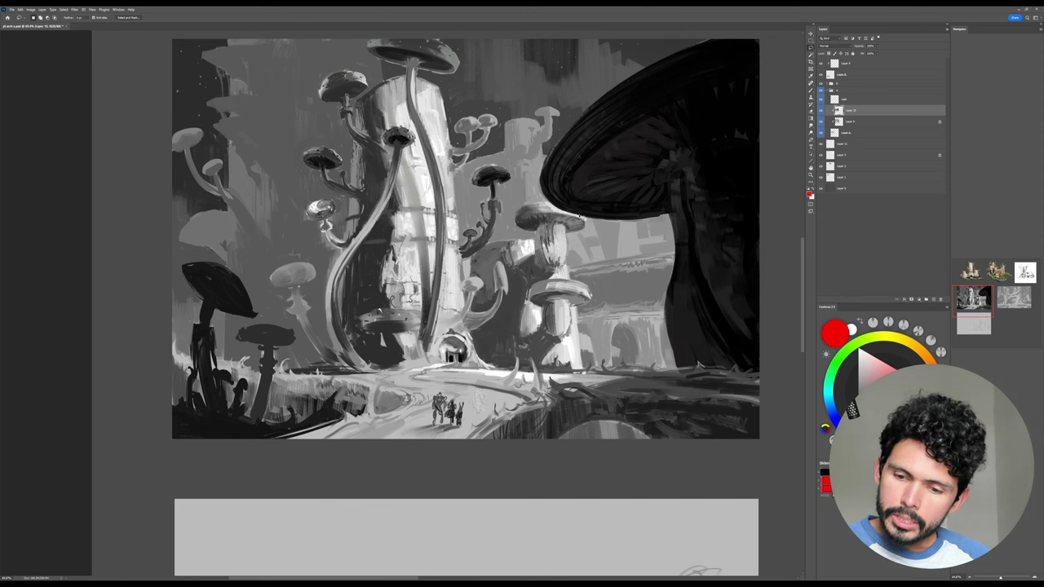
pyautogui.moveTo(564, 211)
pyautogui.mouseDown()
pyautogui.moveTo(670, 127)
pyautogui.moveTo(704, 133)
pyautogui.mouseUp()
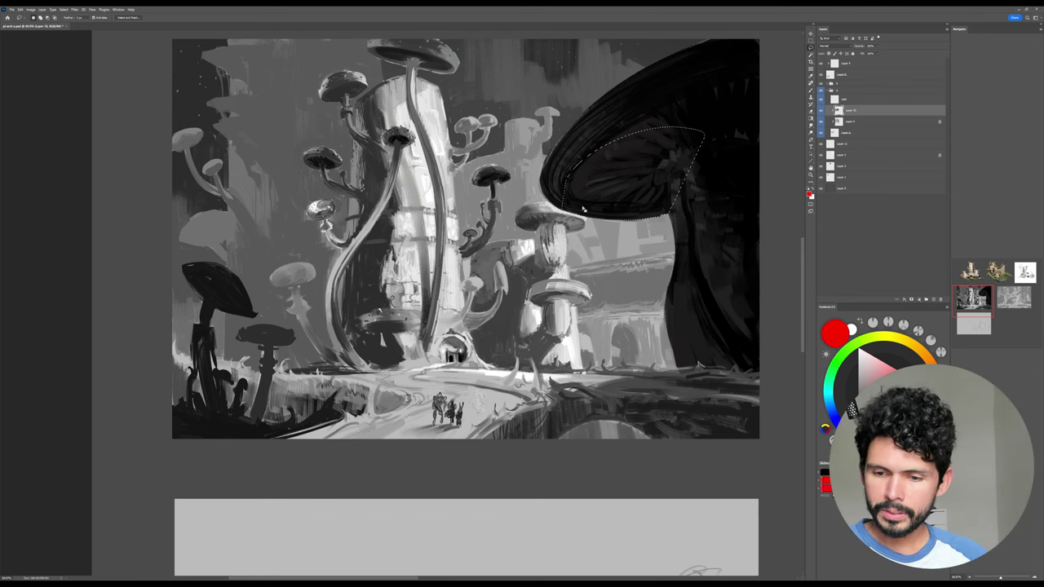
pyautogui.moveTo(576, 194)
pyautogui.mouseDown()
pyautogui.moveTo(711, 174)
pyautogui.moveTo(677, 186)
pyautogui.moveTo(760, 186)
pyautogui.mouseUp()
pyautogui.moveTo(723, 202); pyautogui.dragTo(675, 258)
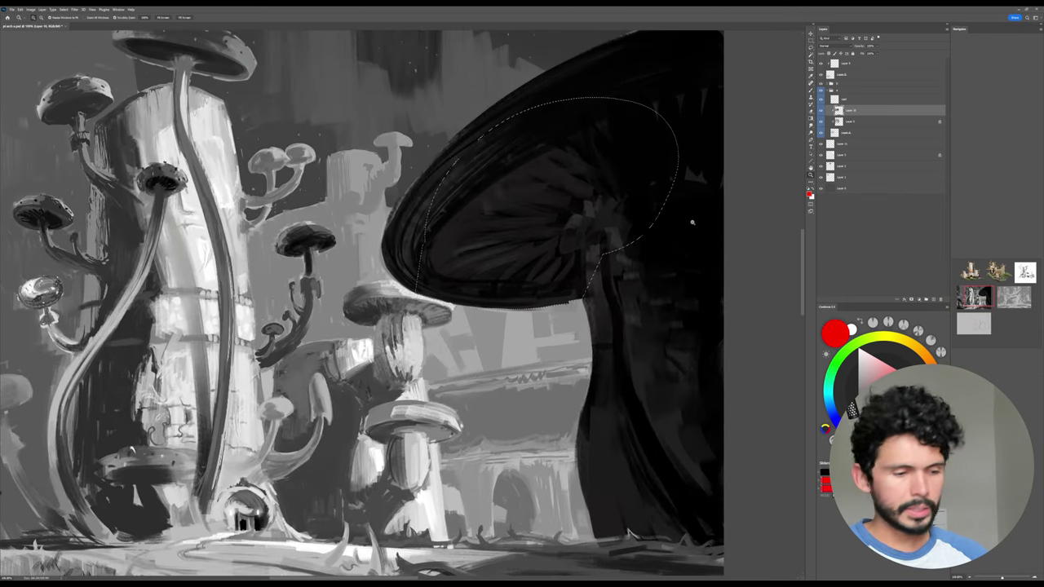
# Add the rest of the large mushroom's cap and its stem down to the ground to the lasso selection, following the silhouette.
pyautogui.press('l')
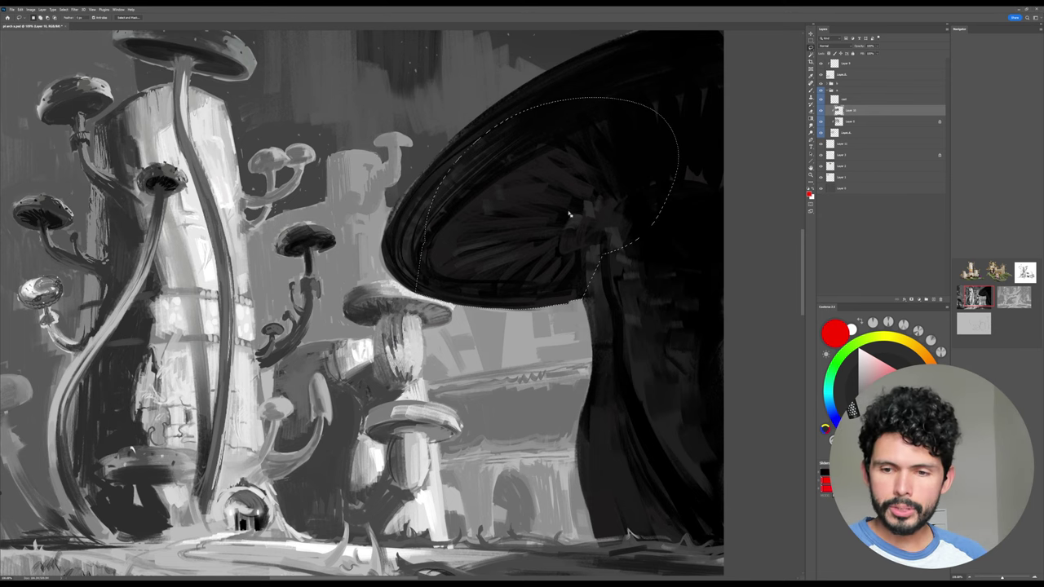
pyautogui.moveTo(499, 179)
pyautogui.mouseDown()
pyautogui.moveTo(489, 214)
pyautogui.moveTo(603, 110)
pyautogui.moveTo(645, 147)
pyautogui.moveTo(473, 180)
pyautogui.moveTo(414, 220)
pyautogui.mouseUp()
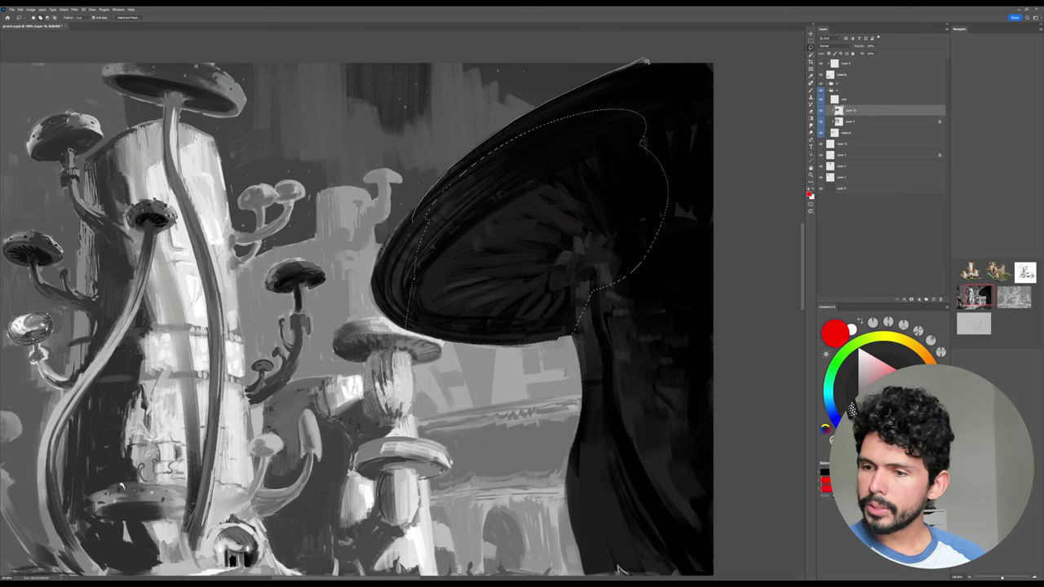
pyautogui.moveTo(644, 61)
pyautogui.mouseDown()
pyautogui.moveTo(746, 62)
pyautogui.moveTo(741, 325)
pyautogui.mouseUp()
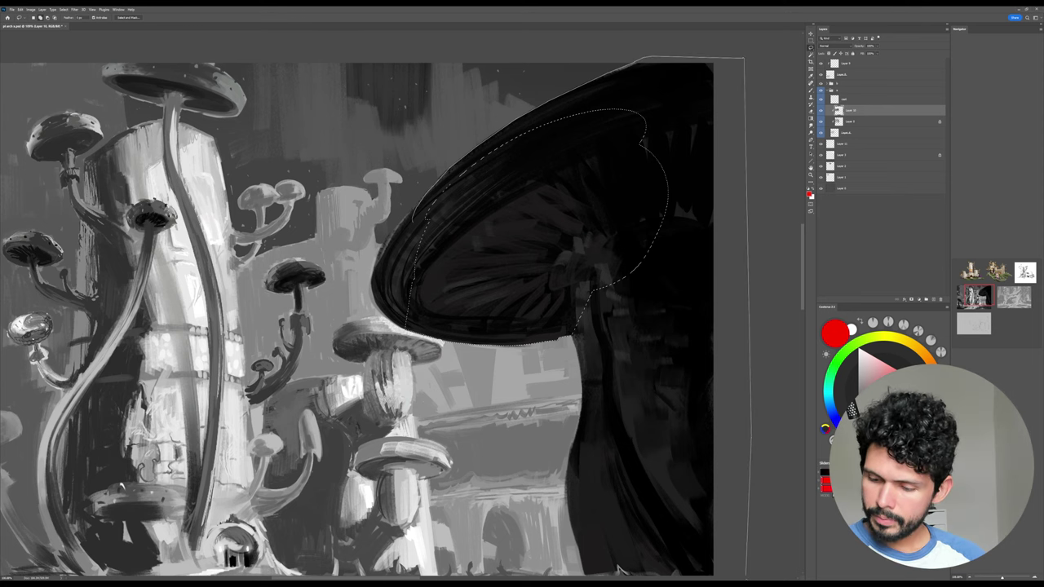
pyautogui.scroll(-5, 750, 456)
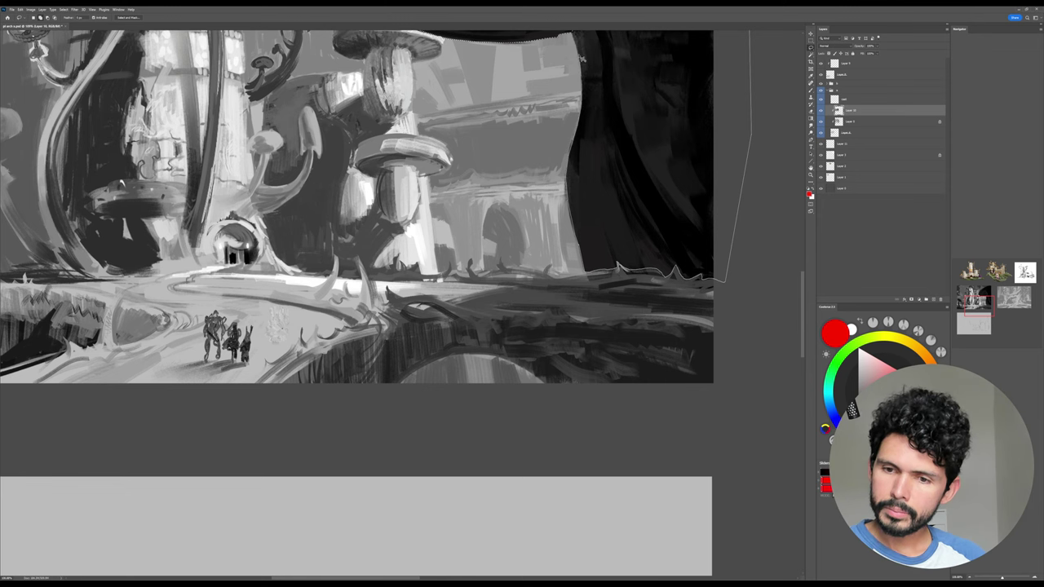
pyautogui.scroll(10, 520, 377)
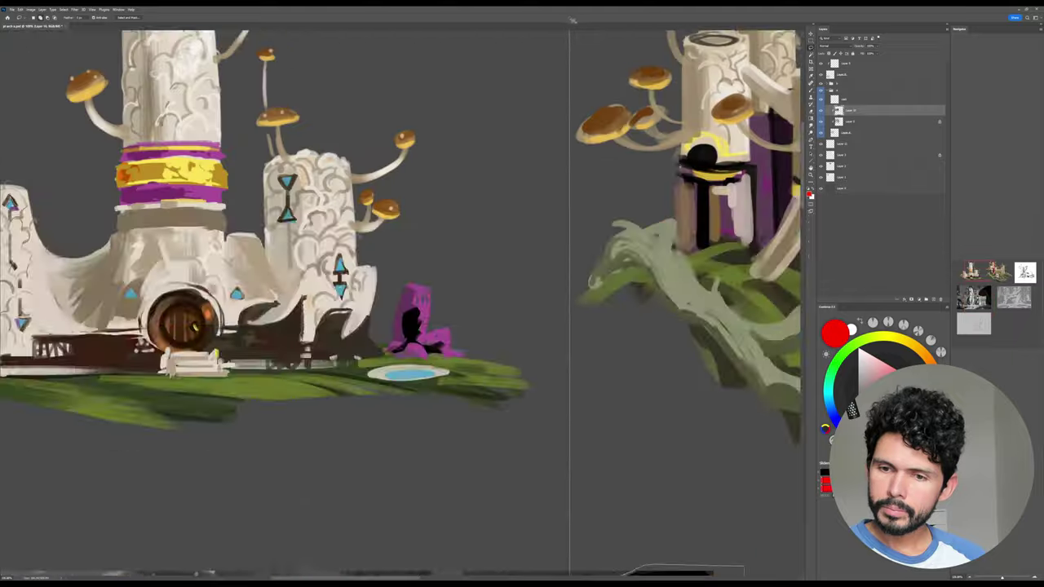
pyautogui.scroll(2, 520, 378)
pyautogui.scroll(-2, 520, 378)
pyautogui.scroll(2, 548, 576)
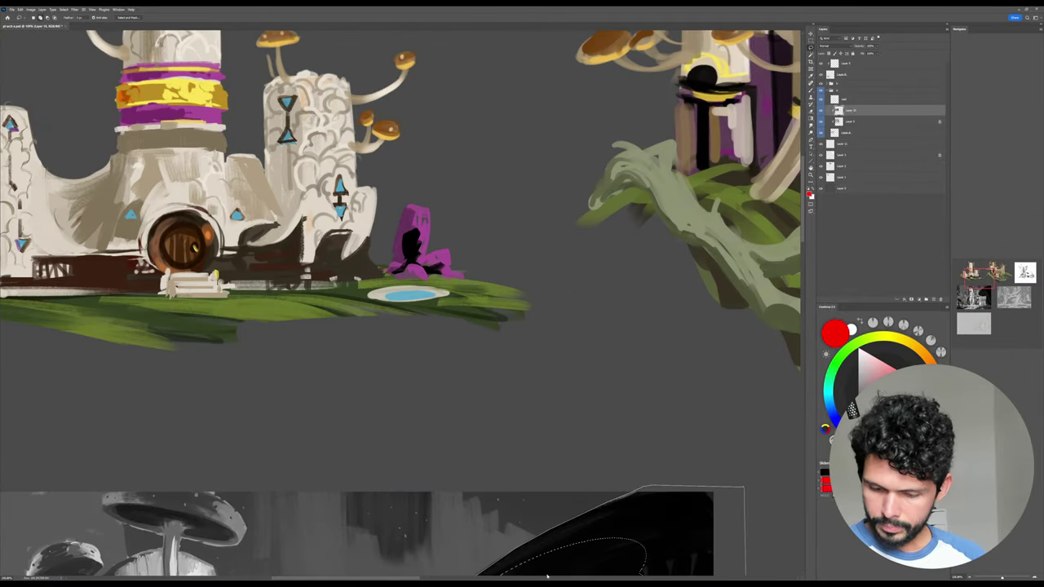
pyautogui.scroll(-5, 547, 575)
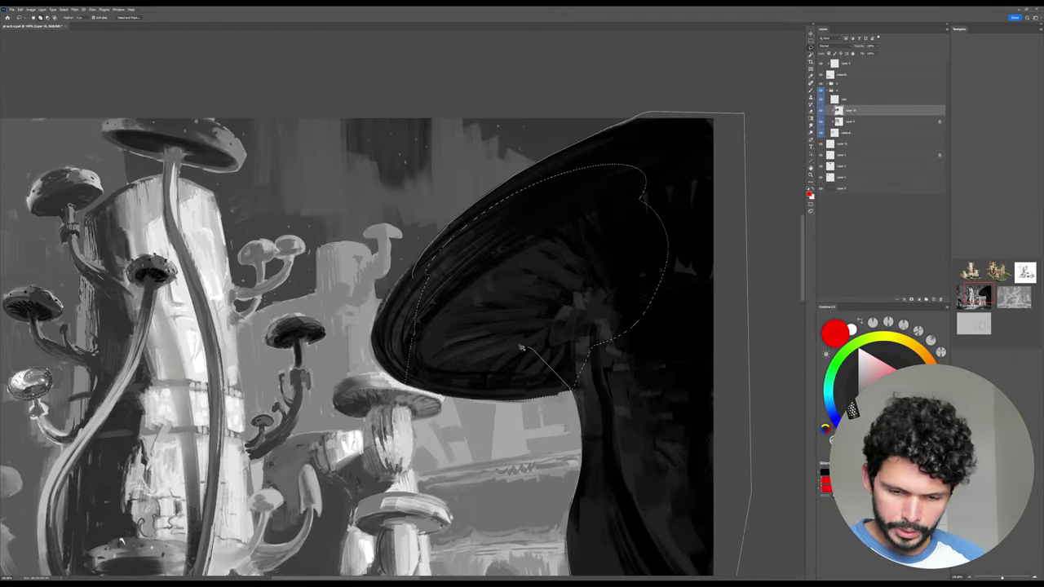
pyautogui.moveTo(522, 347)
pyautogui.mouseDown()
pyautogui.moveTo(419, 351)
pyautogui.moveTo(406, 321)
pyautogui.moveTo(472, 331)
pyautogui.mouseUp()
pyautogui.moveTo(415, 265)
pyautogui.mouseDown()
pyautogui.moveTo(406, 345)
pyautogui.moveTo(446, 263)
pyautogui.mouseUp()
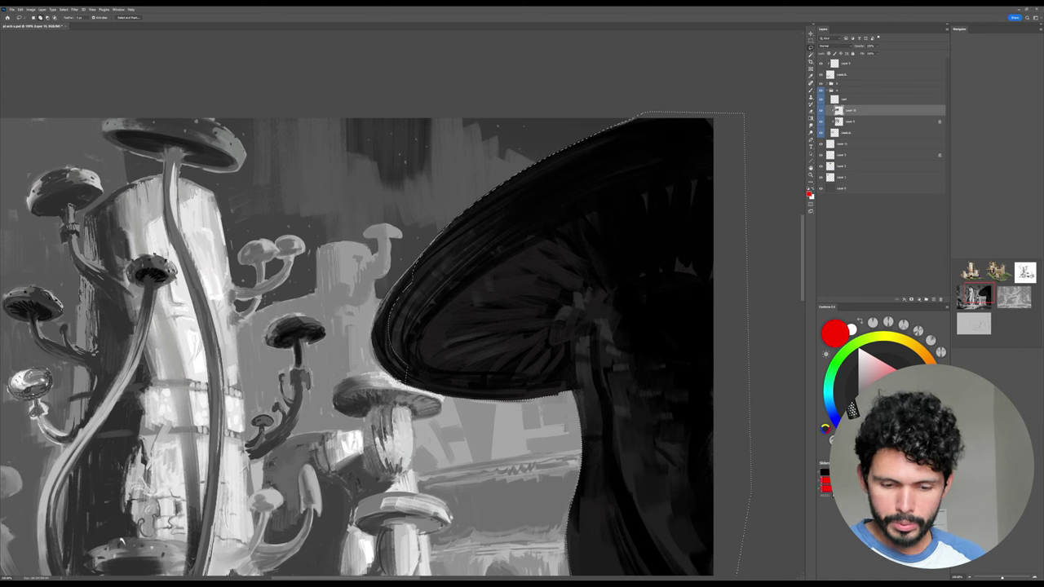
pyautogui.moveTo(422, 384); pyautogui.dragTo(433, 274)
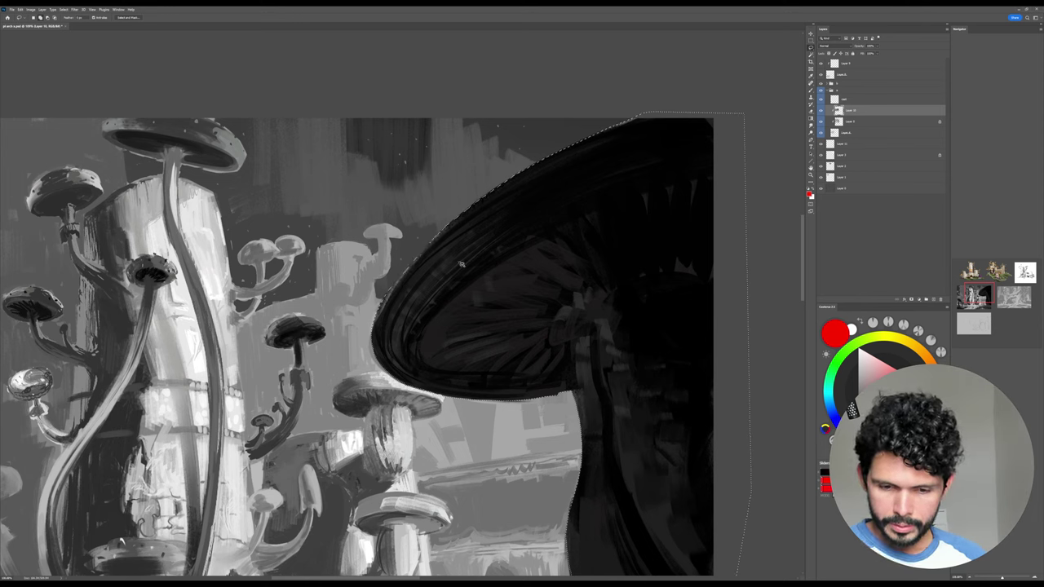
# Isolate Layer 10 to check the selected foreground mushroom, and restore the visibility of the other layers.
pyautogui.moveTo(670, 318); pyautogui.dragTo(662, 279)
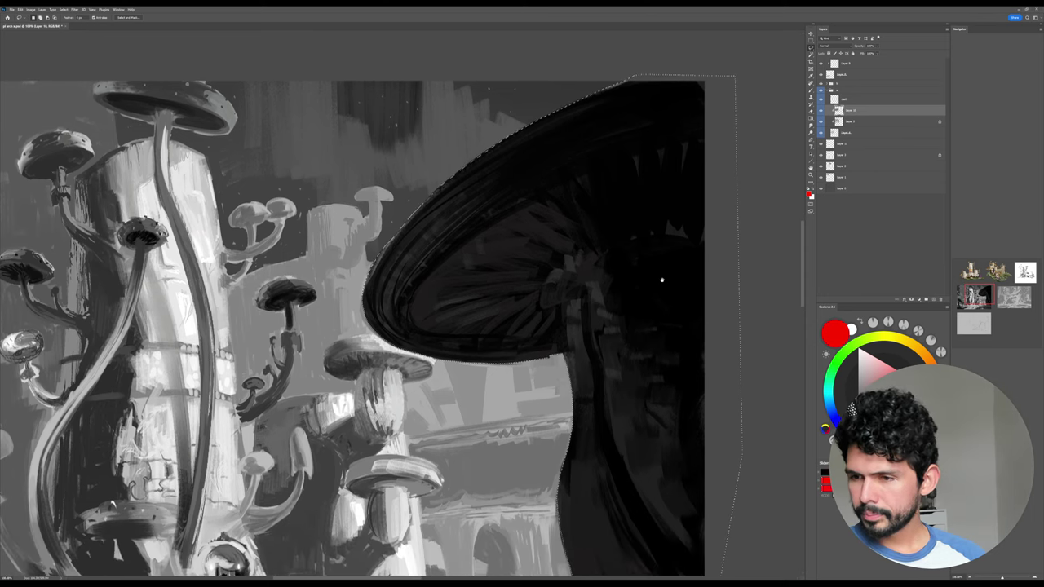
pyautogui.keyDown('alt'); pyautogui.click(821, 113); pyautogui.keyUp('alt')
pyautogui.keyDown('alt'); pyautogui.click(822, 113); pyautogui.keyUp('alt')
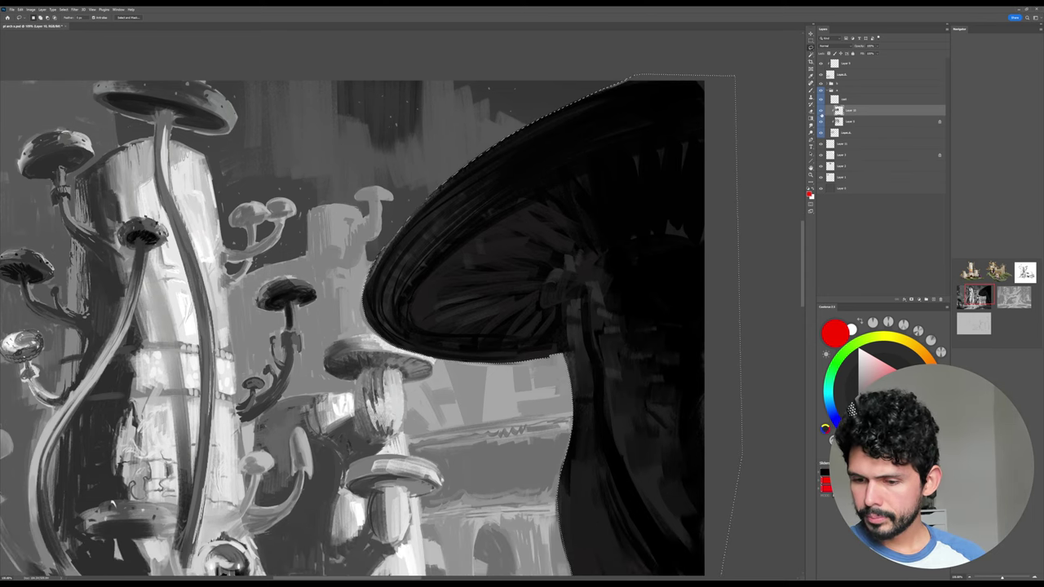
pyautogui.moveTo(743, 429)
pyautogui.mouseDown()
pyautogui.moveTo(728, 359)
pyautogui.moveTo(741, 358)
pyautogui.moveTo(725, 350)
pyautogui.mouseUp()
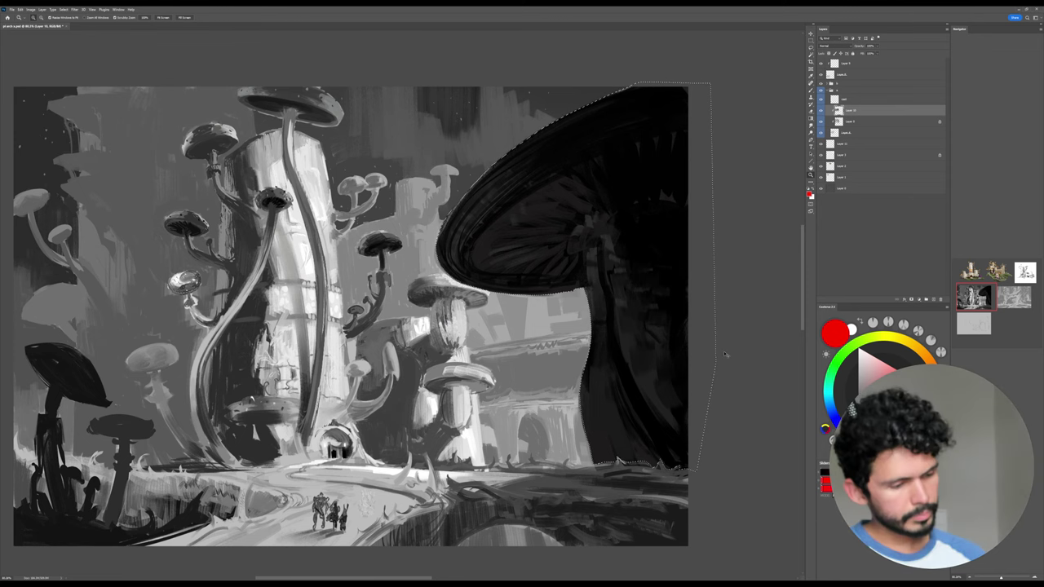
pyautogui.hotkey('ctrl', 'j')
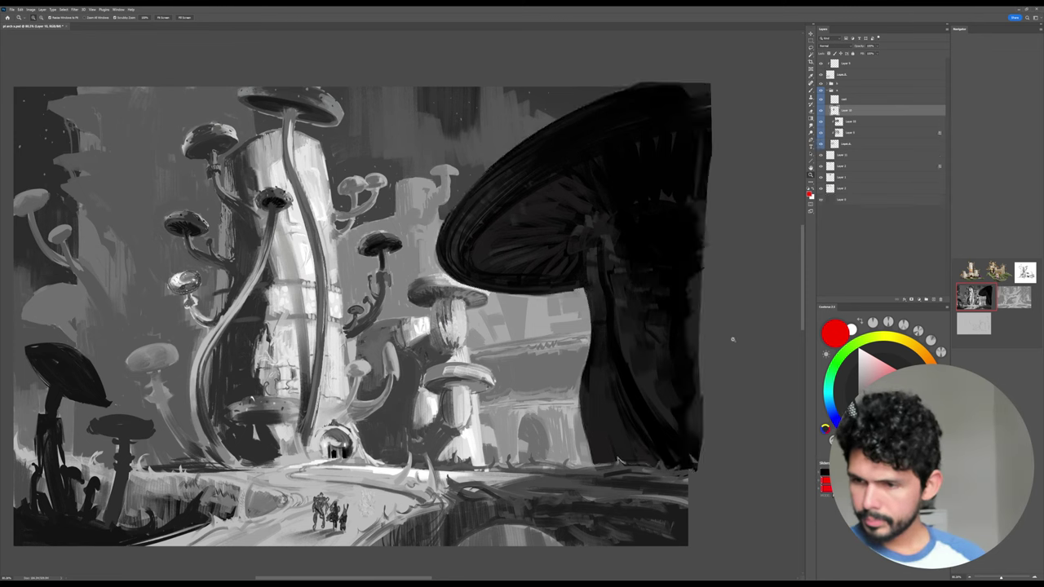
pyautogui.keyDown('alt'); pyautogui.click(822, 112); pyautogui.keyUp('alt')
pyautogui.keyDown('alt'); pyautogui.click(823, 111); pyautogui.keyUp('alt')
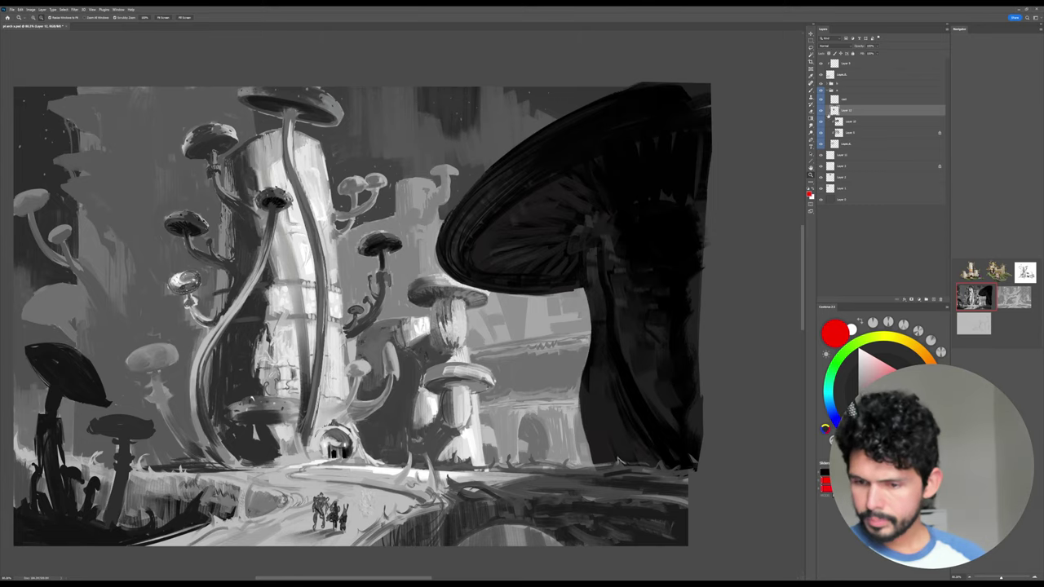
pyautogui.keyDown('alt'); pyautogui.click(858, 114); pyautogui.keyUp('alt')
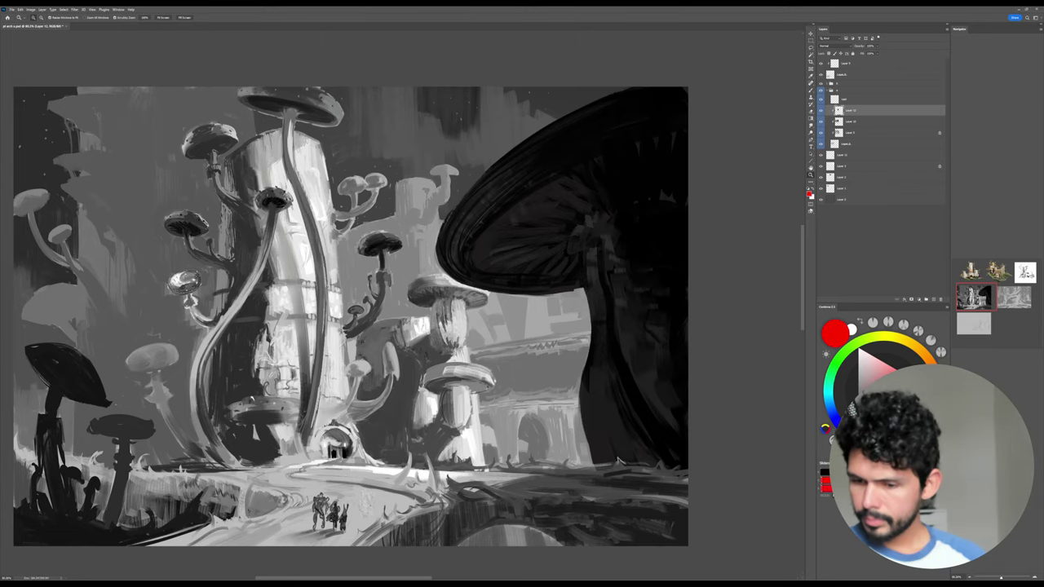
pyautogui.hotkey('ctrl', 'z')
pyautogui.hotkey('ctrl', 'z')
pyautogui.hotkey('ctrl', 'z')
pyautogui.hotkey('ctrl', 'z')
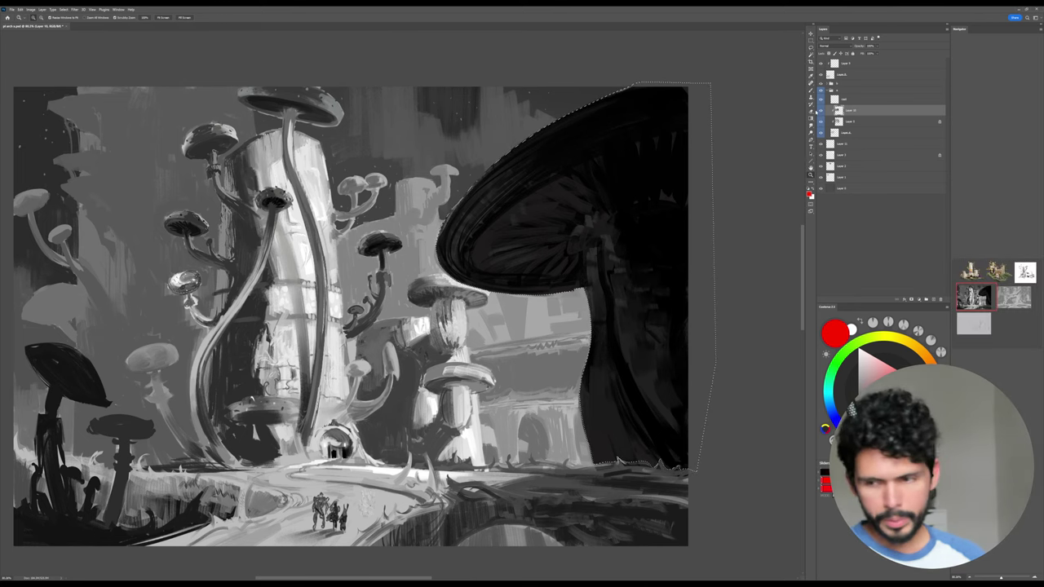
# Copy the selected foreground mushroom to a new layer clipped to the layers below, and hide that copy.
pyautogui.hotkey('ctrl', 'j')
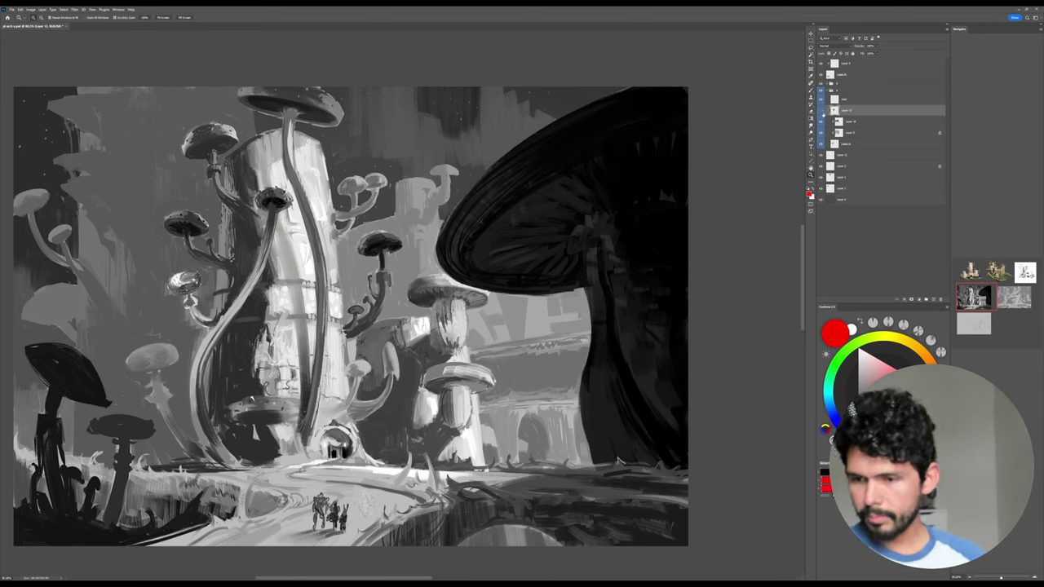
pyautogui.keyDown('alt'); pyautogui.click(860, 115); pyautogui.keyUp('alt')
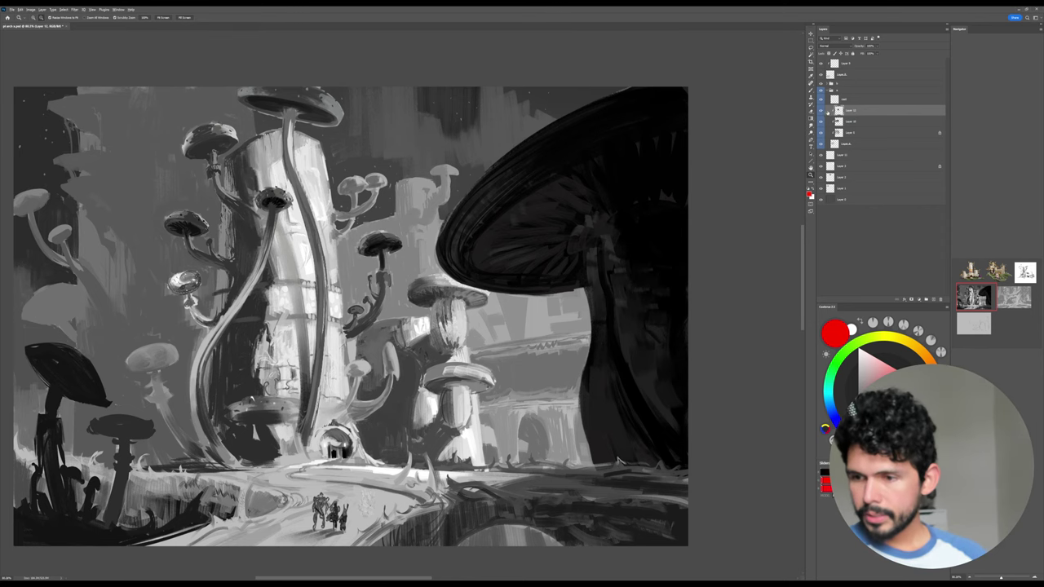
pyautogui.keyDown('alt'); pyautogui.click(821, 110); pyautogui.keyUp('alt')
pyautogui.keyDown('alt'); pyautogui.click(821, 110); pyautogui.keyUp('alt')
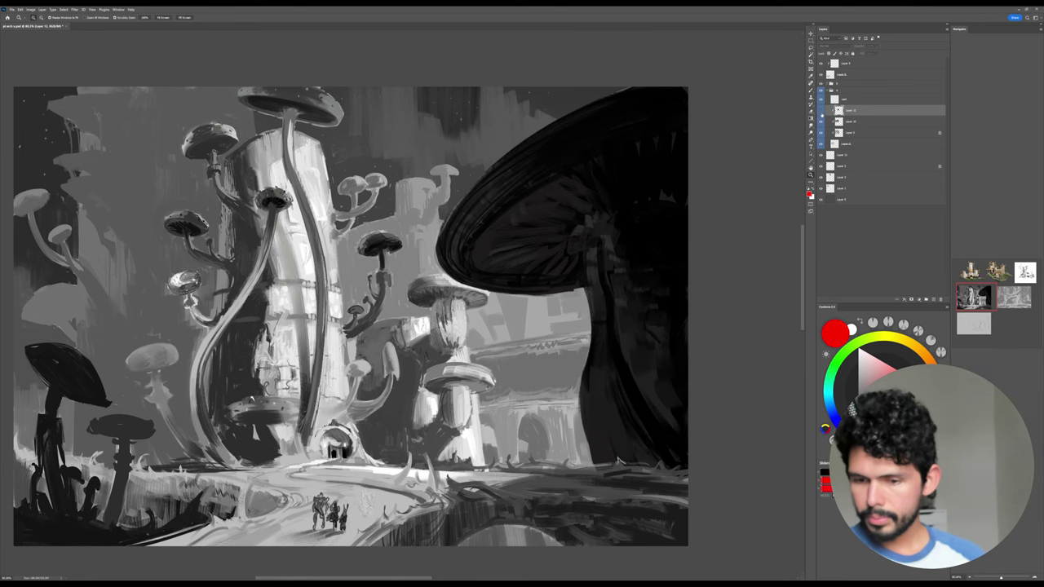
# Set up the Brush tool on Layer 10 with a sampled light background grey and a different textured brush preset.
pyautogui.click(862, 121)
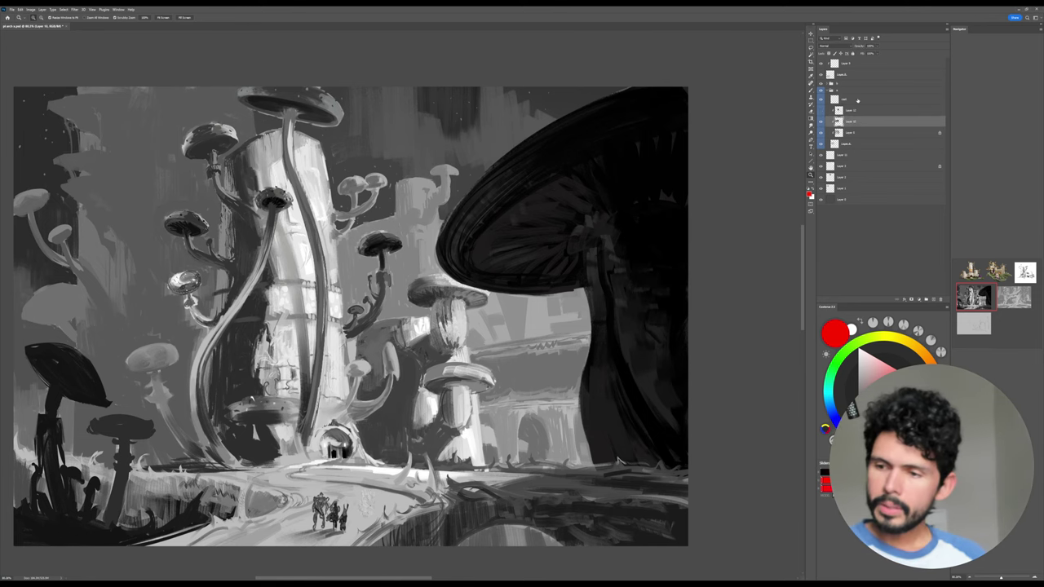
pyautogui.moveTo(543, 315)
pyautogui.mouseDown()
pyautogui.moveTo(564, 313)
pyautogui.moveTo(538, 306)
pyautogui.mouseUp()
pyautogui.press('b')
pyautogui.keyDown('alt'); pyautogui.click(547, 303); pyautogui.keyUp('alt')
pyautogui.rightClick(538, 305)
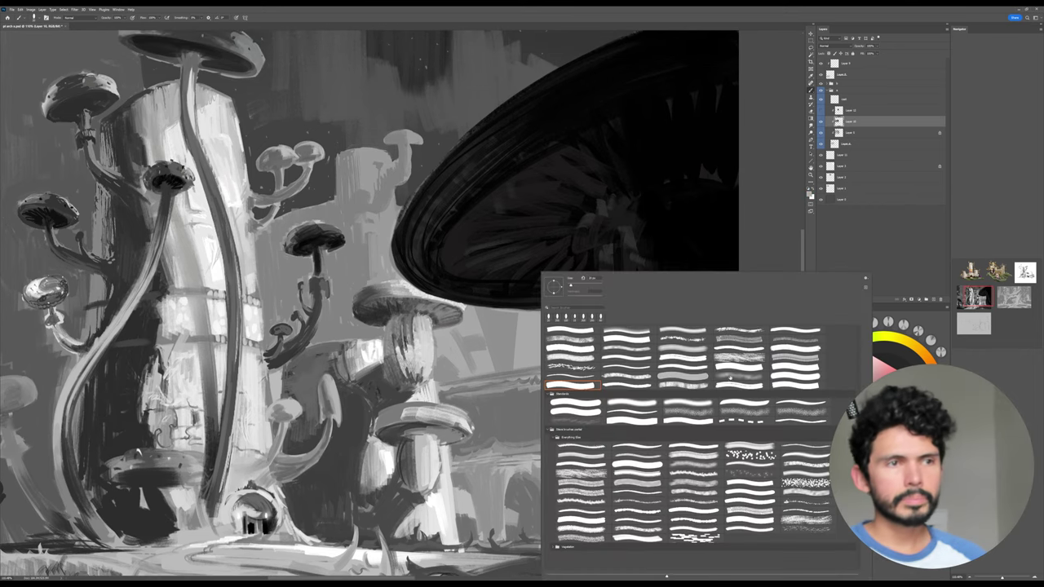
pyautogui.click(864, 279)
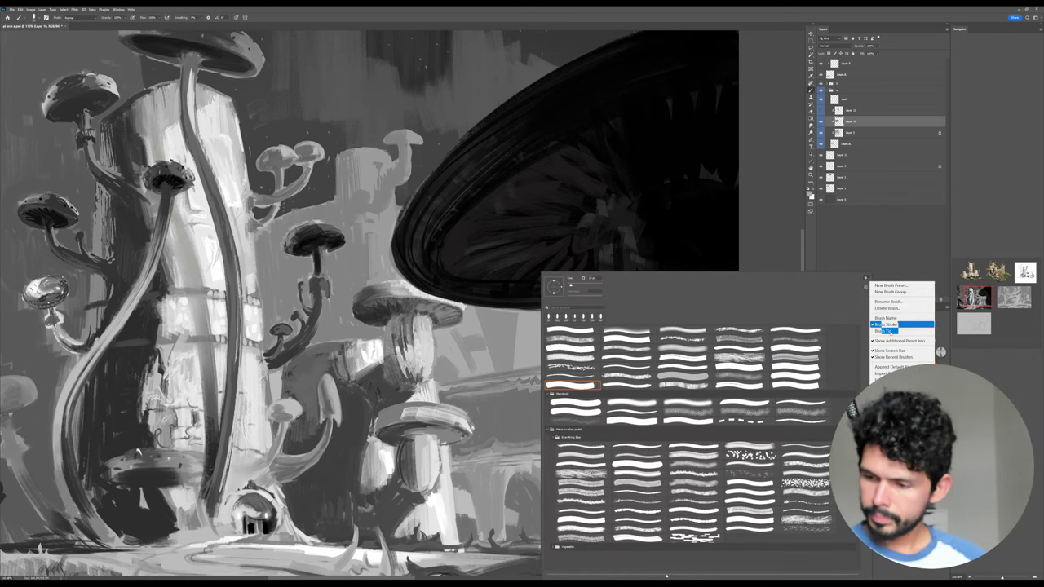
pyautogui.click(885, 330)
pyautogui.click(864, 280)
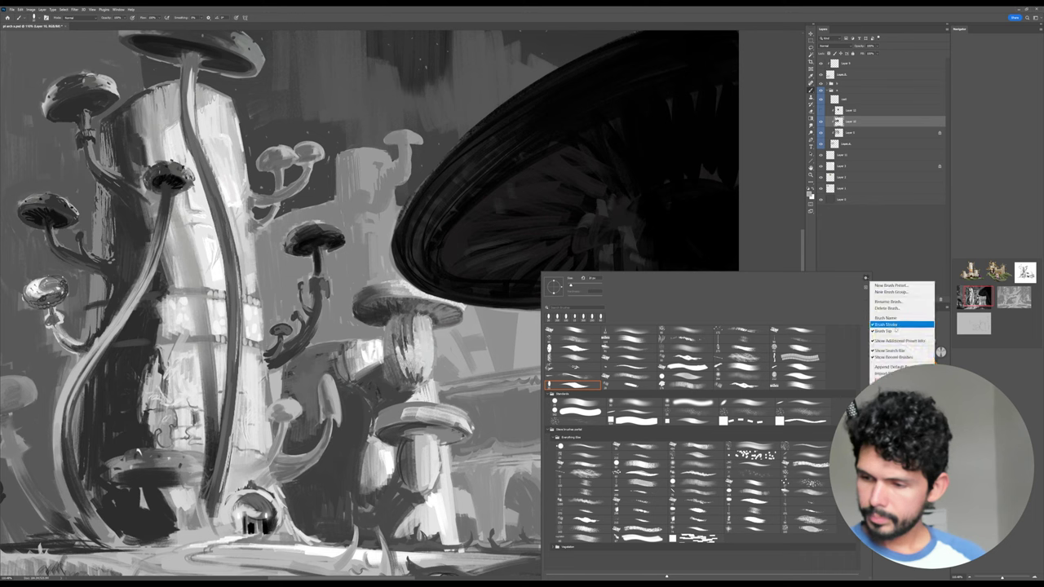
pyautogui.click(885, 331)
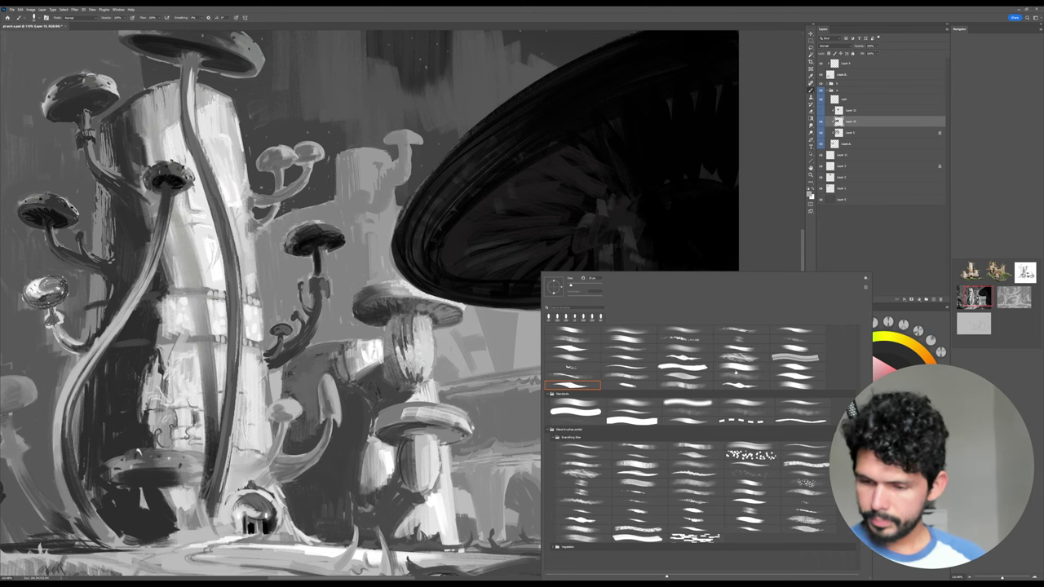
pyautogui.click(650, 335)
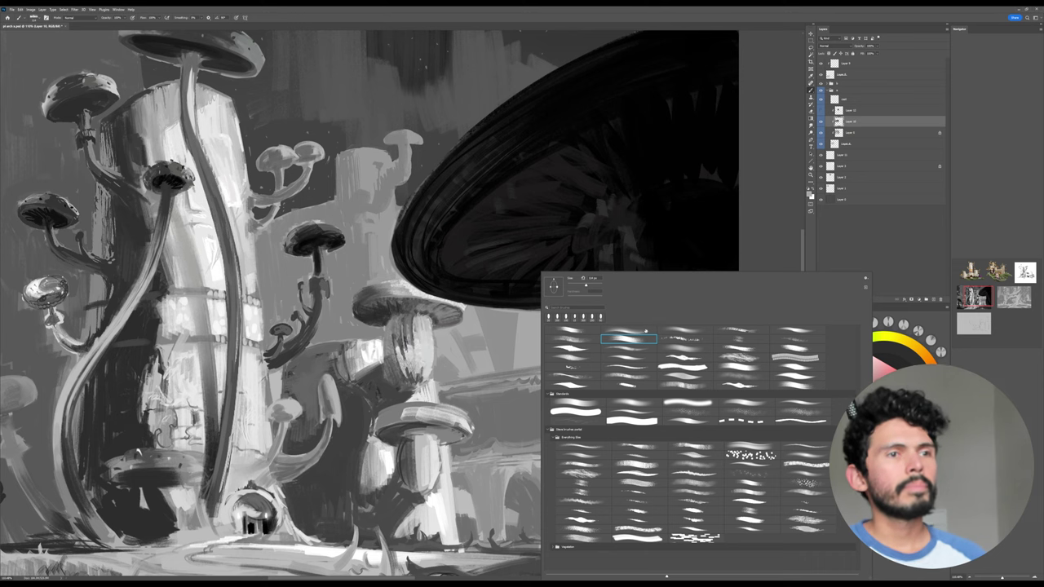
pyautogui.click(530, 428)
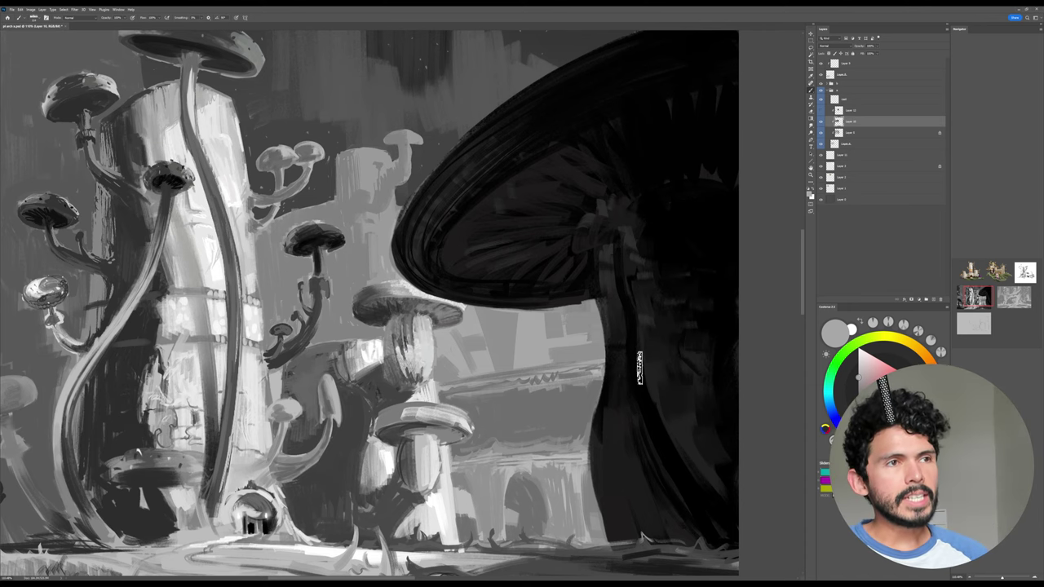
# Paint sampled background greys over the lower rim of the large mushroom's cap, between the small mushroom and the dark stem.
pyautogui.moveTo(501, 327)
pyautogui.mouseDown()
pyautogui.moveTo(515, 287)
pyautogui.moveTo(569, 298)
pyautogui.mouseUp()
pyautogui.keyDown('alt'); pyautogui.click(545, 295); pyautogui.keyUp('alt')
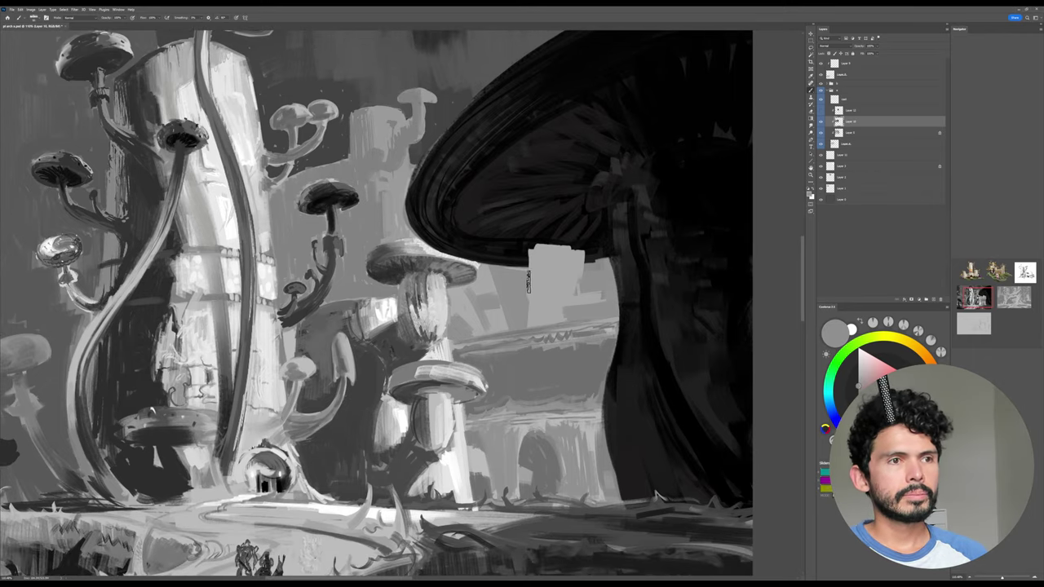
pyautogui.moveTo(524, 248)
pyautogui.mouseDown()
pyautogui.moveTo(530, 253)
pyautogui.moveTo(499, 252)
pyautogui.moveTo(501, 275)
pyautogui.moveTo(485, 245)
pyautogui.mouseUp()
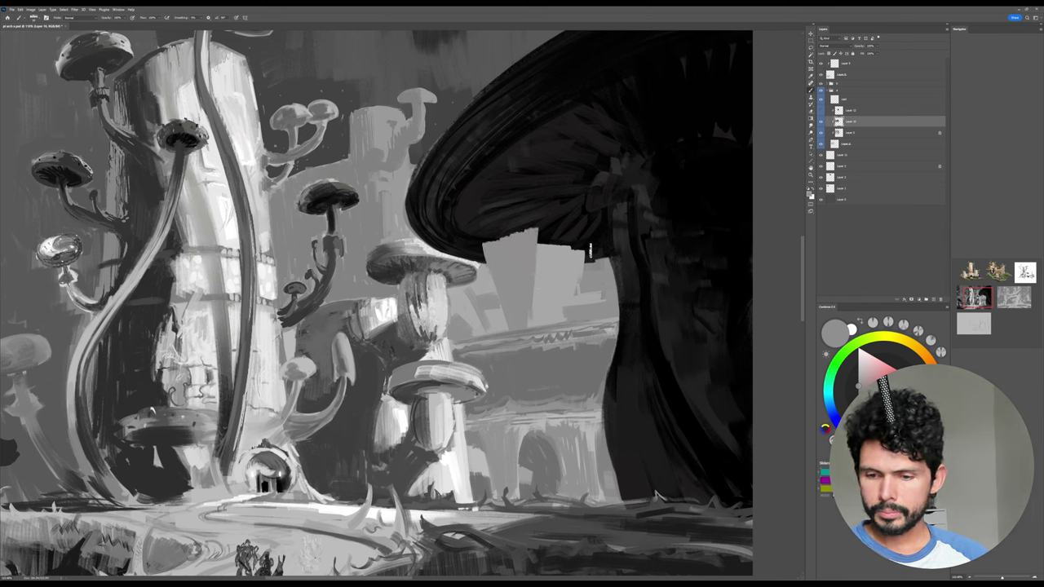
pyautogui.moveTo(590, 251); pyautogui.dragTo(583, 286)
pyautogui.moveTo(488, 256)
pyautogui.mouseDown()
pyautogui.moveTo(493, 269)
pyautogui.moveTo(487, 261)
pyautogui.mouseUp()
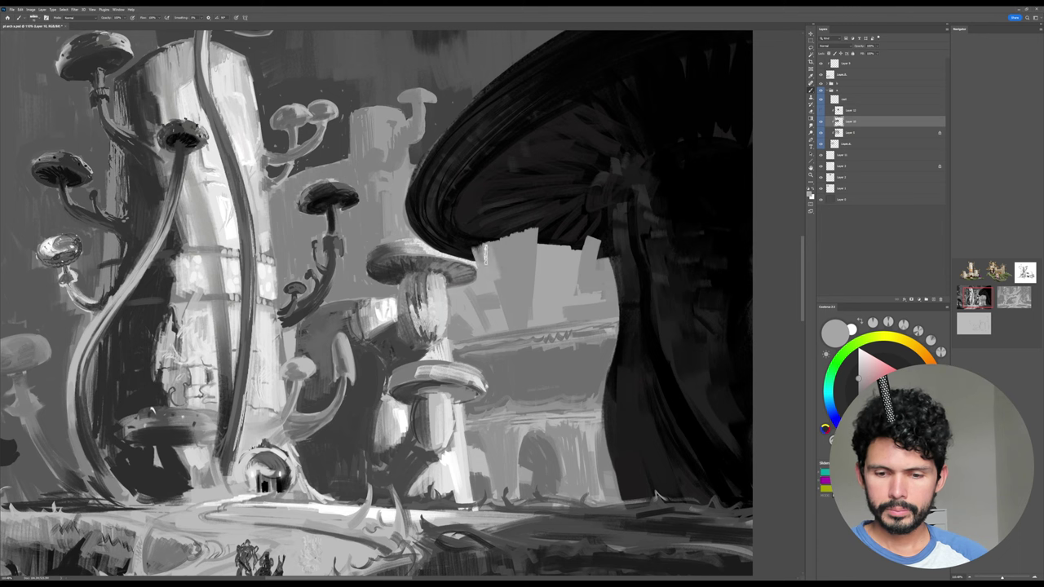
# Paint out the large cap's rim above the small mushroom with background grey, and restore the small mushroom's light cap top.
pyautogui.moveTo(421, 227); pyautogui.dragTo(472, 249)
pyautogui.keyDown('alt'); pyautogui.click(403, 199); pyautogui.keyUp('alt')
pyautogui.moveTo(403, 209)
pyautogui.mouseDown()
pyautogui.moveTo(436, 219)
pyautogui.moveTo(427, 227)
pyautogui.moveTo(488, 238)
pyautogui.mouseUp()
pyautogui.keyDown('alt'); pyautogui.click(429, 248); pyautogui.keyUp('alt')
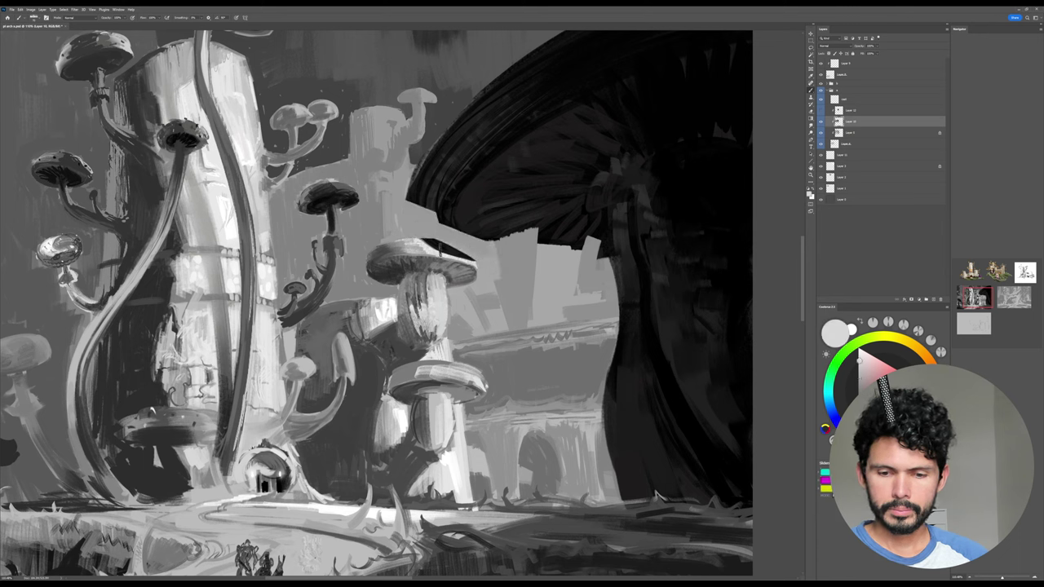
pyautogui.moveTo(424, 244)
pyautogui.mouseDown()
pyautogui.moveTo(465, 264)
pyautogui.moveTo(460, 254)
pyautogui.mouseUp()
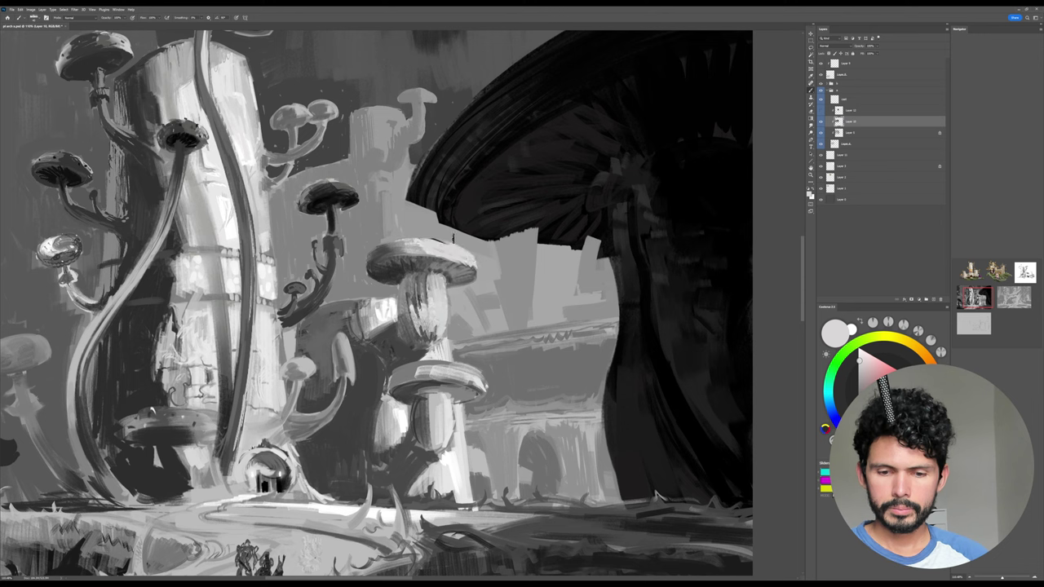
# Cover the outer end of the large cap and its gills with broad background grey strokes, adding darker grey near the remaining edge.
pyautogui.keyDown('alt'); pyautogui.click(445, 227); pyautogui.keyUp('alt')
pyautogui.keyDown('alt'); pyautogui.click(408, 188); pyautogui.keyUp('alt')
pyautogui.moveTo(415, 180); pyautogui.dragTo(419, 214)
pyautogui.moveTo(422, 178)
pyautogui.mouseDown()
pyautogui.moveTo(428, 218)
pyautogui.moveTo(442, 178)
pyautogui.moveTo(475, 184)
pyautogui.moveTo(489, 234)
pyautogui.moveTo(506, 205)
pyautogui.moveTo(529, 220)
pyautogui.mouseUp()
pyautogui.keyDown('alt'); pyautogui.click(424, 213); pyautogui.keyUp('alt')
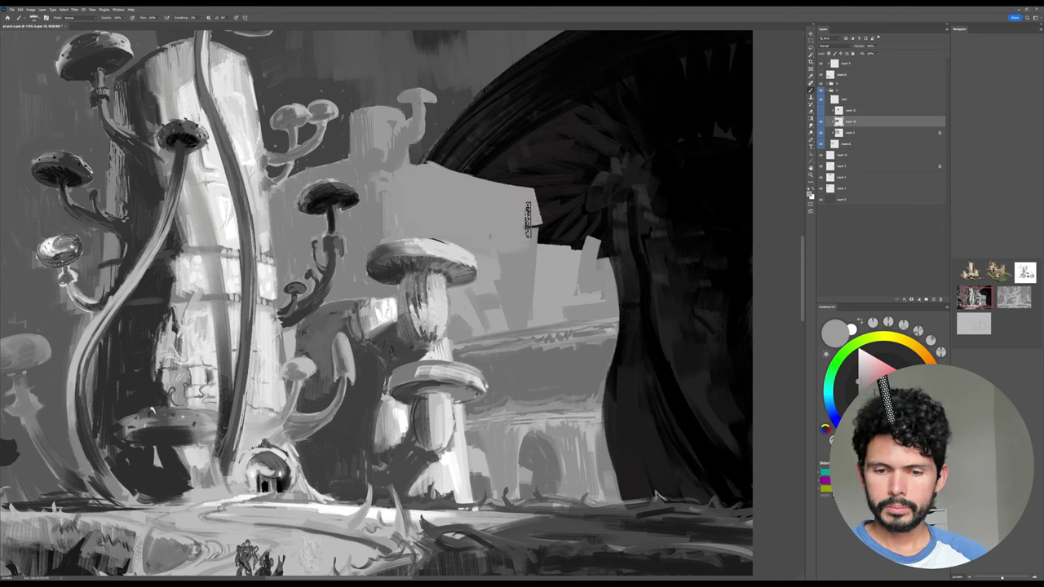
pyautogui.keyDown('alt'); pyautogui.click(430, 155); pyautogui.keyUp('alt')
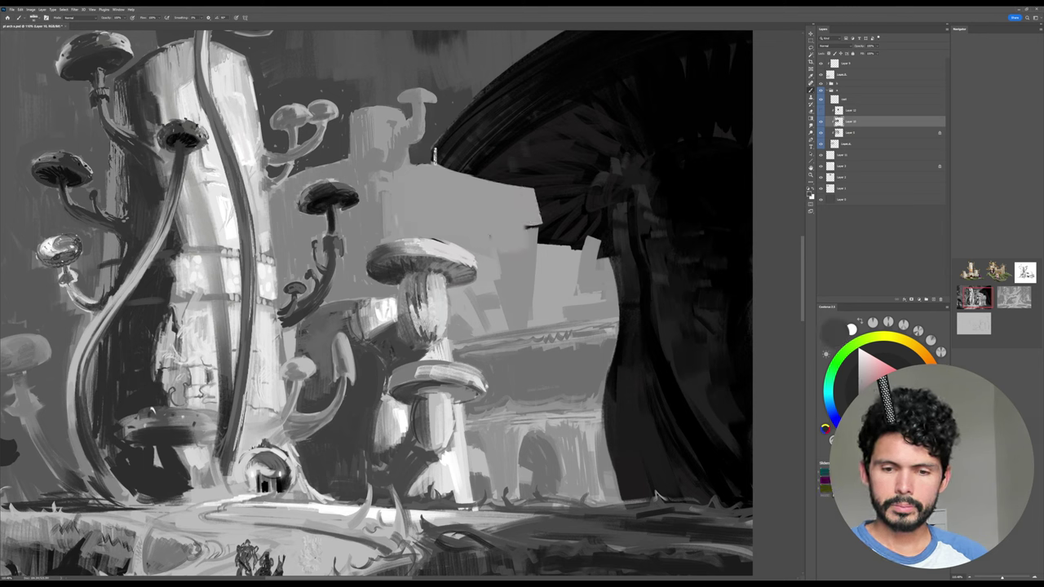
pyautogui.moveTo(442, 160)
pyautogui.mouseDown()
pyautogui.moveTo(503, 170)
pyautogui.moveTo(477, 165)
pyautogui.mouseUp()
pyautogui.moveTo(613, 213); pyautogui.dragTo(611, 239)
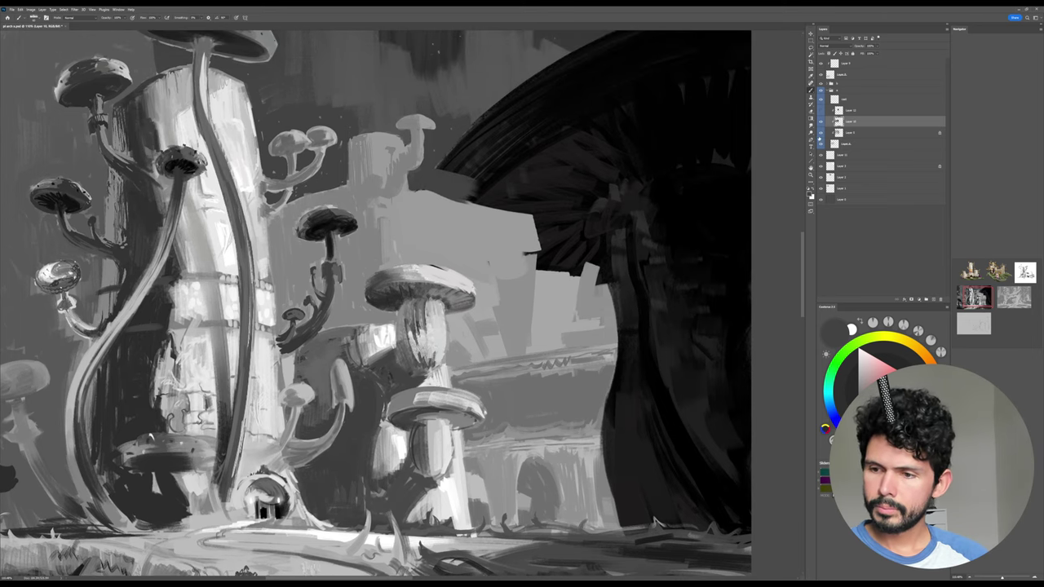
# Toggle the visibility of the mushroom copy, Layer 10 and the layers around them to compare the original cap with the painted-over background.
pyautogui.keyDown('alt'); pyautogui.click(820, 133); pyautogui.keyUp('alt')
pyautogui.press('z')
pyautogui.moveTo(718, 210); pyautogui.dragTo(709, 213)
pyautogui.keyDown('alt'); pyautogui.click(821, 122); pyautogui.keyUp('alt')
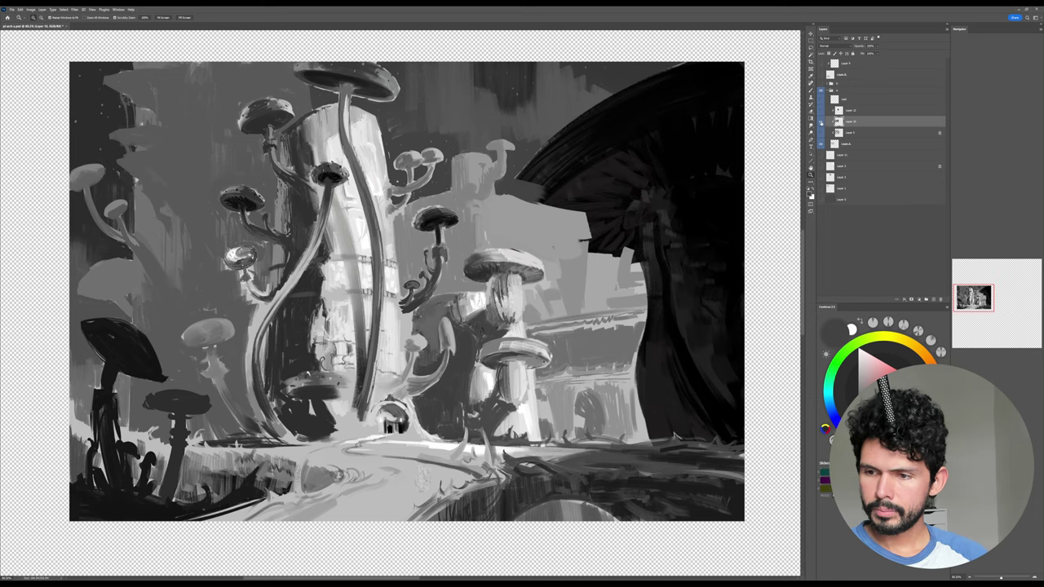
pyautogui.click(821, 122)
pyautogui.click(821, 122)
pyautogui.click(822, 113)
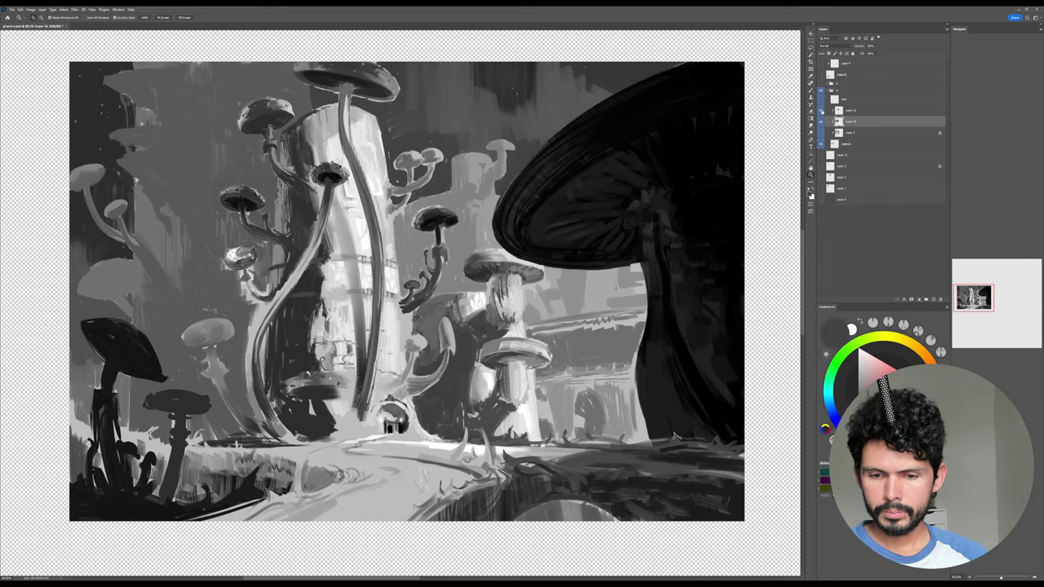
pyautogui.moveTo(607, 202)
pyautogui.mouseDown()
pyautogui.moveTo(625, 200)
pyautogui.moveTo(614, 211)
pyautogui.mouseUp()
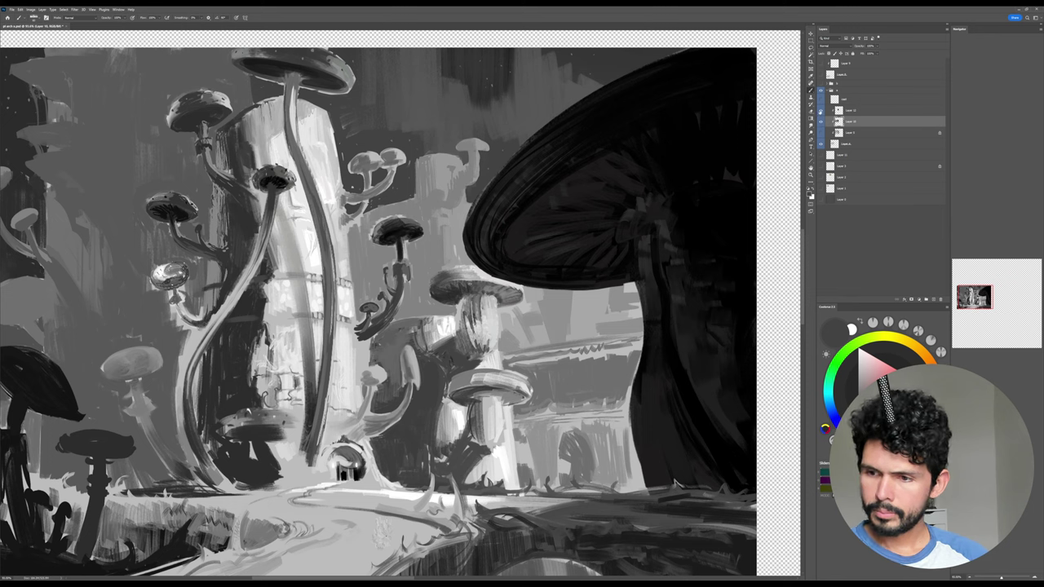
pyautogui.click(821, 112)
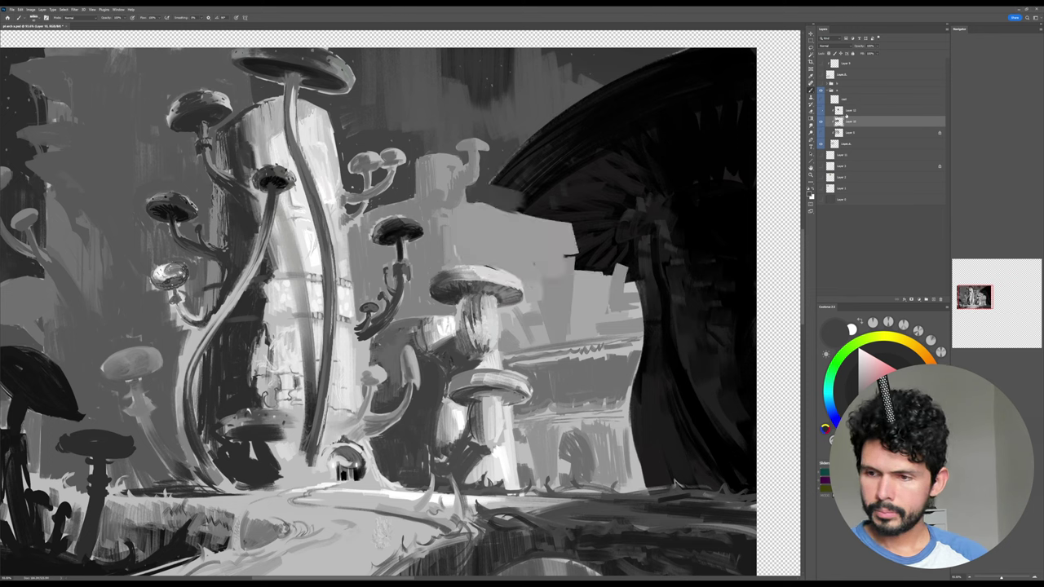
pyautogui.click(821, 133)
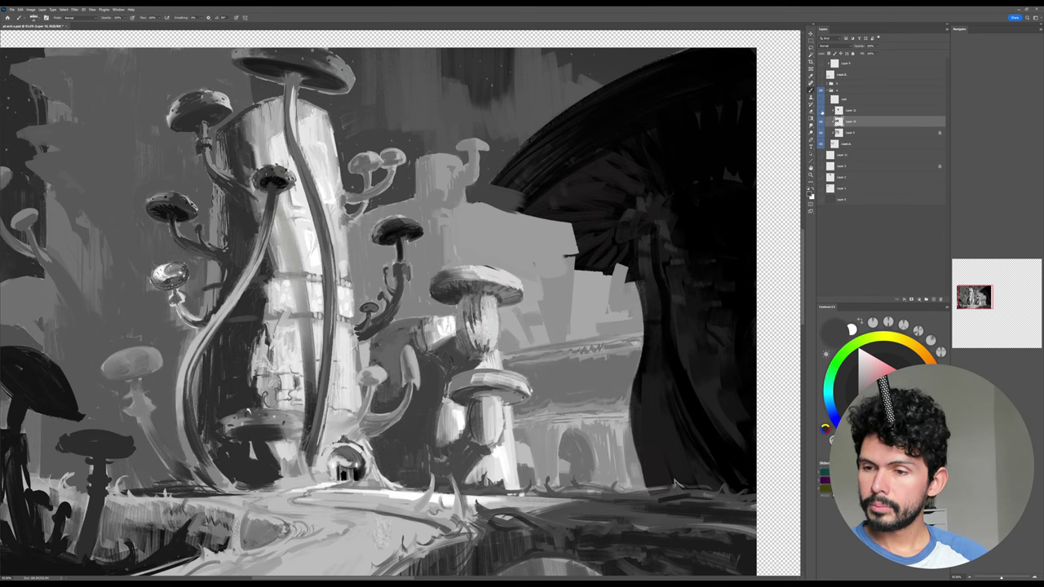
# Rename the hidden mushroom copy's layer to identify it as the shroom, keeping the layer hidden.
pyautogui.doubleClick(850, 109)
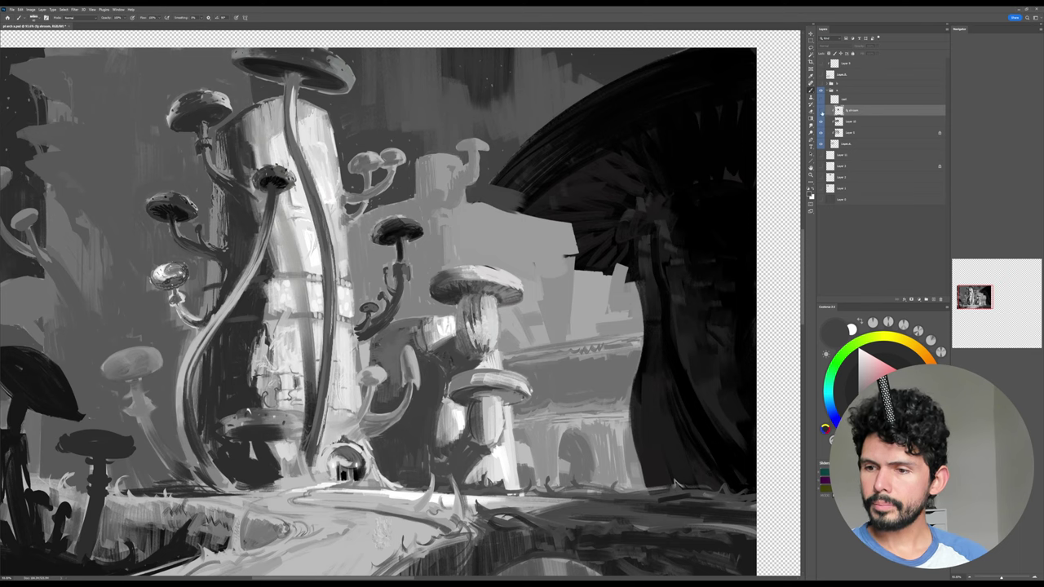
pyautogui.click(821, 112)
pyautogui.hotkey('ctrl', 'z')
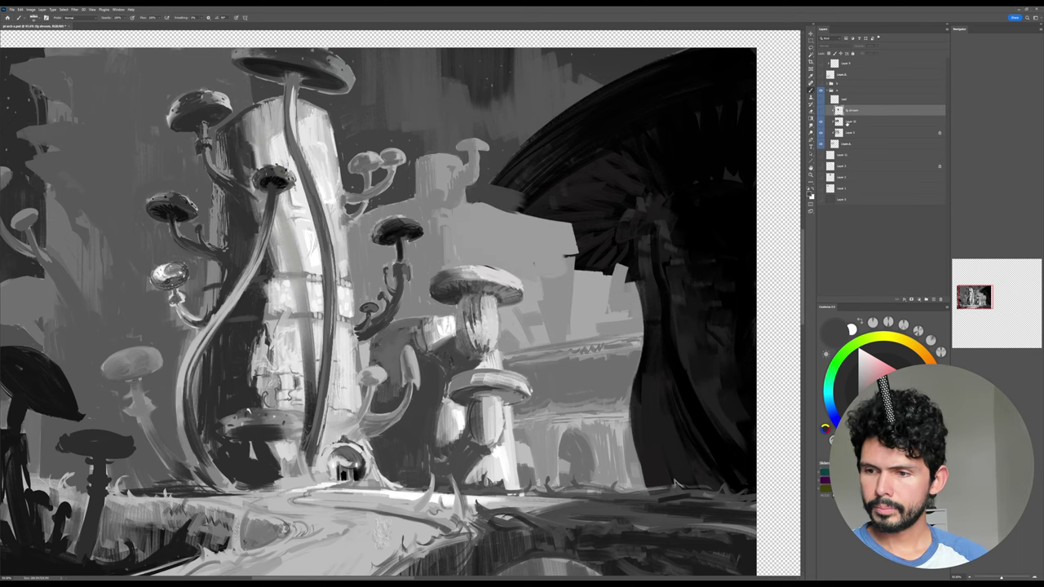
# On Layer 10, cover the tips of the large cap's outer gills with light grey sampled from the adjacent background.
pyautogui.click(847, 122)
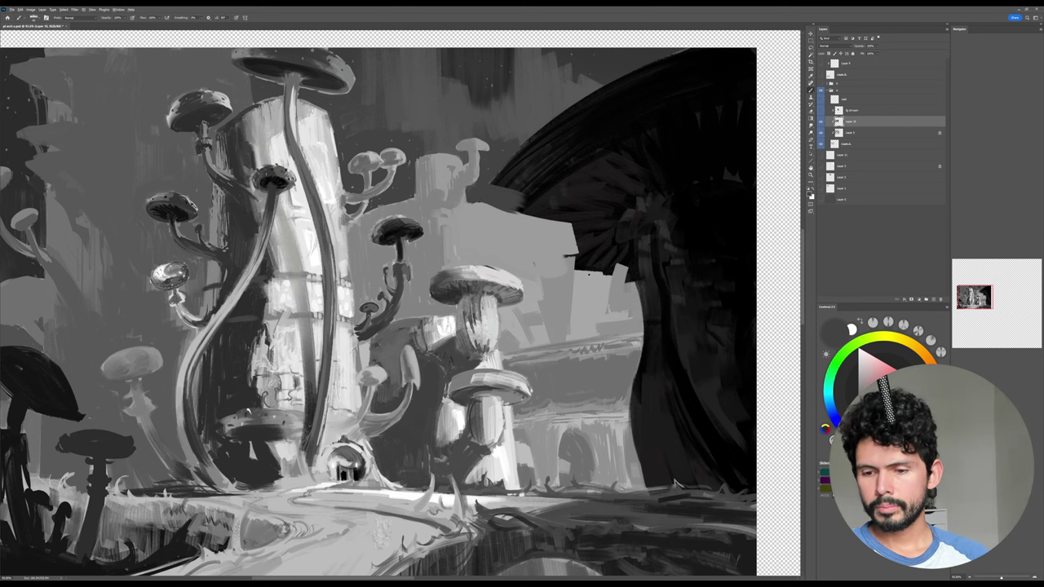
pyautogui.keyDown('alt'); pyautogui.click(589, 274); pyautogui.keyUp('alt')
pyautogui.moveTo(576, 271)
pyautogui.mouseDown()
pyautogui.moveTo(605, 266)
pyautogui.moveTo(581, 253)
pyautogui.moveTo(591, 248)
pyautogui.mouseUp()
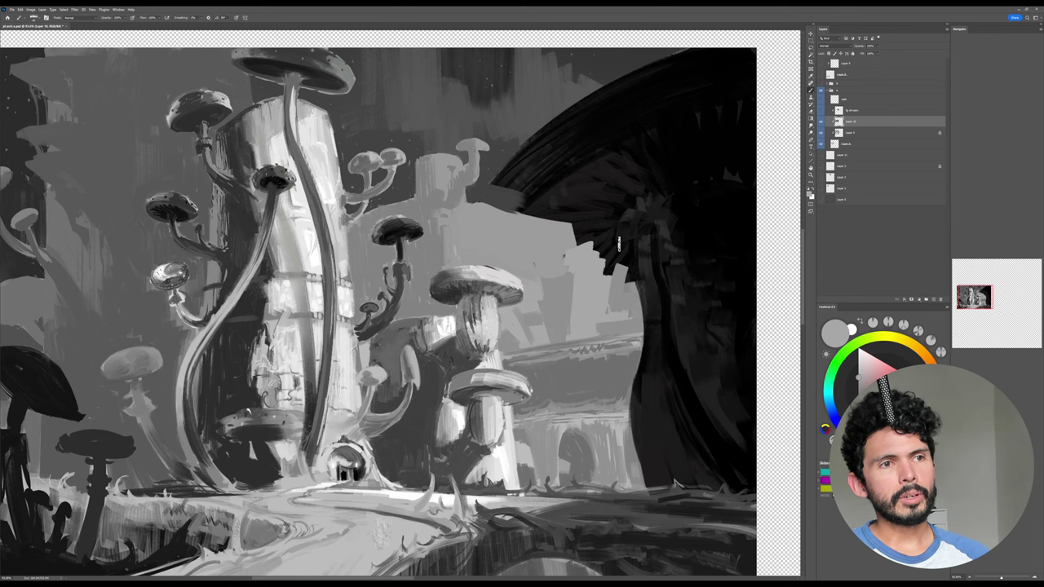
# Paint out the large cap and its gills up to the canvas edge with broad strokes of sampled dark background grey.
pyautogui.keyDown('alt'); pyautogui.click(496, 173); pyautogui.keyUp('alt')
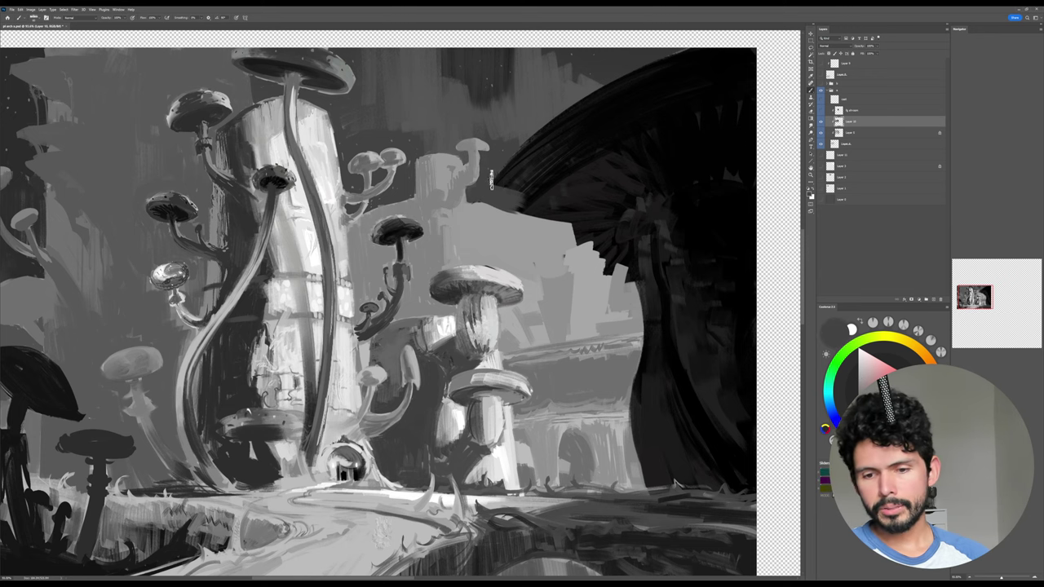
pyautogui.moveTo(509, 152)
pyautogui.mouseDown()
pyautogui.moveTo(551, 173)
pyautogui.moveTo(513, 197)
pyautogui.moveTo(571, 218)
pyautogui.mouseUp()
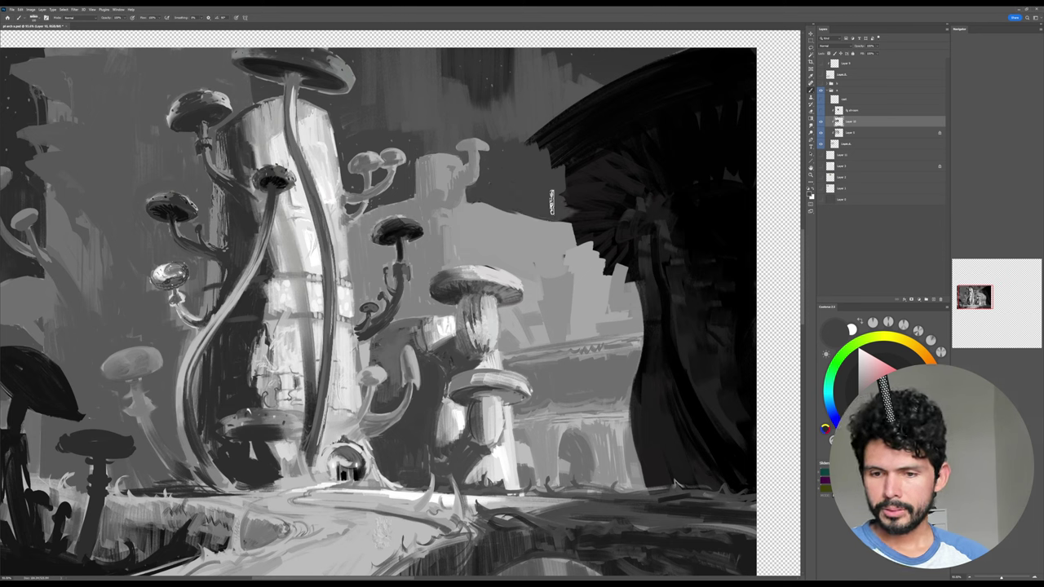
pyautogui.moveTo(547, 118)
pyautogui.mouseDown()
pyautogui.moveTo(539, 135)
pyautogui.moveTo(574, 114)
pyautogui.moveTo(611, 119)
pyautogui.moveTo(629, 77)
pyautogui.moveTo(669, 33)
pyautogui.moveTo(595, 110)
pyautogui.moveTo(586, 163)
pyautogui.moveTo(574, 138)
pyautogui.moveTo(611, 82)
pyautogui.moveTo(642, 86)
pyautogui.moveTo(665, 66)
pyautogui.moveTo(718, 53)
pyautogui.mouseUp()
pyautogui.moveTo(652, 81)
pyautogui.mouseDown()
pyautogui.moveTo(636, 89)
pyautogui.moveTo(726, 93)
pyautogui.moveTo(629, 115)
pyautogui.moveTo(734, 122)
pyautogui.mouseUp()
pyautogui.moveTo(622, 170)
pyautogui.mouseDown()
pyautogui.moveTo(576, 182)
pyautogui.moveTo(643, 170)
pyautogui.moveTo(623, 161)
pyautogui.mouseUp()
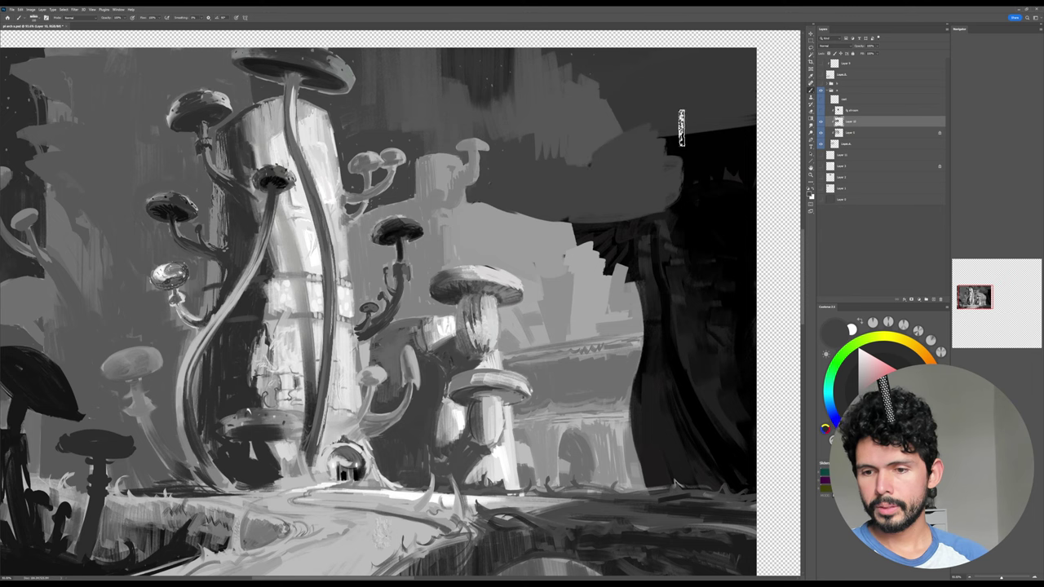
pyautogui.moveTo(696, 129)
pyautogui.mouseDown()
pyautogui.moveTo(622, 160)
pyautogui.moveTo(741, 156)
pyautogui.moveTo(661, 203)
pyautogui.moveTo(737, 214)
pyautogui.mouseUp()
# Extend the light background band across the remaining gills and straighten the dark grey area's lower edge above it.
pyautogui.keyDown('alt'); pyautogui.click(559, 226); pyautogui.keyUp('alt')
pyautogui.moveTo(559, 237); pyautogui.dragTo(686, 243)
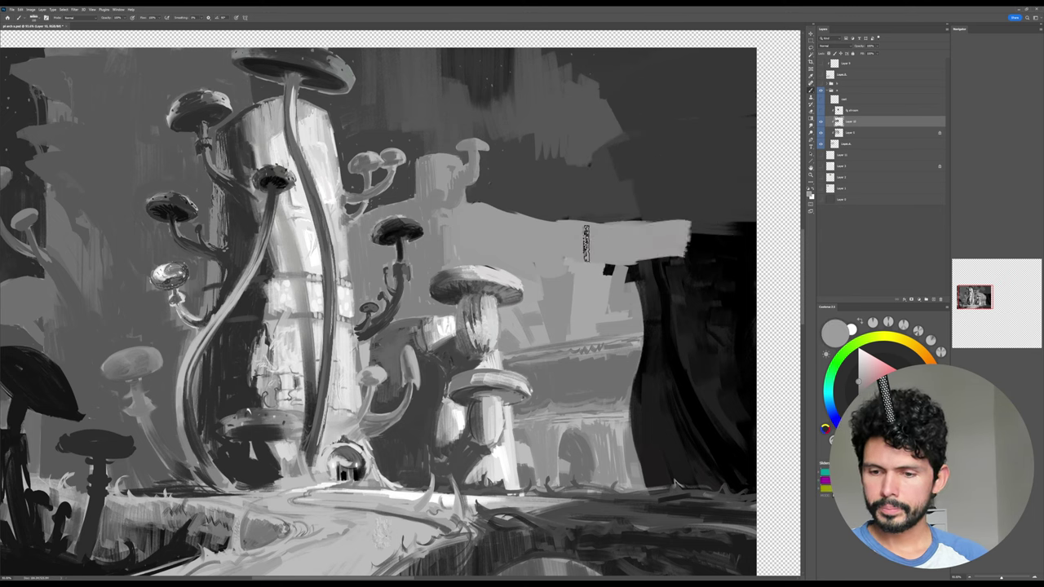
pyautogui.keyDown('alt'); pyautogui.click(608, 213); pyautogui.keyUp('alt')
pyautogui.moveTo(553, 218); pyautogui.dragTo(731, 228)
pyautogui.moveTo(609, 228); pyautogui.dragTo(743, 229)
pyautogui.moveTo(712, 287); pyautogui.dragTo(696, 243)
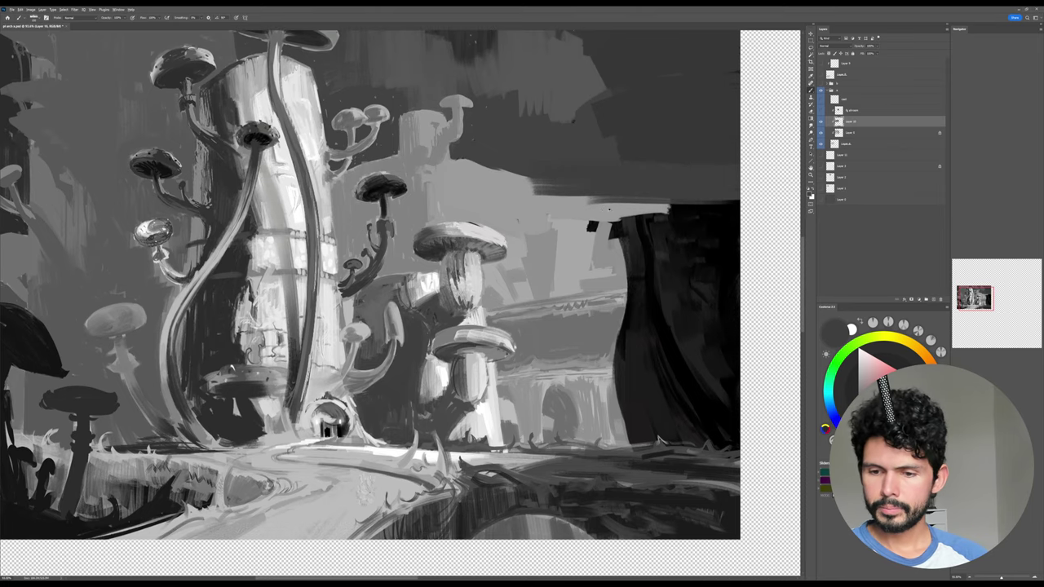
# Paint out the upper part of the large mushroom's stem with sampled light grey, extending the background band to the canvas edge.
pyautogui.keyDown('alt'); pyautogui.click(606, 218); pyautogui.keyUp('alt')
pyautogui.moveTo(606, 217); pyautogui.dragTo(729, 219)
pyautogui.moveTo(637, 220); pyautogui.dragTo(722, 229)
pyautogui.moveTo(699, 263); pyautogui.dragTo(694, 248)
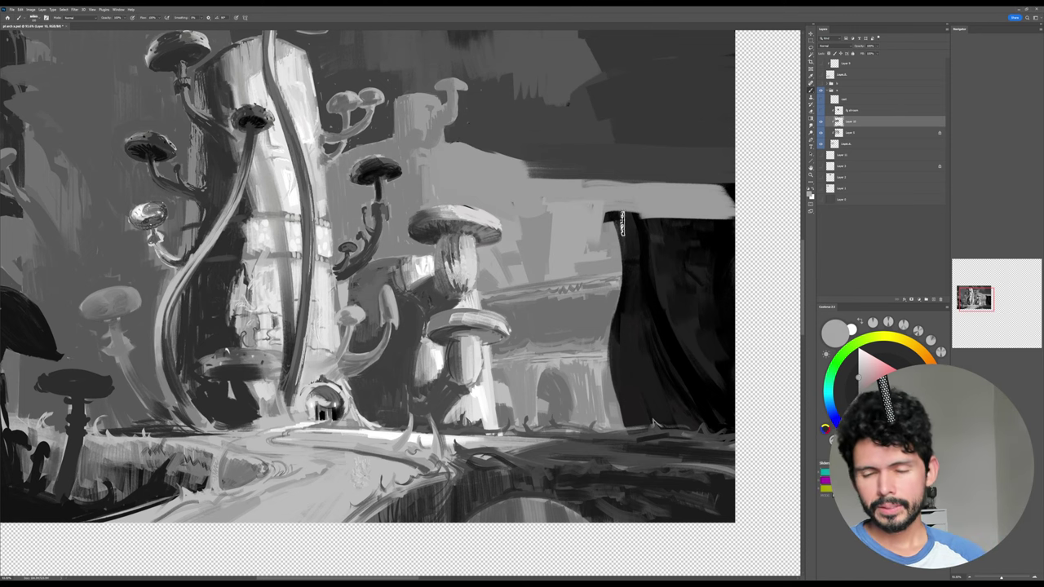
pyautogui.moveTo(619, 200)
pyautogui.mouseDown()
pyautogui.moveTo(641, 235)
pyautogui.moveTo(694, 226)
pyautogui.moveTo(635, 225)
pyautogui.moveTo(741, 223)
pyautogui.mouseUp()
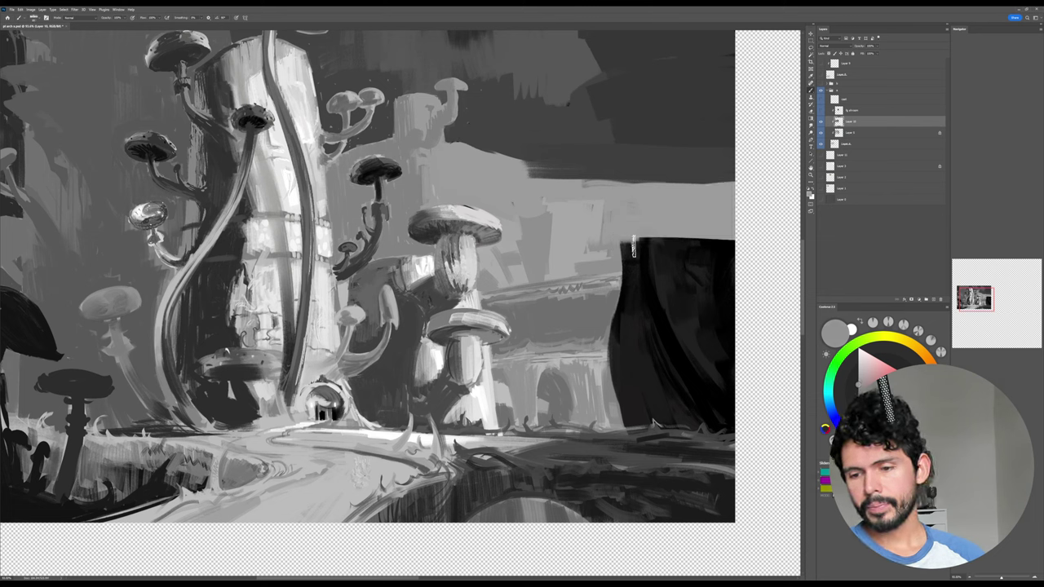
pyautogui.moveTo(633, 245); pyautogui.dragTo(738, 242)
pyautogui.moveTo(621, 263); pyautogui.dragTo(738, 258)
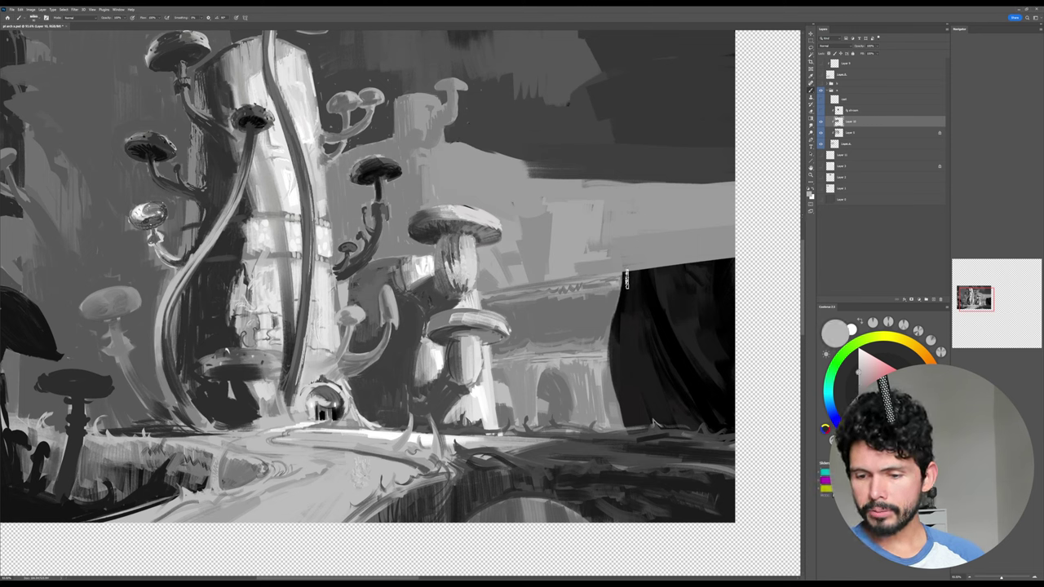
# Continue the upper ledge across the stem and cover the stem's middle and near edge with background greys.
pyautogui.moveTo(622, 278)
pyautogui.mouseDown()
pyautogui.moveTo(733, 263)
pyautogui.moveTo(627, 277)
pyautogui.moveTo(732, 263)
pyautogui.moveTo(694, 291)
pyautogui.moveTo(617, 284)
pyautogui.moveTo(739, 274)
pyautogui.moveTo(619, 282)
pyautogui.moveTo(673, 285)
pyautogui.mouseUp()
pyautogui.moveTo(610, 300)
pyautogui.mouseDown()
pyautogui.moveTo(726, 280)
pyautogui.moveTo(599, 316)
pyautogui.mouseUp()
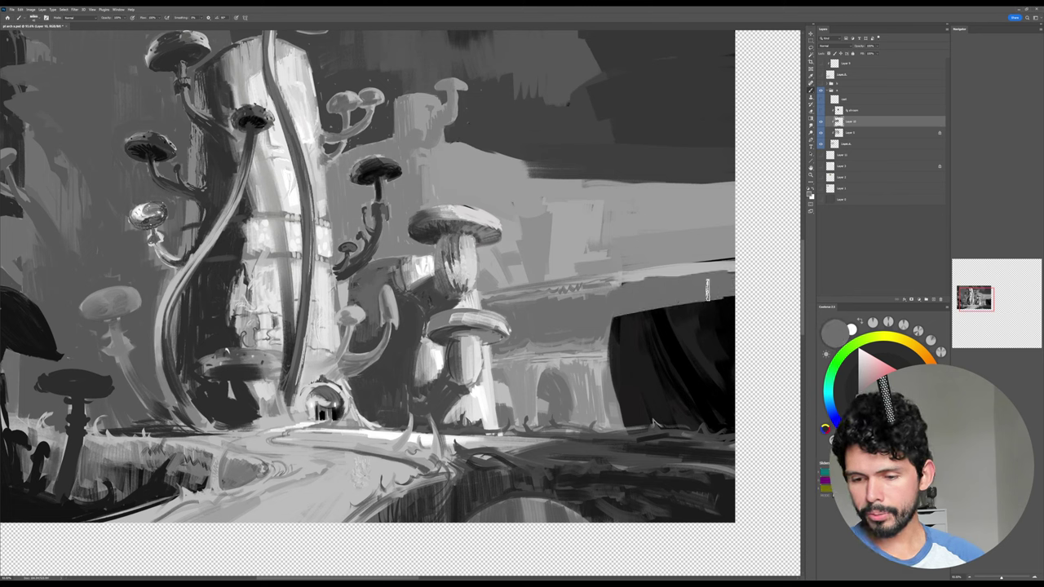
pyautogui.moveTo(734, 303)
pyautogui.mouseDown()
pyautogui.moveTo(608, 325)
pyautogui.moveTo(734, 322)
pyautogui.mouseUp()
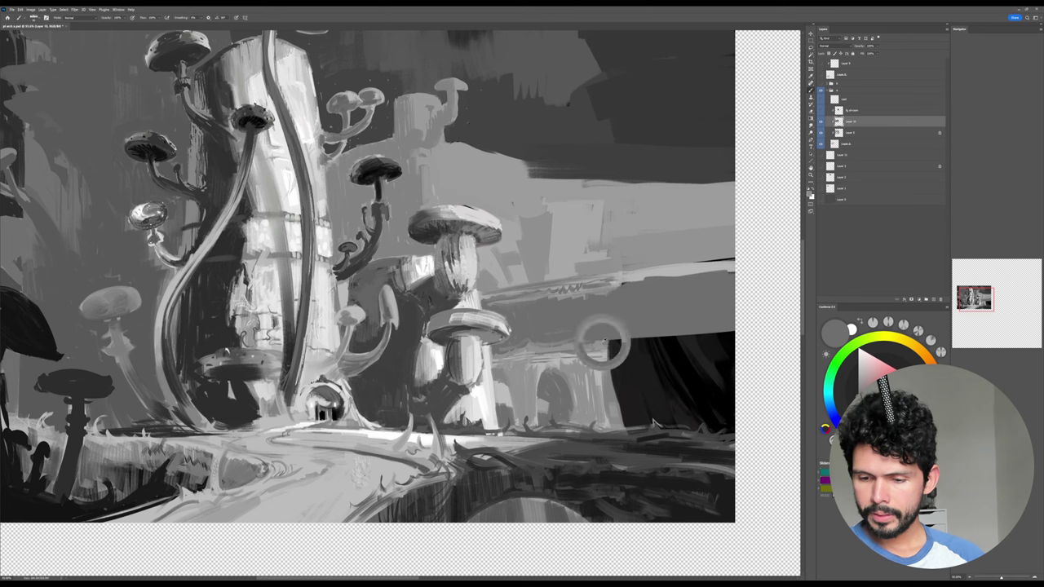
pyautogui.moveTo(619, 349)
pyautogui.mouseDown()
pyautogui.moveTo(707, 339)
pyautogui.moveTo(671, 338)
pyautogui.moveTo(734, 336)
pyautogui.mouseUp()
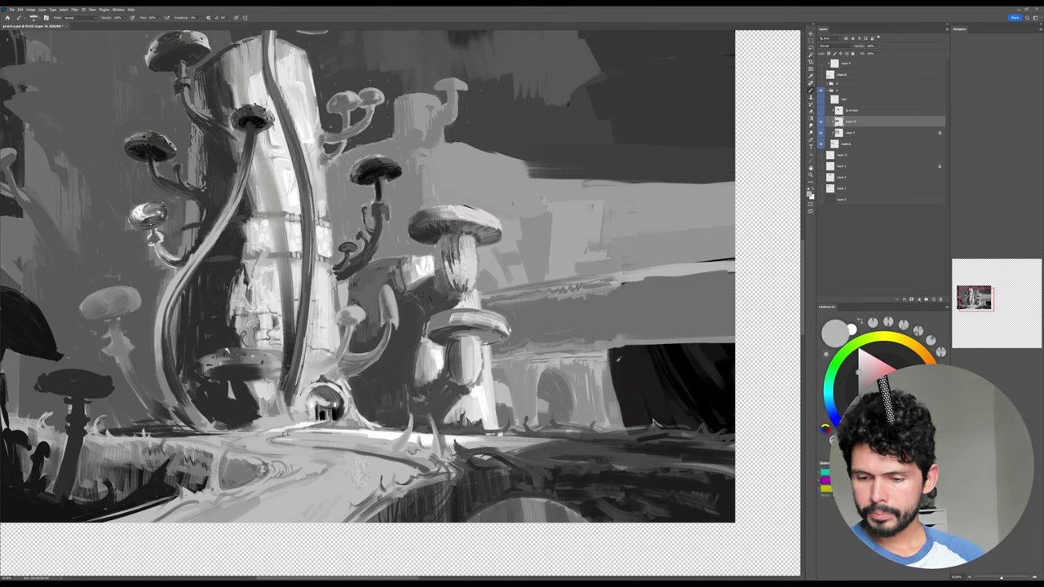
pyautogui.moveTo(614, 367)
pyautogui.mouseDown()
pyautogui.moveTo(625, 418)
pyautogui.moveTo(638, 417)
pyautogui.mouseUp()
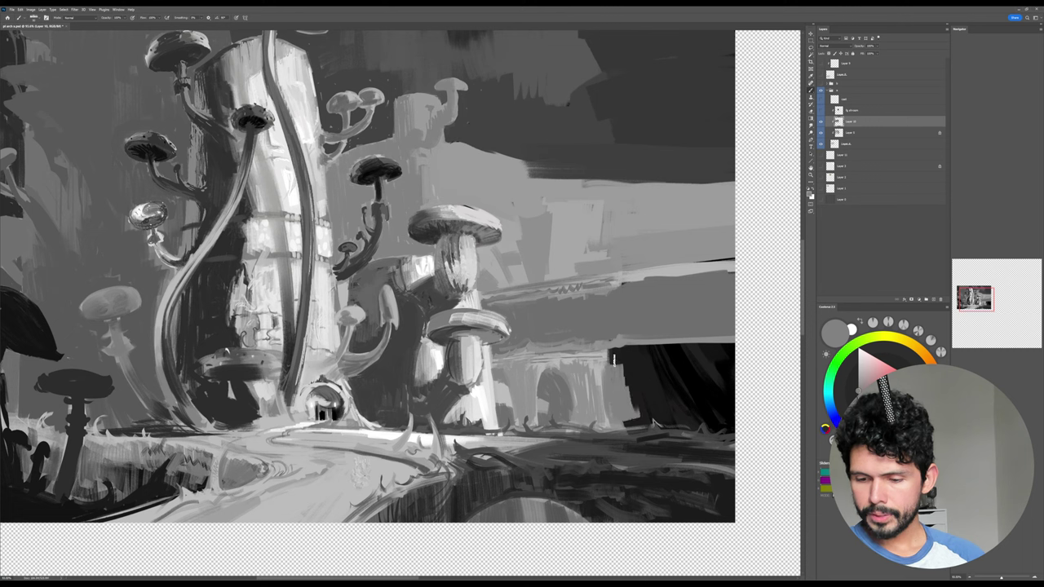
# Extend the lower ledge's light line across the stem to the canvas edge, alternating sampled light and mid greys around it.
pyautogui.keyDown('alt'); pyautogui.click(605, 356); pyautogui.keyUp('alt')
pyautogui.moveTo(607, 354)
pyautogui.mouseDown()
pyautogui.moveTo(772, 342)
pyautogui.moveTo(735, 346)
pyautogui.mouseUp()
pyautogui.keyDown('alt'); pyautogui.click(643, 340); pyautogui.keyUp('alt')
pyautogui.keyDown('alt'); pyautogui.click(619, 355); pyautogui.keyUp('alt')
pyautogui.moveTo(623, 357)
pyautogui.mouseDown()
pyautogui.moveTo(748, 348)
pyautogui.moveTo(687, 353)
pyautogui.moveTo(731, 350)
pyautogui.mouseUp()
pyautogui.keyDown('alt'); pyautogui.click(668, 341); pyautogui.keyUp('alt')
pyautogui.moveTo(611, 364)
pyautogui.mouseDown()
pyautogui.moveTo(737, 360)
pyautogui.moveTo(609, 366)
pyautogui.moveTo(749, 367)
pyautogui.mouseUp()
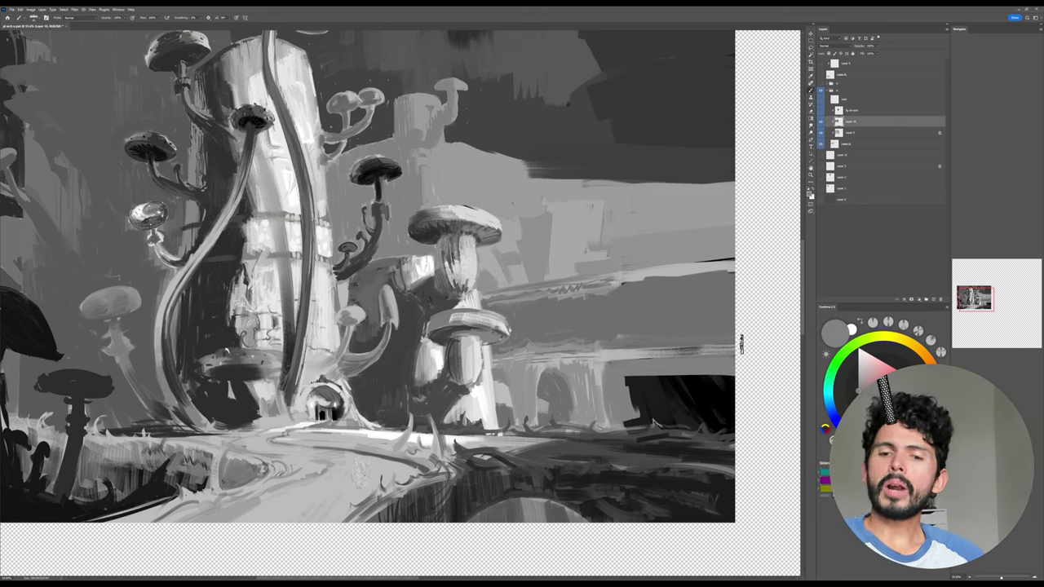
# Cover the remaining base of the large stem with mid grey down to the dark ground edge.
pyautogui.moveTo(633, 373)
pyautogui.mouseDown()
pyautogui.moveTo(684, 377)
pyautogui.moveTo(655, 389)
pyautogui.moveTo(729, 370)
pyautogui.moveTo(658, 387)
pyautogui.moveTo(765, 386)
pyautogui.mouseUp()
pyautogui.moveTo(633, 406)
pyautogui.mouseDown()
pyautogui.moveTo(671, 419)
pyautogui.moveTo(695, 388)
pyautogui.moveTo(710, 398)
pyautogui.moveTo(694, 413)
pyautogui.moveTo(706, 404)
pyautogui.moveTo(714, 425)
pyautogui.moveTo(734, 396)
pyautogui.mouseUp()
pyautogui.hotkey('ctrl', 'z')
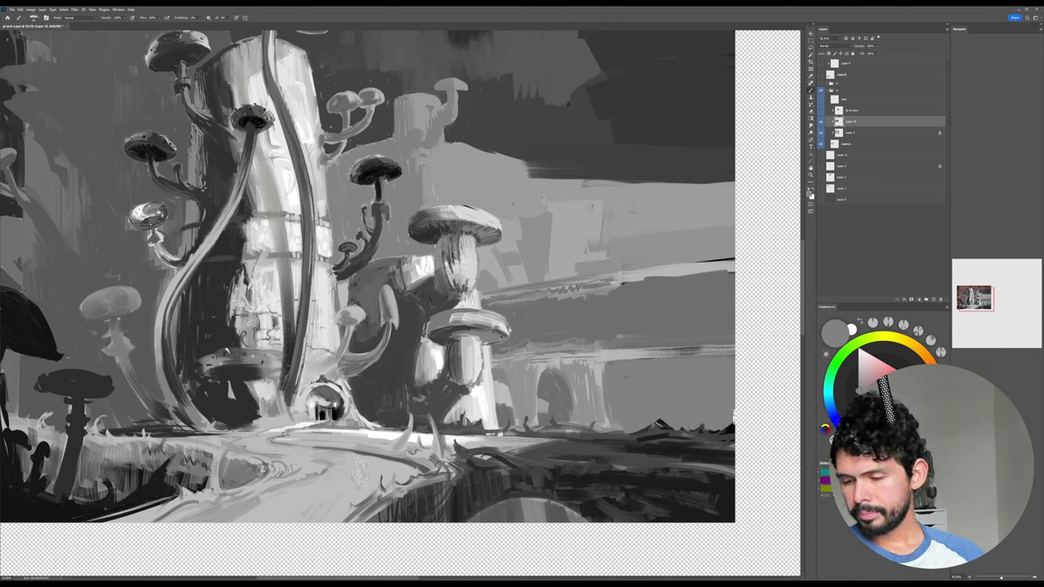
pyautogui.moveTo(723, 434); pyautogui.dragTo(735, 411)
# Paint sampled light grey over the leftover dark streak at the outer end of the upper ledge.
pyautogui.keyDown('alt'); pyautogui.click(732, 279); pyautogui.keyUp('alt')
pyautogui.keyDown('alt'); pyautogui.click(713, 267); pyautogui.keyUp('alt')
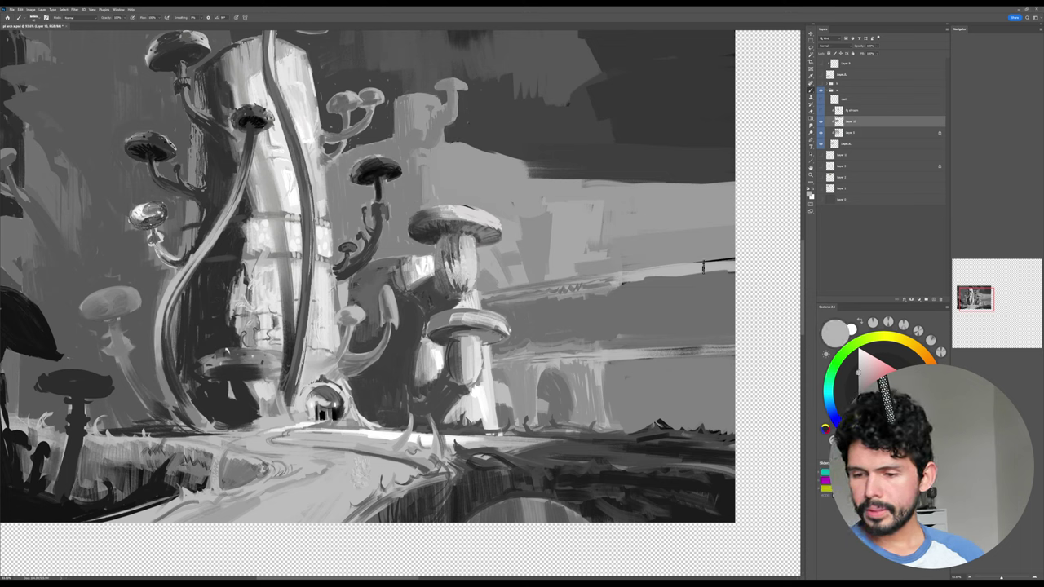
pyautogui.moveTo(688, 270); pyautogui.dragTo(735, 264)
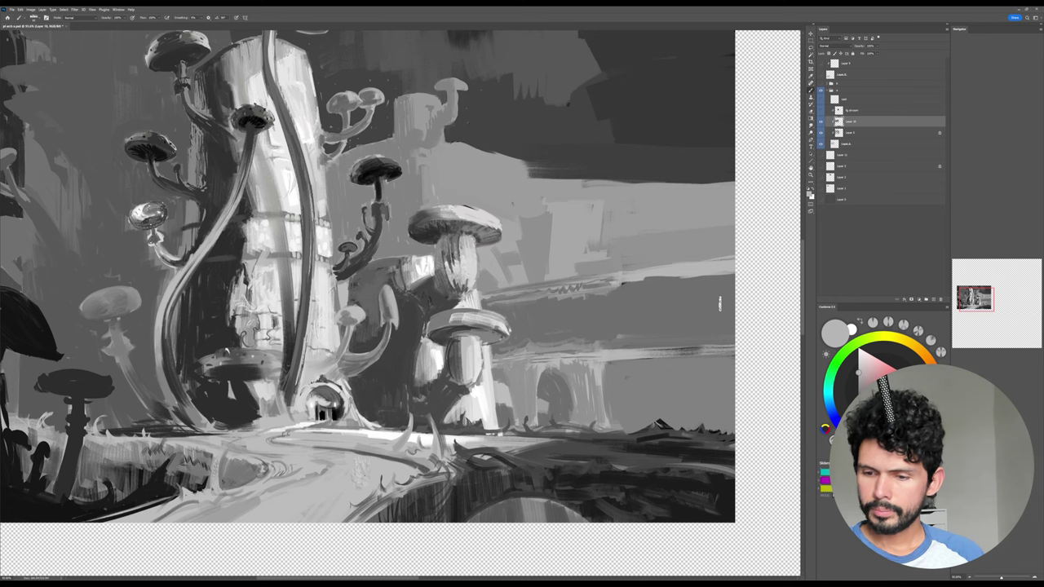
# Show and hide the large mushroom's layer to compare it with the painted-in background.
pyautogui.keyDown('alt'); pyautogui.click(677, 200); pyautogui.keyUp('alt')
pyautogui.click(822, 110)
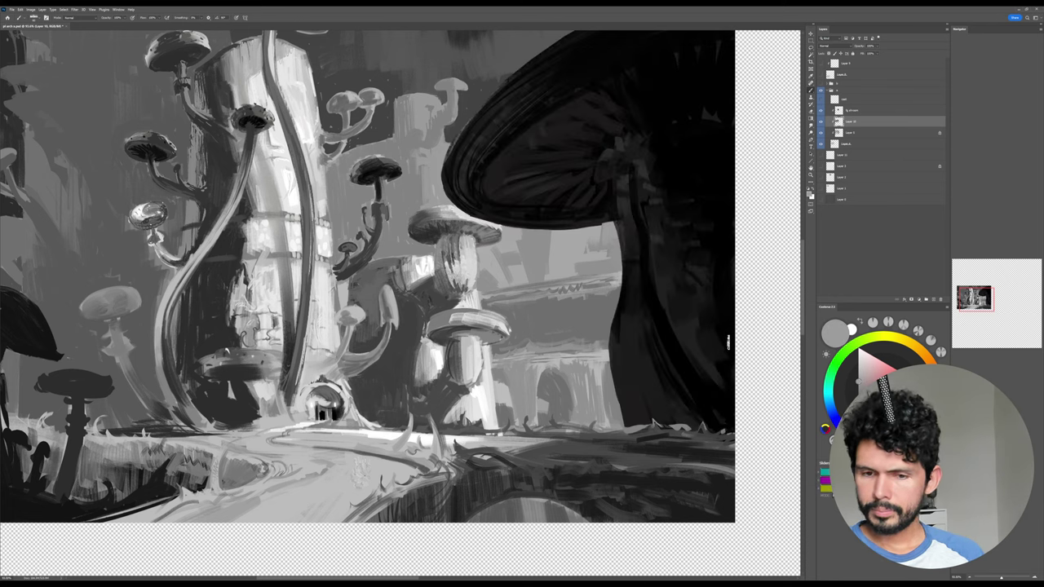
pyautogui.moveTo(711, 317); pyautogui.dragTo(725, 329)
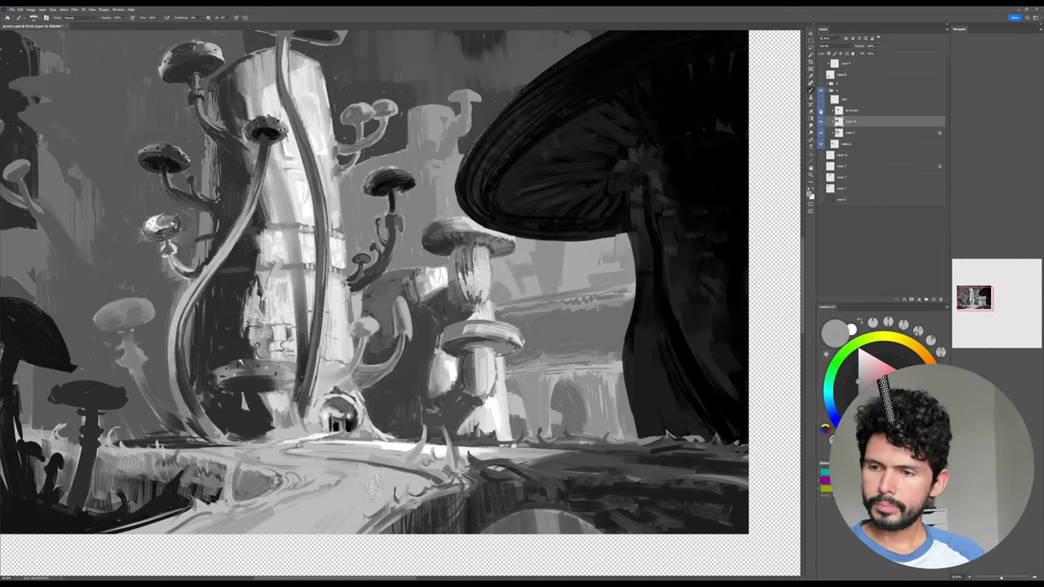
pyautogui.click(821, 110)
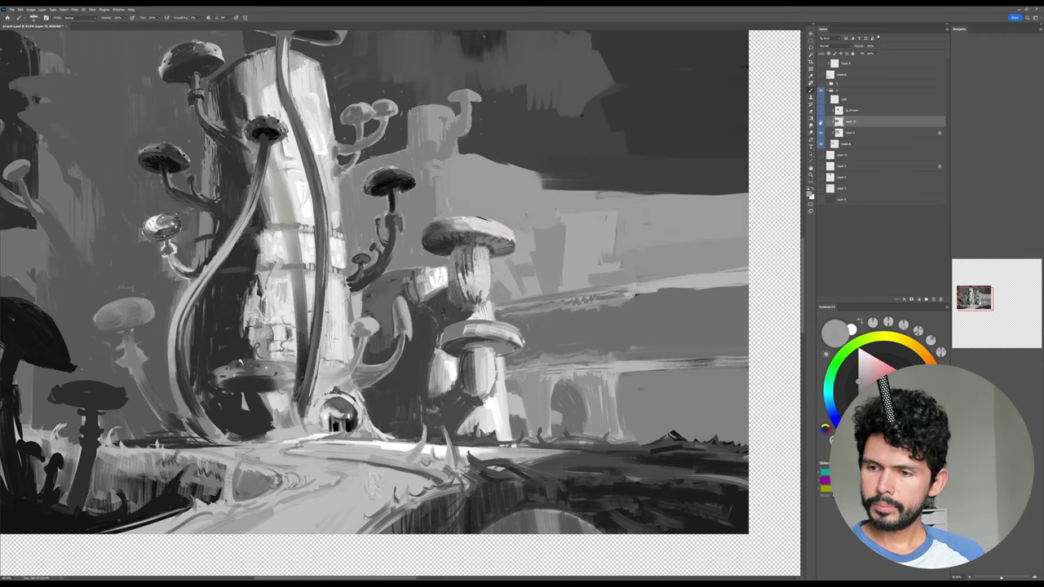
# Make a freehand selection around the cap and stem of the small mushroom on top of the central stack.
pyautogui.press('l')
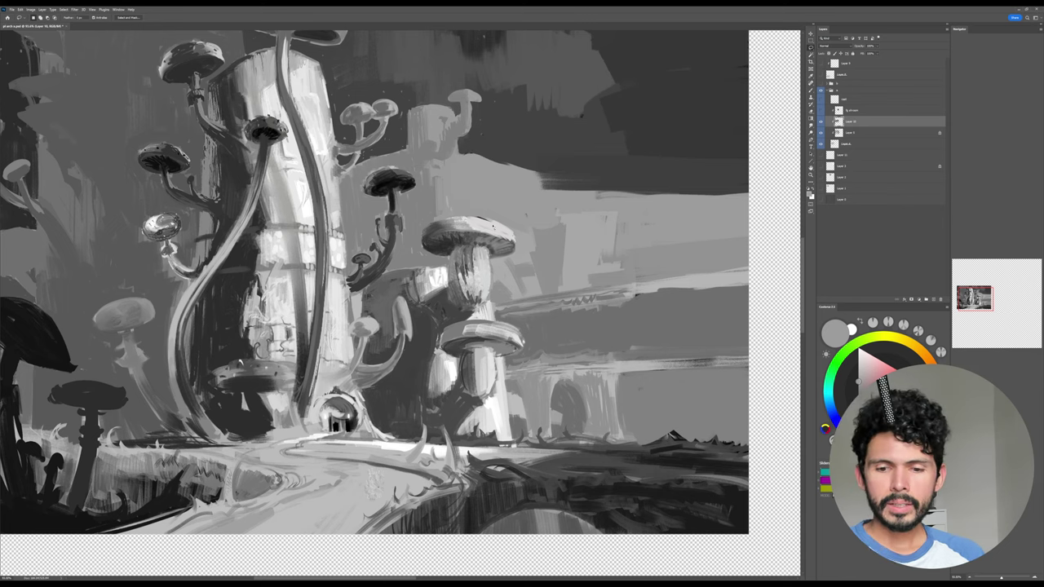
pyautogui.moveTo(482, 226); pyautogui.dragTo(526, 225)
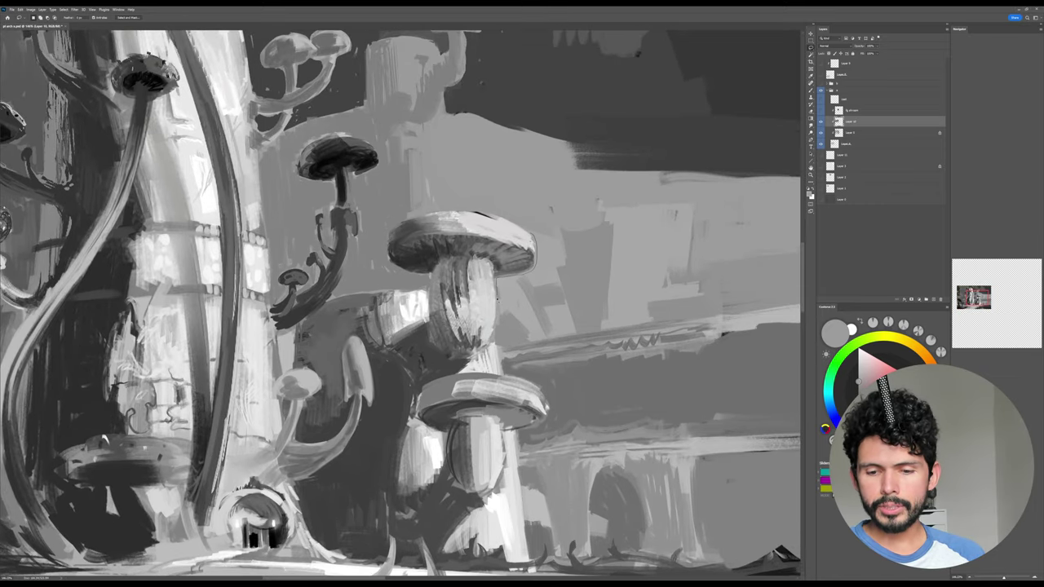
pyautogui.moveTo(463, 363)
pyautogui.mouseDown()
pyautogui.moveTo(440, 355)
pyautogui.moveTo(430, 335)
pyautogui.moveTo(431, 278)
pyautogui.moveTo(394, 265)
pyautogui.moveTo(388, 245)
pyautogui.moveTo(413, 220)
pyautogui.moveTo(488, 216)
pyautogui.mouseUp()
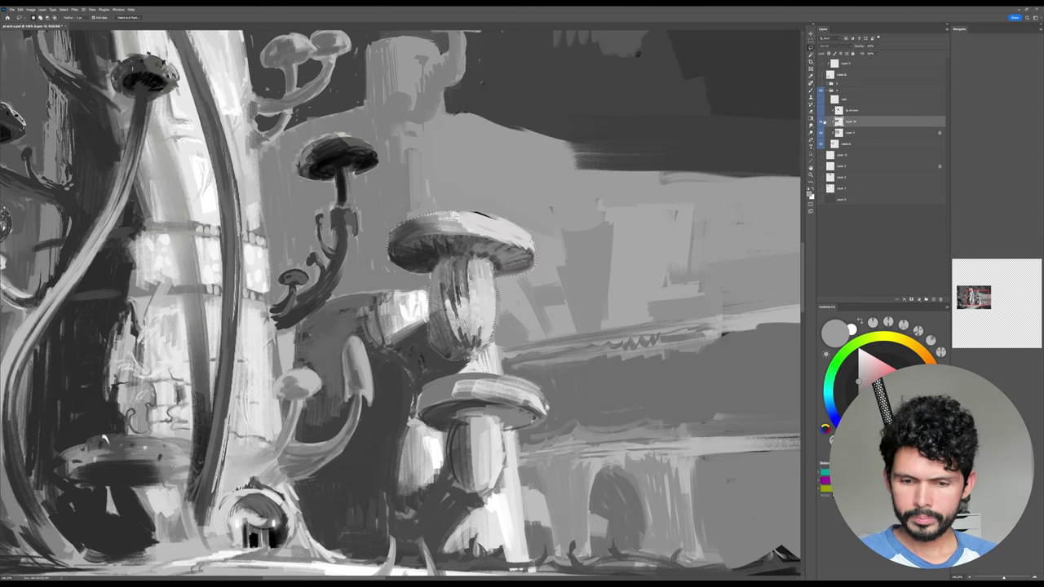
pyautogui.hotkey('ctrl', 'j')
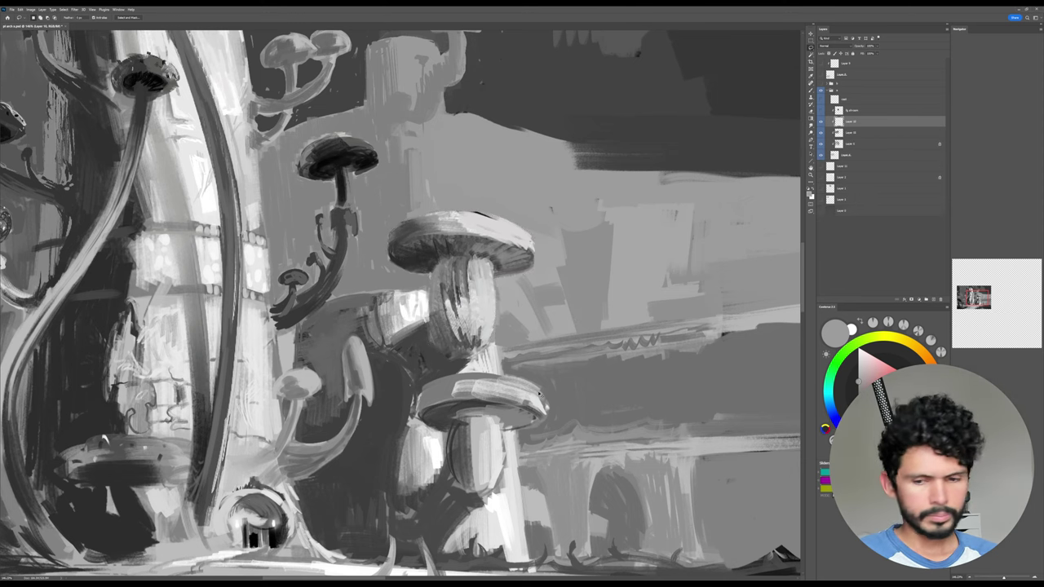
pyautogui.press('v')
pyautogui.moveTo(585, 360); pyautogui.dragTo(548, 360)
pyautogui.hotkey('ctrl', 'z')
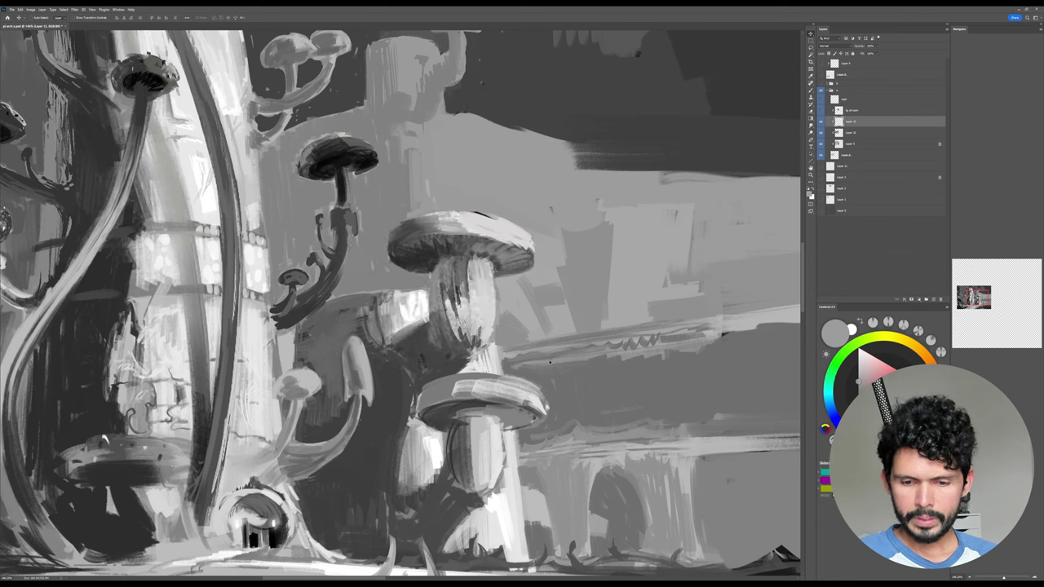
pyautogui.hotkey('ctrl', 'z')
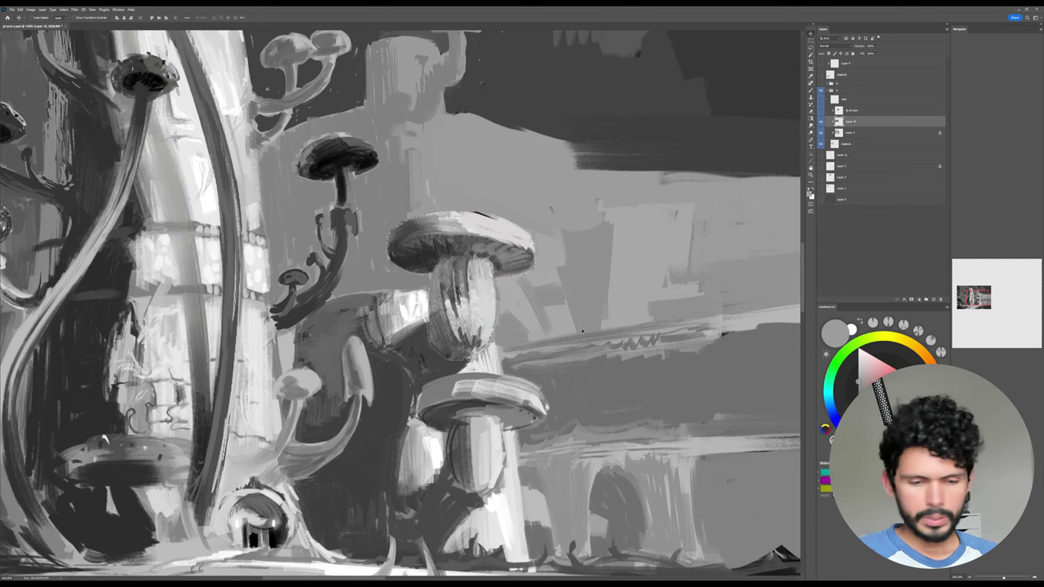
# Copy the selected small mushroom onto a new layer, scale the copy down and place it beneath the original cap.
pyautogui.hotkey('ctrl', 'j')
pyautogui.moveTo(584, 352); pyautogui.dragTo(567, 347)
pyautogui.hotkey('ctrl', 't')
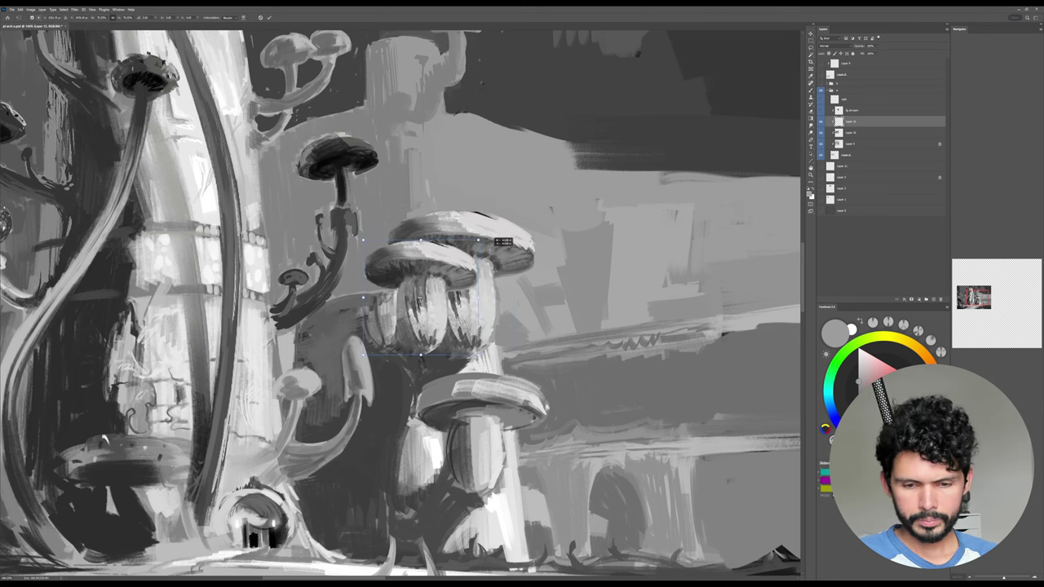
pyautogui.moveTo(495, 241); pyautogui.dragTo(461, 279)
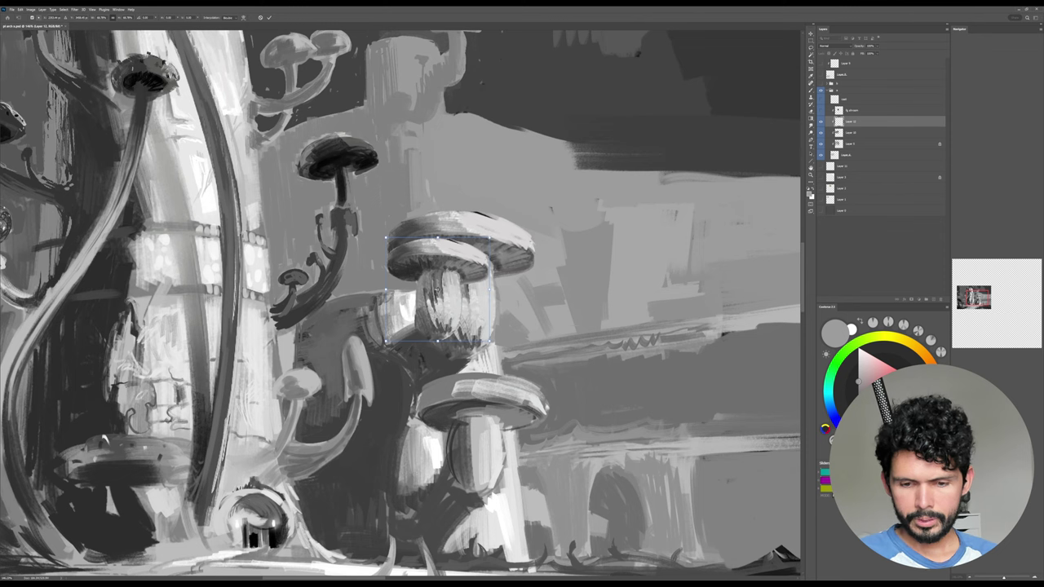
pyautogui.moveTo(492, 239)
pyautogui.mouseDown()
pyautogui.moveTo(534, 219)
pyautogui.moveTo(589, 155)
pyautogui.moveTo(542, 220)
pyautogui.moveTo(486, 261)
pyautogui.moveTo(499, 255)
pyautogui.mouseUp()
pyautogui.moveTo(456, 295)
pyautogui.mouseDown()
pyautogui.moveTo(464, 281)
pyautogui.moveTo(461, 289)
pyautogui.mouseUp()
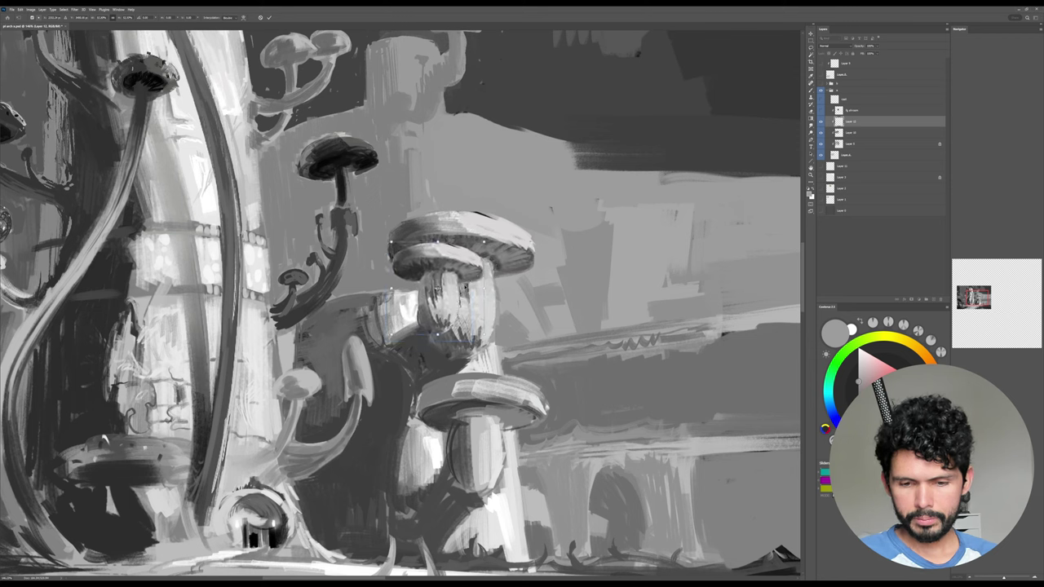
pyautogui.press('Return')
# With the copy hidden, paint out the original small mushroom's cap and upper stem on Layer 10 using sampled background greys.
pyautogui.press('b')
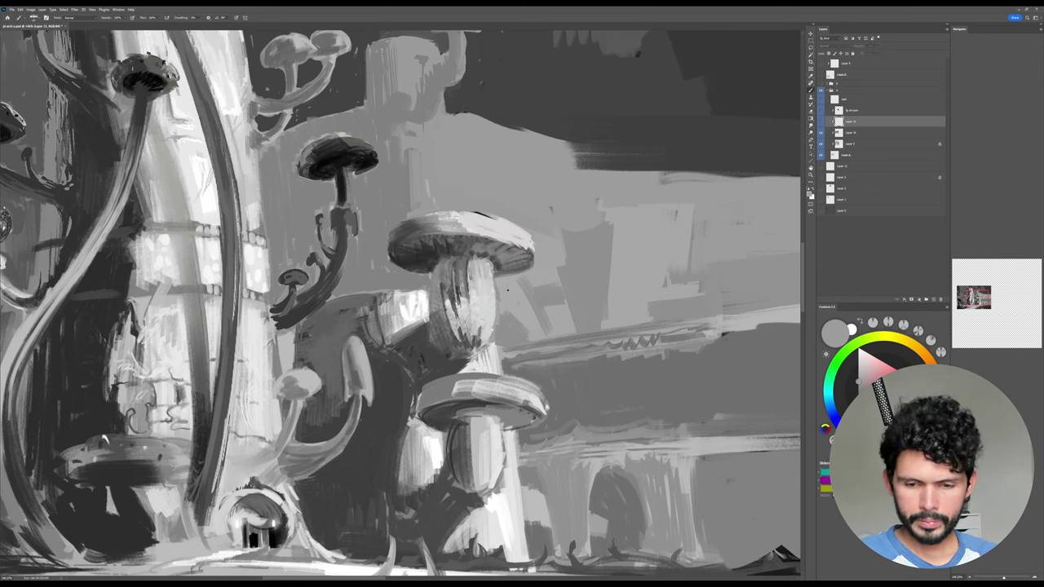
pyautogui.click(848, 132)
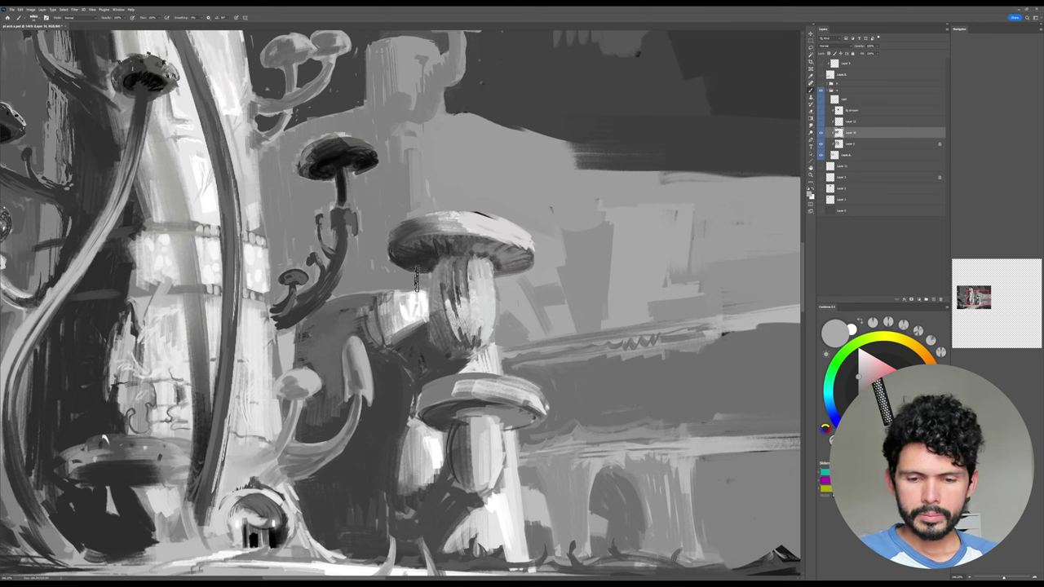
pyautogui.moveTo(418, 279); pyautogui.dragTo(499, 285)
pyautogui.keyDown('alt'); pyautogui.click(385, 268); pyautogui.keyUp('alt')
pyautogui.moveTo(397, 263)
pyautogui.mouseDown()
pyautogui.moveTo(402, 219)
pyautogui.moveTo(414, 218)
pyautogui.moveTo(389, 200)
pyautogui.moveTo(395, 262)
pyautogui.moveTo(410, 281)
pyautogui.moveTo(411, 257)
pyautogui.moveTo(387, 219)
pyautogui.moveTo(393, 281)
pyautogui.moveTo(428, 272)
pyautogui.mouseUp()
pyautogui.keyDown('alt'); pyautogui.click(473, 190); pyautogui.keyUp('alt')
pyautogui.moveTo(436, 212)
pyautogui.mouseDown()
pyautogui.moveTo(483, 210)
pyautogui.moveTo(500, 255)
pyautogui.moveTo(546, 254)
pyautogui.moveTo(479, 266)
pyautogui.moveTo(508, 282)
pyautogui.mouseUp()
pyautogui.moveTo(478, 210); pyautogui.dragTo(498, 243)
# Paint sampled light greys over the old mushroom's stem remnants on the upper part of the stump.
pyautogui.keyDown('alt'); pyautogui.click(429, 299); pyautogui.keyUp('alt')
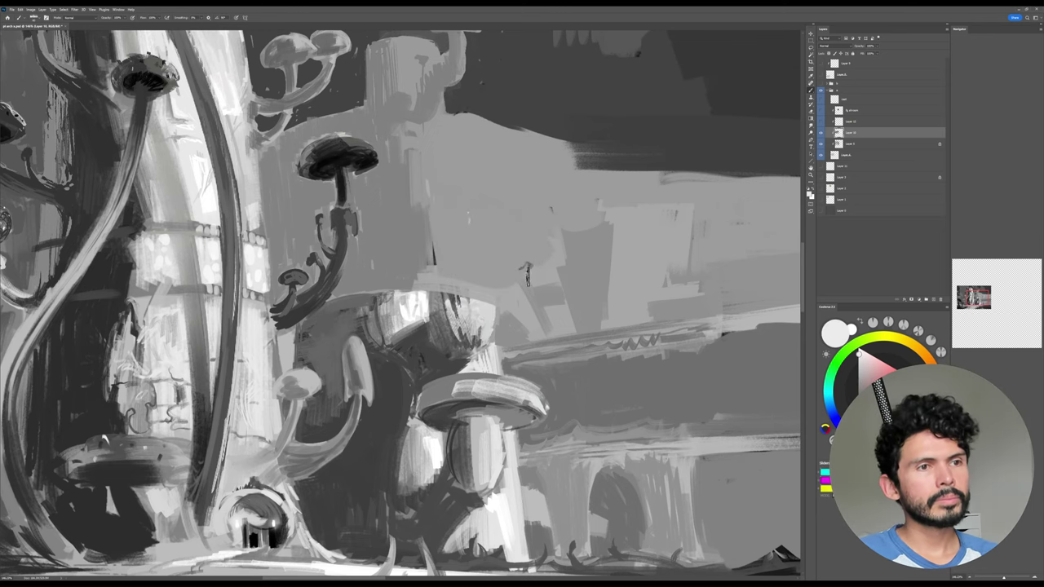
pyautogui.press('r')
pyautogui.moveTo(528, 278); pyautogui.dragTo(522, 256)
pyautogui.moveTo(515, 300); pyautogui.dragTo(538, 276)
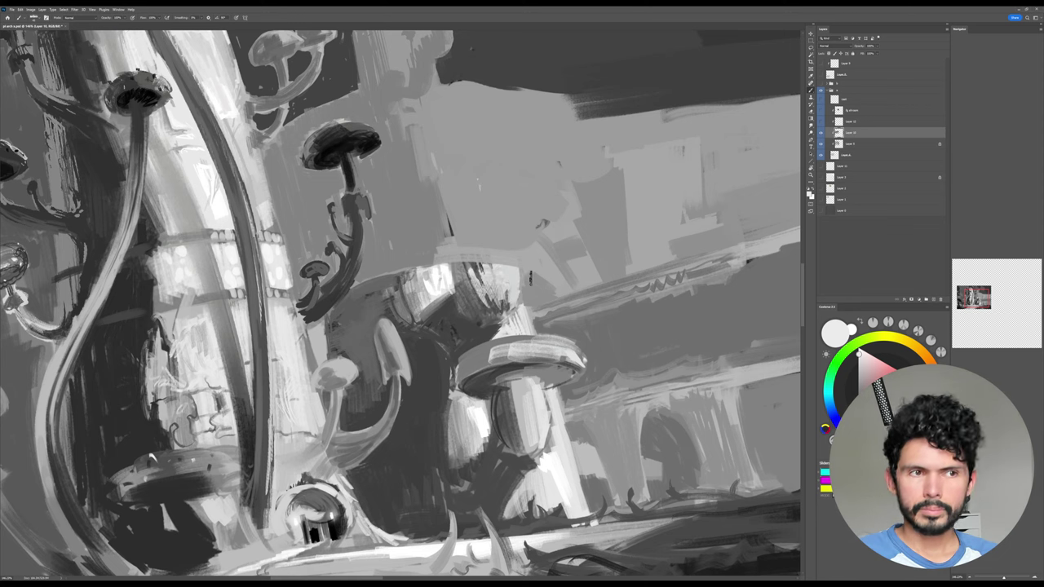
pyautogui.moveTo(462, 284)
pyautogui.mouseDown()
pyautogui.moveTo(445, 287)
pyautogui.moveTo(466, 269)
pyautogui.moveTo(482, 274)
pyautogui.mouseUp()
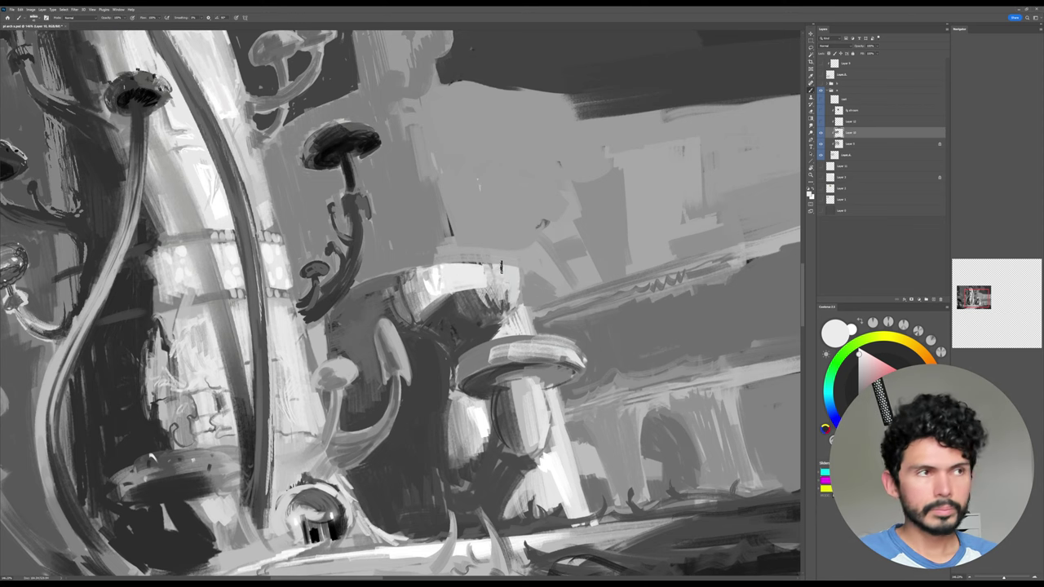
pyautogui.press('Escape')
pyautogui.moveTo(532, 298)
pyautogui.mouseDown()
pyautogui.moveTo(527, 270)
pyautogui.moveTo(507, 313)
pyautogui.moveTo(510, 288)
pyautogui.mouseUp()
pyautogui.keyDown('alt'); pyautogui.click(514, 308); pyautogui.keyUp('alt')
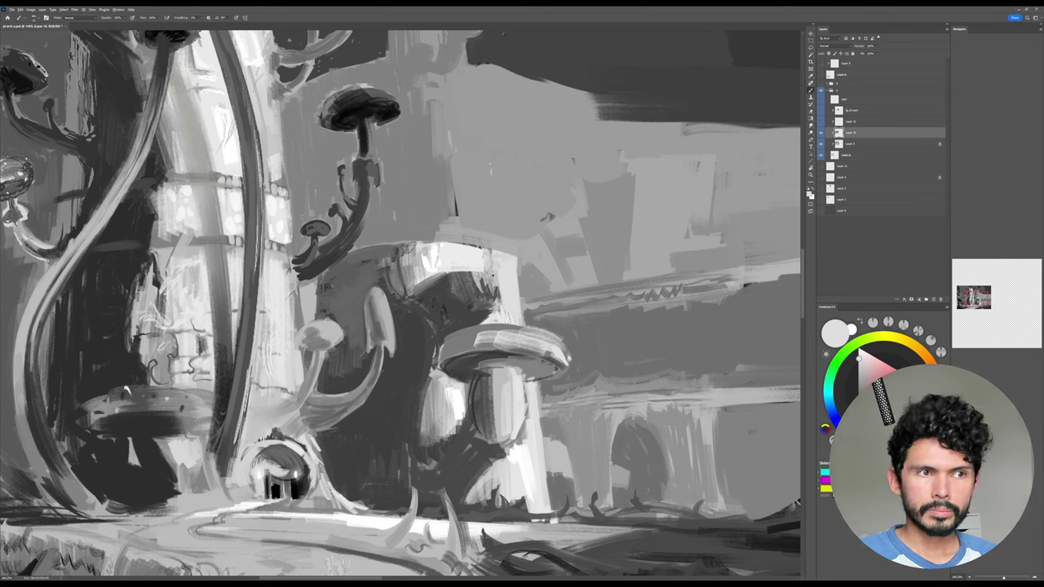
pyautogui.moveTo(497, 269)
pyautogui.mouseDown()
pyautogui.moveTo(486, 313)
pyautogui.moveTo(496, 312)
pyautogui.moveTo(465, 313)
pyautogui.mouseUp()
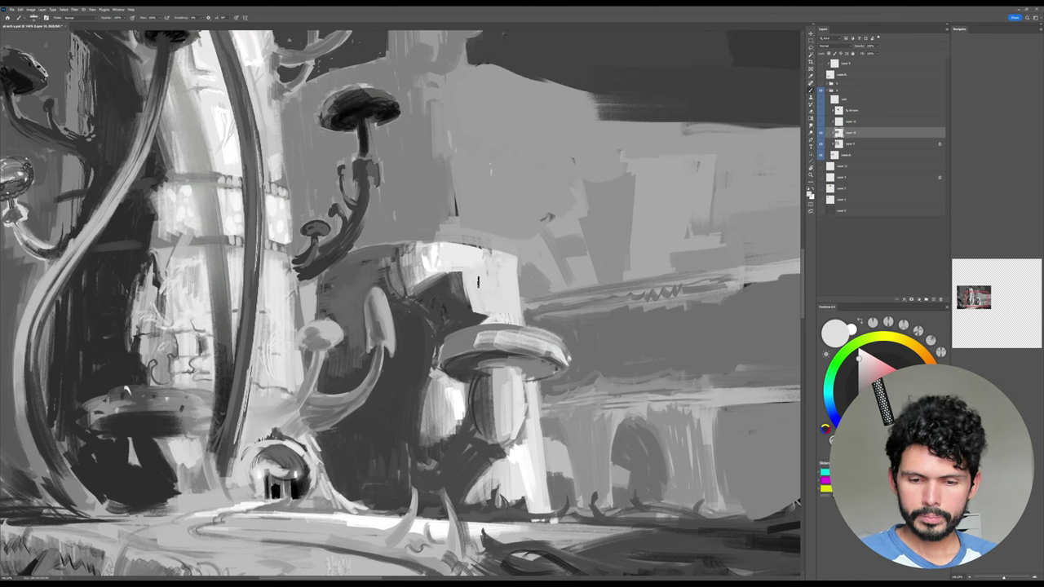
# Fill the stump's light face down to the lower mushroom cap and blend its shadowed edge with sampled mid-grey.
pyautogui.moveTo(465, 271)
pyautogui.mouseDown()
pyautogui.moveTo(431, 288)
pyautogui.moveTo(481, 292)
pyautogui.moveTo(445, 313)
pyautogui.mouseUp()
pyautogui.moveTo(465, 299); pyautogui.dragTo(454, 320)
pyautogui.moveTo(485, 313); pyautogui.dragTo(445, 326)
pyautogui.moveTo(421, 287); pyautogui.dragTo(447, 331)
pyautogui.keyDown('alt'); pyautogui.click(422, 290); pyautogui.keyUp('alt')
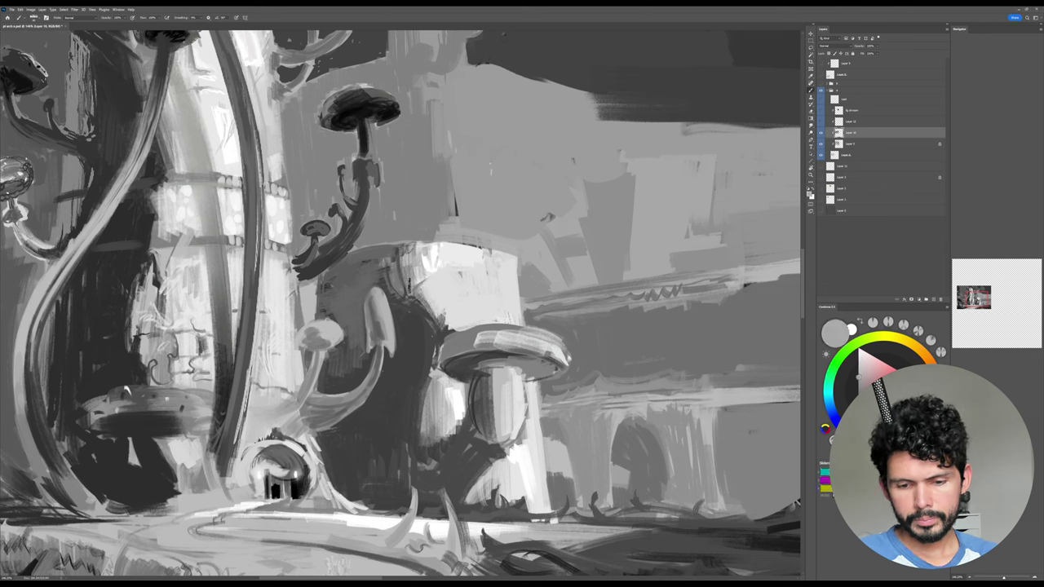
pyautogui.moveTo(415, 282); pyautogui.dragTo(443, 330)
pyautogui.moveTo(427, 293); pyautogui.dragTo(446, 329)
pyautogui.keyDown('alt'); pyautogui.click(465, 255); pyautogui.keyUp('alt')
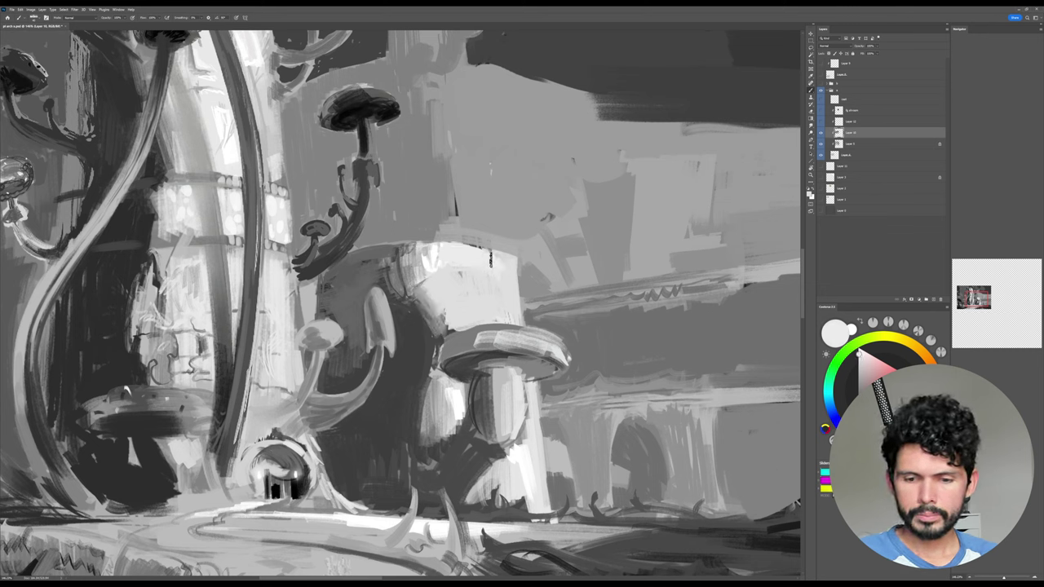
# Show the small mushroom copy and the large foreground mushroom's layer again.
pyautogui.click(822, 122)
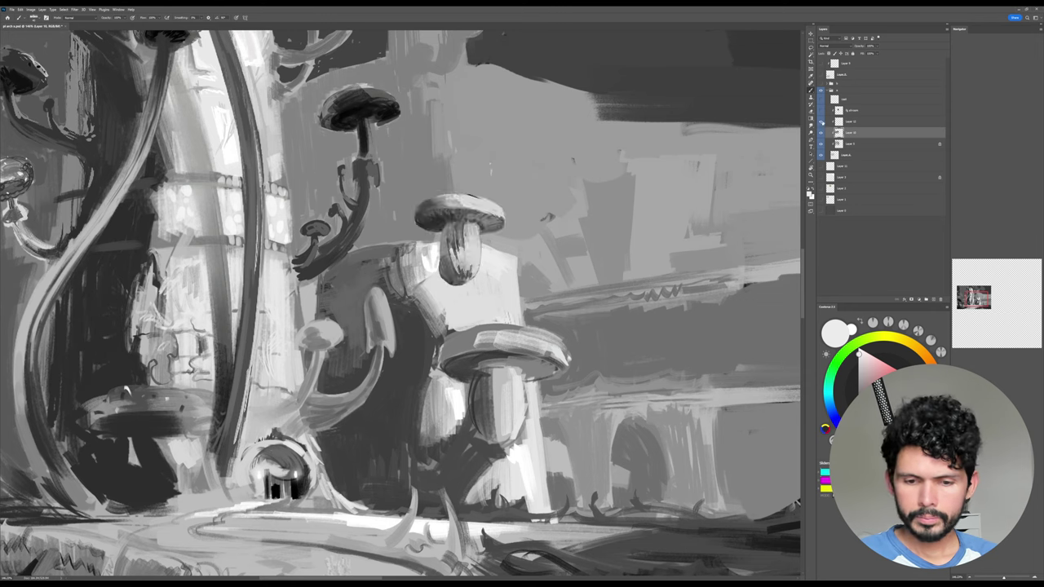
pyautogui.press('z')
pyautogui.moveTo(600, 262); pyautogui.dragTo(538, 265)
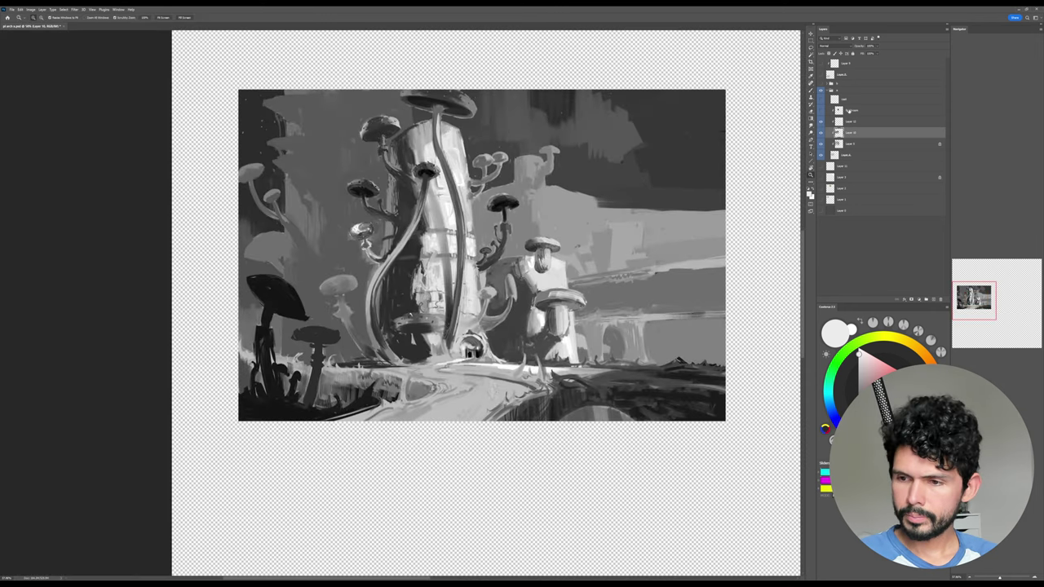
pyautogui.click(821, 111)
pyautogui.click(821, 111)
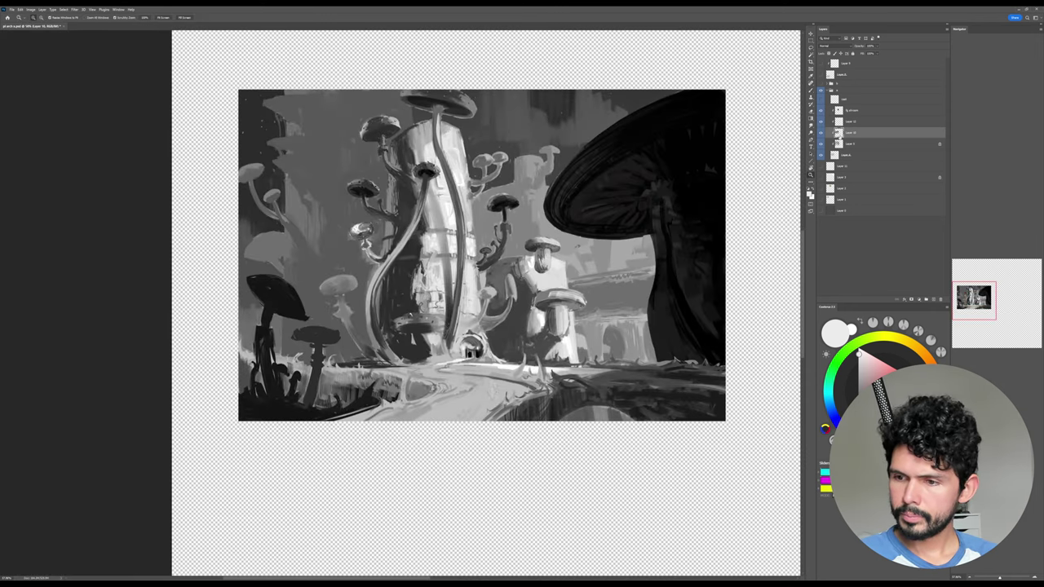
# Select the small mushroom copy's layer and move the mushroom to the stump's right edge, above the lower cap.
pyautogui.click(853, 124)
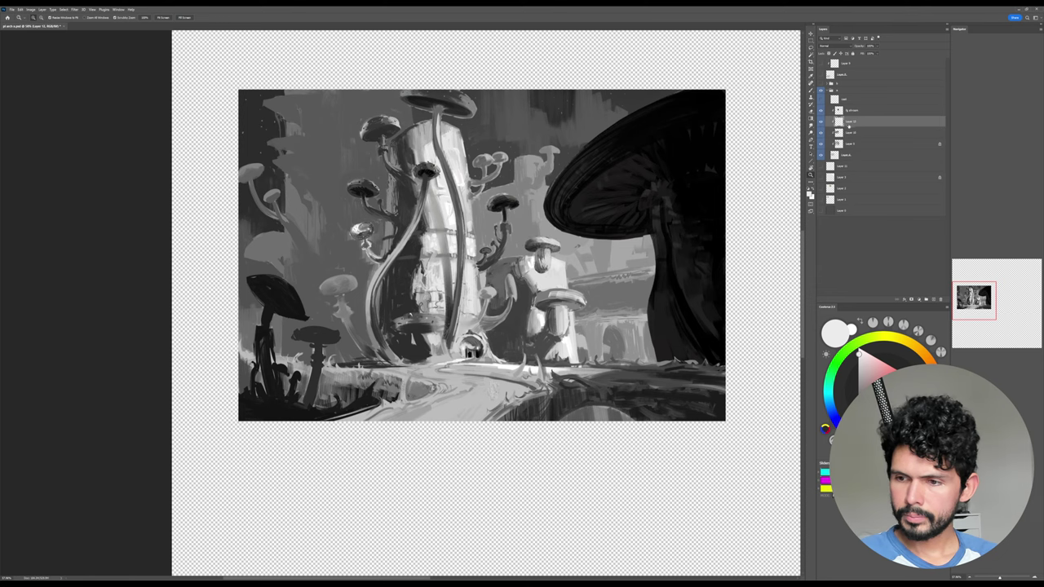
pyautogui.moveTo(623, 305); pyautogui.dragTo(649, 304)
pyautogui.press('v')
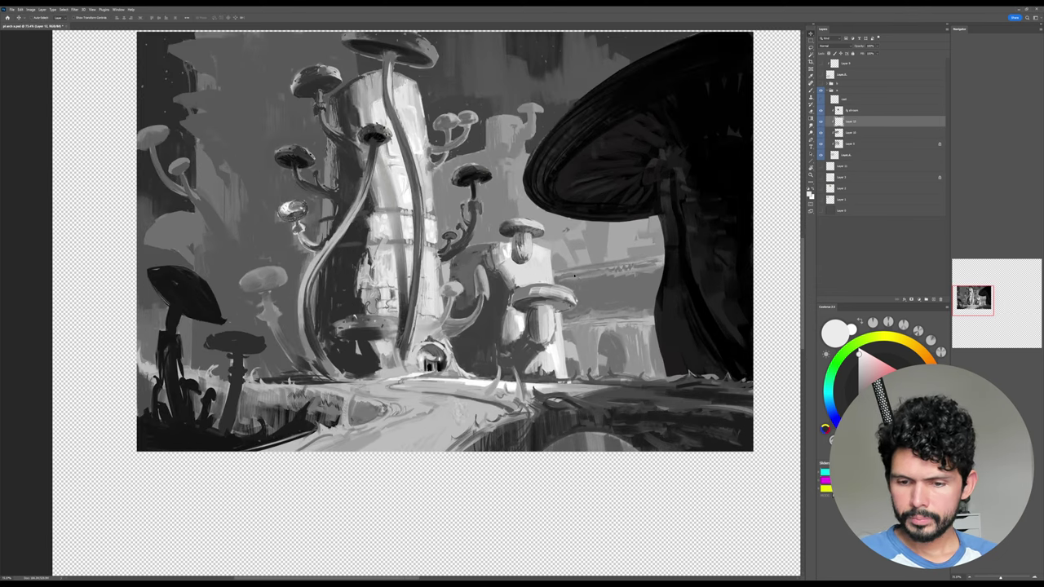
pyautogui.moveTo(575, 281); pyautogui.dragTo(611, 287)
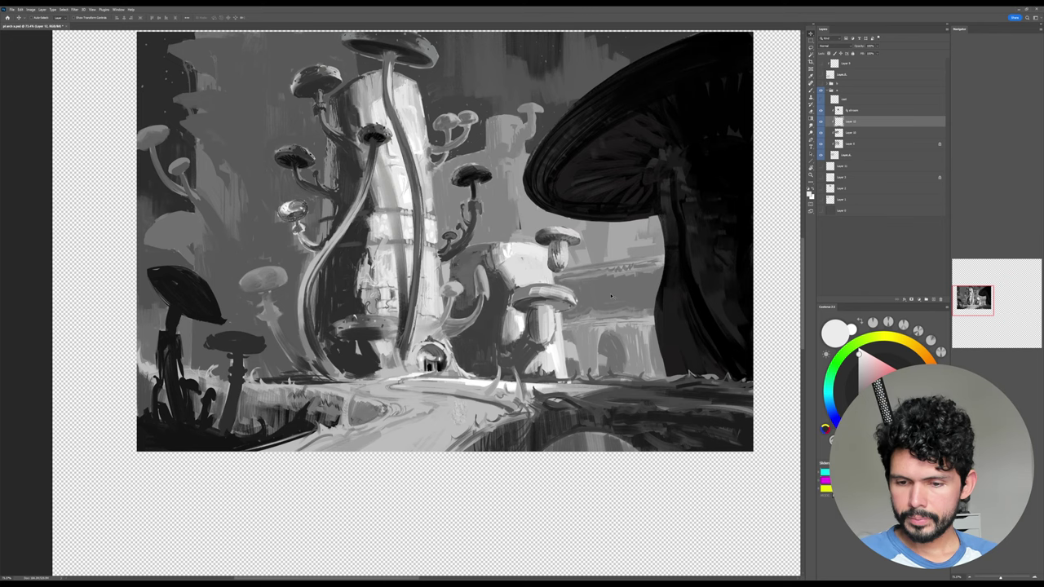
# Compare Layer 10 by toggling its visibility, and merge the small mushroom's layer down into it.
pyautogui.hotkey('ctrl', 'space')
pyautogui.moveTo(564, 274); pyautogui.dragTo(589, 270)
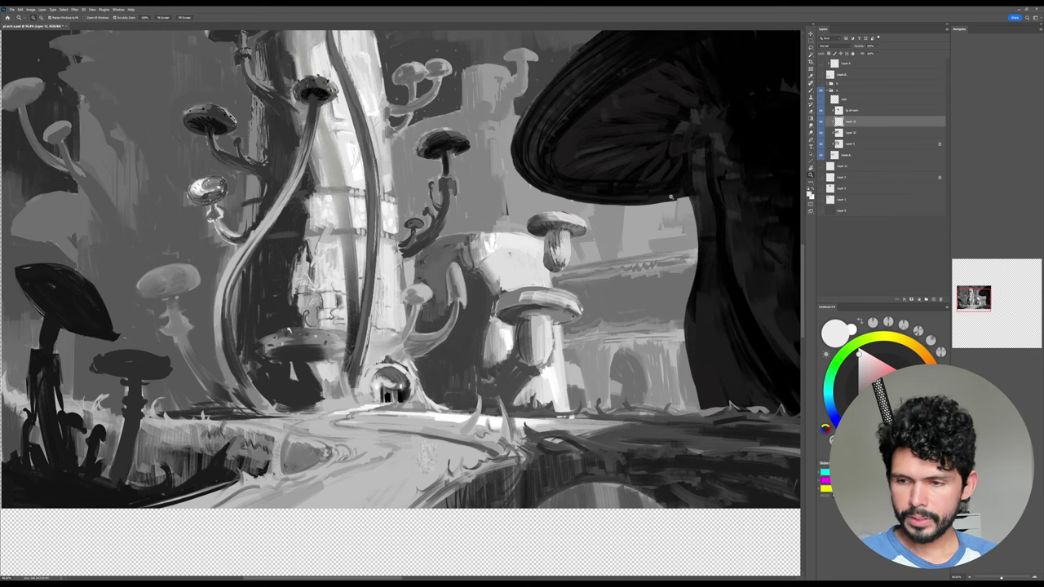
pyautogui.click(821, 133)
pyautogui.click(821, 133)
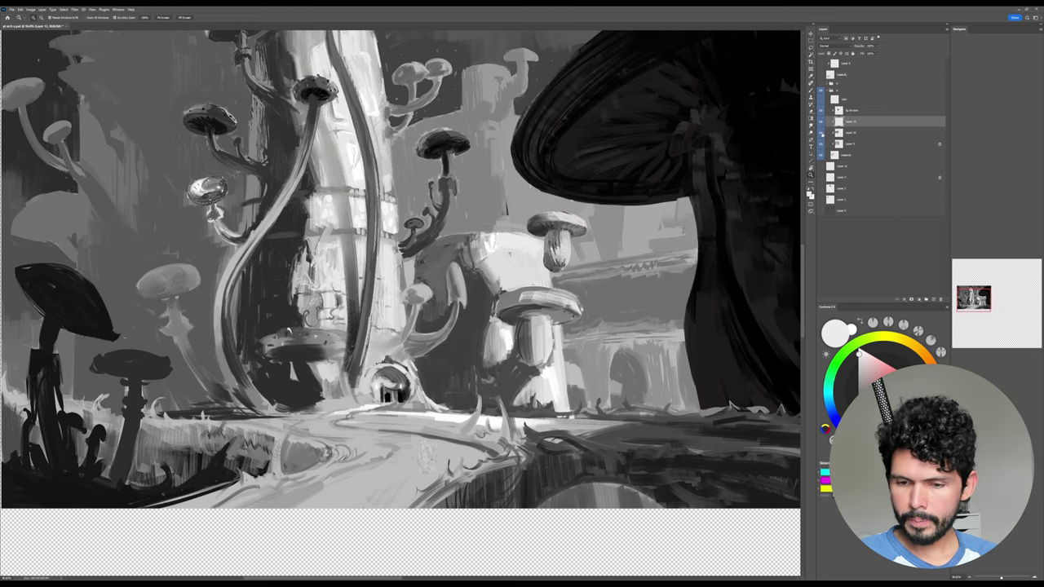
pyautogui.hotkey('ctrl', 'e')
# Clean up the stump's upper edge with background grey sampled beside it, on a rotated canvas.
pyautogui.moveTo(550, 269); pyautogui.dragTo(569, 202)
pyautogui.press('r')
pyautogui.press('space')
pyautogui.moveTo(571, 201); pyautogui.dragTo(643, 218)
pyautogui.hotkey('ctrl', 'space')
pyautogui.press('b')
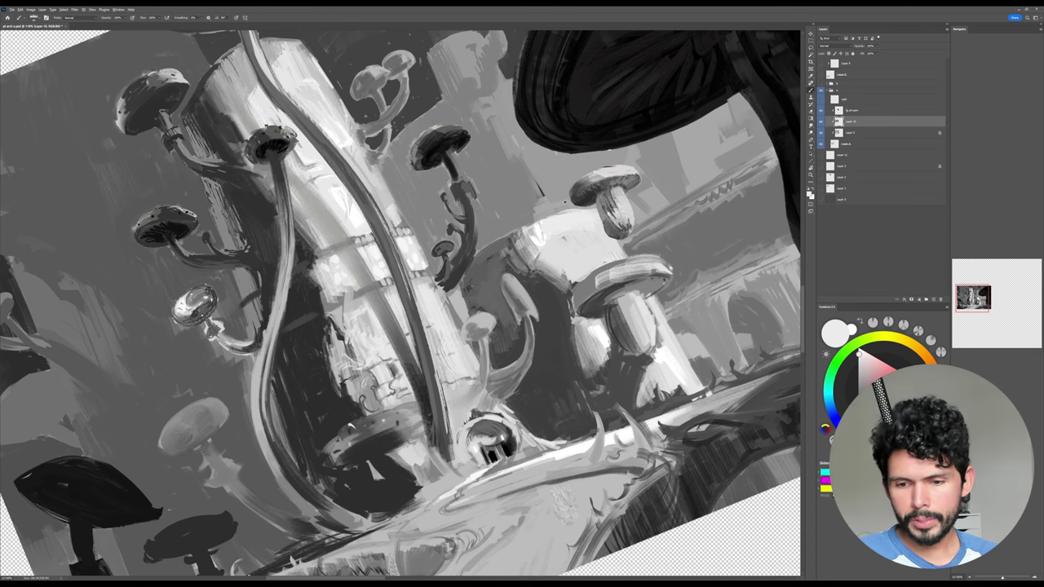
pyautogui.keyDown('alt'); pyautogui.click(563, 205); pyautogui.keyUp('alt')
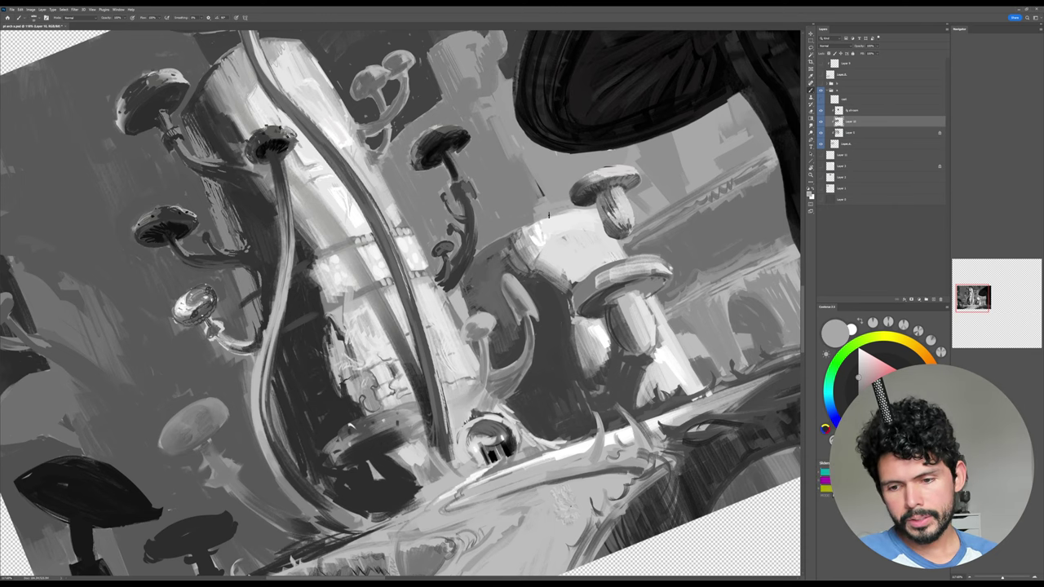
pyautogui.moveTo(551, 215); pyautogui.dragTo(576, 209)
pyautogui.press('Escape')
pyautogui.keyDown('ctrl'); pyautogui.moveTo(632, 287); pyautogui.dragTo(664, 287); pyautogui.keyUp('ctrl')
pyautogui.keyDown('alt'); pyautogui.click(514, 385); pyautogui.keyUp('alt')
pyautogui.moveTo(611, 324)
pyautogui.mouseDown()
pyautogui.moveTo(606, 336)
pyautogui.moveTo(614, 333)
pyautogui.mouseUp()
pyautogui.hotkey('ctrl', 'z')
# Paint a dark curved shadow across the stump's lower face, between the small mushroom's stem and the lower cap.
pyautogui.keyDown('alt'); pyautogui.click(624, 344); pyautogui.keyUp('alt')
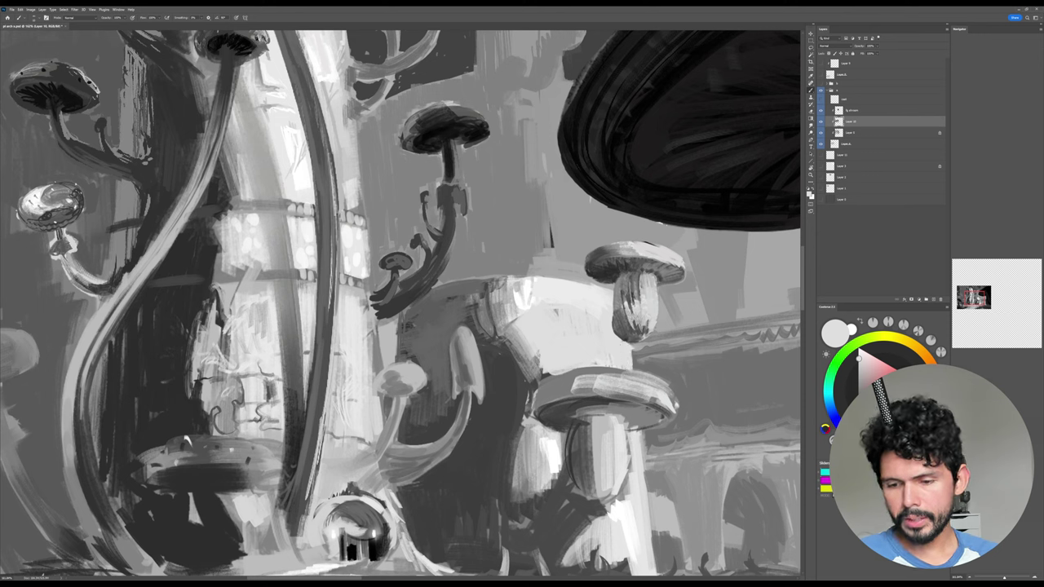
pyautogui.keyDown('alt'); pyautogui.click(516, 368); pyautogui.keyUp('alt')
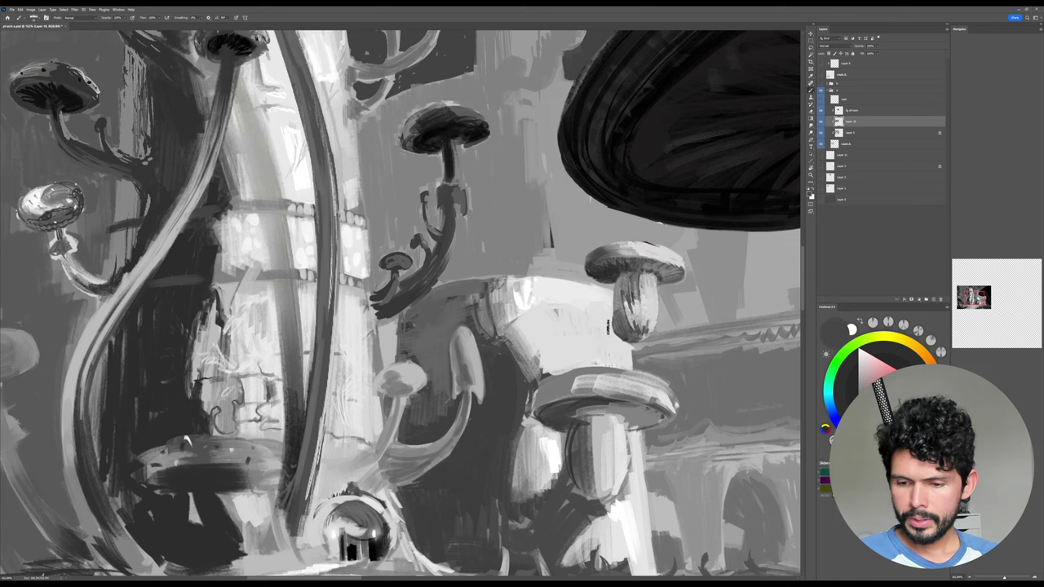
pyautogui.moveTo(609, 325)
pyautogui.mouseDown()
pyautogui.moveTo(586, 353)
pyautogui.moveTo(631, 351)
pyautogui.moveTo(532, 376)
pyautogui.mouseUp()
pyautogui.moveTo(588, 346); pyautogui.dragTo(529, 382)
pyautogui.hotkey('ctrl', 'z')
pyautogui.moveTo(578, 347)
pyautogui.mouseDown()
pyautogui.moveTo(531, 380)
pyautogui.moveTo(544, 372)
pyautogui.mouseUp()
pyautogui.moveTo(564, 347)
pyautogui.mouseDown()
pyautogui.moveTo(551, 372)
pyautogui.moveTo(594, 344)
pyautogui.mouseUp()
pyautogui.moveTo(545, 375)
pyautogui.mouseDown()
pyautogui.moveTo(630, 349)
pyautogui.moveTo(545, 373)
pyautogui.moveTo(596, 362)
pyautogui.moveTo(571, 347)
pyautogui.moveTo(580, 360)
pyautogui.moveTo(611, 320)
pyautogui.mouseUp()
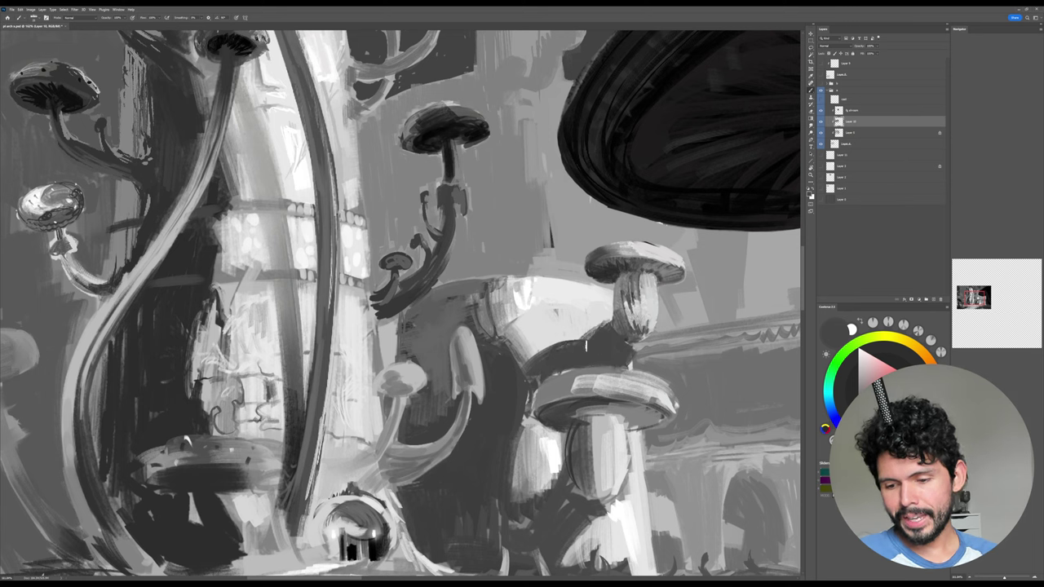
pyautogui.moveTo(525, 370)
pyautogui.mouseDown()
pyautogui.moveTo(612, 322)
pyautogui.moveTo(527, 358)
pyautogui.mouseUp()
pyautogui.keyDown('alt'); pyautogui.click(579, 329); pyautogui.keyUp('alt')
pyautogui.keyDown('alt'); pyautogui.click(594, 346); pyautogui.keyUp('alt')
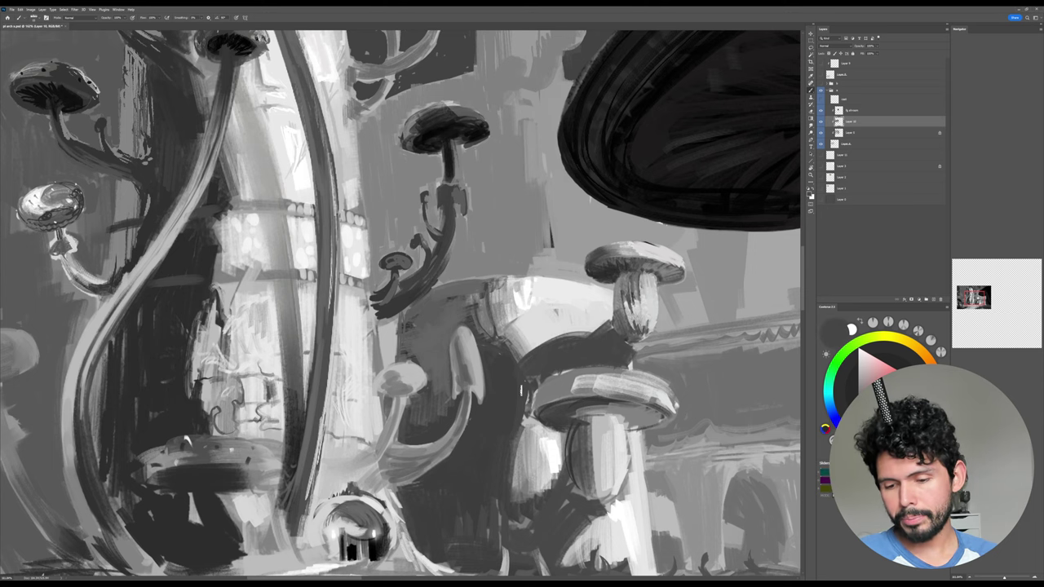
# Smooth the top of the small mushroom's cap and paint a light stalk connecting its stem to the lower cap.
pyautogui.moveTo(686, 330); pyautogui.dragTo(696, 273)
pyautogui.keyDown('alt'); pyautogui.click(611, 196); pyautogui.keyUp('alt')
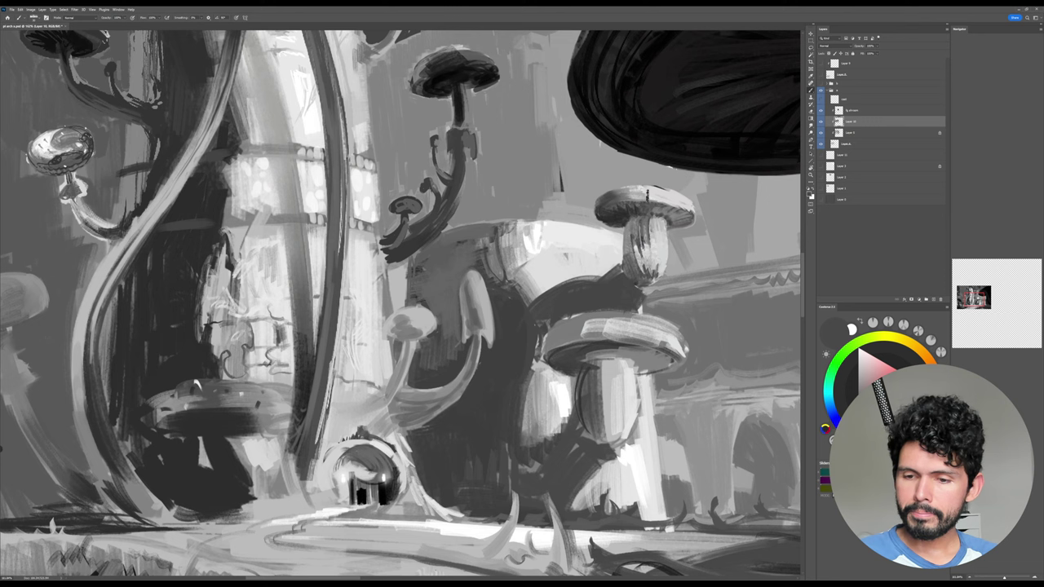
pyautogui.moveTo(616, 198)
pyautogui.mouseDown()
pyautogui.moveTo(653, 189)
pyautogui.moveTo(621, 195)
pyautogui.moveTo(677, 199)
pyautogui.mouseUp()
pyautogui.keyDown('alt'); pyautogui.click(683, 200); pyautogui.keyUp('alt')
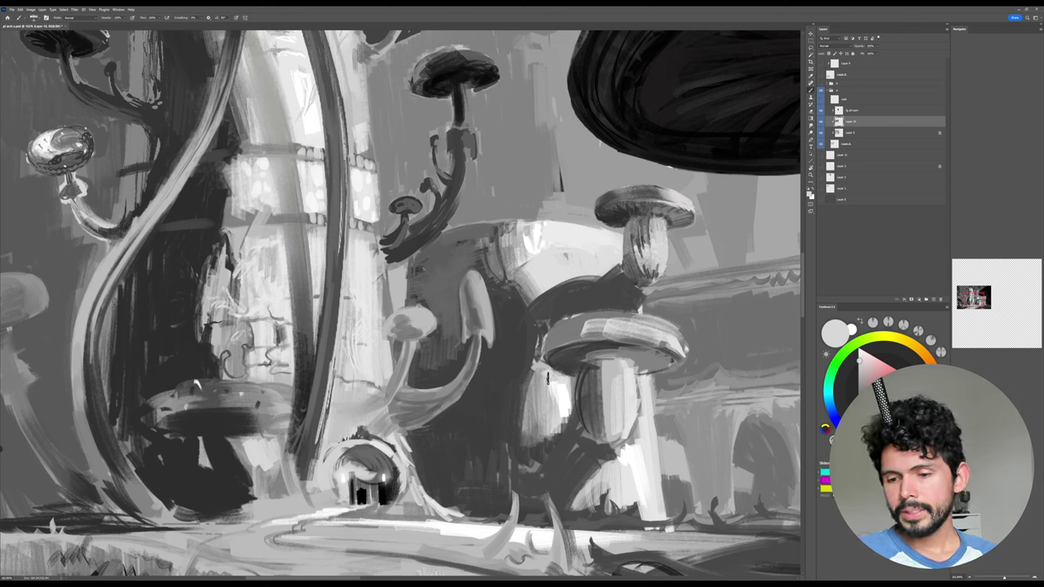
pyautogui.moveTo(631, 260)
pyautogui.mouseDown()
pyautogui.moveTo(658, 290)
pyautogui.moveTo(645, 312)
pyautogui.mouseUp()
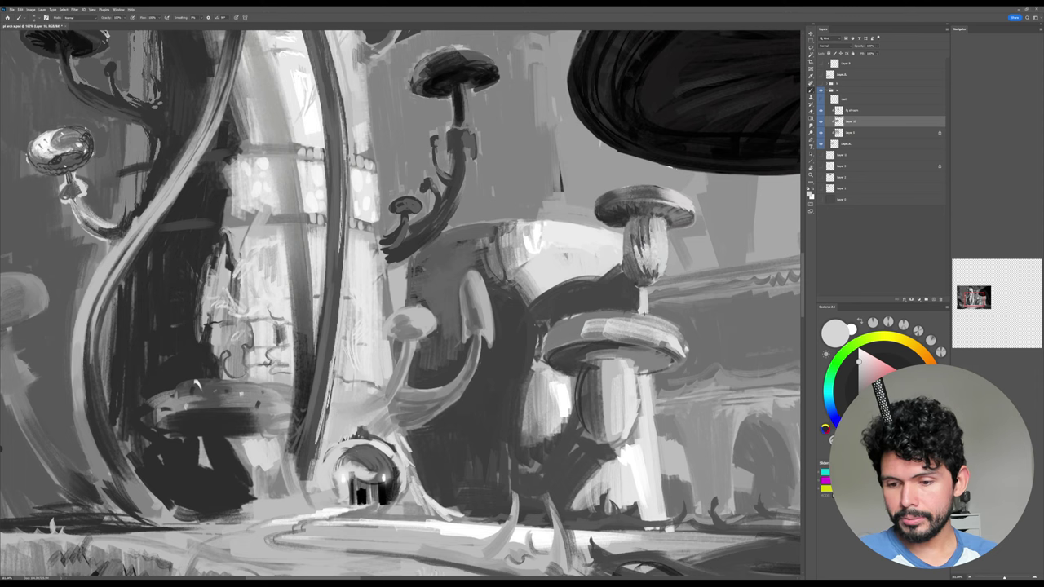
# Repaint the top of the lower mushroom cap with smooth sampled greys and tidy its upper edge.
pyautogui.keyDown('alt'); pyautogui.click(618, 314); pyautogui.keyUp('alt')
pyautogui.moveTo(584, 328)
pyautogui.mouseDown()
pyautogui.moveTo(667, 326)
pyautogui.moveTo(629, 341)
pyautogui.moveTo(663, 326)
pyautogui.moveTo(672, 336)
pyautogui.mouseUp()
pyautogui.keyDown('alt'); pyautogui.click(674, 196); pyautogui.keyUp('alt')
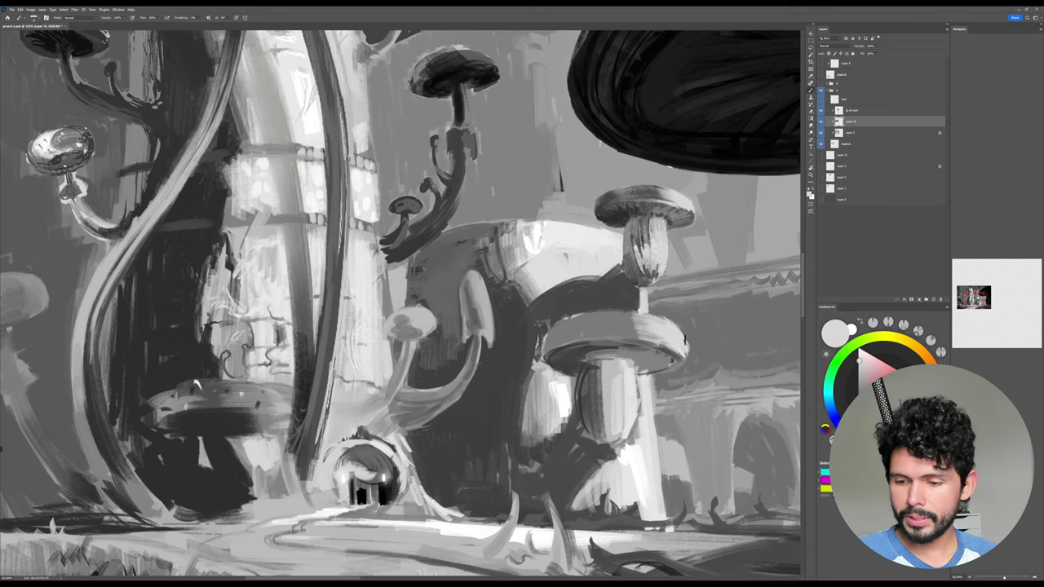
pyautogui.moveTo(676, 320); pyautogui.dragTo(677, 279)
pyautogui.keyDown('alt'); pyautogui.click(581, 317); pyautogui.keyUp('alt')
pyautogui.moveTo(586, 310); pyautogui.dragTo(612, 315)
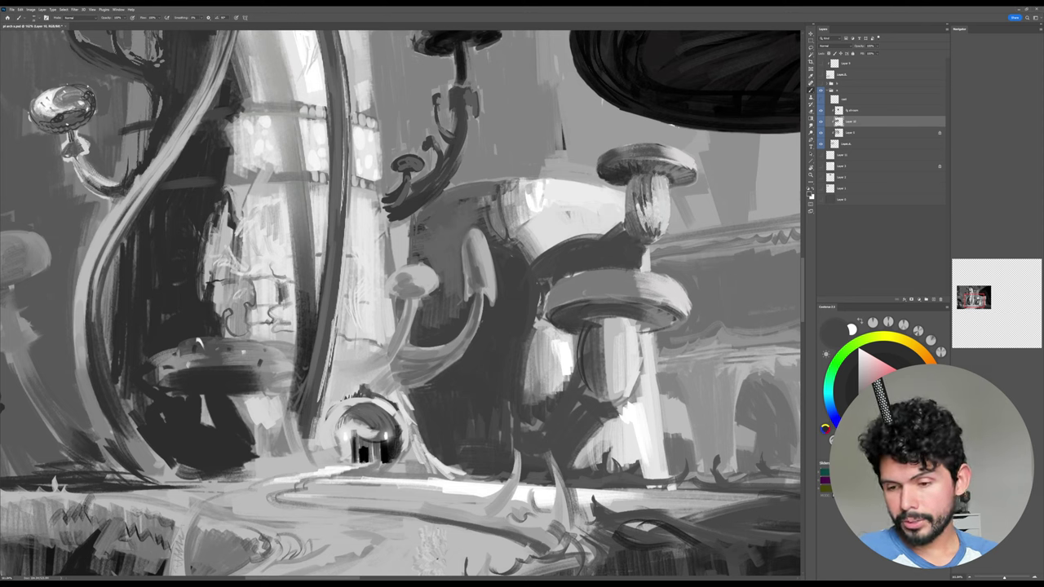
# Refine the dark shadow around the small mushroom's stem base and above the lower cap using sampled tones.
pyautogui.keyDown('alt'); pyautogui.click(641, 254); pyautogui.keyUp('alt')
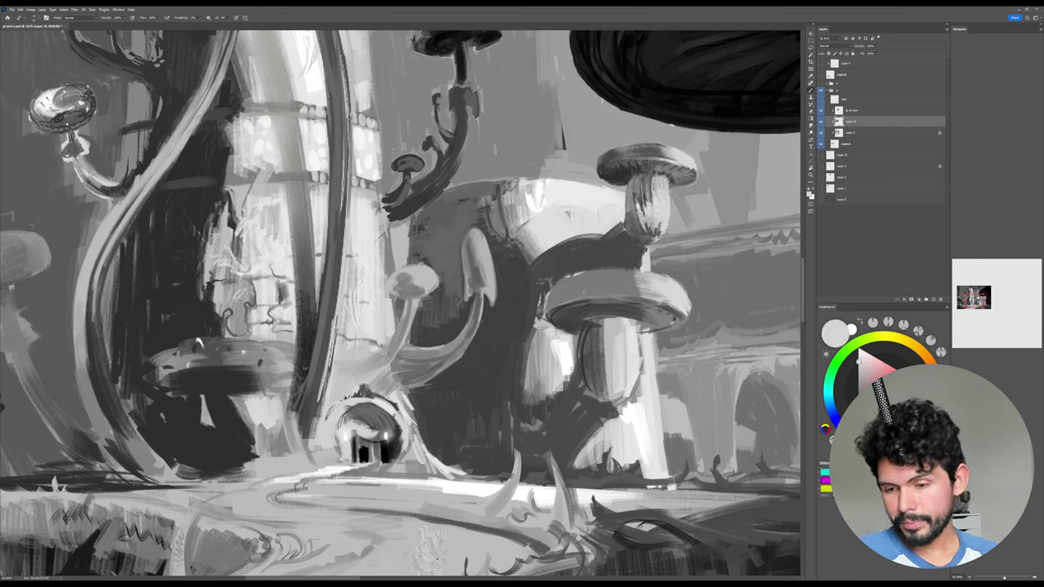
pyautogui.keyDown('alt'); pyautogui.click(636, 256); pyautogui.keyUp('alt')
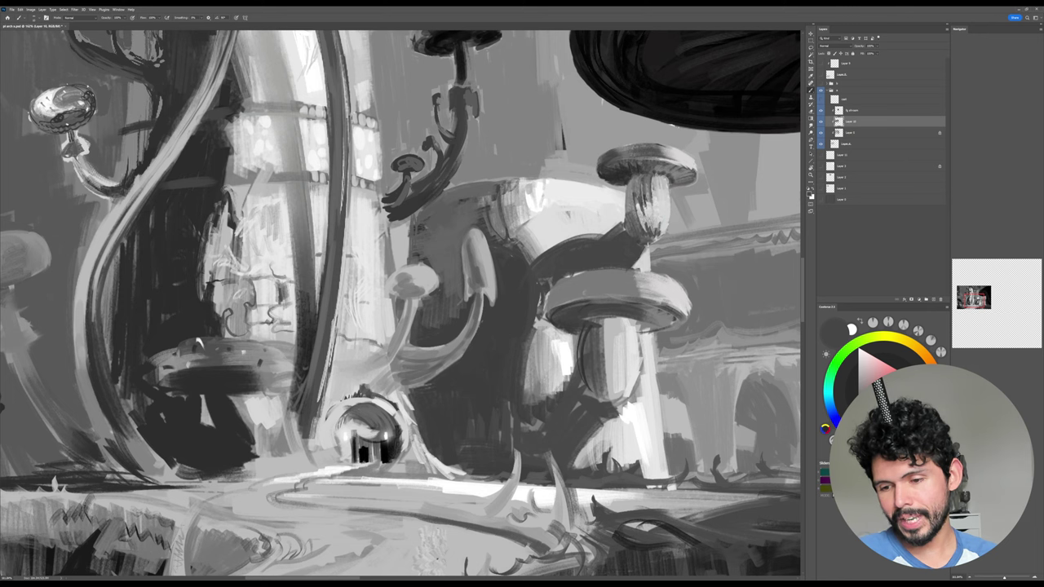
pyautogui.keyDown('alt'); pyautogui.click(617, 218); pyautogui.keyUp('alt')
pyautogui.moveTo(624, 223); pyautogui.dragTo(608, 235)
pyautogui.keyDown('alt'); pyautogui.click(604, 239); pyautogui.keyUp('alt')
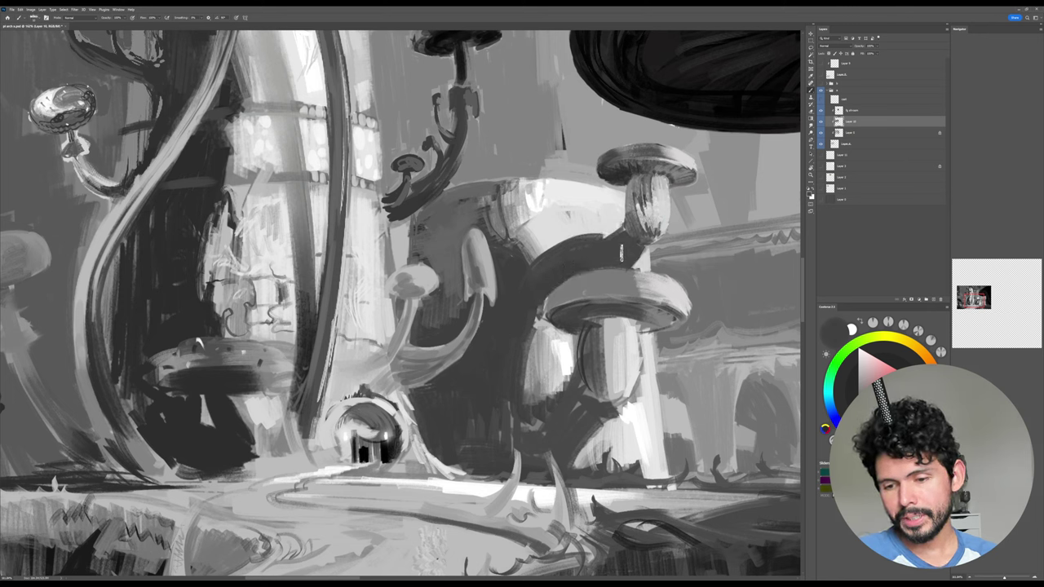
pyautogui.keyDown('alt'); pyautogui.click(584, 259); pyautogui.keyUp('alt')
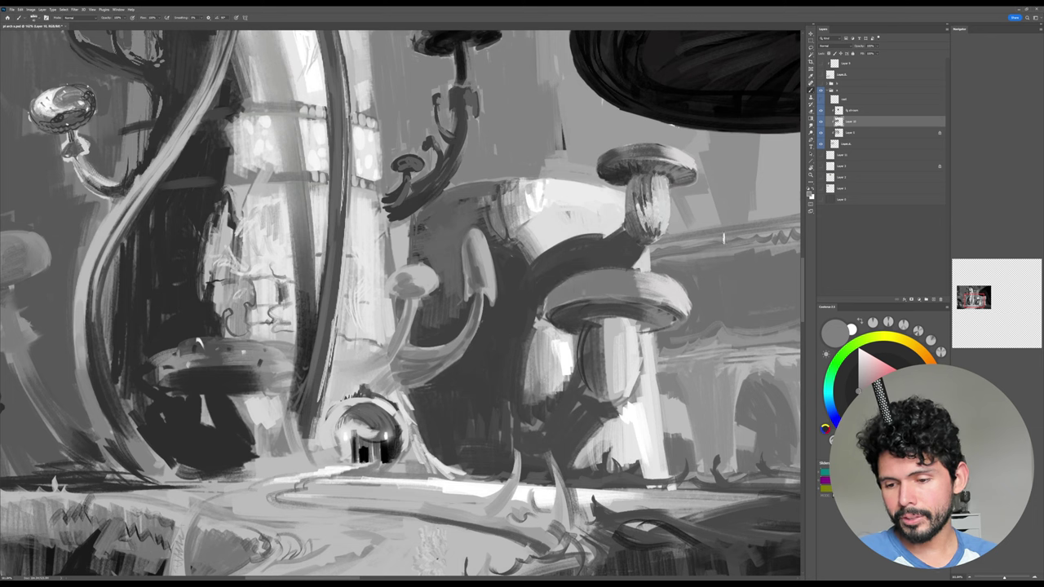
# Shade the lower cap's top surface with sampled mid-grey and sample its light rim tone.
pyautogui.keyDown('alt'); pyautogui.click(624, 285); pyautogui.keyUp('alt')
pyautogui.moveTo(634, 285)
pyautogui.mouseDown()
pyautogui.moveTo(670, 284)
pyautogui.moveTo(676, 305)
pyautogui.mouseUp()
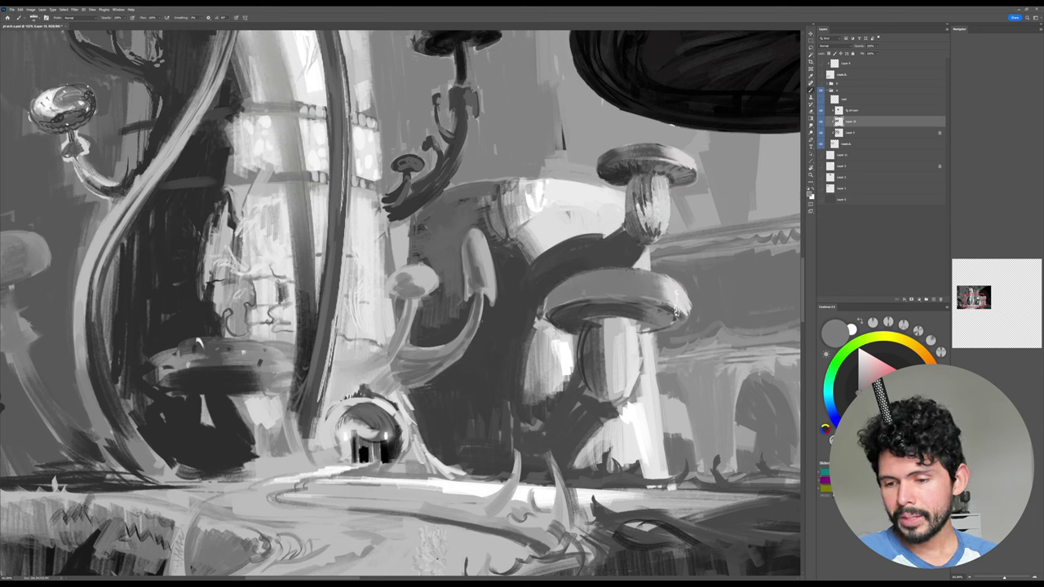
pyautogui.keyDown('alt'); pyautogui.click(676, 312); pyautogui.keyUp('alt')
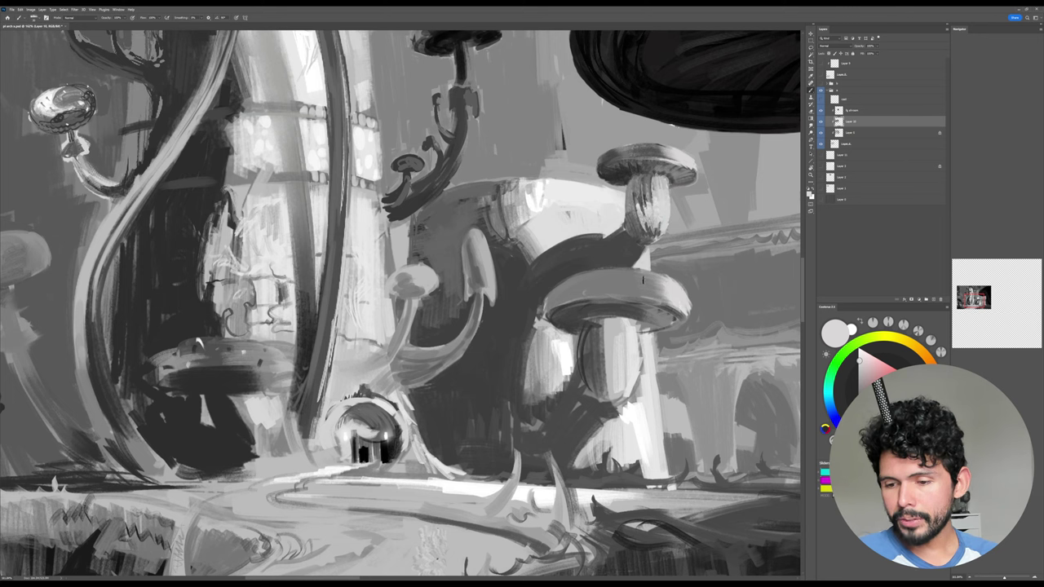
# Refine the small upper mushroom's stem with light and mid-grey tones sampled from the stem and its surroundings.
pyautogui.keyDown('alt'); pyautogui.click(632, 184); pyautogui.keyUp('alt')
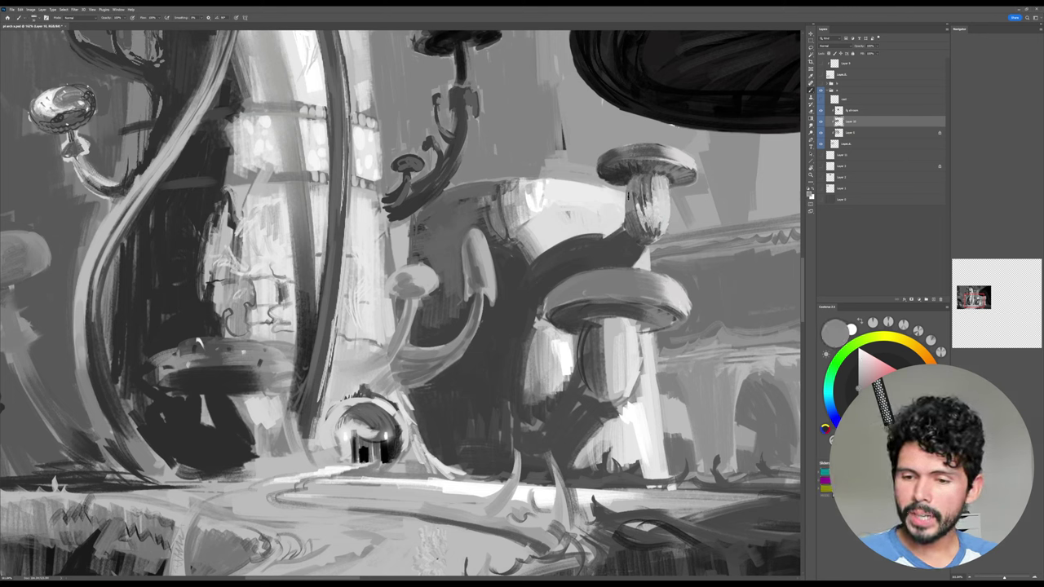
pyautogui.keyDown('alt'); pyautogui.click(635, 242); pyautogui.keyUp('alt')
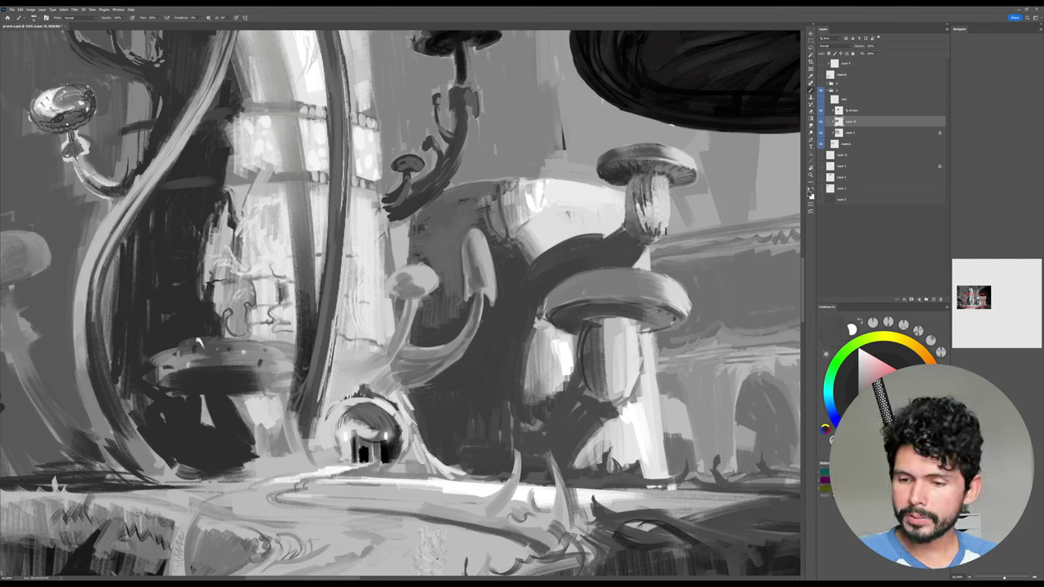
pyautogui.keyDown('alt'); pyautogui.click(667, 208); pyautogui.keyUp('alt')
pyautogui.keyDown('alt'); pyautogui.click(675, 192); pyautogui.keyUp('alt')
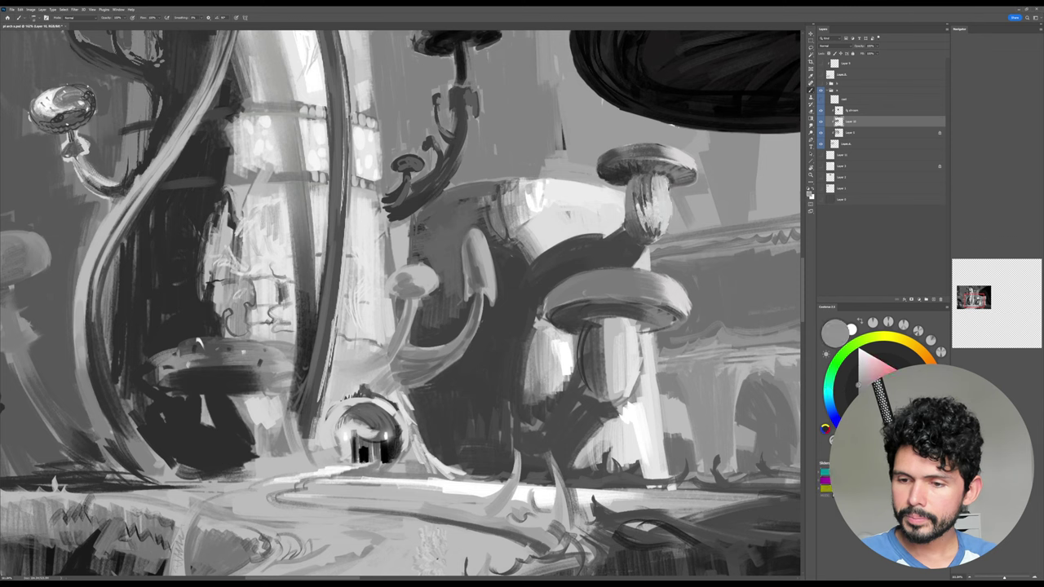
pyautogui.keyDown('alt'); pyautogui.click(664, 193); pyautogui.keyUp('alt')
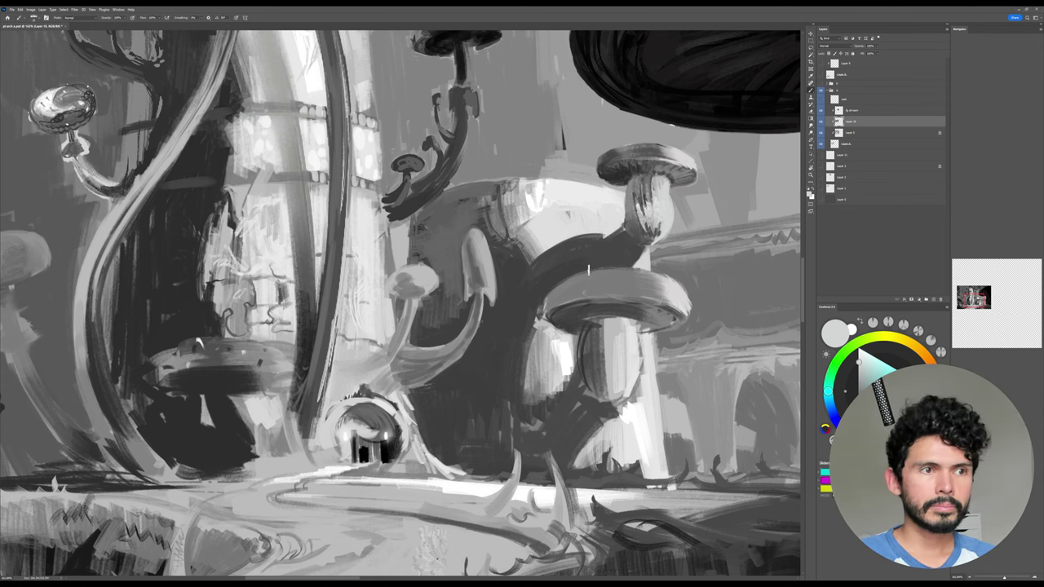
# Darken the lower mushroom cap's top surface with curved dark strokes and blend them with sampled greys.
pyautogui.keyDown('alt'); pyautogui.click(641, 285); pyautogui.keyUp('alt')
pyautogui.click(860, 409)
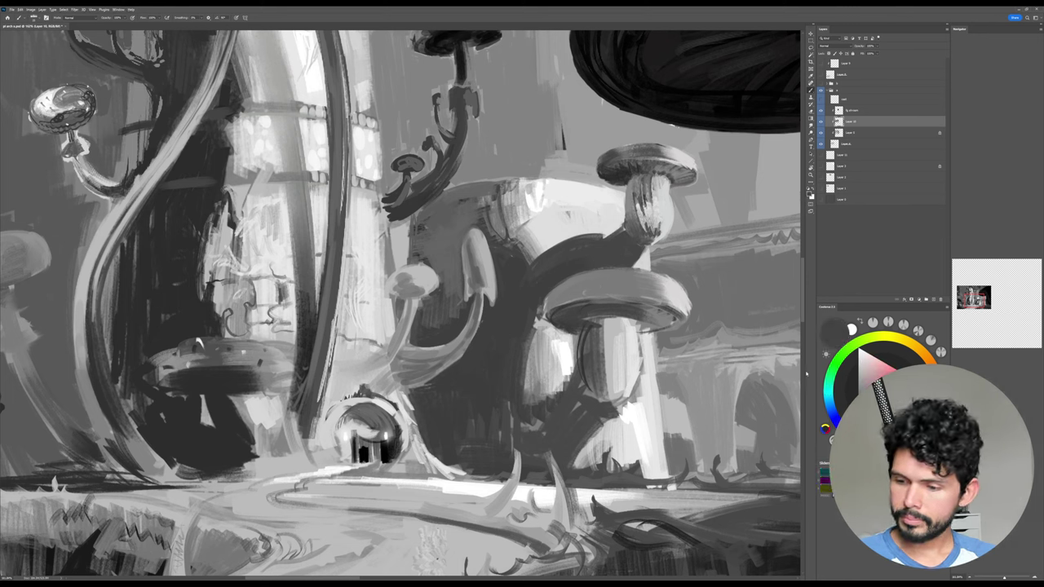
pyautogui.moveTo(588, 278)
pyautogui.mouseDown()
pyautogui.moveTo(644, 283)
pyautogui.moveTo(629, 289)
pyautogui.moveTo(642, 297)
pyautogui.moveTo(650, 288)
pyautogui.mouseUp()
pyautogui.keyDown('alt'); pyautogui.click(565, 290); pyautogui.keyUp('alt')
pyautogui.moveTo(577, 293)
pyautogui.mouseDown()
pyautogui.moveTo(600, 286)
pyautogui.moveTo(567, 292)
pyautogui.moveTo(592, 288)
pyautogui.mouseUp()
pyautogui.keyDown('alt'); pyautogui.click(610, 280); pyautogui.keyUp('alt')
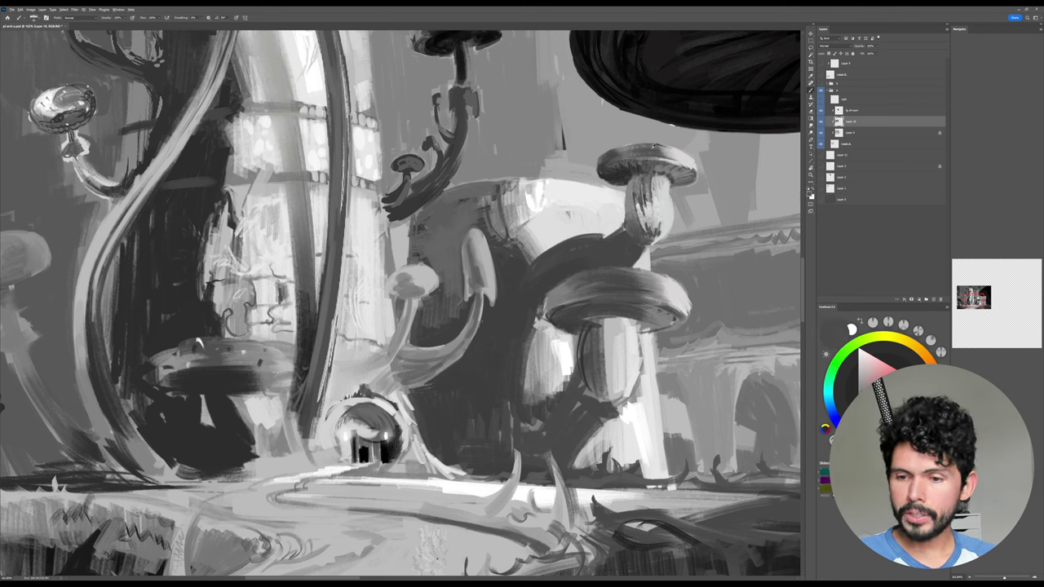
# Repaint the top of the small upper mushroom's cap with sampled greys and brighten its right side and rim.
pyautogui.keyDown('alt'); pyautogui.click(651, 149); pyautogui.keyUp('alt')
pyautogui.moveTo(634, 153)
pyautogui.mouseDown()
pyautogui.moveTo(670, 157)
pyautogui.moveTo(607, 157)
pyautogui.moveTo(620, 155)
pyautogui.mouseUp()
pyautogui.keyDown('alt'); pyautogui.click(622, 152); pyautogui.keyUp('alt')
pyautogui.keyDown('alt'); pyautogui.click(589, 165); pyautogui.keyUp('alt')
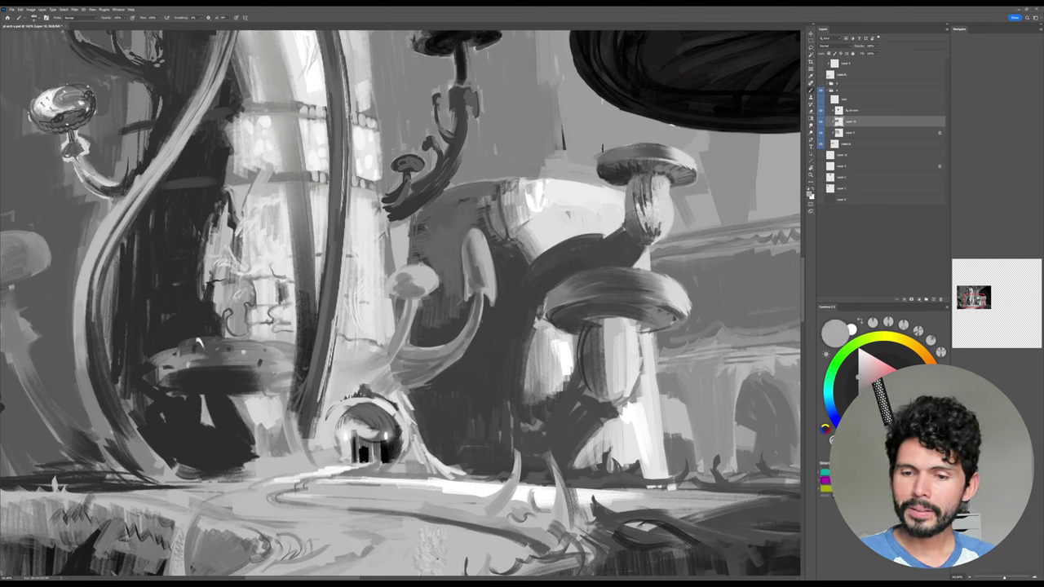
pyautogui.keyDown('alt'); pyautogui.click(610, 143); pyautogui.keyUp('alt')
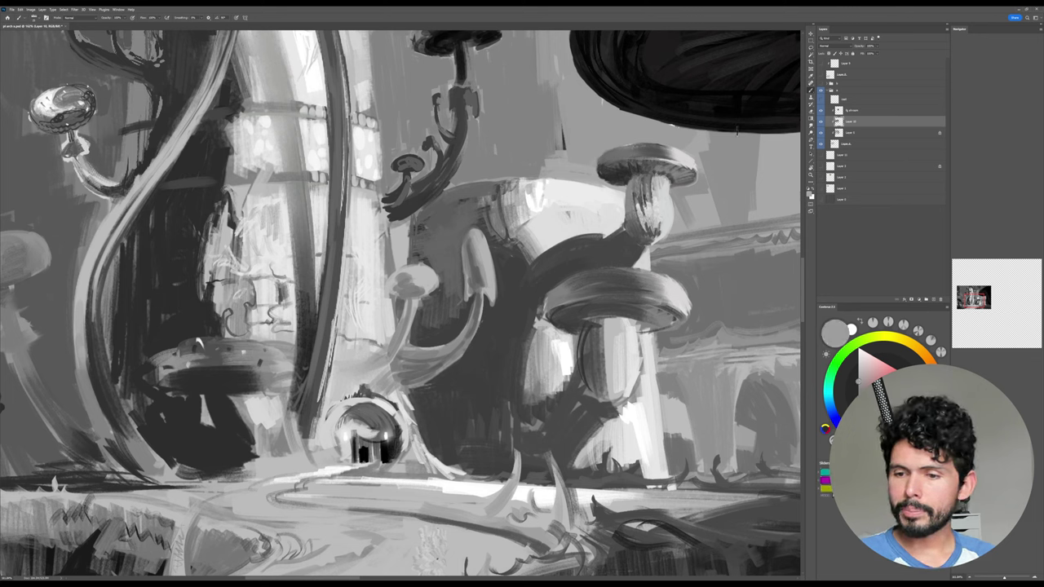
pyautogui.keyDown('alt'); pyautogui.click(650, 150); pyautogui.keyUp('alt')
pyautogui.moveTo(625, 153); pyautogui.dragTo(678, 150)
pyautogui.keyDown('alt'); pyautogui.click(690, 155); pyautogui.keyUp('alt')
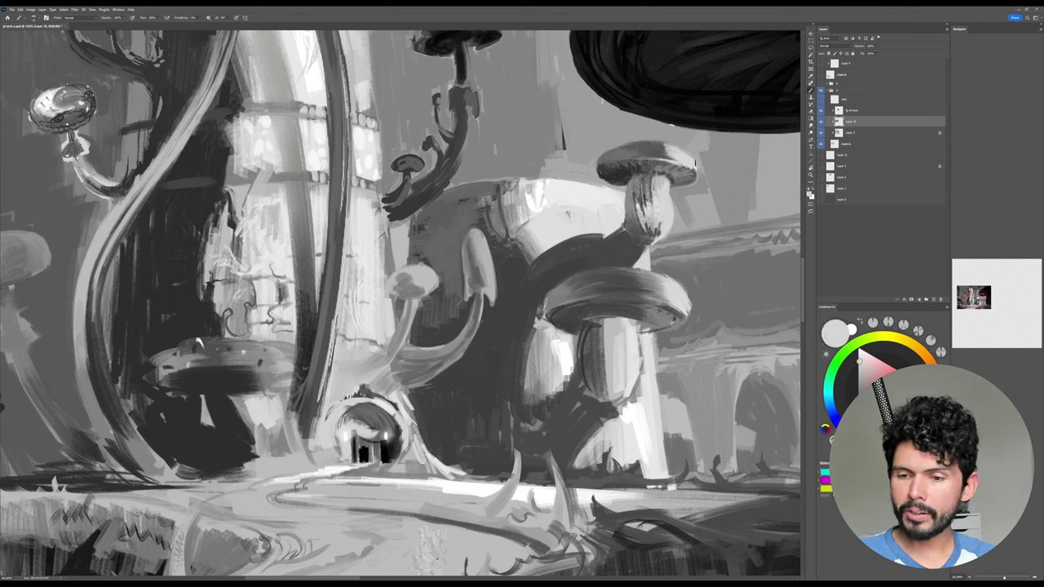
pyautogui.moveTo(695, 163); pyautogui.dragTo(690, 160)
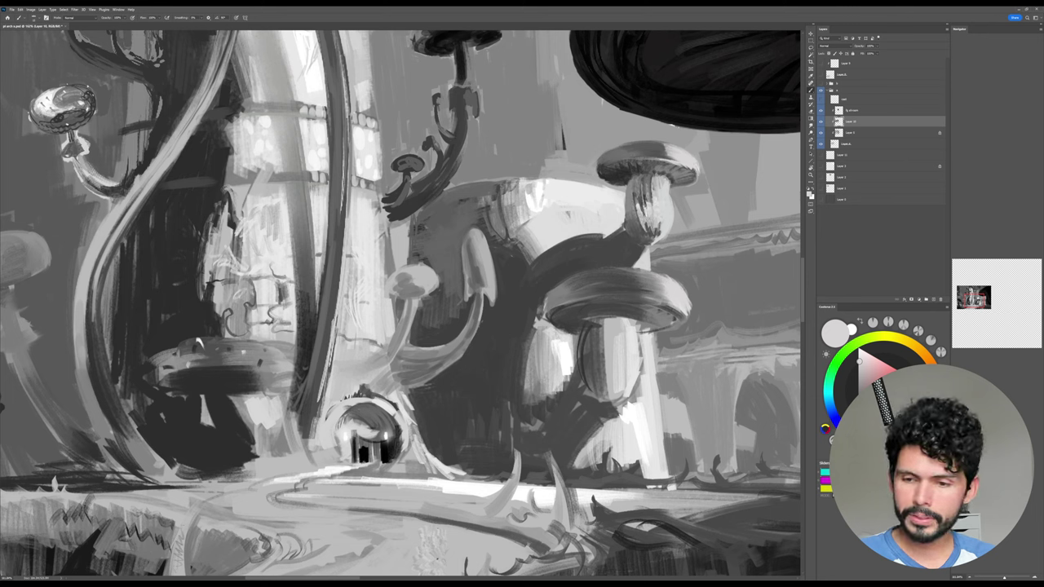
# Paint dark gills under the small upper mushroom's cap and blend the light tones along its right rim.
pyautogui.press('x')
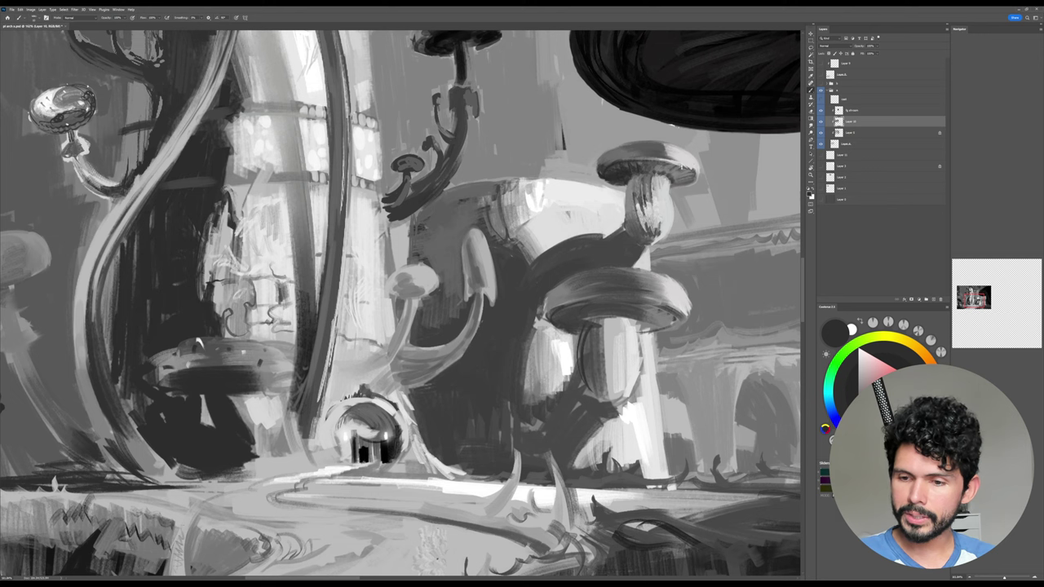
pyautogui.moveTo(655, 169)
pyautogui.mouseDown()
pyautogui.moveTo(690, 178)
pyautogui.moveTo(665, 173)
pyautogui.mouseUp()
pyautogui.keyDown('alt'); pyautogui.click(661, 150); pyautogui.keyUp('alt')
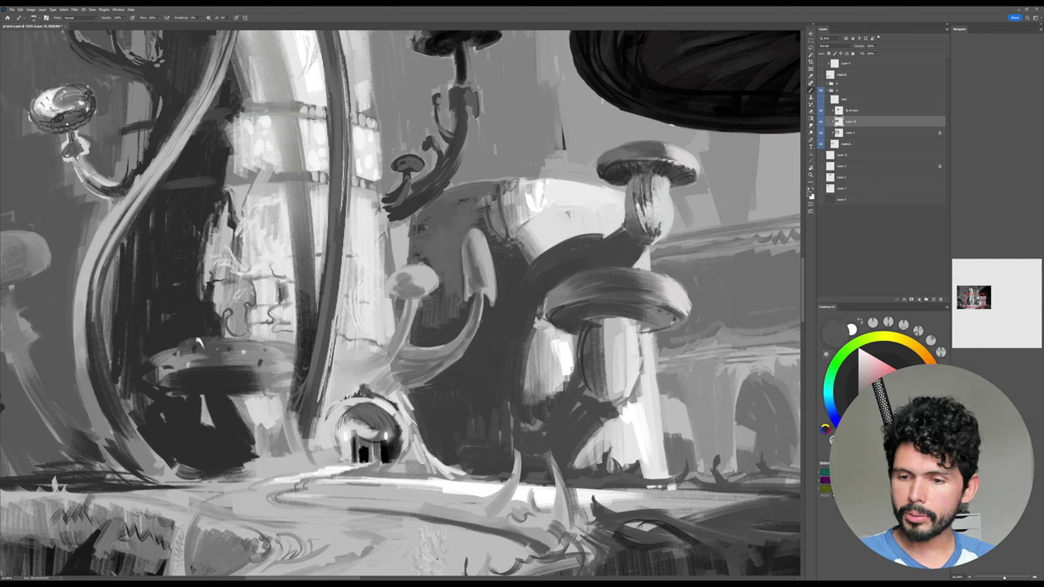
pyautogui.keyDown('alt'); pyautogui.click(673, 153); pyautogui.keyUp('alt')
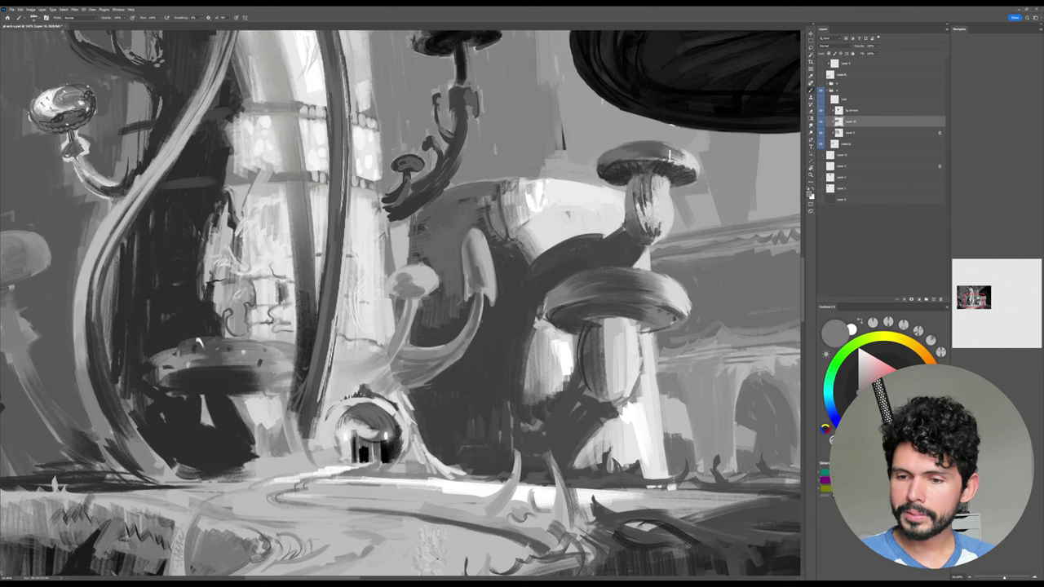
pyautogui.keyDown('alt'); pyautogui.click(690, 160); pyautogui.keyUp('alt')
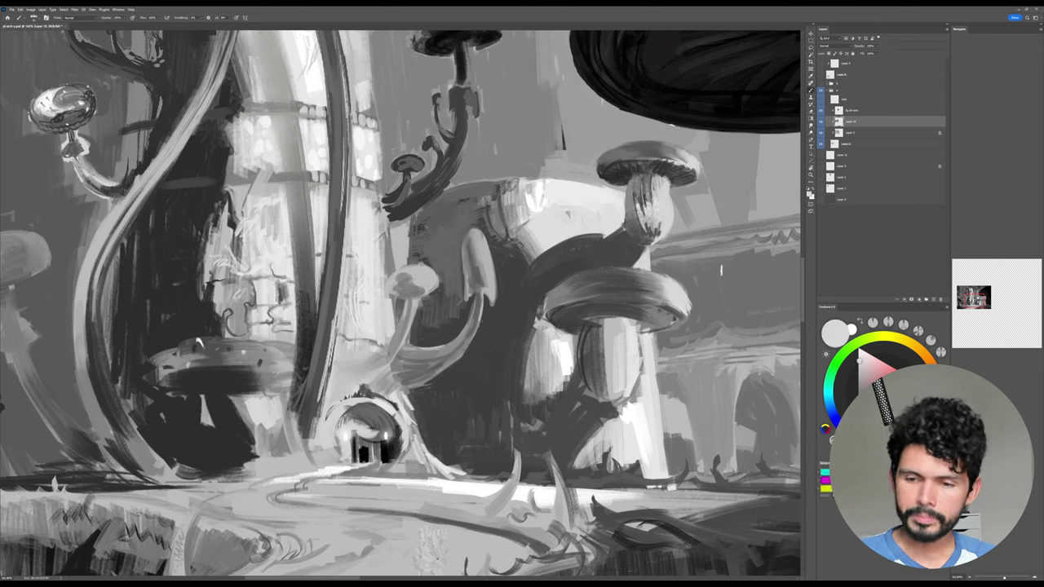
# Shade the left side of the small upper mushroom's stem with sampled greys and dark strokes below the cap.
pyautogui.keyDown('alt'); pyautogui.click(635, 213); pyautogui.keyUp('alt')
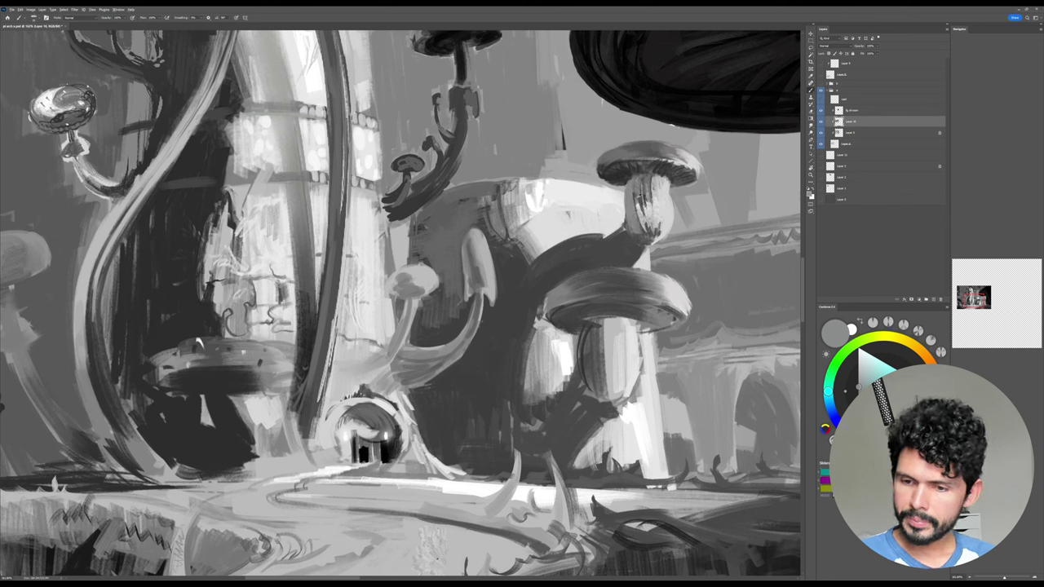
pyautogui.keyDown('alt'); pyautogui.click(625, 206); pyautogui.keyUp('alt')
pyautogui.keyDown('alt'); pyautogui.click(622, 188); pyautogui.keyUp('alt')
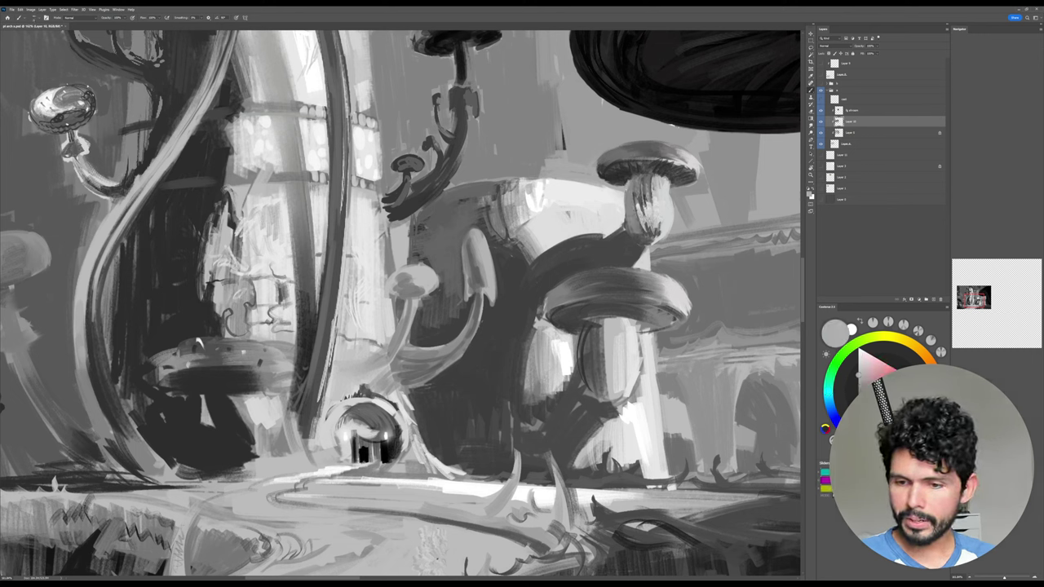
pyautogui.click(835, 419)
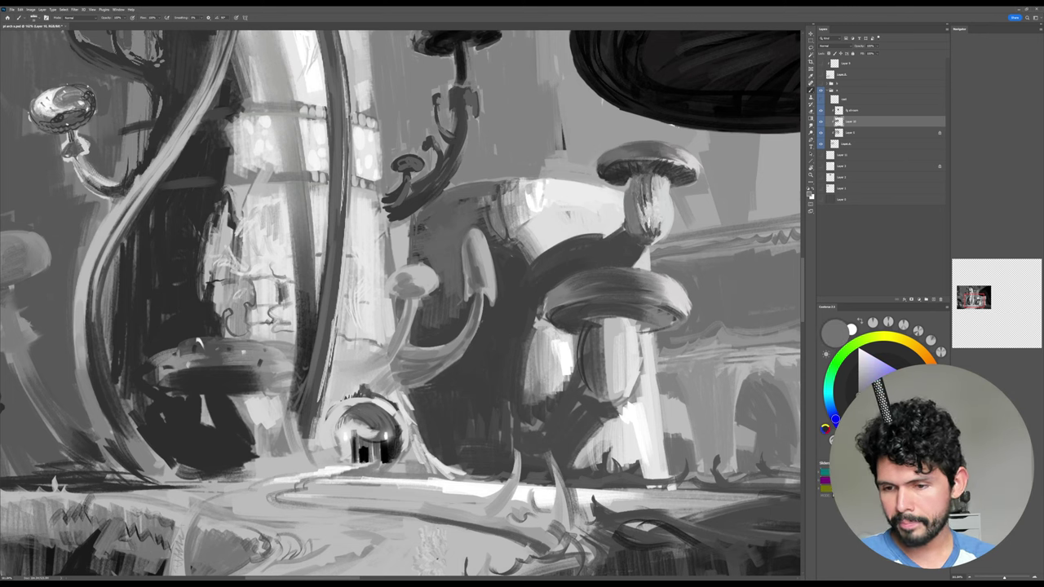
pyautogui.keyDown('alt'); pyautogui.click(642, 201); pyautogui.keyUp('alt')
pyautogui.keyDown('alt'); pyautogui.click(624, 182); pyautogui.keyUp('alt')
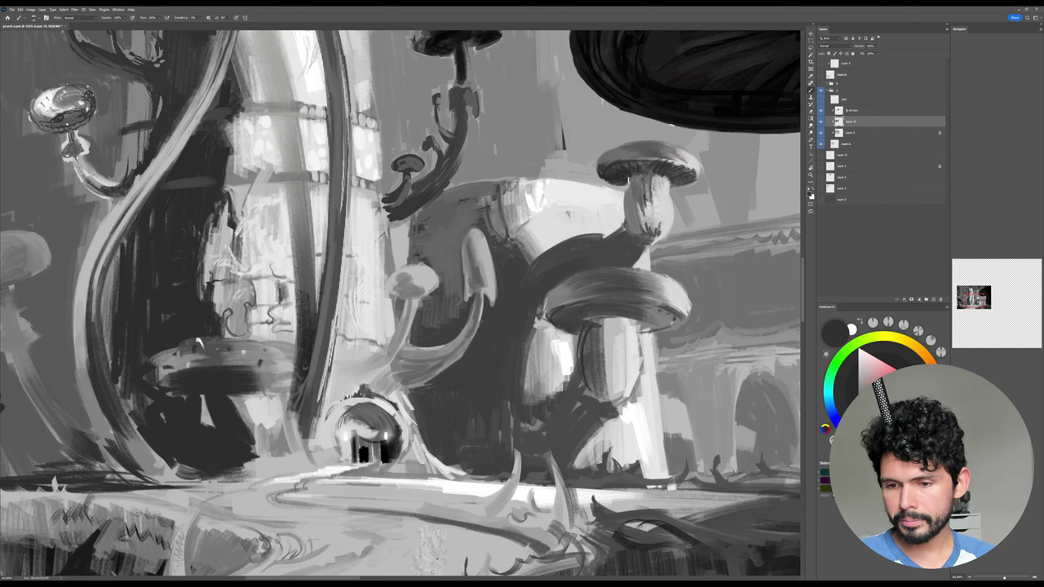
pyautogui.moveTo(630, 179); pyautogui.dragTo(630, 193)
pyautogui.keyDown('alt'); pyautogui.click(630, 187); pyautogui.keyUp('alt')
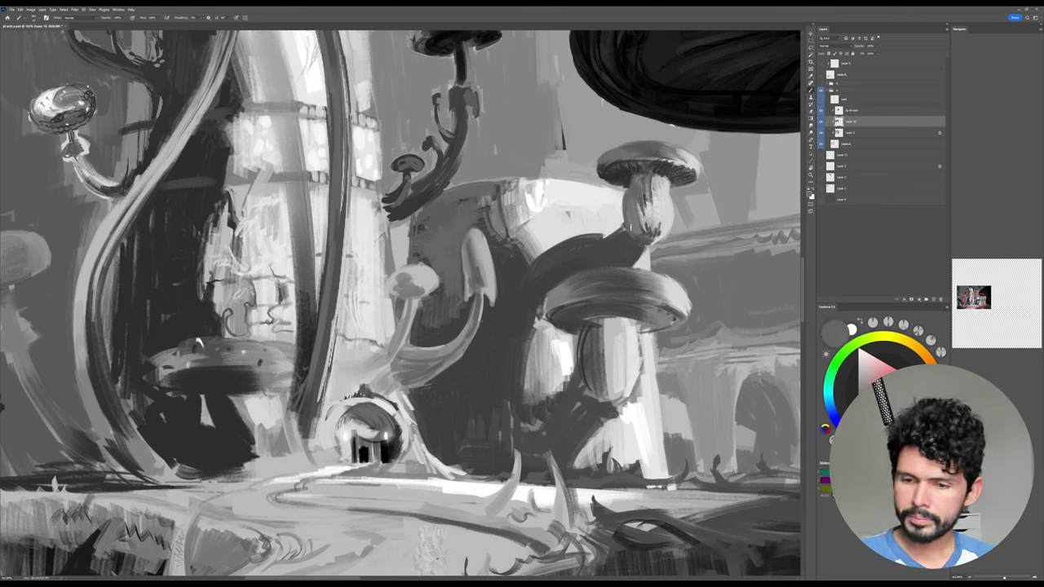
# Paint a tiny mushroom with a shaded cap growing beside the left side of the small upper mushroom's stem.
pyautogui.keyDown('alt'); pyautogui.click(618, 174); pyautogui.keyUp('alt')
pyautogui.keyDown('alt'); pyautogui.click(627, 217); pyautogui.keyUp('alt')
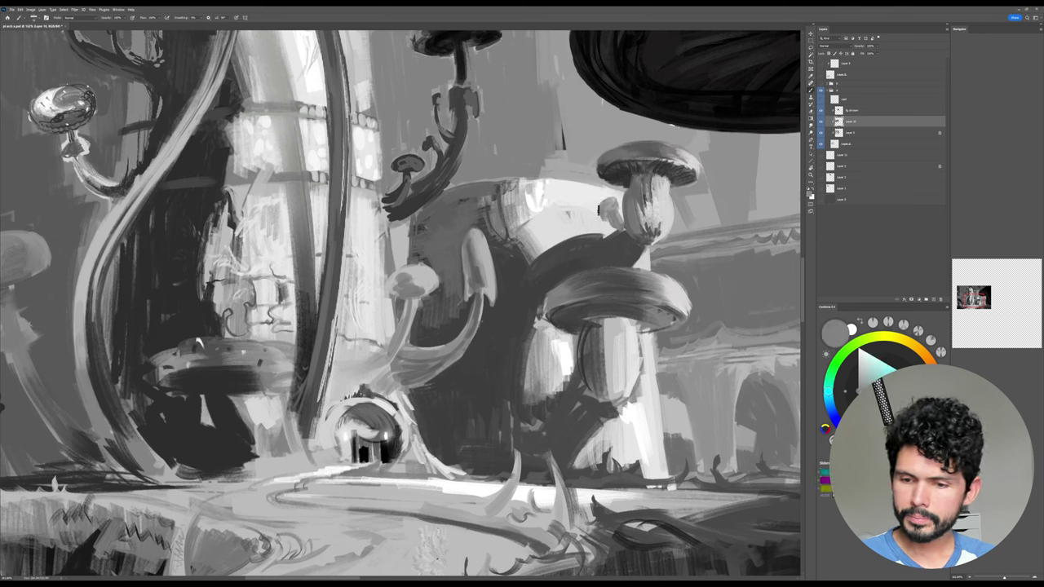
pyautogui.moveTo(602, 209)
pyautogui.mouseDown()
pyautogui.moveTo(617, 202)
pyautogui.moveTo(618, 230)
pyautogui.moveTo(613, 222)
pyautogui.mouseUp()
pyautogui.keyDown('alt'); pyautogui.click(610, 245); pyautogui.keyUp('alt')
pyautogui.keyDown('alt'); pyautogui.click(617, 219); pyautogui.keyUp('alt')
pyautogui.keyDown('alt'); pyautogui.click(626, 174); pyautogui.keyUp('alt')
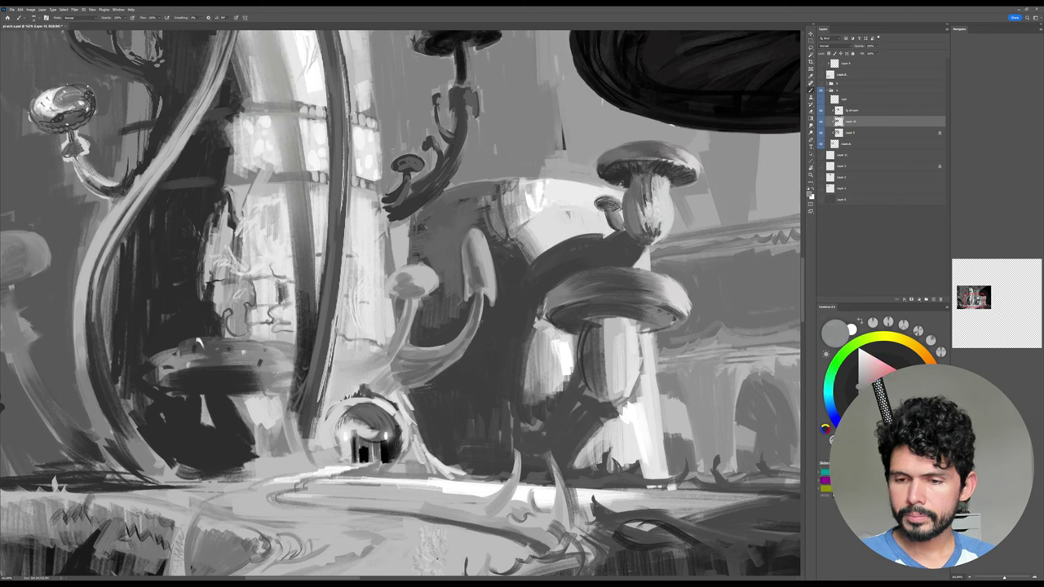
pyautogui.keyDown('alt'); pyautogui.click(628, 167); pyautogui.keyUp('alt')
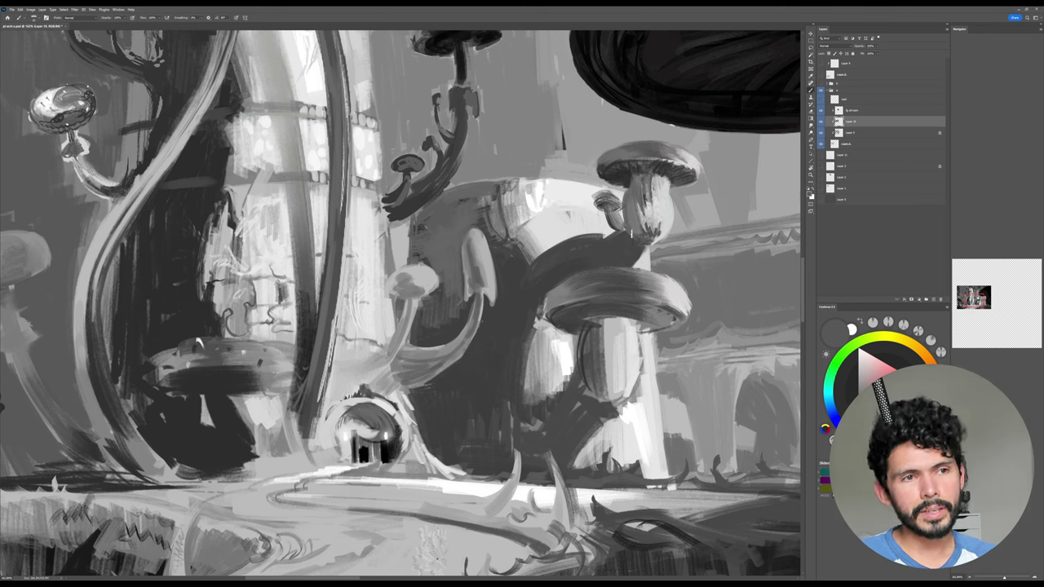
# Refine the tiny mushroom's cap and stem with sampled light and mid greys where it joins the larger stem.
pyautogui.keyDown('alt'); pyautogui.click(688, 156); pyautogui.keyUp('alt')
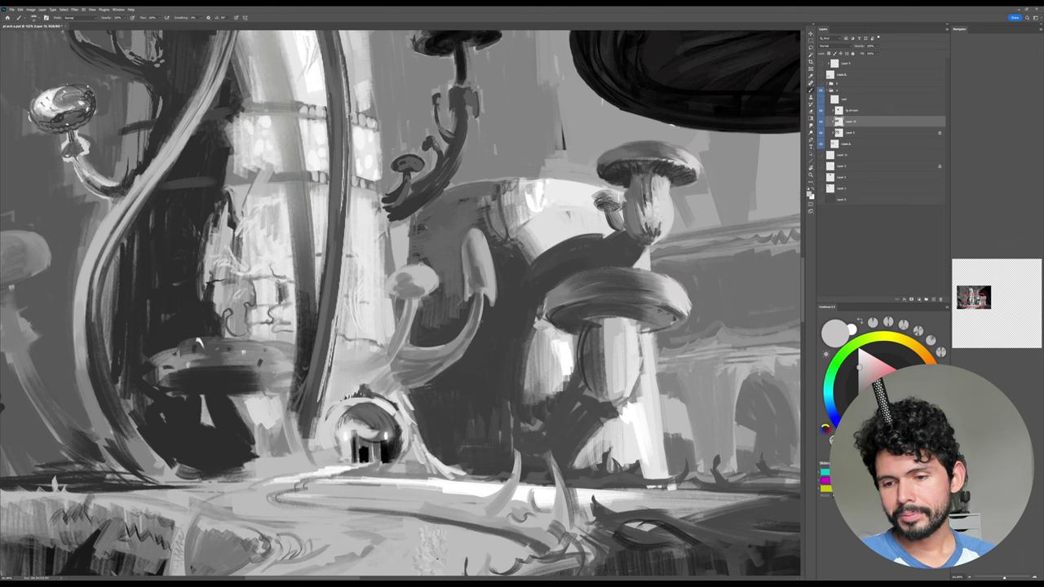
pyautogui.keyDown('alt'); pyautogui.click(626, 201); pyautogui.keyUp('alt')
pyautogui.keyDown('alt'); pyautogui.click(652, 150); pyautogui.keyUp('alt')
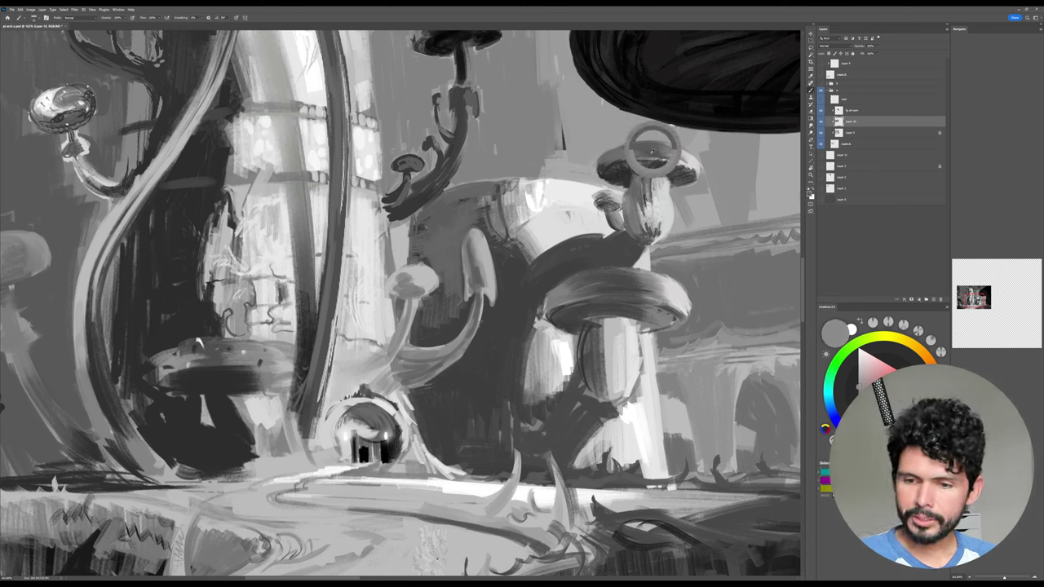
pyautogui.moveTo(598, 201)
pyautogui.mouseDown()
pyautogui.moveTo(617, 195)
pyautogui.moveTo(610, 205)
pyautogui.moveTo(625, 230)
pyautogui.mouseUp()
pyautogui.keyDown('alt'); pyautogui.click(660, 212); pyautogui.keyUp('alt')
pyautogui.keyDown('alt'); pyautogui.click(626, 225); pyautogui.keyUp('alt')
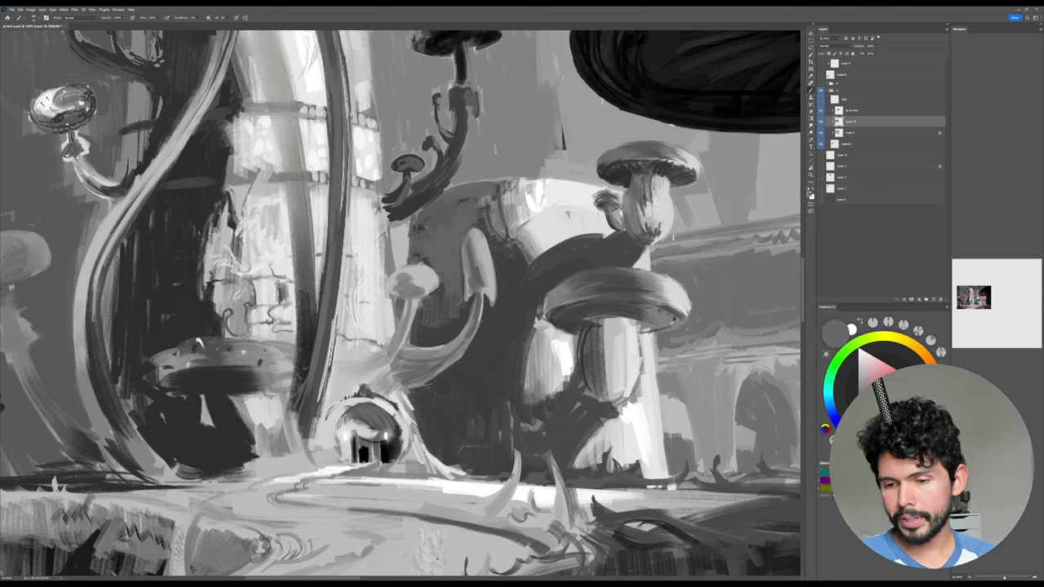
# Darken the left edge of the left stem under the lower cap and blend its light area with sampled greys.
pyautogui.keyDown('alt'); pyautogui.click(619, 248); pyautogui.keyUp('alt')
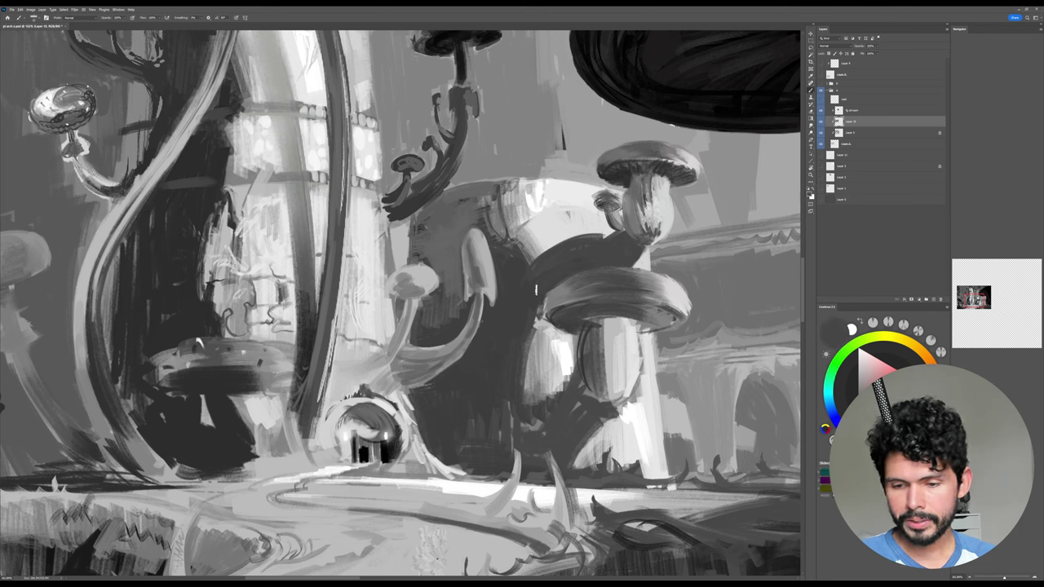
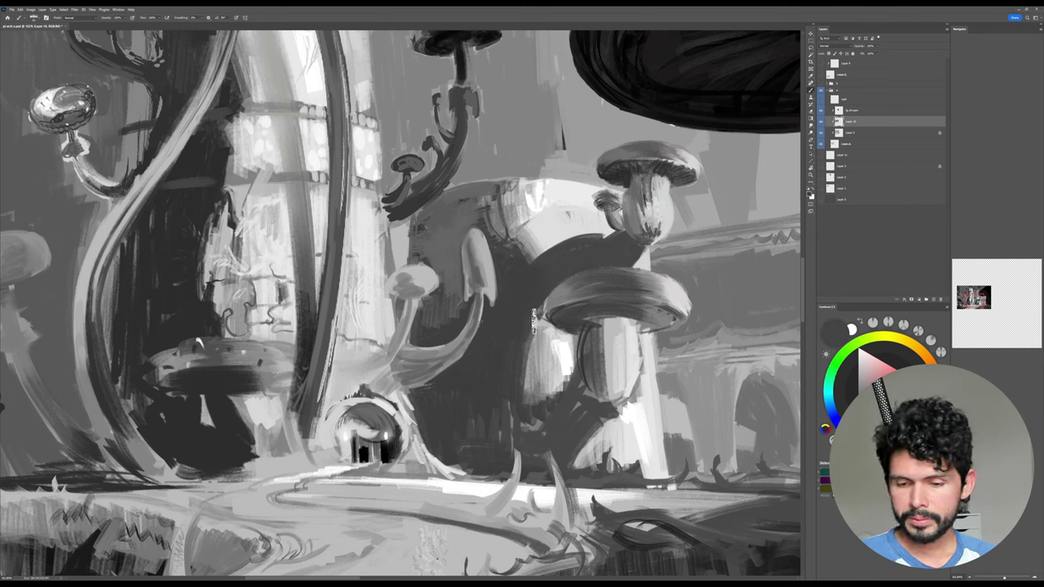
pyautogui.keyDown('alt'); pyautogui.click(545, 337); pyautogui.keyUp('alt')
pyautogui.moveTo(540, 305)
pyautogui.mouseDown()
pyautogui.moveTo(530, 419)
pyautogui.moveTo(547, 335)
pyautogui.moveTo(542, 317)
pyautogui.moveTo(532, 387)
pyautogui.moveTo(541, 311)
pyautogui.moveTo(527, 413)
pyautogui.mouseUp()
pyautogui.keyDown('alt'); pyautogui.click(515, 401); pyautogui.keyUp('alt')
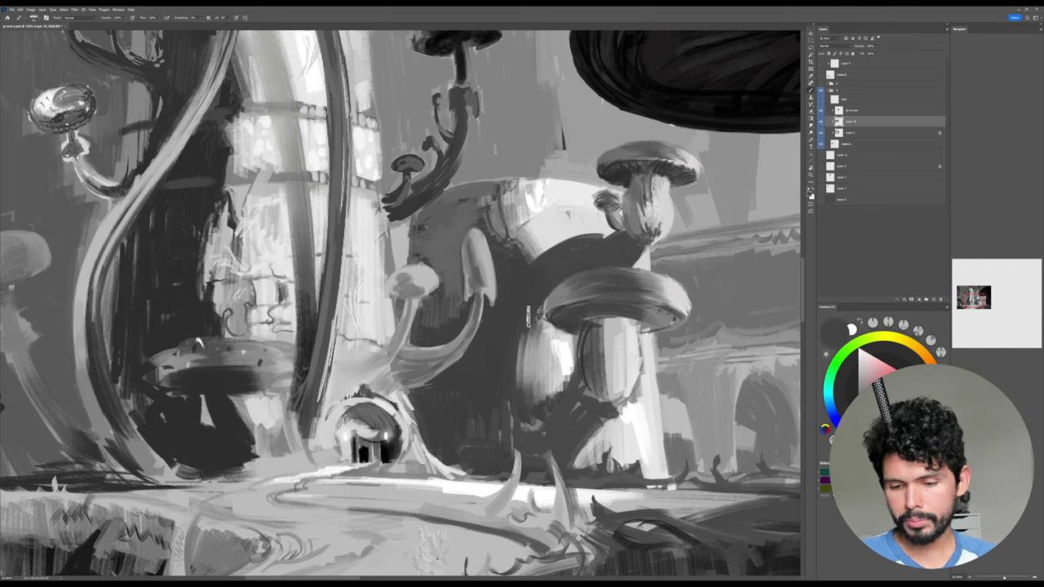
pyautogui.moveTo(529, 310)
pyautogui.mouseDown()
pyautogui.moveTo(521, 417)
pyautogui.moveTo(533, 433)
pyautogui.mouseUp()
pyautogui.moveTo(532, 359); pyautogui.dragTo(538, 436)
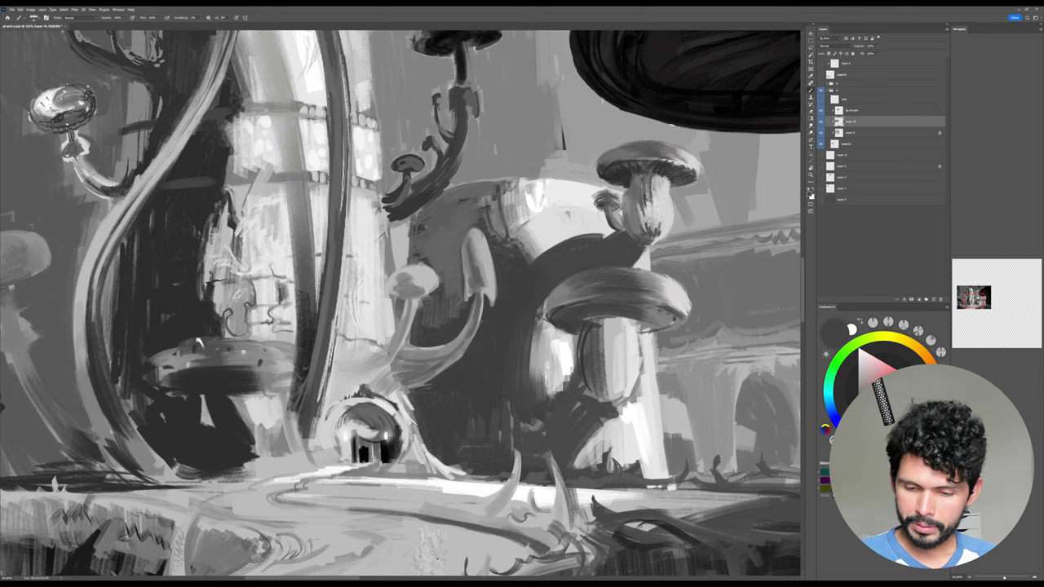
pyautogui.keyDown('alt'); pyautogui.click(546, 356); pyautogui.keyUp('alt')
pyautogui.moveTo(544, 343)
pyautogui.mouseDown()
pyautogui.moveTo(559, 434)
pyautogui.moveTo(560, 377)
pyautogui.moveTo(571, 394)
pyautogui.moveTo(578, 382)
pyautogui.moveTo(583, 411)
pyautogui.mouseUp()
pyautogui.keyDown('alt'); pyautogui.click(571, 396); pyautogui.keyUp('alt')
# Repaint the central stem under the lower cap with vertical strokes and brighten the right stem down to the ground.
pyautogui.moveTo(596, 324); pyautogui.dragTo(595, 393)
pyautogui.moveTo(599, 323); pyautogui.dragTo(617, 396)
pyautogui.moveTo(620, 326); pyautogui.dragTo(626, 370)
pyautogui.moveTo(629, 319); pyautogui.dragTo(640, 376)
pyautogui.keyDown('alt'); pyautogui.click(641, 361); pyautogui.keyUp('alt')
pyautogui.moveTo(640, 320)
pyautogui.mouseDown()
pyautogui.moveTo(643, 385)
pyautogui.moveTo(628, 410)
pyautogui.mouseUp()
pyautogui.moveTo(650, 330); pyautogui.dragTo(657, 416)
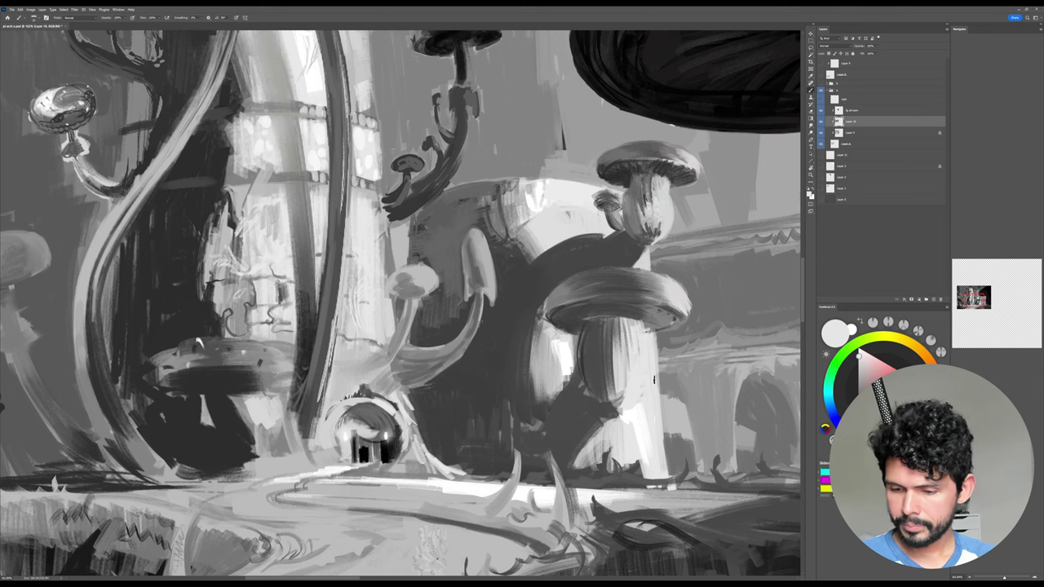
pyautogui.moveTo(655, 374); pyautogui.dragTo(665, 461)
pyautogui.keyDown('alt'); pyautogui.click(635, 414); pyautogui.keyUp('alt')
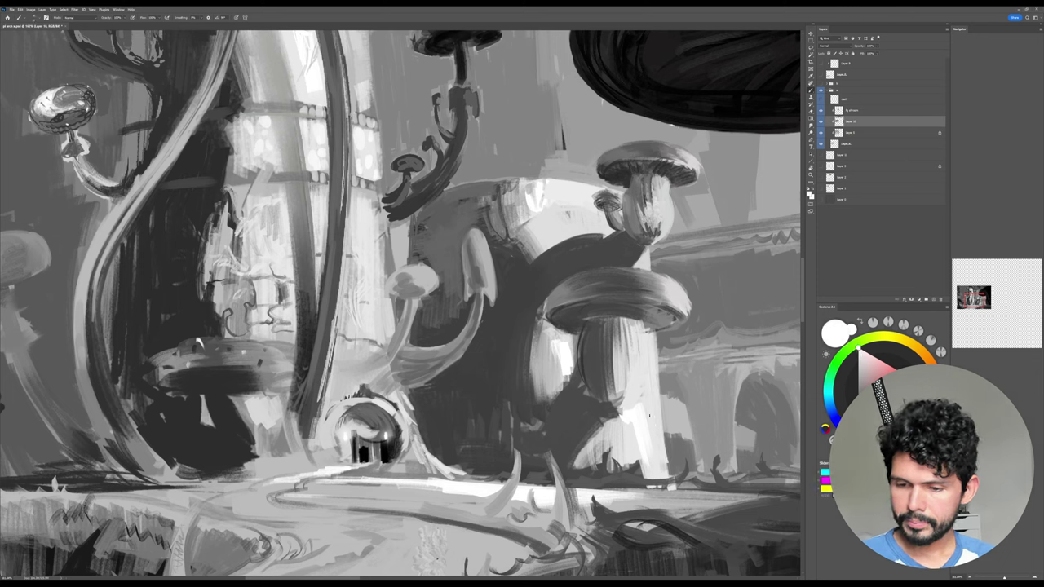
# Paint a dark shadow across the underside of the lower cap and the tops of the stems beneath it.
pyautogui.keyDown('alt'); pyautogui.click(594, 341); pyautogui.keyUp('alt')
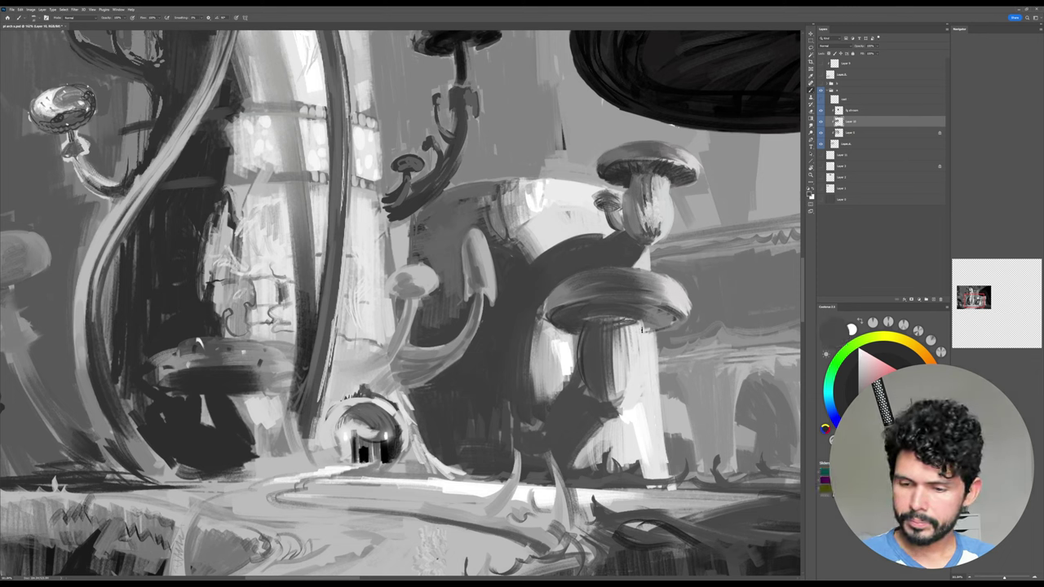
pyautogui.moveTo(642, 329)
pyautogui.mouseDown()
pyautogui.moveTo(605, 328)
pyautogui.moveTo(669, 330)
pyautogui.moveTo(679, 320)
pyautogui.moveTo(649, 322)
pyautogui.mouseUp()
pyautogui.keyDown('alt'); pyautogui.click(583, 310); pyautogui.keyUp('alt')
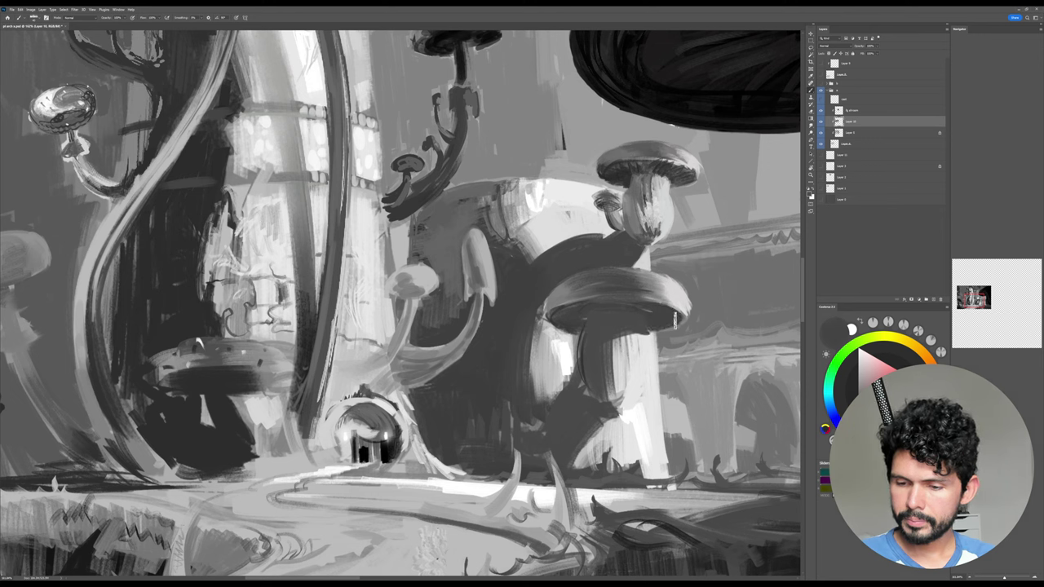
# Blend grey shading into the lit upper part of the broad stump behind the mushroom stack, starting at 30% brush opacity.
pyautogui.keyDown('alt'); pyautogui.click(519, 256); pyautogui.keyUp('alt')
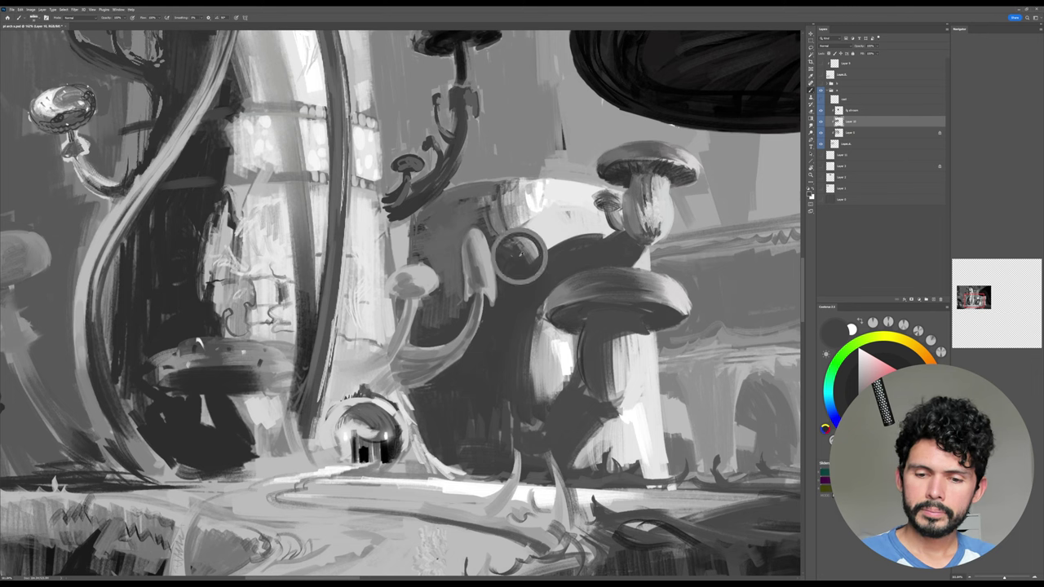
pyautogui.press('3')
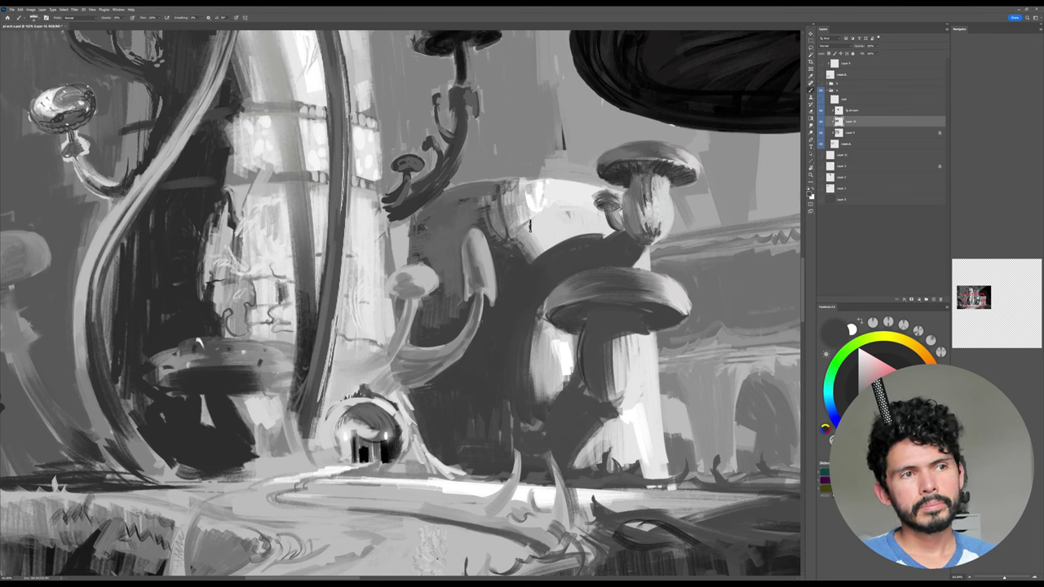
pyautogui.moveTo(492, 199)
pyautogui.mouseDown()
pyautogui.moveTo(515, 260)
pyautogui.moveTo(503, 186)
pyautogui.moveTo(538, 237)
pyautogui.mouseUp()
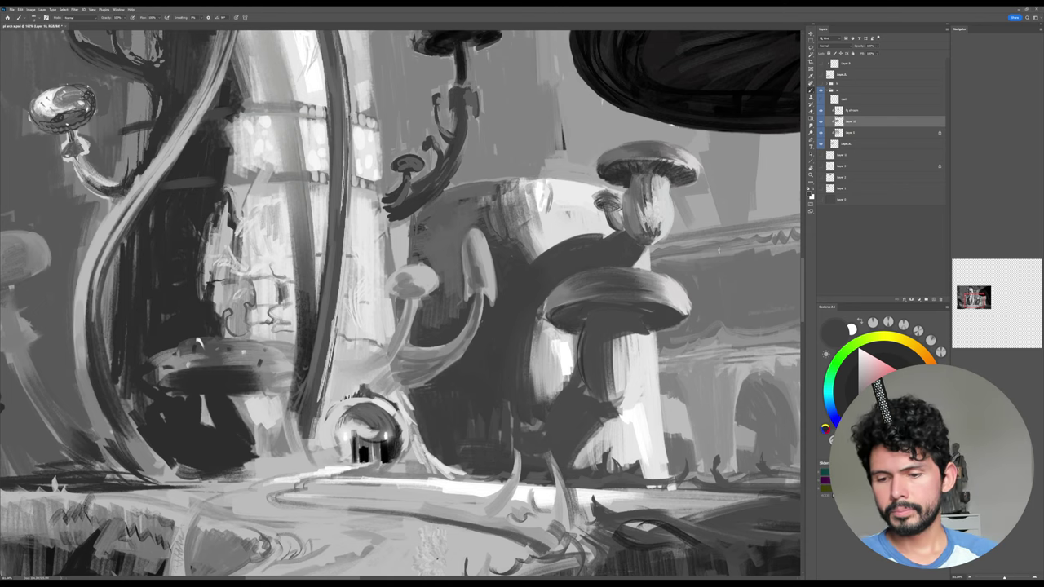
pyautogui.press('z')
pyautogui.moveTo(716, 281)
pyautogui.mouseDown()
pyautogui.moveTo(646, 284)
pyautogui.moveTo(667, 283)
pyautogui.mouseUp()
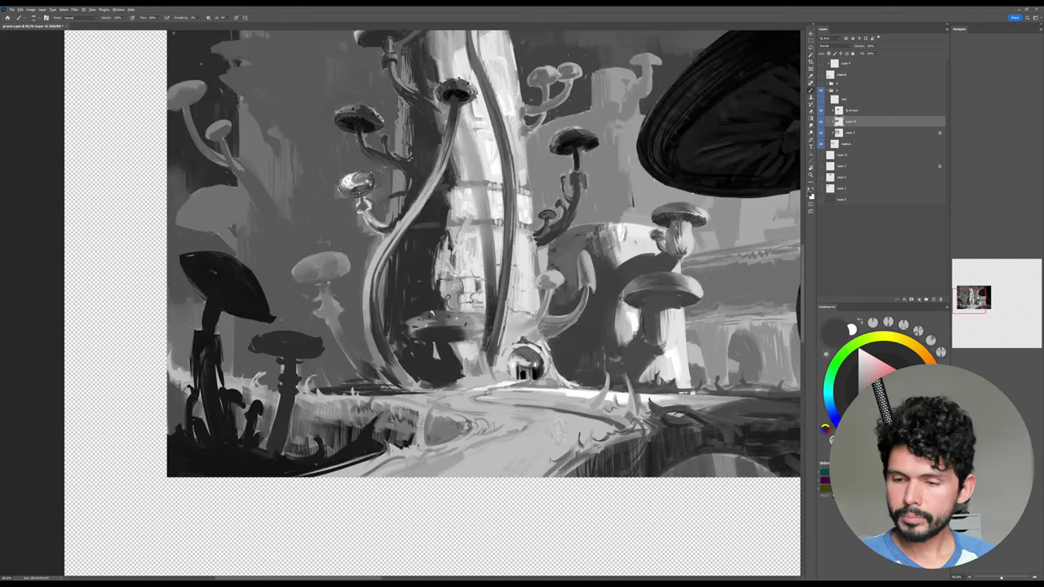
pyautogui.keyDown('alt'); pyautogui.click(687, 234); pyautogui.keyUp('alt')
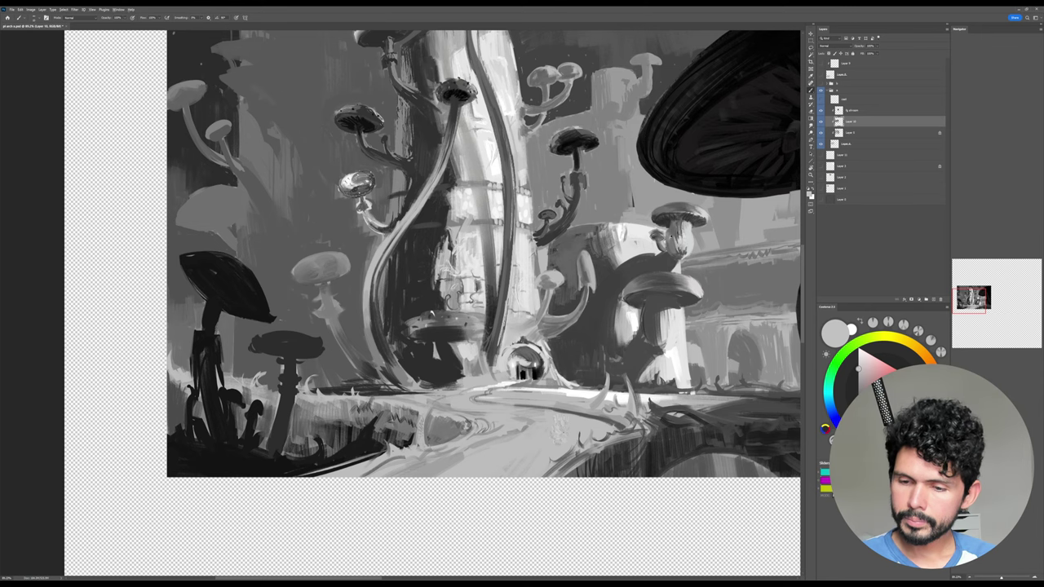
pyautogui.keyDown('alt'); pyautogui.click(672, 238); pyautogui.keyUp('alt')
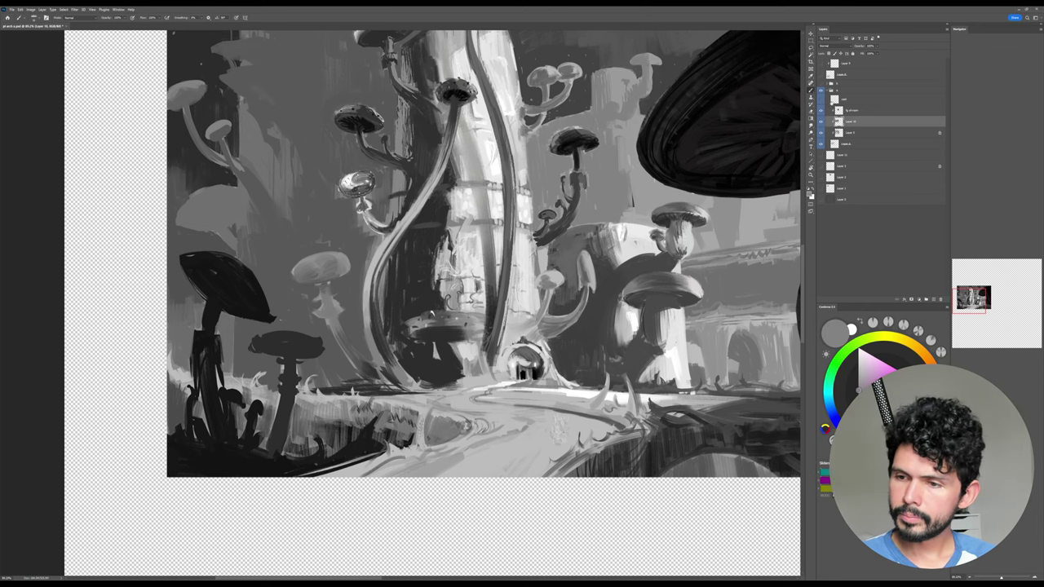
# Show the layer with the small travelling figures on the path.
pyautogui.click(821, 99)
pyautogui.moveTo(706, 239); pyautogui.dragTo(659, 254)
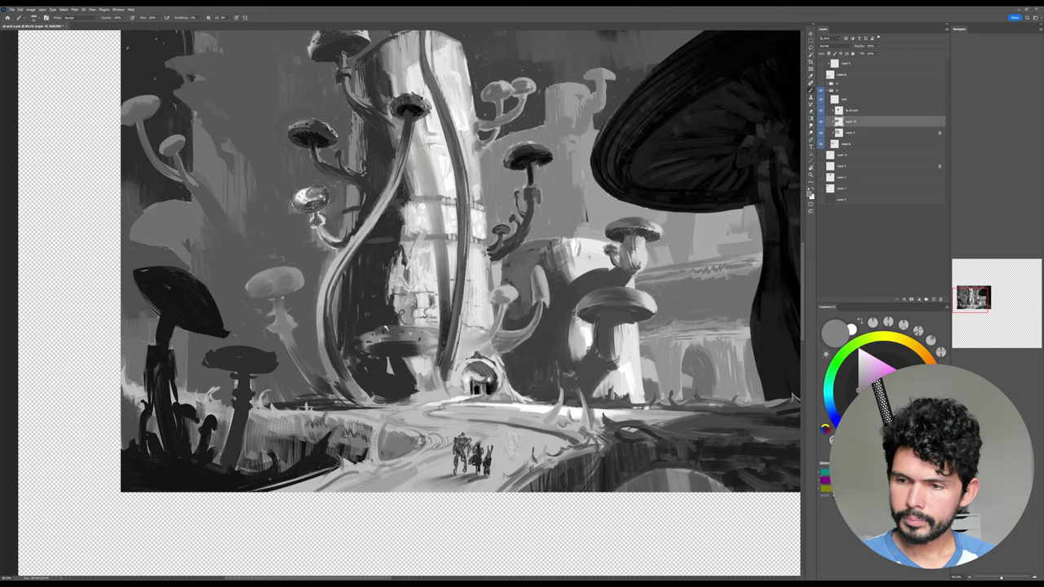
pyautogui.moveTo(589, 240); pyautogui.dragTo(585, 222)
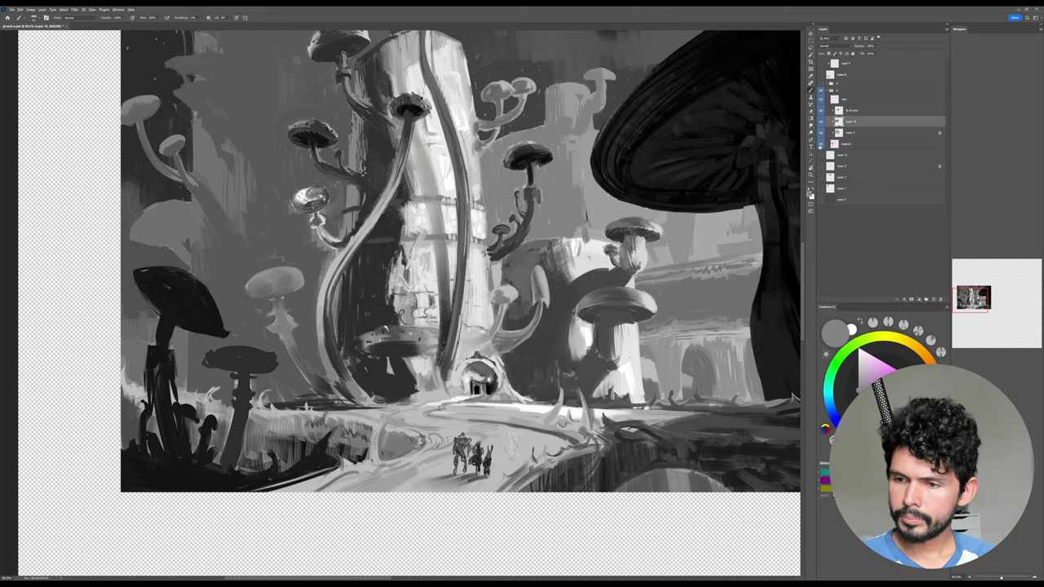
# Temporarily hide the painted layers to compare the painting with the underlying rough sketch.
pyautogui.keyDown('alt'); pyautogui.click(821, 145); pyautogui.keyUp('alt')
pyautogui.keyDown('alt'); pyautogui.click(820, 145); pyautogui.keyUp('alt')
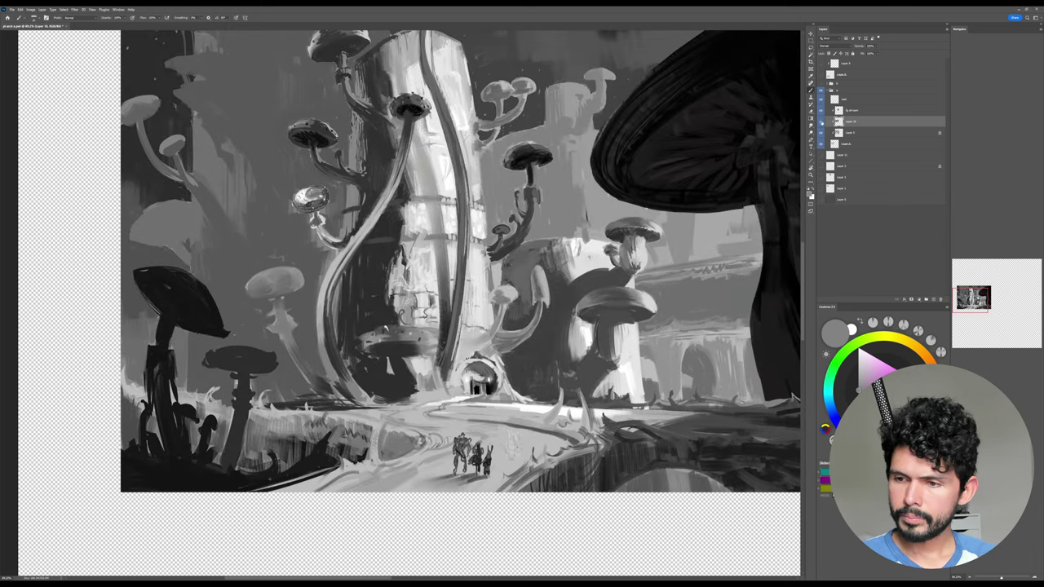
pyautogui.moveTo(821, 111); pyautogui.dragTo(823, 121)
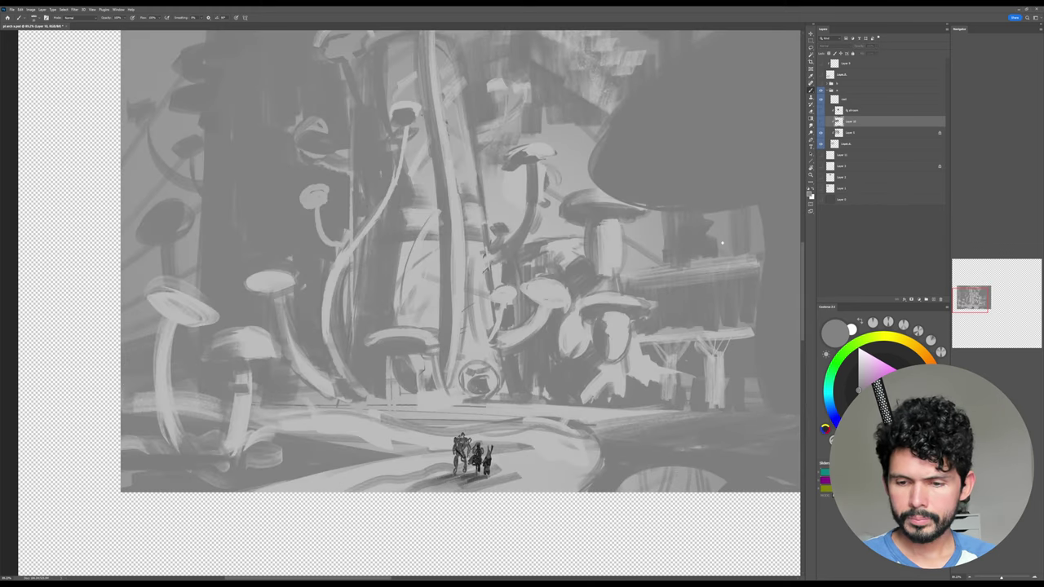
pyautogui.moveTo(722, 243); pyautogui.dragTo(638, 303)
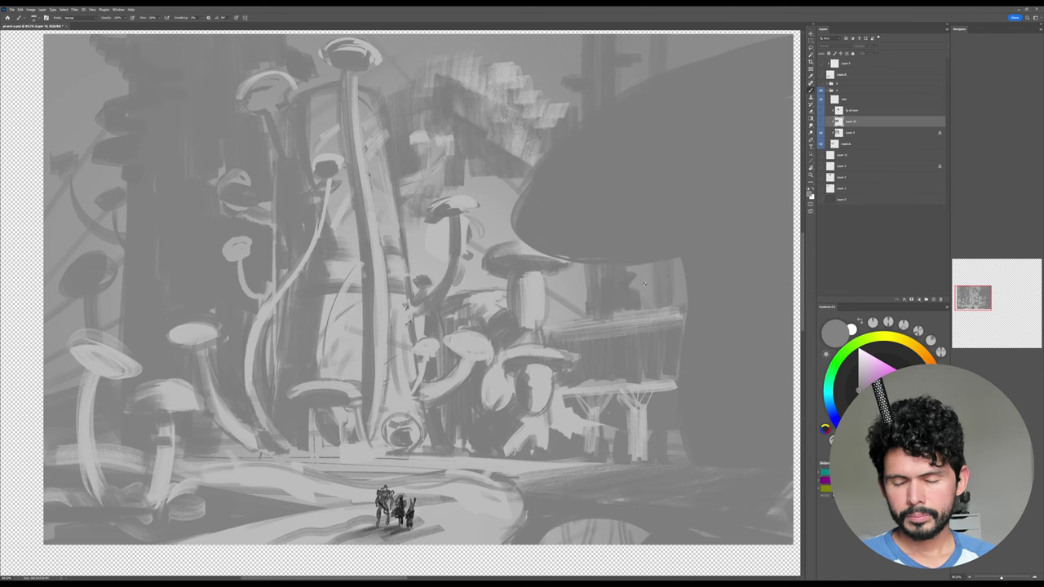
pyautogui.click(820, 133)
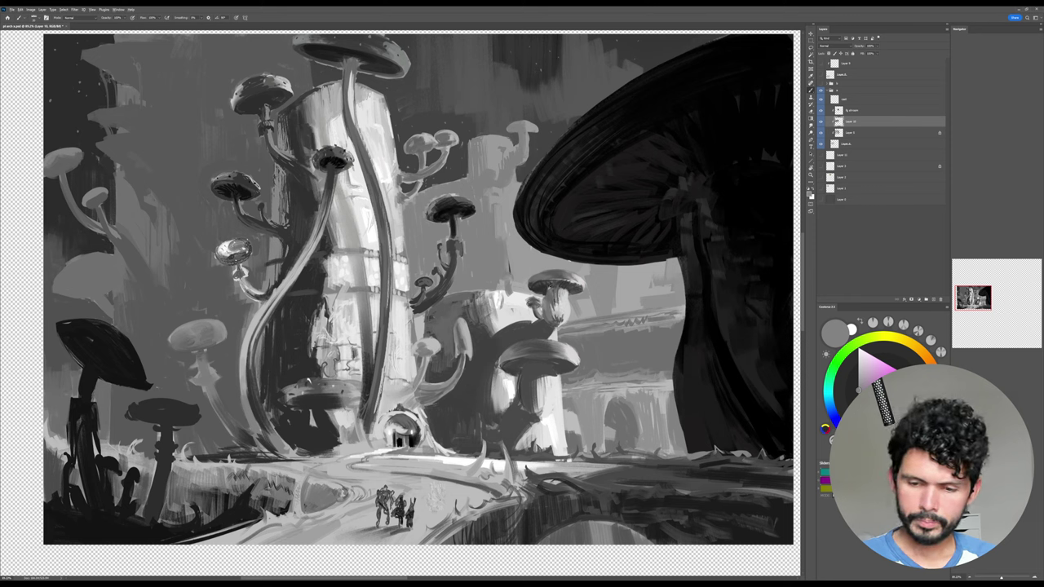
# Paint a small dark mushroom on the stump's upper rim with a cluster of tiny mushrooms around it, undoing stray strokes.
pyautogui.keyDown('alt'); pyautogui.click(543, 288); pyautogui.keyUp('alt')
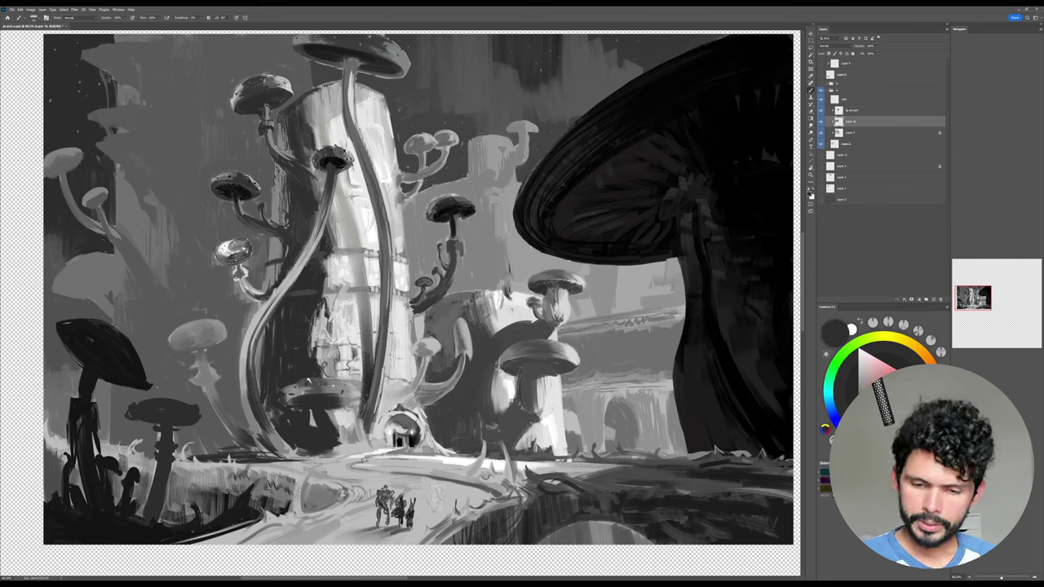
pyautogui.moveTo(507, 272)
pyautogui.mouseDown()
pyautogui.moveTo(492, 281)
pyautogui.moveTo(514, 277)
pyautogui.moveTo(509, 295)
pyautogui.mouseUp()
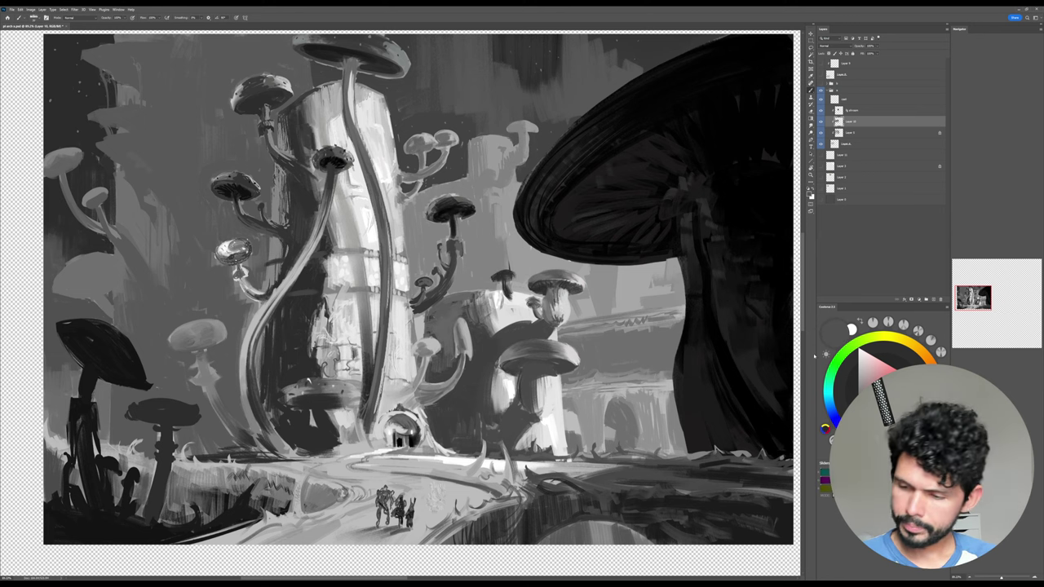
pyautogui.moveTo(496, 275)
pyautogui.mouseDown()
pyautogui.moveTo(509, 274)
pyautogui.moveTo(512, 304)
pyautogui.moveTo(526, 282)
pyautogui.moveTo(488, 292)
pyautogui.moveTo(490, 263)
pyautogui.mouseUp()
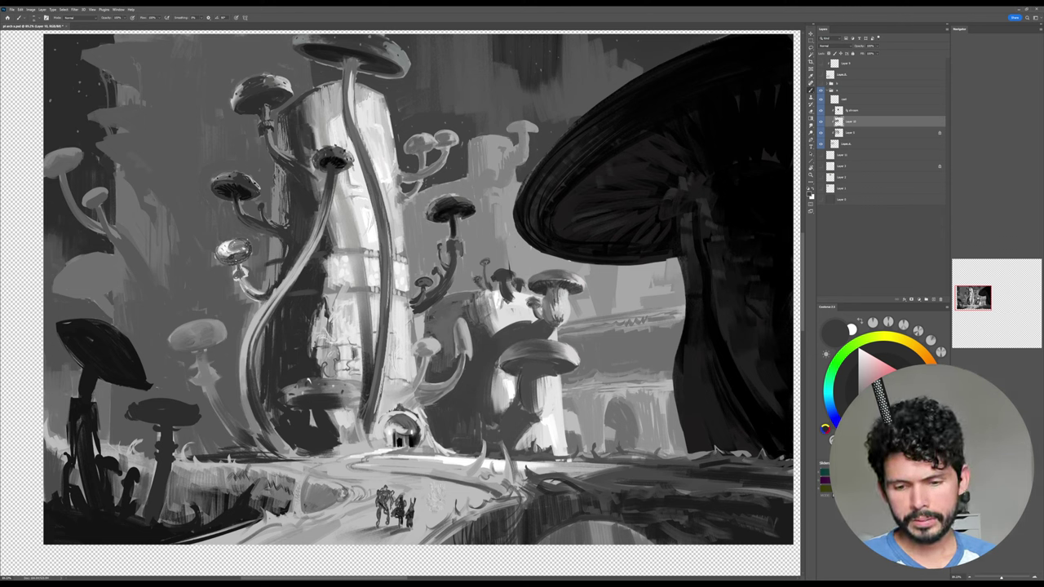
pyautogui.moveTo(480, 261)
pyautogui.mouseDown()
pyautogui.moveTo(488, 284)
pyautogui.moveTo(472, 284)
pyautogui.moveTo(479, 289)
pyautogui.moveTo(479, 273)
pyautogui.moveTo(497, 288)
pyautogui.moveTo(470, 290)
pyautogui.moveTo(468, 280)
pyautogui.moveTo(466, 290)
pyautogui.mouseUp()
pyautogui.hotkey('ctrl', 'z')
pyautogui.hotkey('ctrl', 'z')
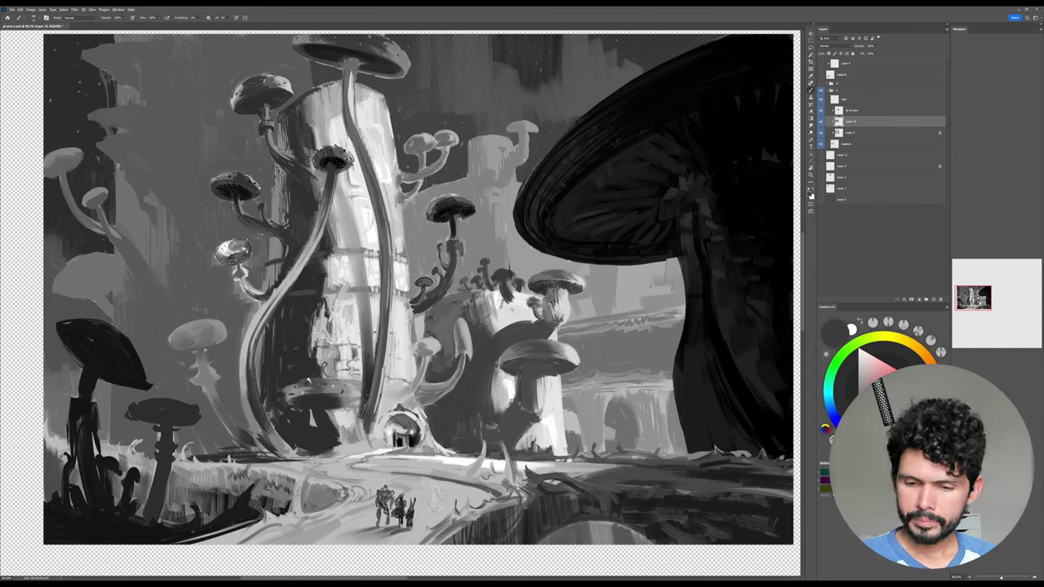
# Refine the cap and stem of the small mushroom on the stump's rim with sampled greys.
pyautogui.keyDown('alt'); pyautogui.click(503, 281); pyautogui.keyUp('alt')
pyautogui.moveTo(501, 284); pyautogui.dragTo(506, 295)
pyautogui.moveTo(505, 290)
pyautogui.mouseDown()
pyautogui.moveTo(509, 300)
pyautogui.moveTo(495, 279)
pyautogui.moveTo(511, 268)
pyautogui.mouseUp()
pyautogui.keyDown('alt'); pyautogui.click(500, 276); pyautogui.keyUp('alt')
pyautogui.keyDown('alt'); pyautogui.click(506, 272); pyautogui.keyUp('alt')
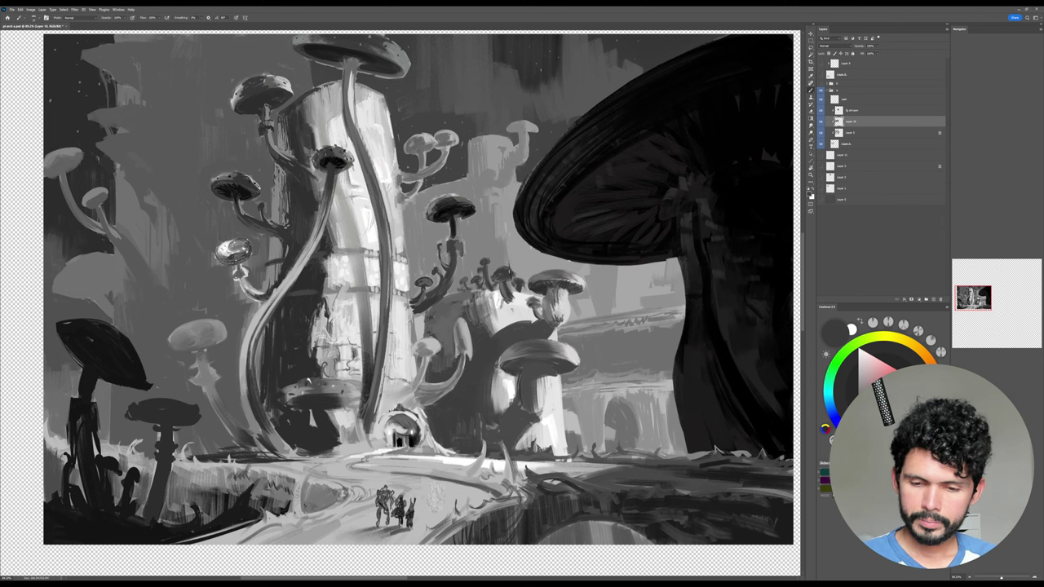
pyautogui.keyDown('alt'); pyautogui.click(516, 329); pyautogui.keyUp('alt')
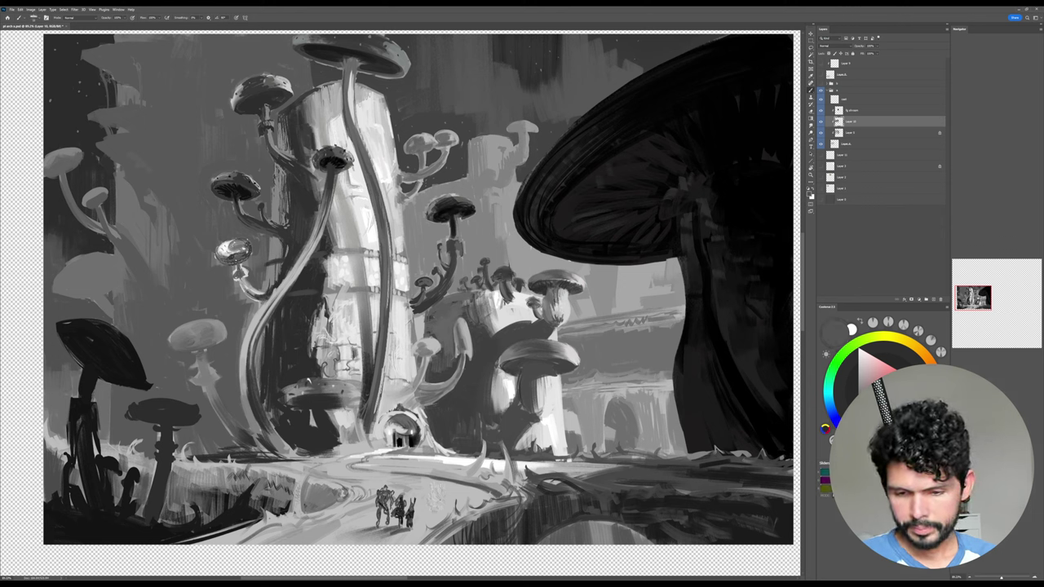
# Curve the small mushroom's stem down into the stump and touch up the lit surface around it with sampled greys.
pyautogui.moveTo(498, 306)
pyautogui.mouseDown()
pyautogui.moveTo(479, 328)
pyautogui.moveTo(504, 308)
pyautogui.mouseUp()
pyautogui.hotkey('ctrl', 'z')
pyautogui.keyDown('alt'); pyautogui.click(484, 333); pyautogui.keyUp('alt')
pyautogui.keyDown('alt'); pyautogui.click(486, 303); pyautogui.keyUp('alt')
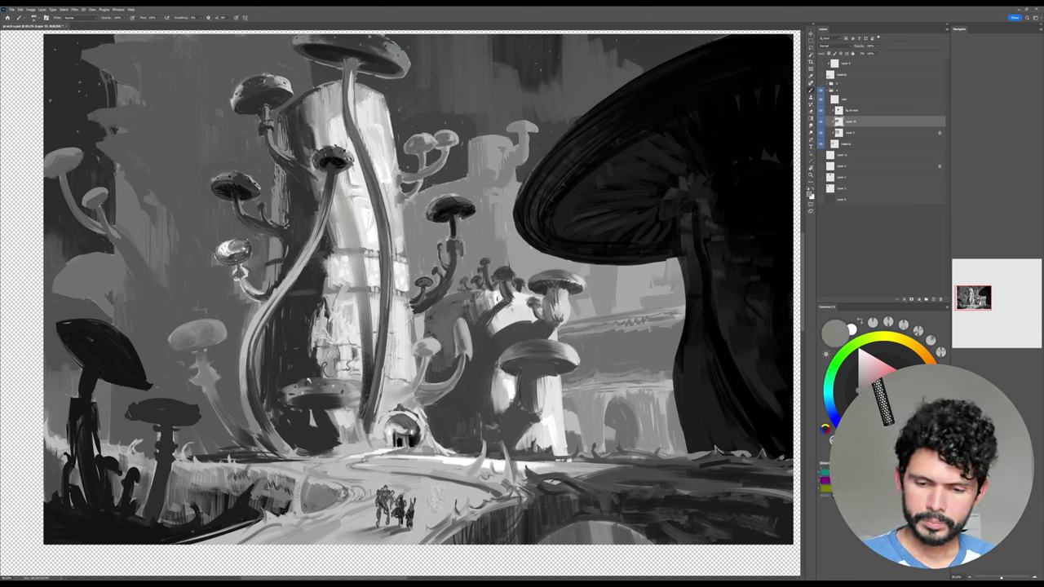
pyautogui.moveTo(501, 310); pyautogui.dragTo(504, 325)
pyautogui.moveTo(509, 307)
pyautogui.mouseDown()
pyautogui.moveTo(507, 326)
pyautogui.moveTo(526, 318)
pyautogui.mouseUp()
pyautogui.keyDown('alt'); pyautogui.click(519, 297); pyautogui.keyUp('alt')
pyautogui.moveTo(526, 300)
pyautogui.mouseDown()
pyautogui.moveTo(529, 320)
pyautogui.moveTo(520, 312)
pyautogui.mouseUp()
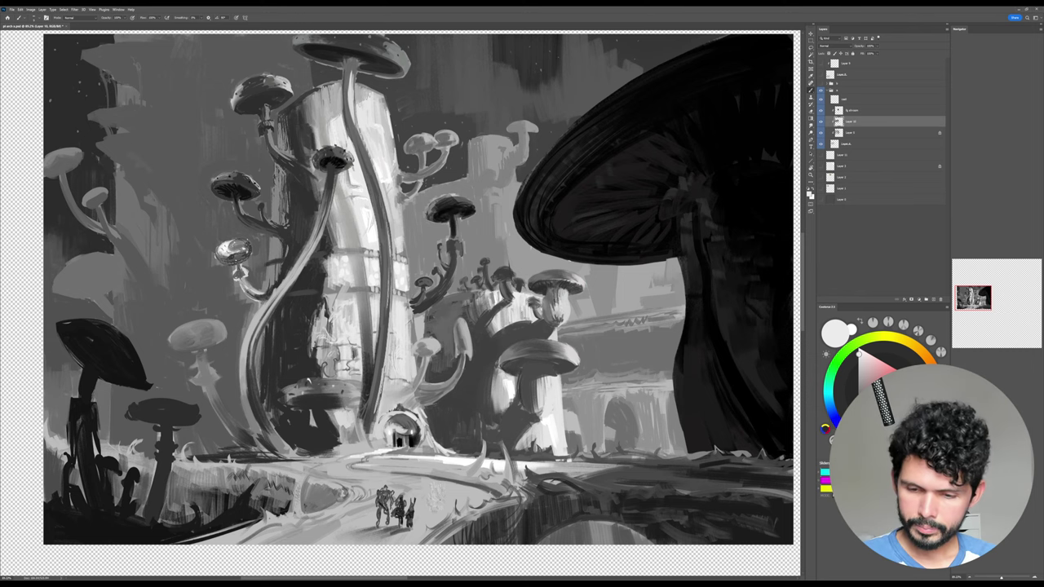
# Darken the left stem beneath the lower mushroom cap, narrowing its bright area.
pyautogui.press('x')
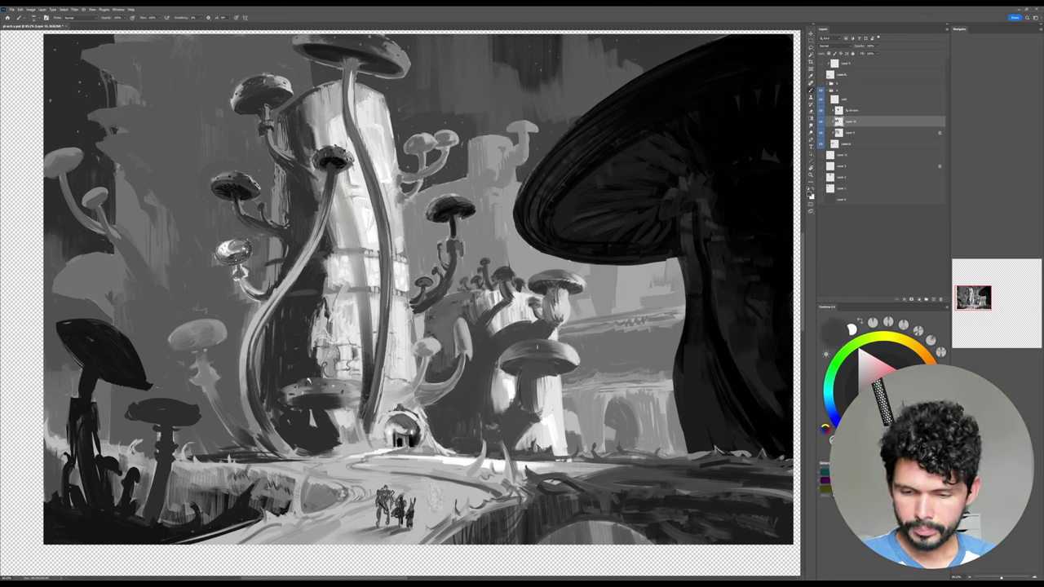
pyautogui.moveTo(512, 378)
pyautogui.mouseDown()
pyautogui.moveTo(492, 397)
pyautogui.moveTo(493, 383)
pyautogui.moveTo(507, 383)
pyautogui.moveTo(501, 368)
pyautogui.moveTo(529, 411)
pyautogui.mouseUp()
pyautogui.keyDown('alt'); pyautogui.click(502, 359); pyautogui.keyUp('alt')
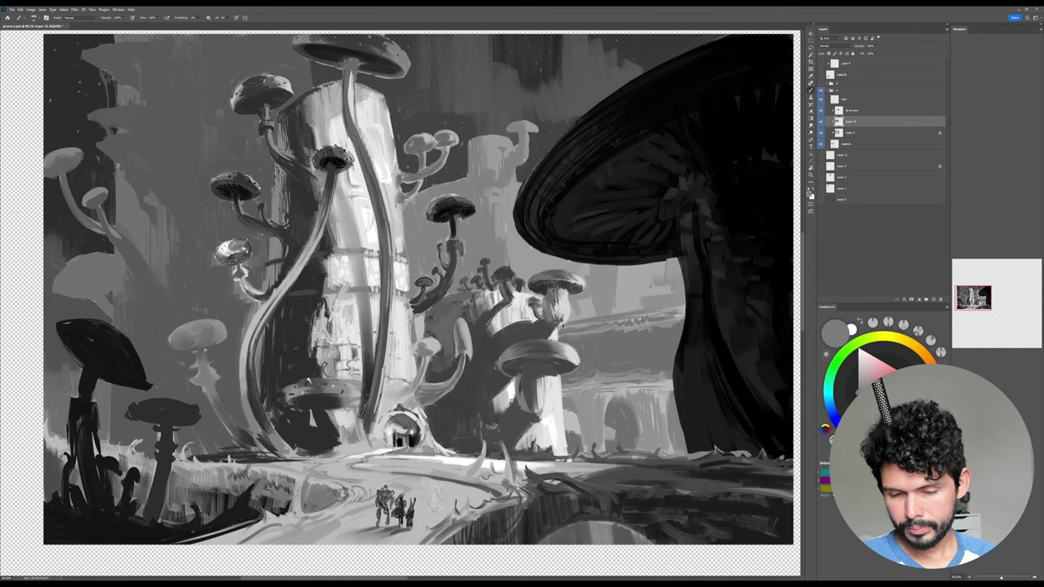
# Rework the stump's upper left edge and shaded side with sampled dark and mid greys.
pyautogui.keyDown('alt'); pyautogui.click(478, 332); pyautogui.keyUp('alt')
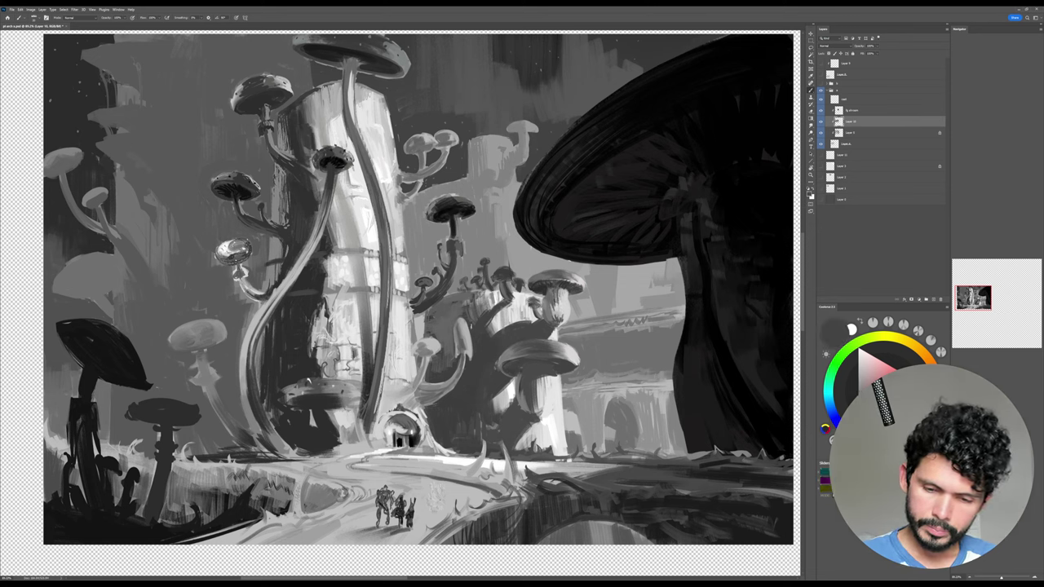
pyautogui.moveTo(473, 320)
pyautogui.mouseDown()
pyautogui.moveTo(471, 291)
pyautogui.moveTo(464, 310)
pyautogui.moveTo(447, 314)
pyautogui.mouseUp()
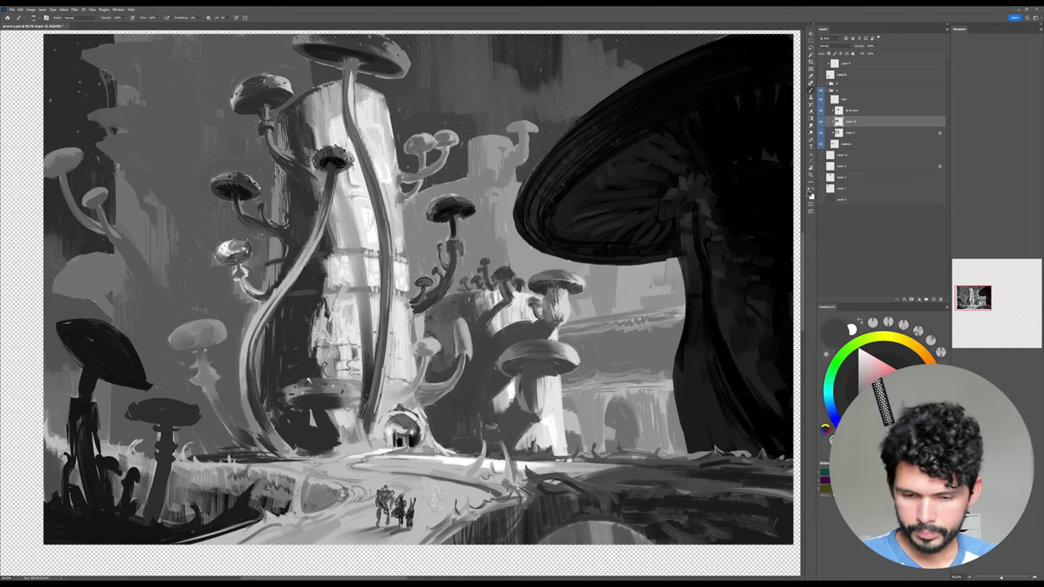
pyautogui.keyDown('alt'); pyautogui.click(449, 337); pyautogui.keyUp('alt')
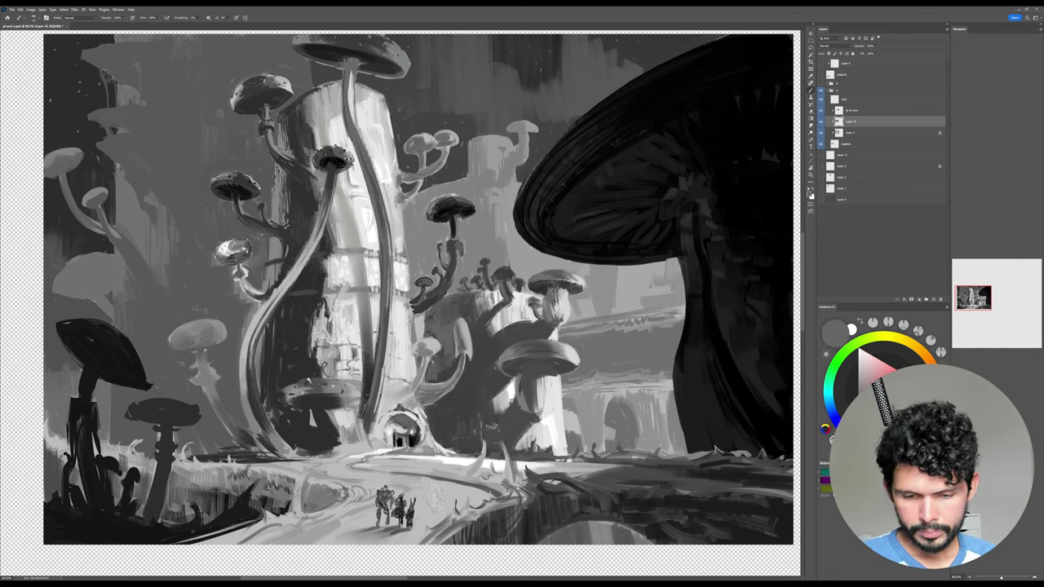
pyautogui.moveTo(445, 368)
pyautogui.mouseDown()
pyautogui.moveTo(445, 376)
pyautogui.moveTo(455, 365)
pyautogui.moveTo(440, 354)
pyautogui.mouseUp()
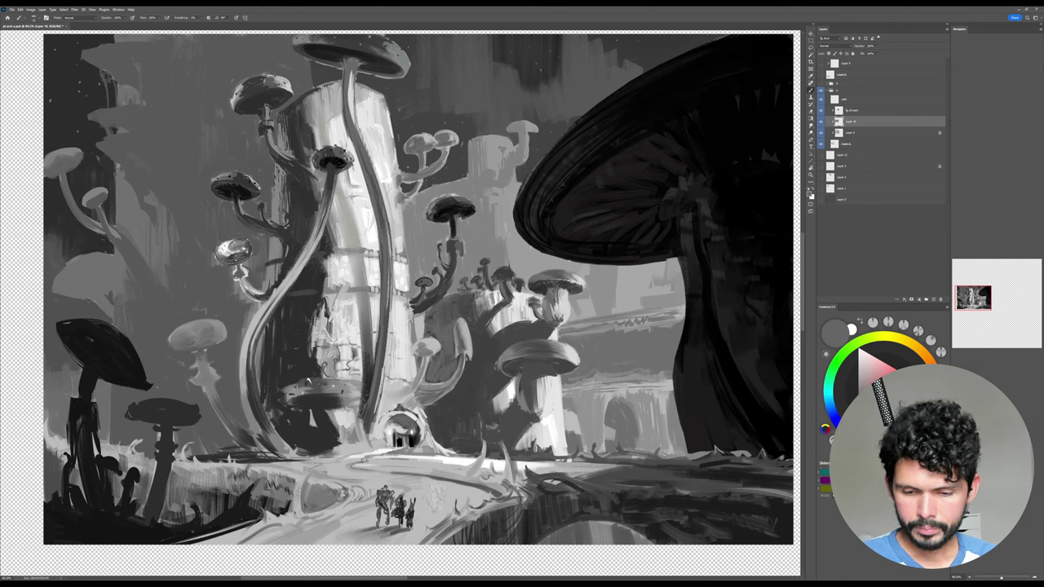
# Paint long vertical strokes in sampled greys down the stump's shaded lower side, behind the curved mushroom.
pyautogui.moveTo(468, 389)
pyautogui.mouseDown()
pyautogui.moveTo(468, 357)
pyautogui.moveTo(467, 423)
pyautogui.mouseUp()
pyautogui.moveTo(467, 388); pyautogui.dragTo(459, 432)
pyautogui.keyDown('alt'); pyautogui.click(470, 376); pyautogui.keyUp('alt')
pyautogui.moveTo(469, 375); pyautogui.dragTo(469, 431)
pyautogui.moveTo(469, 393); pyautogui.dragTo(462, 427)
pyautogui.moveTo(466, 400); pyautogui.dragTo(455, 433)
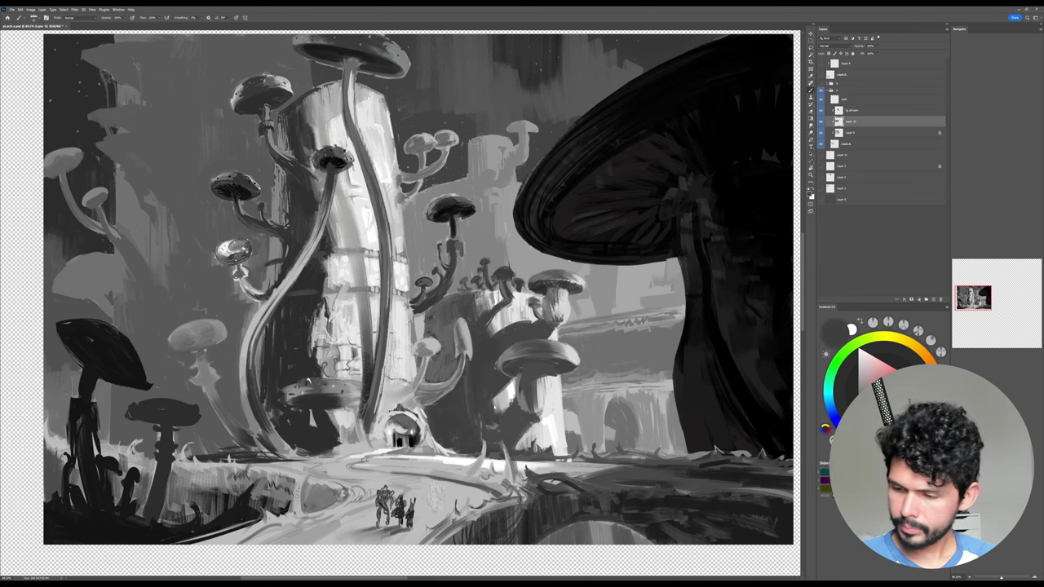
# Darken the stump's base beside the round doorway with a near-black grey and show the hidden lower layers.
pyautogui.keyDown('alt'); pyautogui.click(325, 436); pyautogui.keyUp('alt')
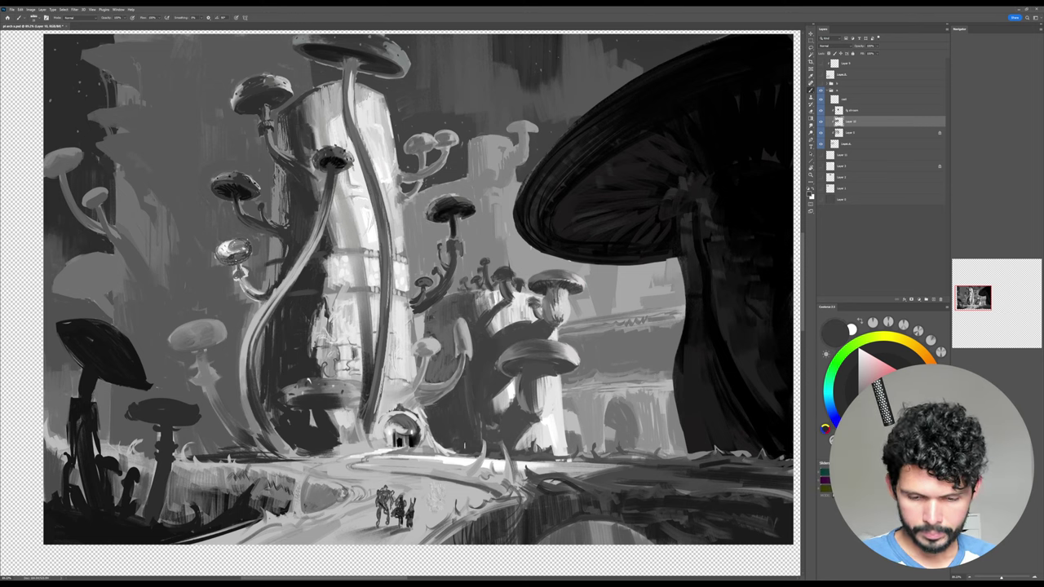
pyautogui.click(860, 419)
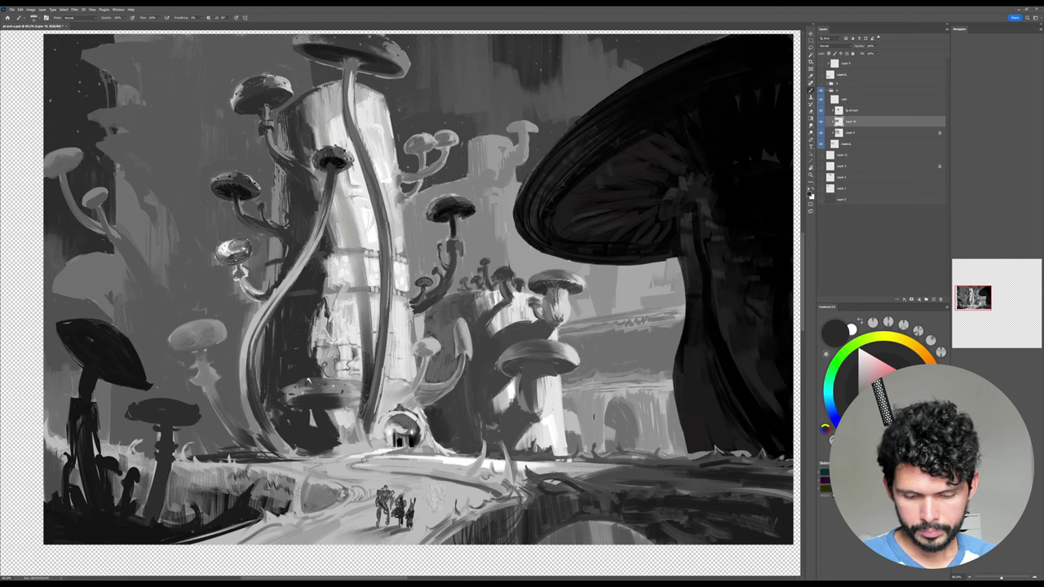
pyautogui.click(820, 201)
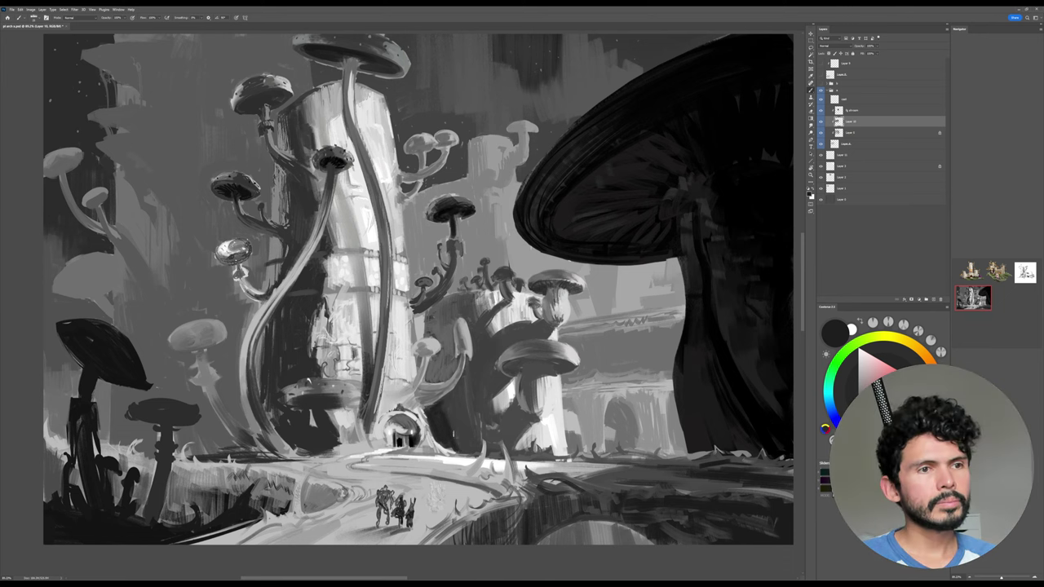
# Blend the dark shadow at the stump's base into its shaded side using sampled dark greys.
pyautogui.moveTo(495, 381); pyautogui.dragTo(494, 353)
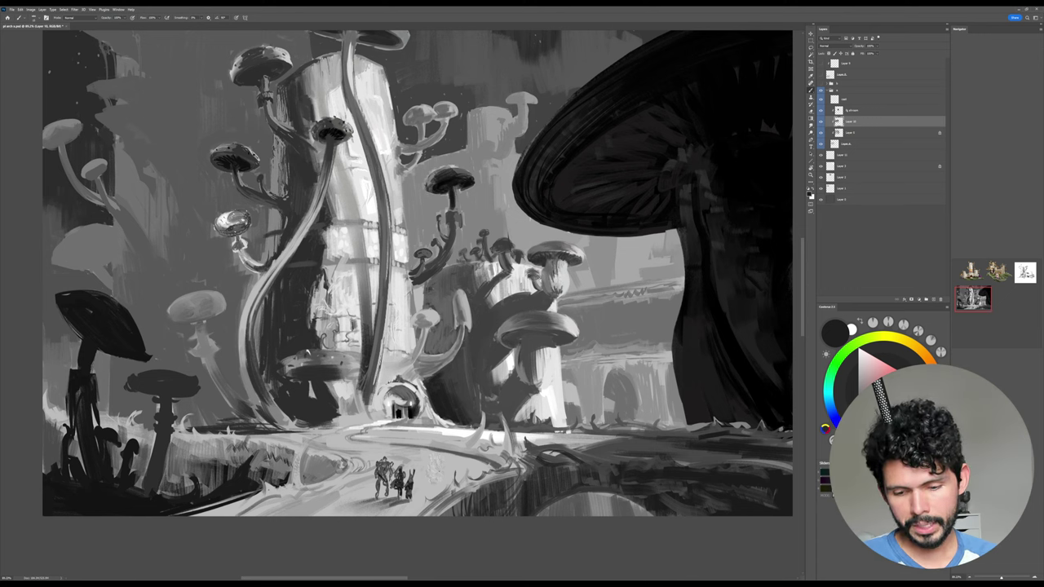
pyautogui.keyDown('alt'); pyautogui.click(467, 401); pyautogui.keyUp('alt')
pyautogui.moveTo(457, 400)
pyautogui.mouseDown()
pyautogui.moveTo(449, 408)
pyautogui.moveTo(436, 382)
pyautogui.moveTo(442, 412)
pyautogui.moveTo(457, 410)
pyautogui.moveTo(460, 395)
pyautogui.mouseUp()
pyautogui.keyDown('alt'); pyautogui.click(447, 413); pyautogui.keyUp('alt')
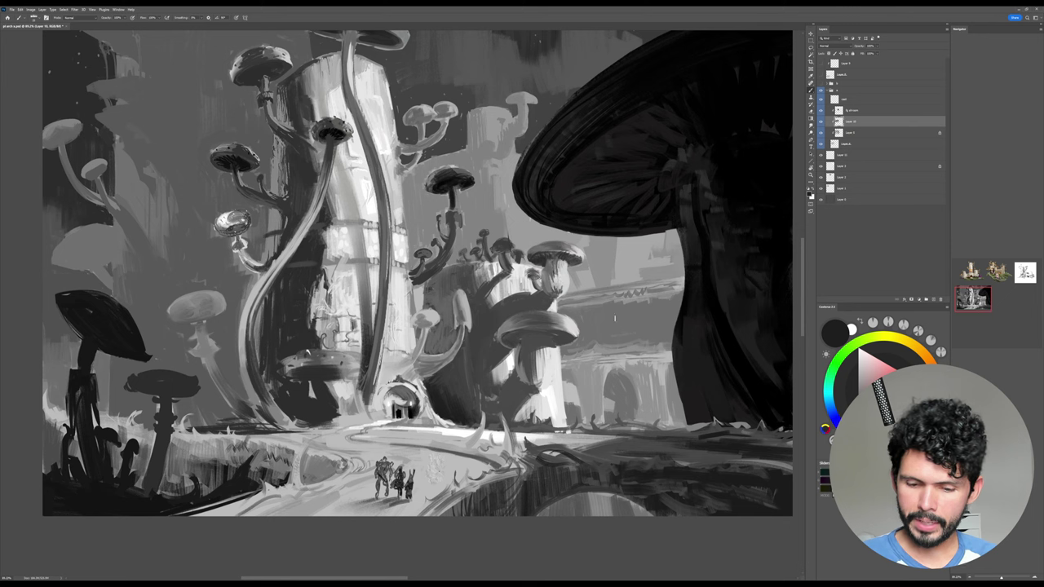
pyautogui.keyDown('alt'); pyautogui.click(449, 383); pyautogui.keyUp('alt')
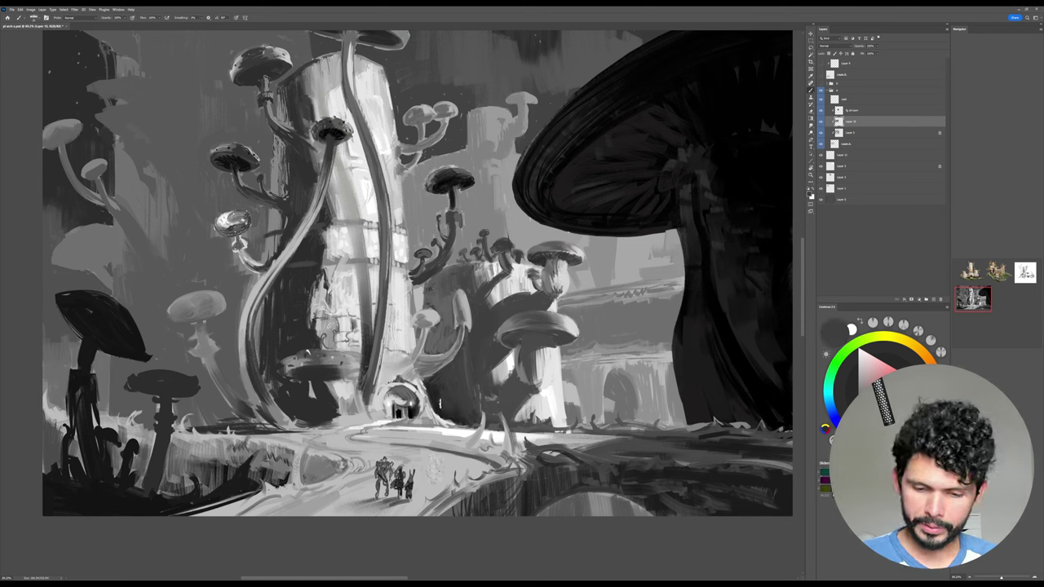
pyautogui.keyDown('alt'); pyautogui.click(439, 398); pyautogui.keyUp('alt')
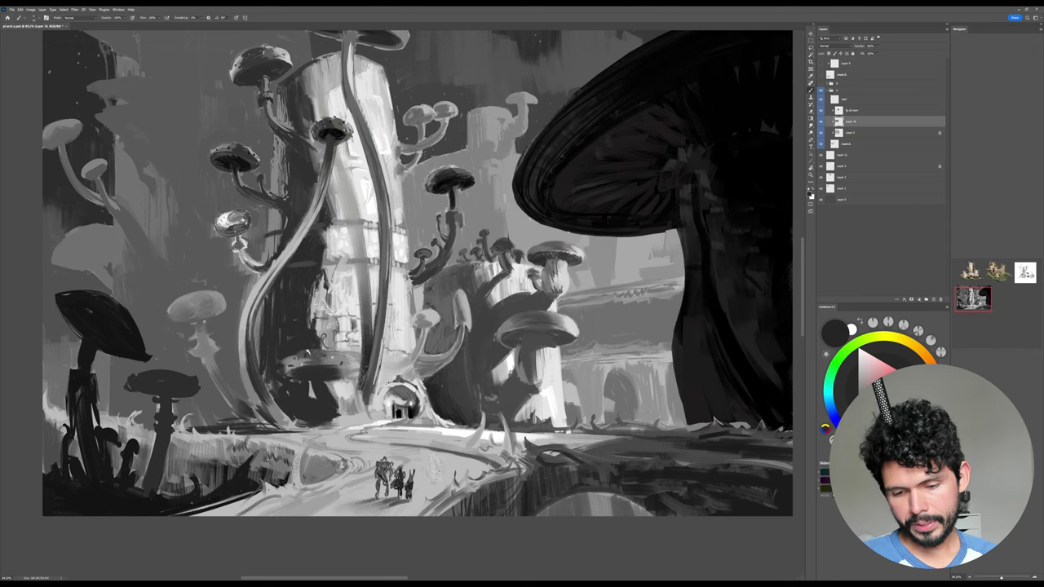
pyautogui.keyDown('alt'); pyautogui.click(504, 357); pyautogui.keyUp('alt')
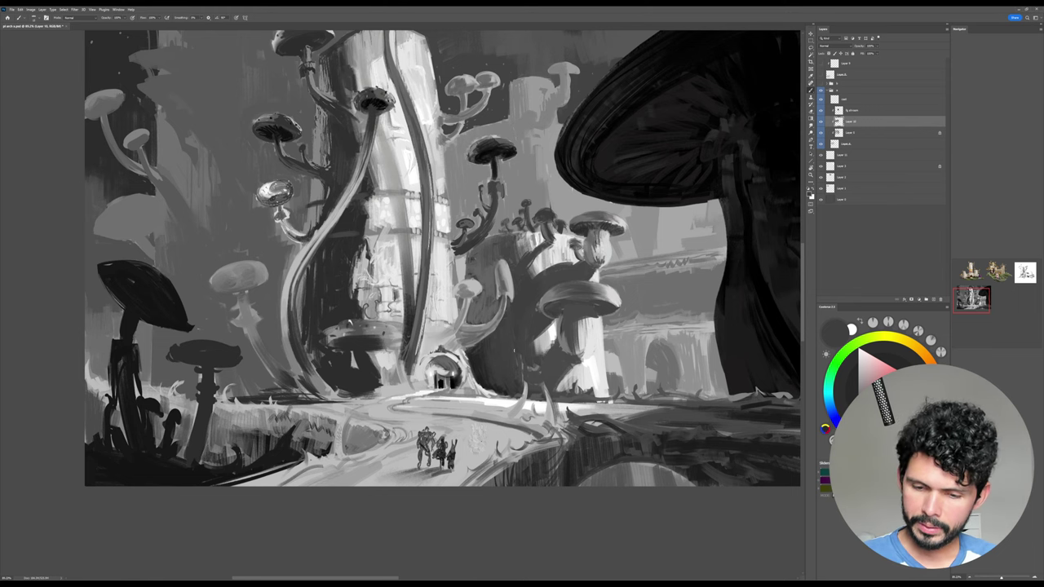
# Compare the scene with and without the current painting layer by toggling the layer's visibility.
pyautogui.click(821, 121)
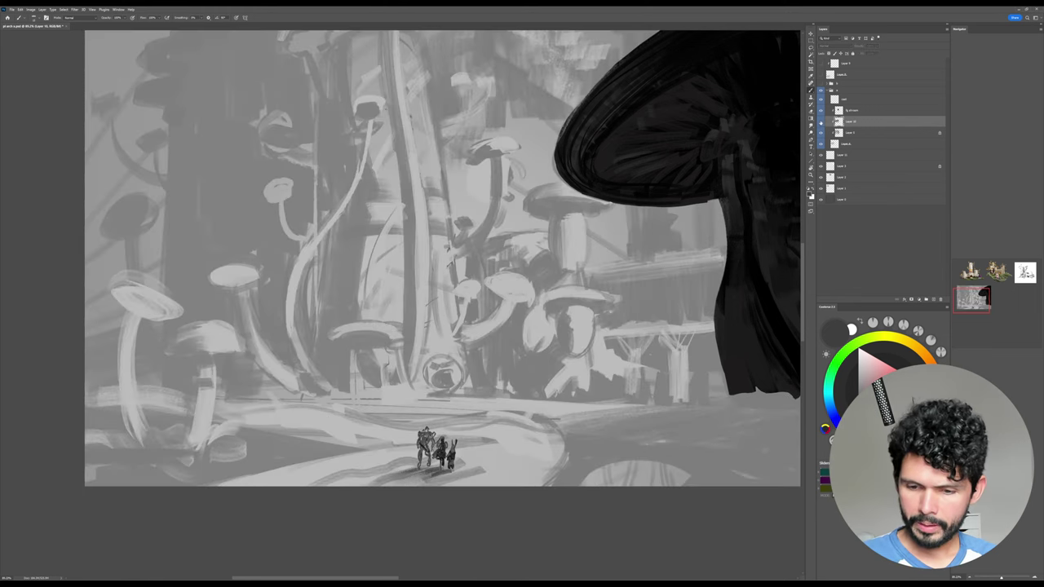
pyautogui.click(821, 121)
pyautogui.click(821, 121)
pyautogui.click(821, 121)
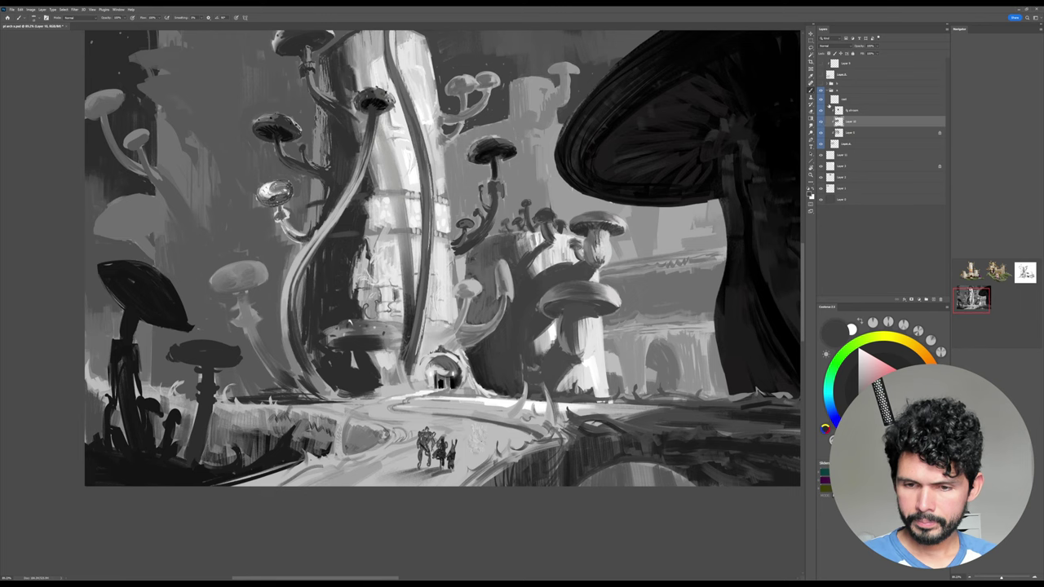
# Darken the upper stem and collar of the dark mushroom between the tower and the stump with a sampled near-black grey.
pyautogui.moveTo(494, 161); pyautogui.dragTo(526, 163)
pyautogui.keyDown('alt'); pyautogui.click(495, 184); pyautogui.keyUp('alt')
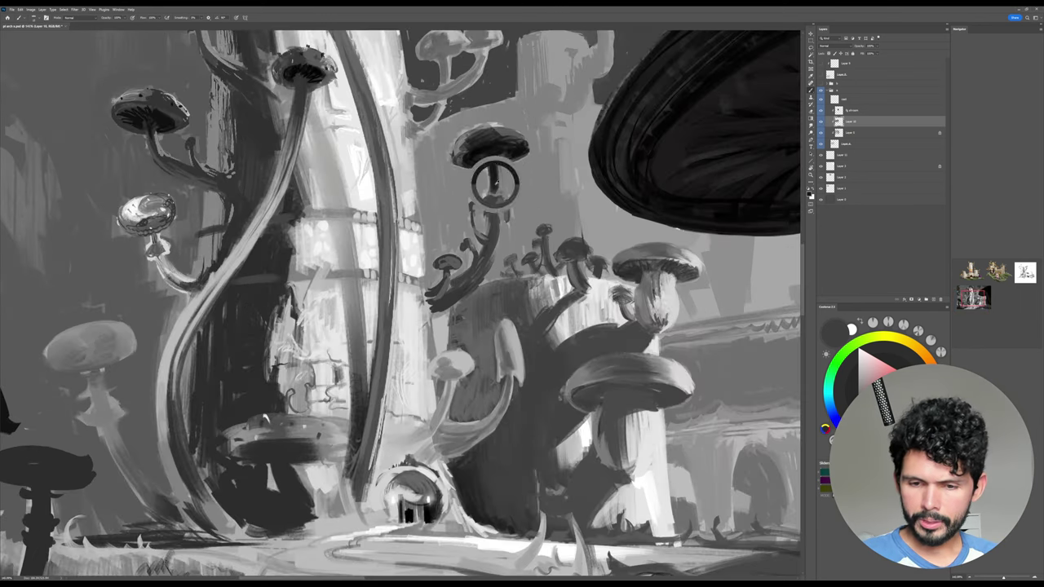
pyautogui.moveTo(482, 204)
pyautogui.mouseDown()
pyautogui.moveTo(503, 209)
pyautogui.moveTo(488, 234)
pyautogui.mouseUp()
pyautogui.moveTo(494, 212); pyautogui.dragTo(494, 234)
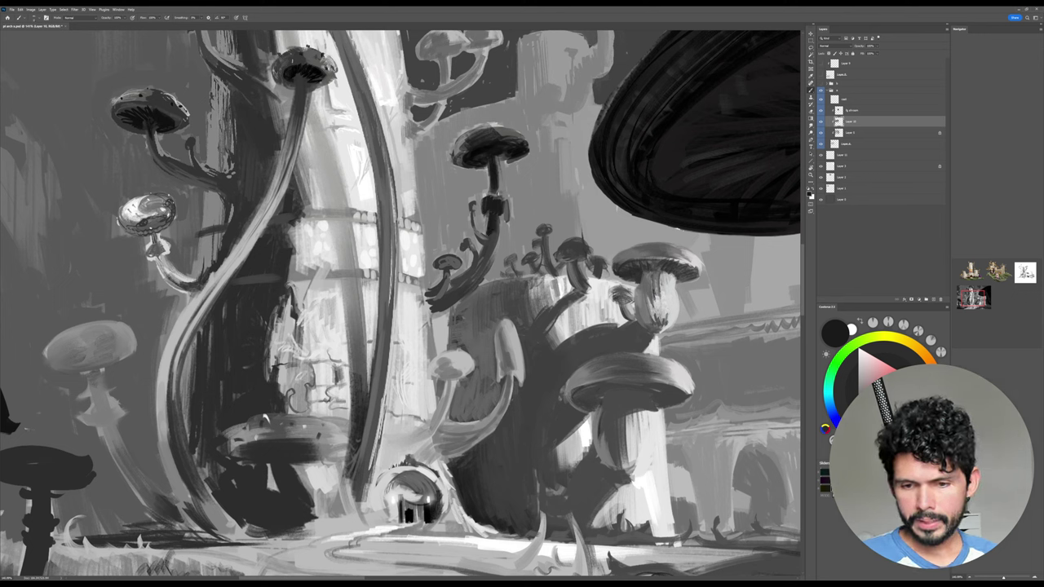
pyautogui.moveTo(498, 181); pyautogui.dragTo(500, 195)
# Repaint the top and rim of the dark mushroom's cap in sampled dark and mid greys, using a larger brush.
pyautogui.keyDown('alt'); pyautogui.click(505, 135); pyautogui.keyUp('alt')
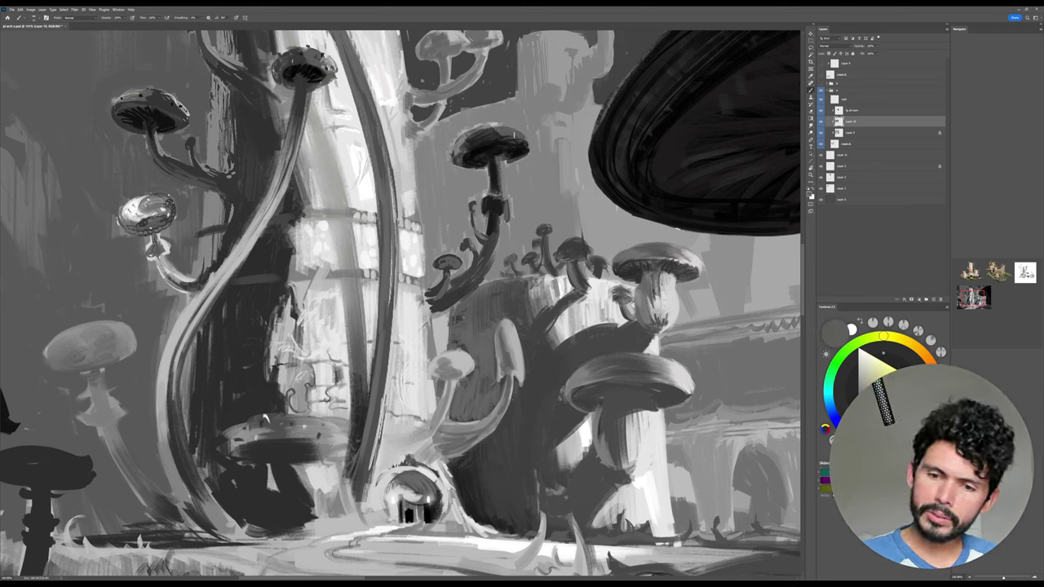
pyautogui.moveTo(495, 126)
pyautogui.mouseDown()
pyautogui.moveTo(527, 141)
pyautogui.moveTo(483, 127)
pyautogui.moveTo(509, 137)
pyautogui.moveTo(496, 131)
pyautogui.moveTo(506, 127)
pyautogui.moveTo(455, 158)
pyautogui.moveTo(478, 142)
pyautogui.moveTo(461, 163)
pyautogui.moveTo(517, 156)
pyautogui.moveTo(517, 134)
pyautogui.moveTo(453, 161)
pyautogui.mouseUp()
pyautogui.keyDown('alt'); pyautogui.click(494, 133); pyautogui.keyUp('alt')
pyautogui.keyDown('alt'); pyautogui.click(511, 133); pyautogui.keyUp('alt')
pyautogui.keyDown('alt'); pyautogui.click(461, 146); pyautogui.keyUp('alt')
pyautogui.keyDown('alt'); pyautogui.click(486, 141); pyautogui.keyUp('alt')
pyautogui.press(']')
pyautogui.press(']')
pyautogui.keyDown('alt'); pyautogui.click(494, 132); pyautogui.keyUp('alt')
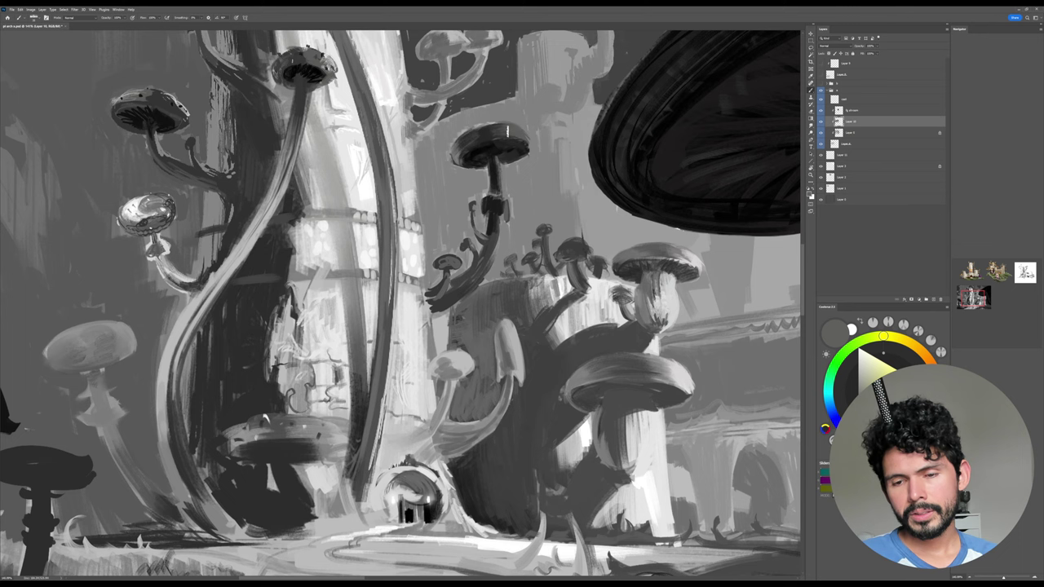
pyautogui.keyDown('alt'); pyautogui.click(473, 124); pyautogui.keyUp('alt')
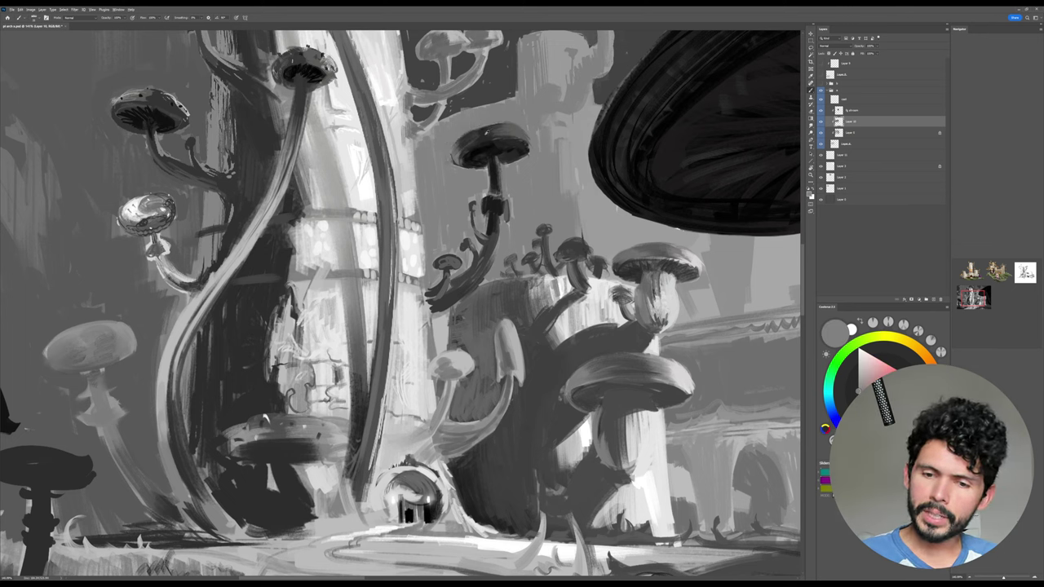
pyautogui.keyDown('alt'); pyautogui.click(488, 130); pyautogui.keyUp('alt')
# Darken the curved lower stem of the dark mushroom down towards the tower.
pyautogui.moveTo(677, 229); pyautogui.dragTo(700, 238)
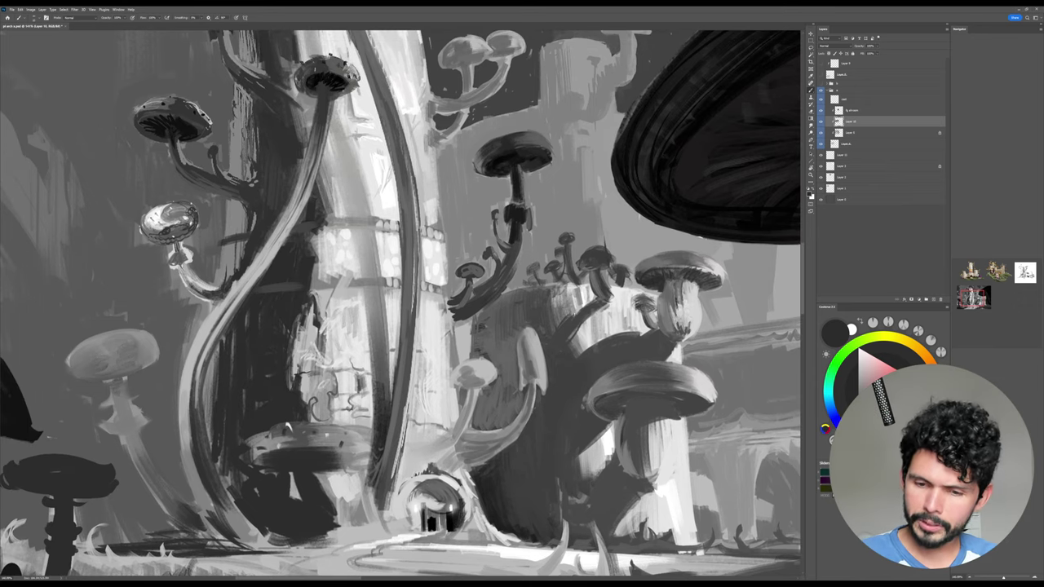
pyautogui.moveTo(514, 237); pyautogui.dragTo(505, 265)
pyautogui.keyDown('alt'); pyautogui.click(515, 228); pyautogui.keyUp('alt')
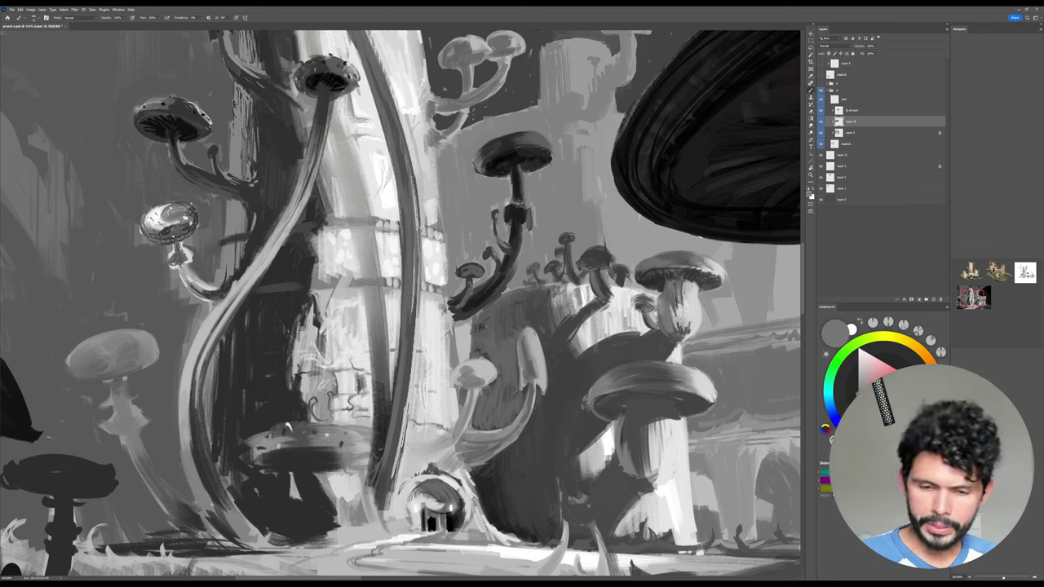
# Touch up the tower's lit edge with near-white and shade the junction below the pale mushroom pair in mid grey.
pyautogui.keyDown('alt'); pyautogui.click(440, 274); pyautogui.keyUp('alt')
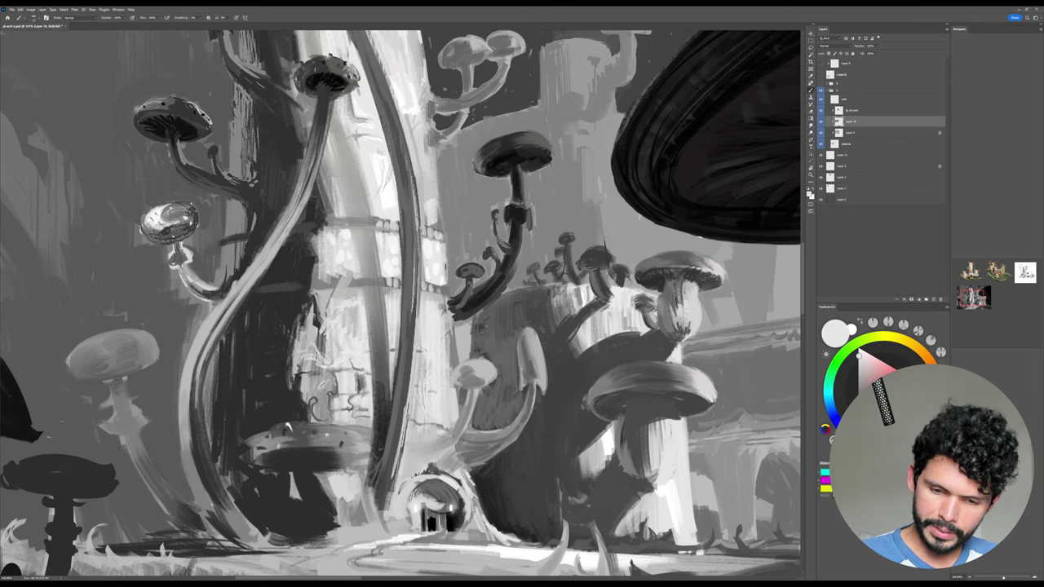
pyautogui.moveTo(446, 284)
pyautogui.mouseDown()
pyautogui.moveTo(440, 205)
pyautogui.moveTo(448, 278)
pyautogui.mouseUp()
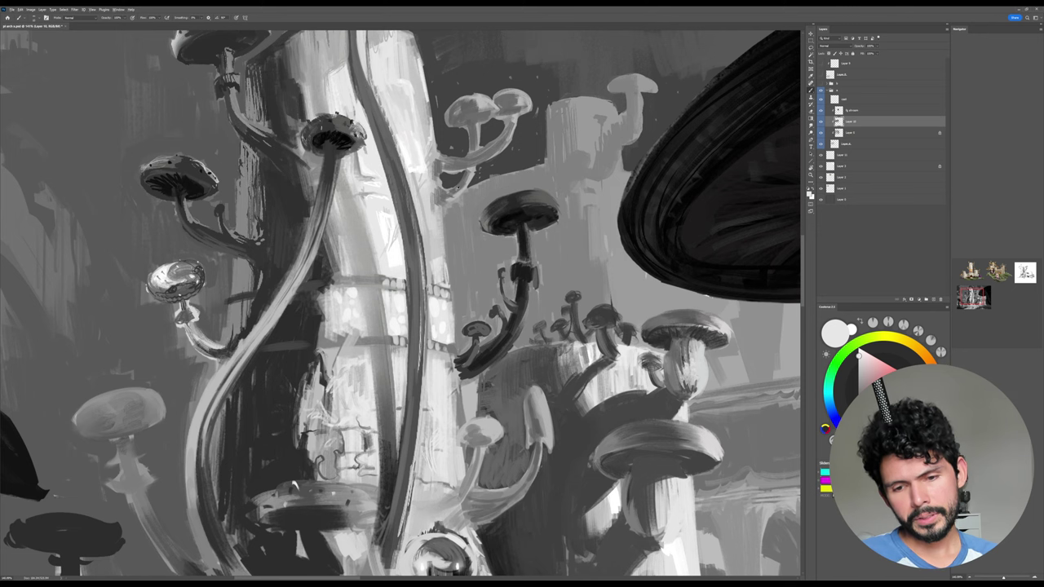
pyautogui.keyDown('alt'); pyautogui.click(458, 188); pyautogui.keyUp('alt')
pyautogui.moveTo(433, 198); pyautogui.dragTo(422, 230)
pyautogui.moveTo(434, 163); pyautogui.dragTo(431, 186)
pyautogui.moveTo(432, 164); pyautogui.dragTo(415, 195)
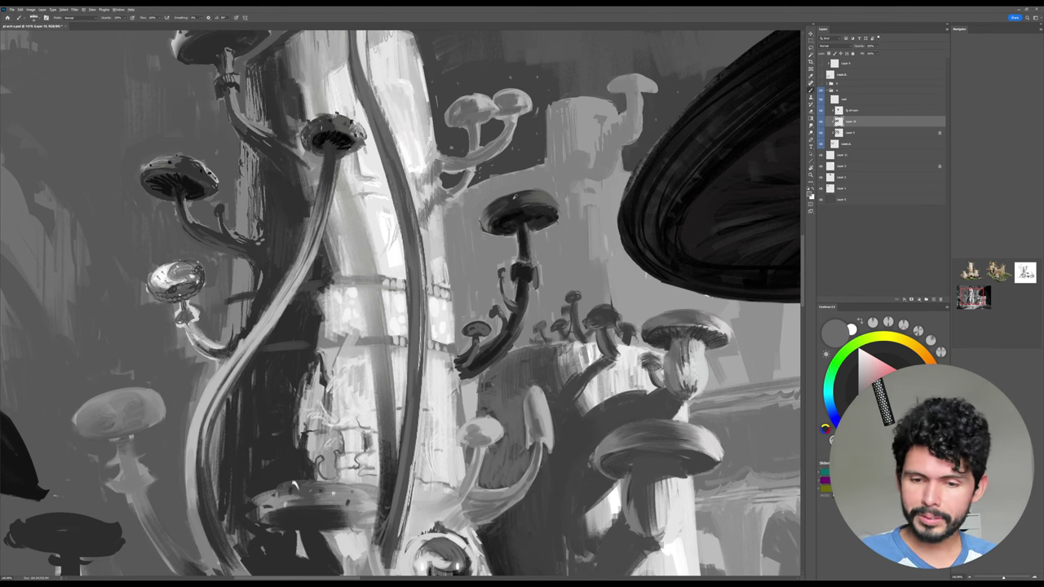
# Refine the dark mushroom's cap, collar and curved stem with small touches of sampled dark and mid greys.
pyautogui.keyDown('alt'); pyautogui.click(514, 196); pyautogui.keyUp('alt')
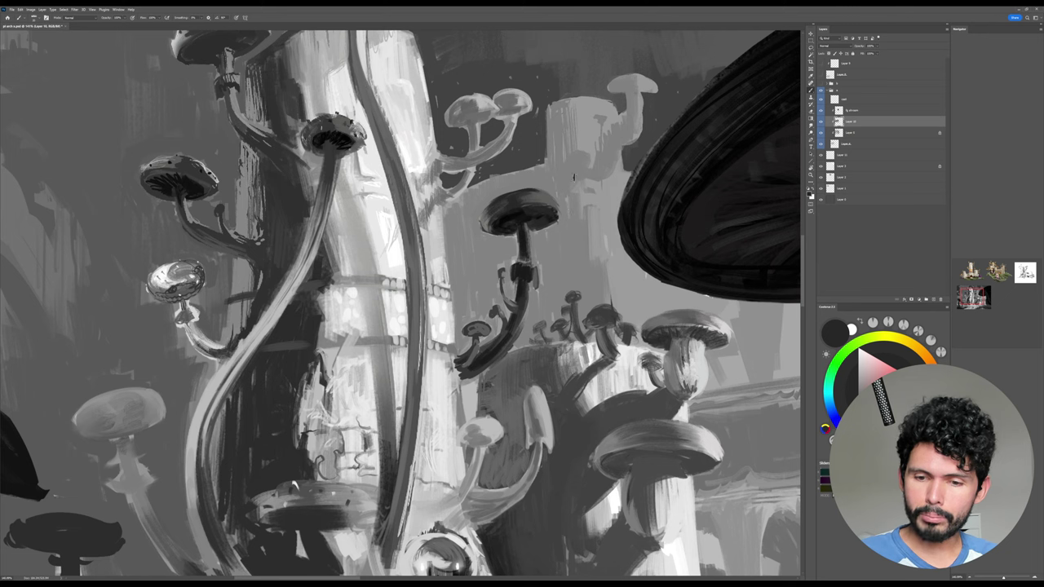
pyautogui.keyDown('alt'); pyautogui.click(554, 203); pyautogui.keyUp('alt')
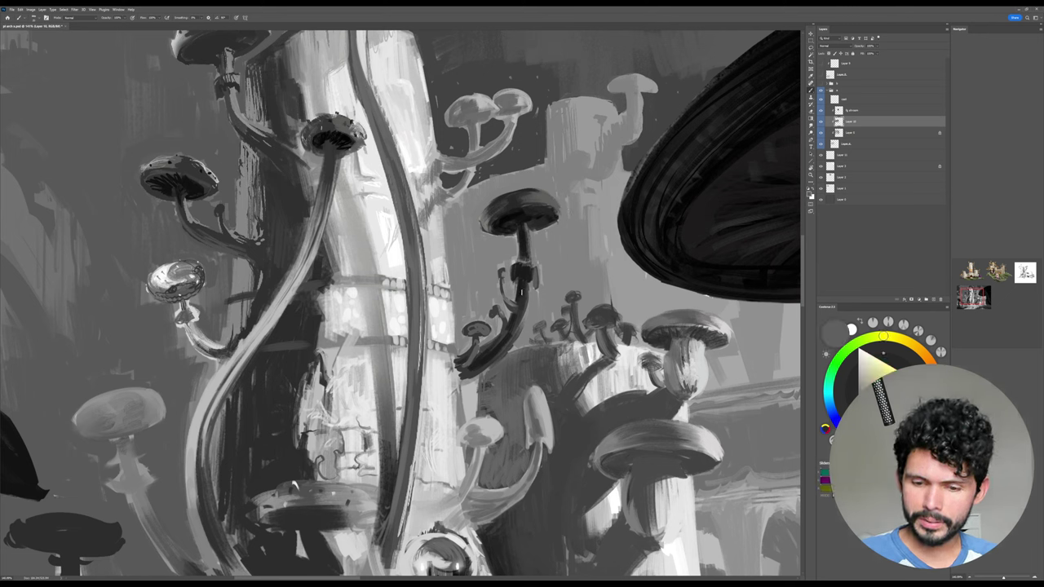
pyautogui.keyDown('alt'); pyautogui.click(520, 333); pyautogui.keyUp('alt')
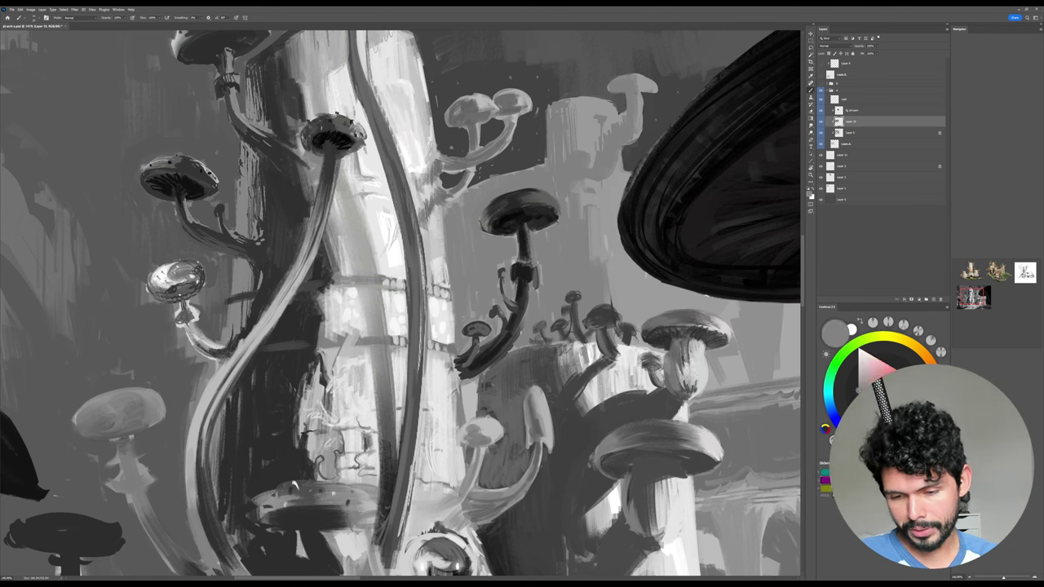
pyautogui.keyDown('alt'); pyautogui.click(504, 351); pyautogui.keyUp('alt')
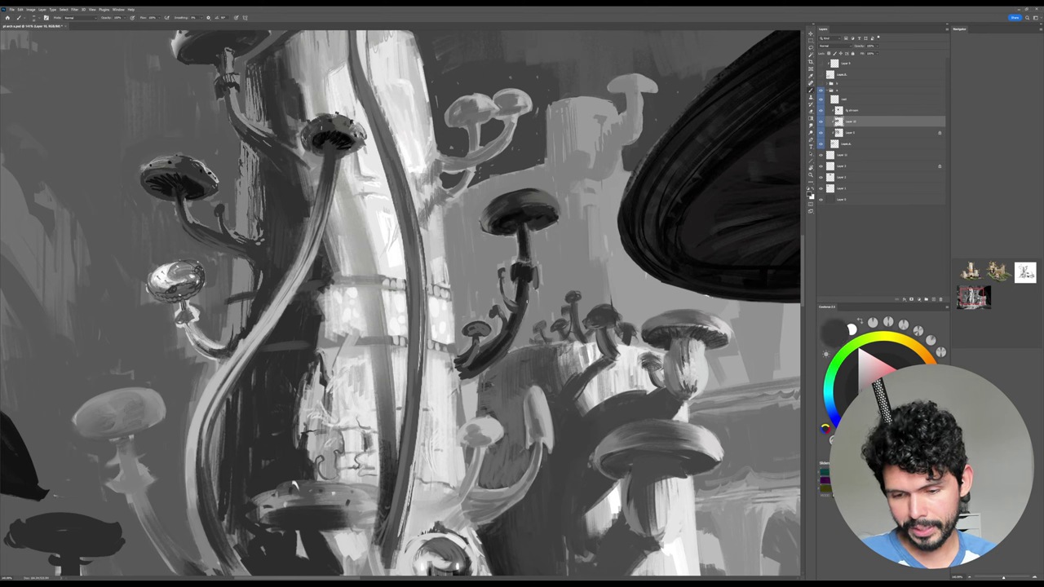
pyautogui.moveTo(527, 292)
pyautogui.mouseDown()
pyautogui.moveTo(515, 343)
pyautogui.moveTo(529, 300)
pyautogui.mouseUp()
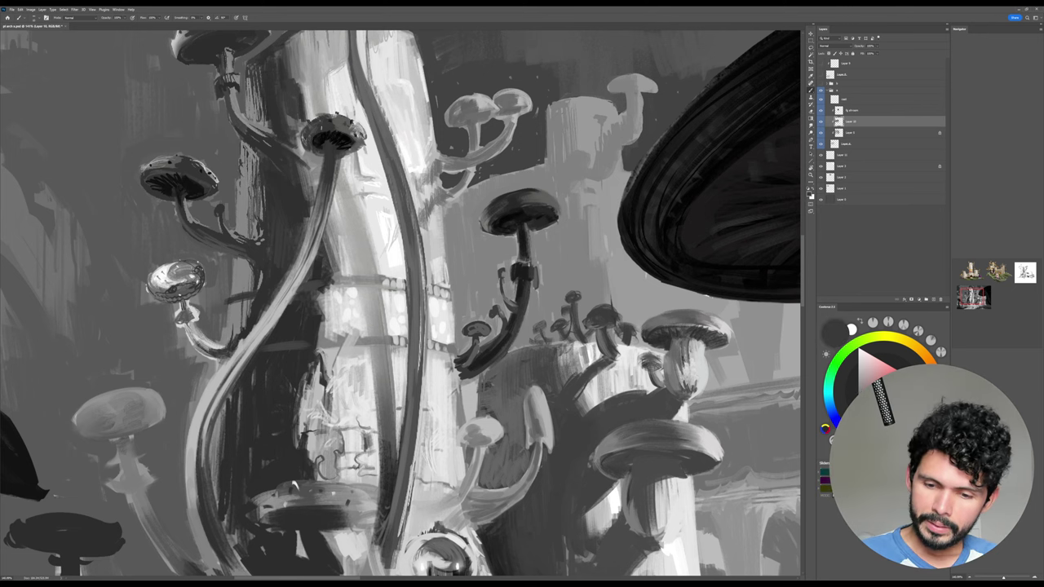
pyautogui.keyDown('alt'); pyautogui.click(529, 271); pyautogui.keyUp('alt')
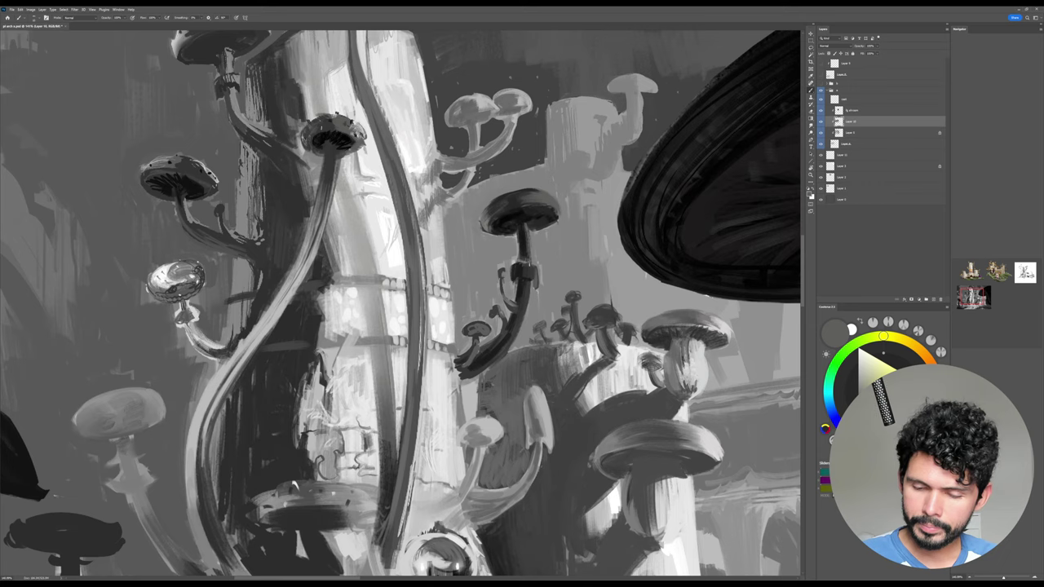
# Fill in the small side mushrooms on the dark mushroom's stem with a sampled near-black grey and save the file.
pyautogui.moveTo(555, 277); pyautogui.dragTo(559, 250)
pyautogui.keyDown('alt'); pyautogui.click(498, 320); pyautogui.keyUp('alt')
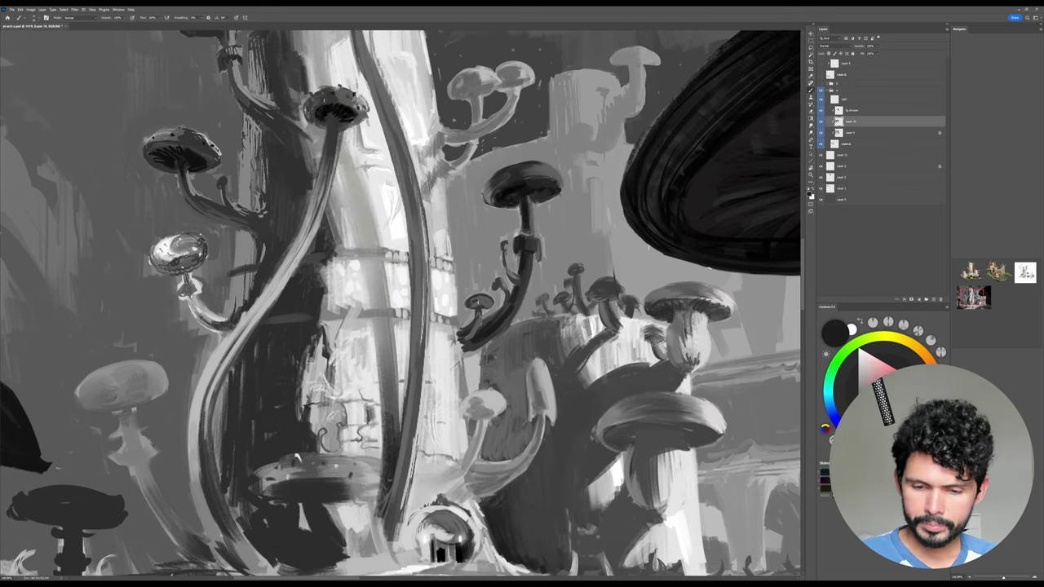
pyautogui.moveTo(474, 305); pyautogui.dragTo(471, 332)
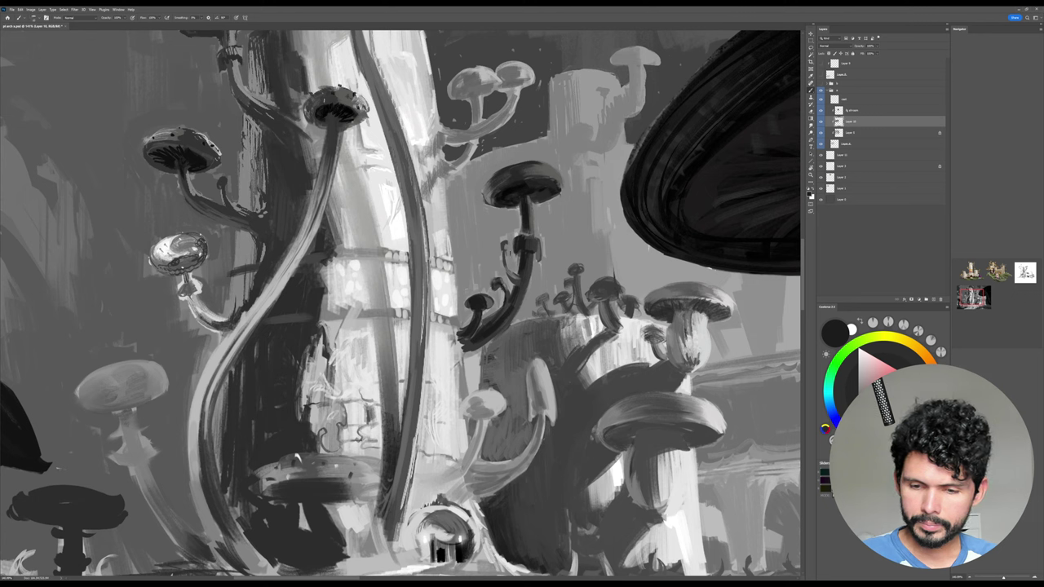
pyautogui.moveTo(499, 246); pyautogui.dragTo(516, 279)
pyautogui.keyDown('alt'); pyautogui.click(526, 262); pyautogui.keyUp('alt')
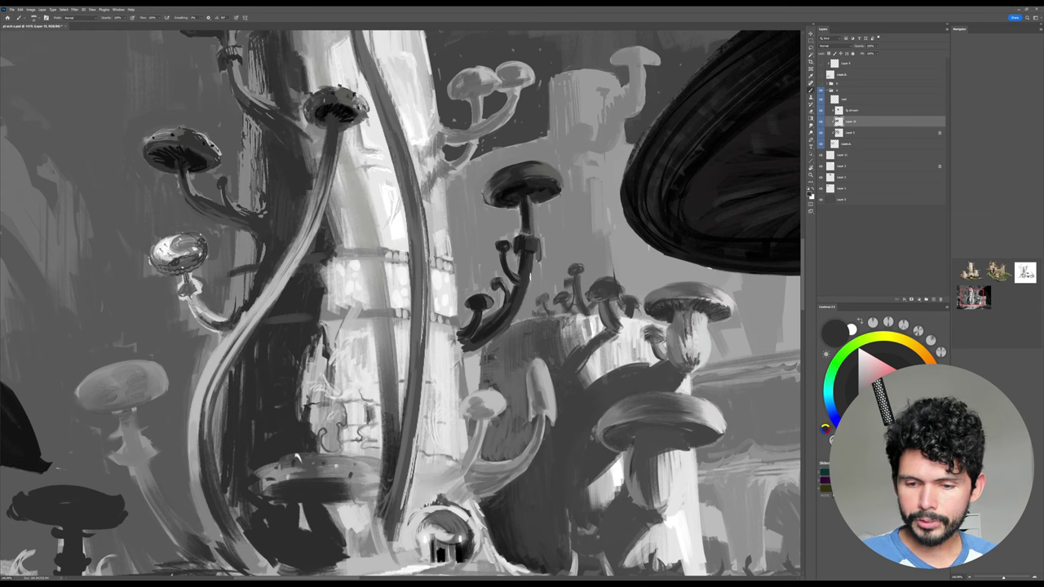
pyautogui.hotkey('ctrl', 's')
# Tidy the curved stem just below the dark mushroom's collar with sampled dark greys.
pyautogui.moveTo(692, 280); pyautogui.dragTo(677, 289)
pyautogui.scroll(4, 681, 283)
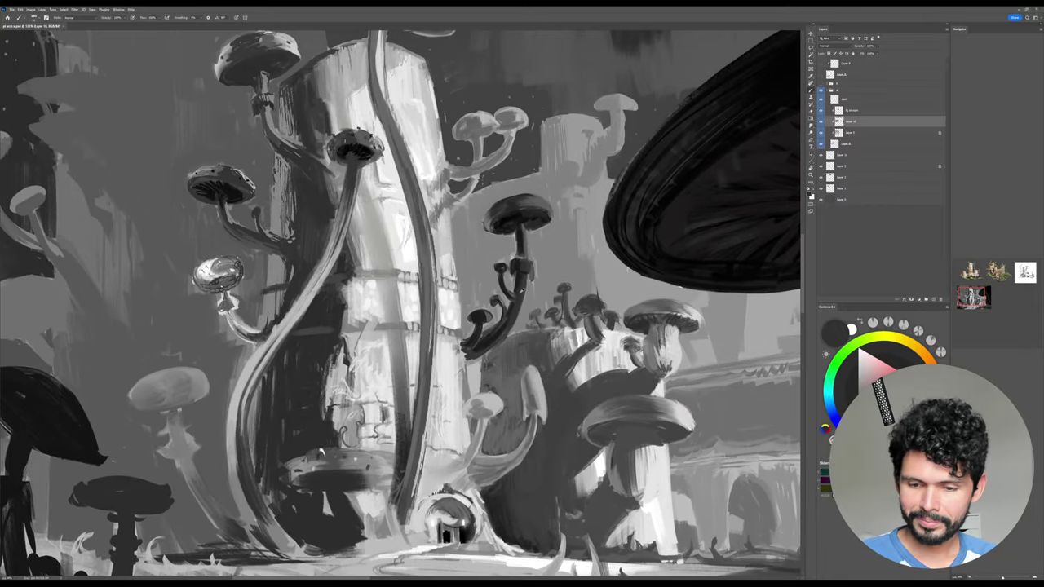
pyautogui.keyDown('alt'); pyautogui.click(533, 287); pyautogui.keyUp('alt')
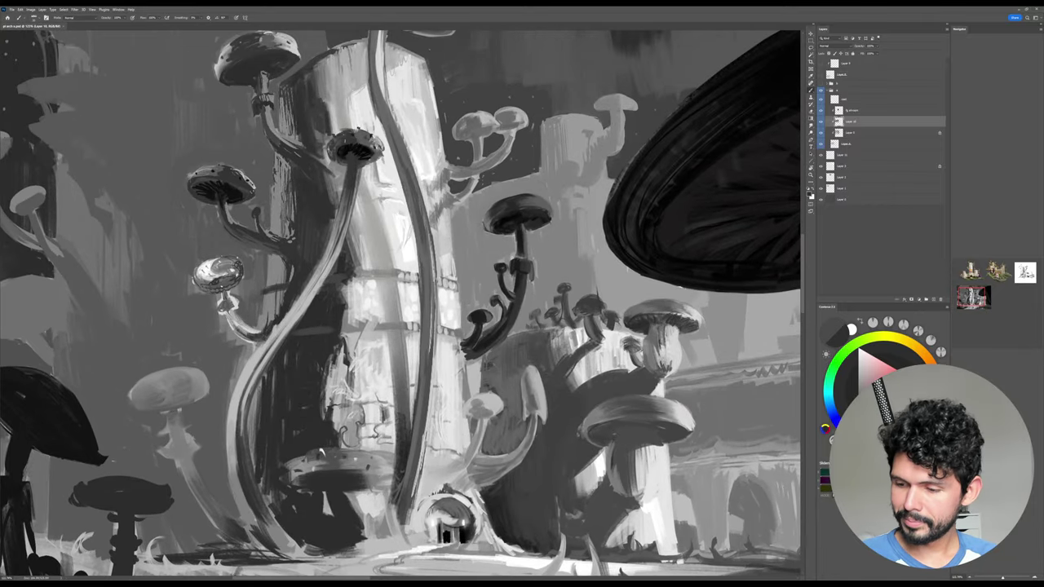
pyautogui.keyDown('alt'); pyautogui.click(531, 274); pyautogui.keyUp('alt')
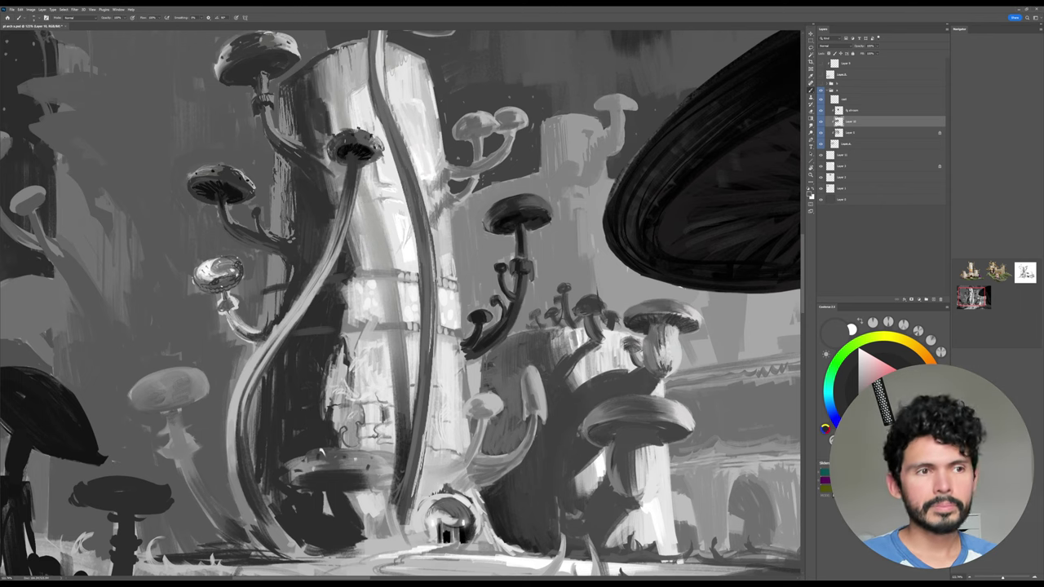
# Shade the lowest small side mushroom's cap and define the branching stems beneath it with sampled dark greys.
pyautogui.moveTo(557, 310); pyautogui.dragTo(558, 294)
pyautogui.scroll(-1, 400, 302)
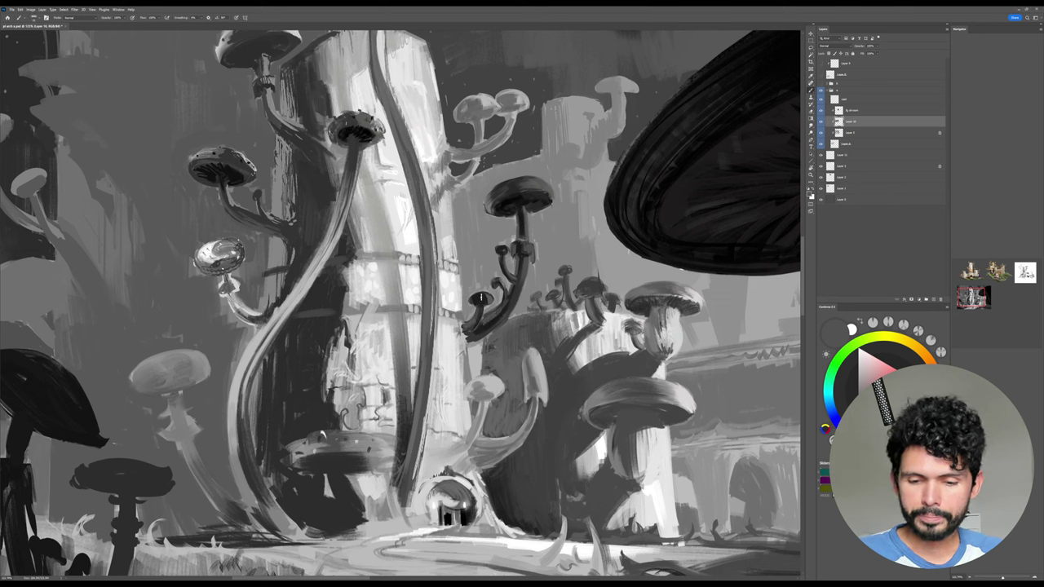
pyautogui.keyDown('alt'); pyautogui.click(481, 296); pyautogui.keyUp('alt')
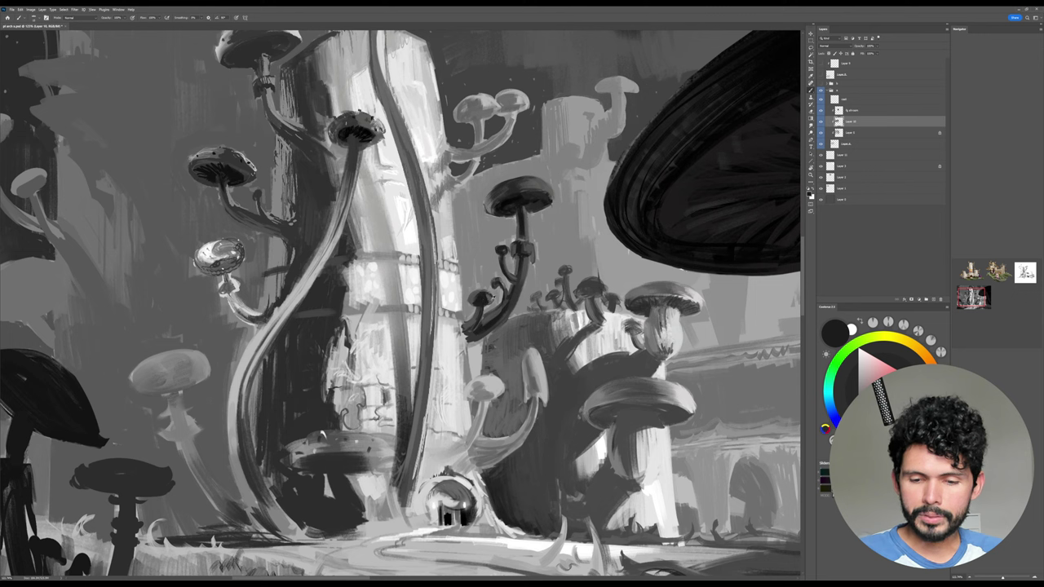
pyautogui.keyDown('alt'); pyautogui.click(486, 295); pyautogui.keyUp('alt')
pyautogui.keyDown('alt'); pyautogui.click(484, 298); pyautogui.keyUp('alt')
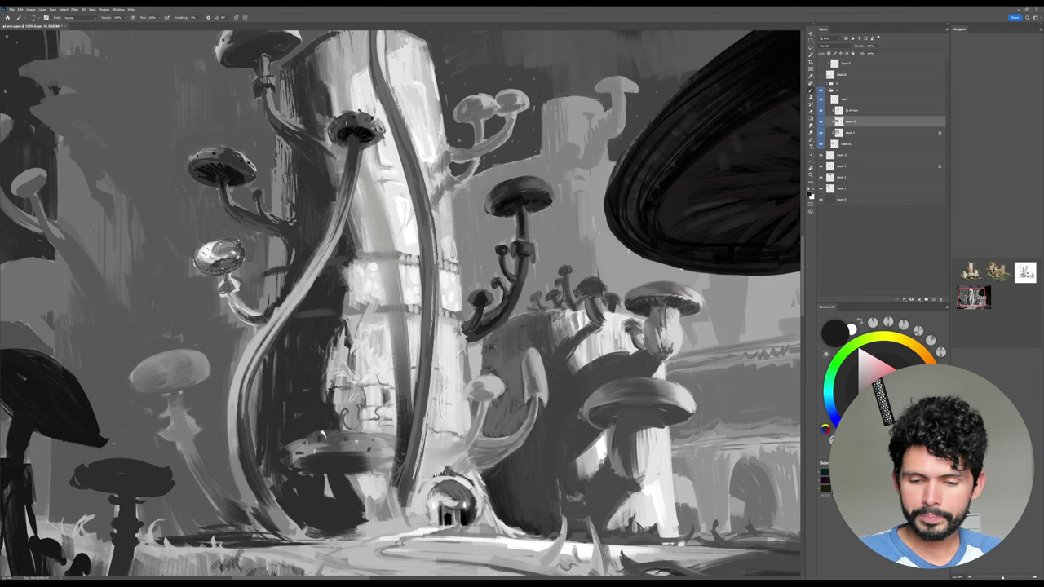
pyautogui.moveTo(501, 308); pyautogui.dragTo(476, 331)
pyautogui.keyDown('alt'); pyautogui.click(490, 349); pyautogui.keyUp('alt')
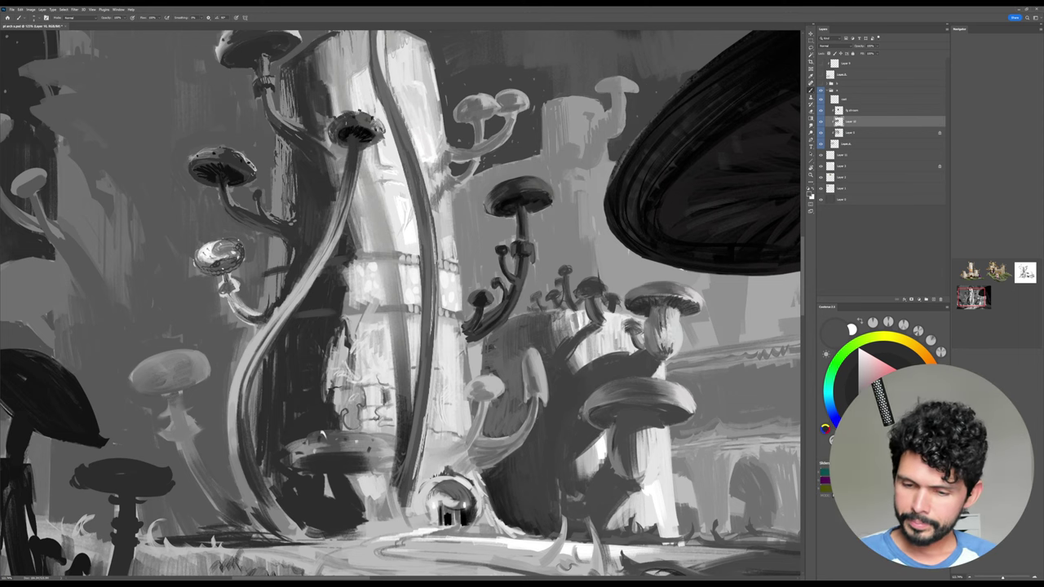
# Add a new layer at the top of the open layer group and choose the standard hard round brush.
pyautogui.moveTo(324, 434); pyautogui.dragTo(321, 421)
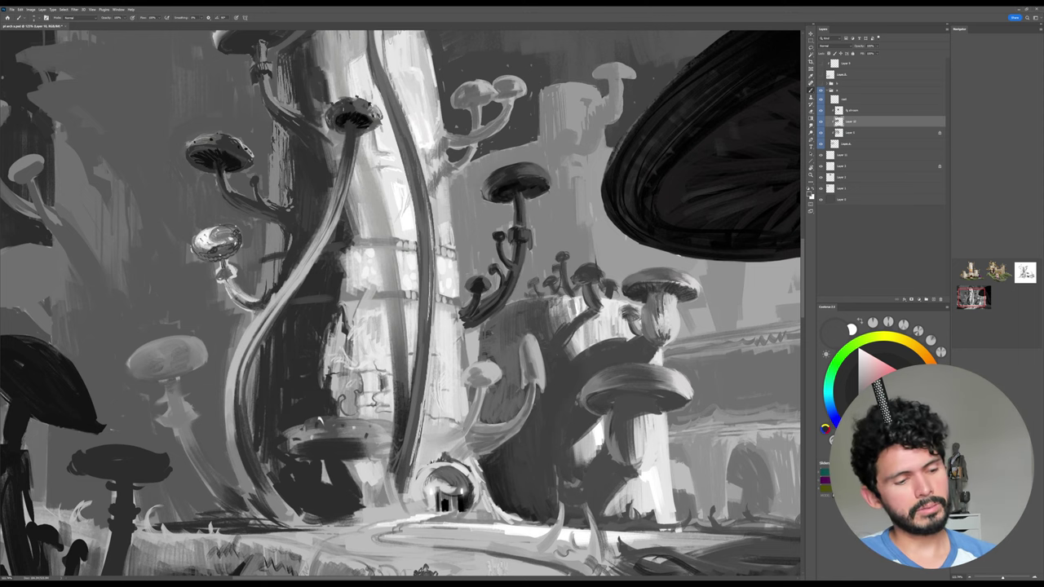
pyautogui.click(850, 93)
pyautogui.hotkey('ctrl', 'alt', 'shift', 'n')
pyautogui.rightClick(589, 251)
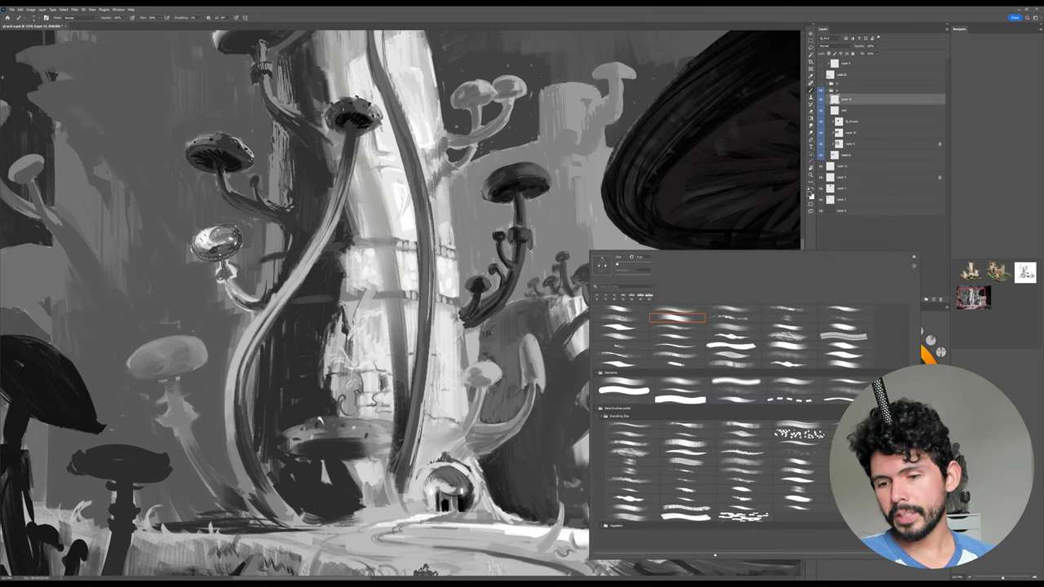
pyautogui.click(644, 391)
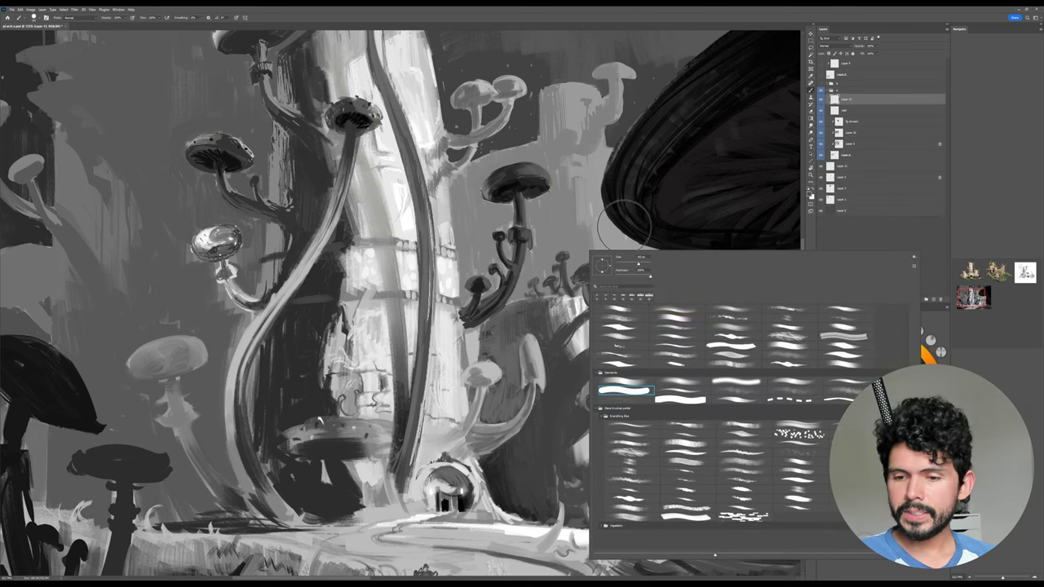
pyautogui.click(605, 176)
# Paint a small olive-green leaf-shaped mark on the plain grey background beside the tower's mushrooms, using a reduced hard round brush.
pyautogui.moveTo(359, 135); pyautogui.dragTo(507, 228)
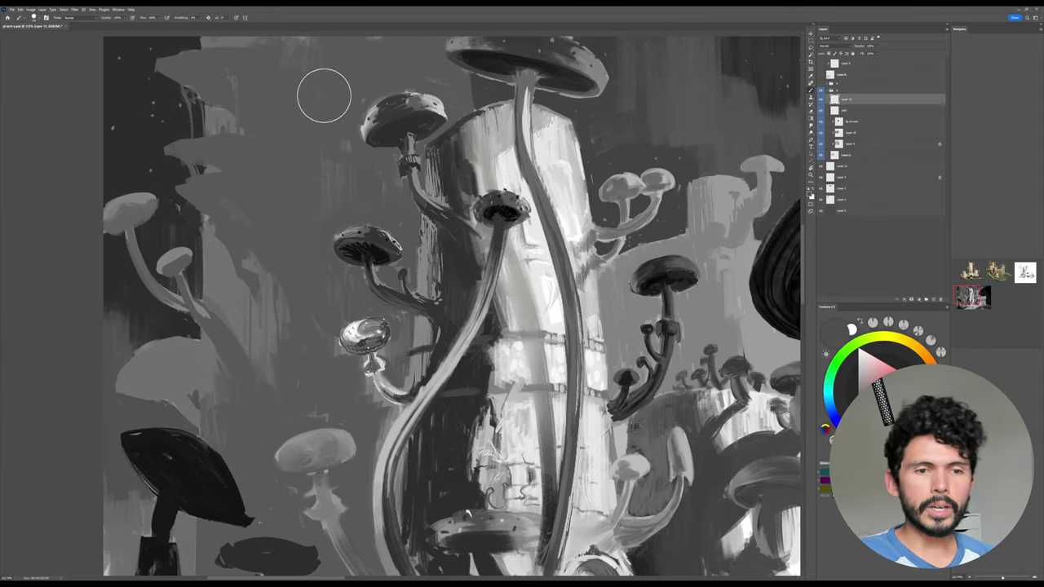
pyautogui.press('z')
pyautogui.click(303, 197)
pyautogui.press('b')
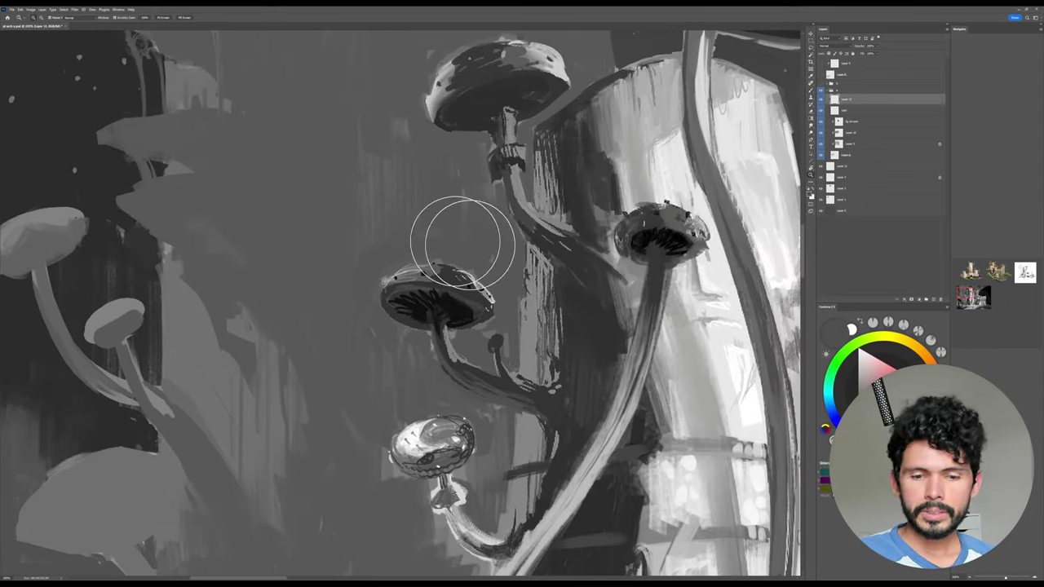
pyautogui.click(871, 385)
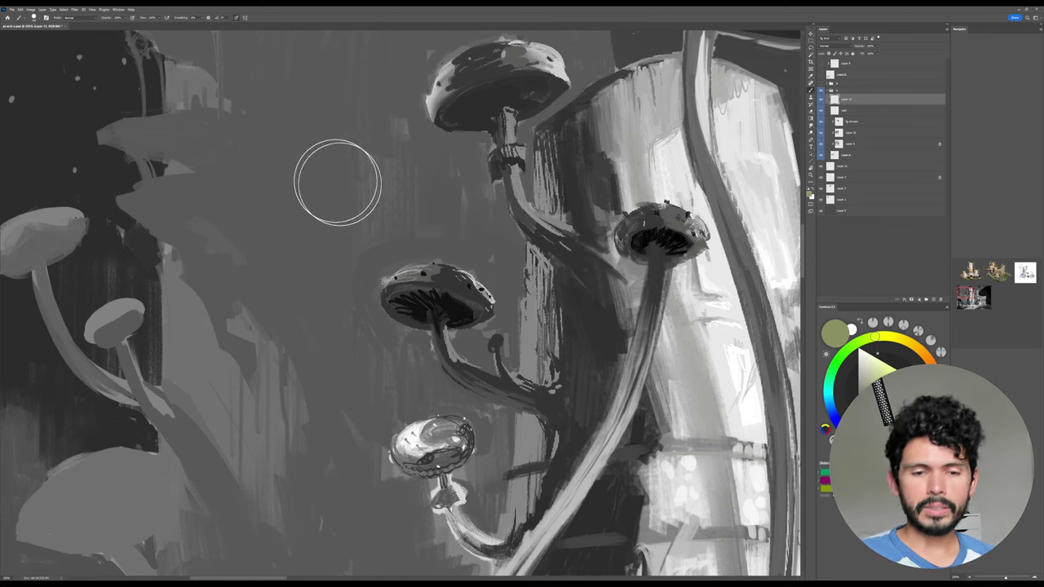
pyautogui.press('[')
pyautogui.press('[')
pyautogui.press('[')
pyautogui.press('[')
pyautogui.press('[')
pyautogui.press('[')
pyautogui.moveTo(313, 157); pyautogui.dragTo(322, 174)
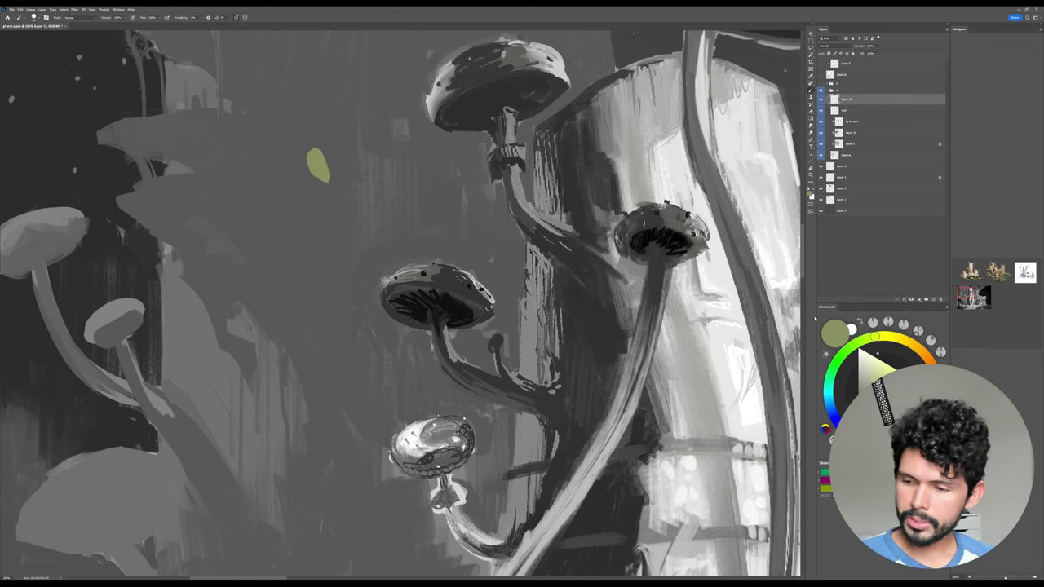
# Paint teal-green and dark green test dabs against the olive-green mark on the plain grey background.
pyautogui.moveTo(873, 336); pyautogui.dragTo(830, 380)
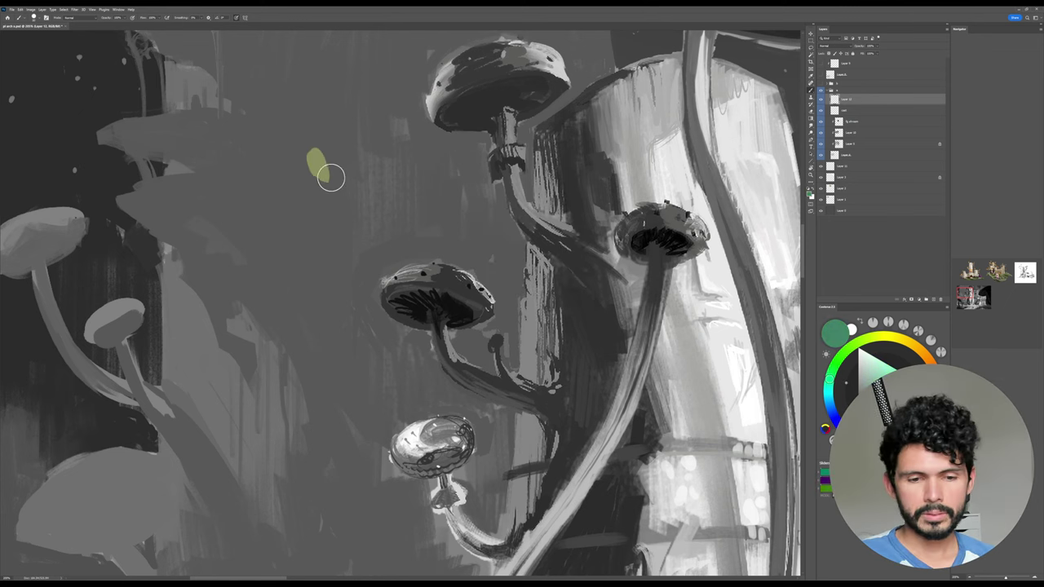
pyautogui.moveTo(329, 172); pyautogui.dragTo(331, 193)
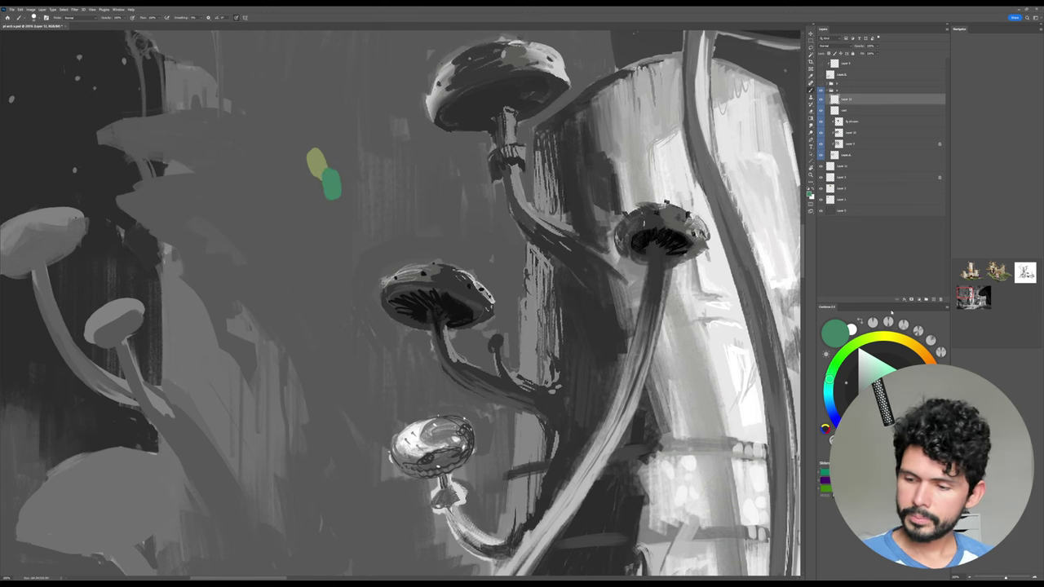
pyautogui.press('d')
pyautogui.click(331, 154)
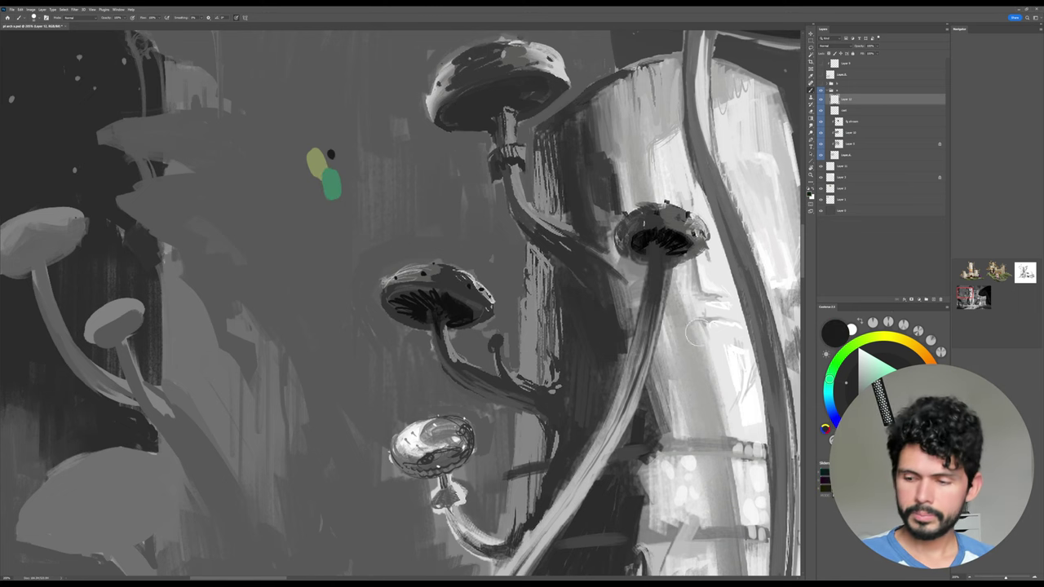
pyautogui.moveTo(861, 429); pyautogui.dragTo(866, 422)
pyautogui.moveTo(329, 167)
pyautogui.mouseDown()
pyautogui.moveTo(328, 142)
pyautogui.moveTo(330, 162)
pyautogui.mouseUp()
# Add saturated and lighter purple test dabs beside the green ones.
pyautogui.click(909, 442)
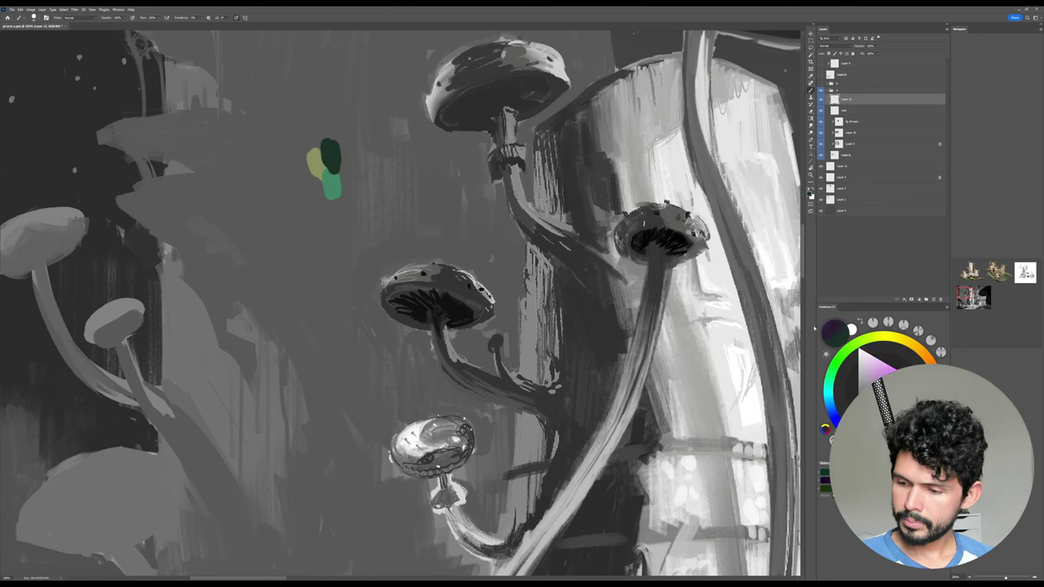
pyautogui.moveTo(874, 422); pyautogui.dragTo(889, 416)
pyautogui.moveTo(341, 163)
pyautogui.mouseDown()
pyautogui.moveTo(352, 188)
pyautogui.moveTo(350, 164)
pyautogui.mouseUp()
pyautogui.keyDown('alt'); pyautogui.click(346, 161); pyautogui.keyUp('alt')
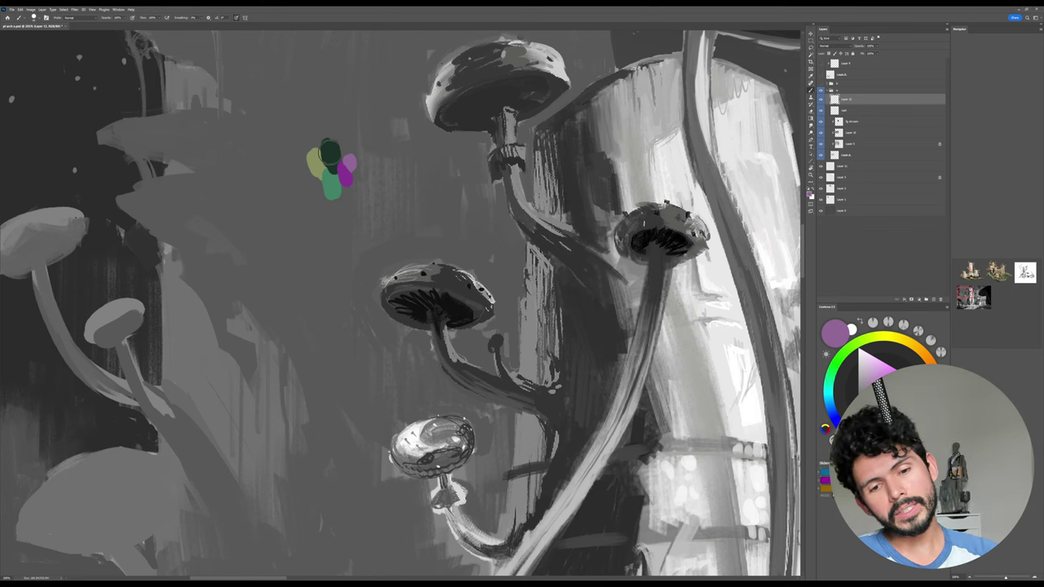
# Lasso the purple dabs to shift them slightly away from the greens, and clear the colour test marks.
pyautogui.press('l')
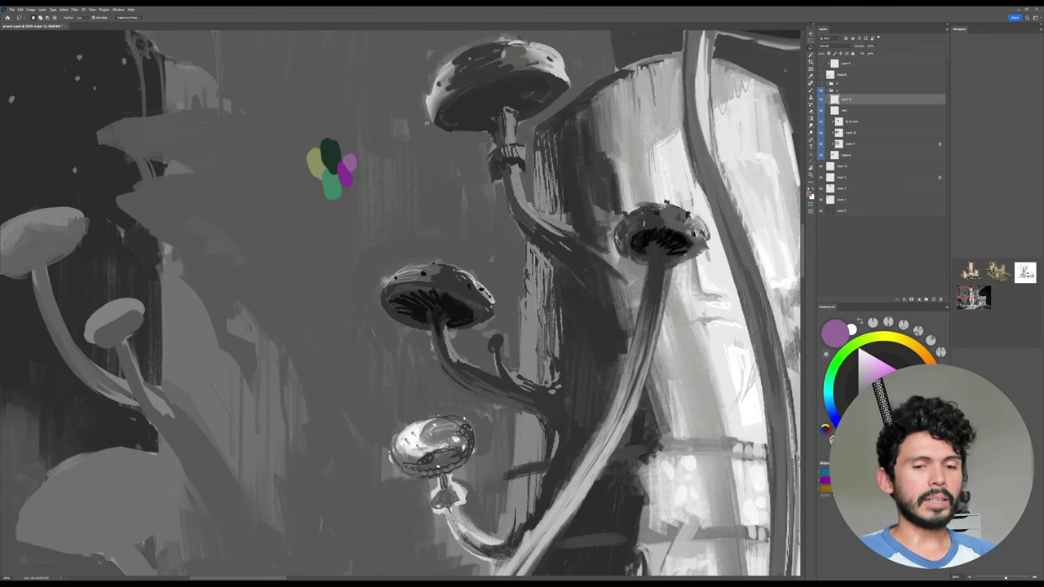
pyautogui.moveTo(354, 154); pyautogui.dragTo(358, 157)
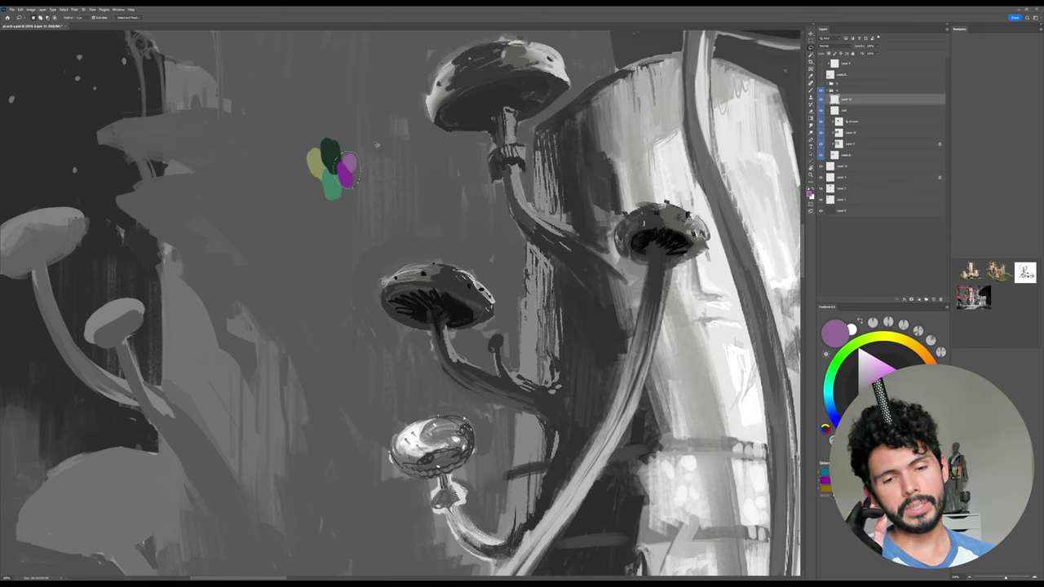
pyautogui.press('v')
pyautogui.moveTo(356, 171); pyautogui.dragTo(362, 167)
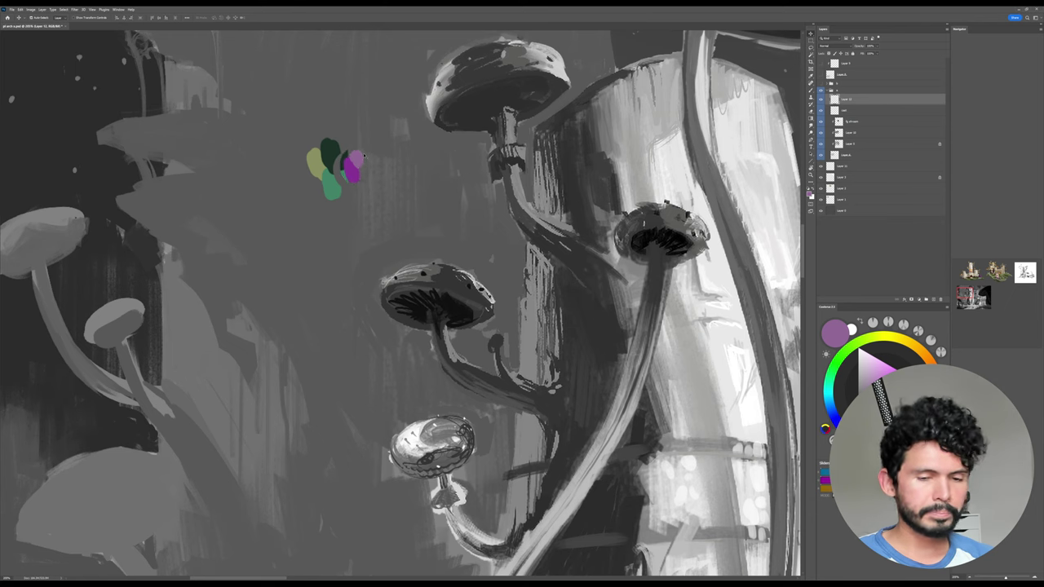
pyautogui.press('b')
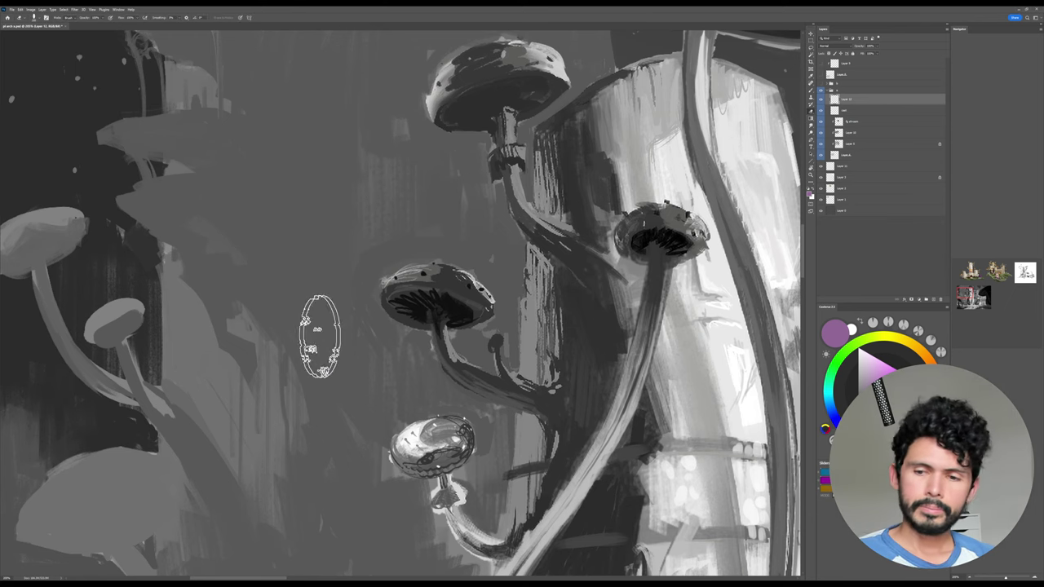
# Identify the layer holding the main tower's shadow area by picking it and toggling its visibility.
pyautogui.moveTo(618, 351); pyautogui.dragTo(565, 193)
pyautogui.moveTo(673, 295); pyautogui.dragTo(622, 297)
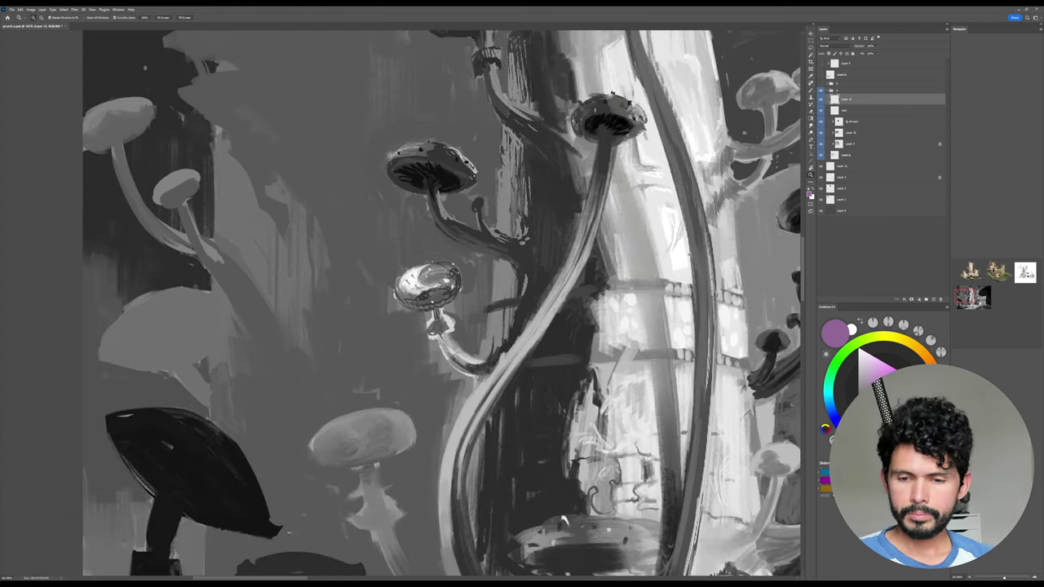
pyautogui.press('v')
pyautogui.click(582, 336)
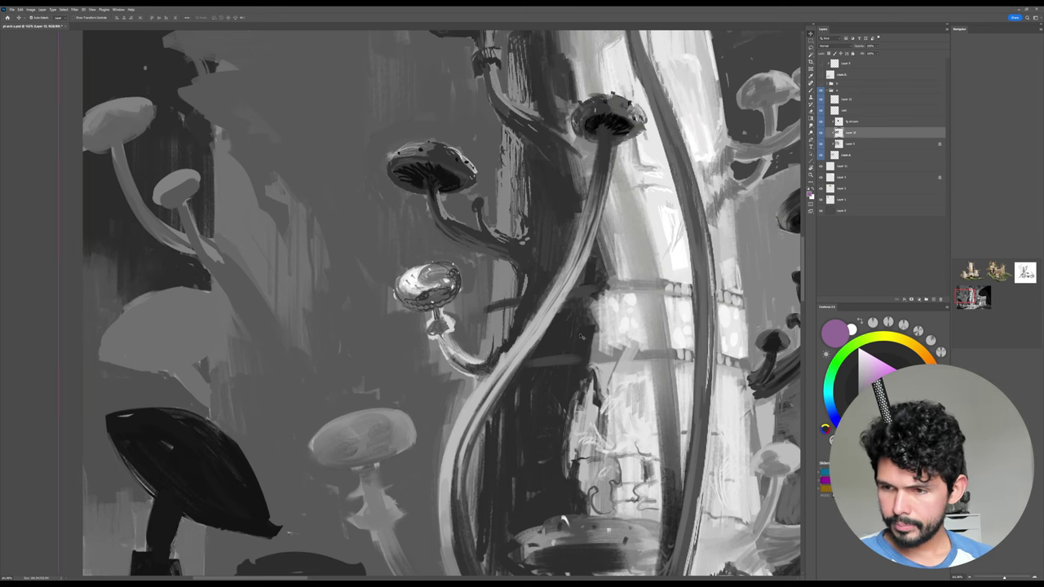
pyautogui.click(820, 132)
pyautogui.click(821, 133)
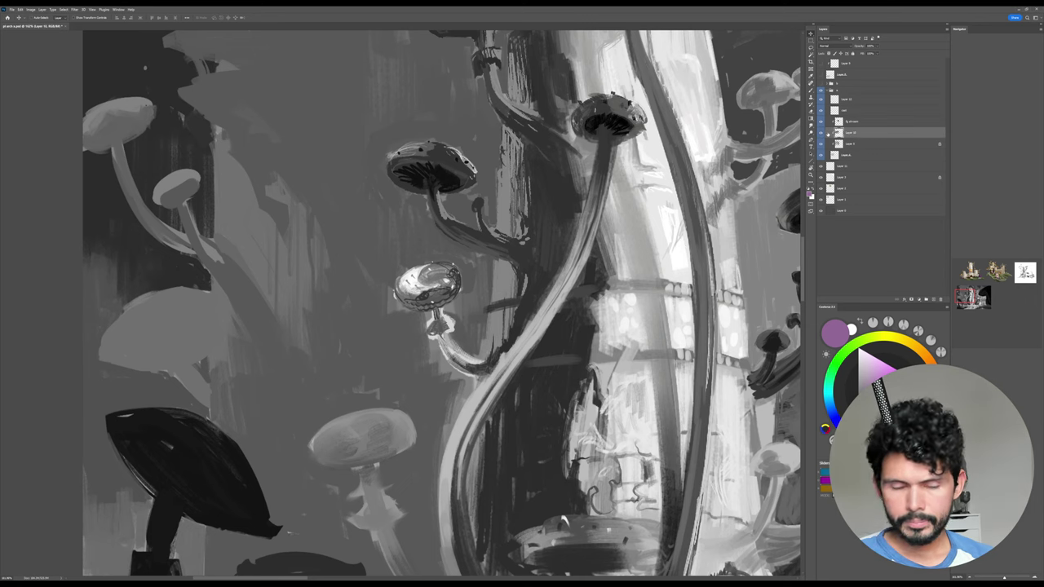
# Choose a narrow textured brush and make the clipped mushroom layer directly above the tower shadow layer active.
pyautogui.press('b')
pyautogui.rightClick(483, 277)
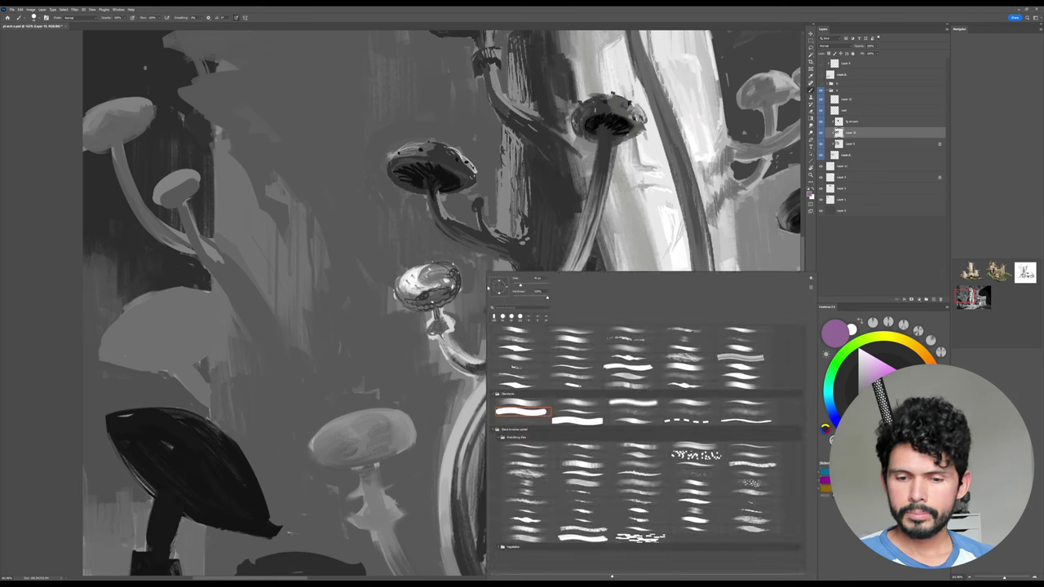
pyautogui.click(597, 340)
pyautogui.click(641, 252)
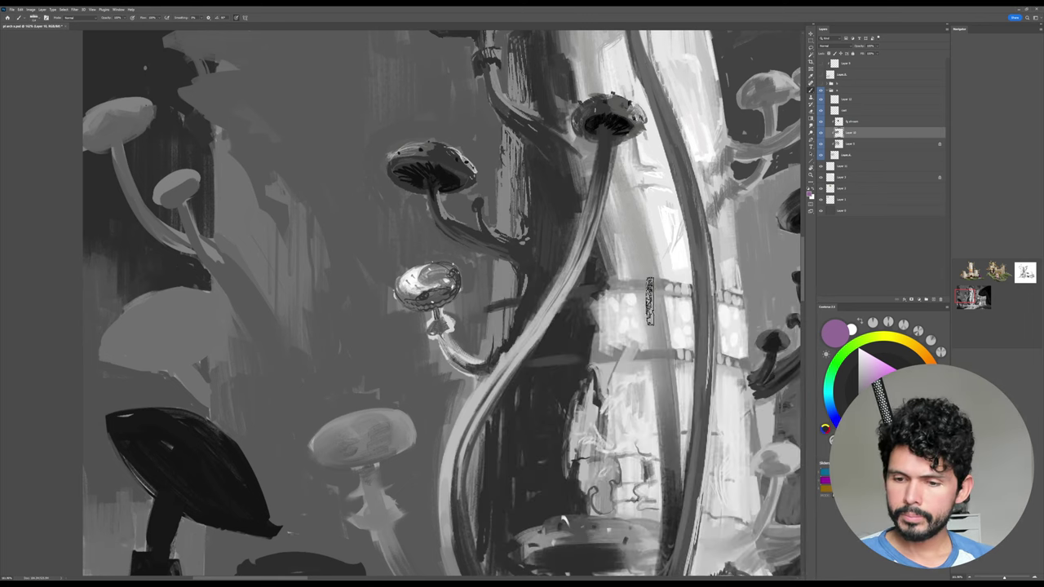
pyautogui.click(820, 133)
pyautogui.click(821, 133)
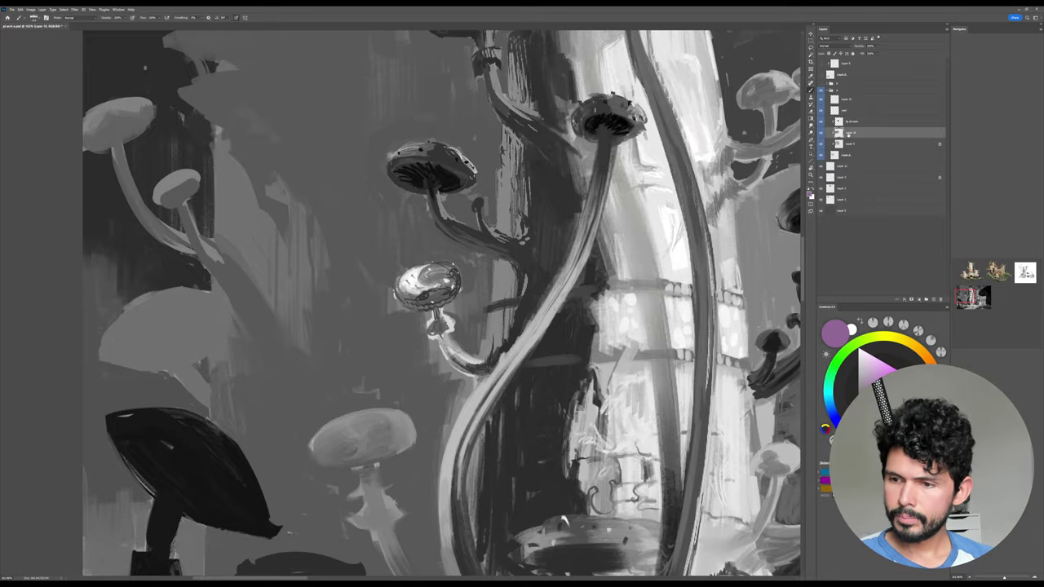
pyautogui.click(851, 122)
# Darken the upper shaded side of the short secondary tower, behind the two pale mushrooms, with sampled dark greys.
pyautogui.moveTo(734, 457); pyautogui.dragTo(450, 254)
pyautogui.moveTo(730, 317); pyautogui.dragTo(710, 354)
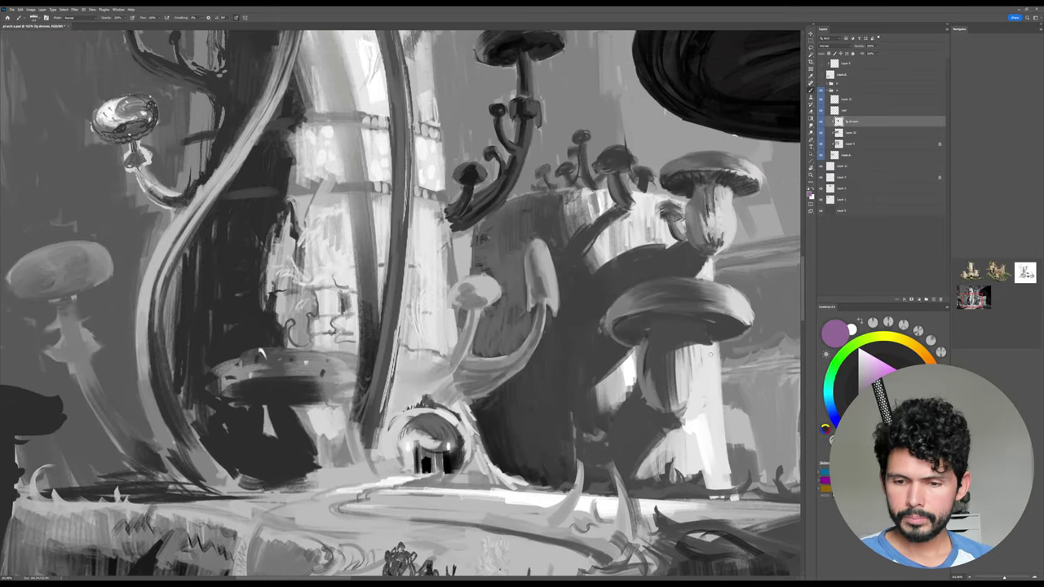
pyautogui.keyDown('alt'); pyautogui.click(574, 279); pyautogui.keyUp('alt')
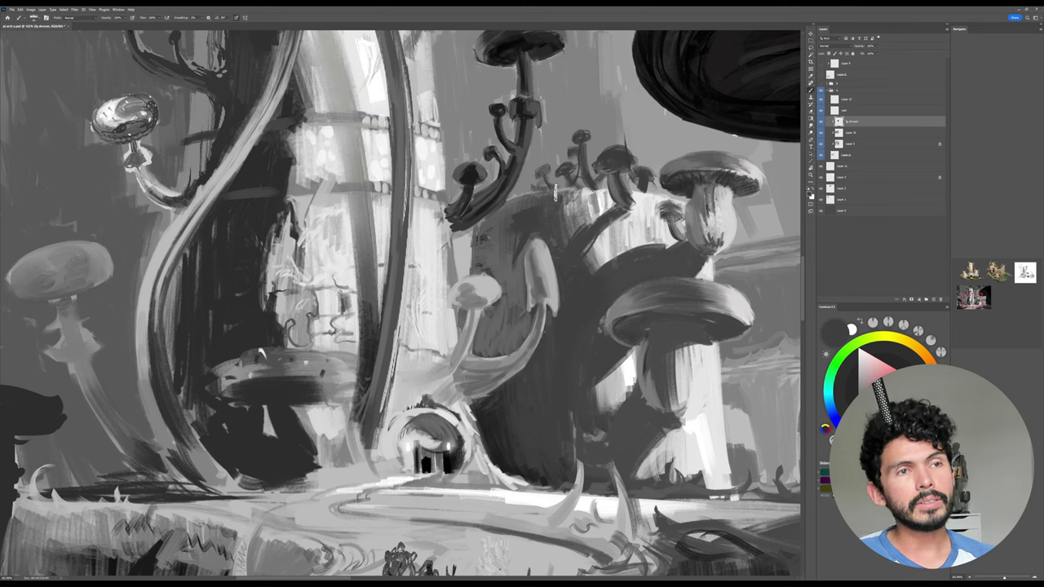
pyautogui.keyDown('alt'); pyautogui.click(528, 220); pyautogui.keyUp('alt')
pyautogui.moveTo(504, 218)
pyautogui.mouseDown()
pyautogui.moveTo(492, 228)
pyautogui.moveTo(506, 206)
pyautogui.moveTo(540, 195)
pyautogui.mouseUp()
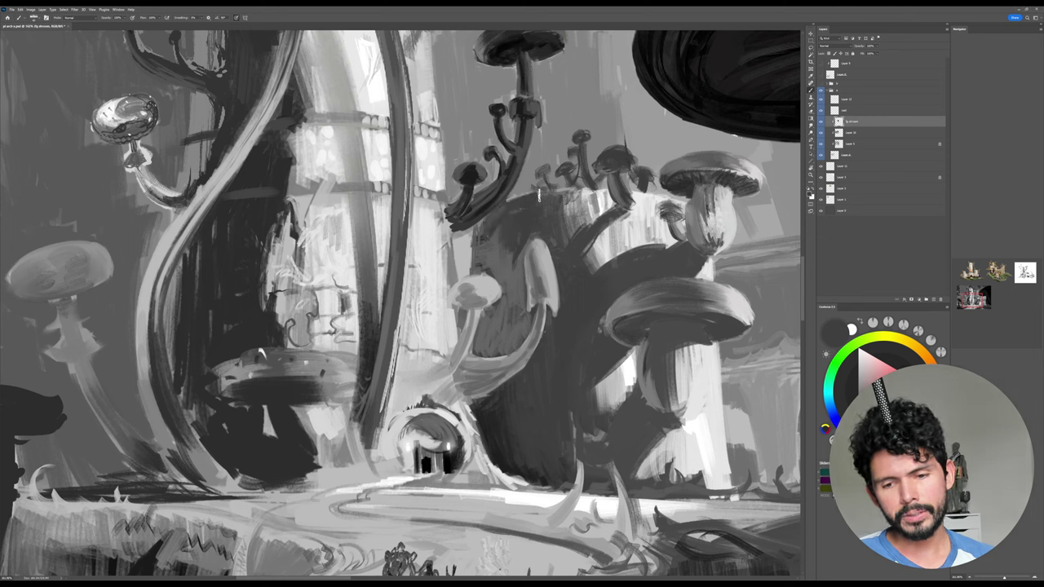
pyautogui.moveTo(486, 220)
pyautogui.mouseDown()
pyautogui.moveTo(475, 229)
pyautogui.moveTo(478, 253)
pyautogui.moveTo(490, 245)
pyautogui.moveTo(520, 292)
pyautogui.mouseUp()
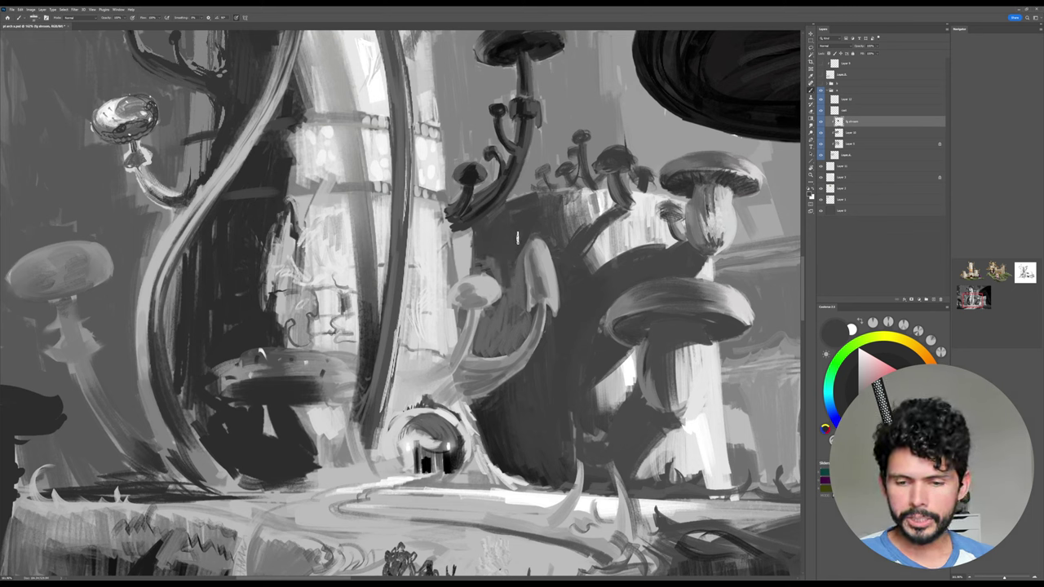
pyautogui.moveTo(516, 238)
pyautogui.mouseDown()
pyautogui.moveTo(517, 309)
pyautogui.moveTo(505, 258)
pyautogui.moveTo(517, 294)
pyautogui.moveTo(502, 272)
pyautogui.mouseUp()
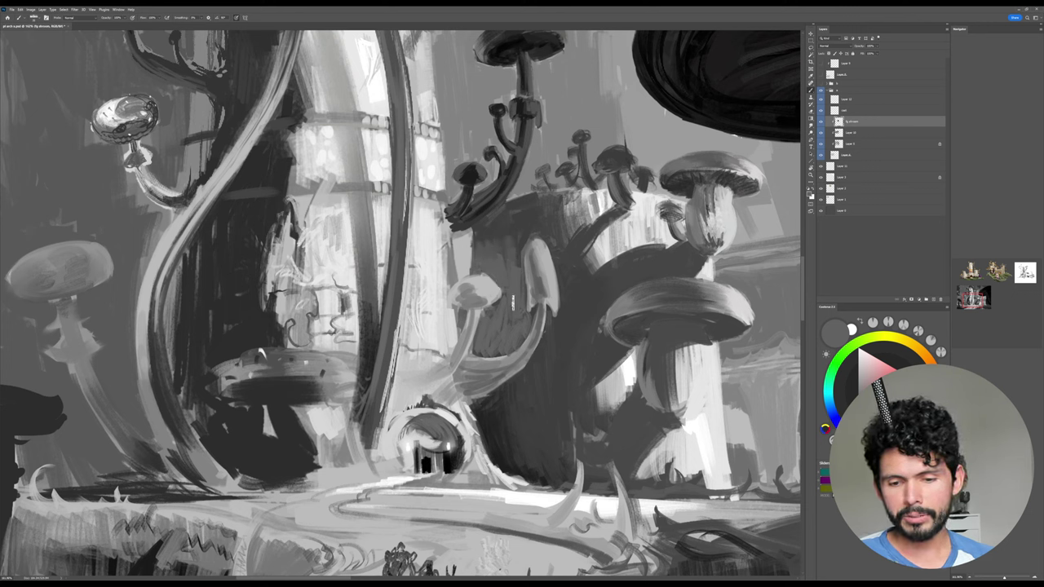
# Touch up the small round pale cap with its light grey and smooth the dark wall between the two curved stems.
pyautogui.keyDown('alt'); pyautogui.click(480, 283); pyautogui.keyUp('alt')
pyautogui.moveTo(500, 292); pyautogui.dragTo(483, 278)
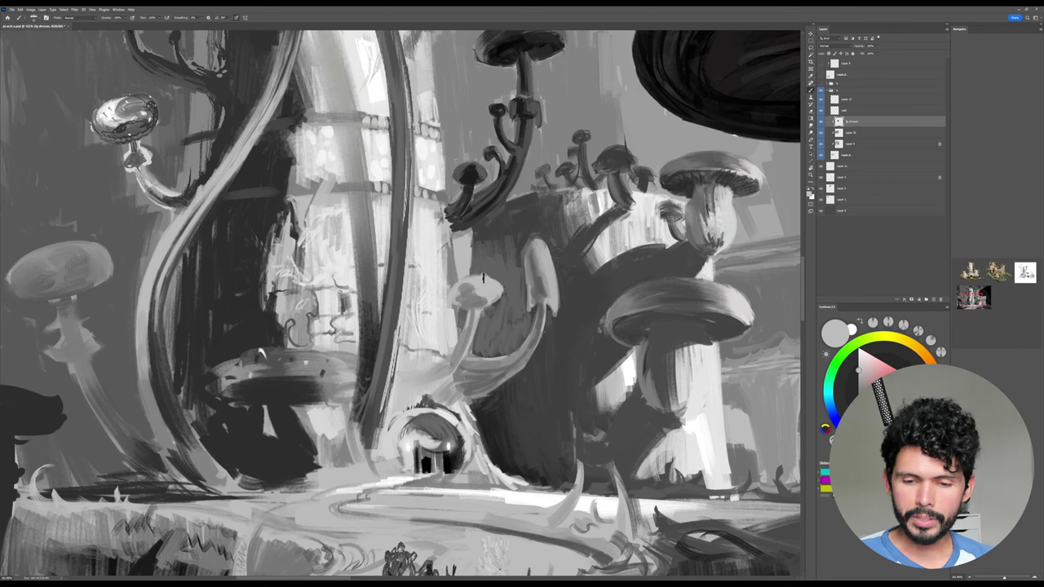
pyautogui.keyDown('alt'); pyautogui.click(513, 274); pyautogui.keyUp('alt')
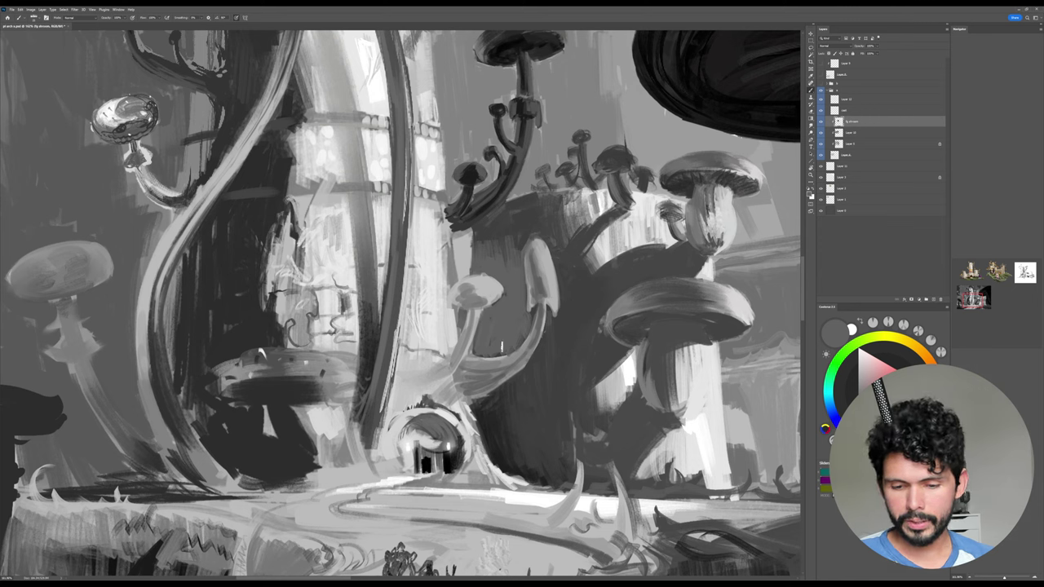
# Reshape the tall pointed mushroom's cap with sampled light and mid greys, extending its lower rim on both sides.
pyautogui.keyDown('alt'); pyautogui.click(530, 262); pyautogui.keyUp('alt')
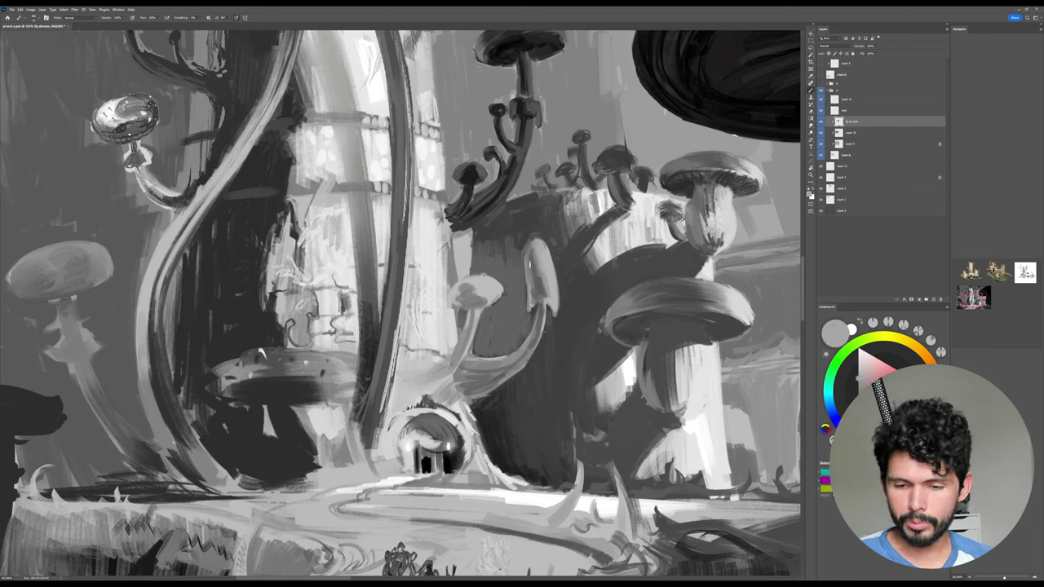
pyautogui.moveTo(526, 290)
pyautogui.mouseDown()
pyautogui.moveTo(539, 234)
pyautogui.moveTo(560, 314)
pyautogui.mouseUp()
pyautogui.keyDown('alt'); pyautogui.click(551, 285); pyautogui.keyUp('alt')
pyautogui.moveTo(547, 251)
pyautogui.mouseDown()
pyautogui.moveTo(560, 309)
pyautogui.moveTo(539, 304)
pyautogui.moveTo(552, 302)
pyautogui.moveTo(523, 318)
pyautogui.moveTo(558, 311)
pyautogui.mouseUp()
pyautogui.keyDown('alt'); pyautogui.click(539, 291); pyautogui.keyUp('alt')
pyautogui.keyDown('alt'); pyautogui.click(561, 307); pyautogui.keyUp('alt')
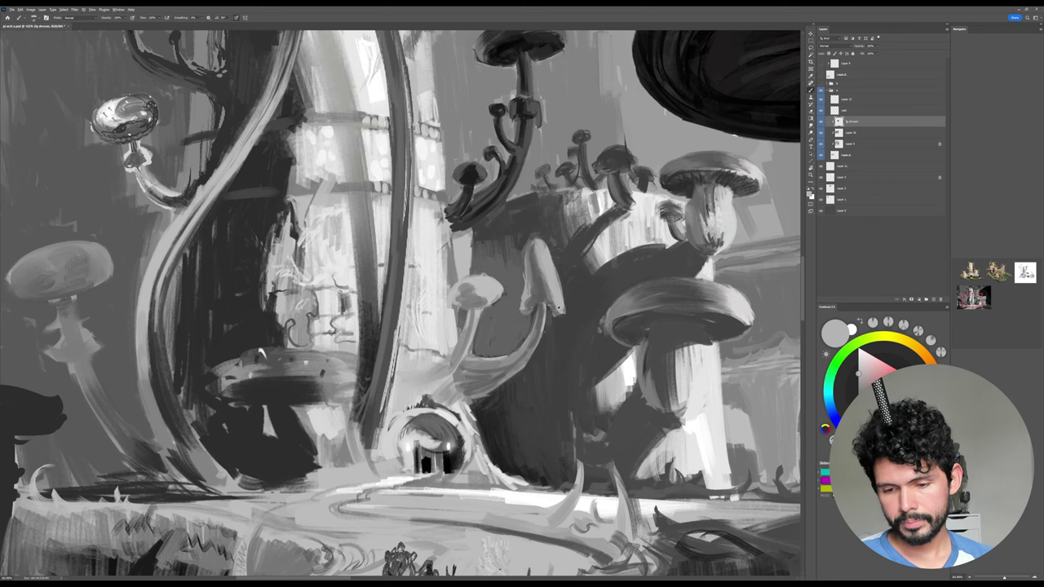
pyautogui.keyDown('alt'); pyautogui.click(560, 310); pyautogui.keyUp('alt')
# Refine the curved stem under the pointed cap and round out the neighbouring small pale mushroom's cap.
pyautogui.moveTo(544, 301)
pyautogui.mouseDown()
pyautogui.moveTo(518, 366)
pyautogui.moveTo(469, 373)
pyautogui.mouseUp()
pyautogui.moveTo(472, 310)
pyautogui.mouseDown()
pyautogui.moveTo(453, 359)
pyautogui.moveTo(472, 303)
pyautogui.moveTo(465, 281)
pyautogui.moveTo(488, 300)
pyautogui.moveTo(494, 283)
pyautogui.mouseUp()
pyautogui.keyDown('alt'); pyautogui.click(488, 284); pyautogui.keyUp('alt')
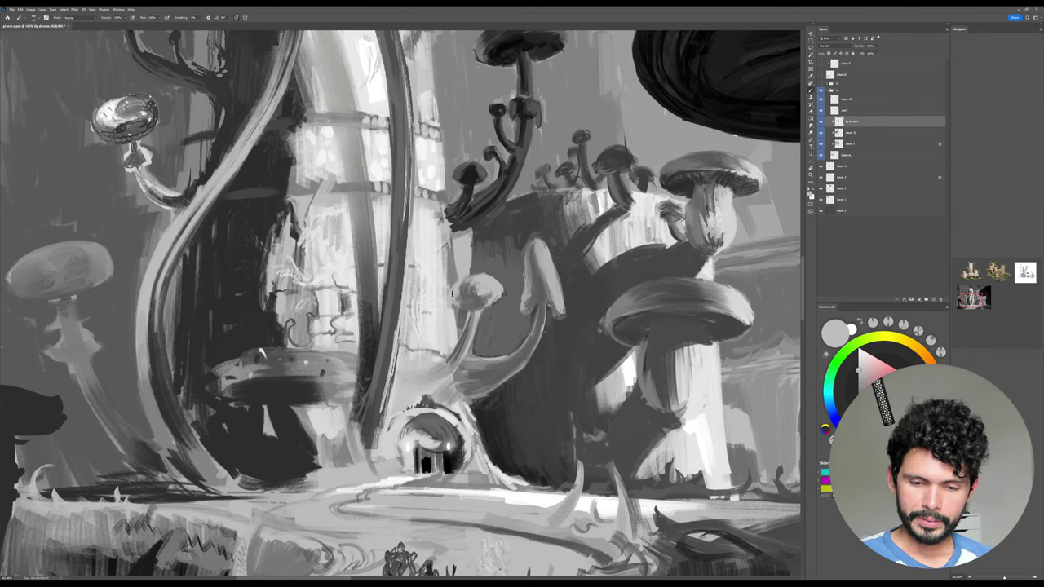
pyautogui.moveTo(452, 293); pyautogui.dragTo(532, 310)
# Clean up the dark wall around the pointed and round pale mushrooms with sampled dark grey.
pyautogui.keyDown('alt'); pyautogui.click(519, 273); pyautogui.keyUp('alt')
pyautogui.moveTo(529, 260)
pyautogui.mouseDown()
pyautogui.moveTo(535, 293)
pyautogui.moveTo(509, 303)
pyautogui.mouseUp()
pyautogui.moveTo(561, 246)
pyautogui.mouseDown()
pyautogui.moveTo(525, 248)
pyautogui.moveTo(512, 291)
pyautogui.moveTo(523, 338)
pyautogui.mouseUp()
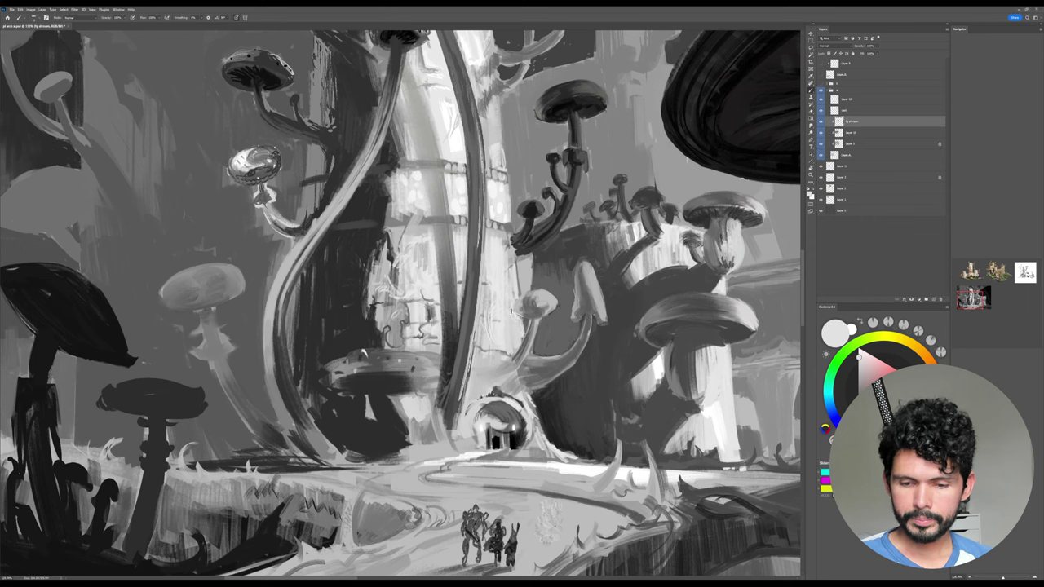
# Refine the base of the dark branching stem where it meets the secondary tower's edge, using sampled greys.
pyautogui.keyDown('alt'); pyautogui.click(529, 246); pyautogui.keyUp('alt')
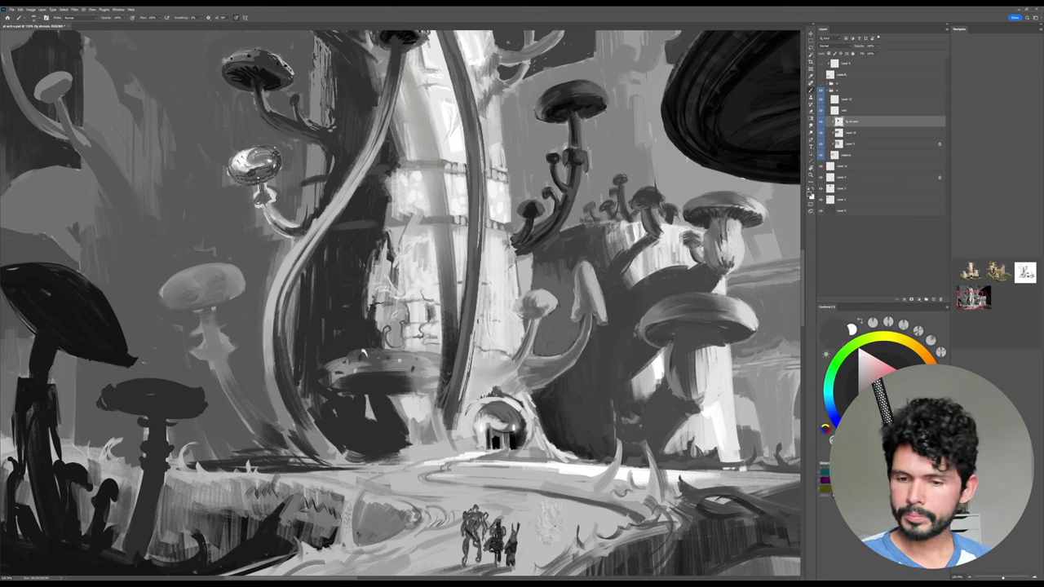
pyautogui.keyDown('alt'); pyautogui.click(526, 234); pyautogui.keyUp('alt')
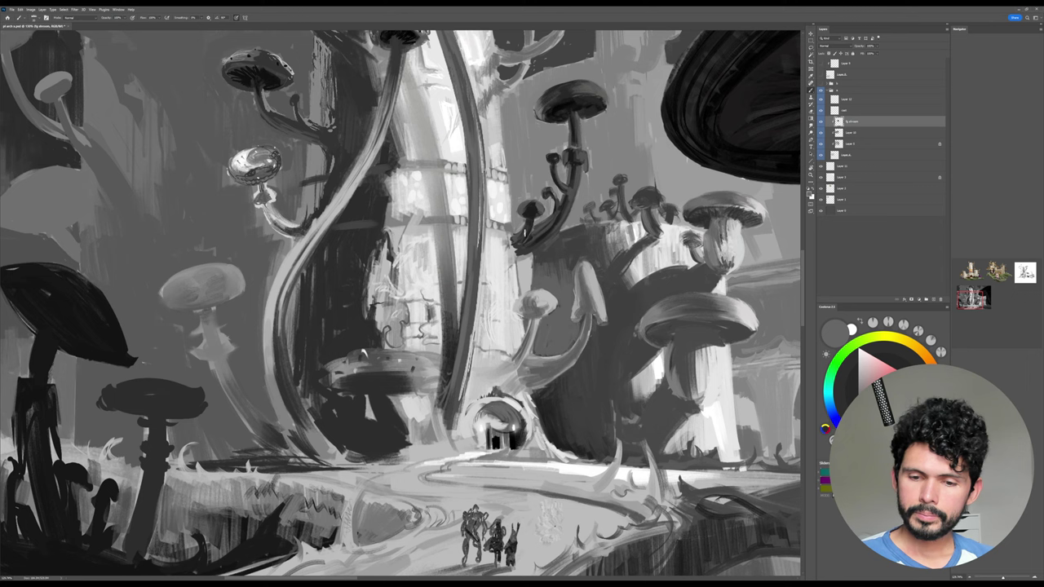
pyautogui.moveTo(517, 237)
pyautogui.mouseDown()
pyautogui.moveTo(507, 245)
pyautogui.moveTo(514, 259)
pyautogui.moveTo(521, 252)
pyautogui.moveTo(513, 256)
pyautogui.mouseUp()
pyautogui.keyDown('alt'); pyautogui.click(517, 238); pyautogui.keyUp('alt')
pyautogui.keyDown('alt'); pyautogui.click(527, 248); pyautogui.keyUp('alt')
pyautogui.keyDown('alt'); pyautogui.click(519, 238); pyautogui.keyUp('alt')
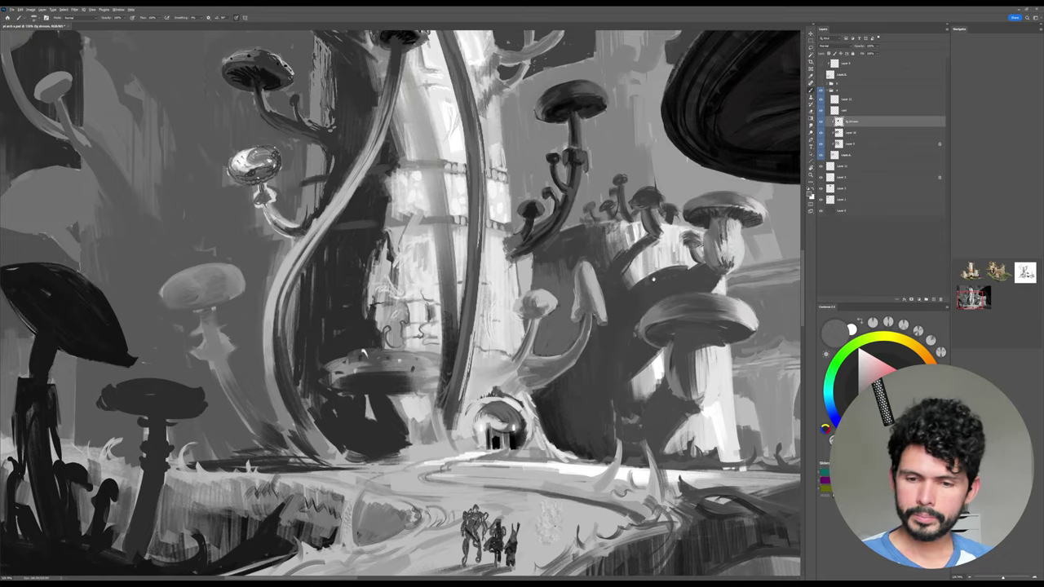
# Shade the bright main tower's edge beneath the dark branching stem with sampled mid greys.
pyautogui.moveTo(653, 279); pyautogui.dragTo(635, 329)
pyautogui.keyDown('alt'); pyautogui.click(475, 258); pyautogui.keyUp('alt')
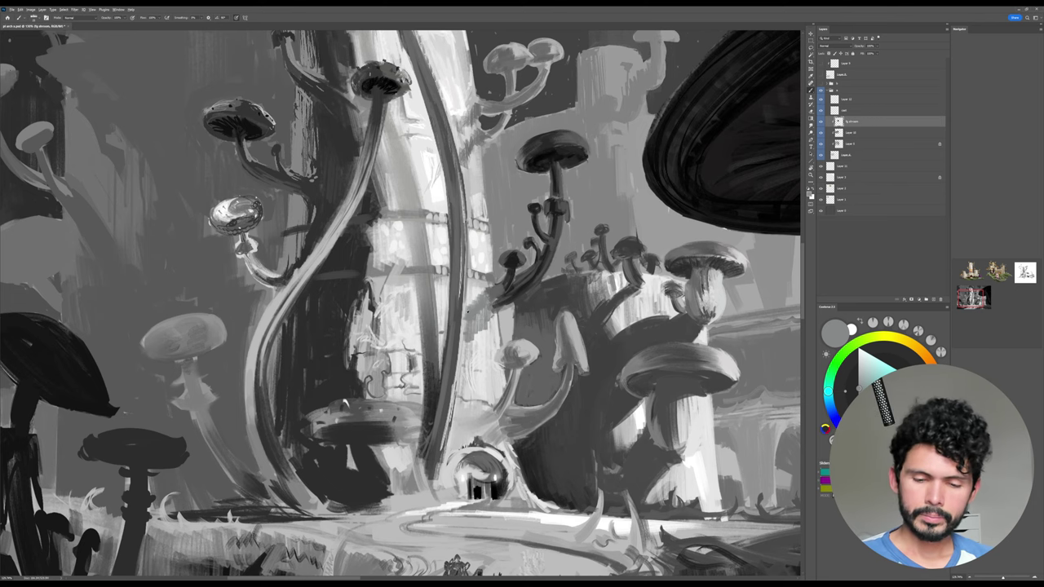
pyautogui.keyDown('alt'); pyautogui.click(467, 310); pyautogui.keyUp('alt')
pyautogui.moveTo(466, 314)
pyautogui.mouseDown()
pyautogui.moveTo(464, 342)
pyautogui.moveTo(451, 314)
pyautogui.moveTo(433, 312)
pyautogui.mouseUp()
# Deepen the secondary tower's shadow between and behind the two pale mushrooms with a sampled dark grey.
pyautogui.keyDown('alt'); pyautogui.click(520, 276); pyautogui.keyUp('alt')
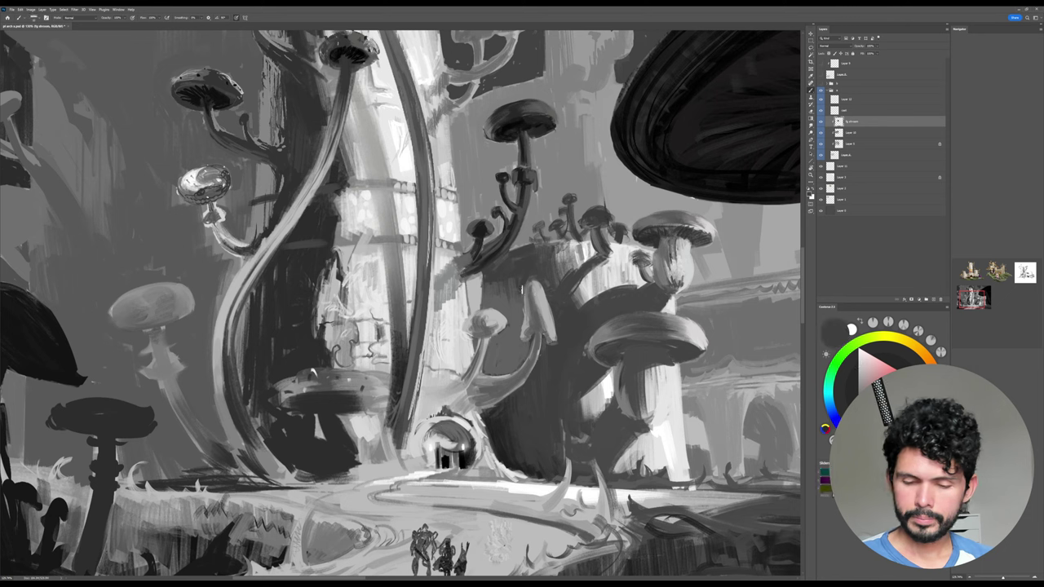
pyautogui.moveTo(517, 287)
pyautogui.mouseDown()
pyautogui.moveTo(516, 334)
pyautogui.moveTo(520, 327)
pyautogui.moveTo(506, 363)
pyautogui.mouseUp()
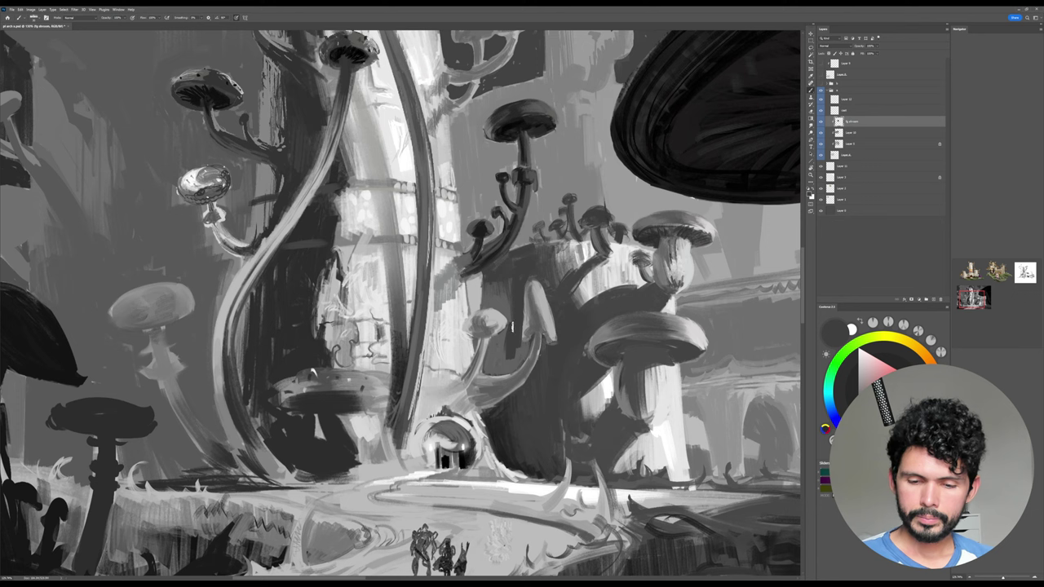
pyautogui.moveTo(512, 326)
pyautogui.mouseDown()
pyautogui.moveTo(487, 364)
pyautogui.moveTo(503, 370)
pyautogui.moveTo(525, 345)
pyautogui.moveTo(511, 304)
pyautogui.moveTo(489, 306)
pyautogui.moveTo(492, 278)
pyautogui.moveTo(485, 298)
pyautogui.mouseUp()
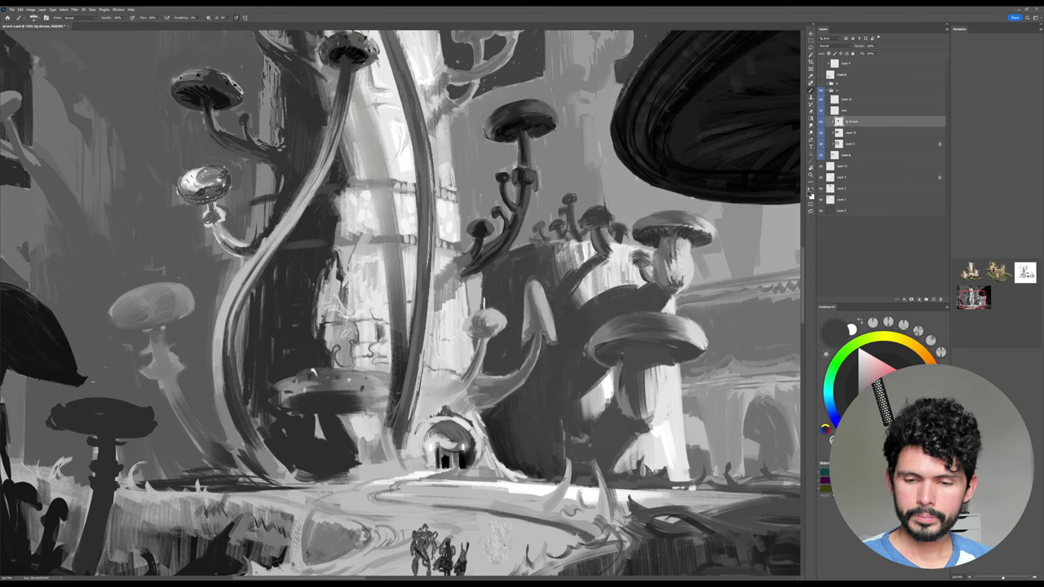
# Sample the background grey near the small cluster of mushrooms and save the painting.
pyautogui.moveTo(724, 196); pyautogui.dragTo(655, 215)
pyautogui.keyDown('alt'); pyautogui.click(621, 230); pyautogui.keyUp('alt')
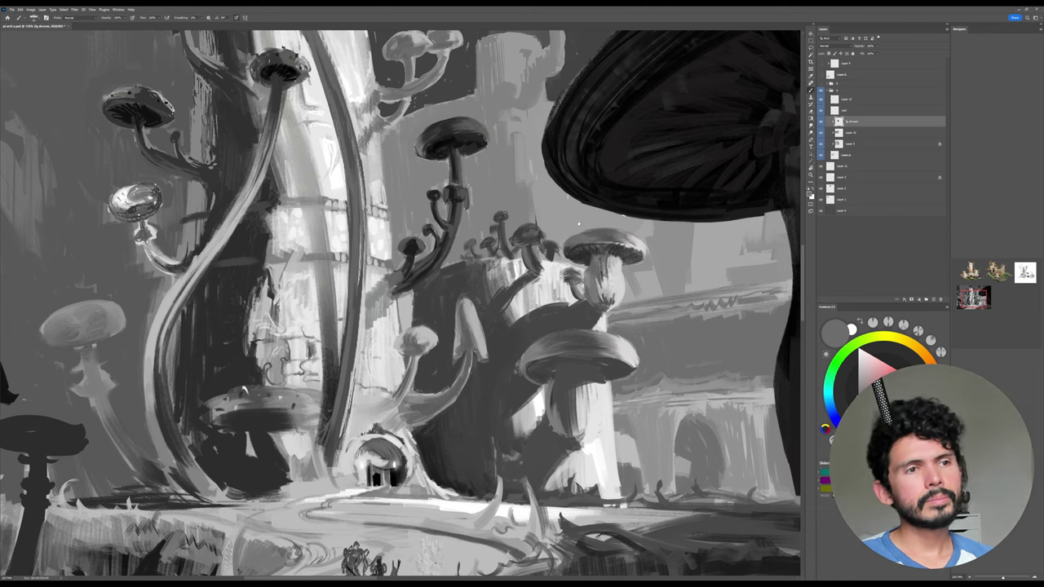
pyautogui.hotkey('ctrl', 's')
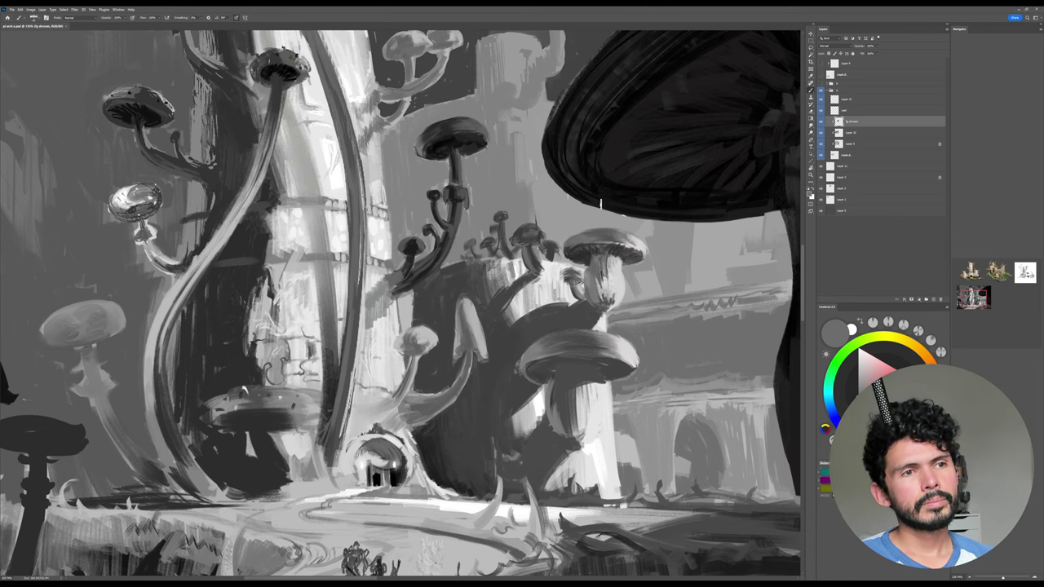
# Refine the largest cap in the small mushroom cluster atop the secondary tower, using sampled dark, light and background greys.
pyautogui.hotkey('ctrl', 'space')
pyautogui.moveTo(605, 211); pyautogui.dragTo(592, 210)
pyautogui.press('b')
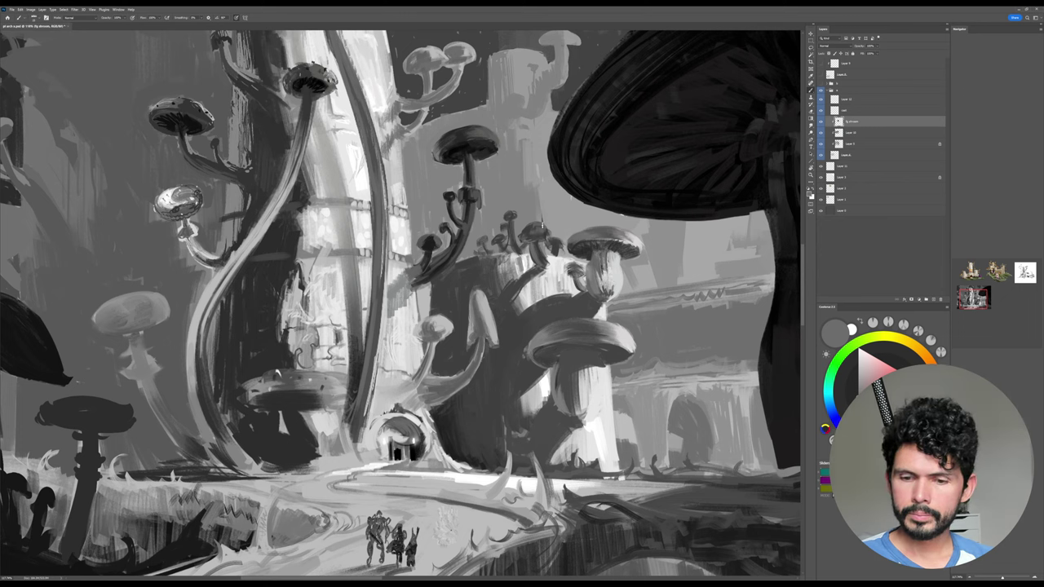
pyautogui.keyDown('alt'); pyautogui.click(540, 231); pyautogui.keyUp('alt')
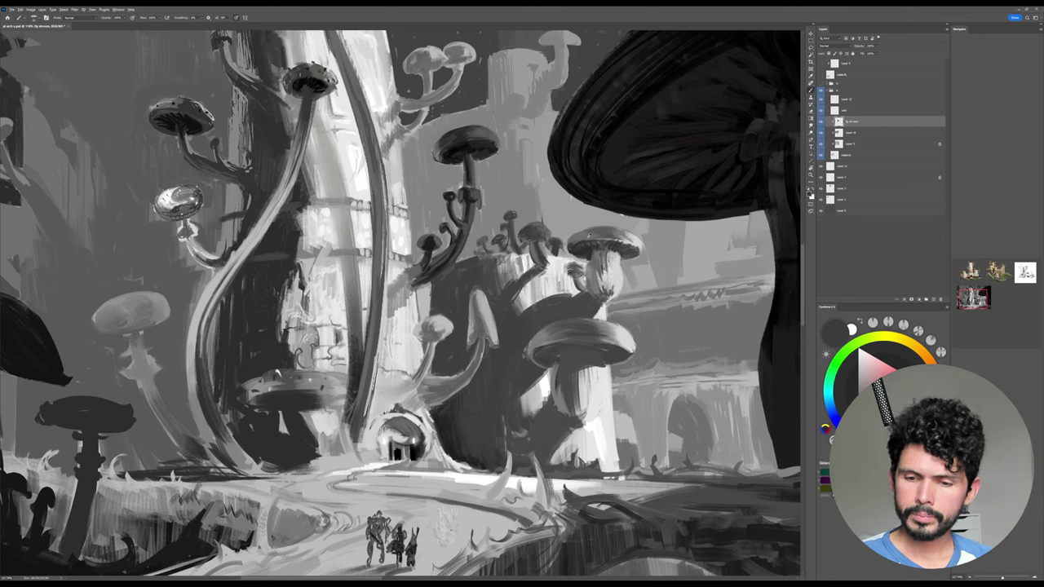
pyautogui.keyDown('alt'); pyautogui.click(568, 231); pyautogui.keyUp('alt')
pyautogui.moveTo(542, 224)
pyautogui.mouseDown()
pyautogui.moveTo(548, 239)
pyautogui.moveTo(511, 212)
pyautogui.moveTo(520, 251)
pyautogui.moveTo(505, 241)
pyautogui.moveTo(506, 251)
pyautogui.moveTo(561, 246)
pyautogui.mouseUp()
pyautogui.keyDown('alt'); pyautogui.click(557, 244); pyautogui.keyUp('alt')
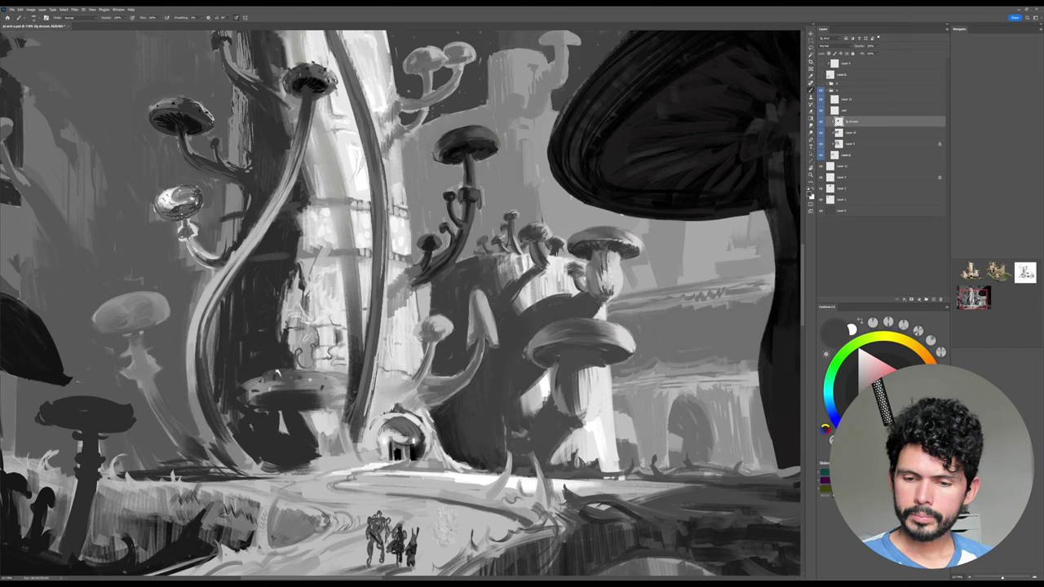
pyautogui.keyDown('alt'); pyautogui.click(541, 242); pyautogui.keyUp('alt')
pyautogui.keyDown('alt'); pyautogui.click(549, 232); pyautogui.keyUp('alt')
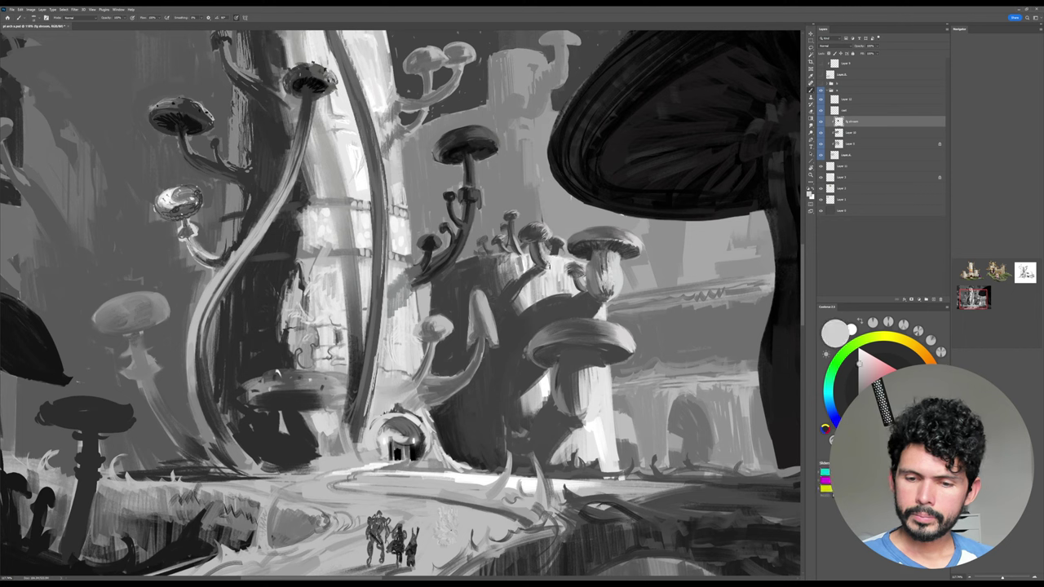
# Touch up the secondary tower's shadow edge around the upper pale mushroom's stem with sampled dark and light greys.
pyautogui.keyDown('alt'); pyautogui.click(596, 280); pyautogui.keyUp('alt')
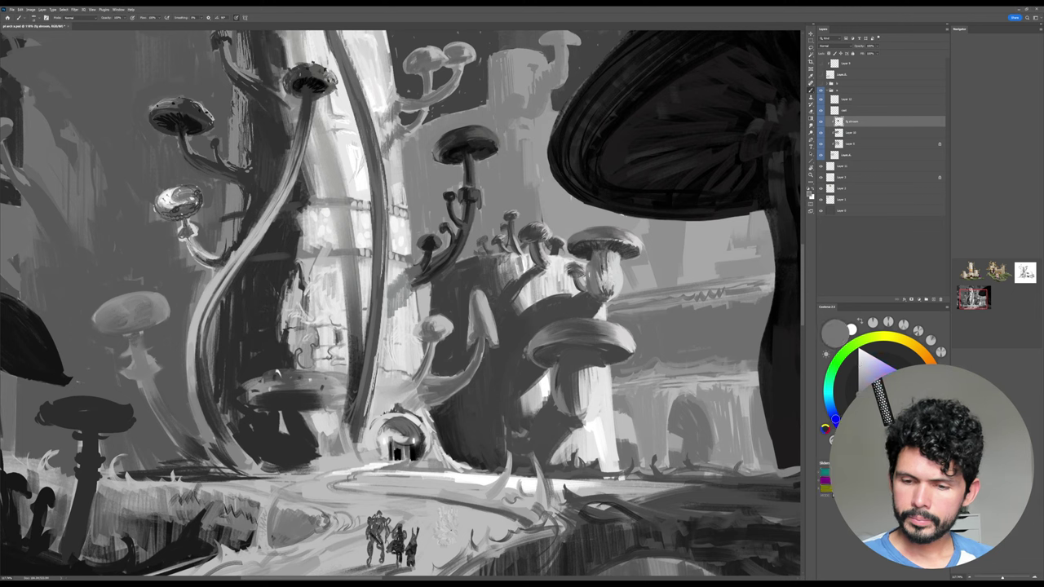
pyautogui.keyDown('alt'); pyautogui.click(532, 272); pyautogui.keyUp('alt')
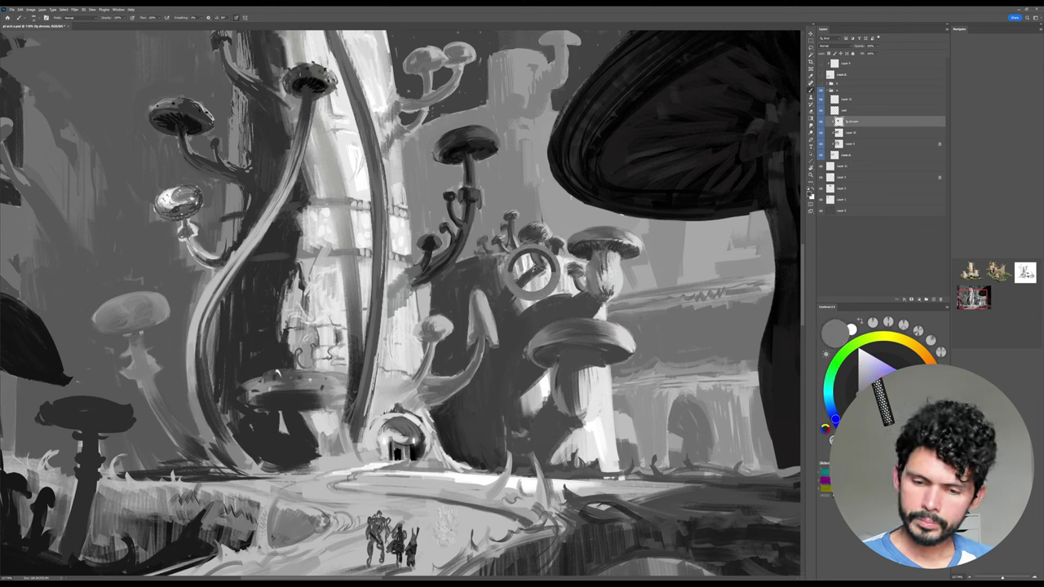
pyautogui.click(861, 418)
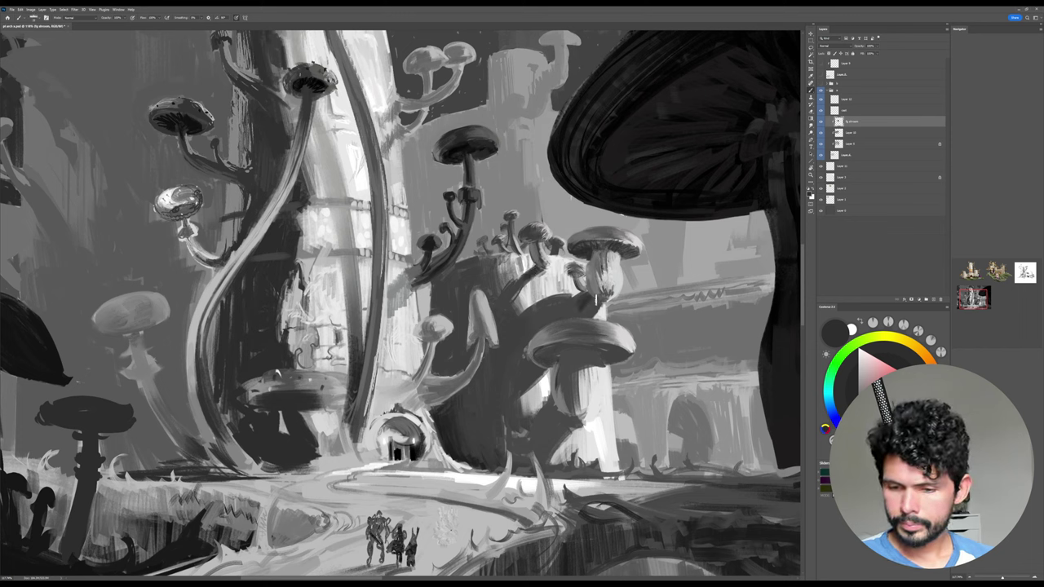
pyautogui.keyDown('alt'); pyautogui.click(543, 309); pyautogui.keyUp('alt')
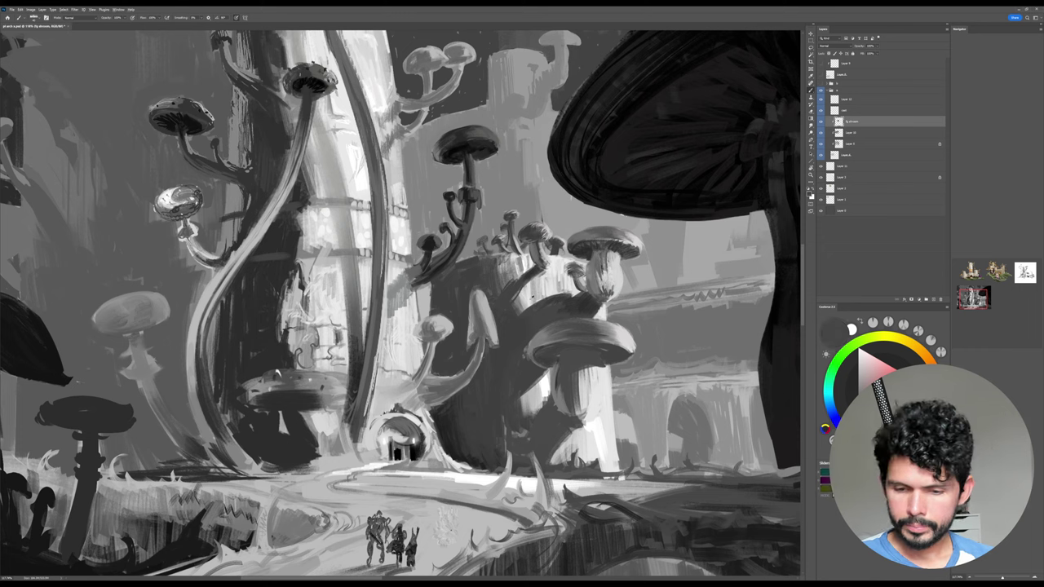
pyautogui.keyDown('alt'); pyautogui.click(530, 300); pyautogui.keyUp('alt')
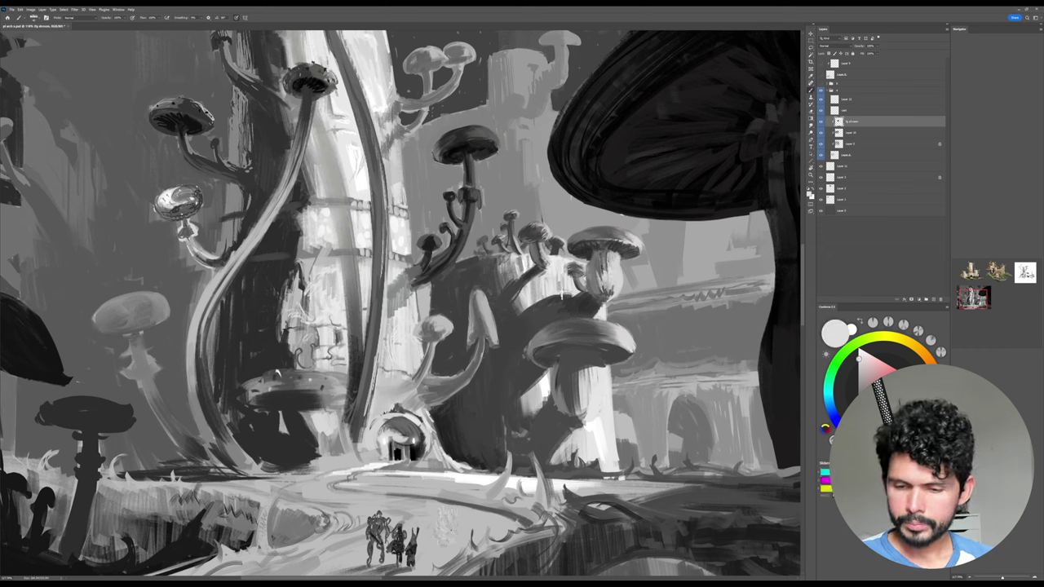
# Round out the lower pale mushroom's bulbous stem with sampled light greys, tapering it into a darker tip.
pyautogui.moveTo(650, 415)
pyautogui.mouseDown()
pyautogui.moveTo(643, 351)
pyautogui.moveTo(719, 351)
pyautogui.mouseUp()
pyautogui.keyDown('alt'); pyautogui.click(565, 299); pyautogui.keyUp('alt')
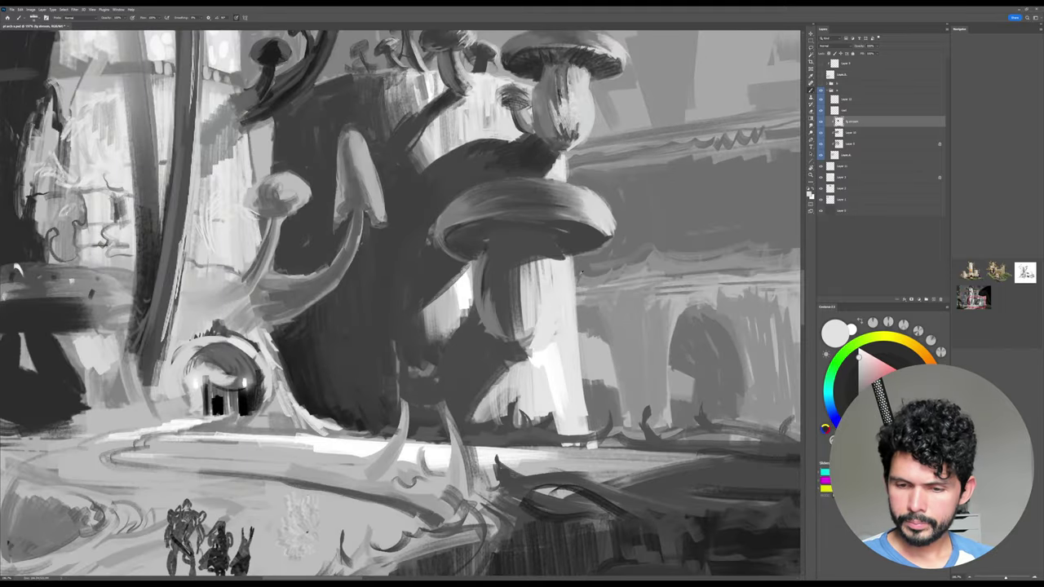
pyautogui.keyDown('alt'); pyautogui.click(561, 254); pyautogui.keyUp('alt')
pyautogui.moveTo(561, 259)
pyautogui.mouseDown()
pyautogui.moveTo(563, 312)
pyautogui.moveTo(540, 356)
pyautogui.moveTo(522, 305)
pyautogui.mouseUp()
pyautogui.keyDown('alt'); pyautogui.click(515, 356); pyautogui.keyUp('alt')
pyautogui.keyDown('alt'); pyautogui.click(510, 320); pyautogui.keyUp('alt')
pyautogui.moveTo(522, 347)
pyautogui.mouseDown()
pyautogui.moveTo(532, 300)
pyautogui.moveTo(545, 315)
pyautogui.moveTo(560, 310)
pyautogui.moveTo(552, 335)
pyautogui.mouseUp()
pyautogui.keyDown('alt'); pyautogui.click(559, 306); pyautogui.keyUp('alt')
pyautogui.moveTo(560, 297)
pyautogui.mouseDown()
pyautogui.moveTo(531, 343)
pyautogui.moveTo(540, 349)
pyautogui.moveTo(560, 317)
pyautogui.mouseUp()
pyautogui.keyDown('alt'); pyautogui.click(541, 351); pyautogui.keyUp('alt')
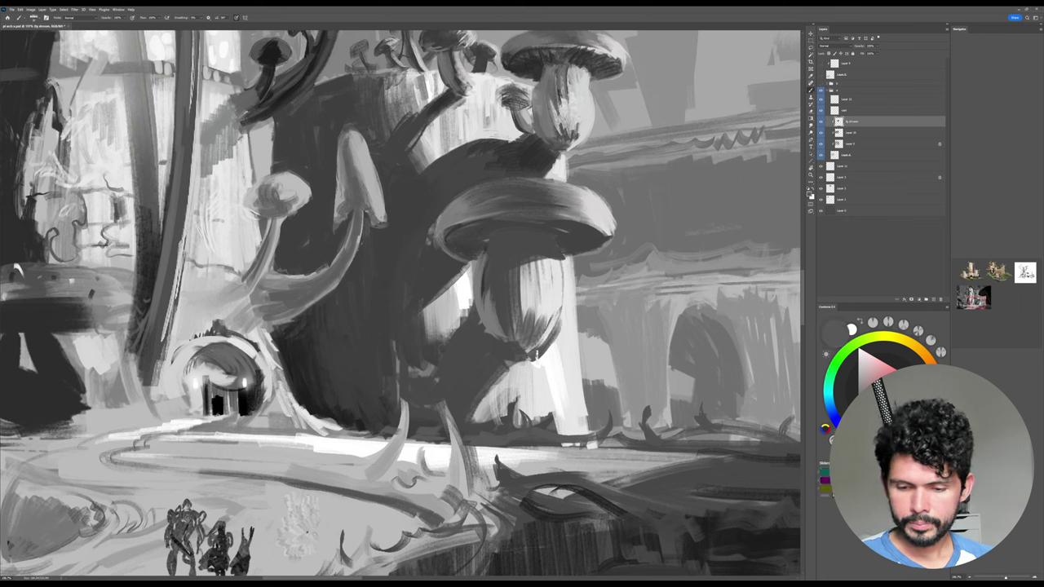
# Paint a dark diagonal shadow beneath the lower pale mushroom's stem across the secondary tower's lit base.
pyautogui.moveTo(535, 354)
pyautogui.mouseDown()
pyautogui.moveTo(476, 422)
pyautogui.moveTo(545, 372)
pyautogui.moveTo(487, 423)
pyautogui.mouseUp()
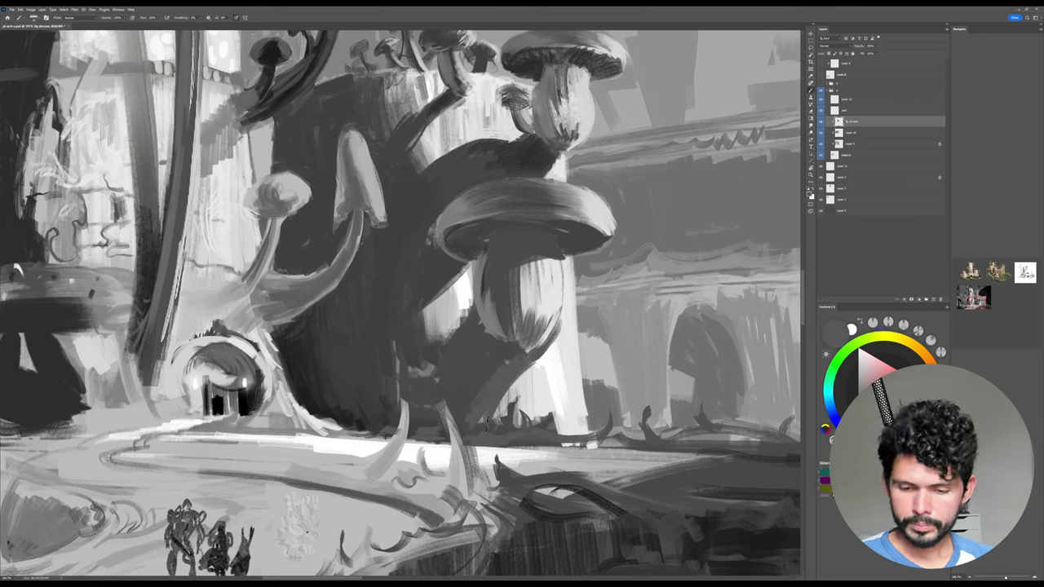
pyautogui.moveTo(523, 372)
pyautogui.mouseDown()
pyautogui.moveTo(489, 424)
pyautogui.moveTo(471, 429)
pyautogui.moveTo(482, 431)
pyautogui.moveTo(499, 404)
pyautogui.mouseUp()
pyautogui.keyDown('alt'); pyautogui.click(487, 376); pyautogui.keyUp('alt')
pyautogui.moveTo(536, 355); pyautogui.dragTo(513, 393)
pyautogui.moveTo(548, 334)
pyautogui.mouseDown()
pyautogui.moveTo(499, 427)
pyautogui.moveTo(511, 438)
pyautogui.mouseUp()
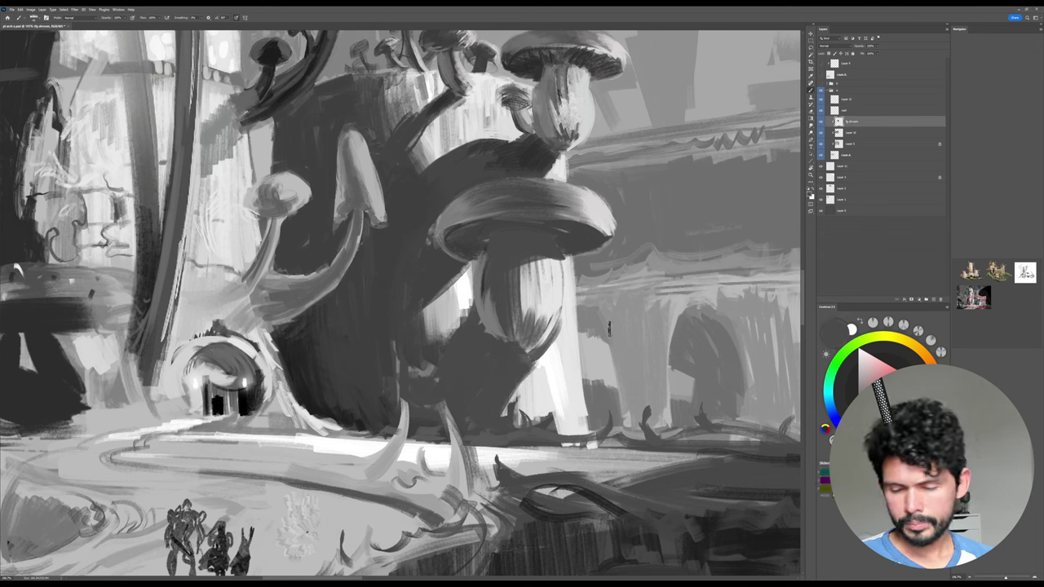
# Add vertical mid-grey streaks to the secondary tower's bright base below the lower pale mushroom.
pyautogui.keyDown('alt'); pyautogui.click(444, 129); pyautogui.keyUp('alt')
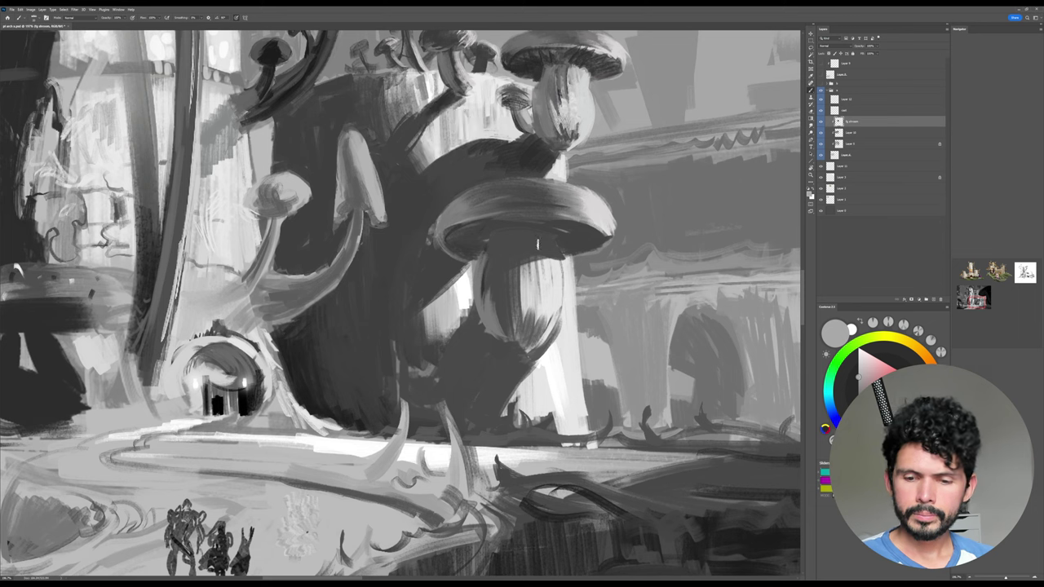
pyautogui.moveTo(547, 365); pyautogui.dragTo(561, 438)
pyautogui.moveTo(549, 367); pyautogui.dragTo(541, 422)
pyautogui.moveTo(535, 392); pyautogui.dragTo(519, 419)
pyautogui.moveTo(519, 389); pyautogui.dragTo(510, 419)
pyautogui.moveTo(509, 402); pyautogui.dragTo(503, 415)
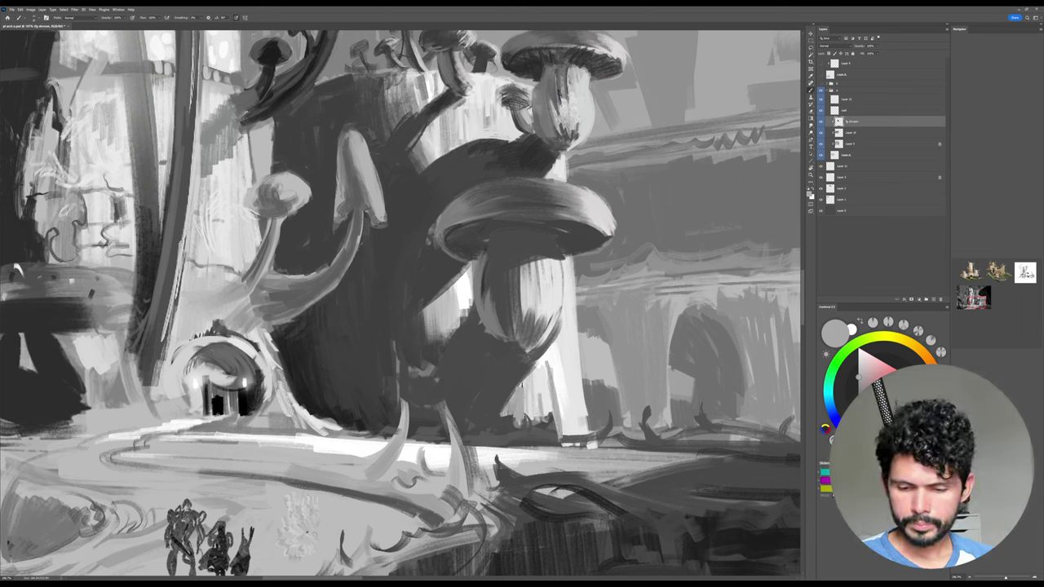
pyautogui.moveTo(564, 333); pyautogui.dragTo(574, 434)
pyautogui.moveTo(569, 347); pyautogui.dragTo(577, 425)
pyautogui.moveTo(575, 383); pyautogui.dragTo(581, 433)
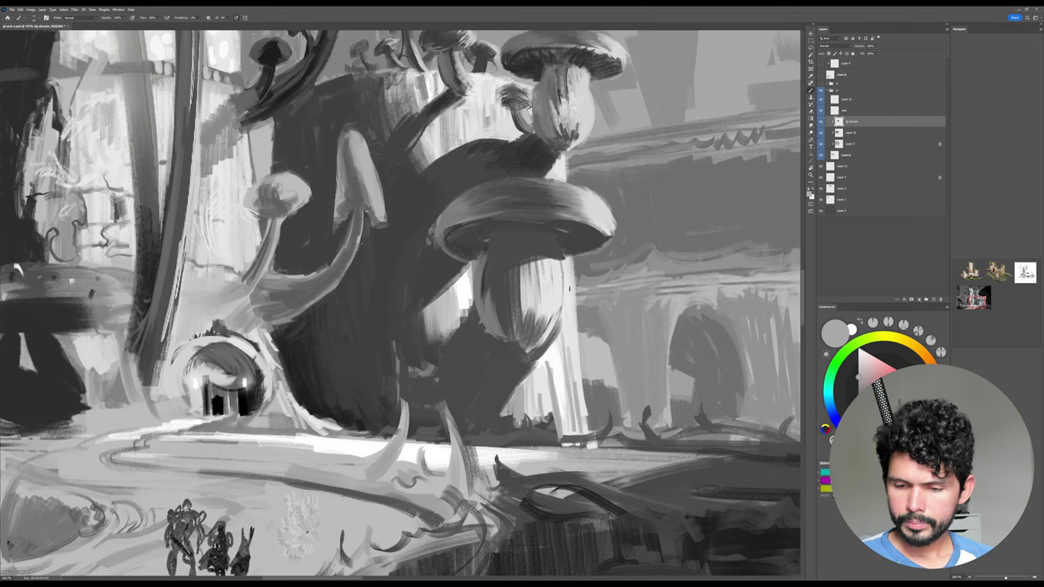
pyautogui.moveTo(572, 337); pyautogui.dragTo(585, 403)
# Streak dark grey through the small lit patch of tower beside the lower pale mushroom's stem.
pyautogui.keyDown('alt'); pyautogui.click(460, 343); pyautogui.keyUp('alt')
pyautogui.moveTo(458, 353)
pyautogui.mouseDown()
pyautogui.moveTo(455, 393)
pyautogui.moveTo(472, 386)
pyautogui.mouseUp()
pyautogui.moveTo(477, 334); pyautogui.dragTo(475, 364)
pyautogui.moveTo(479, 328); pyautogui.dragTo(476, 384)
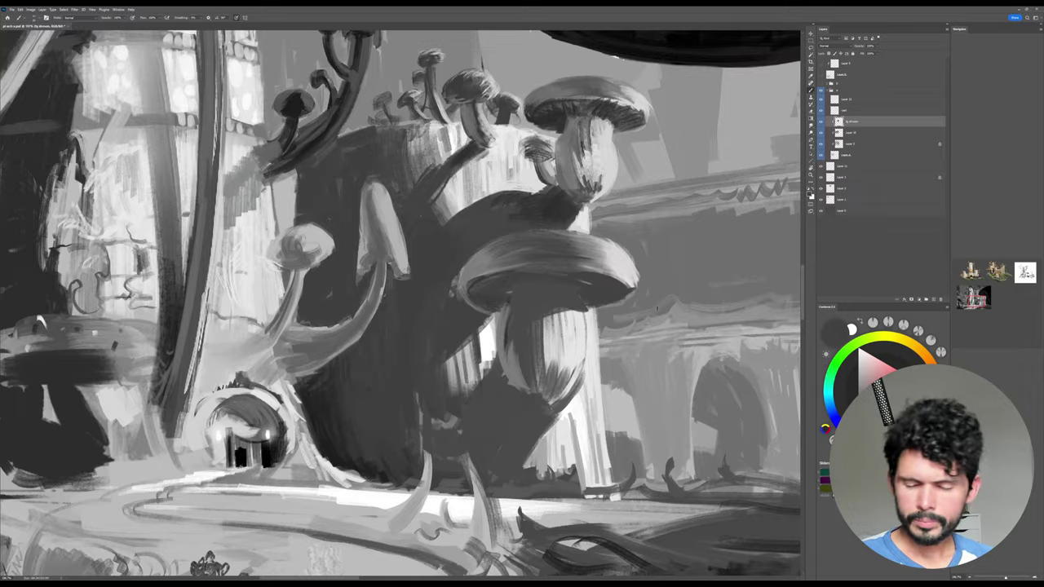
# Check the whole composition by hiding and showing the active mushroom layer.
pyautogui.moveTo(693, 298); pyautogui.dragTo(596, 299)
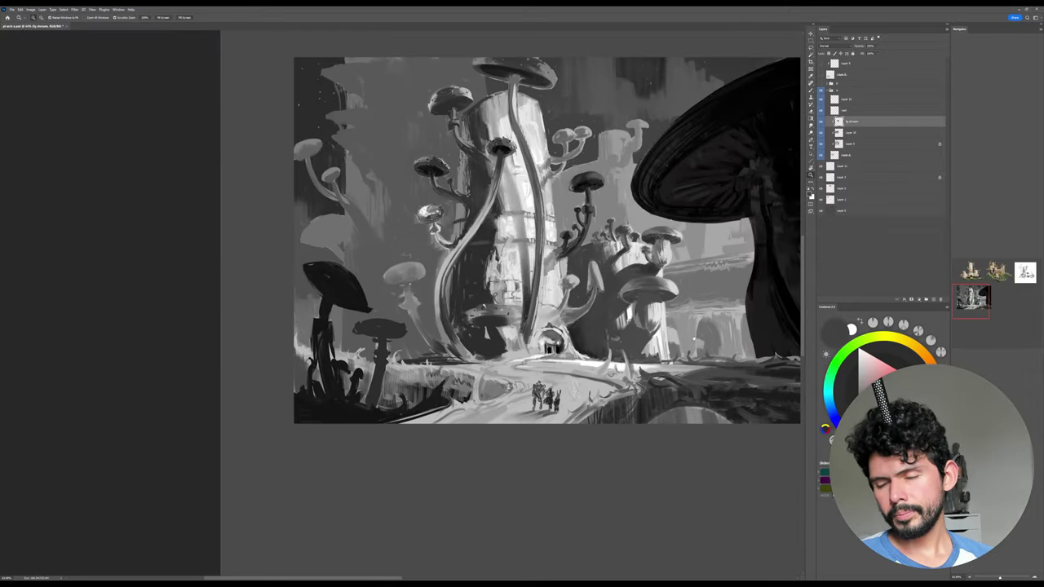
pyautogui.moveTo(763, 292); pyautogui.dragTo(610, 307)
pyautogui.moveTo(766, 287); pyautogui.dragTo(751, 302)
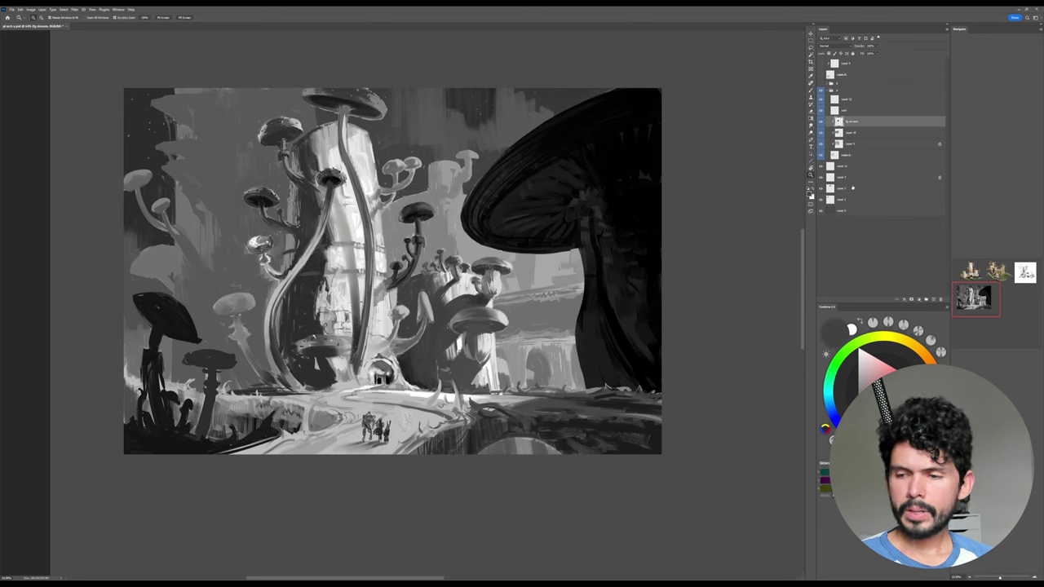
pyautogui.click(821, 123)
pyautogui.click(822, 123)
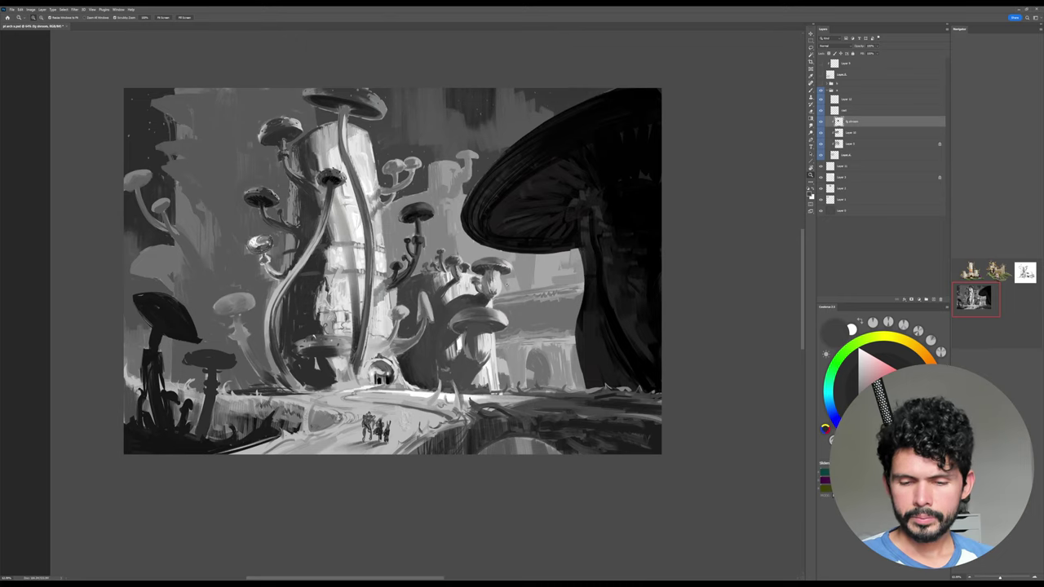
# Clean up the lit edge and tip of the lower pale mushroom's stem against the tower with sampled greys.
pyautogui.moveTo(475, 318); pyautogui.dragTo(523, 318)
pyautogui.moveTo(523, 324); pyautogui.dragTo(513, 283)
pyautogui.press('b')
pyautogui.keyDown('alt'); pyautogui.click(501, 313); pyautogui.keyUp('alt')
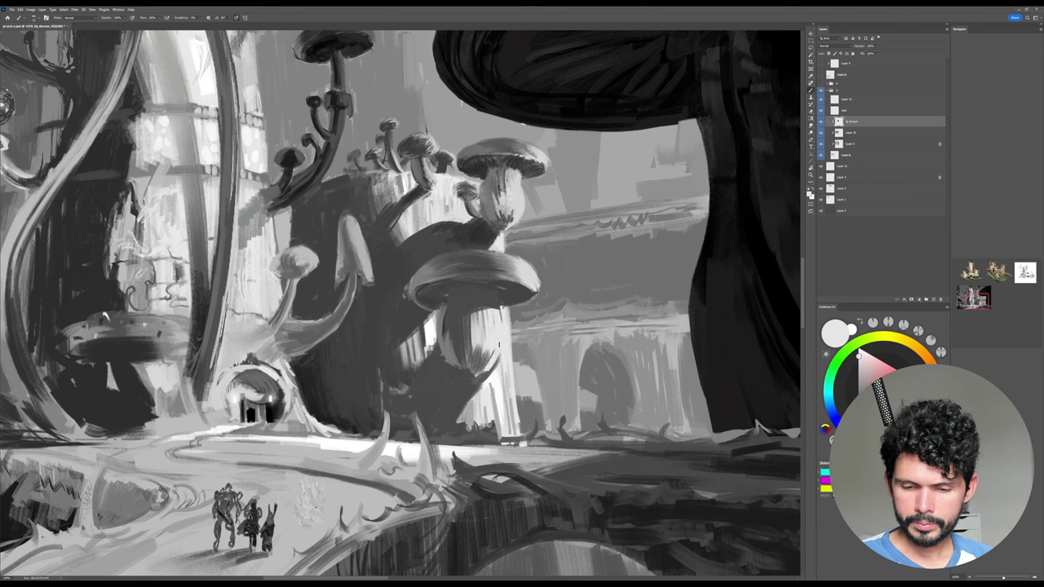
pyautogui.keyDown('alt'); pyautogui.click(485, 362); pyautogui.keyUp('alt')
pyautogui.moveTo(501, 323); pyautogui.dragTo(487, 370)
pyautogui.keyDown('alt'); pyautogui.click(504, 351); pyautogui.keyUp('alt')
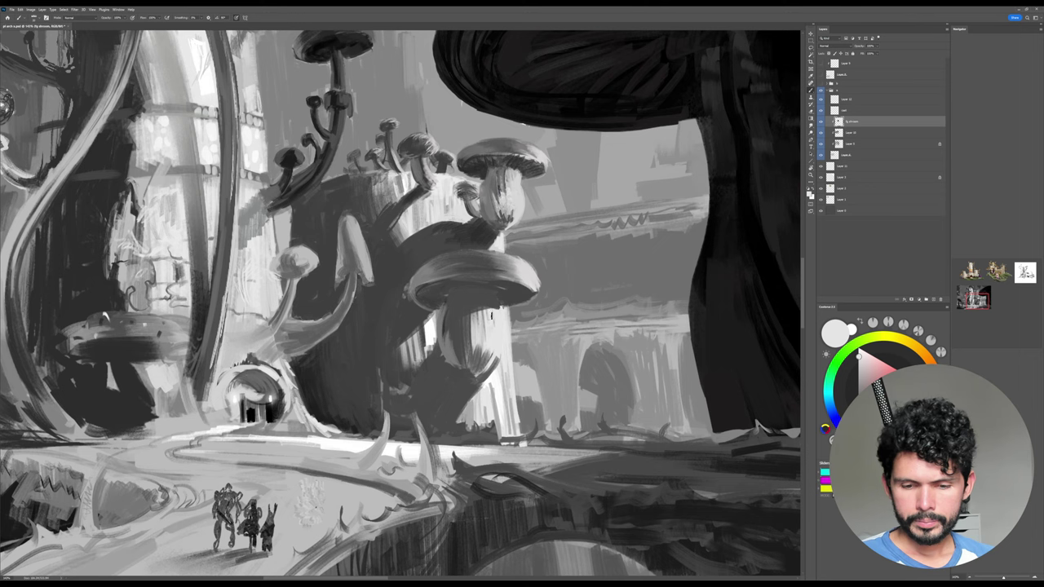
pyautogui.keyDown('alt'); pyautogui.click(489, 294); pyautogui.keyUp('alt')
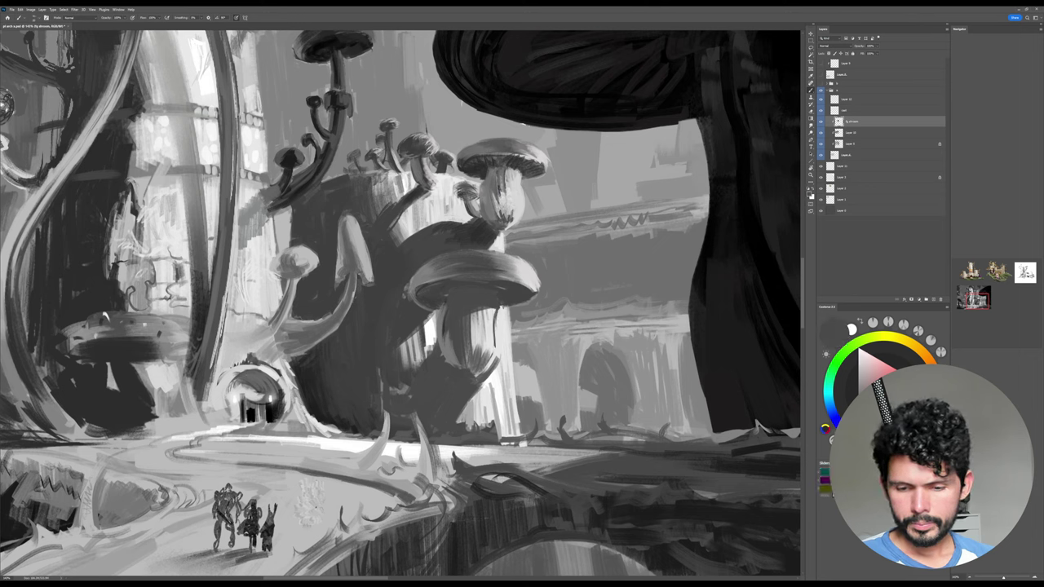
pyautogui.keyDown('alt'); pyautogui.click(497, 347); pyautogui.keyUp('alt')
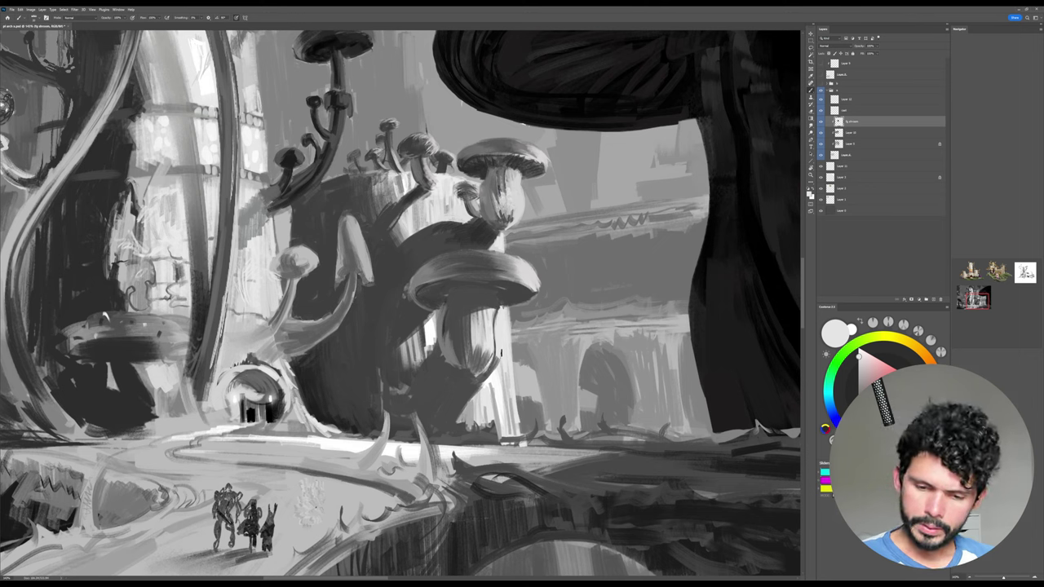
pyautogui.moveTo(496, 312)
pyautogui.mouseDown()
pyautogui.moveTo(495, 361)
pyautogui.moveTo(475, 396)
pyautogui.mouseUp()
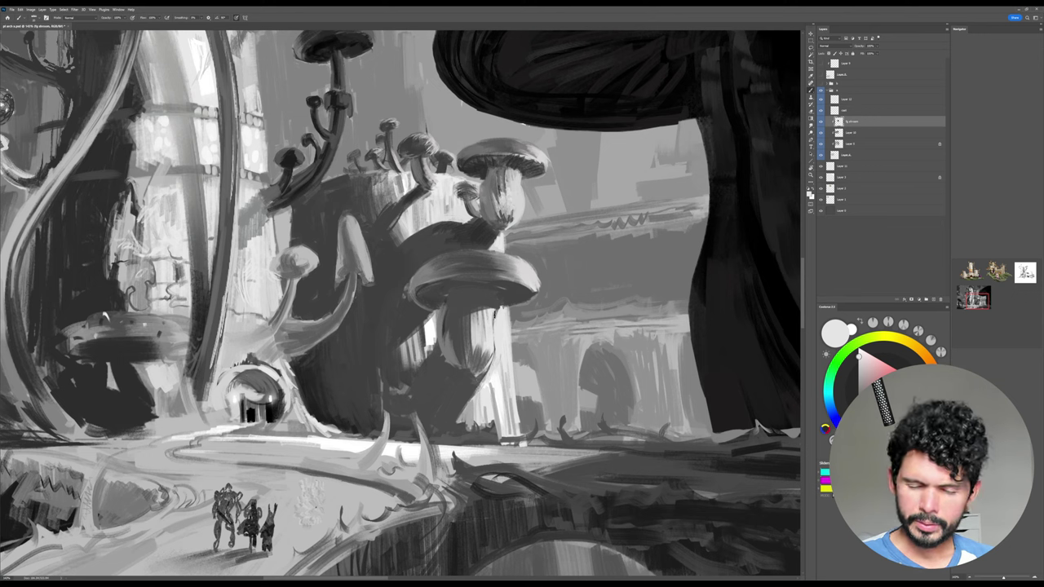
pyautogui.moveTo(488, 352); pyautogui.dragTo(485, 365)
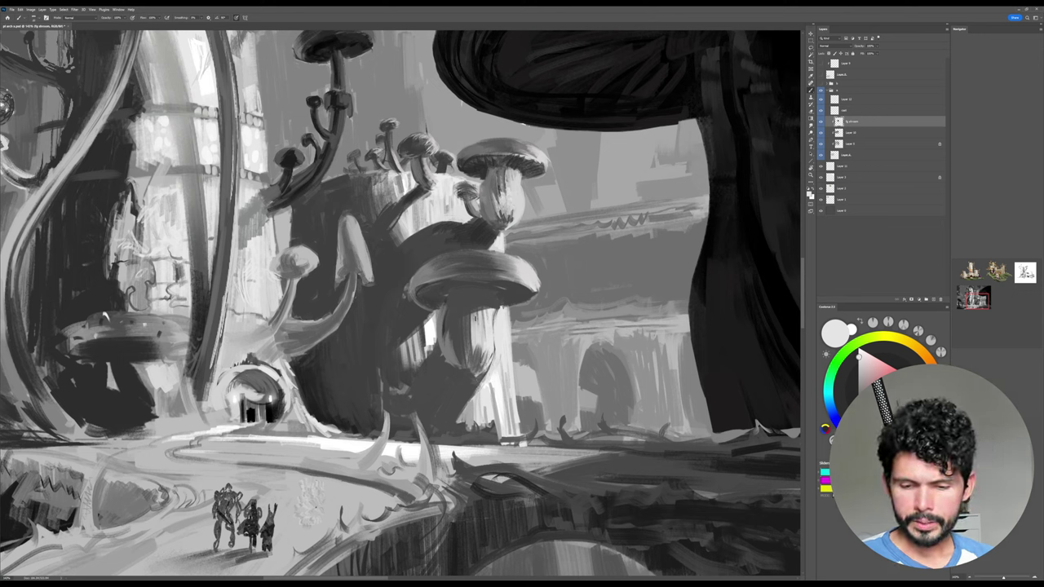
# Adjust the light and shaded sides of the upper pale mushroom's stem with sampled light and mid greys.
pyautogui.keyDown('alt'); pyautogui.click(519, 180); pyautogui.keyUp('alt')
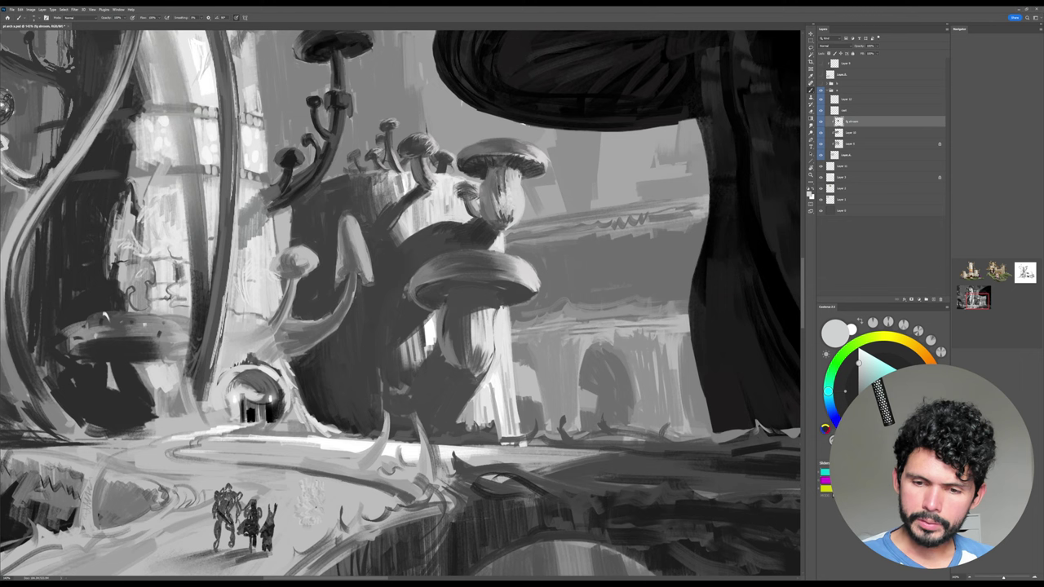
pyautogui.moveTo(520, 177); pyautogui.dragTo(523, 196)
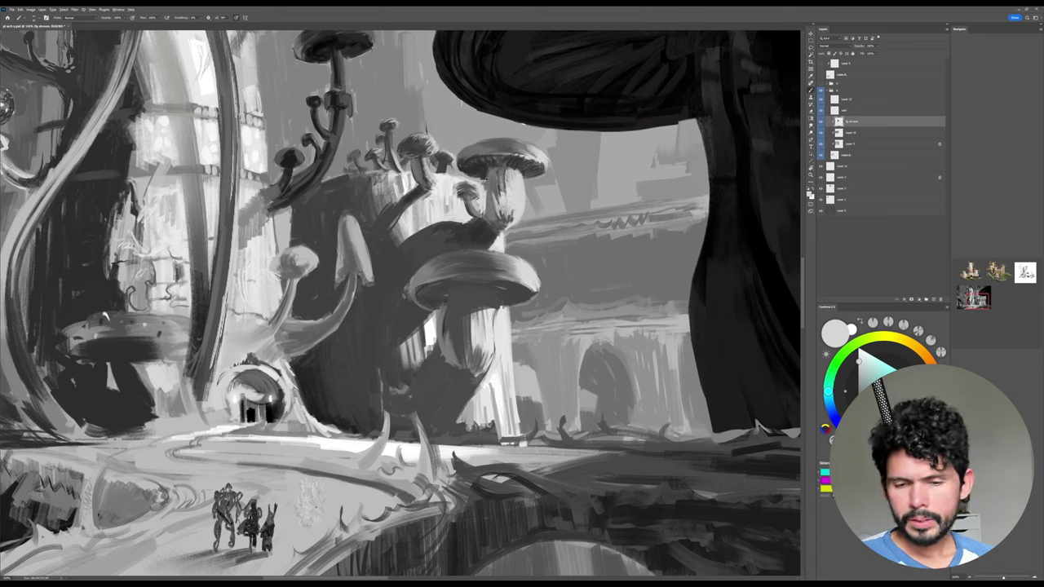
pyautogui.keyDown('alt'); pyautogui.click(489, 180); pyautogui.keyUp('alt')
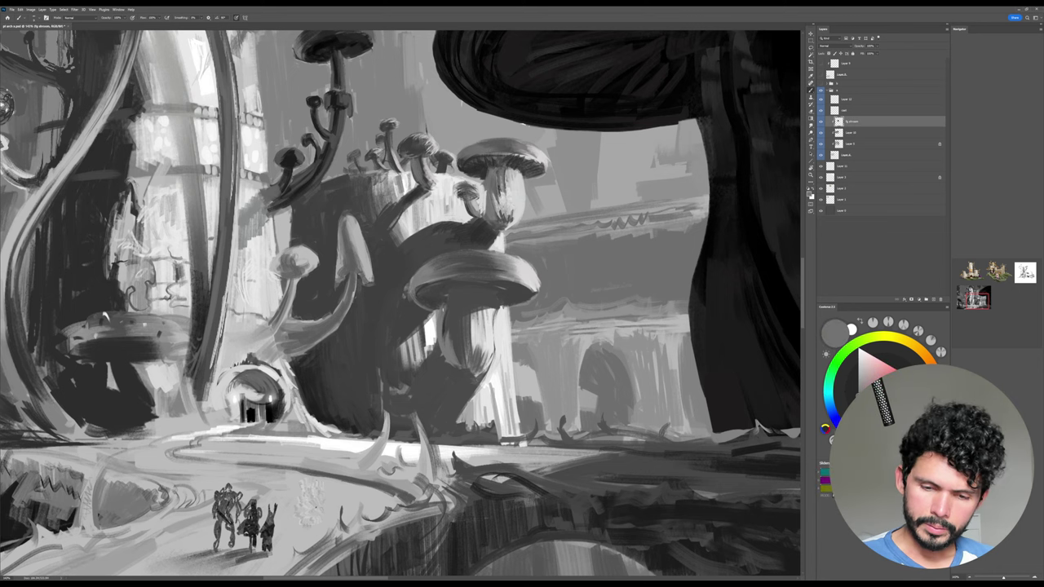
pyautogui.keyDown('alt'); pyautogui.click(452, 312); pyautogui.keyUp('alt')
pyautogui.keyDown('alt'); pyautogui.click(490, 183); pyautogui.keyUp('alt')
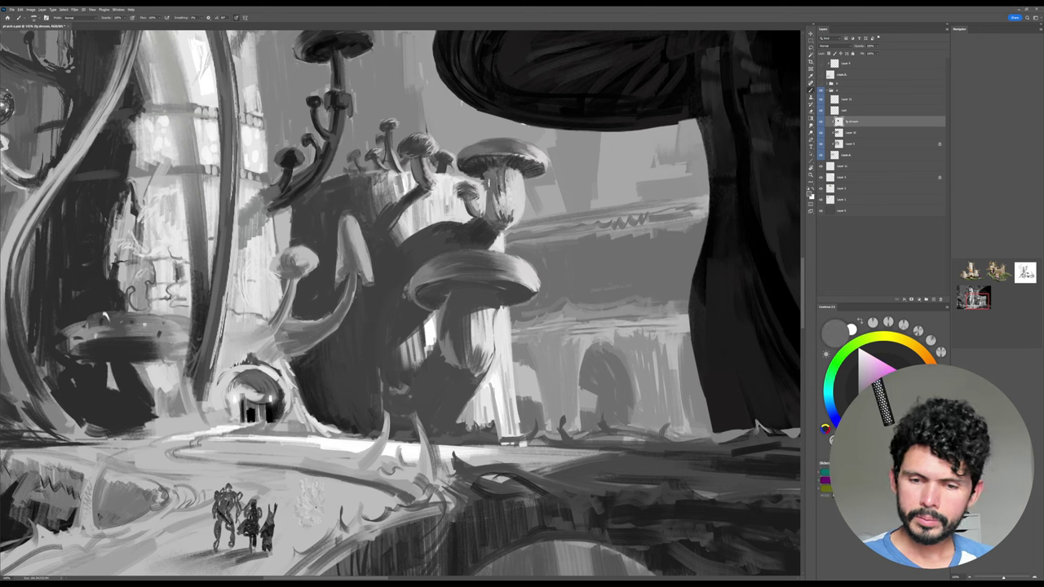
pyautogui.keyDown('alt'); pyautogui.click(496, 191); pyautogui.keyUp('alt')
pyautogui.moveTo(486, 185); pyautogui.dragTo(486, 204)
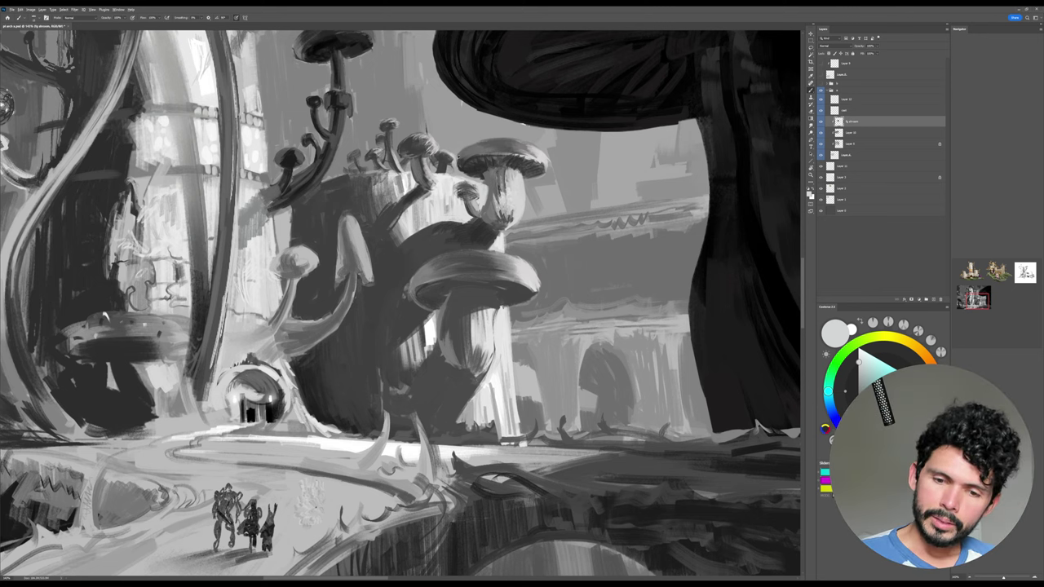
# Touch up the area beneath the upper pale mushroom's cap with sampled greys, swapping the foreground and background colours.
pyautogui.keyDown('alt'); pyautogui.click(463, 137); pyautogui.keyUp('alt')
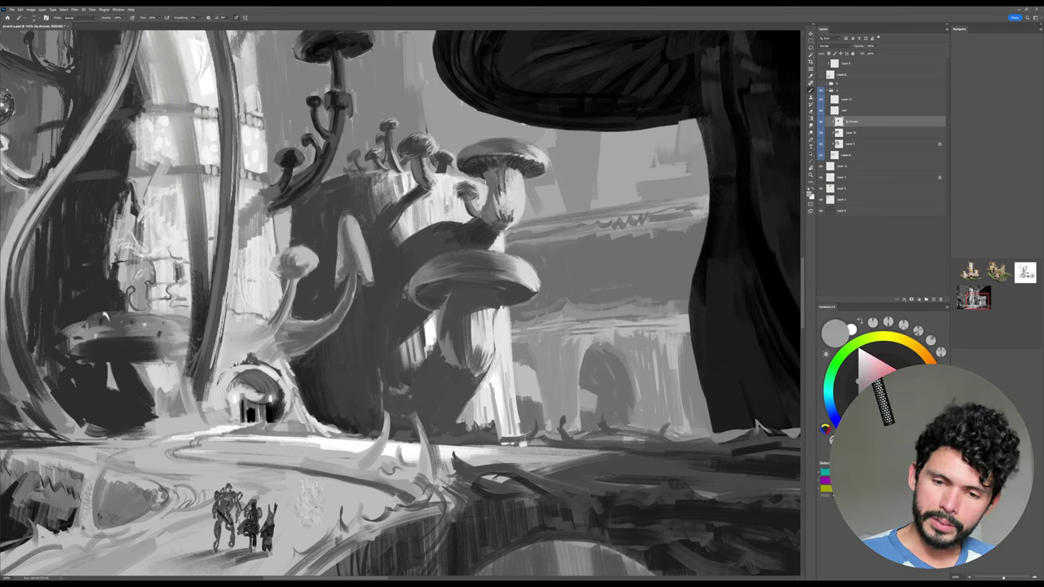
pyautogui.keyDown('alt'); pyautogui.click(489, 177); pyautogui.keyUp('alt')
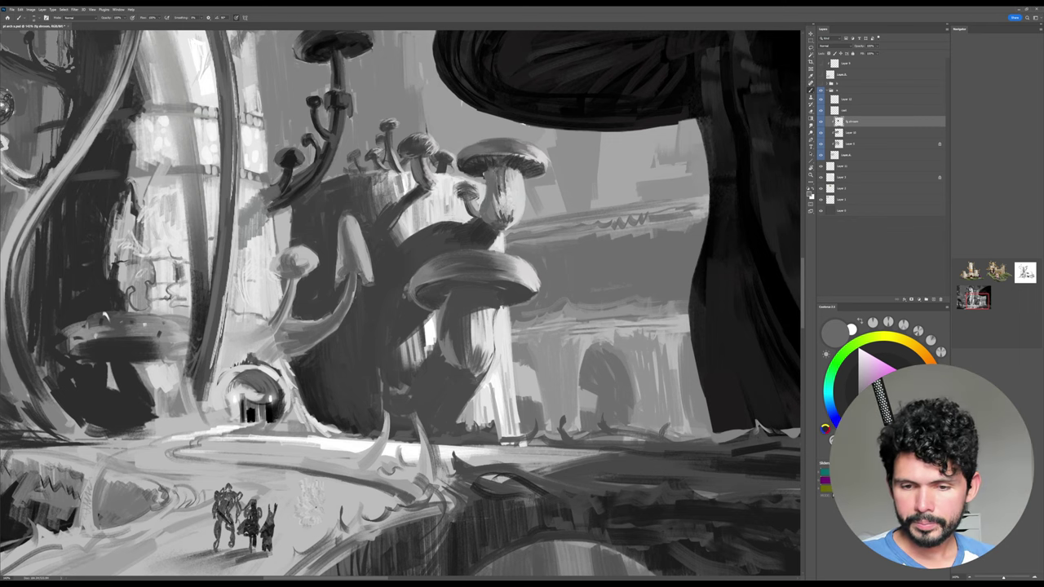
pyautogui.keyDown('alt'); pyautogui.click(482, 173); pyautogui.keyUp('alt')
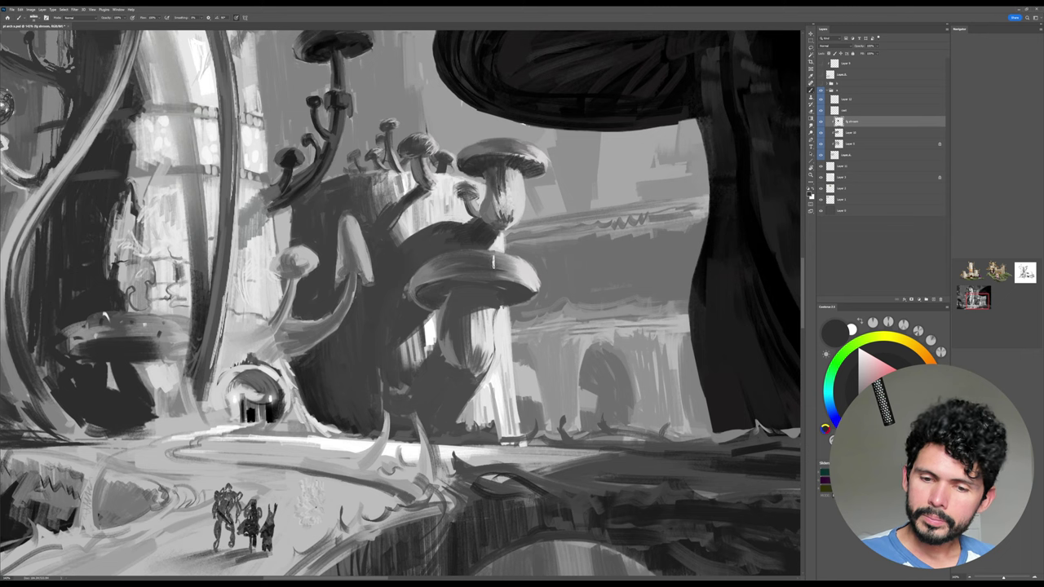
pyautogui.press('x')
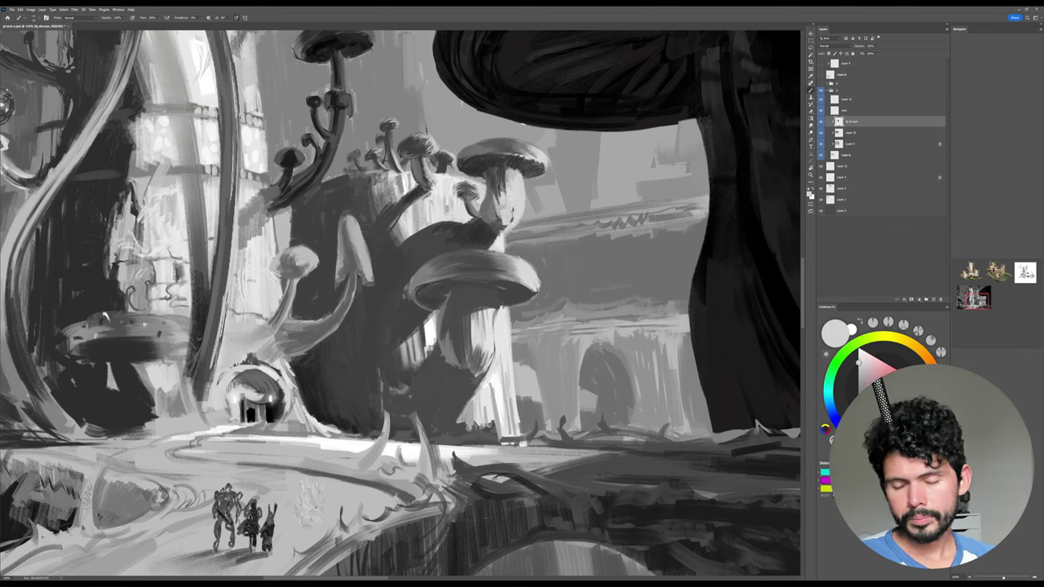
# Refine the base of the upper pale mushroom's stem where it meets the tower, alternating sampled dark, mid and light greys.
pyautogui.keyDown('alt'); pyautogui.click(492, 211); pyautogui.keyUp('alt')
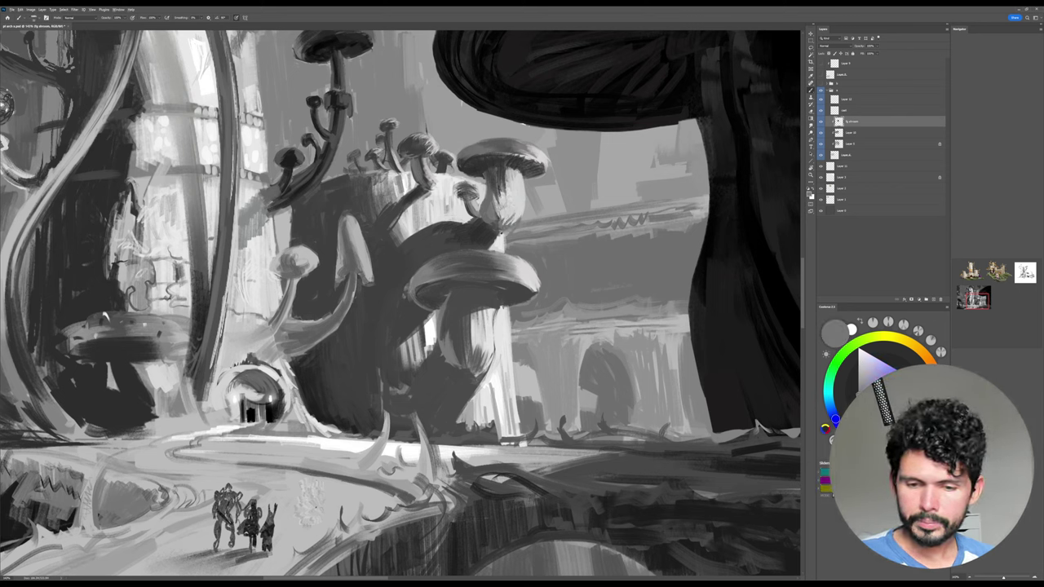
pyautogui.keyDown('alt'); pyautogui.click(503, 235); pyautogui.keyUp('alt')
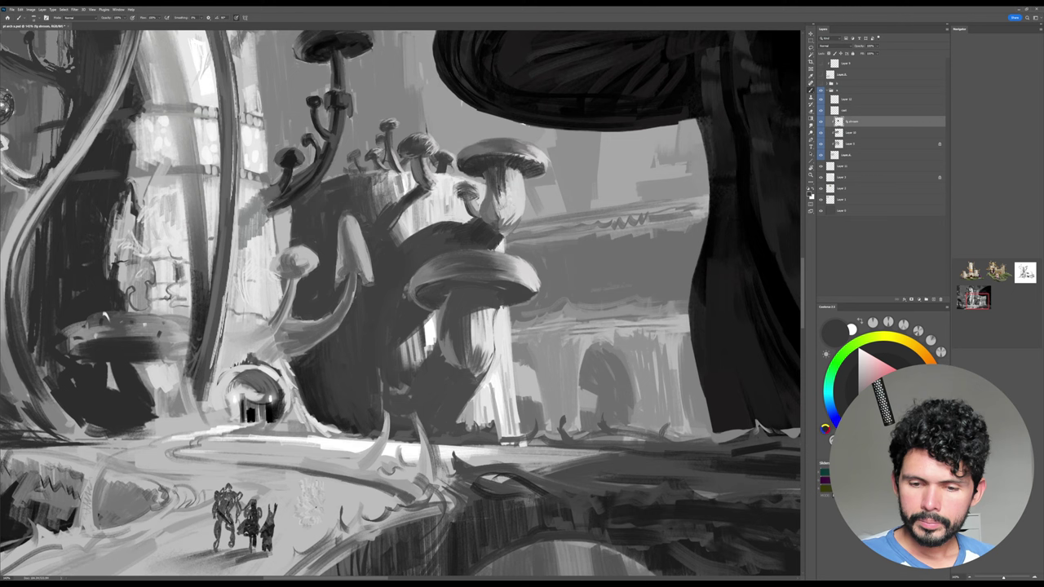
pyautogui.keyDown('alt'); pyautogui.click(507, 220); pyautogui.keyUp('alt')
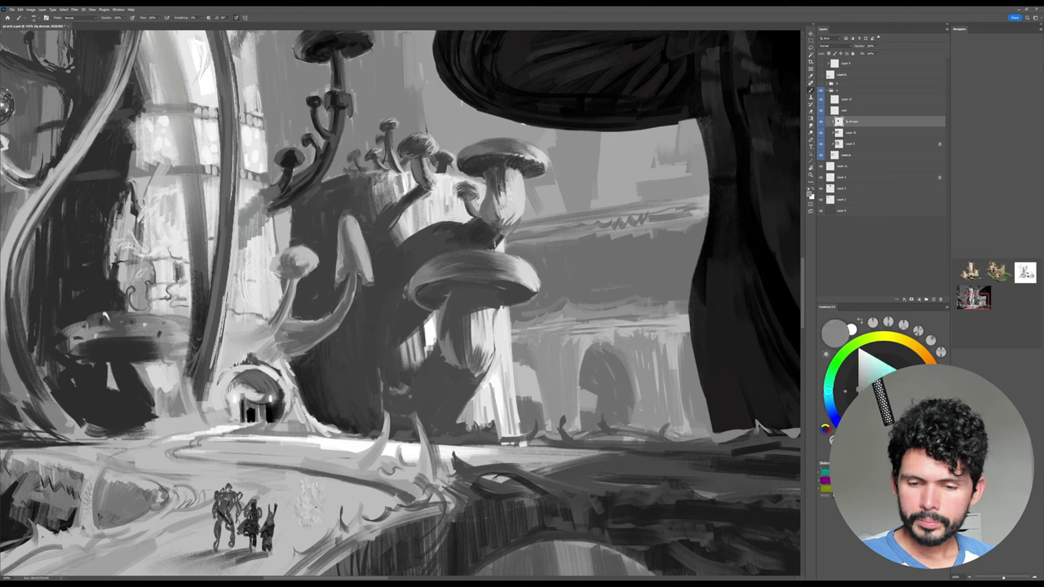
pyautogui.keyDown('alt'); pyautogui.click(494, 237); pyautogui.keyUp('alt')
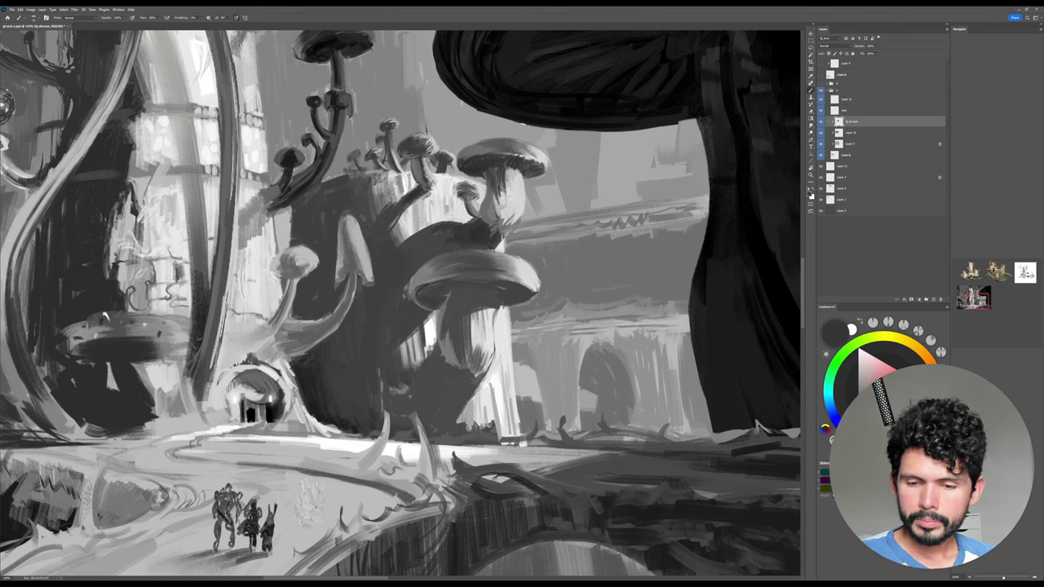
pyautogui.keyDown('alt'); pyautogui.click(501, 237); pyautogui.keyUp('alt')
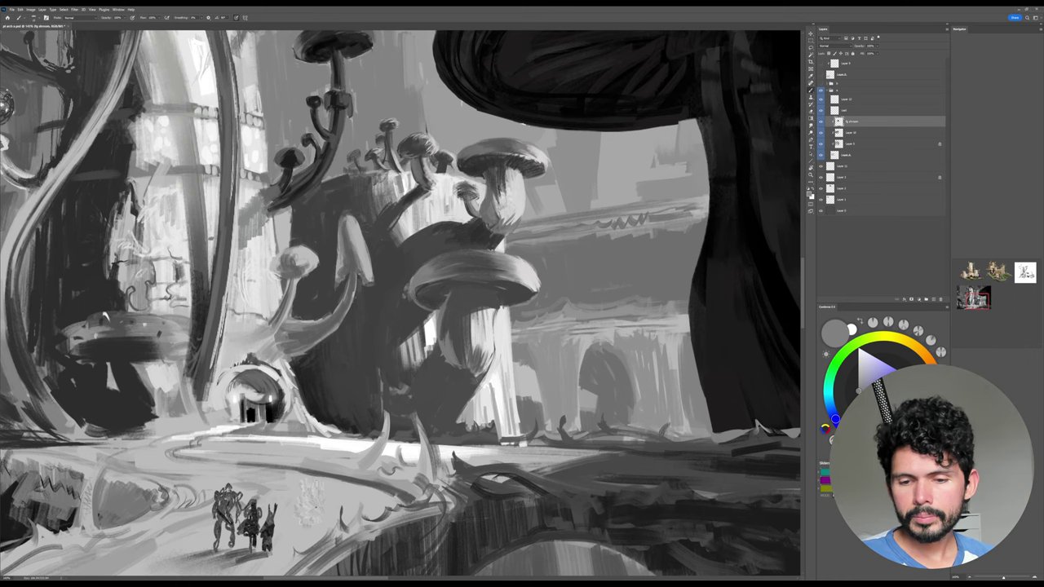
pyautogui.keyDown('alt'); pyautogui.click(501, 238); pyautogui.keyUp('alt')
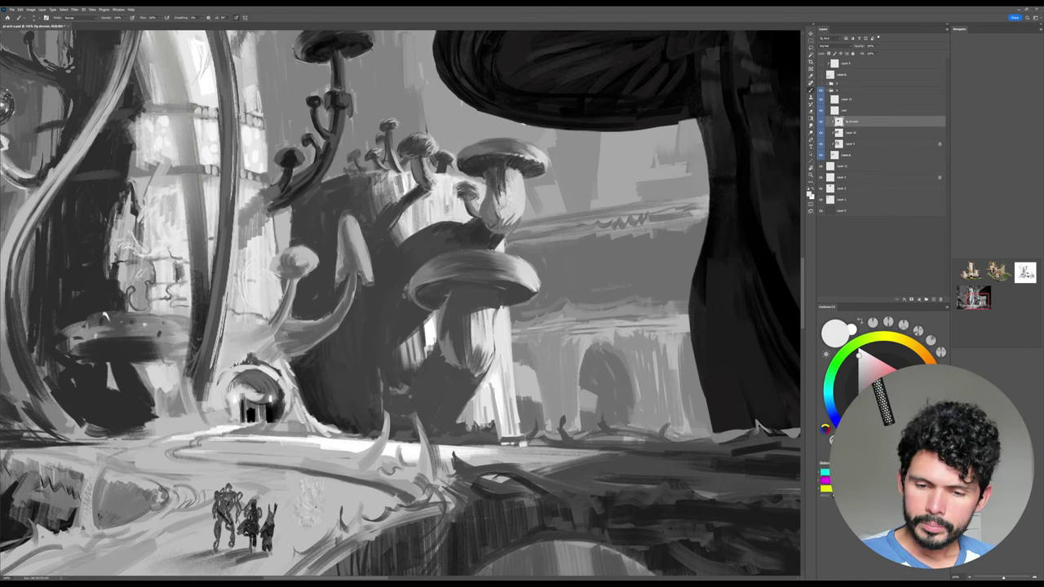
# Check the whole composition mirrored by flipping the canvas horizontally, and undo the flip.
pyautogui.press('z')
pyautogui.moveTo(642, 270); pyautogui.dragTo(636, 301)
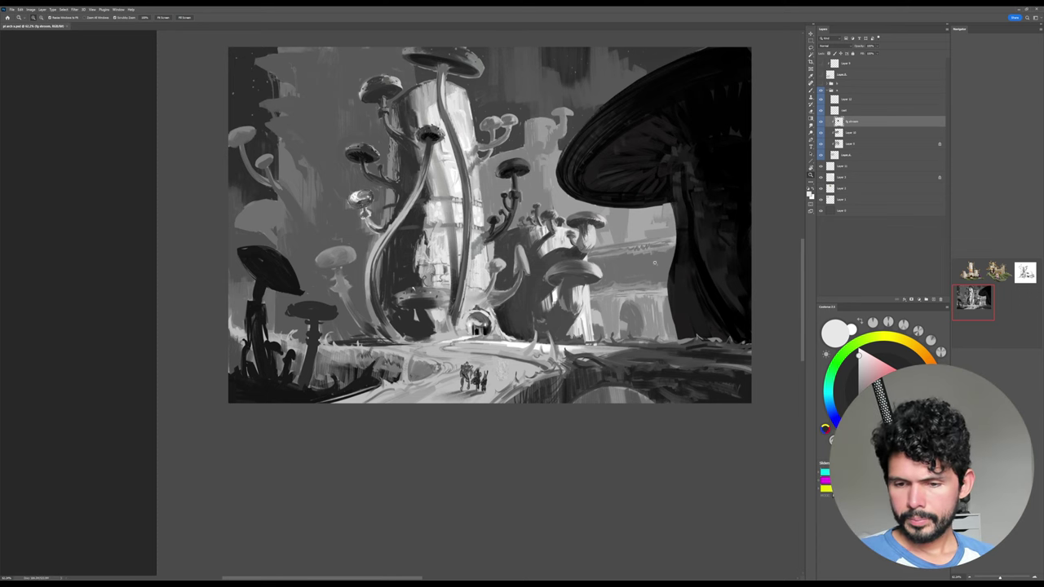
pyautogui.moveTo(627, 311); pyautogui.dragTo(628, 341)
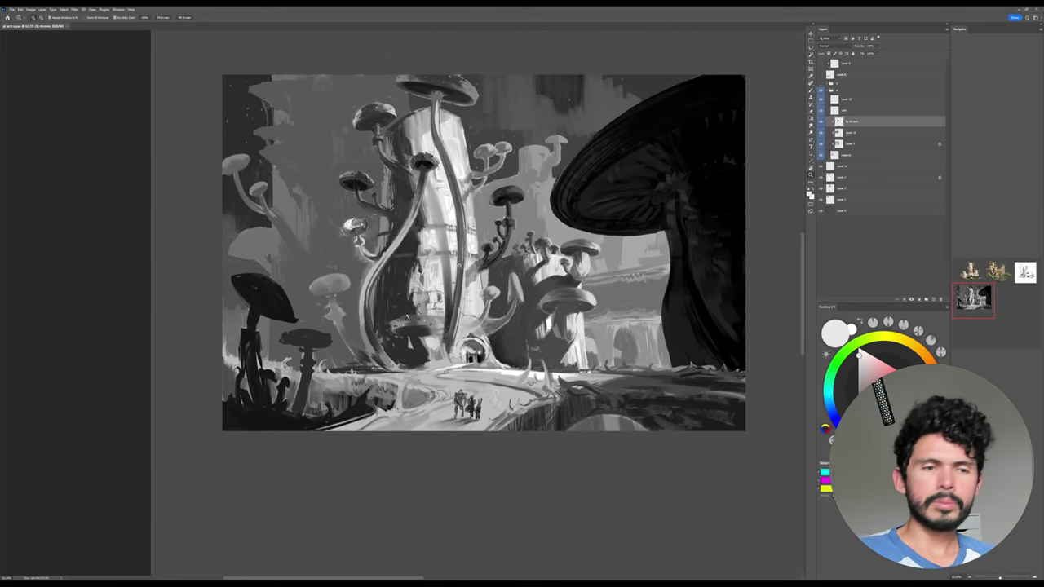
pyautogui.click(31, 10)
pyautogui.moveTo(69, 72)
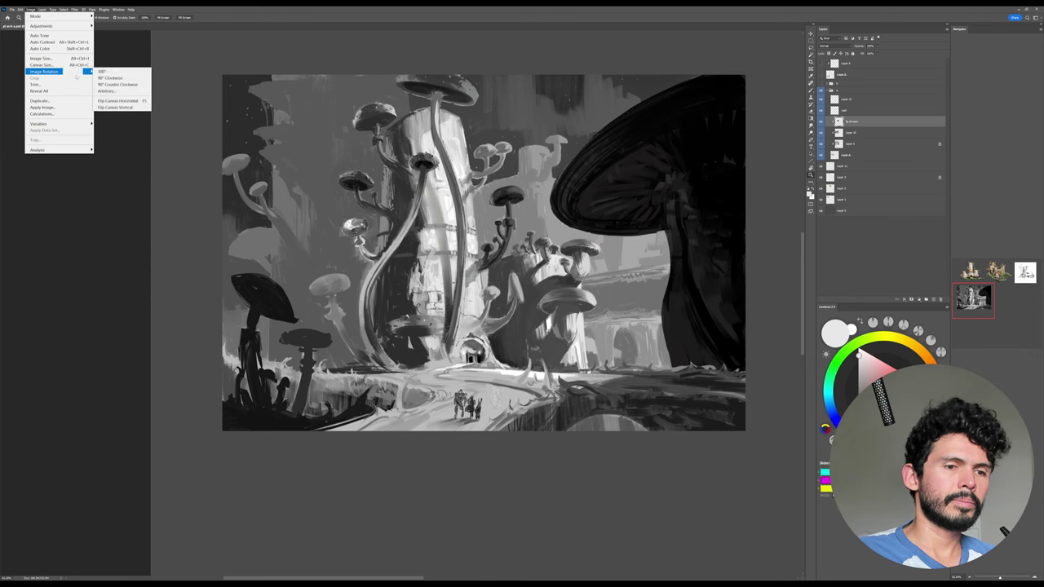
pyautogui.click(121, 100)
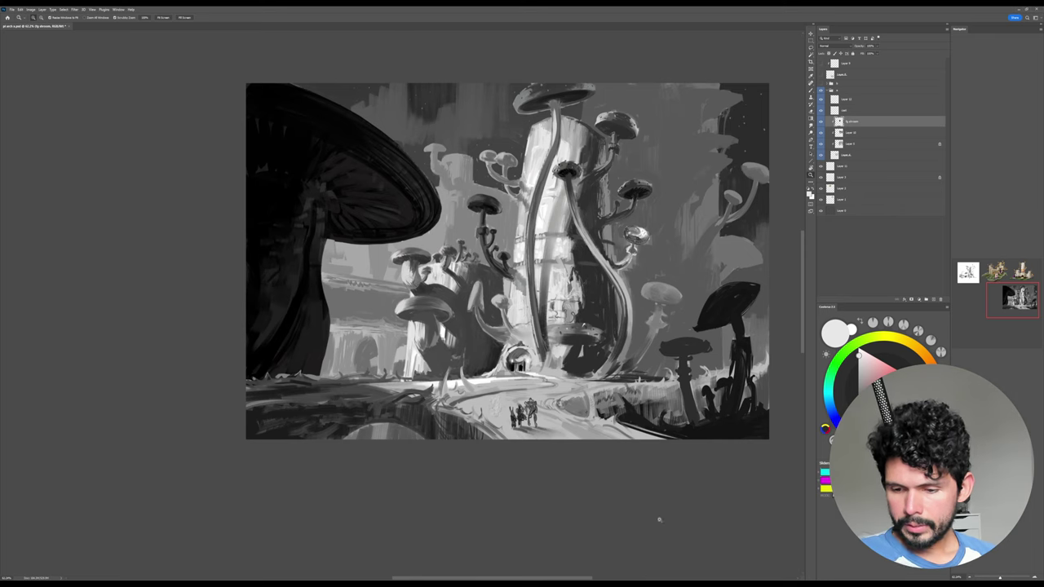
pyautogui.moveTo(682, 485); pyautogui.dragTo(625, 515)
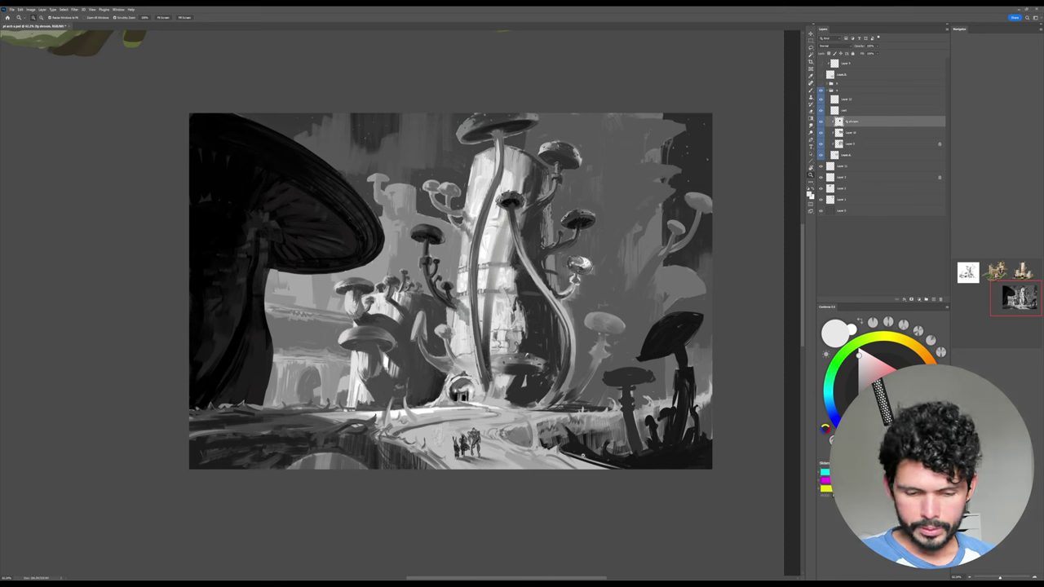
pyautogui.hotkey('ctrl', 'z')
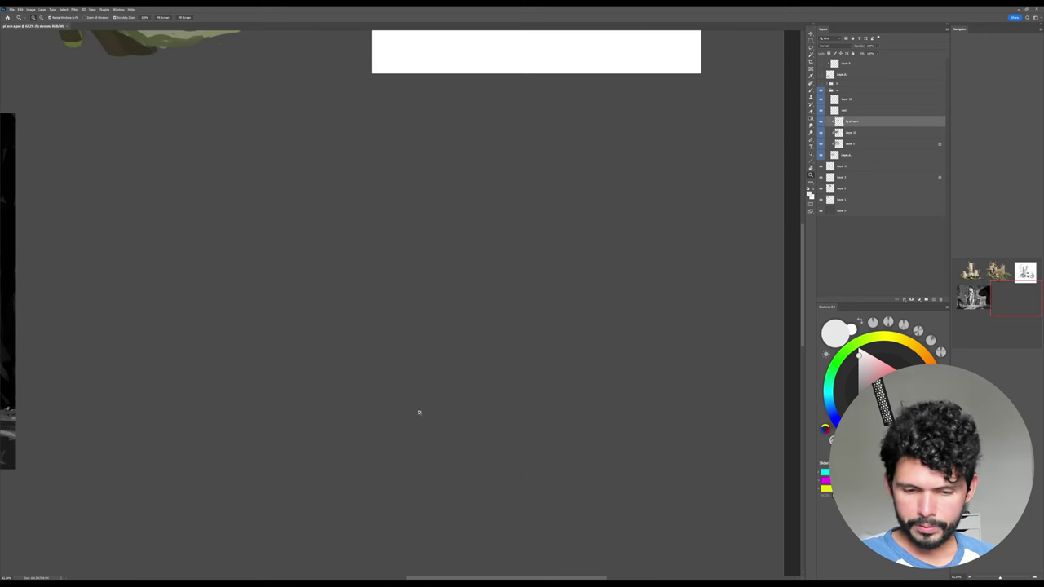
# Select the layer holding the dark foreground mushroom, check it by hiding and showing it, and activate the Brush tool.
pyautogui.moveTo(17, 426); pyautogui.dragTo(514, 413)
pyautogui.moveTo(203, 421); pyautogui.dragTo(601, 419)
pyautogui.moveTo(477, 401); pyautogui.dragTo(342, 409)
pyautogui.keyDown('ctrl'); pyautogui.click(231, 285); pyautogui.keyUp('ctrl')
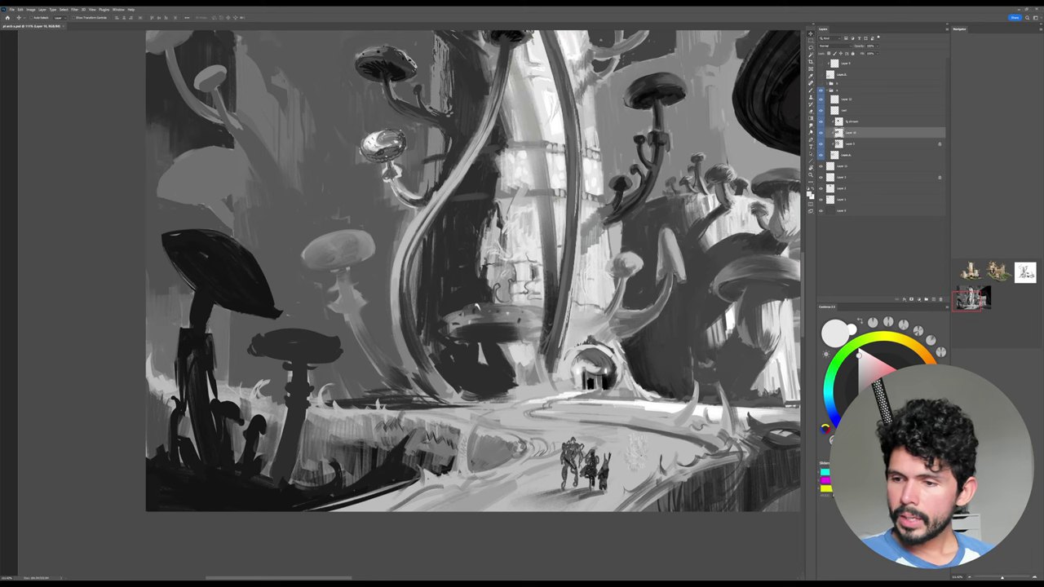
pyautogui.click(821, 132)
pyautogui.click(821, 132)
pyautogui.click(810, 90)
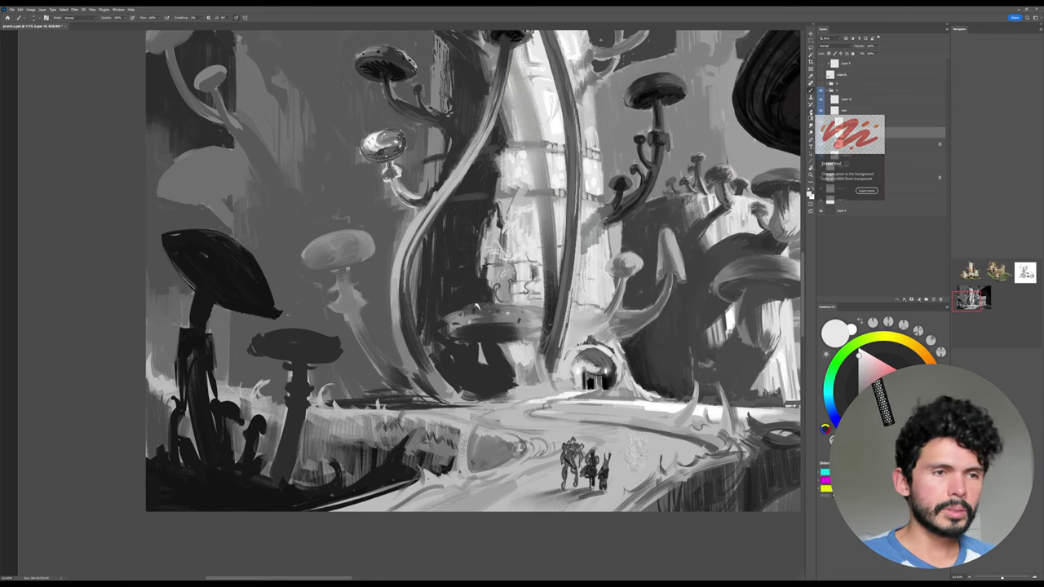
# Clean up the upper edge and outline of the dark foreground mushroom's cap with sampled near-black, rotating the canvas for the strokes.
pyautogui.moveTo(269, 278); pyautogui.dragTo(352, 295)
pyautogui.press('d')
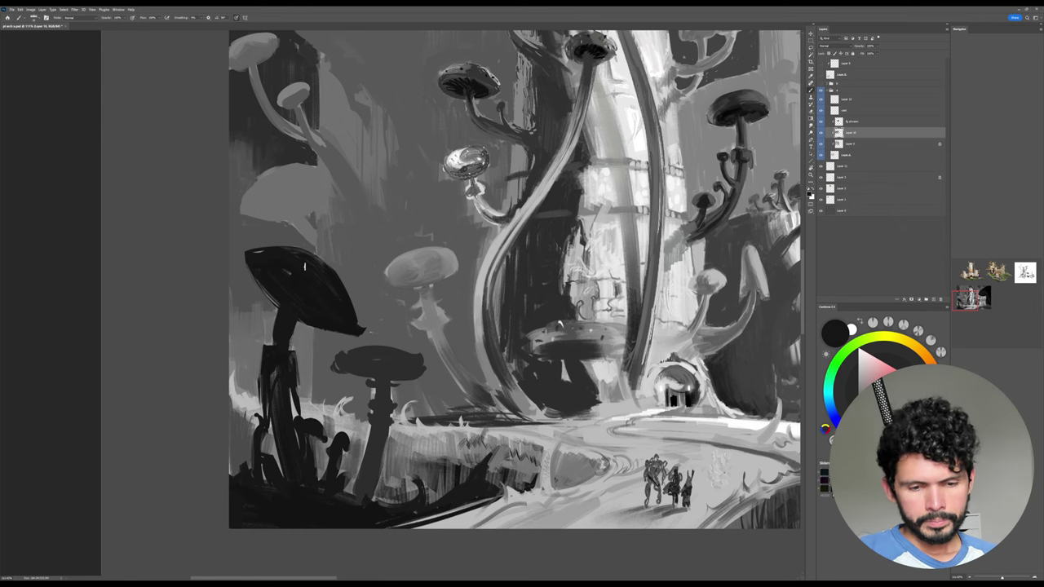
pyautogui.moveTo(333, 247); pyautogui.dragTo(394, 233)
pyautogui.press('r')
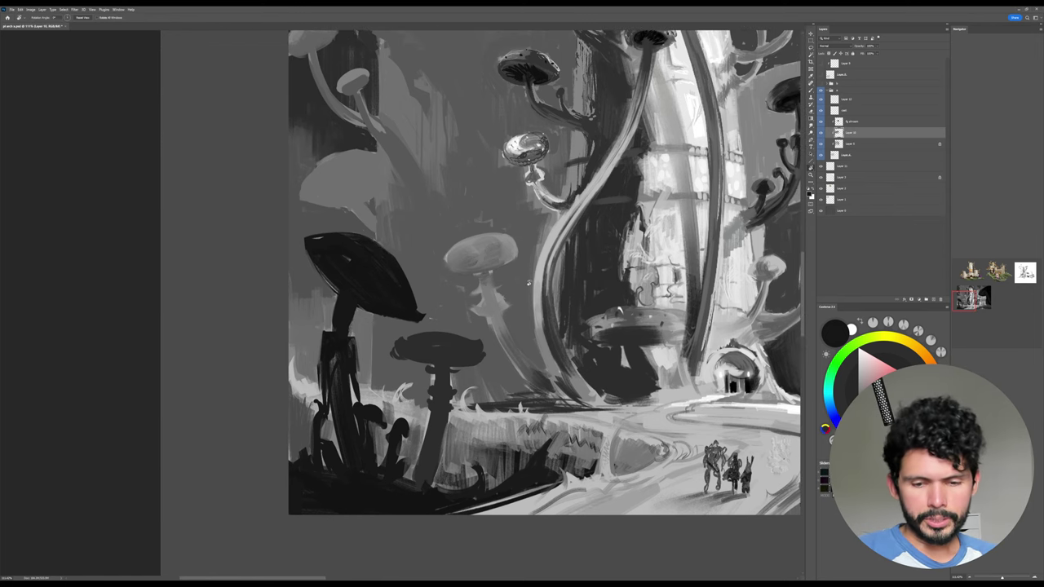
pyautogui.moveTo(476, 339); pyautogui.dragTo(466, 247)
pyautogui.moveTo(465, 247); pyautogui.dragTo(573, 222)
pyautogui.press('z')
pyautogui.moveTo(519, 292); pyautogui.dragTo(563, 285)
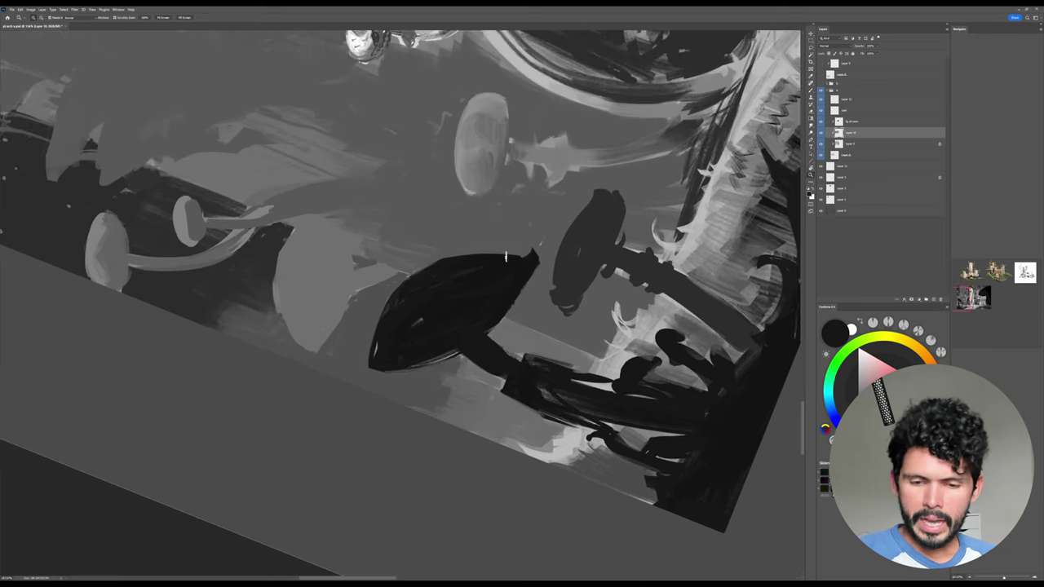
pyautogui.press('b')
pyautogui.keyDown('alt'); pyautogui.click(438, 267); pyautogui.keyUp('alt')
pyautogui.moveTo(435, 262); pyautogui.dragTo(389, 312)
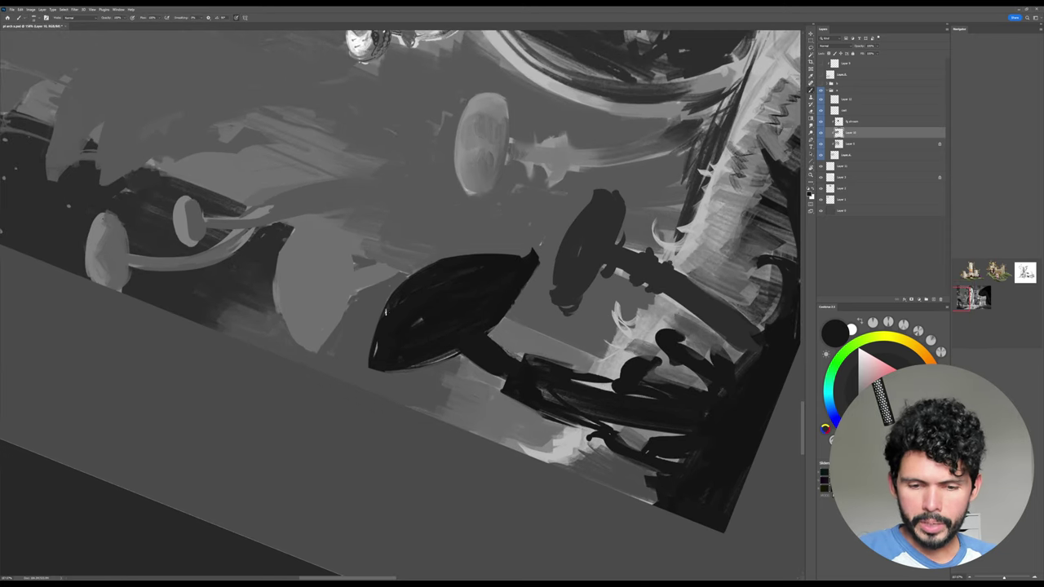
pyautogui.moveTo(438, 261); pyautogui.dragTo(526, 274)
pyautogui.press('Escape')
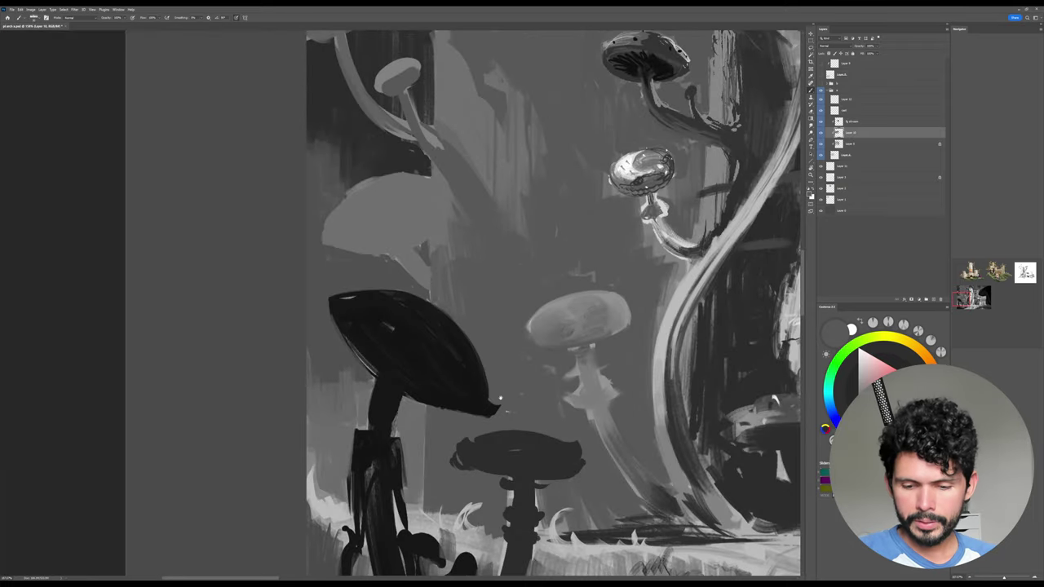
# Even out the dark foreground cap with sampled near-black and block in dark grey light on its tower-facing side.
pyautogui.scroll(-3, 500, 359)
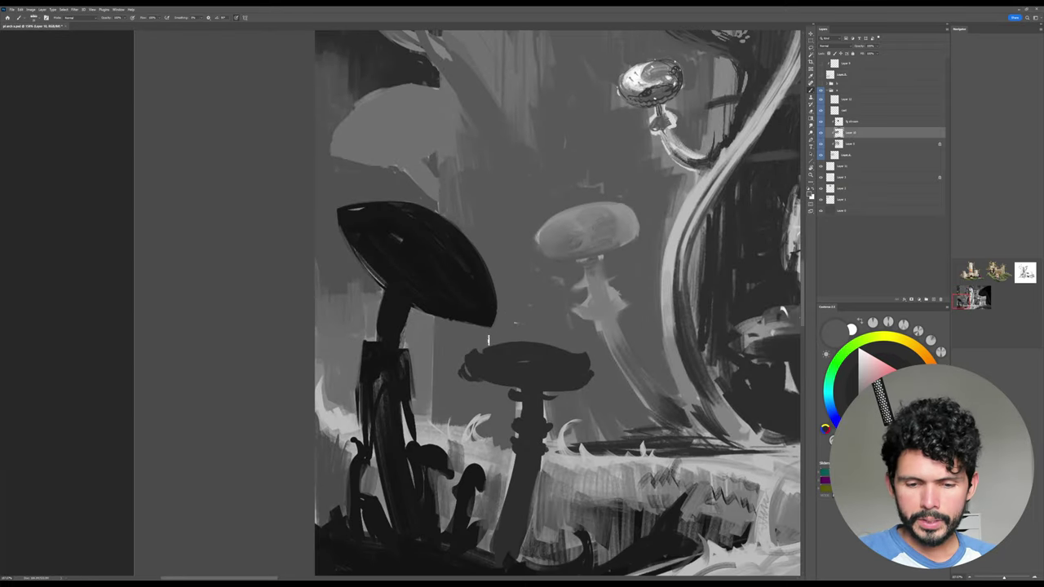
pyautogui.keyDown('alt'); pyautogui.click(399, 249); pyautogui.keyUp('alt')
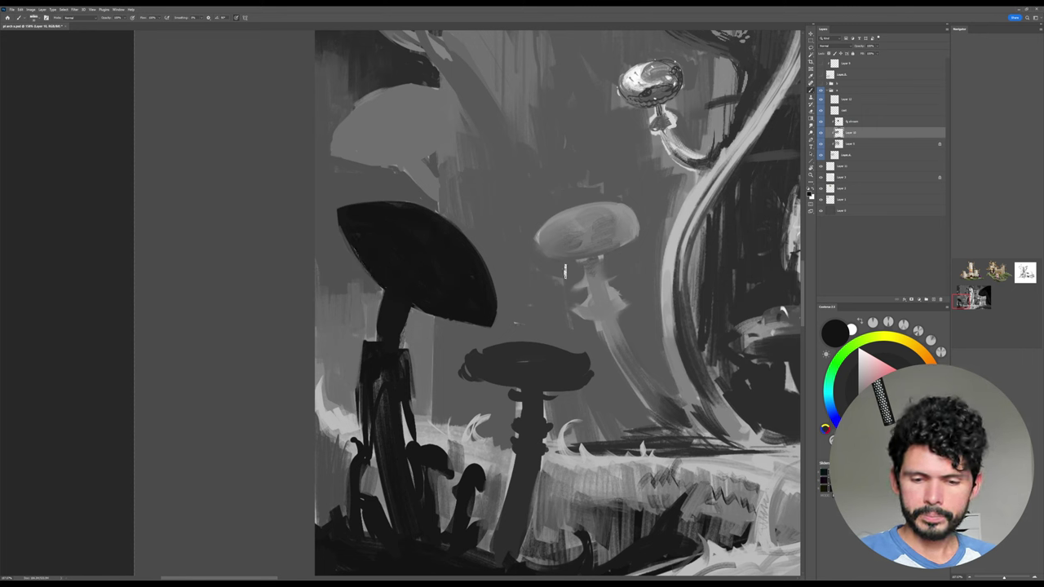
pyautogui.click(861, 420)
pyautogui.moveTo(422, 223)
pyautogui.mouseDown()
pyautogui.moveTo(463, 277)
pyautogui.moveTo(432, 217)
pyautogui.moveTo(455, 259)
pyautogui.moveTo(433, 222)
pyautogui.moveTo(439, 279)
pyautogui.mouseUp()
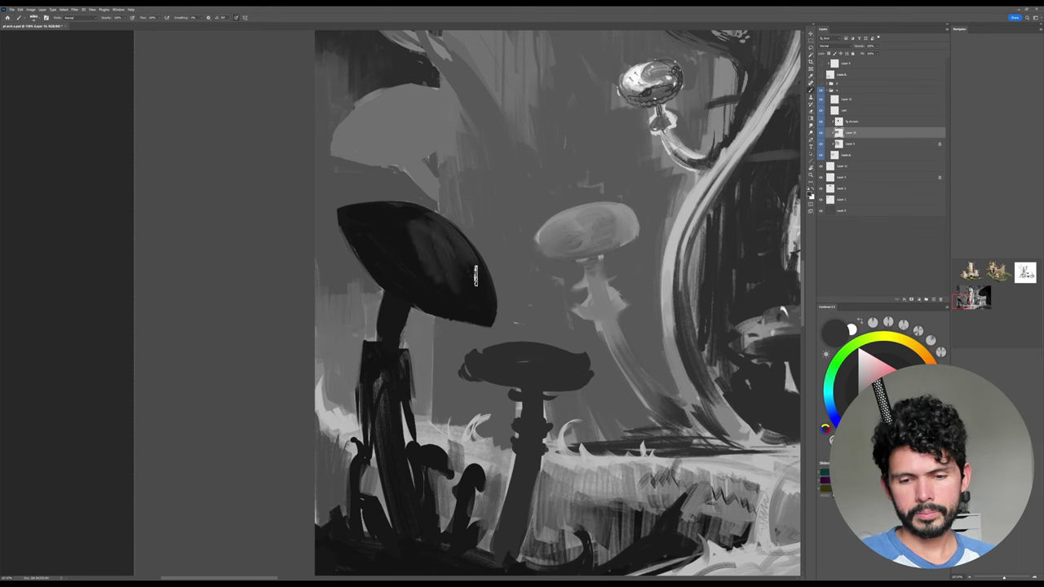
pyautogui.moveTo(449, 242); pyautogui.dragTo(482, 277)
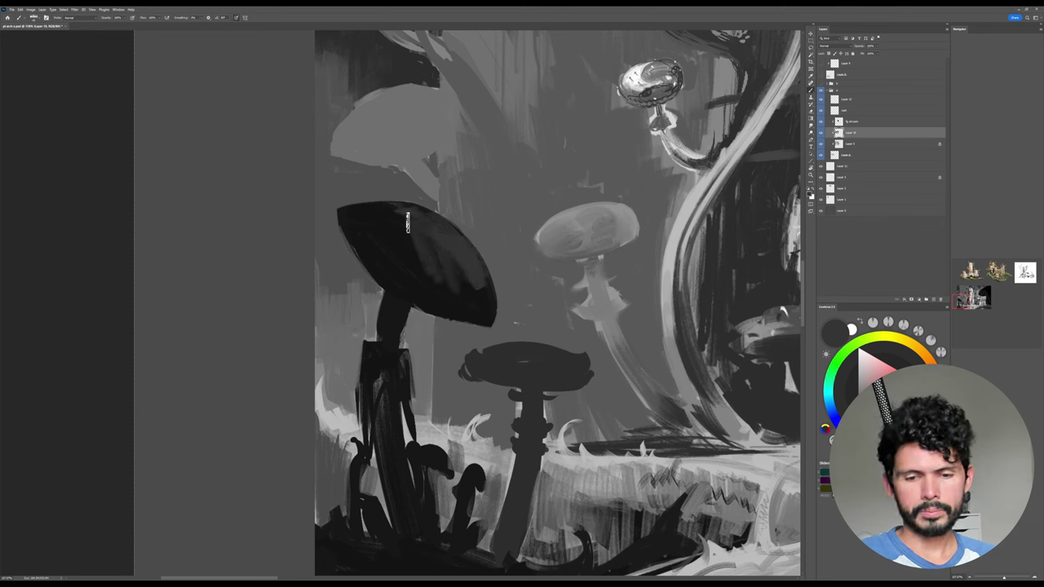
# Model the dark foreground cap's curvature with sampled near-black and broad dark grey strokes, using a larger brush.
pyautogui.keyDown('alt'); pyautogui.click(408, 238); pyautogui.keyUp('alt')
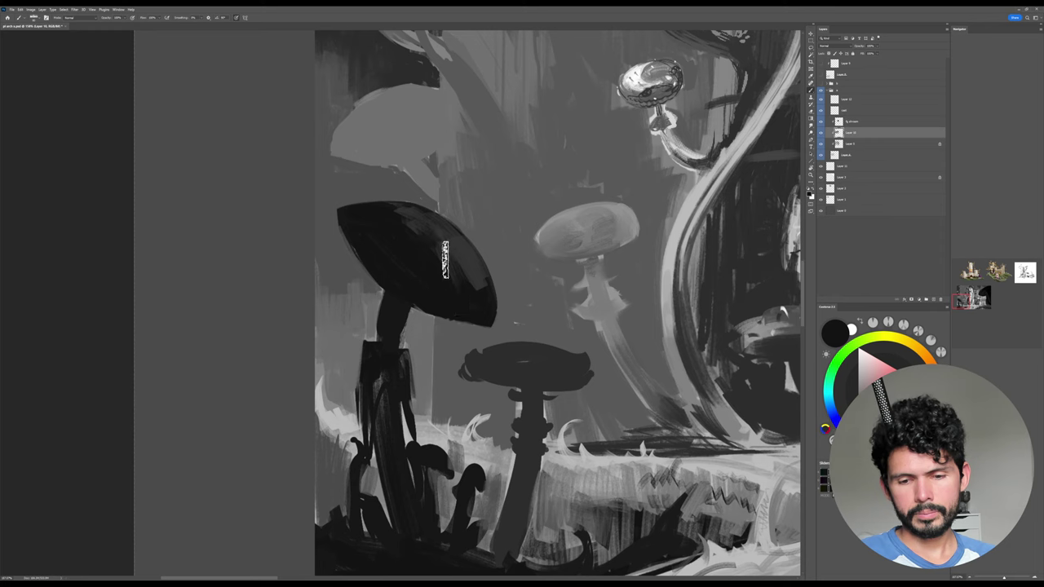
pyautogui.moveTo(488, 312); pyautogui.dragTo(464, 326)
pyautogui.moveTo(467, 334); pyautogui.dragTo(380, 324)
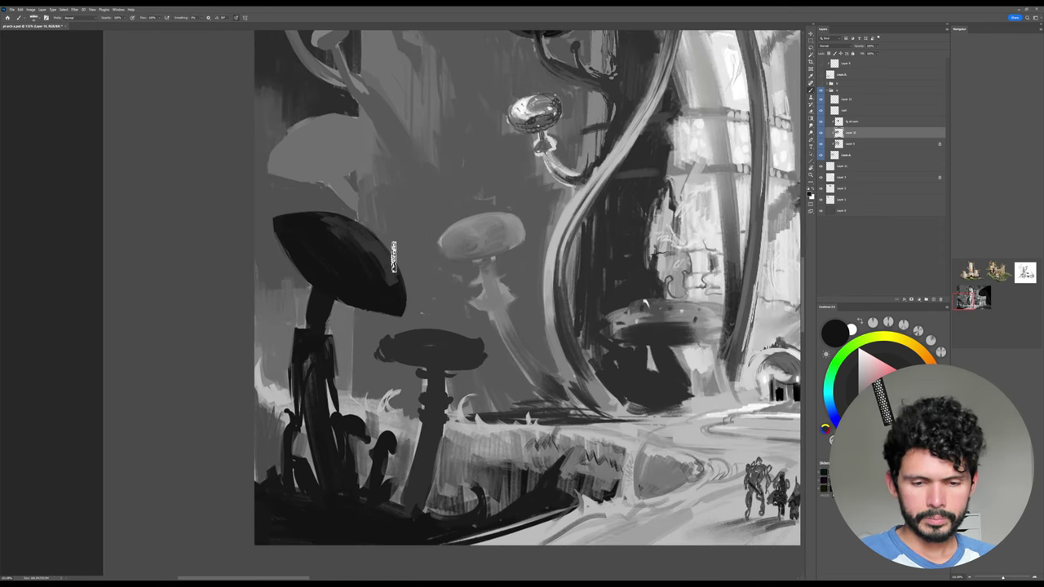
pyautogui.keyDown('alt'); pyautogui.click(388, 257); pyautogui.keyUp('alt')
pyautogui.press(']')
pyautogui.moveTo(313, 262); pyautogui.dragTo(390, 287)
pyautogui.press(']')
pyautogui.moveTo(351, 255); pyautogui.dragTo(386, 295)
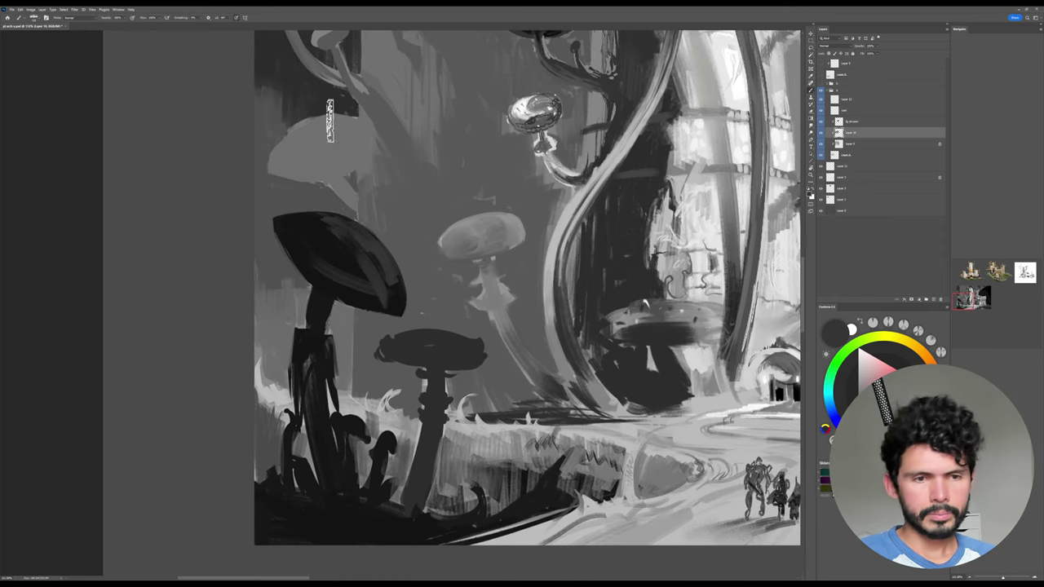
# Try a plain round brush beside the dark foreground cap, undo the stroke and return to the textured brush.
pyautogui.rightClick(439, 235)
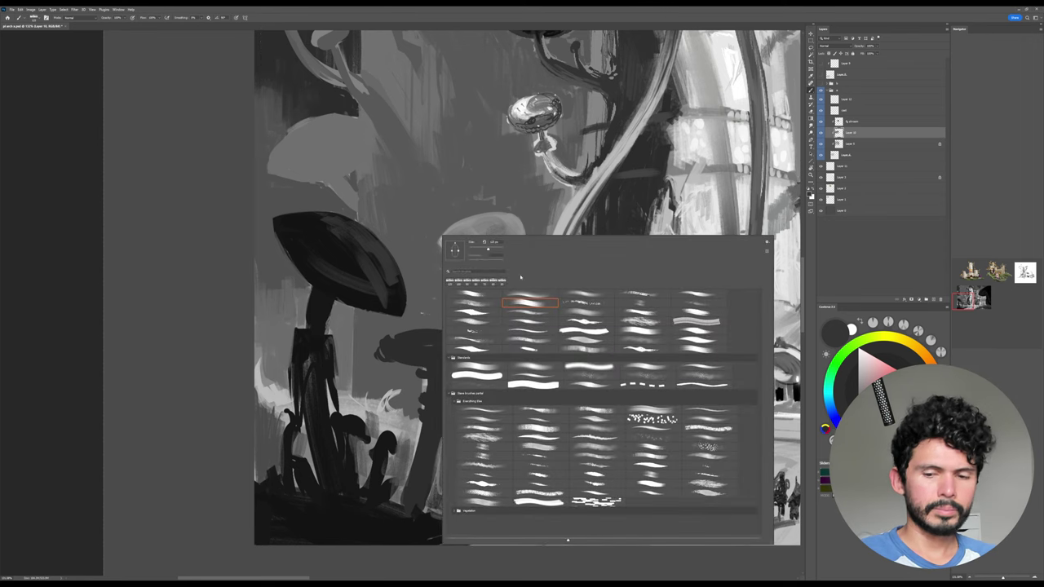
pyautogui.click(478, 374)
pyautogui.click(401, 269)
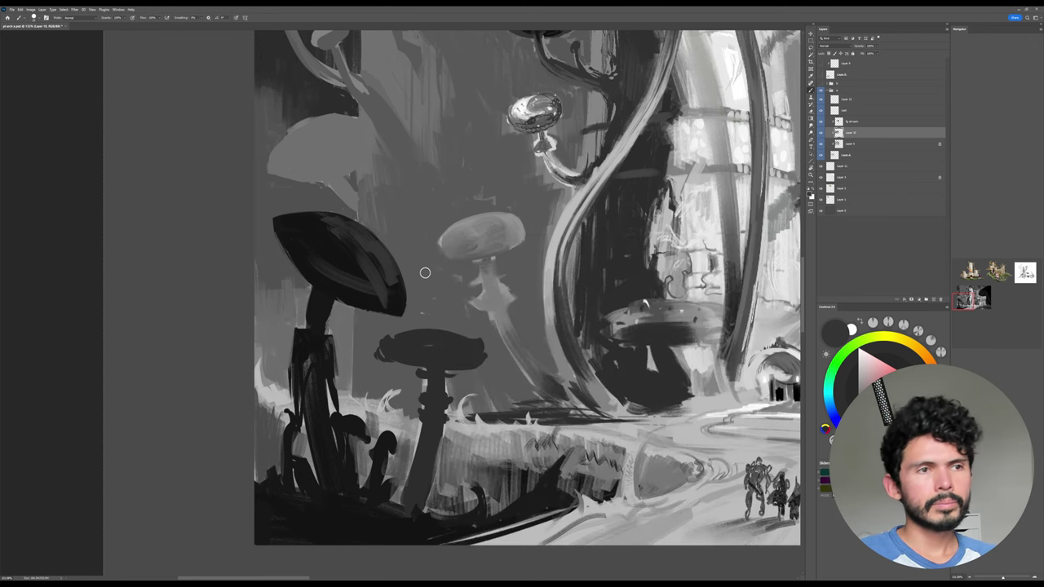
pyautogui.press(']')
pyautogui.press(']')
pyautogui.moveTo(421, 280)
pyautogui.mouseDown()
pyautogui.moveTo(424, 303)
pyautogui.moveTo(442, 310)
pyautogui.mouseUp()
pyautogui.hotkey('ctrl', 'z')
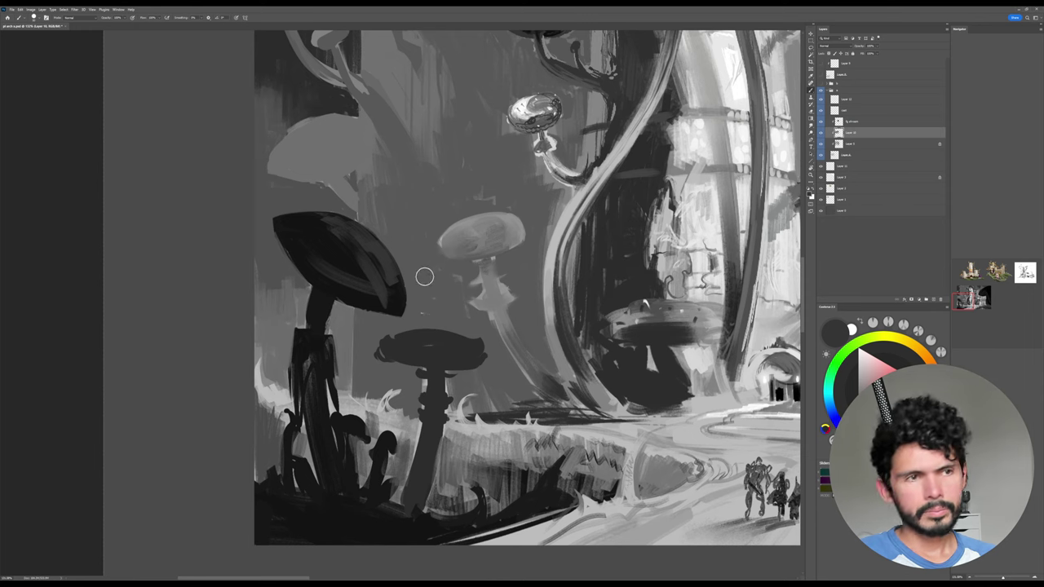
pyautogui.rightClick(424, 277)
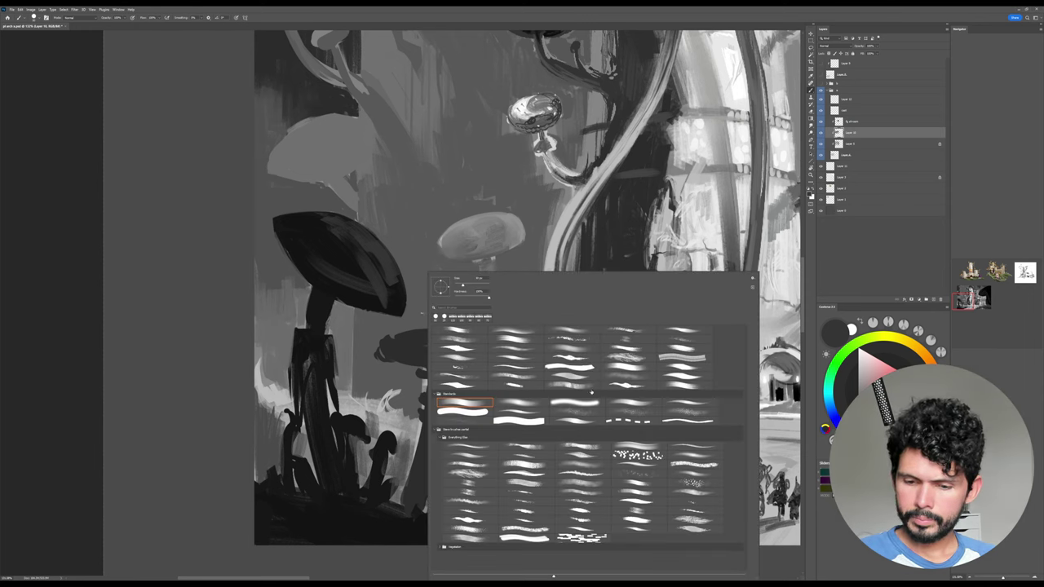
pyautogui.doubleClick(524, 342)
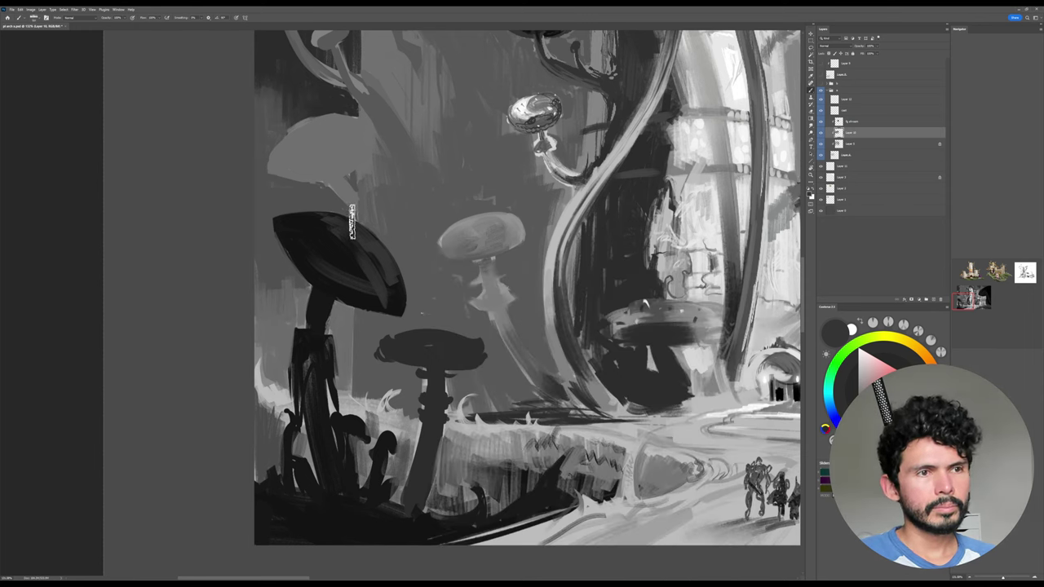
# Refine the lit streaks and rim of the dark foreground cap with a smaller brush, alternating sampled near-black and dark grey.
pyautogui.press('[')
pyautogui.press('[')
pyautogui.press('[')
pyautogui.press('[')
pyautogui.keyDown('alt'); pyautogui.click(376, 251); pyautogui.keyUp('alt')
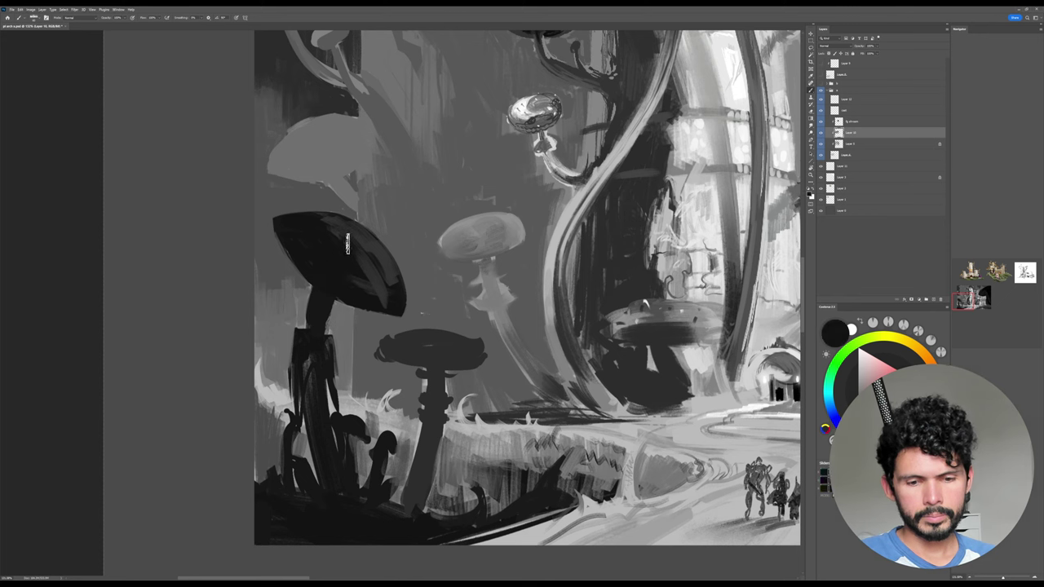
pyautogui.keyDown('alt'); pyautogui.click(394, 274); pyautogui.keyUp('alt')
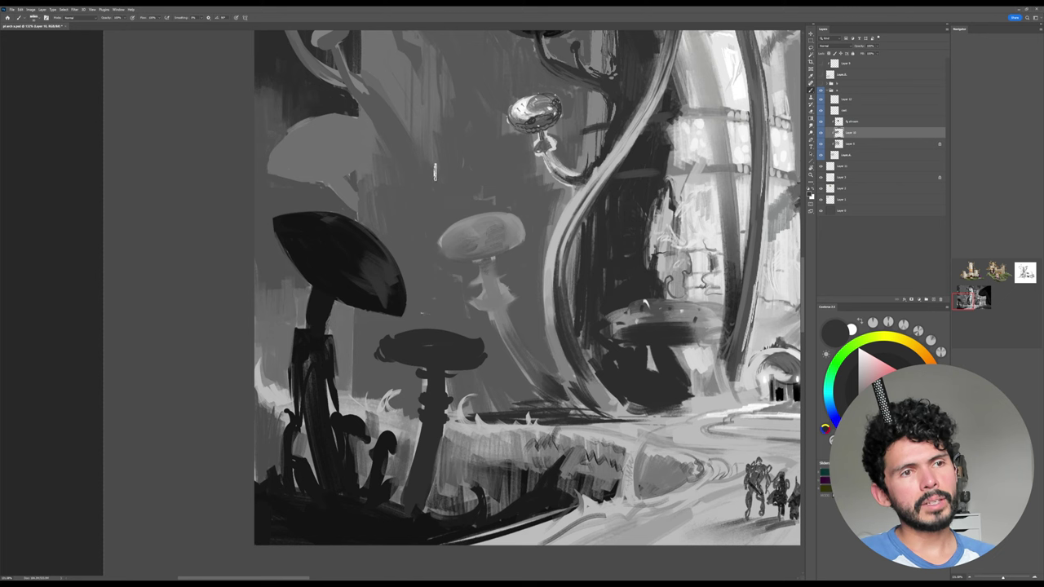
pyautogui.keyDown('alt'); pyautogui.click(360, 268); pyautogui.keyUp('alt')
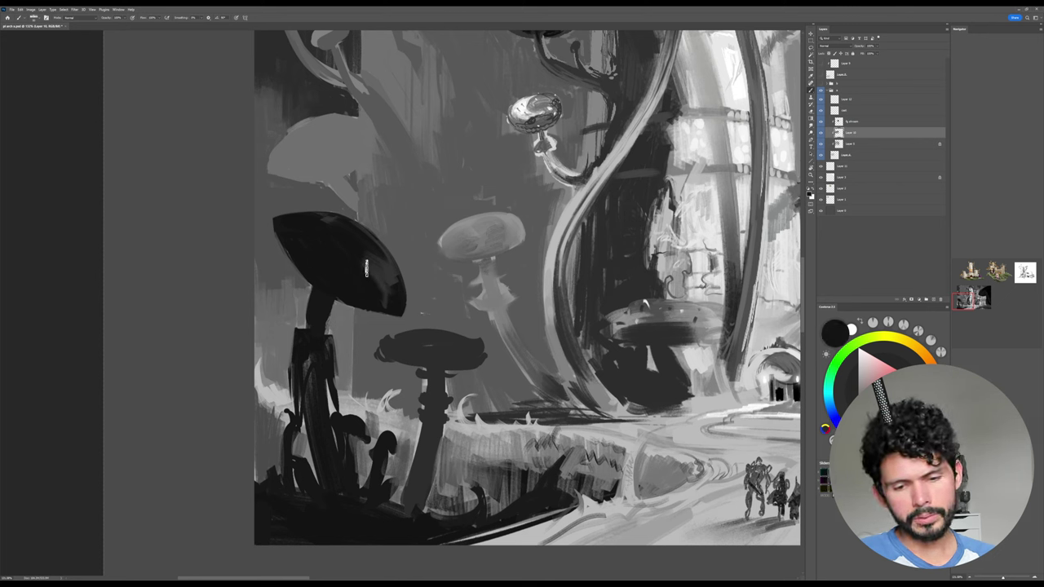
pyautogui.keyDown('alt'); pyautogui.click(385, 269); pyautogui.keyUp('alt')
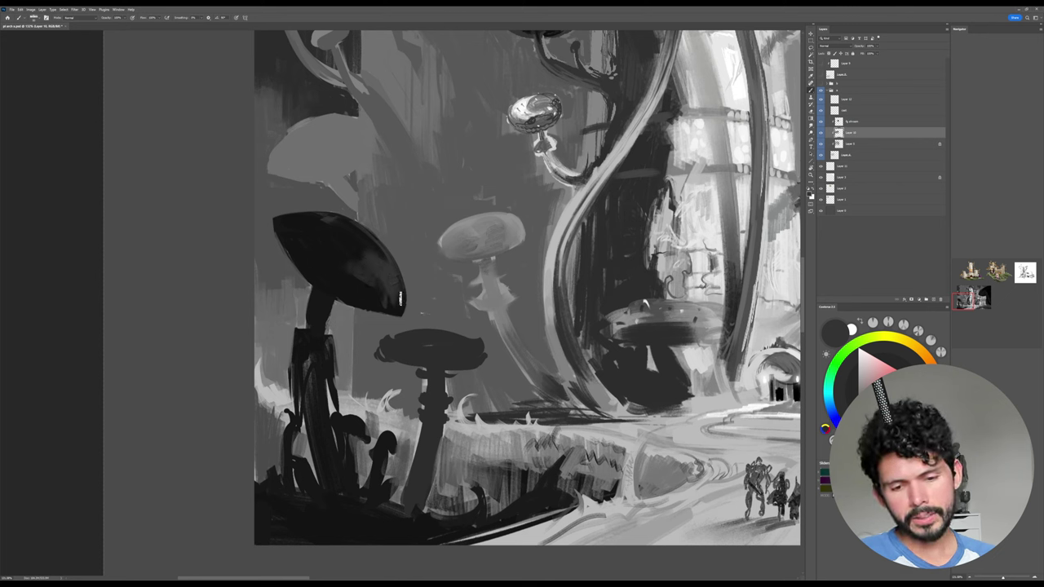
# Rework the lit side of the dark foreground cap with sampled dark tones, brushing strokes that follow its curve.
pyautogui.moveTo(349, 223)
pyautogui.mouseDown()
pyautogui.moveTo(383, 276)
pyautogui.moveTo(375, 266)
pyautogui.mouseUp()
pyautogui.keyDown('alt'); pyautogui.click(342, 251); pyautogui.keyUp('alt')
pyautogui.press('r')
pyautogui.moveTo(425, 220)
pyautogui.mouseDown()
pyautogui.moveTo(338, 263)
pyautogui.moveTo(394, 258)
pyautogui.moveTo(394, 287)
pyautogui.mouseUp()
pyautogui.press('b')
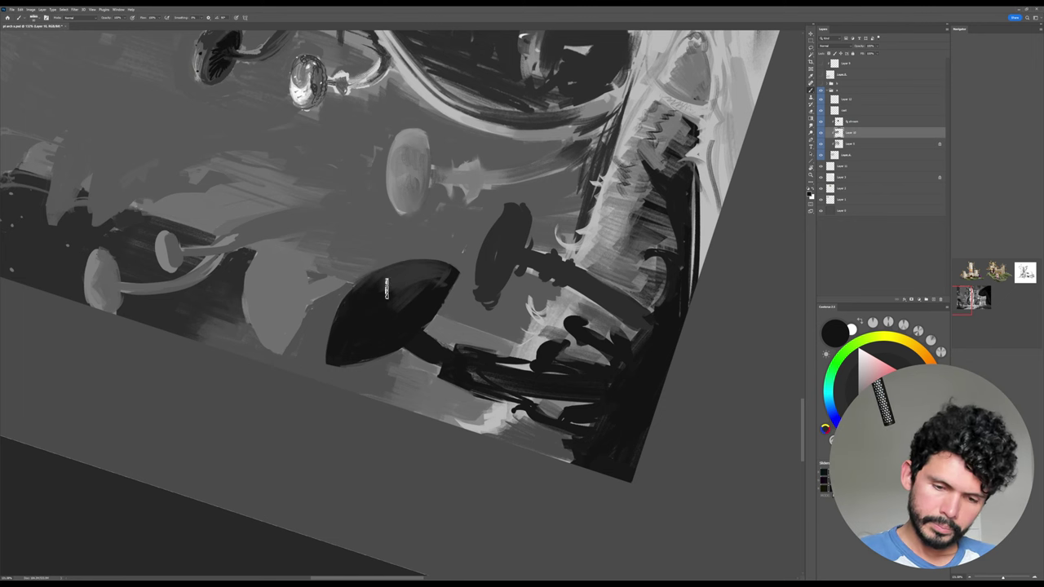
pyautogui.keyDown('alt'); pyautogui.click(392, 275); pyautogui.keyUp('alt')
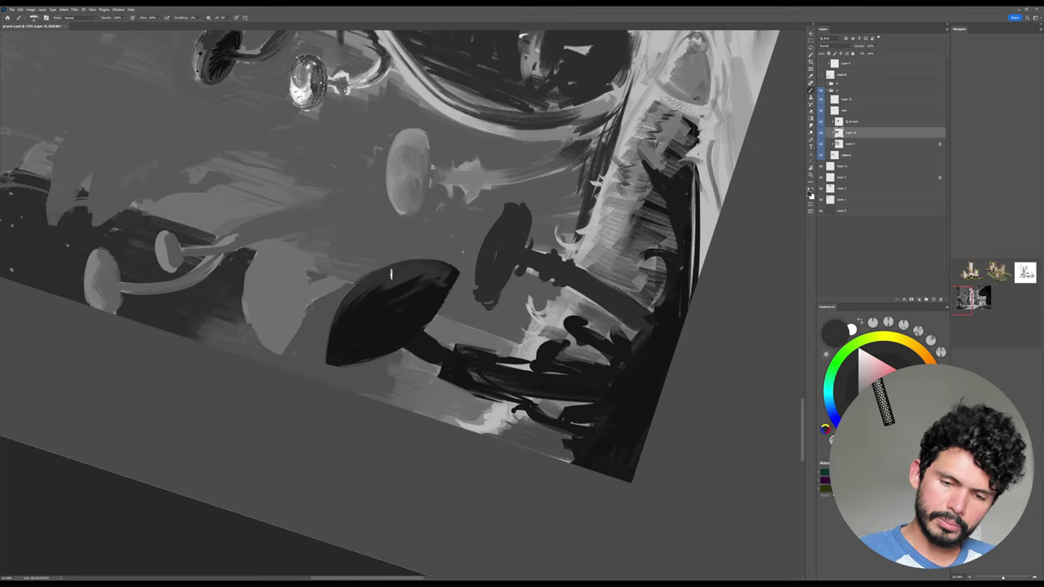
pyautogui.press('Escape')
# Deepen the shadowed core of the dark foreground cap with sampled near-black strokes running along its length.
pyautogui.keyDown('alt'); pyautogui.click(412, 316); pyautogui.keyUp('alt')
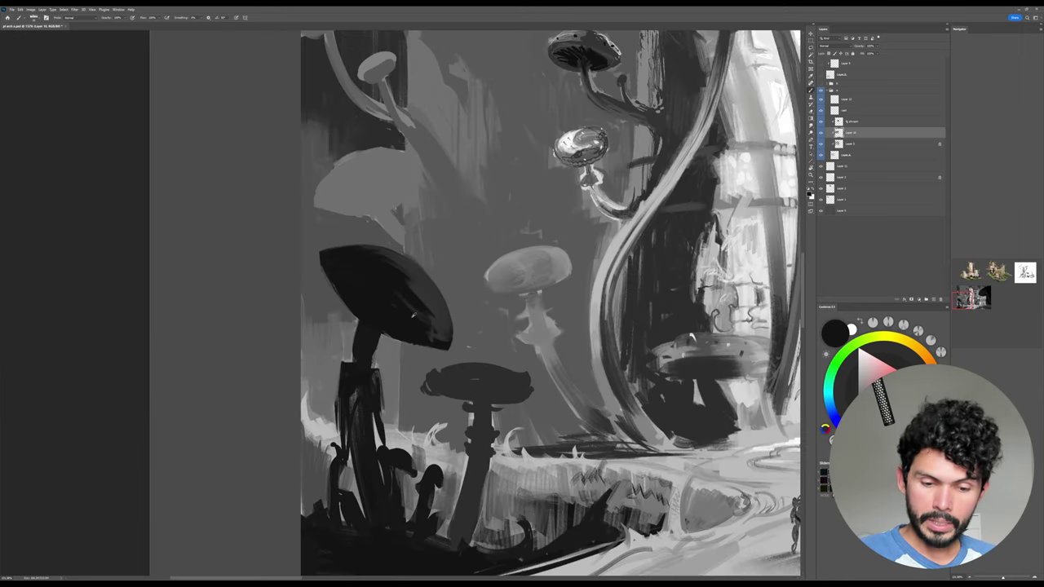
pyautogui.press('r')
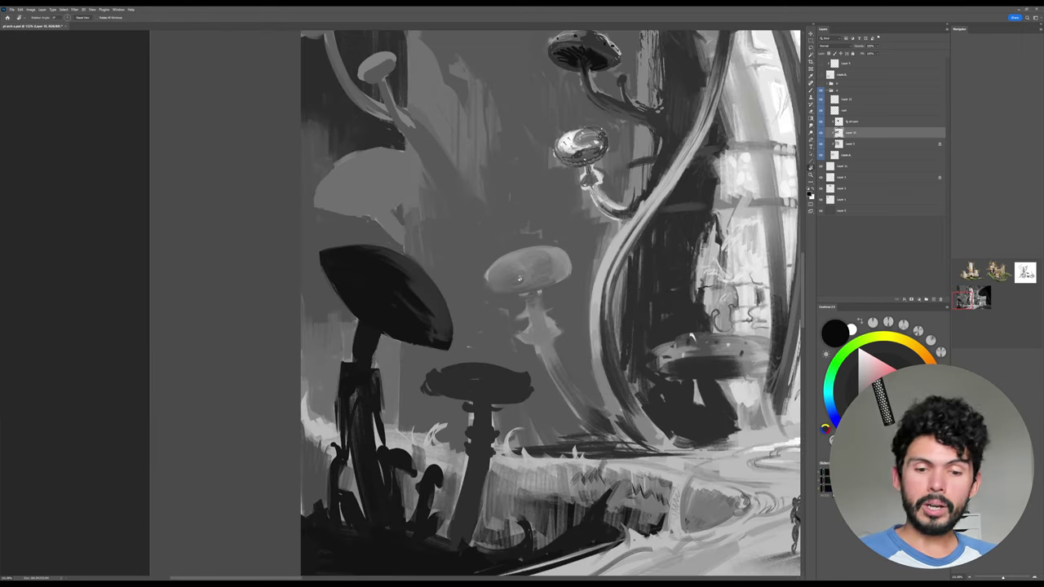
pyautogui.moveTo(413, 314); pyautogui.dragTo(374, 245)
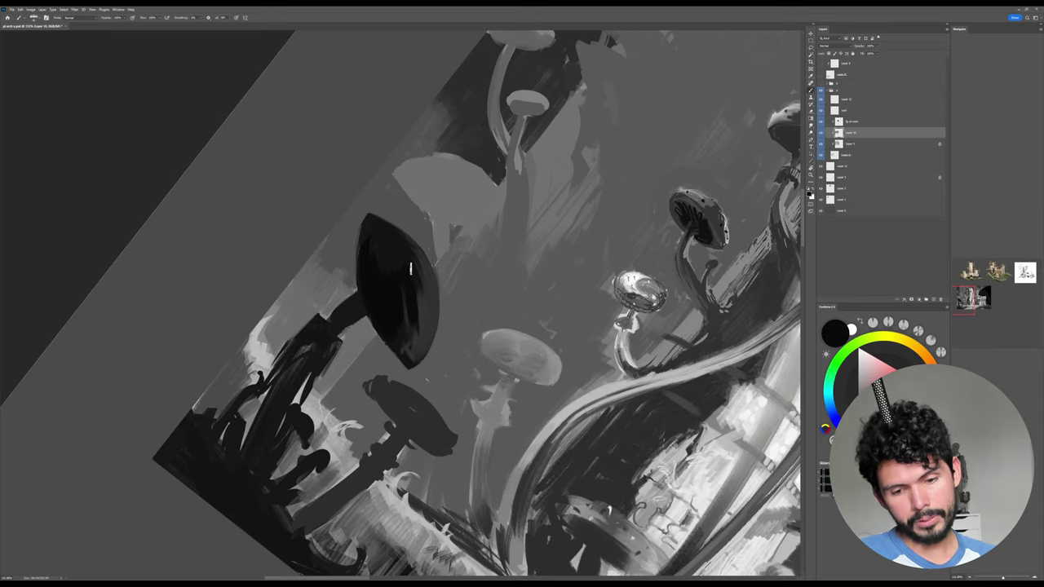
pyautogui.moveTo(413, 274); pyautogui.dragTo(419, 331)
pyautogui.press('Escape')
# Broaden the dark grey light along the foreground cap's tower-facing rim using sampled dark grey.
pyautogui.press('r')
pyautogui.moveTo(414, 288)
pyautogui.mouseDown()
pyautogui.moveTo(388, 298)
pyautogui.moveTo(390, 271)
pyautogui.moveTo(372, 302)
pyautogui.moveTo(440, 283)
pyautogui.moveTo(407, 268)
pyautogui.moveTo(372, 327)
pyautogui.mouseUp()
pyautogui.press('z')
pyautogui.moveTo(413, 251); pyautogui.dragTo(370, 310)
pyautogui.keyDown('alt'); pyautogui.click(402, 248); pyautogui.keyUp('alt')
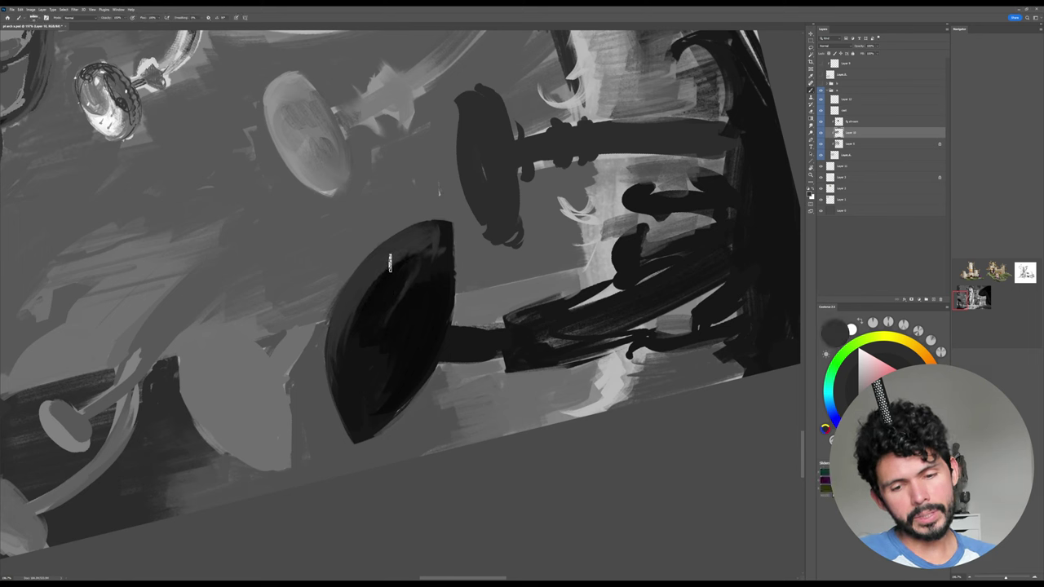
pyautogui.moveTo(390, 263)
pyautogui.mouseDown()
pyautogui.moveTo(421, 250)
pyautogui.moveTo(429, 298)
pyautogui.mouseUp()
pyautogui.moveTo(441, 227)
pyautogui.mouseDown()
pyautogui.moveTo(432, 310)
pyautogui.moveTo(424, 257)
pyautogui.mouseUp()
pyautogui.press('Escape')
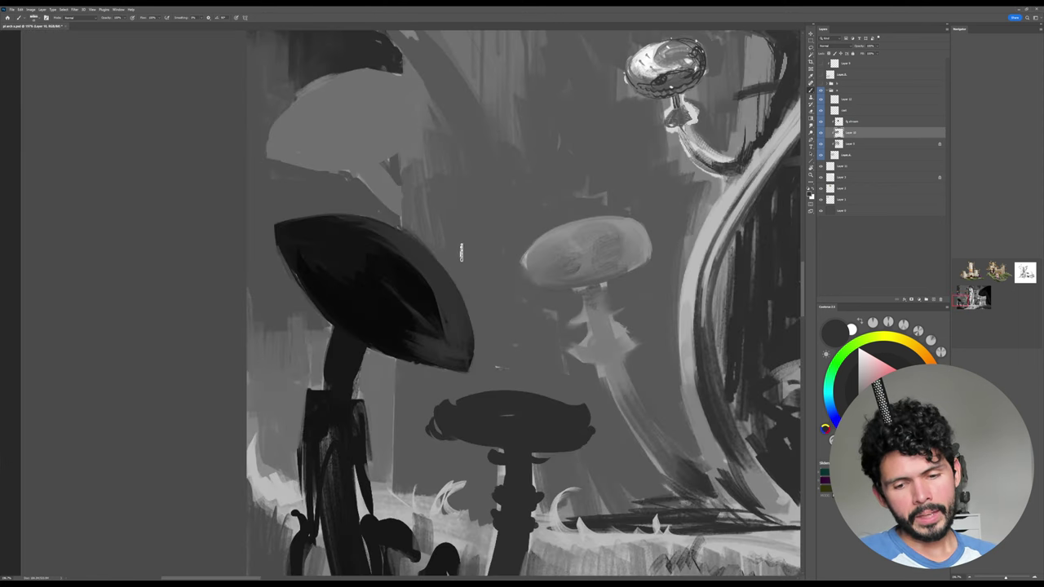
# Blend the cap's grey rim into its dark core and brush near-black streaks across the top with a larger brush.
pyautogui.keyDown('alt'); pyautogui.click(427, 291); pyautogui.keyUp('alt')
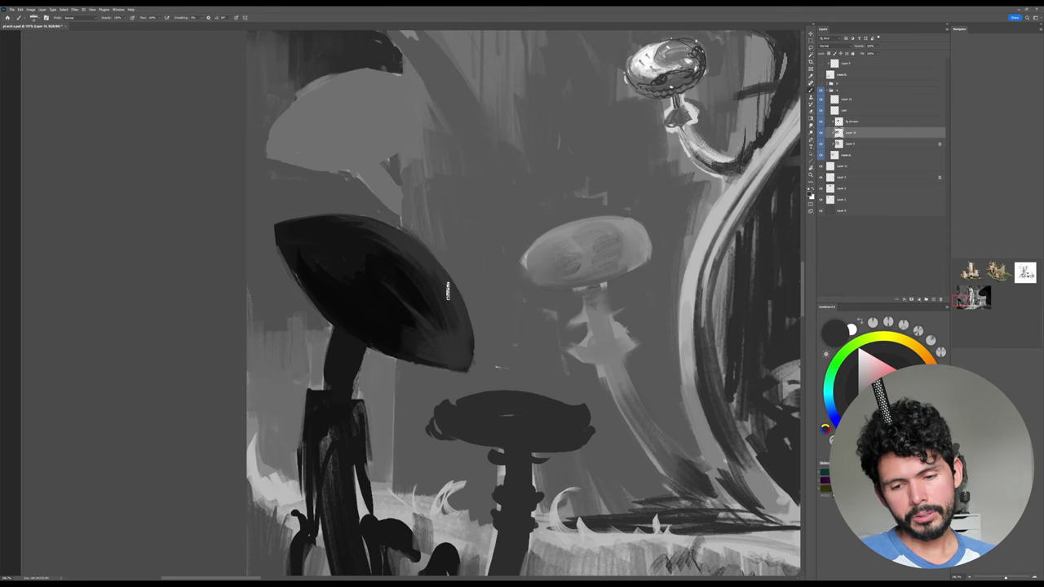
pyautogui.press('r')
pyautogui.moveTo(610, 251)
pyautogui.mouseDown()
pyautogui.moveTo(601, 196)
pyautogui.moveTo(389, 100)
pyautogui.mouseUp()
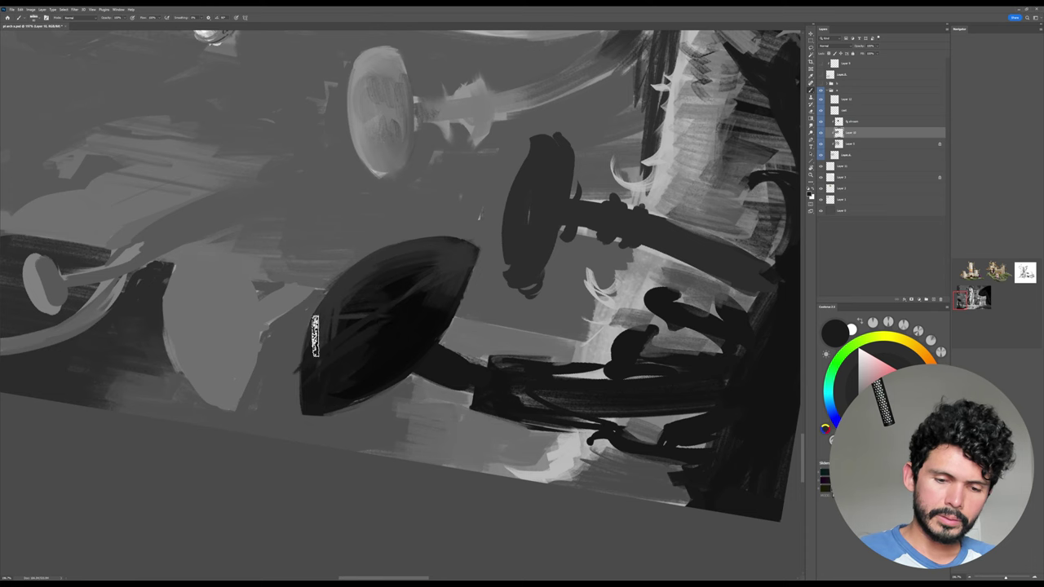
pyautogui.moveTo(381, 322); pyautogui.dragTo(336, 332)
pyautogui.press('Escape')
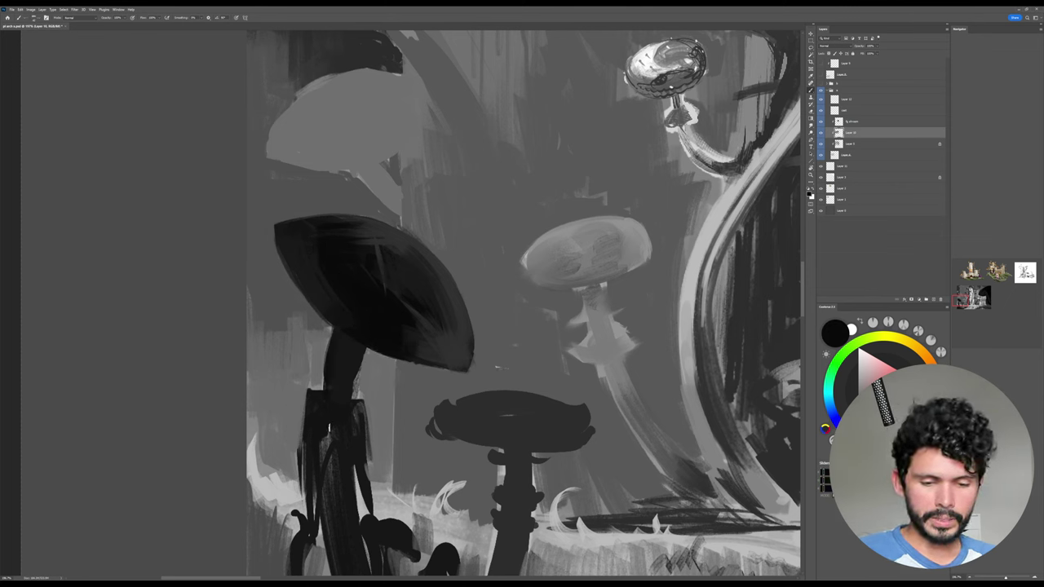
# Fill the upper stem of the dark foreground mushroom and the collar below it with solid near-black.
pyautogui.moveTo(338, 339)
pyautogui.mouseDown()
pyautogui.moveTo(329, 414)
pyautogui.moveTo(338, 413)
pyautogui.moveTo(324, 418)
pyautogui.moveTo(349, 381)
pyautogui.moveTo(349, 408)
pyautogui.moveTo(357, 359)
pyautogui.mouseUp()
pyautogui.moveTo(389, 316); pyautogui.dragTo(382, 178)
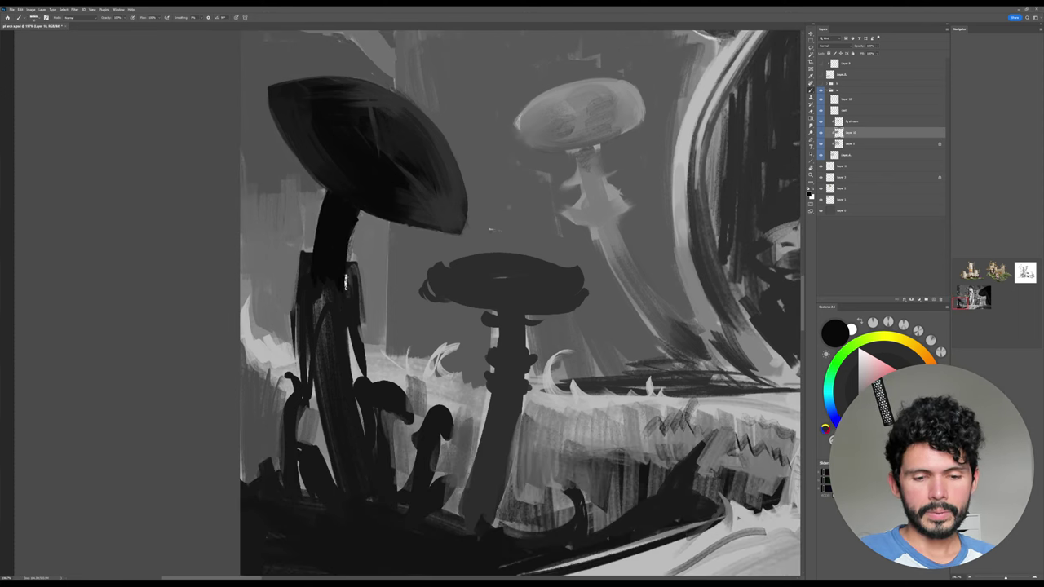
pyautogui.moveTo(345, 281)
pyautogui.mouseDown()
pyautogui.moveTo(350, 314)
pyautogui.moveTo(325, 330)
pyautogui.moveTo(324, 395)
pyautogui.mouseUp()
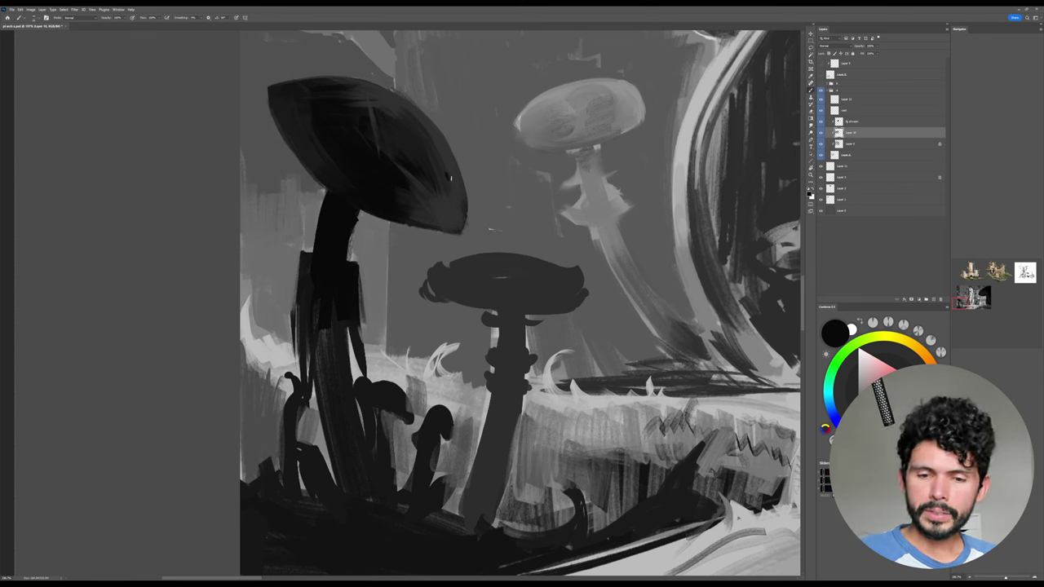
# Choose a different brush preset, dot small near-black spots over the dark foreground cap and sample its dark grey.
pyautogui.rightClick(480, 176)
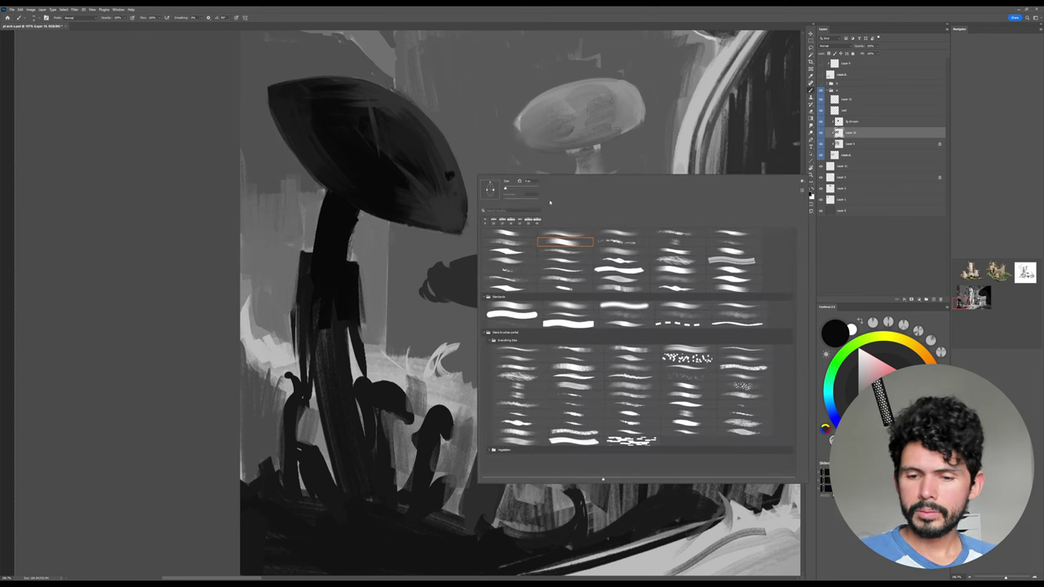
pyautogui.click(522, 290)
pyautogui.click(455, 207)
pyautogui.moveTo(435, 204); pyautogui.dragTo(431, 205)
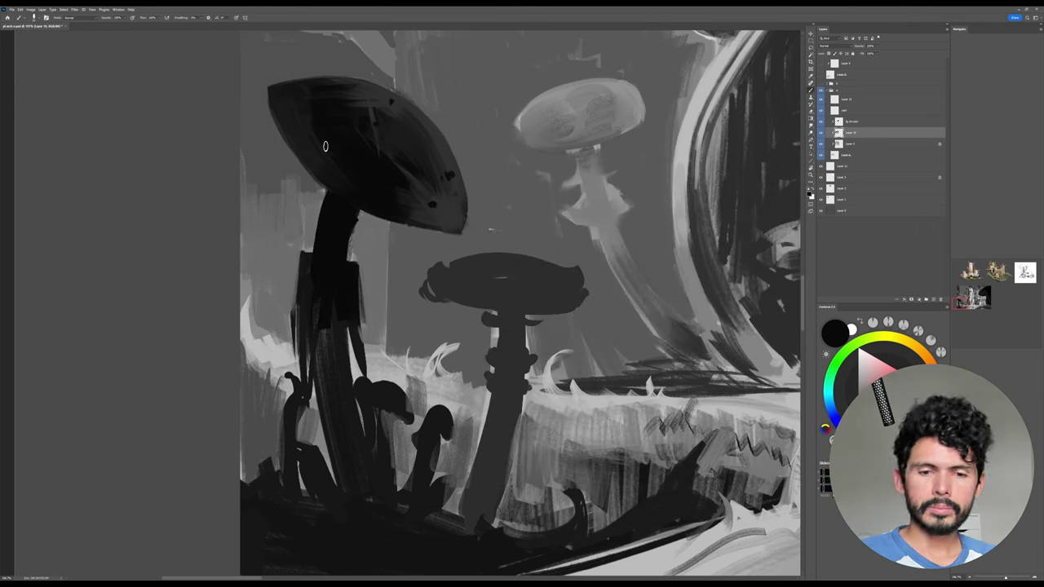
pyautogui.keyDown('alt'); pyautogui.click(449, 153); pyautogui.keyUp('alt')
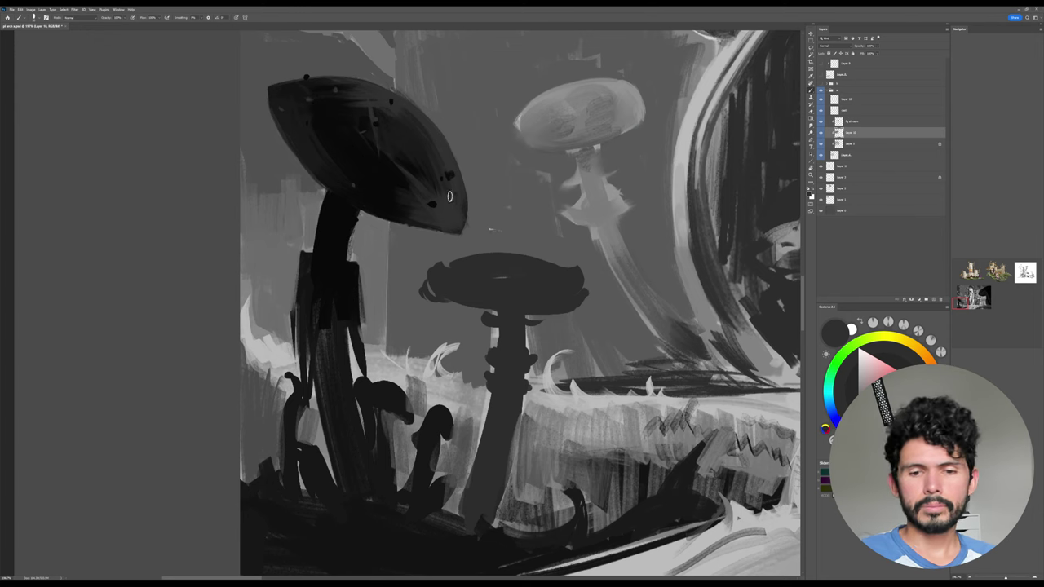
# Sample a dark tone from the large mushroom's cap and switch to a textured bristle brush preset.
pyautogui.keyDown('alt'); pyautogui.click(431, 154); pyautogui.keyUp('alt')
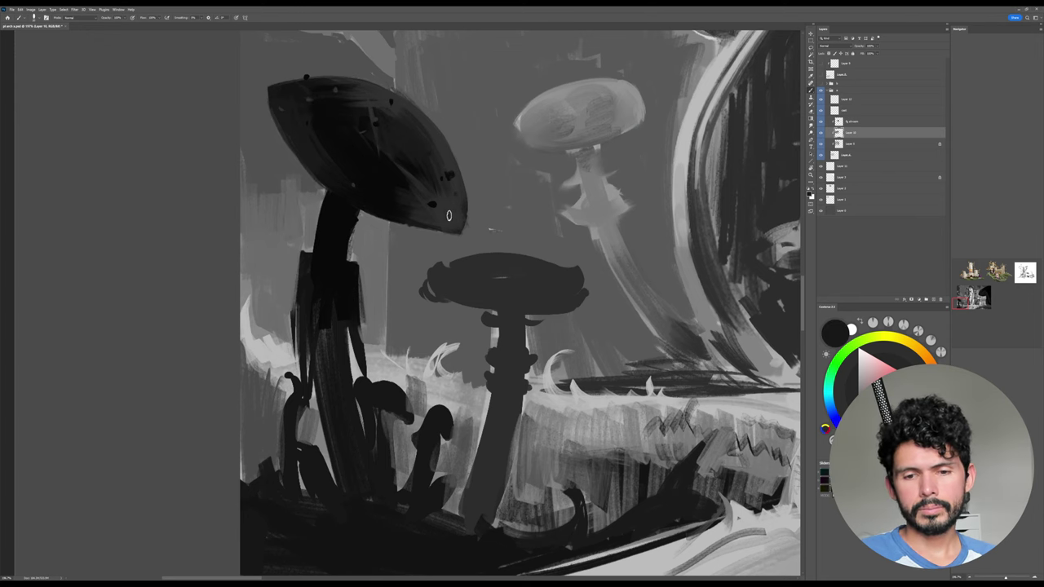
pyautogui.moveTo(491, 209); pyautogui.dragTo(478, 214)
pyautogui.moveTo(478, 213)
pyautogui.mouseDown()
pyautogui.moveTo(420, 263)
pyautogui.moveTo(390, 262)
pyautogui.moveTo(412, 243)
pyautogui.mouseUp()
pyautogui.press('b')
pyautogui.rightClick(415, 243)
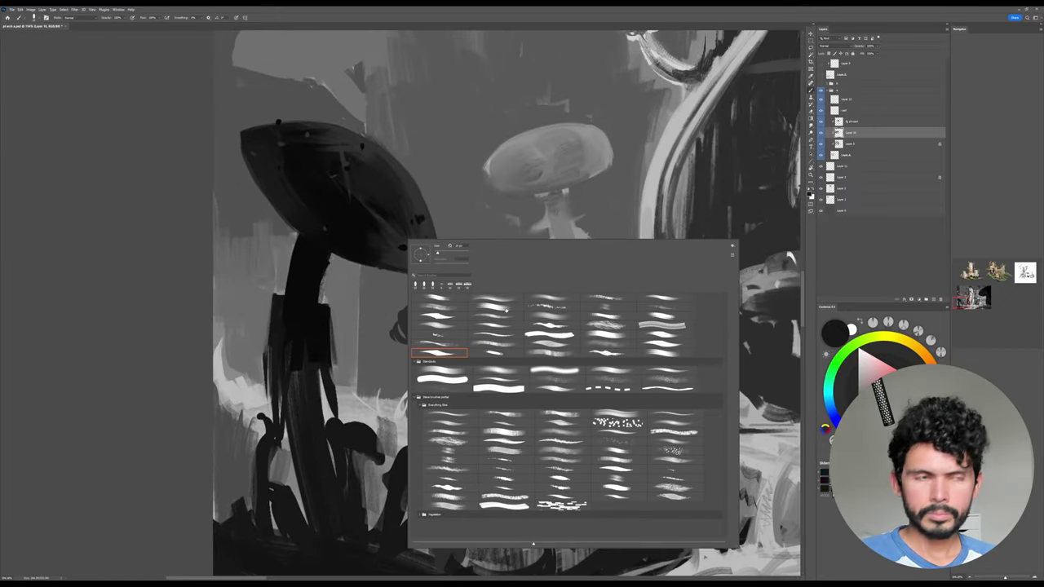
pyautogui.doubleClick(506, 311)
pyautogui.moveTo(495, 332); pyautogui.dragTo(508, 313)
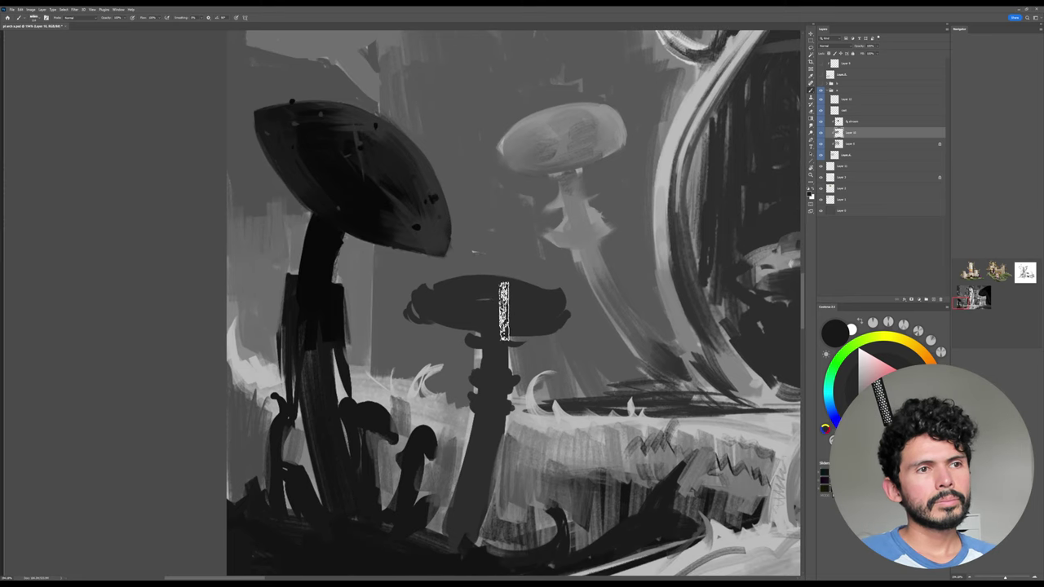
# Paint a dark grey light strip along the large mushroom's upper stem beneath the cap and trim it with black.
pyautogui.keyDown('alt'); pyautogui.click(373, 205); pyautogui.keyUp('alt')
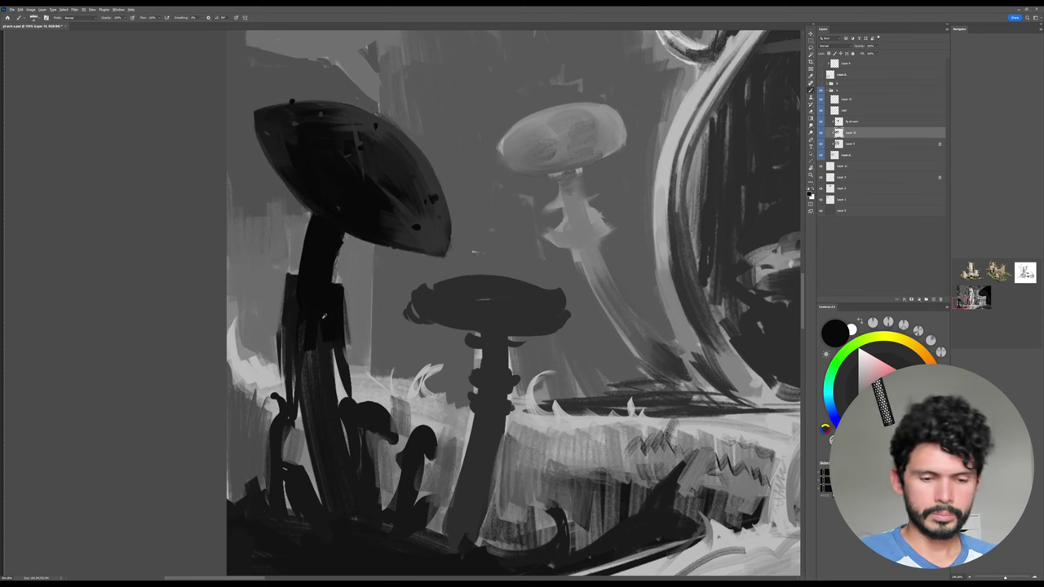
pyautogui.keyDown('alt'); pyautogui.click(427, 220); pyautogui.keyUp('alt')
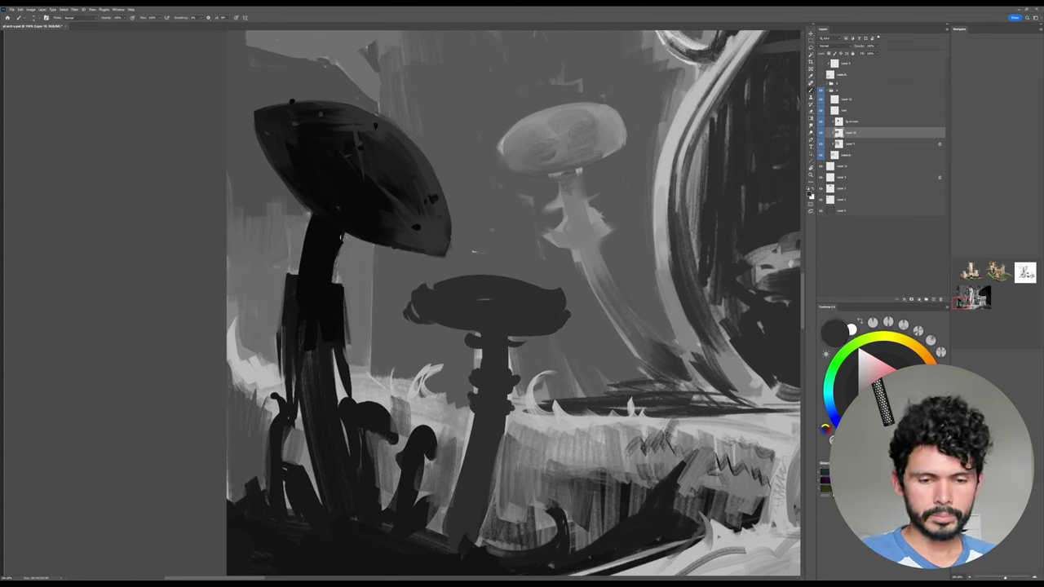
pyautogui.moveTo(341, 237); pyautogui.dragTo(324, 281)
pyautogui.hotkey('ctrl', 'z')
pyautogui.hotkey('ctrl', 'z')
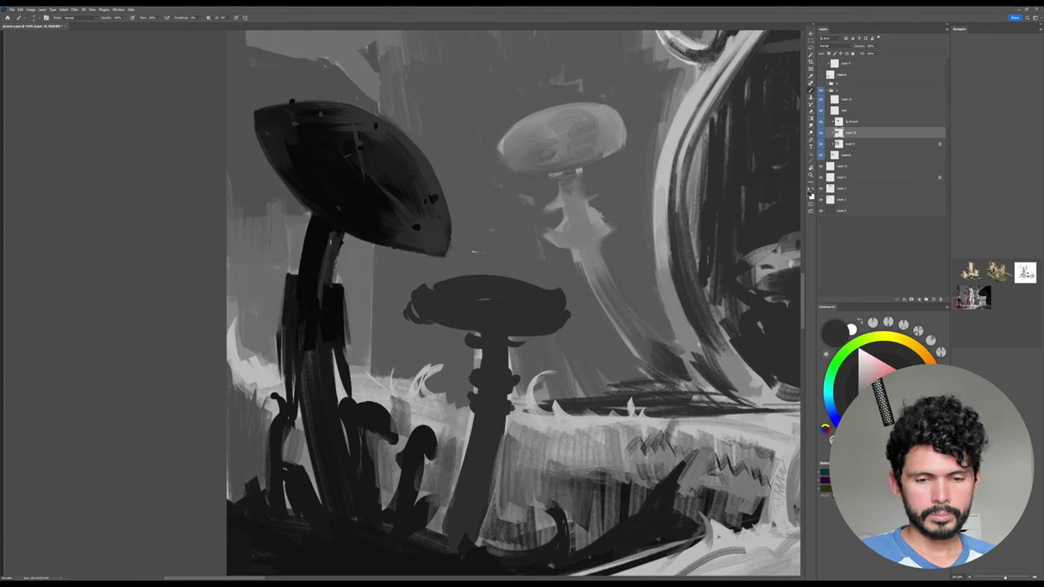
pyautogui.keyDown('alt'); pyautogui.click(321, 242); pyautogui.keyUp('alt')
pyautogui.moveTo(334, 234); pyautogui.dragTo(323, 289)
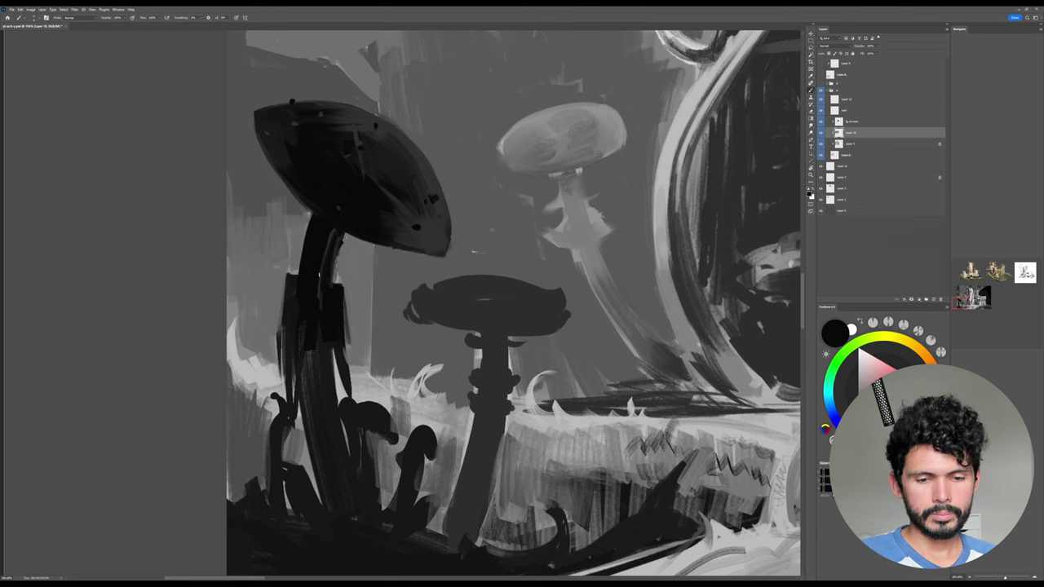
# Blend the light and shadow edges of the large mushroom's upper stem using black and grey tones sampled around it.
pyautogui.keyDown('alt'); pyautogui.click(314, 275); pyautogui.keyUp('alt')
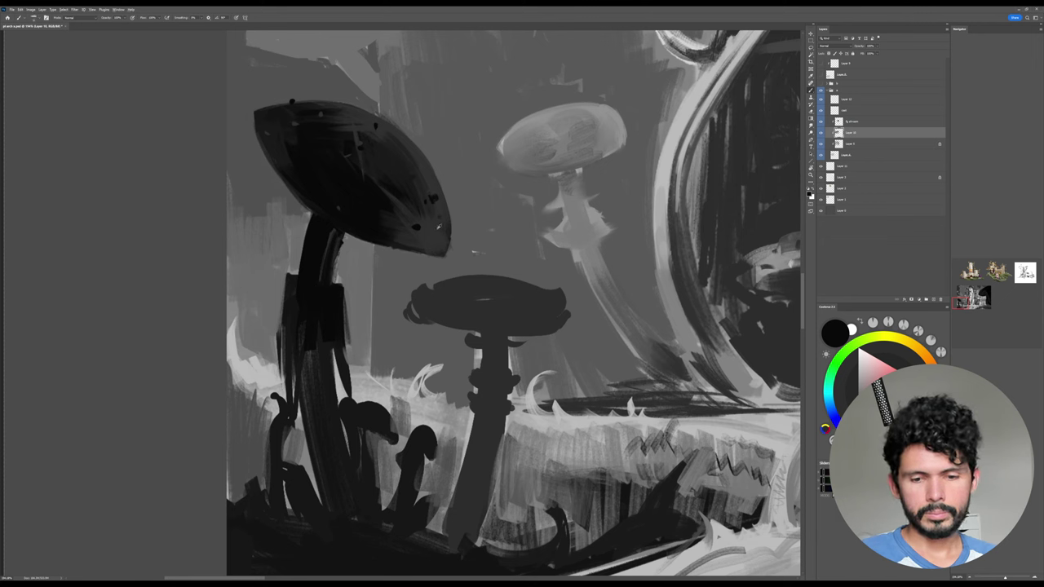
pyautogui.keyDown('alt'); pyautogui.click(341, 241); pyautogui.keyUp('alt')
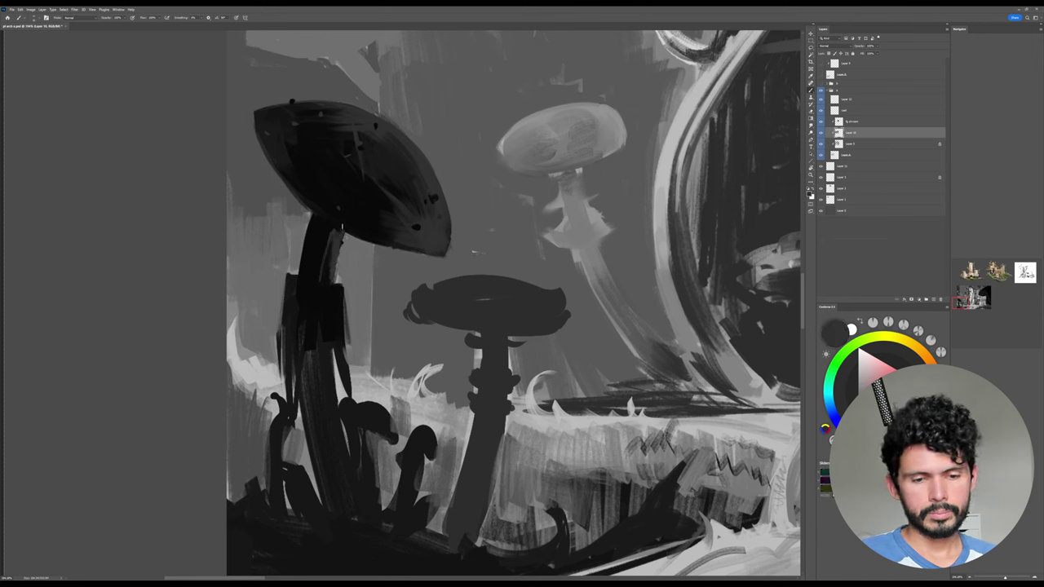
pyautogui.keyDown('alt'); pyautogui.click(347, 234); pyautogui.keyUp('alt')
pyautogui.keyDown('alt'); pyautogui.click(328, 233); pyautogui.keyUp('alt')
pyautogui.keyDown('alt'); pyautogui.click(325, 270); pyautogui.keyUp('alt')
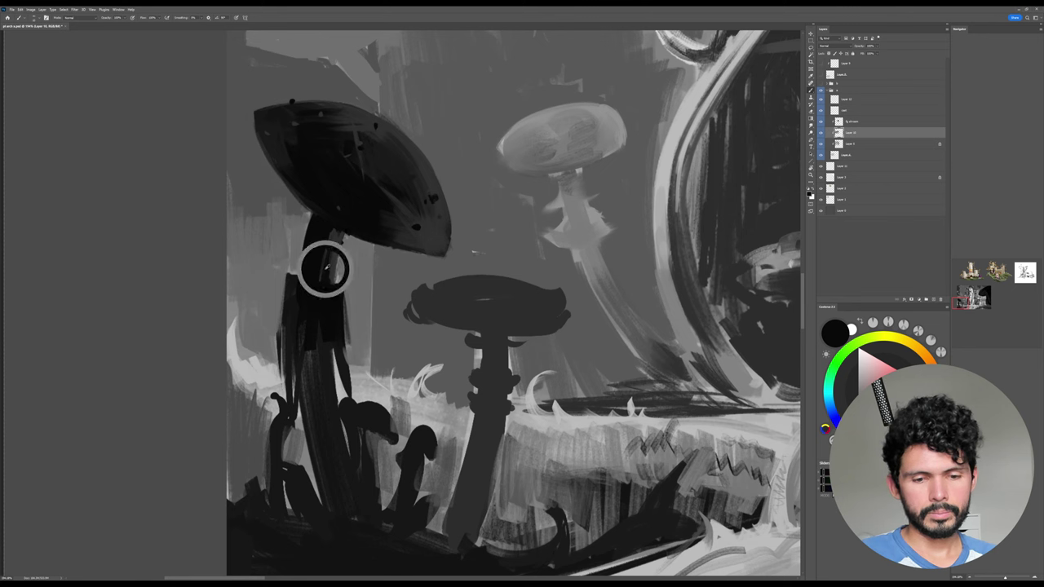
pyautogui.keyDown('alt'); pyautogui.click(332, 249); pyautogui.keyUp('alt')
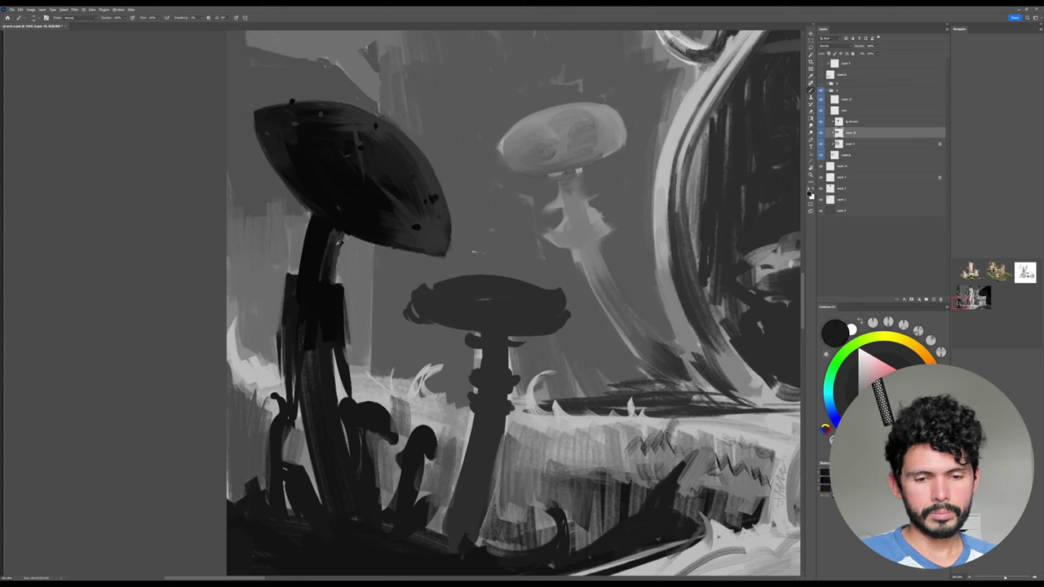
pyautogui.keyDown('alt'); pyautogui.click(337, 240); pyautogui.keyUp('alt')
# Paint dark grey and black strokes down the hanging skirt around the large mushroom's stem to suggest folds.
pyautogui.moveTo(342, 285)
pyautogui.mouseDown()
pyautogui.moveTo(347, 354)
pyautogui.moveTo(338, 344)
pyautogui.moveTo(336, 359)
pyautogui.moveTo(350, 375)
pyautogui.mouseUp()
pyautogui.keyDown('alt'); pyautogui.click(322, 312); pyautogui.keyUp('alt')
pyautogui.moveTo(334, 341); pyautogui.dragTo(336, 364)
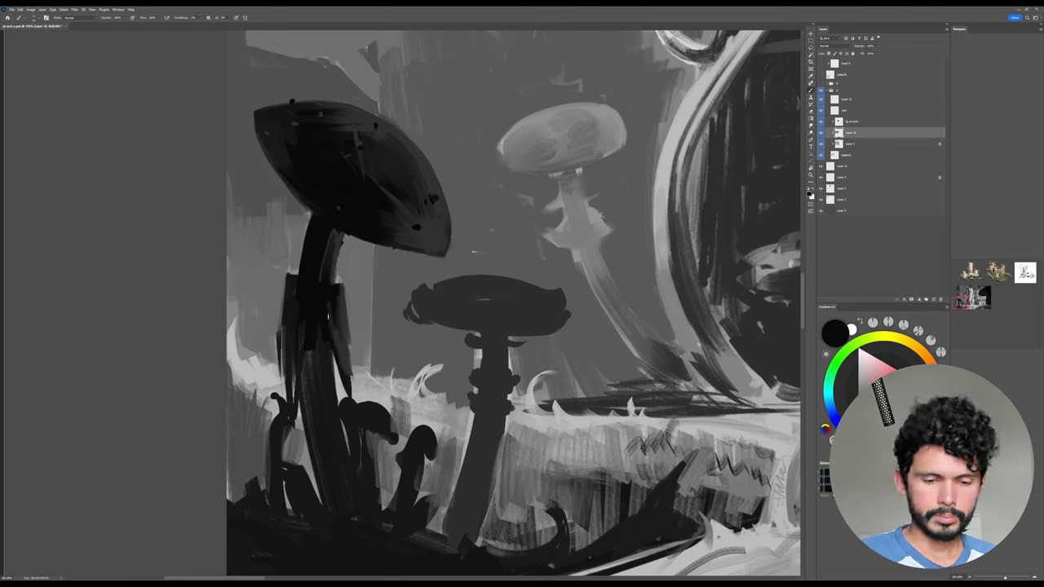
pyautogui.moveTo(339, 312); pyautogui.dragTo(342, 362)
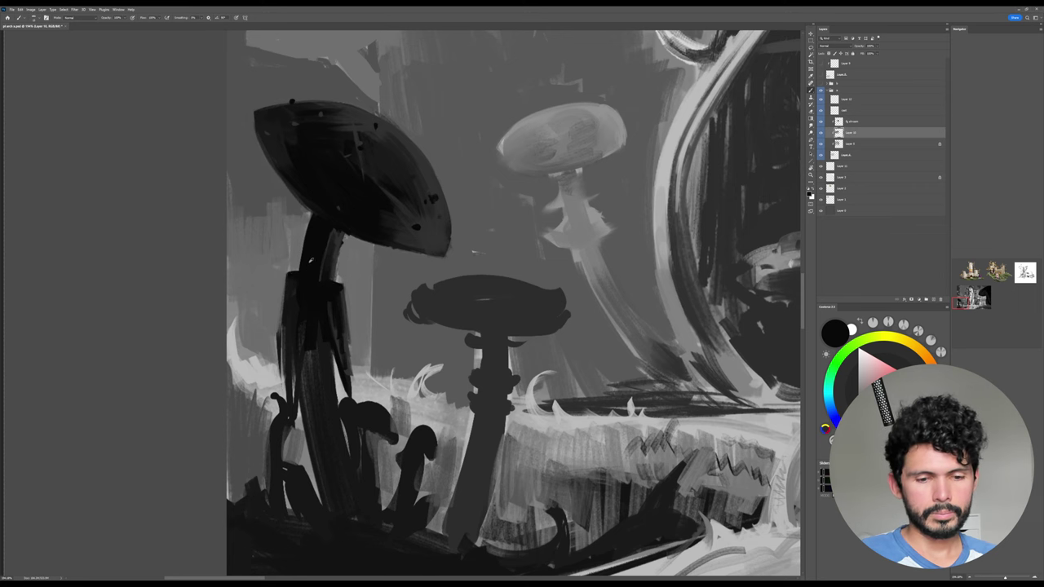
pyautogui.moveTo(373, 310); pyautogui.dragTo(368, 285)
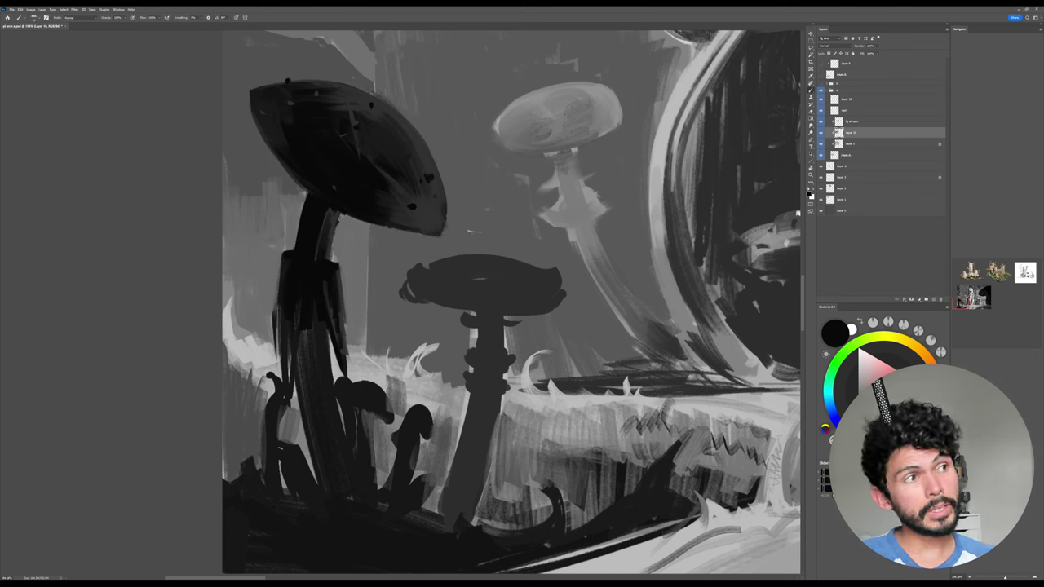
# Lighten the lower stem of the large mushroom with long dark grey strokes.
pyautogui.keyDown('alt'); pyautogui.click(324, 270); pyautogui.keyUp('alt')
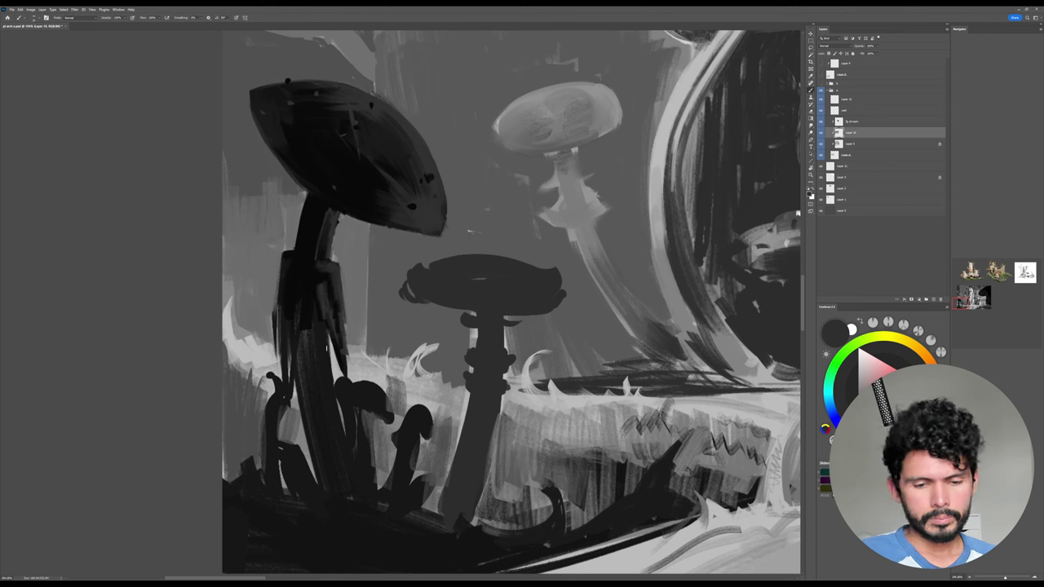
pyautogui.moveTo(327, 336); pyautogui.dragTo(345, 464)
pyautogui.moveTo(324, 359); pyautogui.dragTo(337, 459)
pyautogui.moveTo(521, 406); pyautogui.dragTo(526, 366)
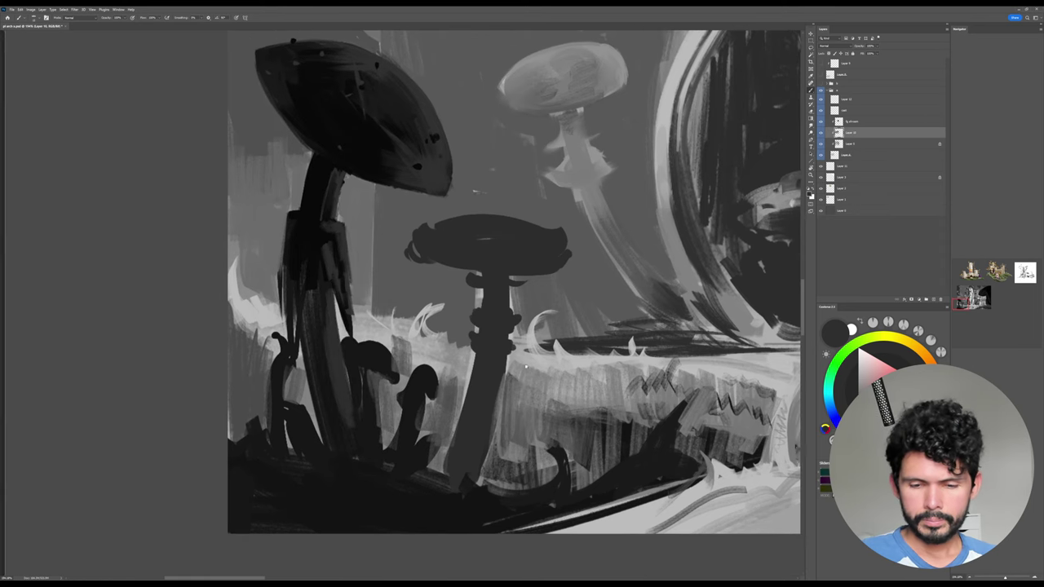
# Deepen the fold shadows in the large mushroom's skirt with black and soften them with sampled dark grey strokes.
pyautogui.keyDown('alt'); pyautogui.click(381, 161); pyautogui.keyUp('alt')
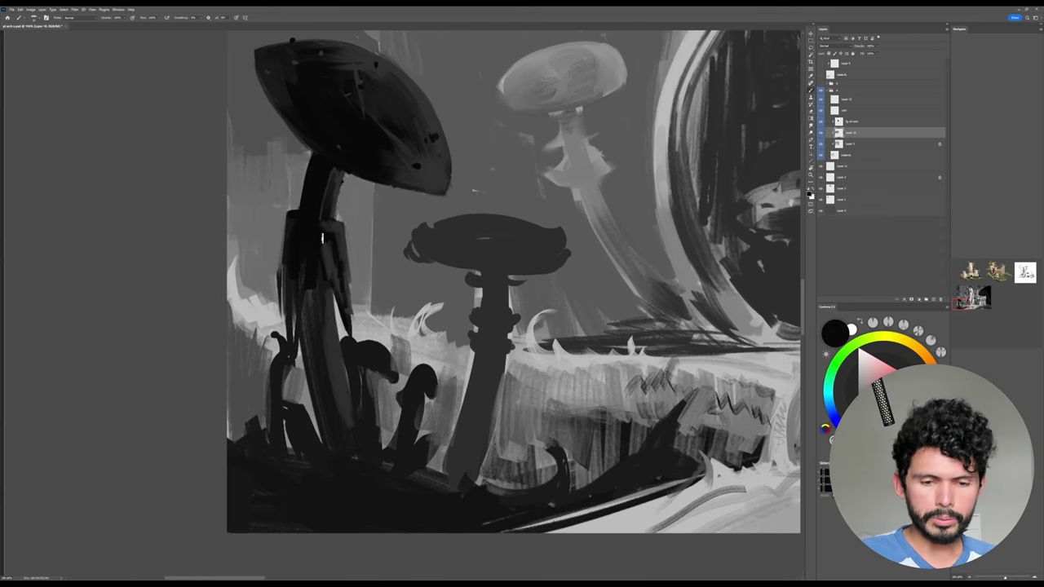
pyautogui.moveTo(322, 237)
pyautogui.mouseDown()
pyautogui.moveTo(326, 261)
pyautogui.moveTo(349, 259)
pyautogui.moveTo(353, 317)
pyautogui.mouseUp()
pyautogui.keyDown('alt'); pyautogui.click(340, 226); pyautogui.keyUp('alt')
pyautogui.moveTo(330, 250); pyautogui.dragTo(345, 325)
pyautogui.keyDown('alt'); pyautogui.click(340, 252); pyautogui.keyUp('alt')
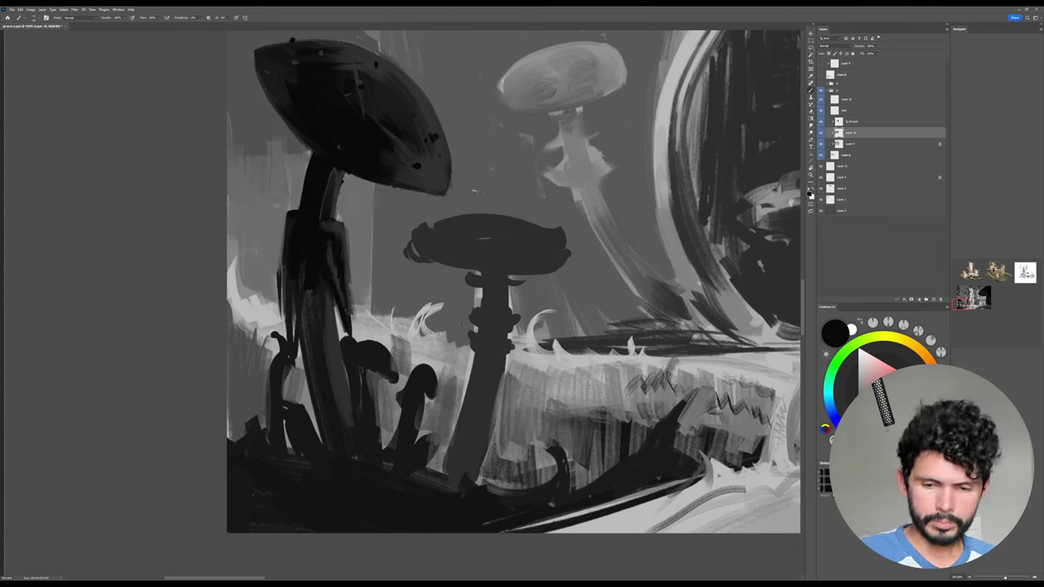
# Darken the lit part of the large mushroom's cap and shade the cap of the smaller mushroom beside it with black.
pyautogui.moveTo(485, 238); pyautogui.dragTo(476, 292)
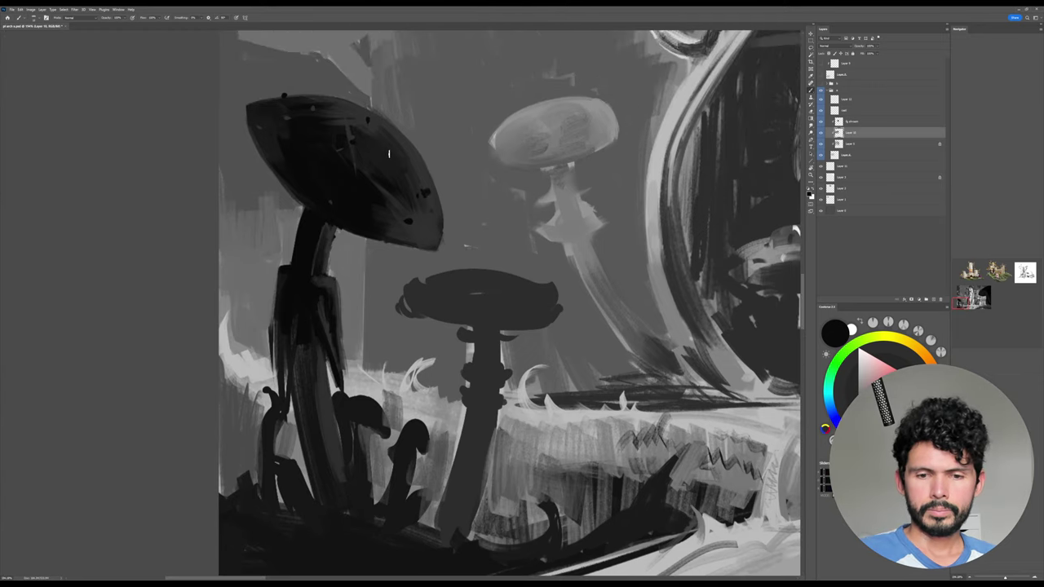
pyautogui.moveTo(390, 149)
pyautogui.mouseDown()
pyautogui.moveTo(412, 174)
pyautogui.moveTo(410, 188)
pyautogui.moveTo(397, 183)
pyautogui.mouseUp()
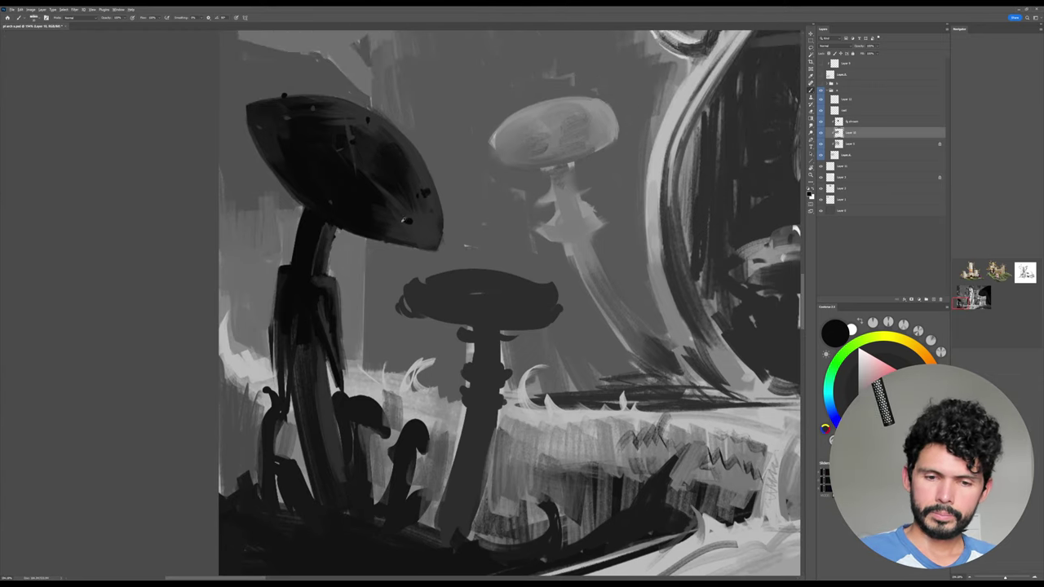
pyautogui.moveTo(441, 298)
pyautogui.mouseDown()
pyautogui.moveTo(553, 294)
pyautogui.moveTo(516, 313)
pyautogui.moveTo(404, 297)
pyautogui.moveTo(515, 313)
pyautogui.moveTo(452, 292)
pyautogui.moveTo(544, 307)
pyautogui.mouseUp()
pyautogui.moveTo(479, 306); pyautogui.dragTo(535, 303)
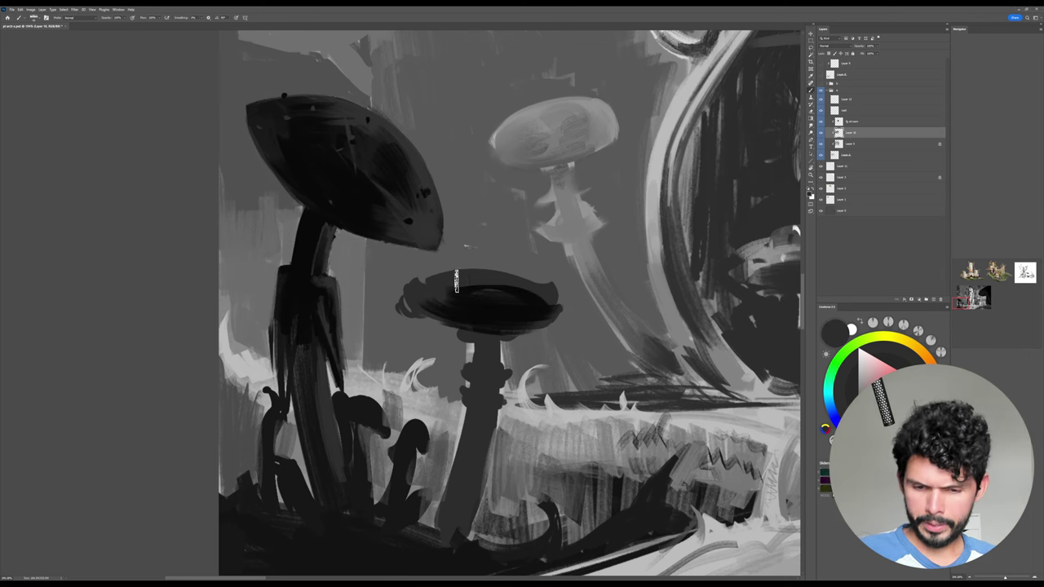
pyautogui.moveTo(457, 281)
pyautogui.mouseDown()
pyautogui.moveTo(491, 283)
pyautogui.moveTo(555, 317)
pyautogui.moveTo(561, 333)
pyautogui.mouseUp()
pyautogui.keyDown('alt'); pyautogui.click(466, 308); pyautogui.keyUp('alt')
# Paint the smaller foreground mushroom's stem and its side knobs black down to the ground.
pyautogui.moveTo(670, 349)
pyautogui.mouseDown()
pyautogui.moveTo(480, 398)
pyautogui.moveTo(425, 433)
pyautogui.moveTo(412, 445)
pyautogui.moveTo(385, 550)
pyautogui.mouseUp()
pyautogui.moveTo(445, 427); pyautogui.dragTo(281, 389)
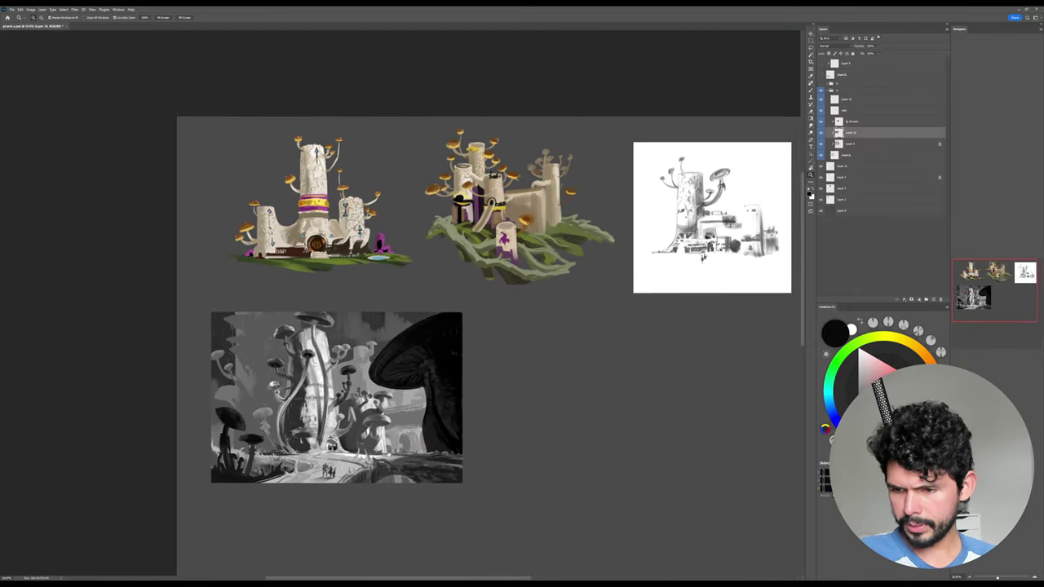
pyautogui.moveTo(467, 468); pyautogui.dragTo(432, 453)
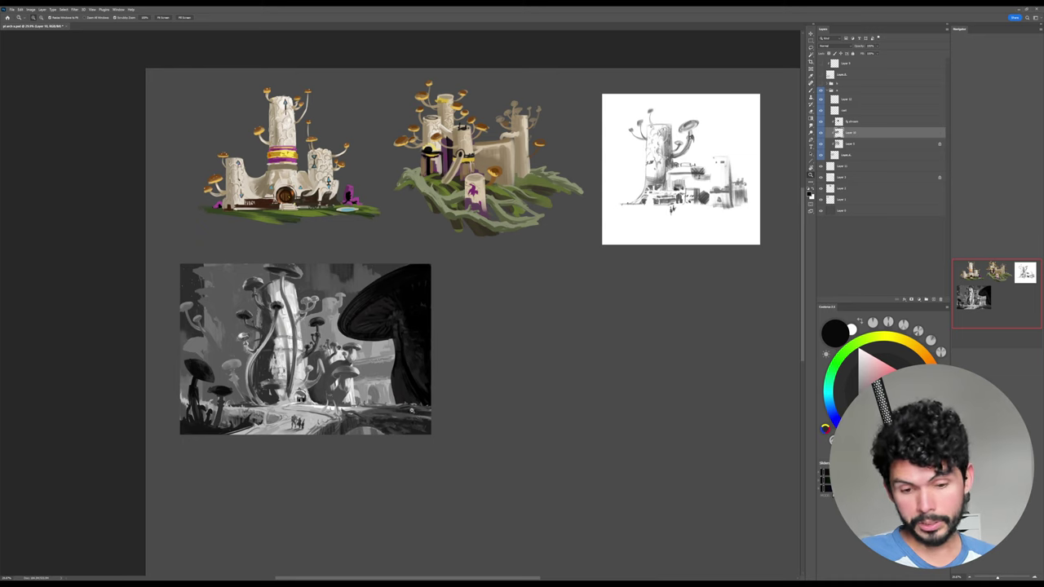
pyautogui.moveTo(204, 389); pyautogui.dragTo(292, 396)
pyautogui.moveTo(296, 408)
pyautogui.mouseDown()
pyautogui.moveTo(427, 308)
pyautogui.moveTo(487, 279)
pyautogui.mouseUp()
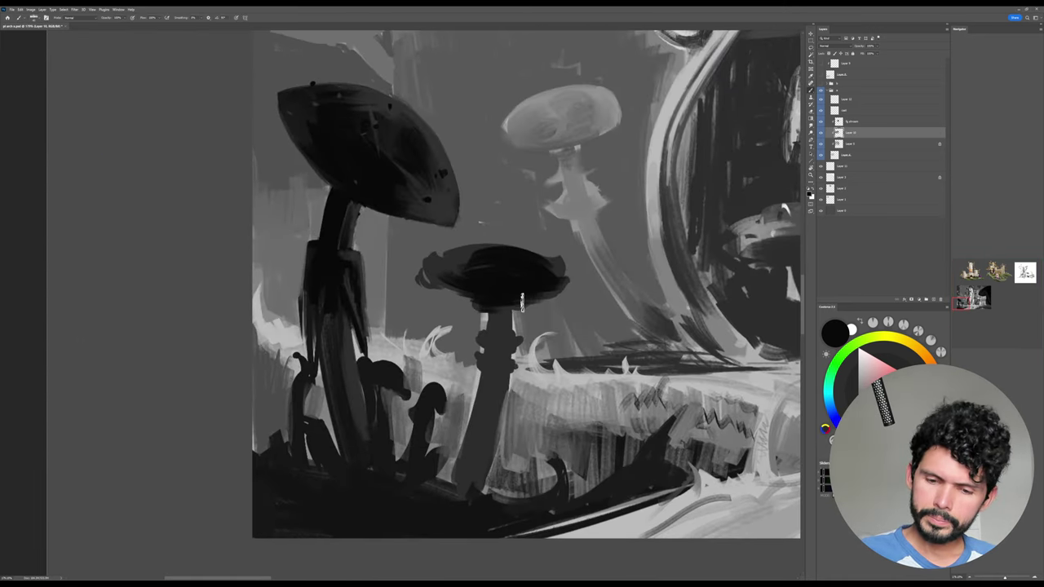
pyautogui.moveTo(495, 308)
pyautogui.mouseDown()
pyautogui.moveTo(501, 345)
pyautogui.moveTo(498, 314)
pyautogui.moveTo(491, 404)
pyautogui.mouseUp()
pyautogui.moveTo(496, 355)
pyautogui.mouseDown()
pyautogui.moveTo(451, 512)
pyautogui.moveTo(491, 370)
pyautogui.moveTo(451, 498)
pyautogui.moveTo(491, 381)
pyautogui.moveTo(500, 396)
pyautogui.moveTo(483, 493)
pyautogui.mouseUp()
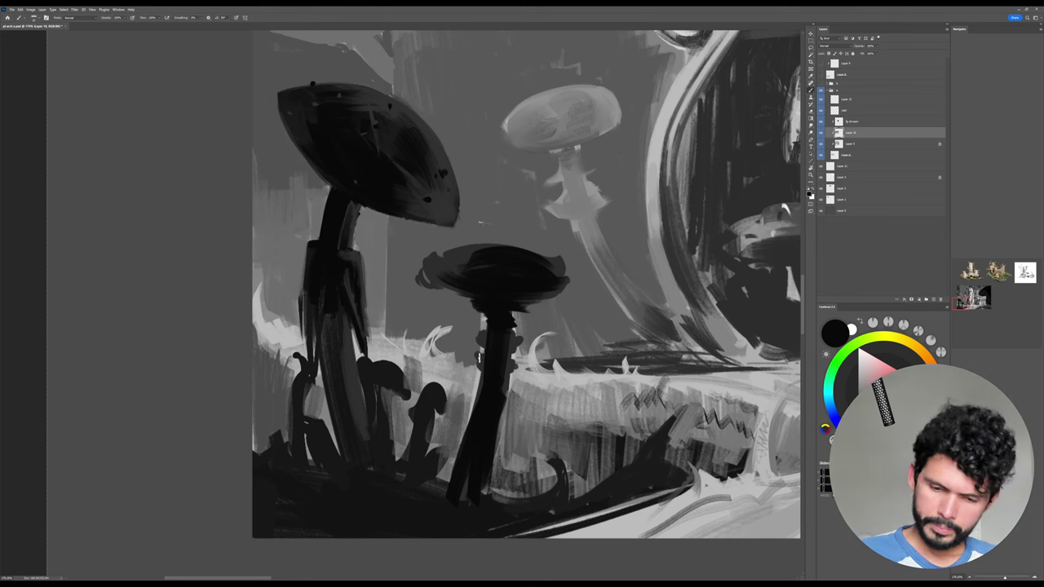
pyautogui.moveTo(513, 361); pyautogui.dragTo(512, 377)
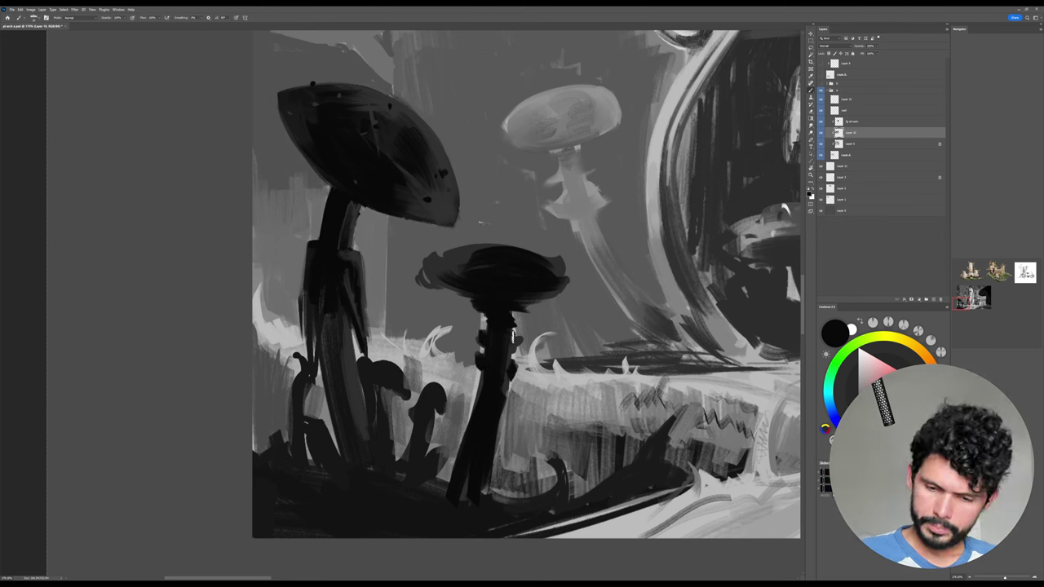
pyautogui.moveTo(513, 333); pyautogui.dragTo(515, 351)
# Reshape the smaller mushroom's cap with a black underside, dark grey rounded top and extended rim, and reinforce its black stem.
pyautogui.moveTo(444, 277)
pyautogui.mouseDown()
pyautogui.moveTo(497, 287)
pyautogui.moveTo(473, 276)
pyautogui.moveTo(507, 267)
pyautogui.moveTo(559, 291)
pyautogui.mouseUp()
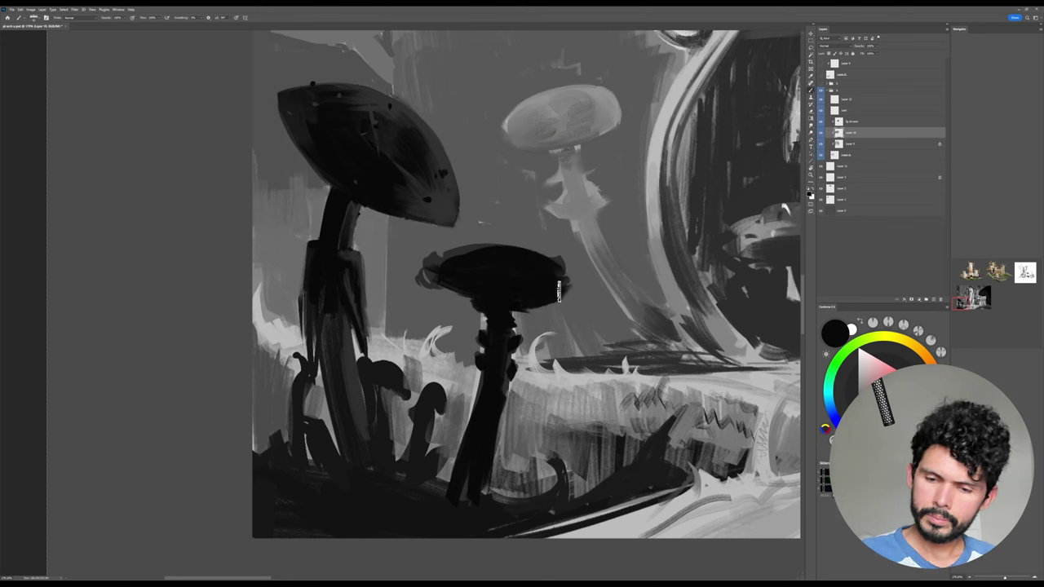
pyautogui.keyDown('alt'); pyautogui.click(461, 254); pyautogui.keyUp('alt')
pyautogui.moveTo(455, 259)
pyautogui.mouseDown()
pyautogui.moveTo(524, 283)
pyautogui.moveTo(506, 244)
pyautogui.moveTo(528, 283)
pyautogui.moveTo(525, 254)
pyautogui.moveTo(487, 264)
pyautogui.moveTo(546, 262)
pyautogui.moveTo(505, 292)
pyautogui.moveTo(559, 286)
pyautogui.mouseUp()
pyautogui.press('[')
pyautogui.press('[')
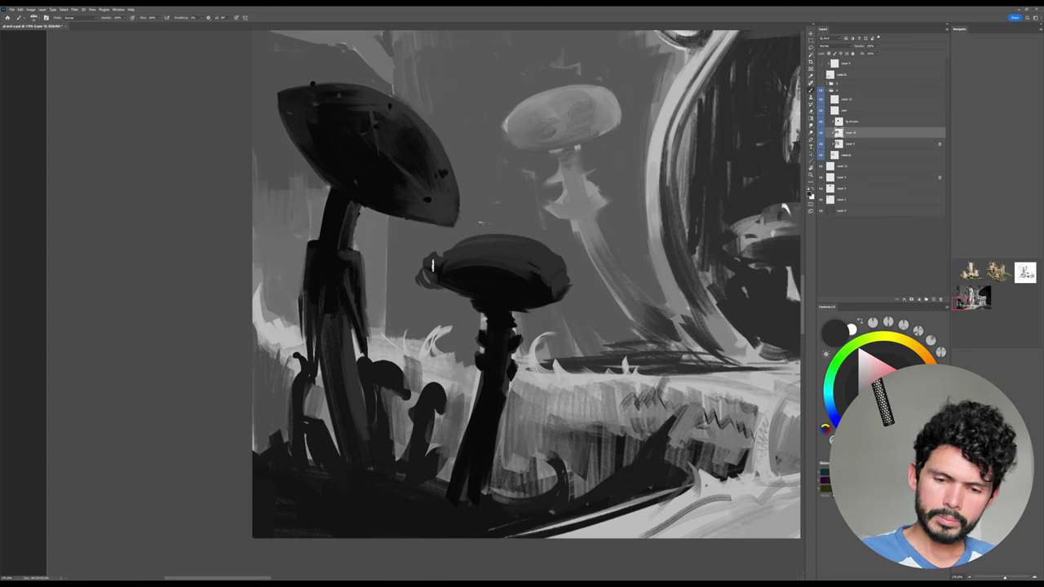
pyautogui.moveTo(433, 265)
pyautogui.mouseDown()
pyautogui.moveTo(511, 268)
pyautogui.moveTo(505, 278)
pyautogui.moveTo(474, 245)
pyautogui.moveTo(504, 296)
pyautogui.moveTo(444, 276)
pyautogui.moveTo(536, 296)
pyautogui.moveTo(528, 281)
pyautogui.moveTo(580, 294)
pyautogui.mouseUp()
pyautogui.keyDown('alt'); pyautogui.click(334, 217); pyautogui.keyUp('alt')
pyautogui.moveTo(507, 305); pyautogui.dragTo(464, 477)
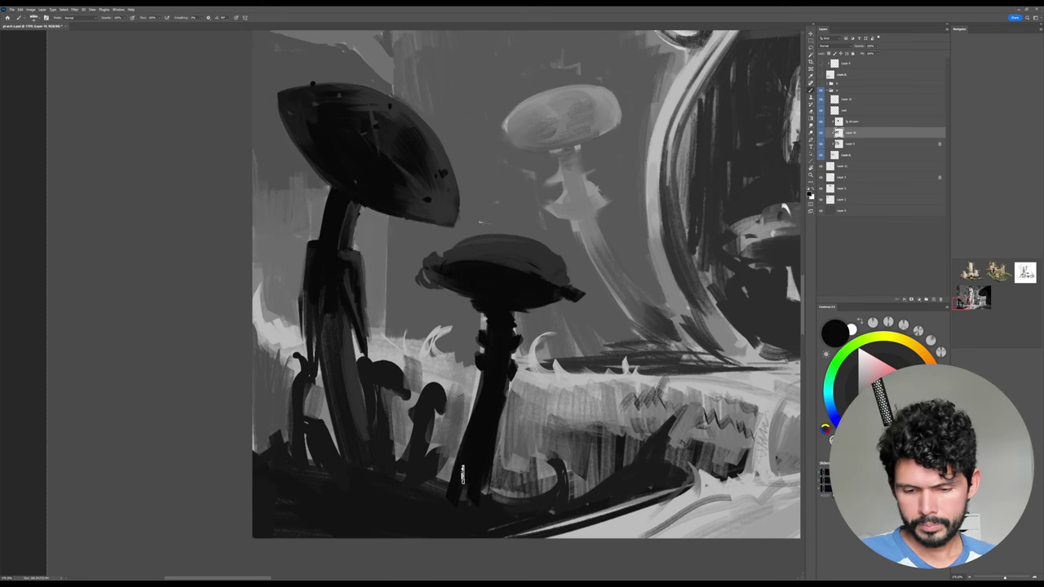
# Paint dark grey highlights on the two tiny mushrooms between the big stems and on the growth at their base.
pyautogui.moveTo(514, 338); pyautogui.dragTo(522, 305)
pyautogui.keyDown('alt'); pyautogui.click(496, 259); pyautogui.keyUp('alt')
pyautogui.moveTo(384, 336)
pyautogui.mouseDown()
pyautogui.moveTo(415, 364)
pyautogui.moveTo(402, 350)
pyautogui.moveTo(443, 376)
pyautogui.mouseUp()
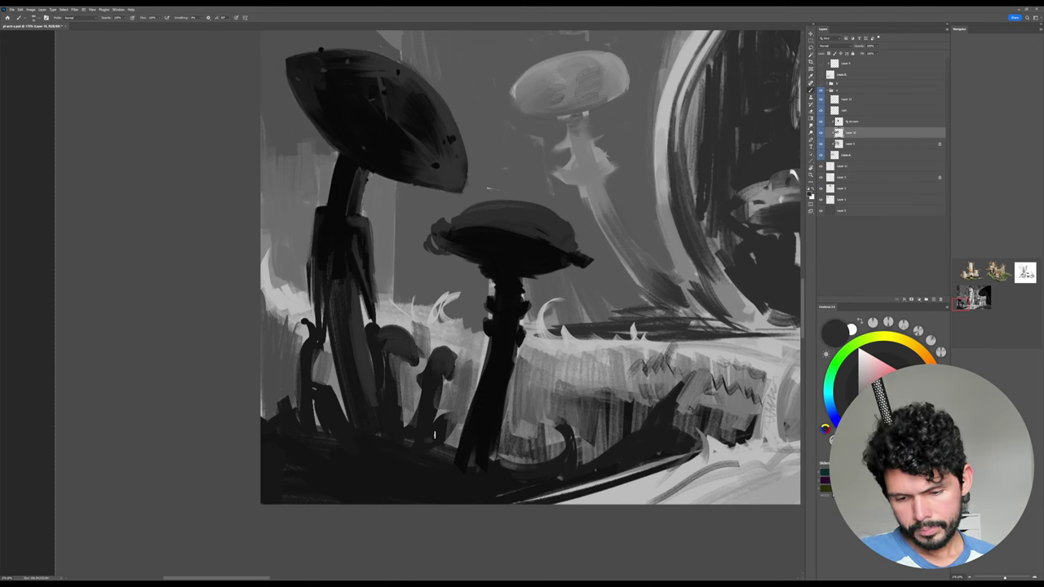
pyautogui.moveTo(435, 434)
pyautogui.mouseDown()
pyautogui.moveTo(465, 413)
pyautogui.moveTo(441, 437)
pyautogui.mouseUp()
# Repaint the small stalks at the foot of the large mushroom as thicker dark grey forms blending into the ground.
pyautogui.moveTo(318, 371); pyautogui.dragTo(346, 436)
pyautogui.moveTo(314, 390); pyautogui.dragTo(315, 405)
pyautogui.moveTo(326, 407)
pyautogui.mouseDown()
pyautogui.moveTo(338, 428)
pyautogui.moveTo(327, 397)
pyautogui.mouseUp()
pyautogui.moveTo(333, 398); pyautogui.dragTo(348, 434)
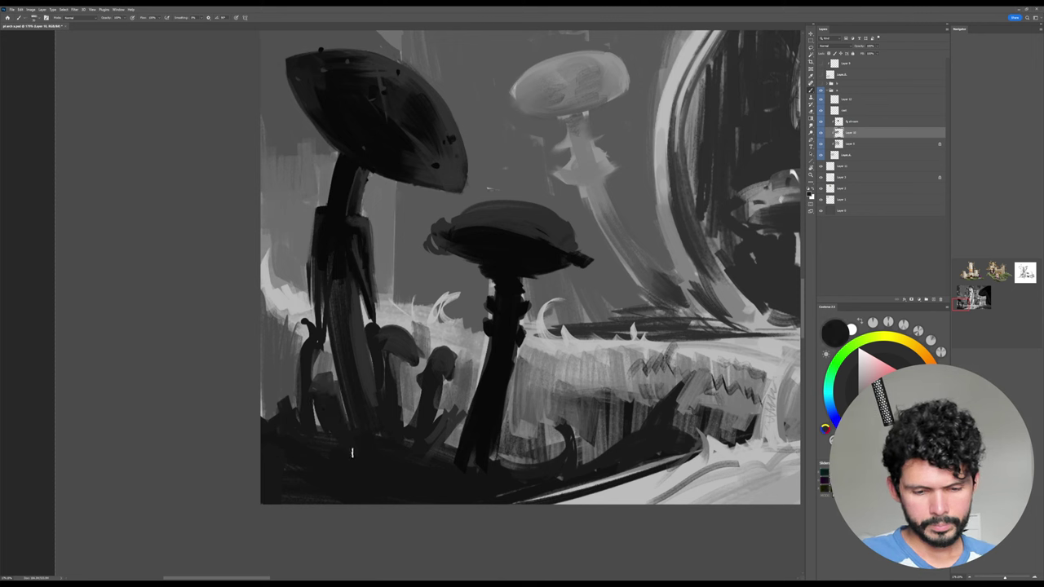
pyautogui.moveTo(303, 351)
pyautogui.mouseDown()
pyautogui.moveTo(303, 424)
pyautogui.moveTo(294, 354)
pyautogui.moveTo(303, 328)
pyautogui.moveTo(294, 319)
pyautogui.moveTo(308, 350)
pyautogui.moveTo(311, 421)
pyautogui.mouseUp()
pyautogui.keyDown('alt'); pyautogui.click(360, 357); pyautogui.keyUp('alt')
pyautogui.moveTo(317, 348)
pyautogui.mouseDown()
pyautogui.moveTo(315, 376)
pyautogui.moveTo(307, 368)
pyautogui.mouseUp()
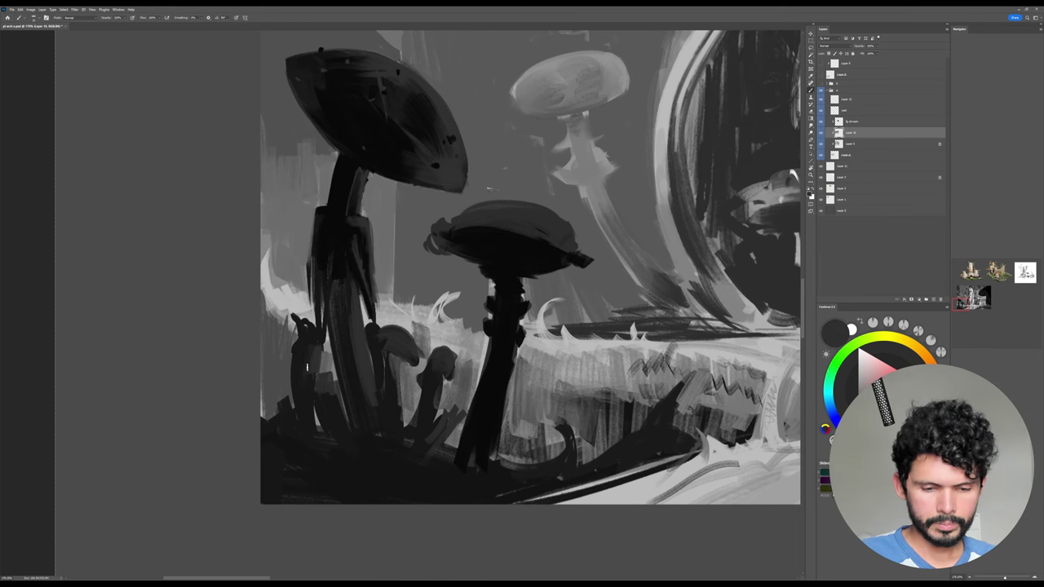
pyautogui.moveTo(341, 428); pyautogui.dragTo(351, 446)
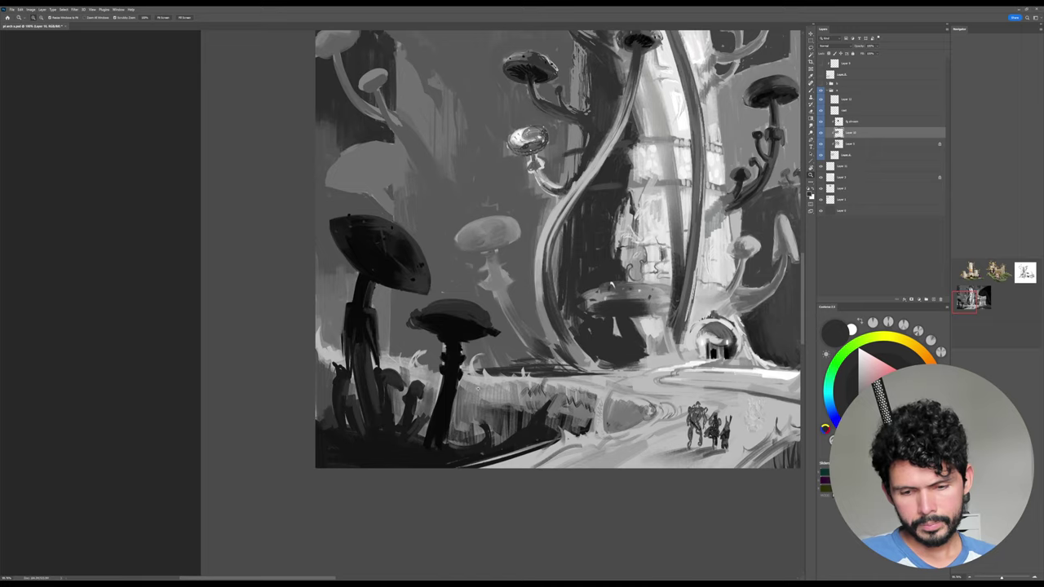
# Darken the ground beneath the foreground mushrooms with black strokes, blending it into the smaller mushroom's stem, and save the document.
pyautogui.moveTo(478, 389); pyautogui.dragTo(496, 386)
pyautogui.moveTo(445, 409); pyautogui.dragTo(424, 457)
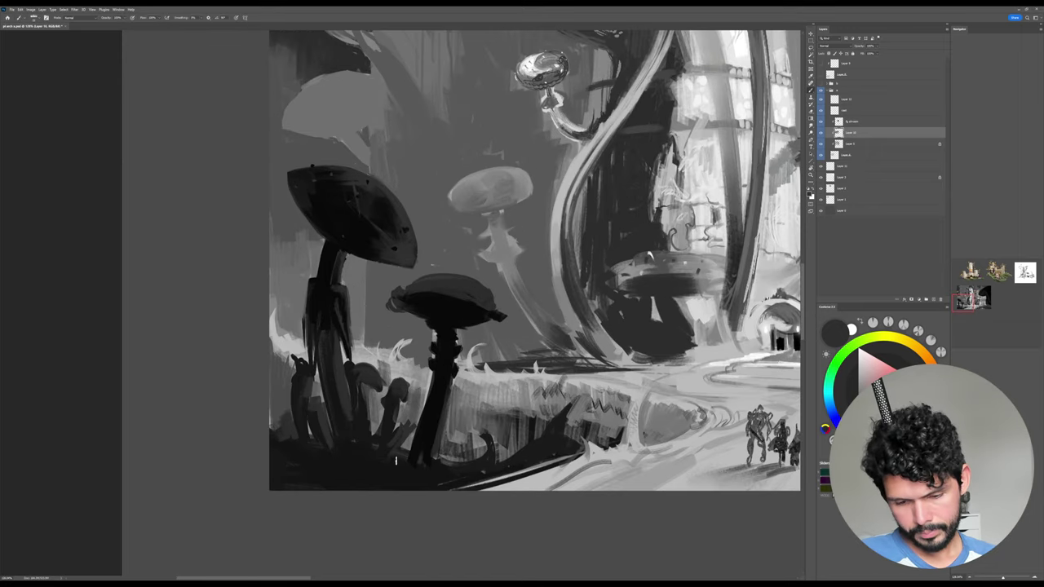
pyautogui.press('r')
pyautogui.moveTo(552, 401); pyautogui.dragTo(575, 350)
pyautogui.moveTo(575, 350); pyautogui.dragTo(622, 305)
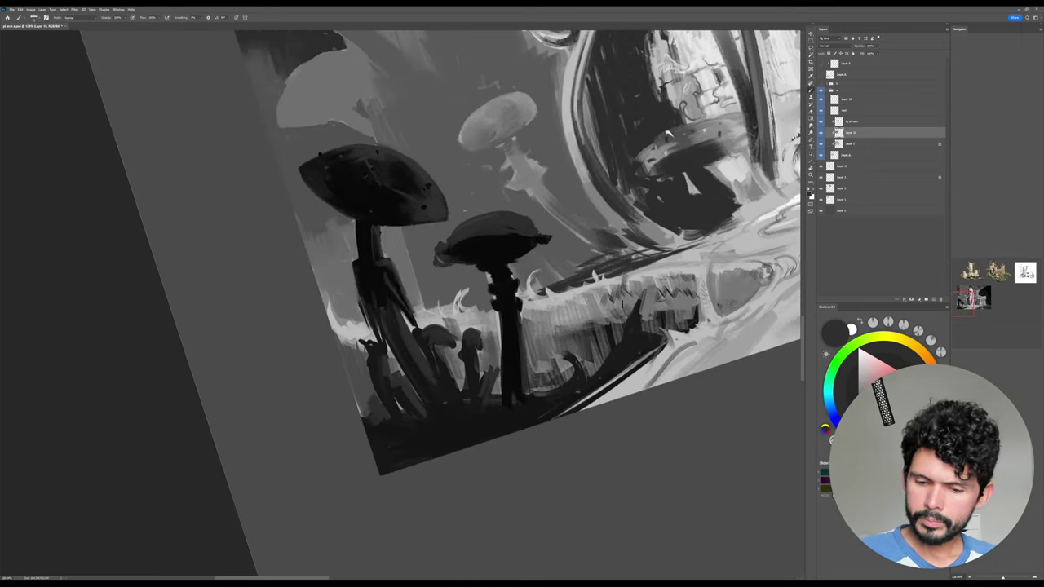
pyautogui.keyDown('alt'); pyautogui.click(509, 351); pyautogui.keyUp('alt')
pyautogui.moveTo(517, 394); pyautogui.dragTo(454, 467)
pyautogui.moveTo(482, 410); pyautogui.dragTo(429, 451)
pyautogui.moveTo(471, 403)
pyautogui.mouseDown()
pyautogui.moveTo(409, 450)
pyautogui.moveTo(366, 464)
pyautogui.mouseUp()
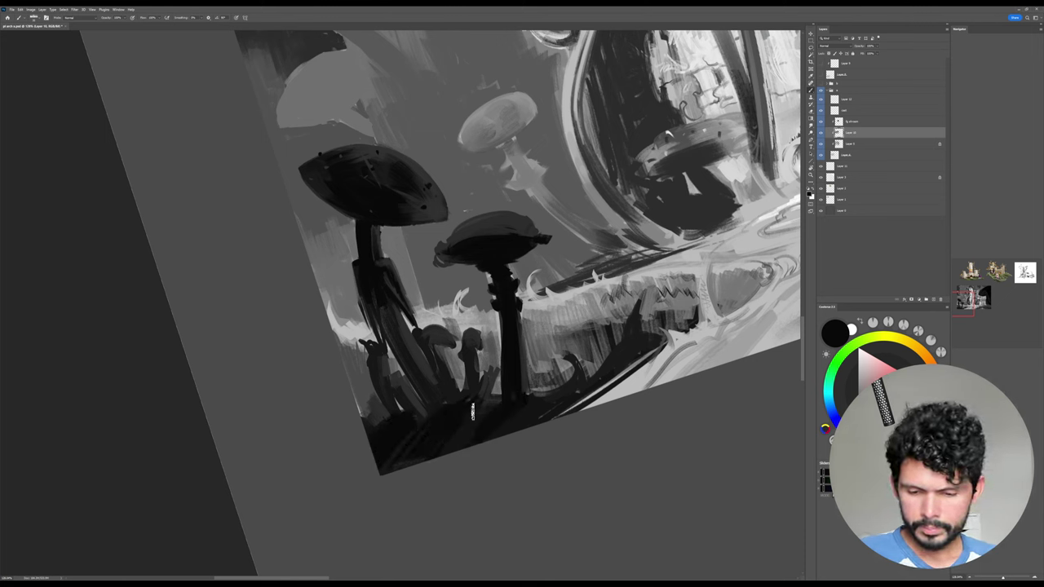
pyautogui.moveTo(472, 411); pyautogui.dragTo(513, 426)
pyautogui.press('Escape')
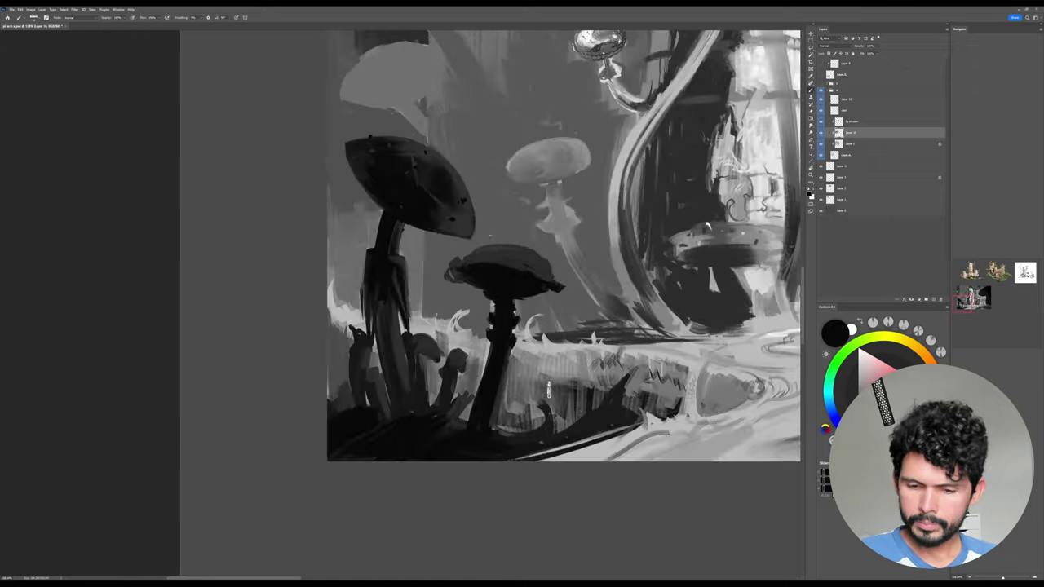
pyautogui.moveTo(649, 356); pyautogui.dragTo(581, 388)
pyautogui.hotkey('ctrl', 's')
# Examine the whole composition, comparing the foreground mushrooms with the tower, the path and the giant dark mushroom.
pyautogui.moveTo(584, 413); pyautogui.dragTo(523, 396)
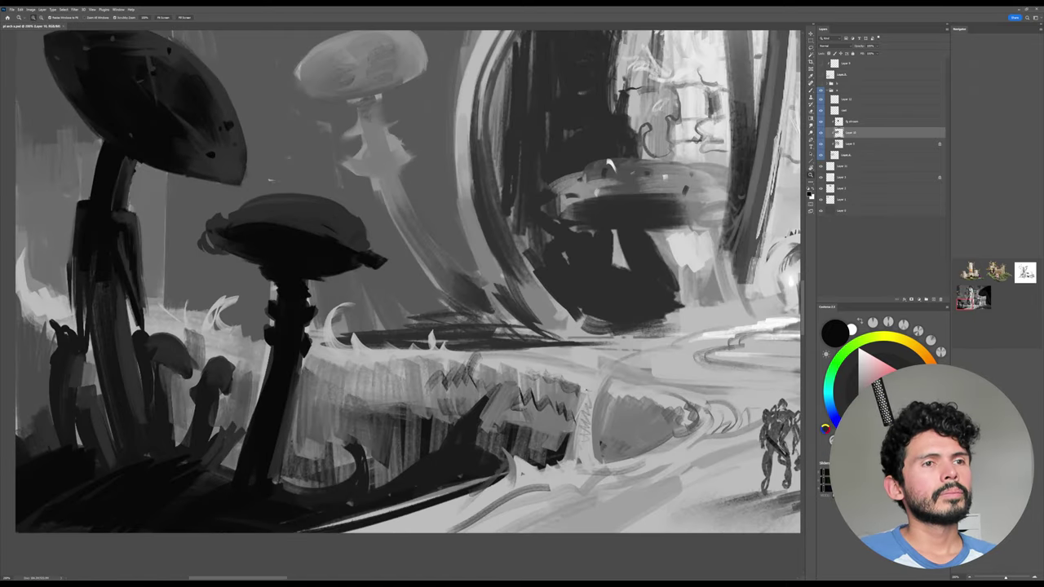
pyautogui.moveTo(589, 383); pyautogui.dragTo(578, 382)
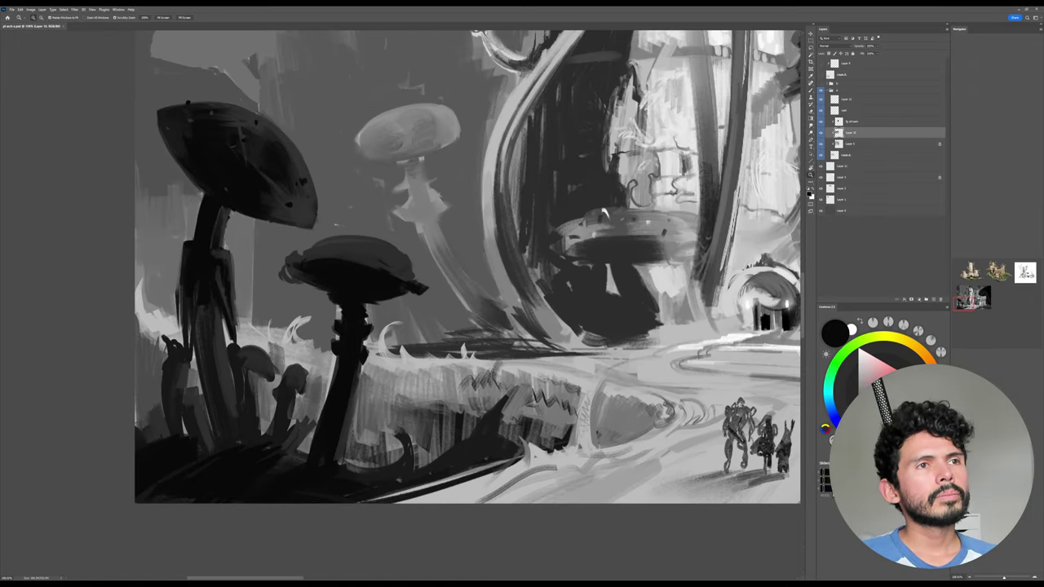
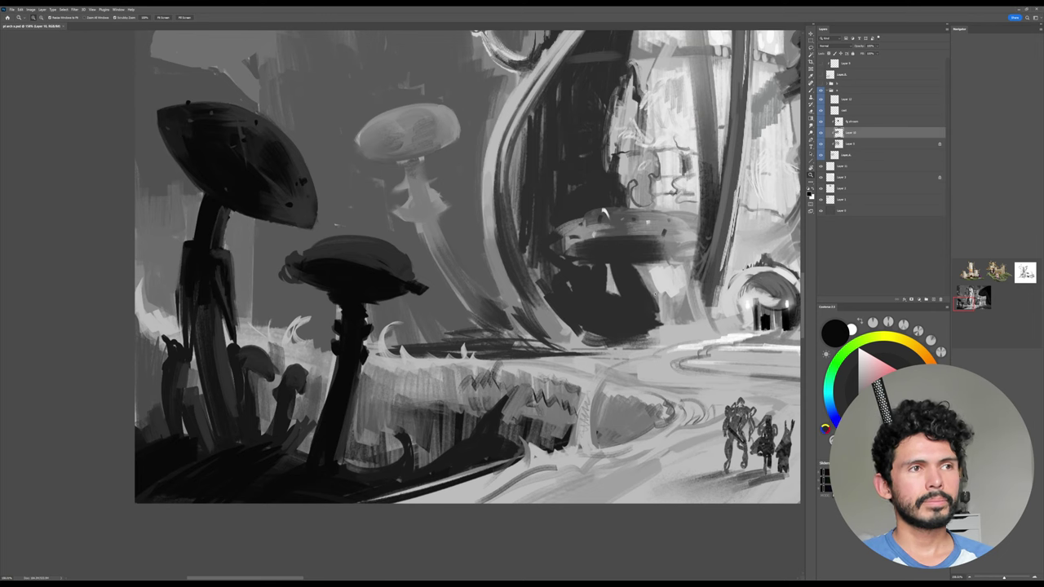
pyautogui.moveTo(636, 327); pyautogui.dragTo(579, 318)
pyautogui.moveTo(636, 277); pyautogui.dragTo(510, 375)
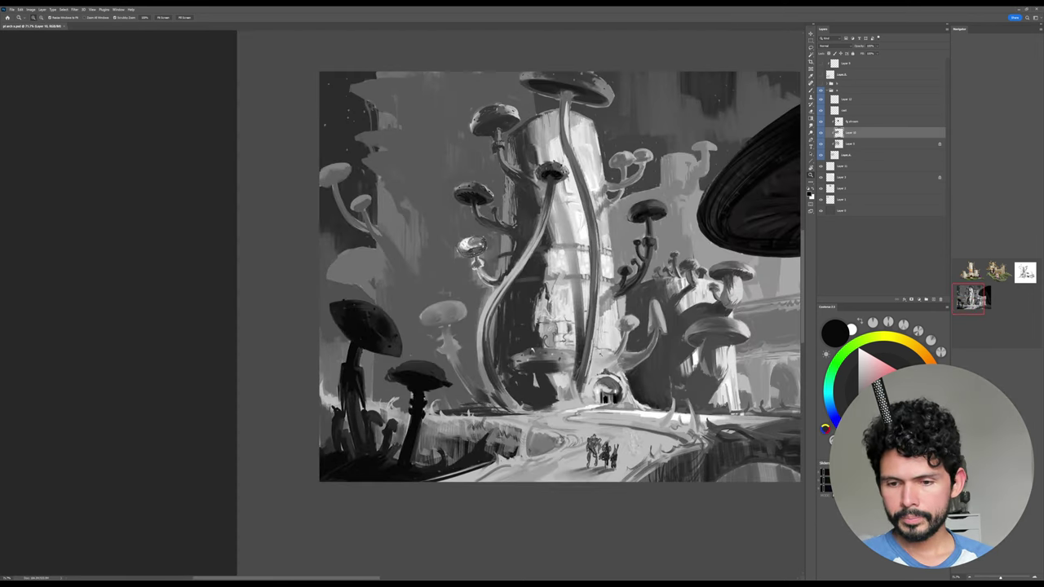
pyautogui.scroll(2, 607, 343)
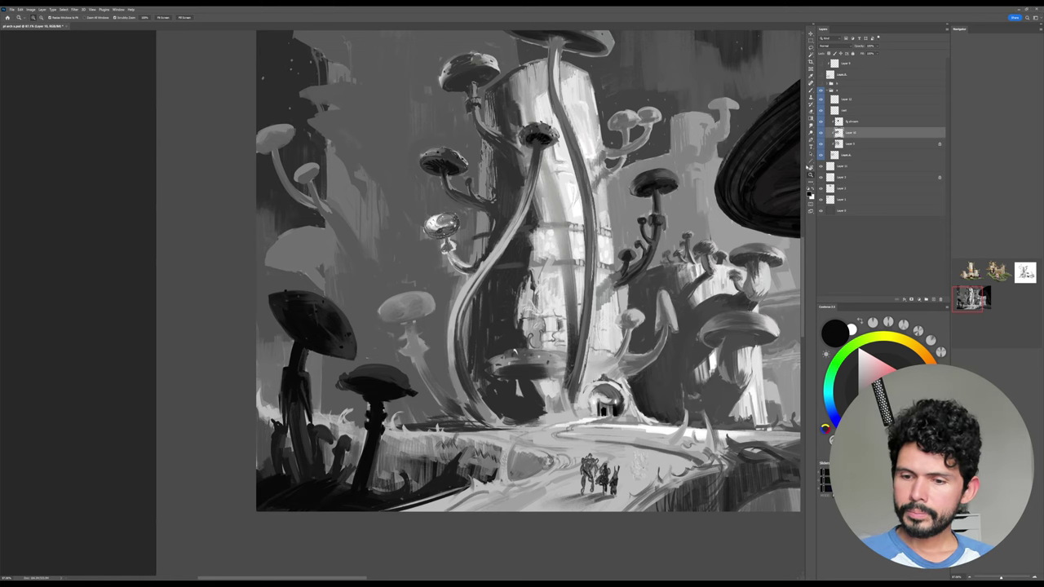
pyautogui.moveTo(758, 277); pyautogui.dragTo(601, 283)
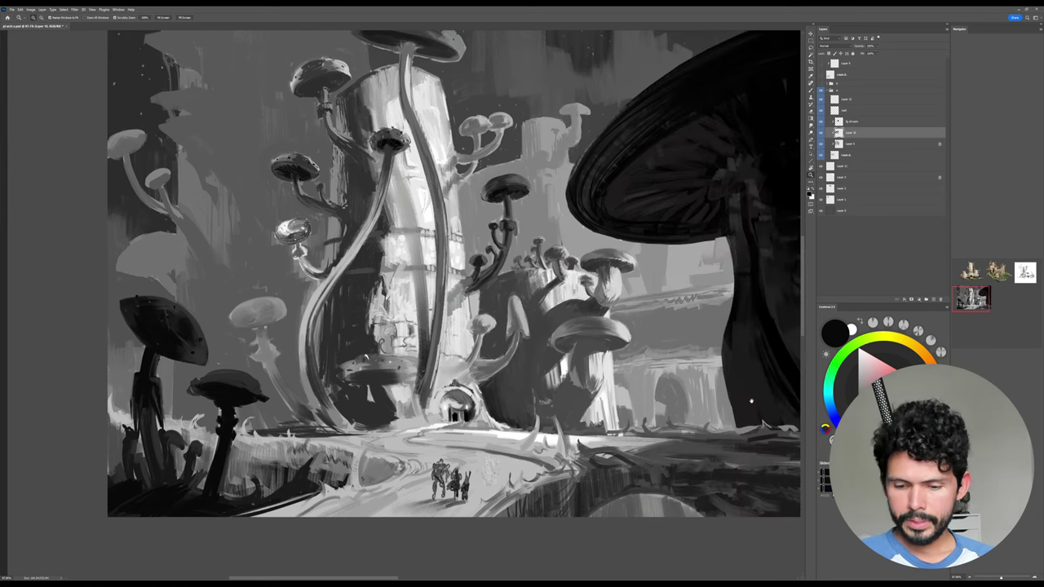
pyautogui.moveTo(752, 403)
pyautogui.mouseDown()
pyautogui.moveTo(714, 343)
pyautogui.moveTo(693, 439)
pyautogui.moveTo(708, 457)
pyautogui.moveTo(739, 394)
pyautogui.moveTo(750, 417)
pyautogui.moveTo(789, 326)
pyautogui.mouseUp()
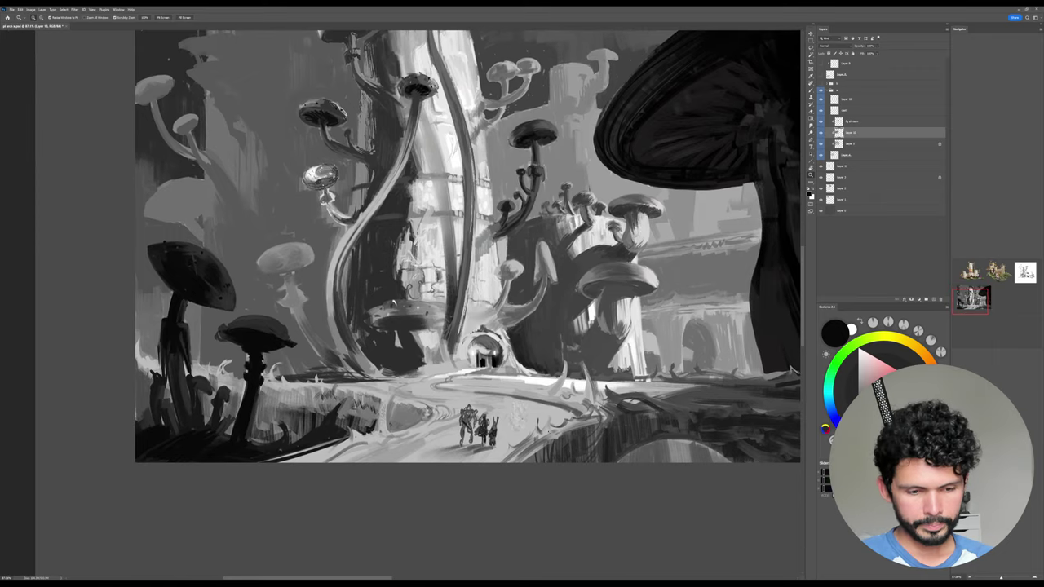
pyautogui.moveTo(230, 404); pyautogui.dragTo(184, 416)
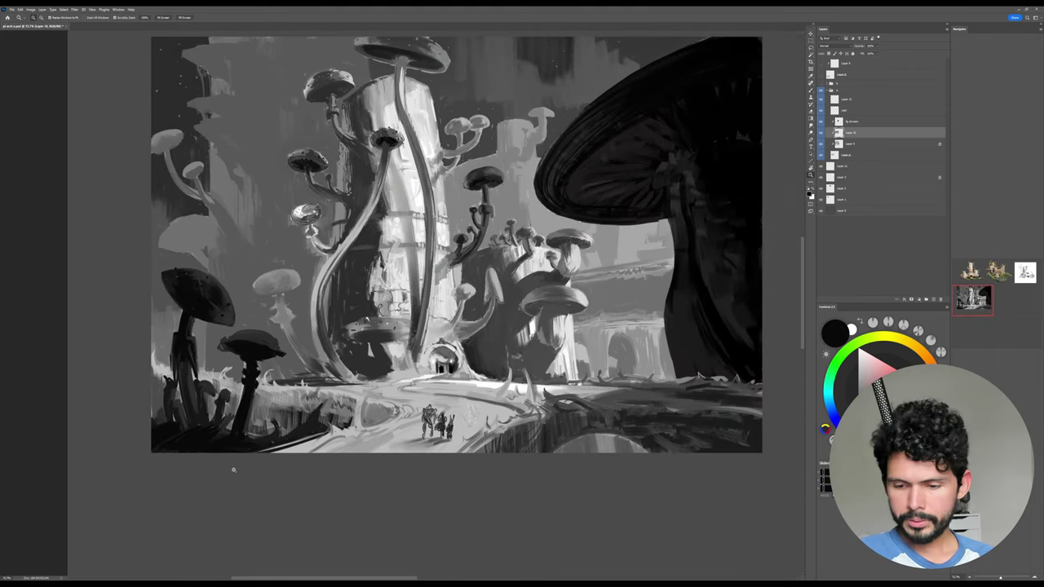
pyautogui.moveTo(234, 471); pyautogui.dragTo(256, 461)
pyautogui.moveTo(336, 456); pyautogui.dragTo(504, 478)
pyautogui.moveTo(546, 408)
pyautogui.mouseDown()
pyautogui.moveTo(605, 403)
pyautogui.moveTo(582, 405)
pyautogui.mouseUp()
# Touch up the smaller mushroom's base with a sampled dark tone and paint light grey strokes over the dark ground's lower edge.
pyautogui.keyDown('alt'); pyautogui.click(345, 400); pyautogui.keyUp('alt')
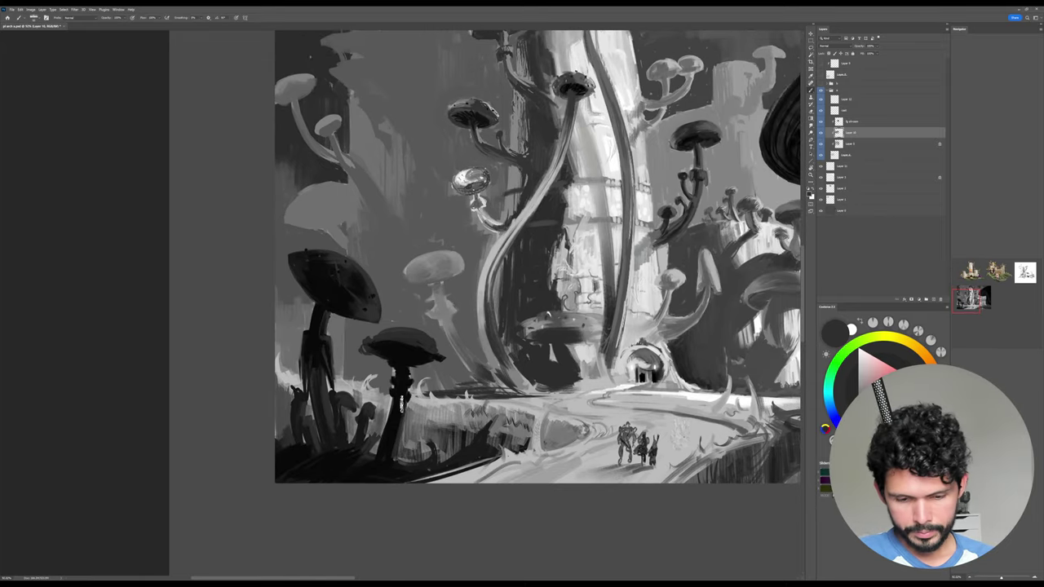
pyautogui.moveTo(396, 426)
pyautogui.mouseDown()
pyautogui.moveTo(382, 468)
pyautogui.moveTo(433, 461)
pyautogui.mouseUp()
pyautogui.moveTo(506, 399); pyautogui.dragTo(511, 345)
pyautogui.keyDown('alt'); pyautogui.click(477, 415); pyautogui.keyUp('alt')
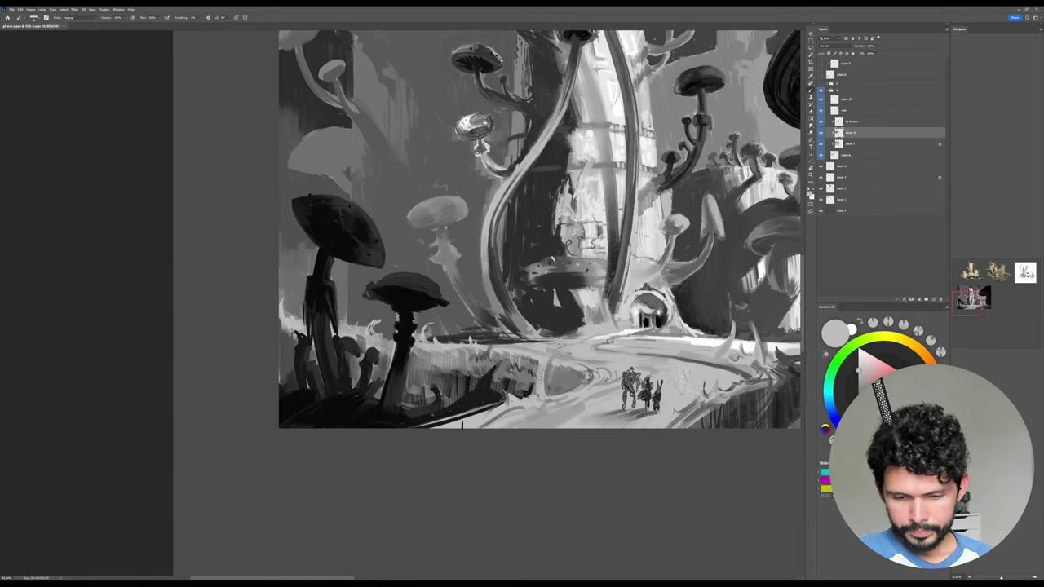
pyautogui.moveTo(416, 428); pyautogui.dragTo(453, 412)
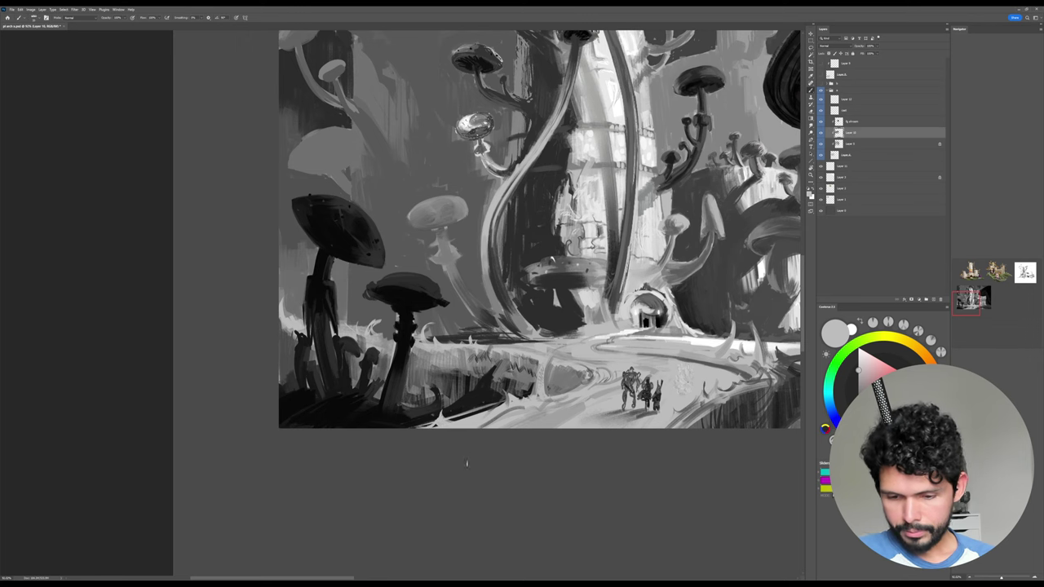
# Paint a ragged light grey rim along the bank between the dark foreground ground and the path.
pyautogui.moveTo(522, 433)
pyautogui.mouseDown()
pyautogui.moveTo(527, 382)
pyautogui.moveTo(582, 362)
pyautogui.mouseUp()
pyautogui.click(605, 423)
pyautogui.keyDown('alt'); pyautogui.click(566, 374); pyautogui.keyUp('alt')
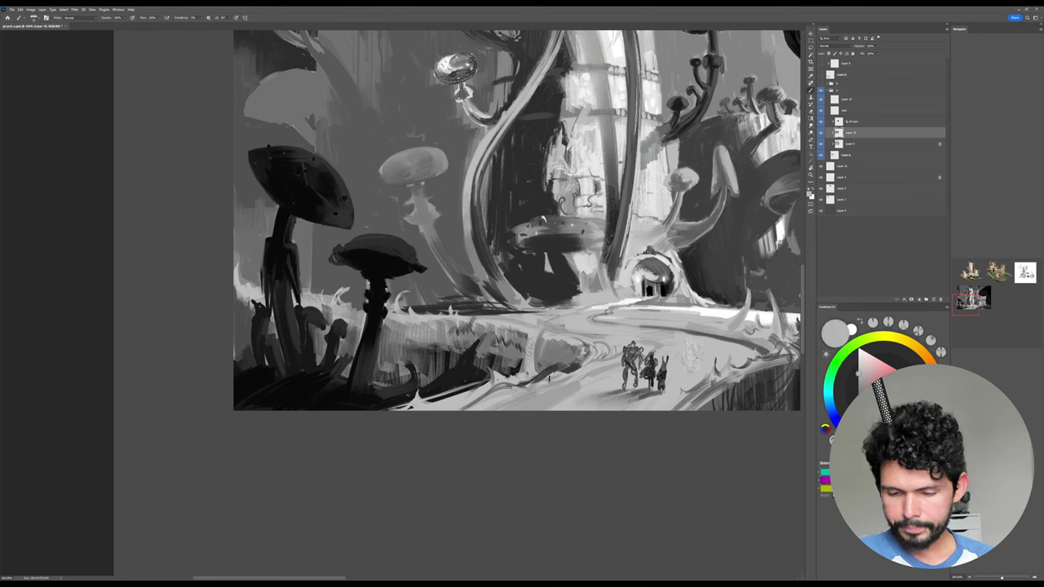
pyautogui.moveTo(520, 384)
pyautogui.mouseDown()
pyautogui.moveTo(582, 357)
pyautogui.moveTo(570, 347)
pyautogui.mouseUp()
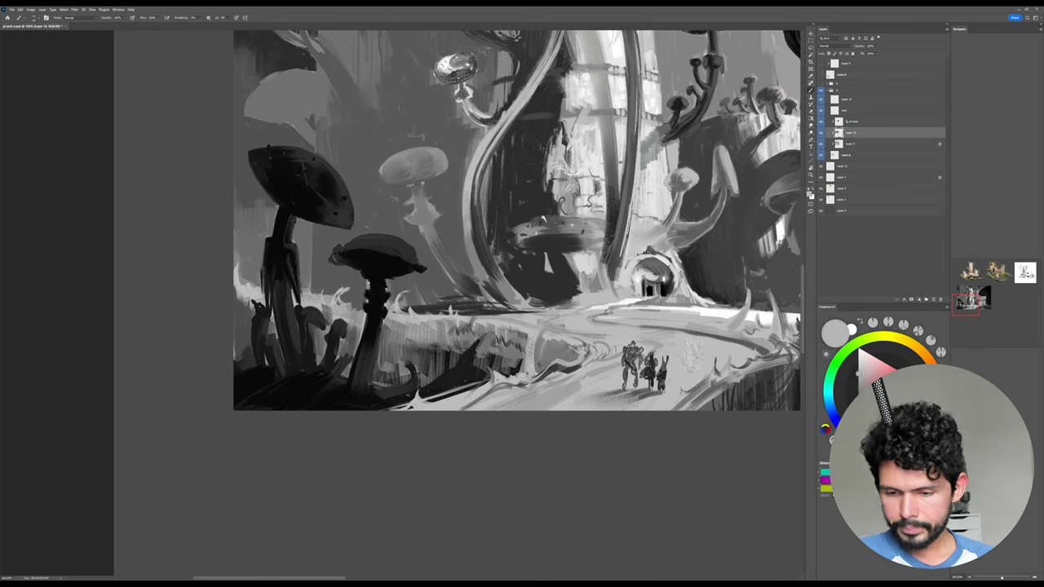
# Choose another brush and paint a curved light grey thorn with mid-grey shading at the edge of the dark foreground ground.
pyautogui.keyDown('alt'); pyautogui.click(571, 354); pyautogui.keyUp('alt')
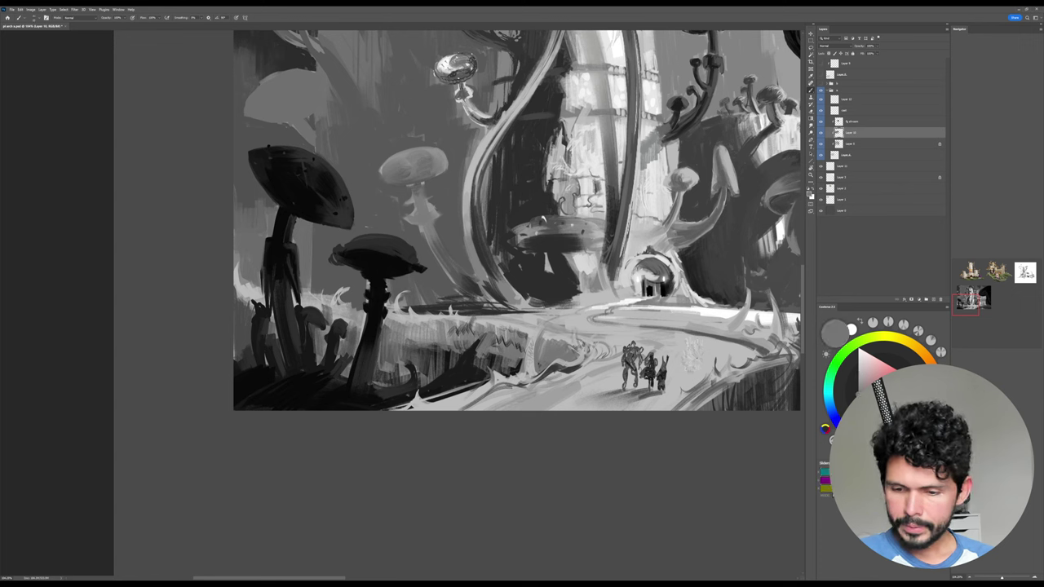
pyautogui.rightClick(613, 347)
pyautogui.click(640, 385)
pyautogui.click(503, 377)
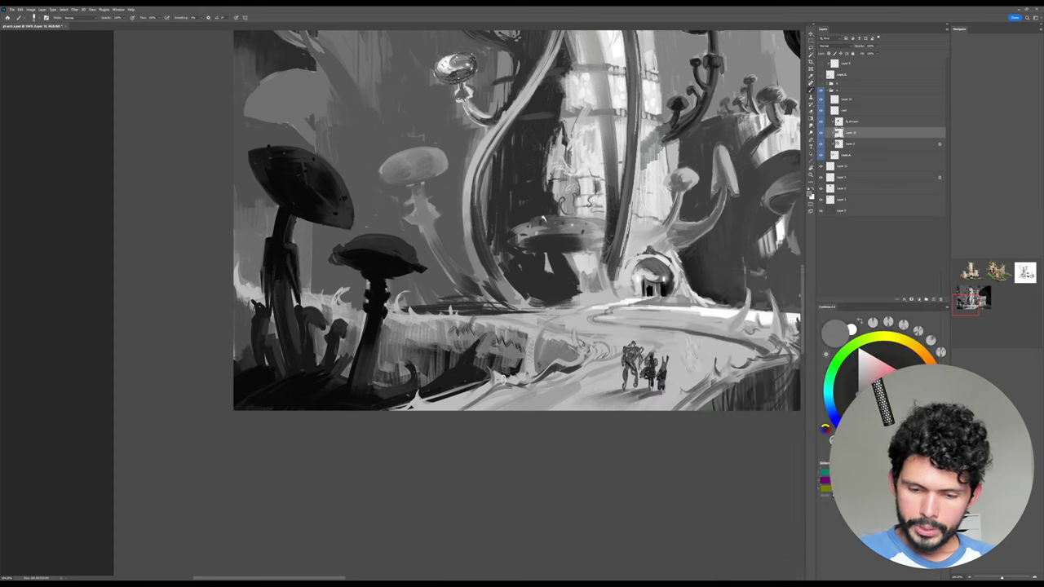
pyautogui.keyDown('alt'); pyautogui.click(499, 375); pyautogui.keyUp('alt')
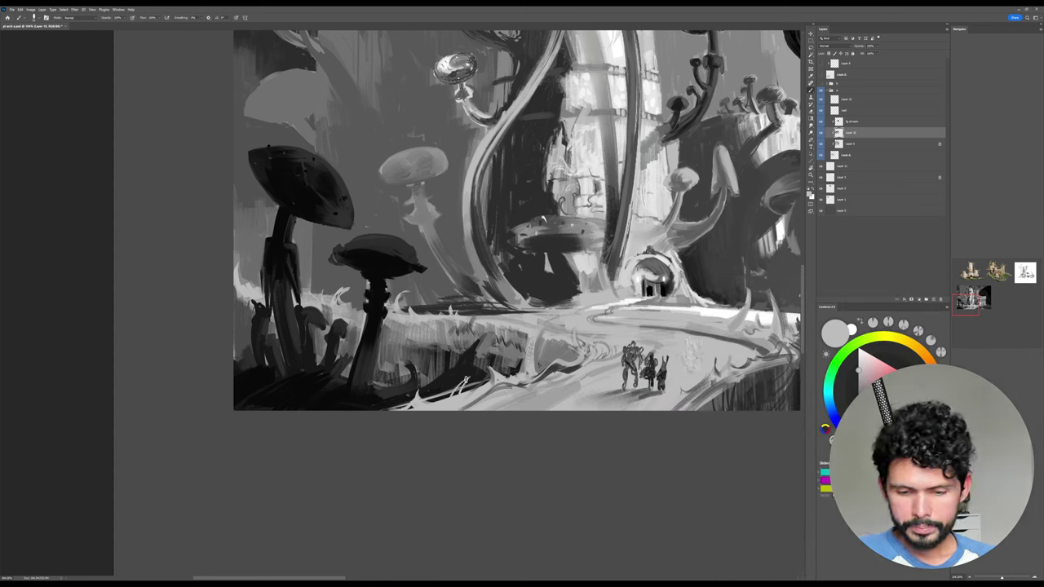
pyautogui.keyDown('alt'); pyautogui.click(476, 398); pyautogui.keyUp('alt')
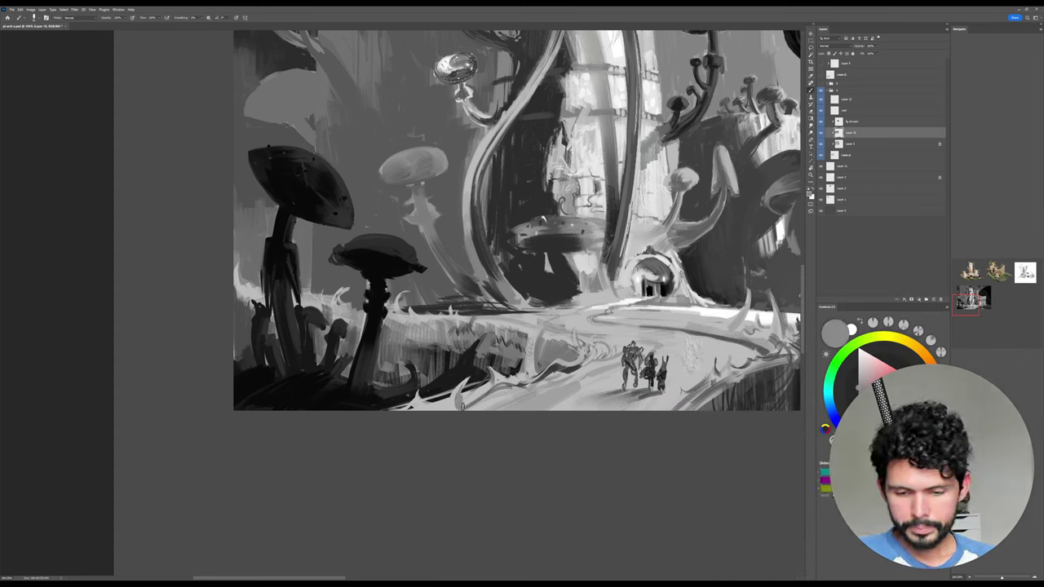
pyautogui.press('r')
pyautogui.moveTo(477, 398); pyautogui.dragTo(398, 298)
pyautogui.moveTo(709, 268); pyautogui.dragTo(727, 241)
pyautogui.keyDown('alt'); pyautogui.click(750, 215); pyautogui.keyUp('alt')
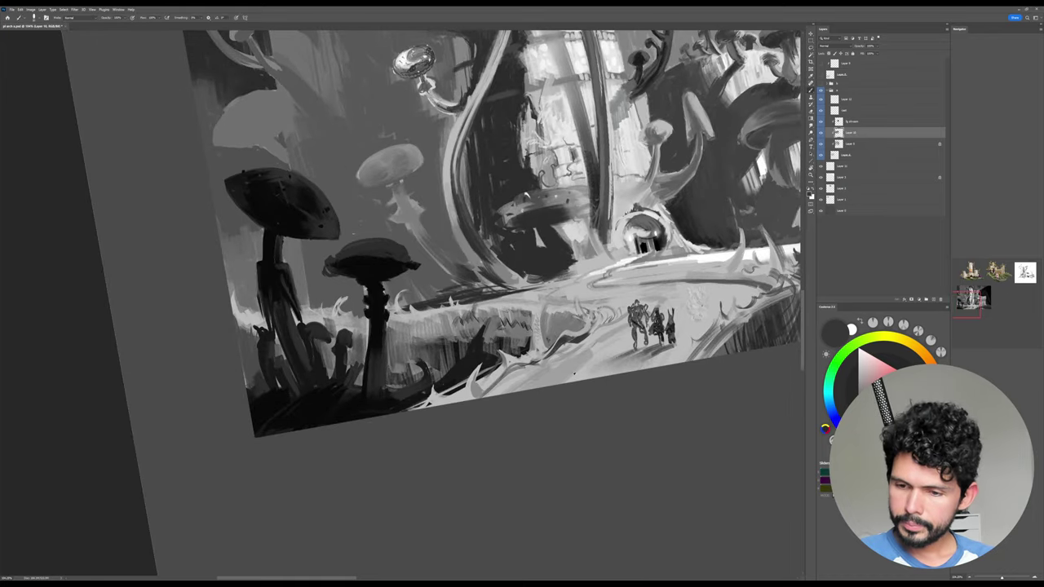
pyautogui.press('Escape')
# Paint curved thorns on the cliff-side edge of the path near the figures, using sampled light and mid greys.
pyautogui.moveTo(760, 285); pyautogui.dragTo(662, 266)
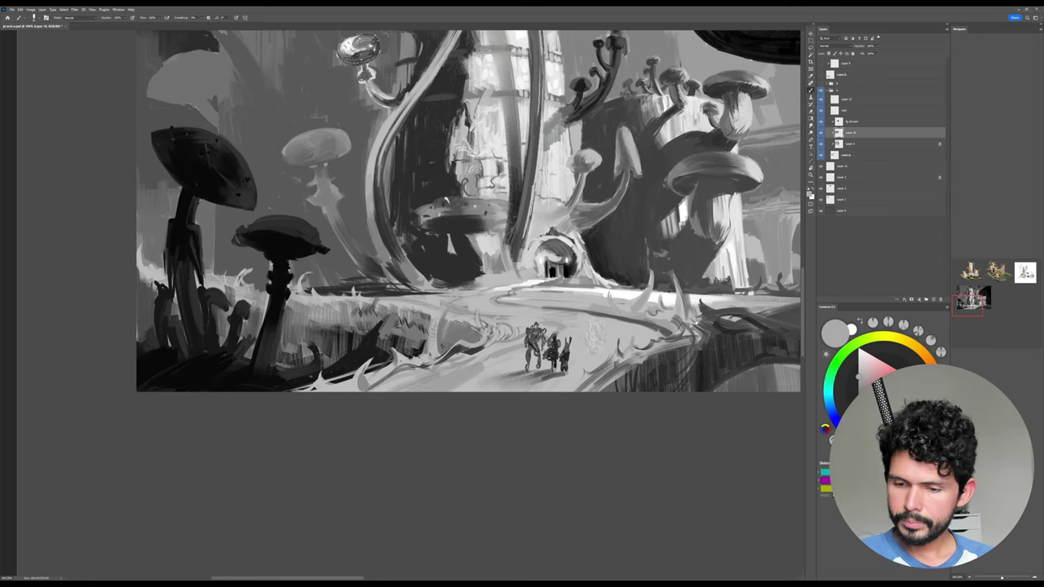
pyautogui.hscroll(2, 613, 306)
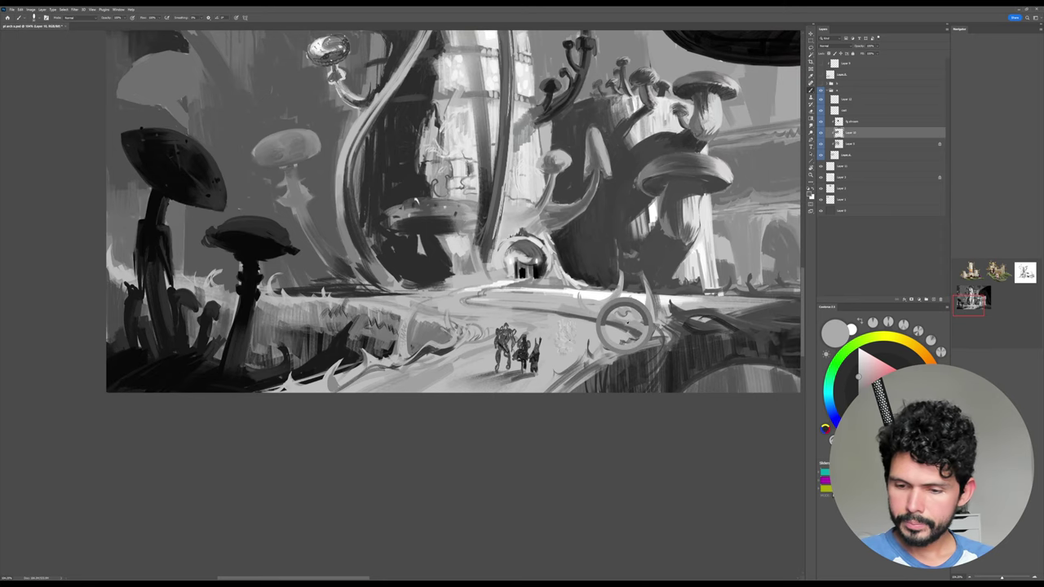
pyautogui.keyDown('alt'); pyautogui.click(639, 341); pyautogui.keyUp('alt')
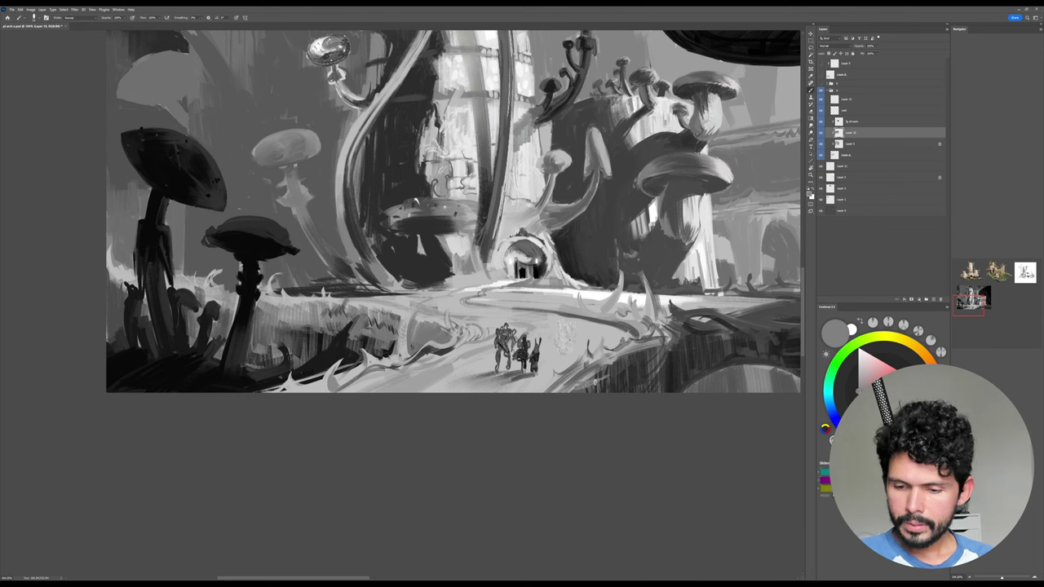
pyautogui.keyDown('alt'); pyautogui.click(557, 373); pyautogui.keyUp('alt')
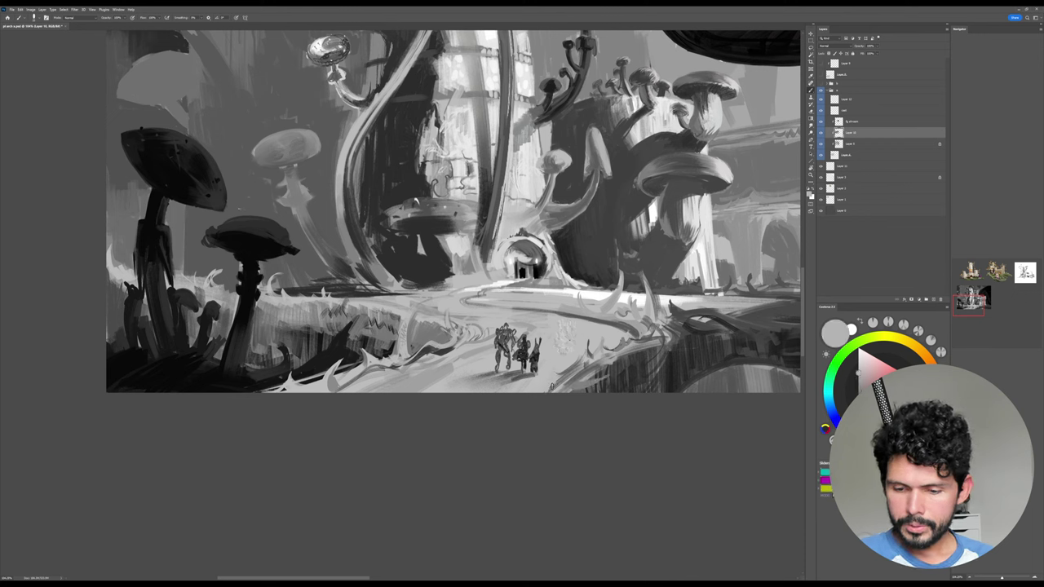
pyautogui.keyDown('alt'); pyautogui.click(551, 385); pyautogui.keyUp('alt')
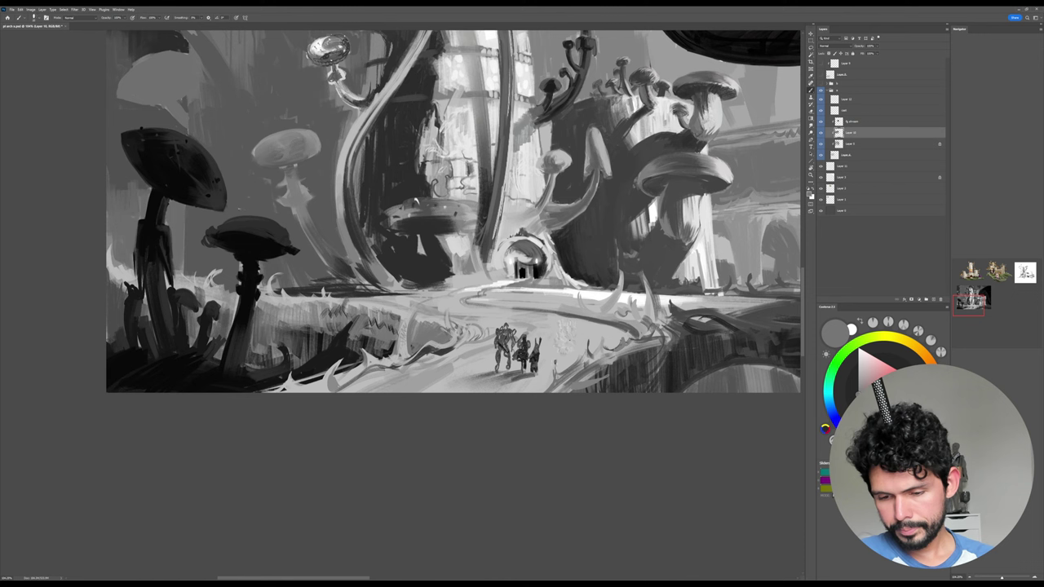
pyautogui.keyDown('alt'); pyautogui.click(584, 325); pyautogui.keyUp('alt')
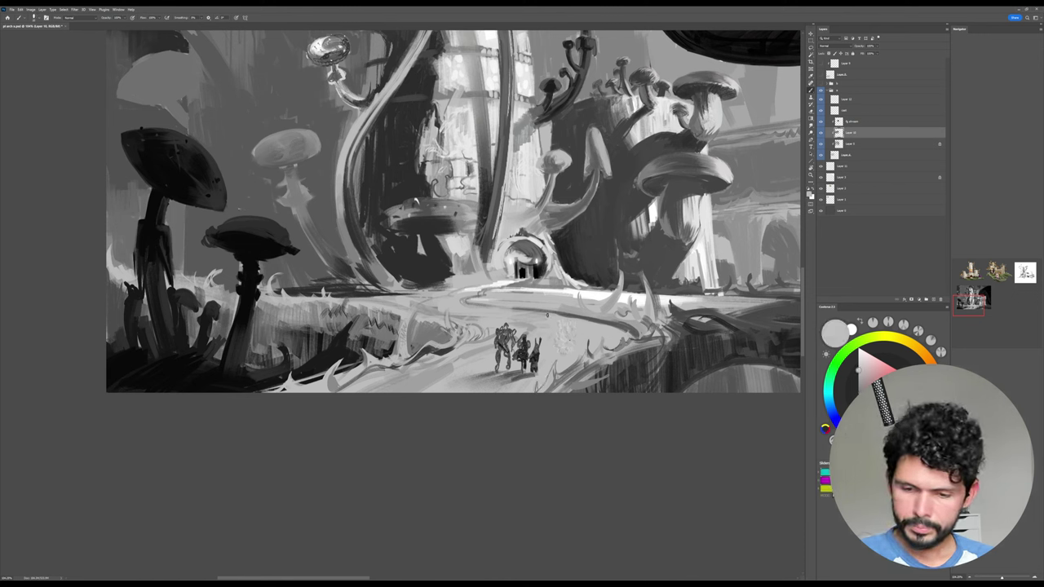
# Paint sweeping grey strokes across the path beside the three figures, following its curve.
pyautogui.keyDown('alt'); pyautogui.click(480, 351); pyautogui.keyUp('alt')
pyautogui.moveTo(493, 358); pyautogui.dragTo(423, 391)
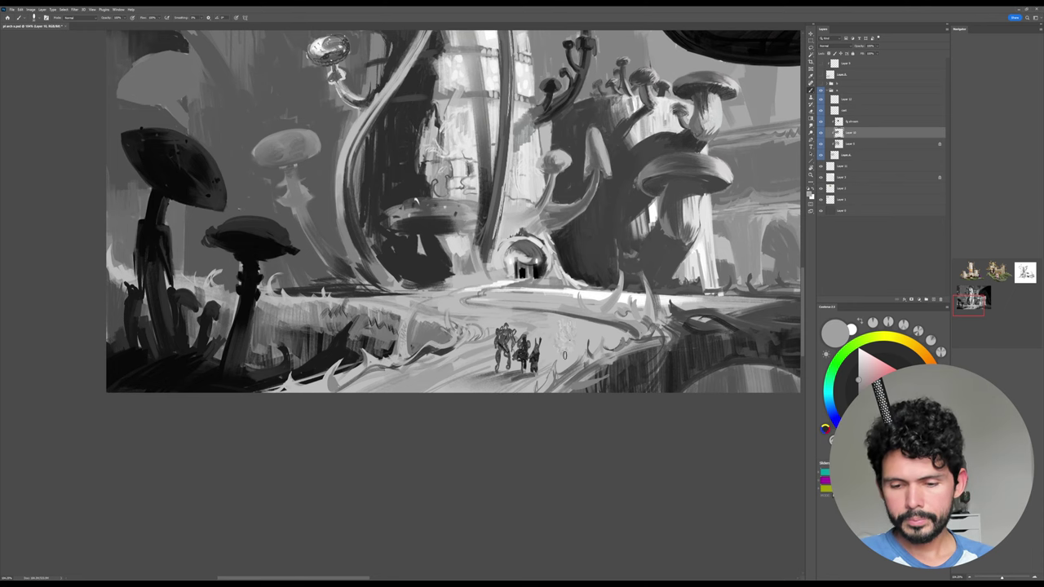
pyautogui.press('r')
pyautogui.moveTo(535, 322); pyautogui.dragTo(577, 242)
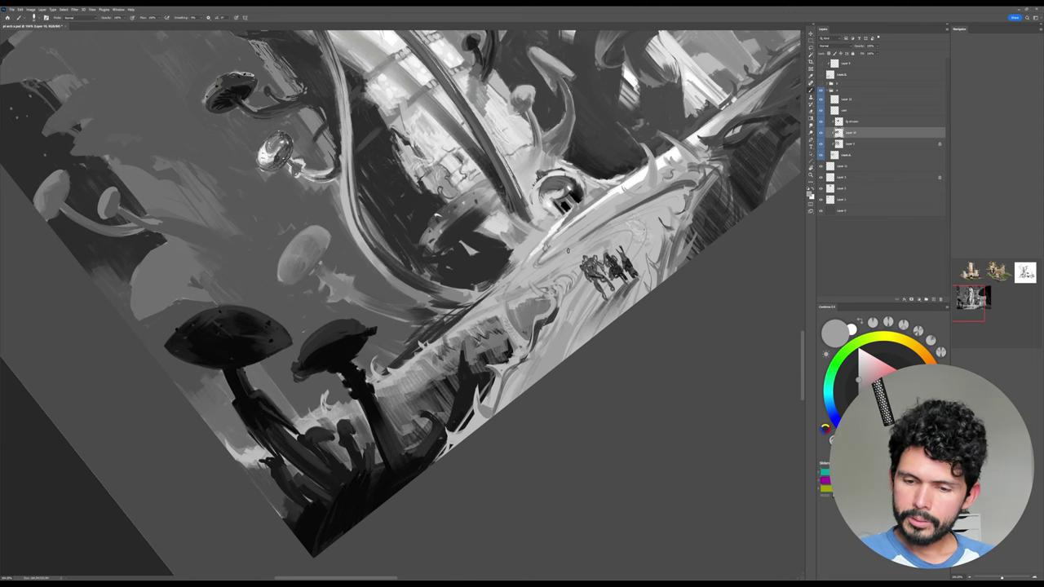
pyautogui.press('Escape')
pyautogui.press('space')
pyautogui.moveTo(785, 377); pyautogui.dragTo(762, 311)
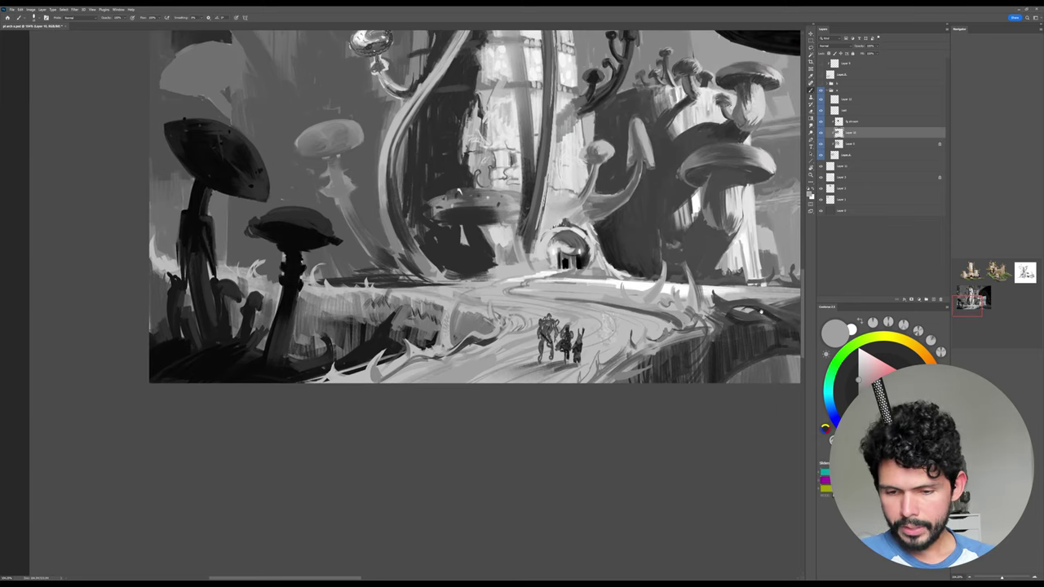
# Add thin curved contour strokes to the path around the figures and along its cliff-side edge.
pyautogui.press('r')
pyautogui.moveTo(563, 359); pyautogui.dragTo(571, 277)
pyautogui.press('space')
pyautogui.moveTo(457, 318); pyautogui.dragTo(571, 311)
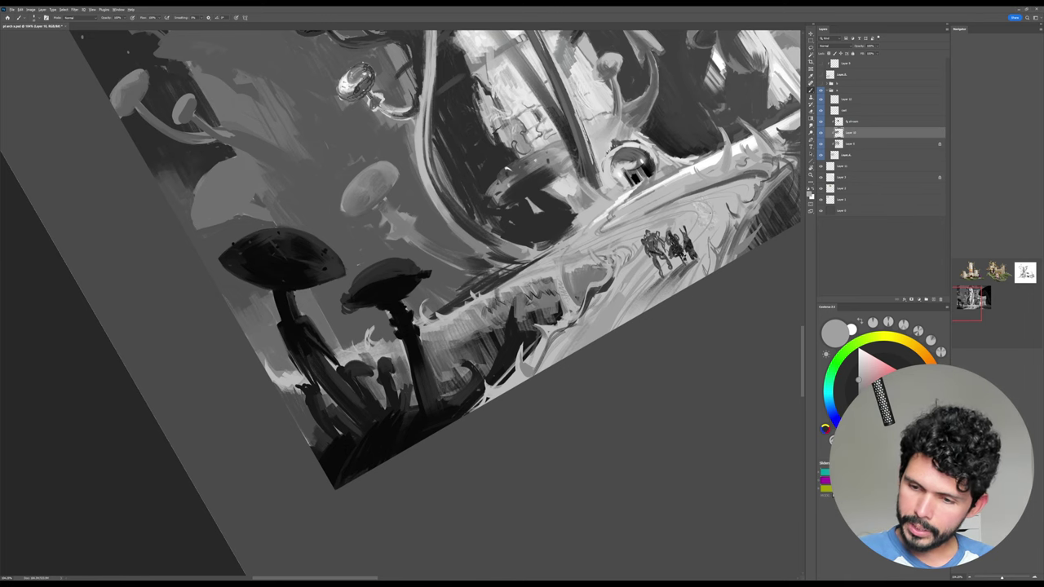
pyautogui.hotkey('ctrl', 'space')
pyautogui.press('Escape')
pyautogui.moveTo(724, 258); pyautogui.dragTo(708, 232)
pyautogui.press('space')
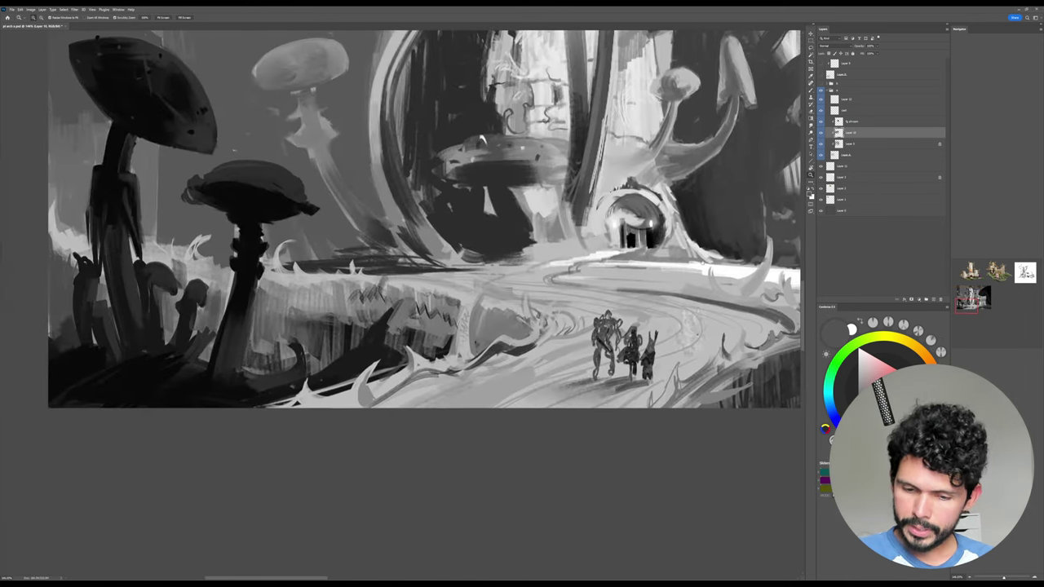
# Refine the curling edge of the rounded bank beside the path with sampled dark and light grey strokes.
pyautogui.moveTo(726, 285); pyautogui.dragTo(716, 285)
pyautogui.keyDown('alt'); pyautogui.click(549, 342); pyautogui.keyUp('alt')
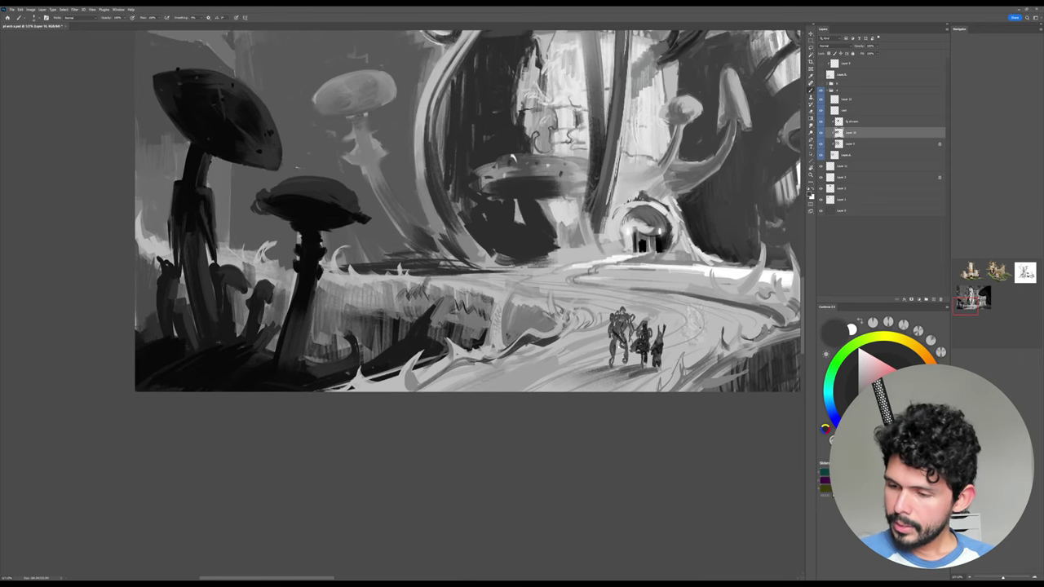
pyautogui.moveTo(509, 352)
pyautogui.mouseDown()
pyautogui.moveTo(555, 340)
pyautogui.moveTo(488, 363)
pyautogui.moveTo(545, 341)
pyautogui.mouseUp()
pyautogui.keyDown('alt'); pyautogui.click(526, 356); pyautogui.keyUp('alt')
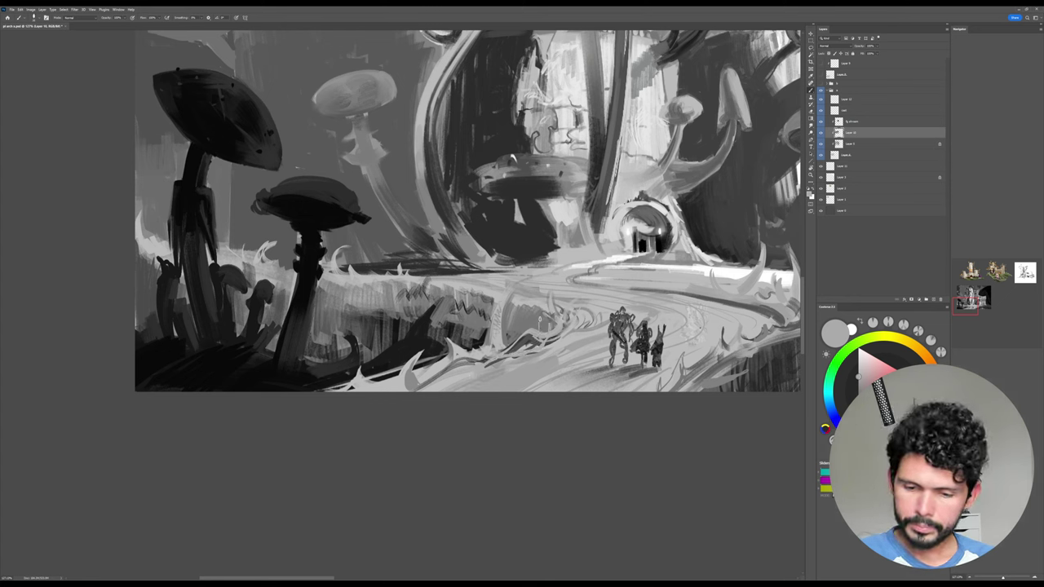
# Darken the shadowed recess of the bank beside the large thorn with sampled dark greys.
pyautogui.keyDown('alt'); pyautogui.click(422, 320); pyautogui.keyUp('alt')
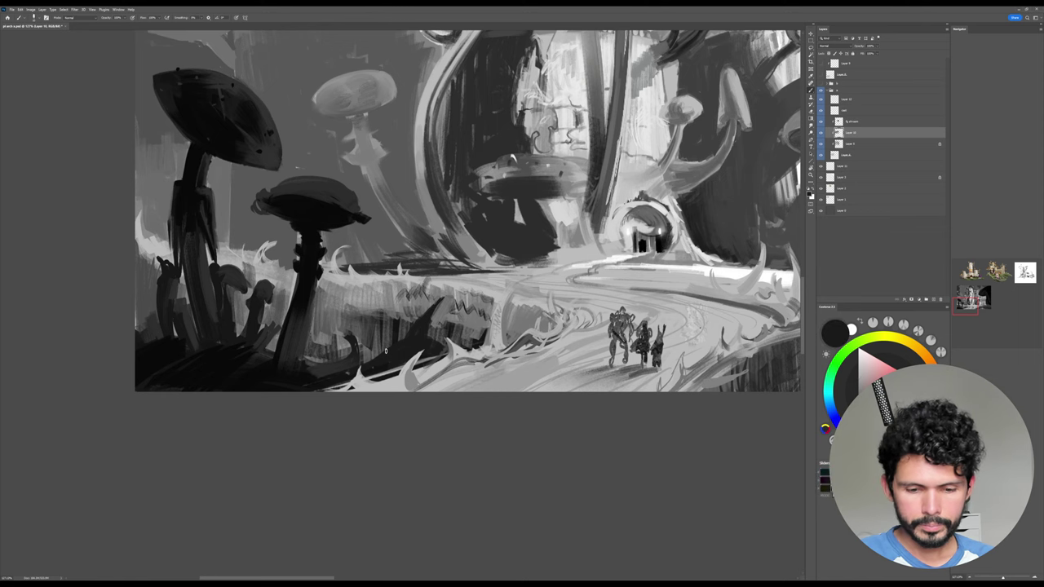
pyautogui.moveTo(522, 293); pyautogui.dragTo(573, 304)
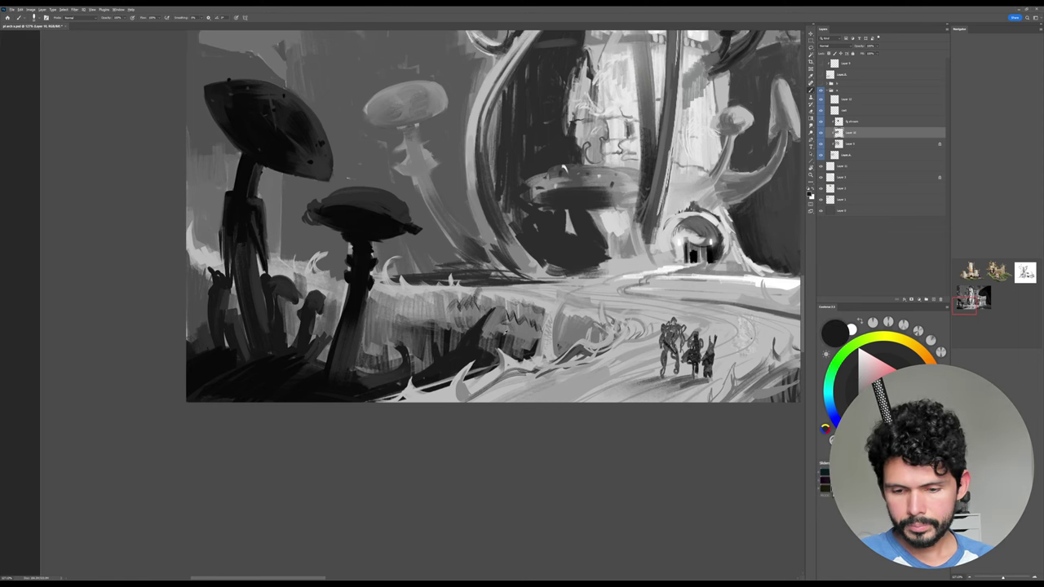
pyautogui.keyDown('alt'); pyautogui.click(503, 332); pyautogui.keyUp('alt')
pyautogui.keyDown('alt'); pyautogui.click(506, 344); pyautogui.keyUp('alt')
pyautogui.moveTo(513, 319); pyautogui.dragTo(514, 349)
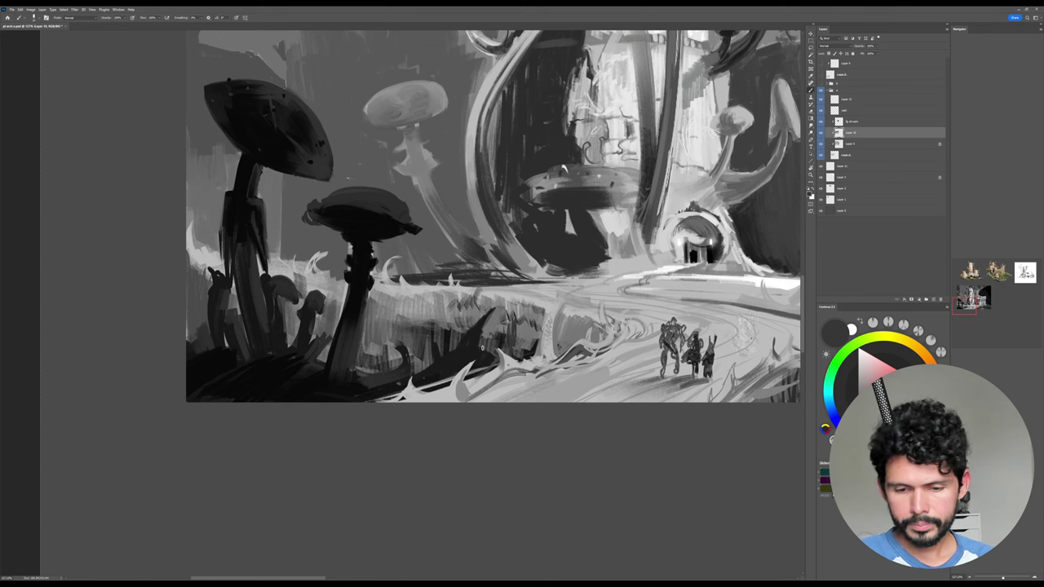
# Paint short upright grass strokes on the bank between the small dark mushroom and the large thorn, using sampled greys.
pyautogui.keyDown('alt'); pyautogui.click(430, 314); pyautogui.keyUp('alt')
pyautogui.moveTo(419, 327)
pyautogui.mouseDown()
pyautogui.moveTo(418, 346)
pyautogui.moveTo(412, 337)
pyautogui.mouseUp()
pyautogui.moveTo(406, 317); pyautogui.dragTo(400, 328)
pyautogui.moveTo(397, 312); pyautogui.dragTo(407, 331)
pyautogui.keyDown('alt'); pyautogui.click(404, 333); pyautogui.keyUp('alt')
pyautogui.moveTo(412, 338); pyautogui.dragTo(411, 320)
pyautogui.moveTo(416, 342); pyautogui.dragTo(416, 317)
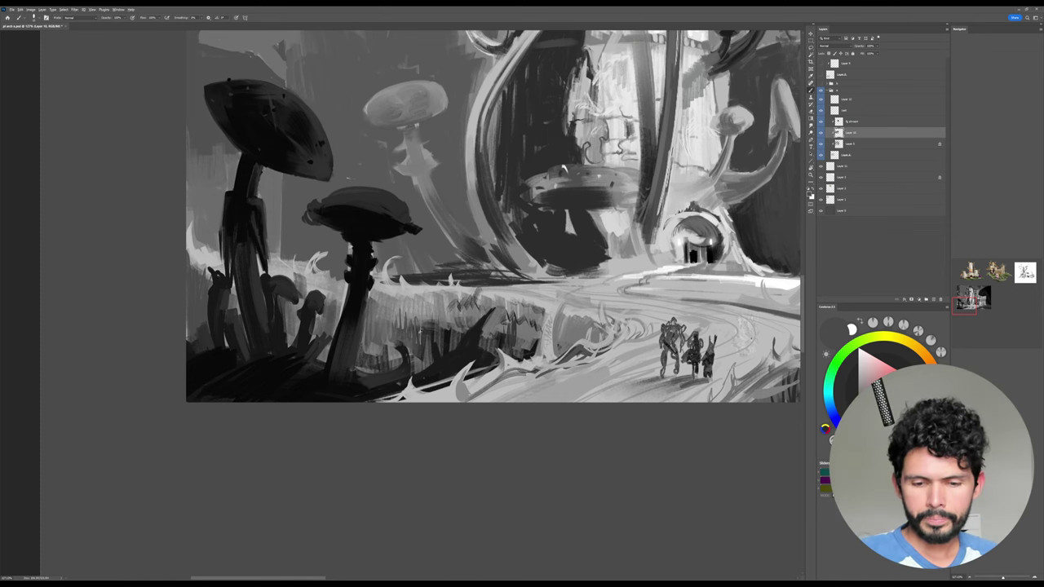
# Extend the dark grass strokes across the bank toward the small dark mushroom's stem, resampling greys from the grass.
pyautogui.keyDown('alt'); pyautogui.click(417, 335); pyautogui.keyUp('alt')
pyautogui.moveTo(404, 314); pyautogui.dragTo(403, 329)
pyautogui.moveTo(400, 307); pyautogui.dragTo(394, 326)
pyautogui.moveTo(394, 311); pyautogui.dragTo(389, 337)
pyautogui.moveTo(386, 305)
pyautogui.mouseDown()
pyautogui.moveTo(378, 335)
pyautogui.moveTo(395, 324)
pyautogui.moveTo(385, 322)
pyautogui.moveTo(382, 342)
pyautogui.moveTo(408, 335)
pyautogui.mouseUp()
pyautogui.keyDown('alt'); pyautogui.click(390, 297); pyautogui.keyUp('alt')
pyautogui.keyDown('alt'); pyautogui.click(374, 323); pyautogui.keyUp('alt')
pyautogui.moveTo(417, 314); pyautogui.dragTo(420, 336)
# Paint dark curved thorns and blades at the foot of the bank beside the small dark mushroom's stem.
pyautogui.moveTo(427, 316)
pyautogui.mouseDown()
pyautogui.moveTo(429, 340)
pyautogui.moveTo(413, 361)
pyautogui.moveTo(395, 352)
pyautogui.moveTo(384, 373)
pyautogui.moveTo(361, 367)
pyautogui.mouseUp()
pyautogui.keyDown('alt'); pyautogui.click(421, 346); pyautogui.keyUp('alt')
pyautogui.keyDown('alt'); pyautogui.click(392, 377); pyautogui.keyUp('alt')
pyautogui.moveTo(368, 355)
pyautogui.mouseDown()
pyautogui.moveTo(362, 372)
pyautogui.moveTo(409, 376)
pyautogui.moveTo(398, 357)
pyautogui.mouseUp()
pyautogui.keyDown('alt'); pyautogui.click(403, 341); pyautogui.keyUp('alt')
pyautogui.moveTo(410, 345); pyautogui.dragTo(404, 367)
pyautogui.keyDown('alt'); pyautogui.click(399, 351); pyautogui.keyUp('alt')
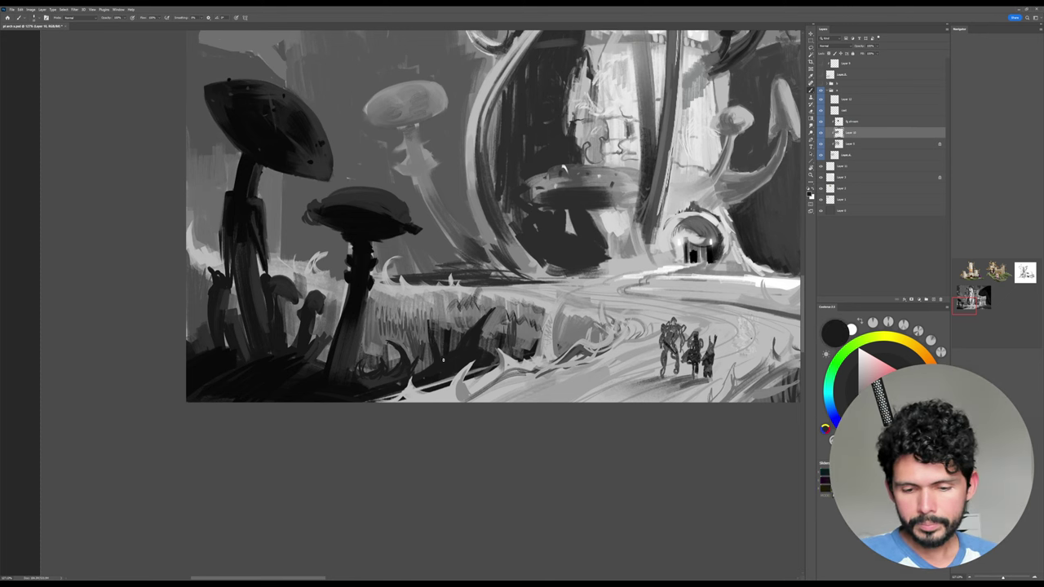
pyautogui.keyDown('alt'); pyautogui.click(432, 332); pyautogui.keyUp('alt')
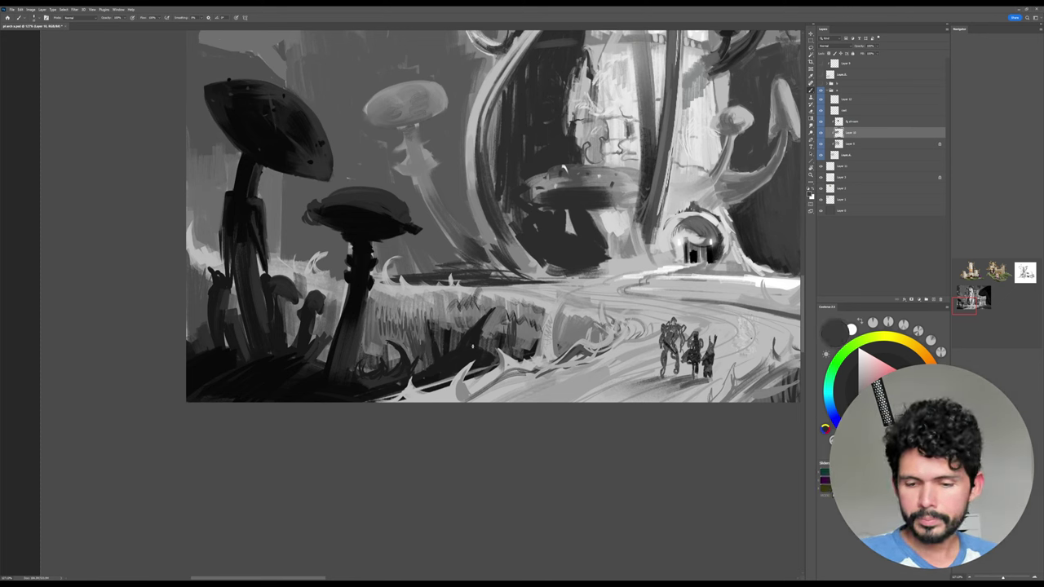
# Touch up the glossy mushroom's curved stem and the tower's shaded side above it with sampled greys.
pyautogui.keyDown('alt'); pyautogui.click(529, 311); pyautogui.keyUp('alt')
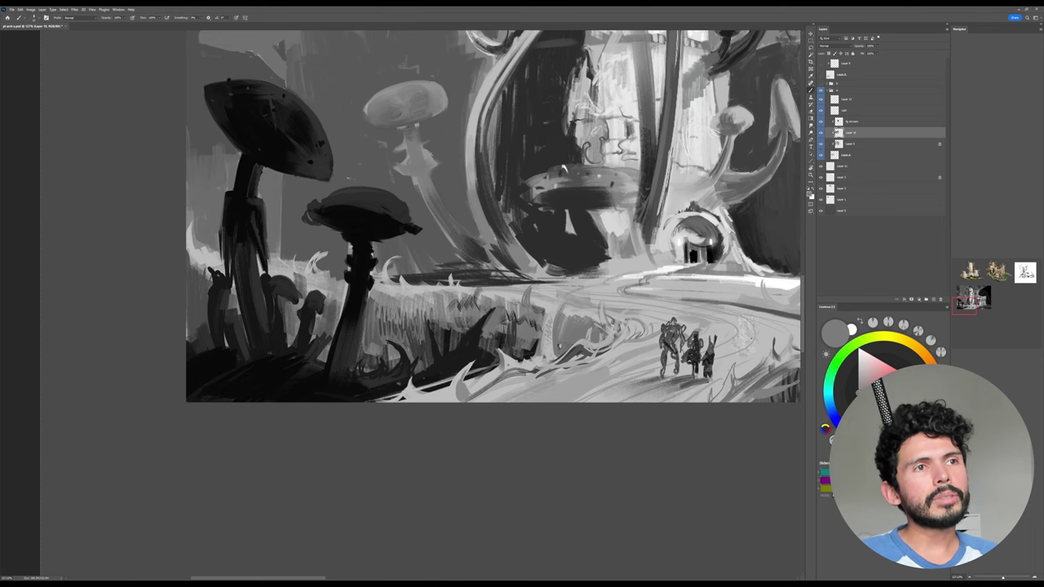
pyautogui.moveTo(600, 332); pyautogui.dragTo(485, 455)
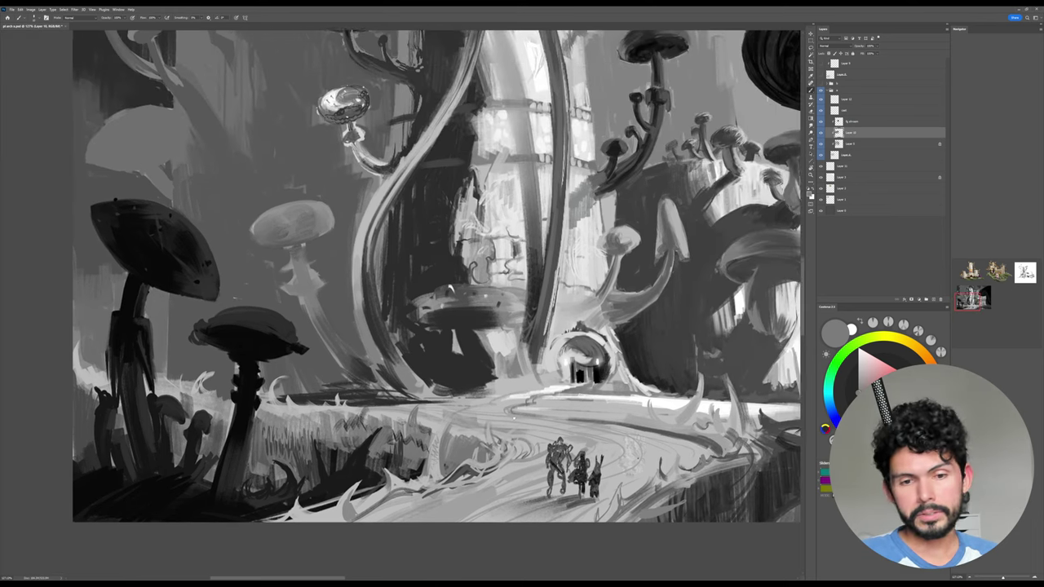
pyautogui.moveTo(528, 374); pyautogui.dragTo(537, 503)
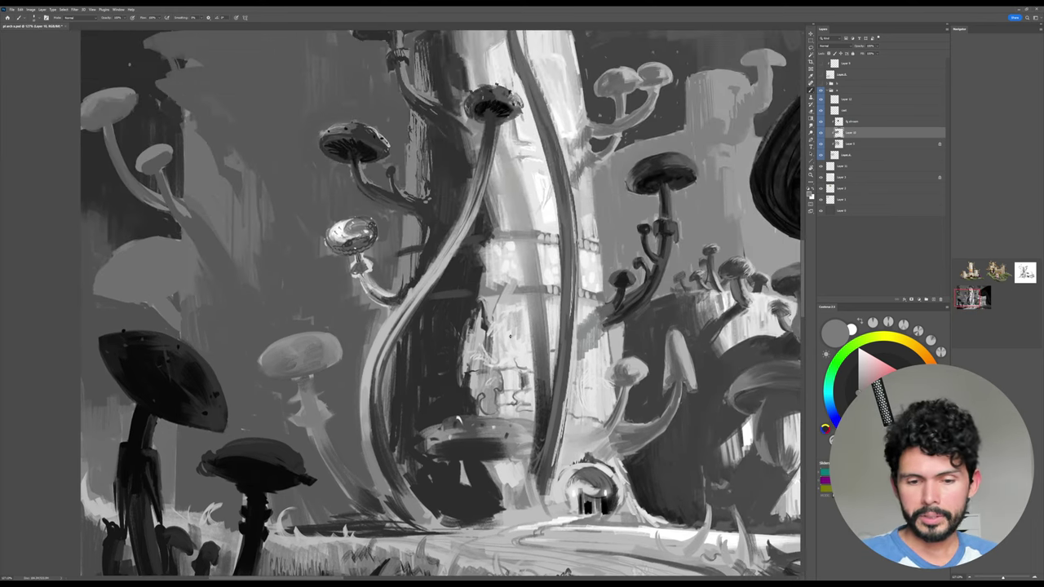
pyautogui.keyDown('alt'); pyautogui.click(381, 290); pyautogui.keyUp('alt')
pyautogui.moveTo(364, 275)
pyautogui.mouseDown()
pyautogui.moveTo(382, 302)
pyautogui.moveTo(391, 290)
pyautogui.mouseUp()
pyautogui.keyDown('alt'); pyautogui.click(373, 290); pyautogui.keyUp('alt')
pyautogui.keyDown('alt'); pyautogui.click(381, 282); pyautogui.keyUp('alt')
pyautogui.moveTo(430, 227); pyautogui.dragTo(383, 229)
pyautogui.moveTo(450, 203); pyautogui.dragTo(391, 230)
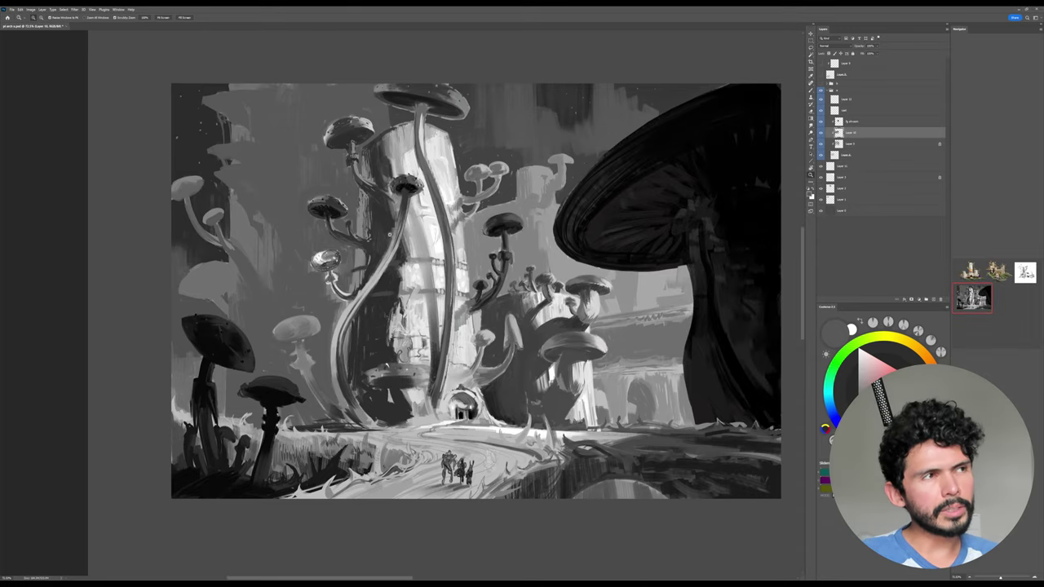
# Refine the tower's shaded edge beside the pale vine and the underside of the glossy mushroom cap with sampled greys.
pyautogui.moveTo(348, 292); pyautogui.dragTo(420, 291)
pyautogui.moveTo(417, 291); pyautogui.dragTo(463, 262)
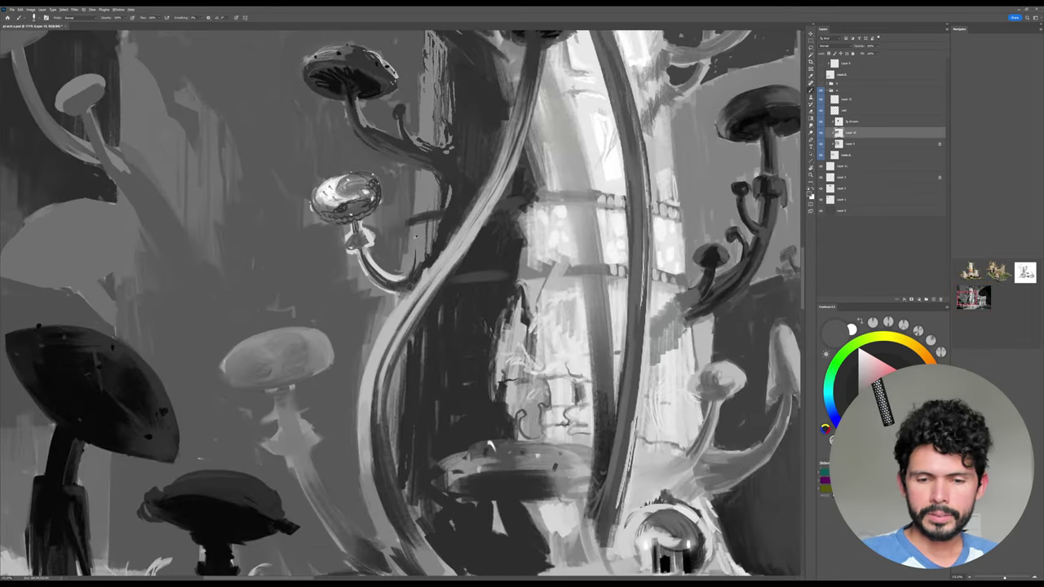
pyautogui.keyDown('alt'); pyautogui.click(409, 234); pyautogui.keyUp('alt')
pyautogui.moveTo(408, 230); pyautogui.dragTo(406, 254)
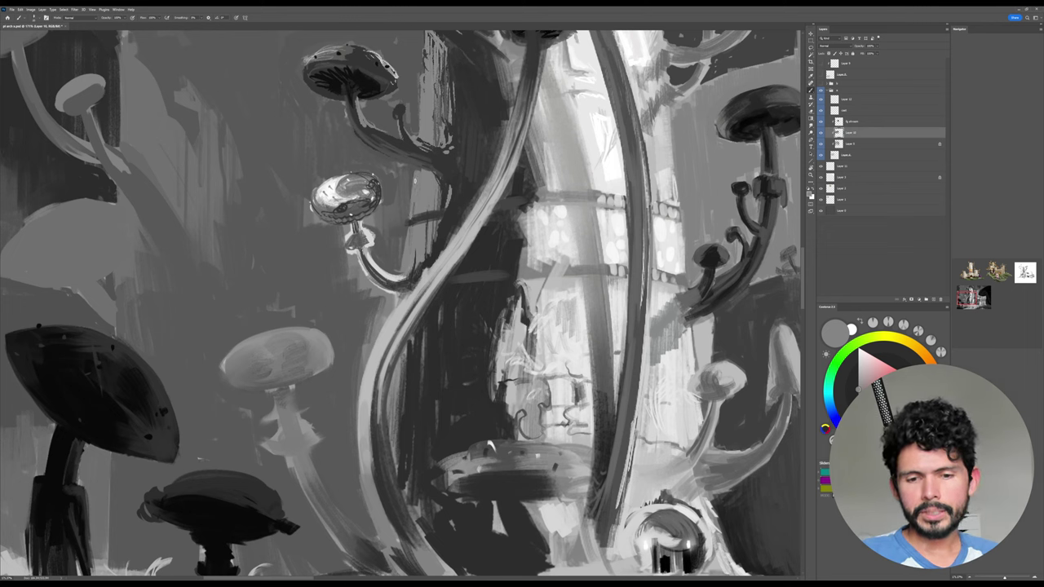
pyautogui.keyDown('alt'); pyautogui.click(416, 216); pyautogui.keyUp('alt')
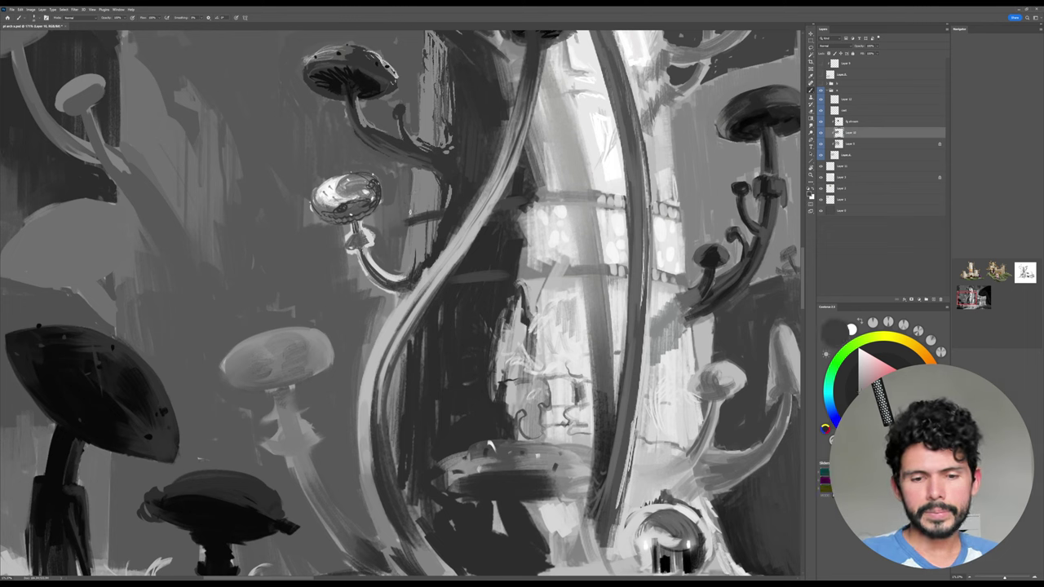
pyautogui.keyDown('alt'); pyautogui.click(353, 208); pyautogui.keyUp('alt')
pyautogui.moveTo(364, 204); pyautogui.dragTo(349, 210)
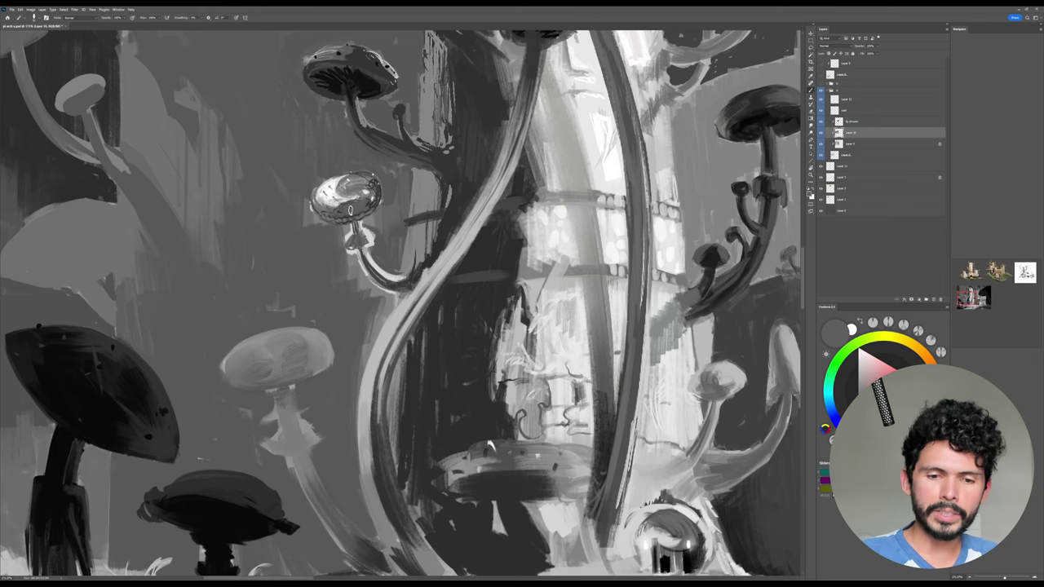
pyautogui.keyDown('alt'); pyautogui.click(351, 198); pyautogui.keyUp('alt')
# Shade the foreground path around the three figures with broad, soft dark grey diagonal strokes, using a round standard brush.
pyautogui.scroll(-5, 522, 209)
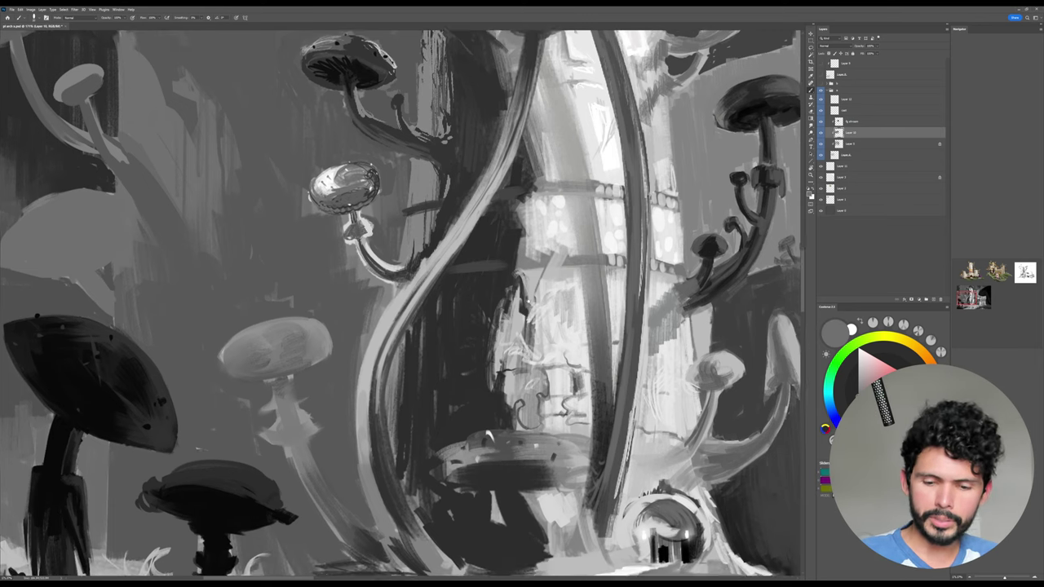
pyautogui.moveTo(583, 254); pyautogui.dragTo(569, 260)
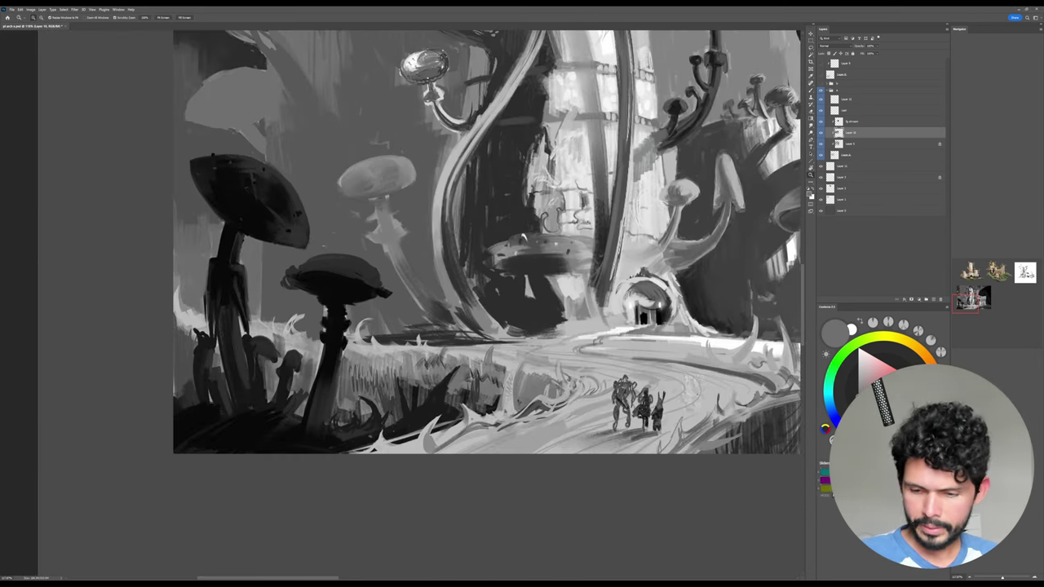
pyautogui.moveTo(571, 326); pyautogui.dragTo(571, 304)
pyautogui.press('r')
pyautogui.moveTo(649, 434)
pyautogui.mouseDown()
pyautogui.moveTo(680, 335)
pyautogui.moveTo(711, 324)
pyautogui.moveTo(678, 333)
pyautogui.mouseUp()
pyautogui.rightClick(629, 326)
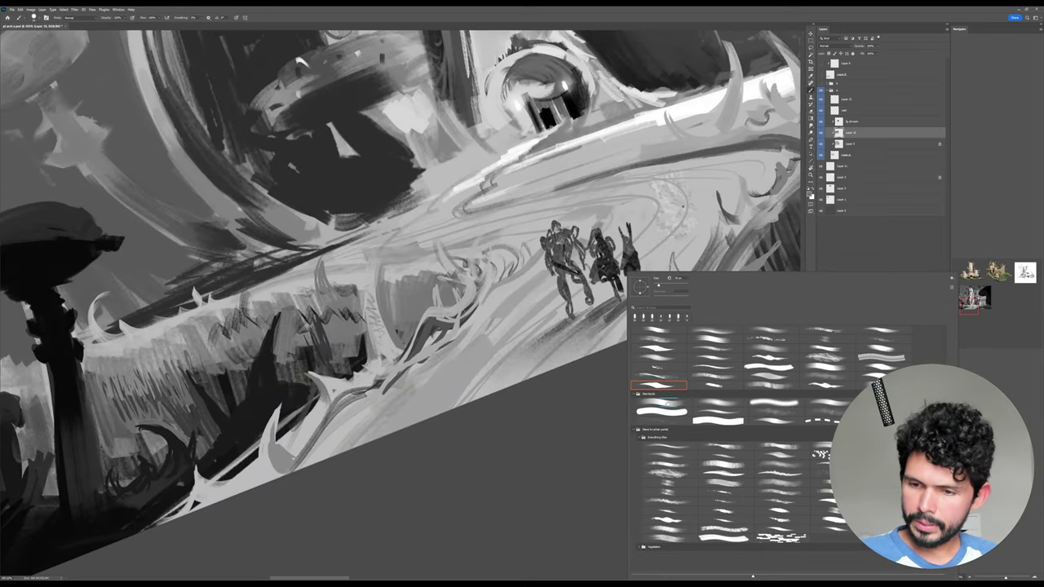
pyautogui.doubleClick(669, 403)
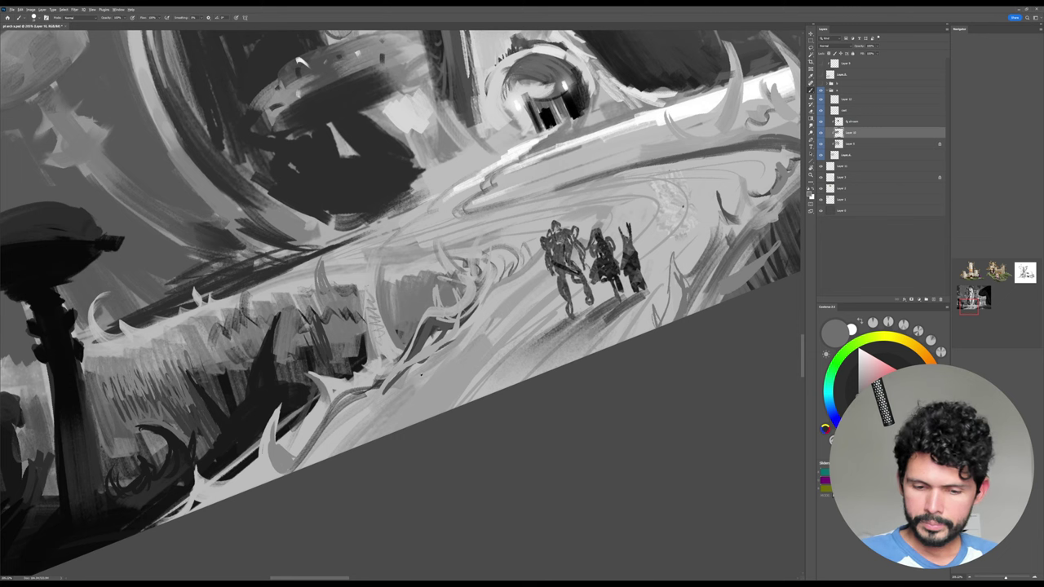
pyautogui.keyDown('alt'); pyautogui.click(438, 328); pyautogui.keyUp('alt')
pyautogui.hotkey('alt', 'w')
pyautogui.press('Escape')
pyautogui.moveTo(349, 447); pyautogui.dragTo(403, 394)
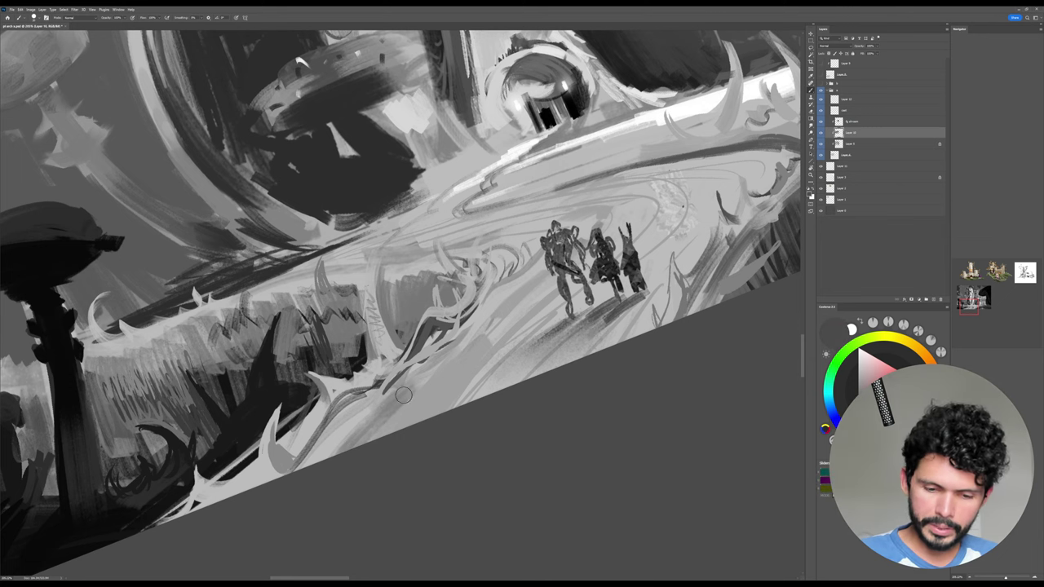
pyautogui.moveTo(325, 477); pyautogui.dragTo(465, 349)
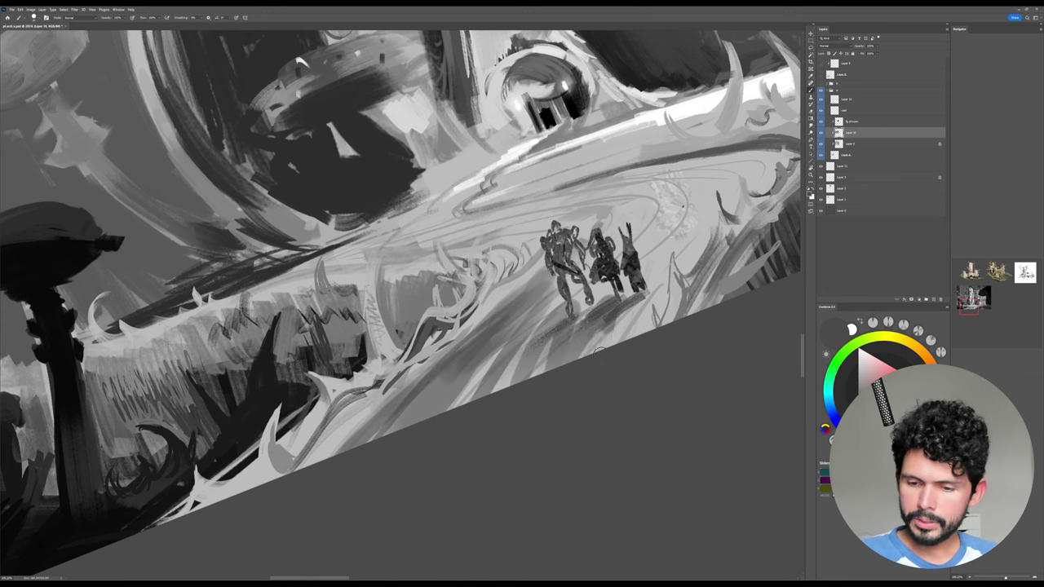
pyautogui.moveTo(671, 247); pyautogui.dragTo(545, 372)
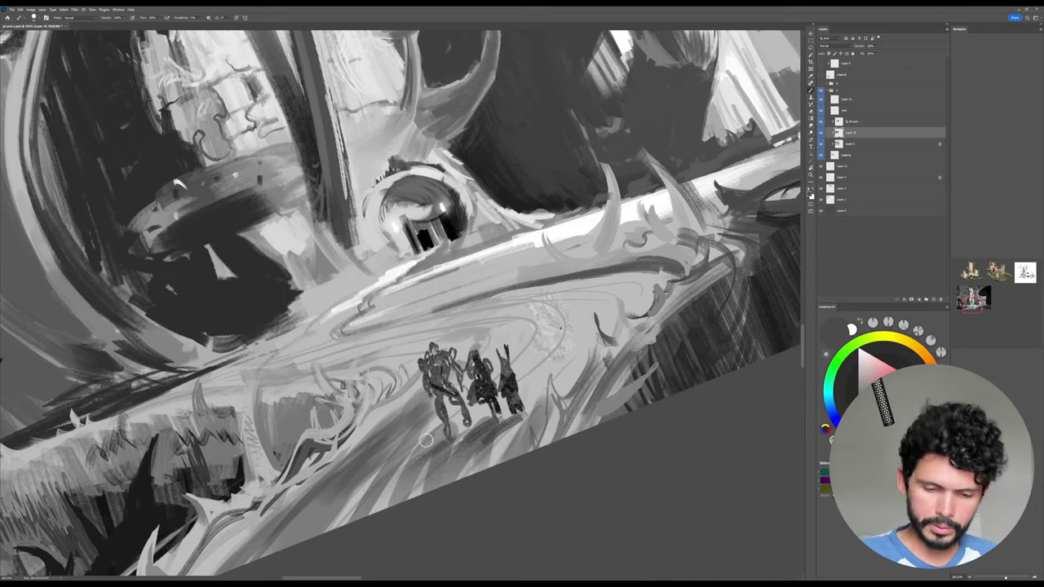
pyautogui.press('Escape')
# Compare the whole painting with the clipped paint layers hidden and shown.
pyautogui.moveTo(689, 285)
pyautogui.mouseDown()
pyautogui.moveTo(644, 289)
pyautogui.moveTo(591, 344)
pyautogui.mouseUp()
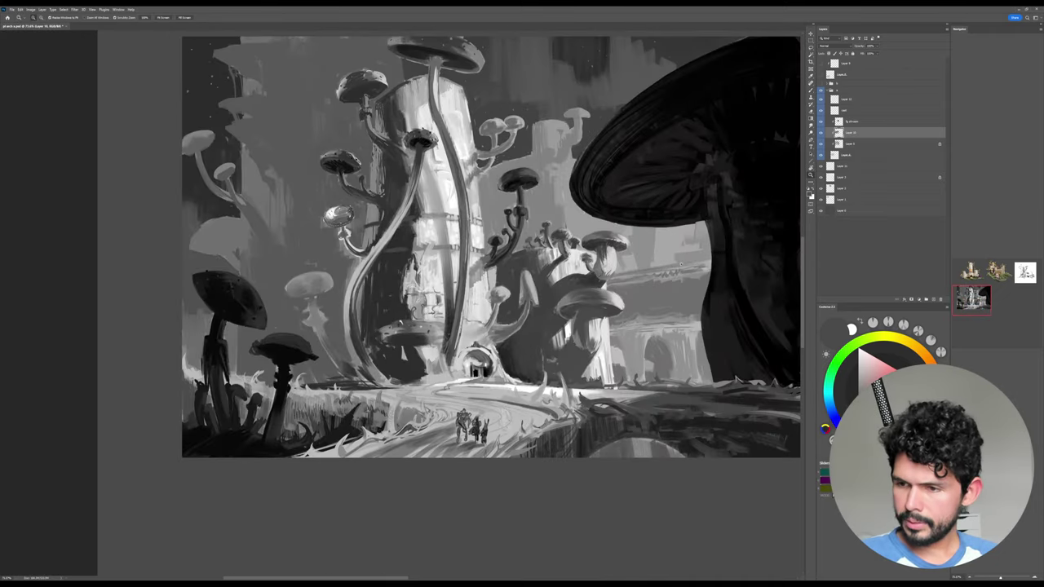
pyautogui.moveTo(821, 145)
pyautogui.mouseDown()
pyautogui.moveTo(821, 123)
pyautogui.moveTo(822, 145)
pyautogui.mouseUp()
pyautogui.click(821, 143)
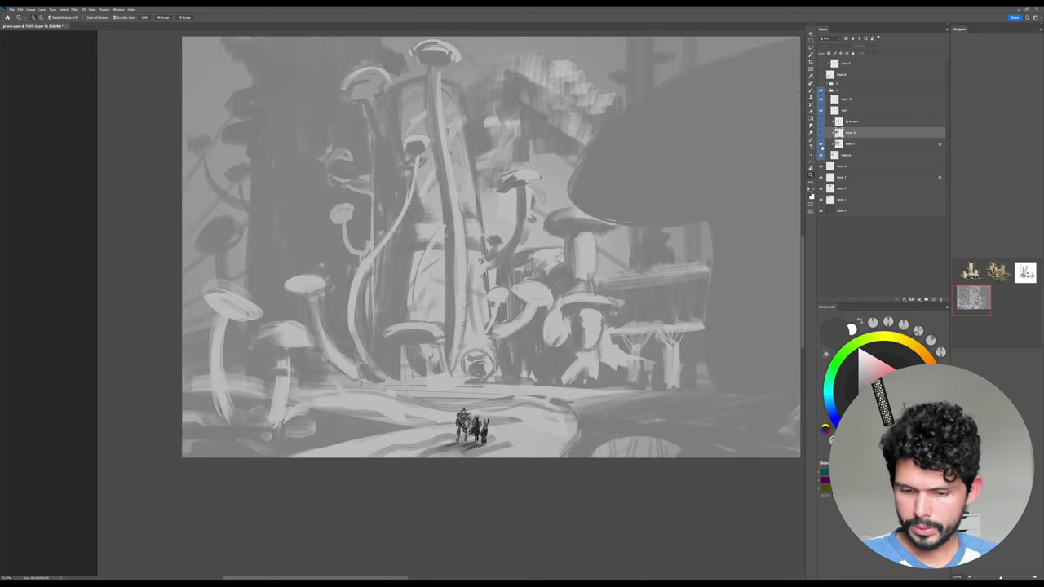
pyautogui.moveTo(747, 208); pyautogui.dragTo(672, 259)
pyautogui.moveTo(821, 143); pyautogui.dragTo(821, 121)
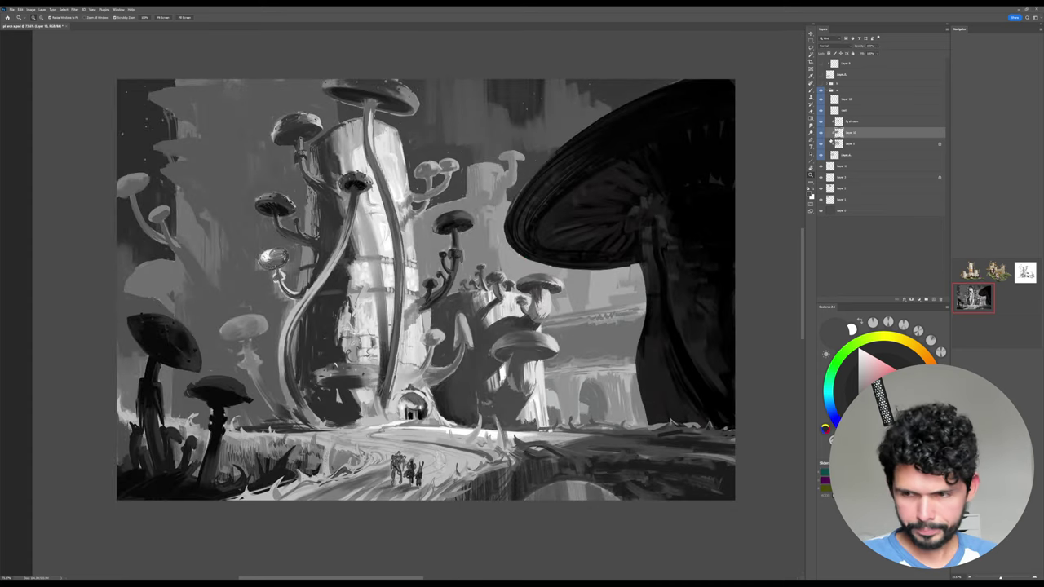
pyautogui.click(822, 133)
pyautogui.click(821, 133)
pyautogui.click(822, 132)
pyautogui.click(822, 132)
pyautogui.moveTo(821, 122); pyautogui.dragTo(822, 143)
pyautogui.keyDown('alt'); pyautogui.click(821, 132); pyautogui.keyUp('alt')
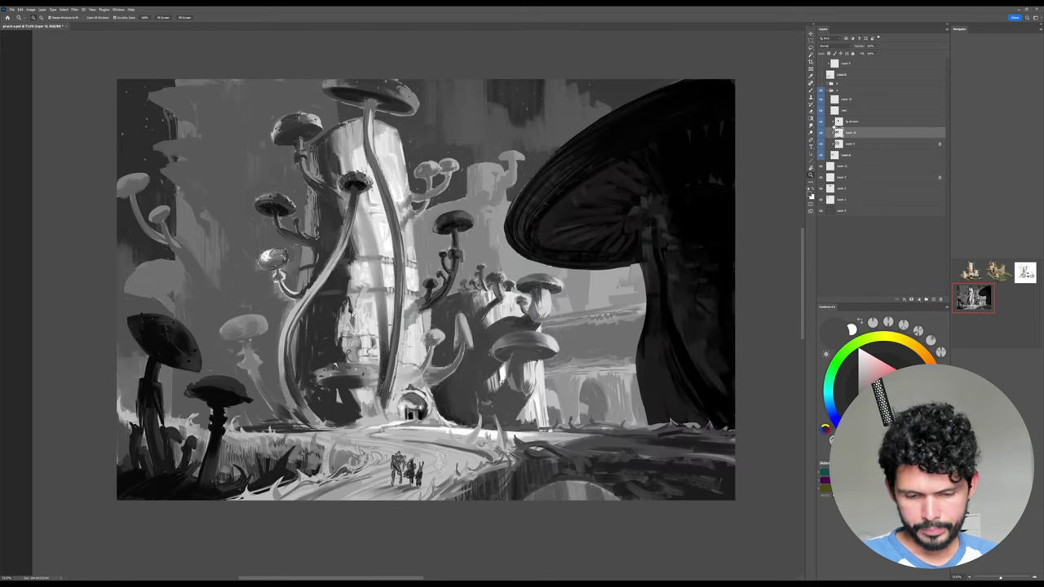
# Create a new layer above the clipped paint layers and set up a standard brush with red paint.
pyautogui.moveTo(546, 371); pyautogui.dragTo(563, 321)
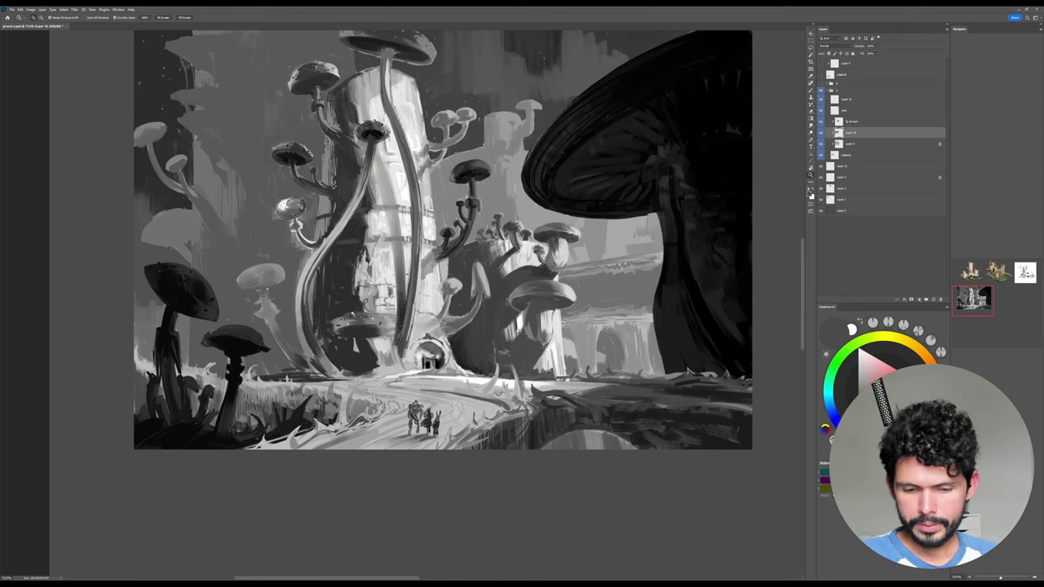
pyautogui.press('b')
pyautogui.rightClick(447, 276)
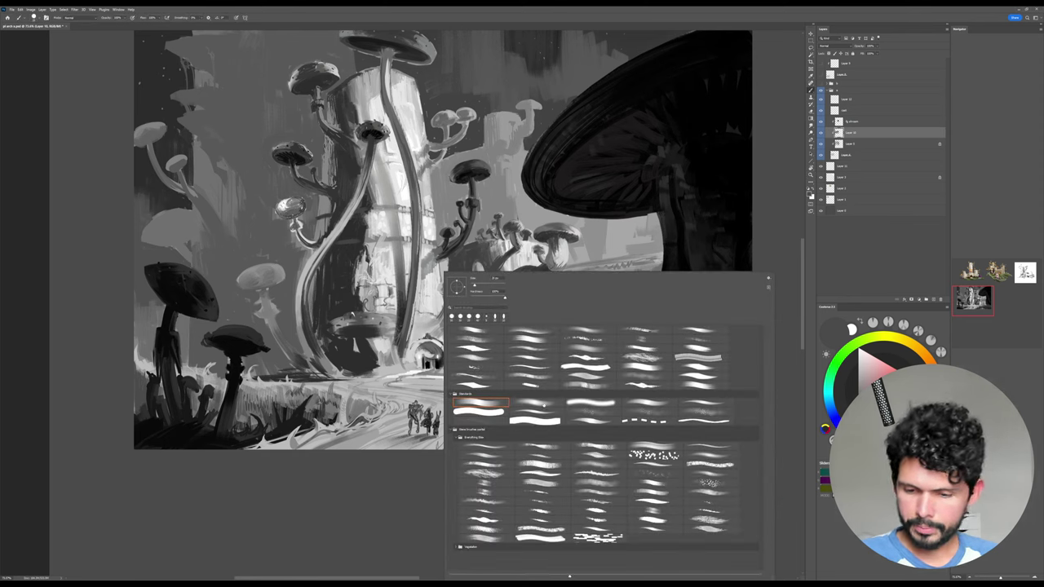
pyautogui.click(544, 405)
pyautogui.click(392, 510)
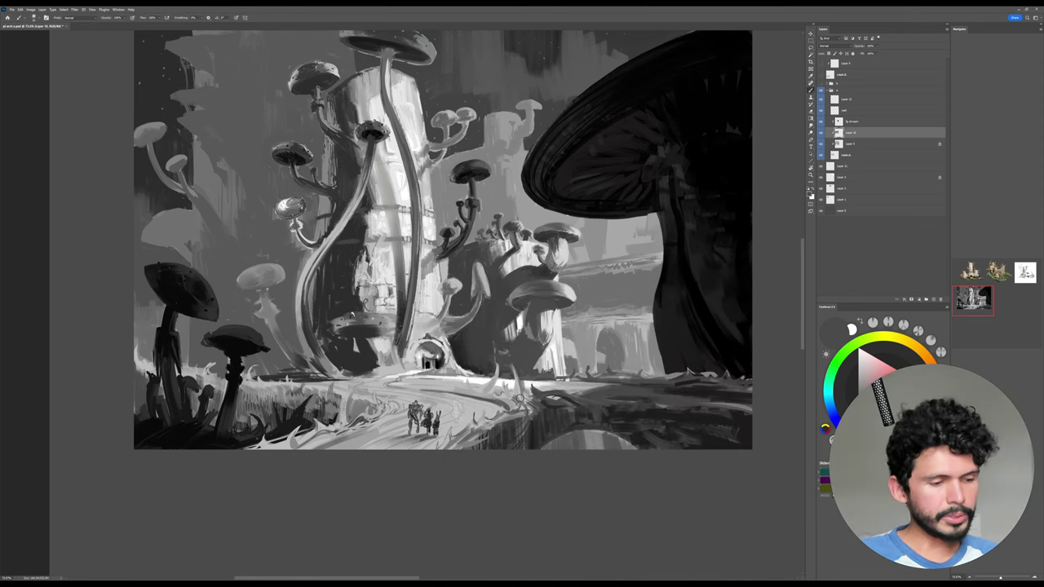
pyautogui.click(862, 124)
pyautogui.hotkey('ctrl', 'alt', 'shift', 'n')
pyautogui.click(928, 390)
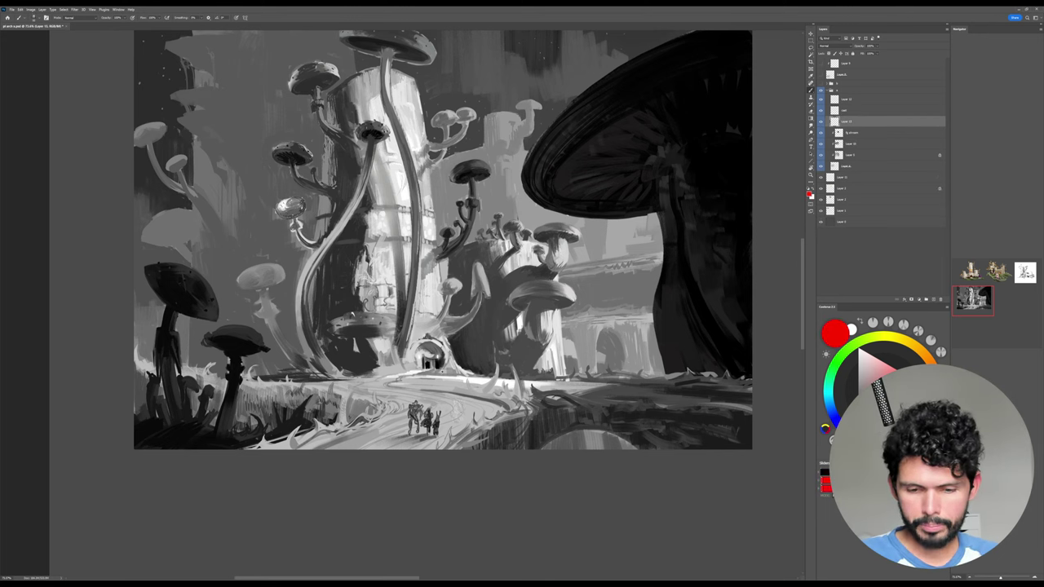
# Draw straight red guide lines along the far edge of the path and down its grassy side.
pyautogui.moveTo(444, 372); pyautogui.dragTo(333, 373)
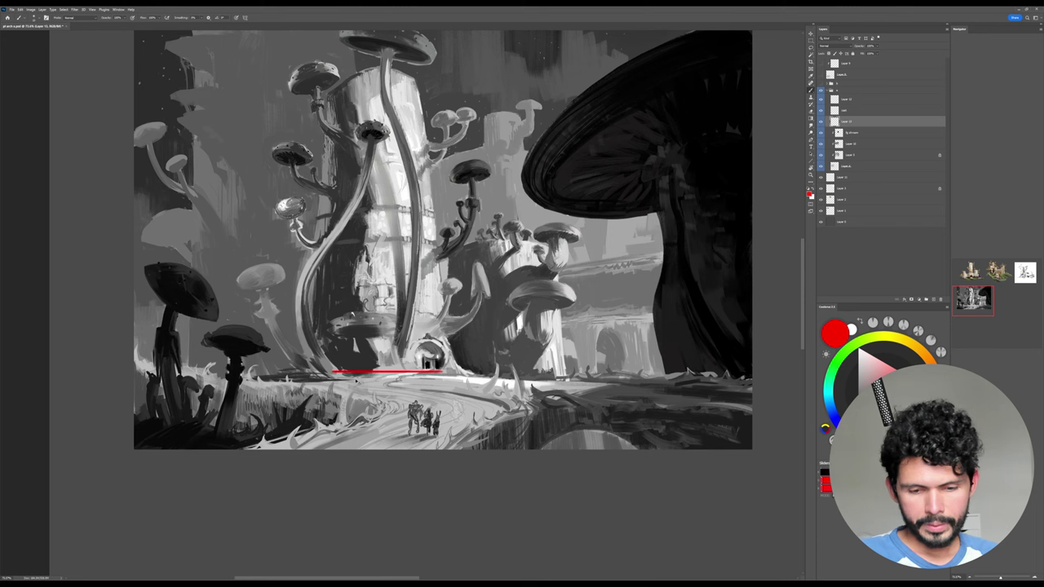
pyautogui.hotkey('ctrl', 'z')
pyautogui.moveTo(444, 372)
pyautogui.mouseDown()
pyautogui.moveTo(310, 373)
pyautogui.moveTo(308, 449)
pyautogui.mouseUp()
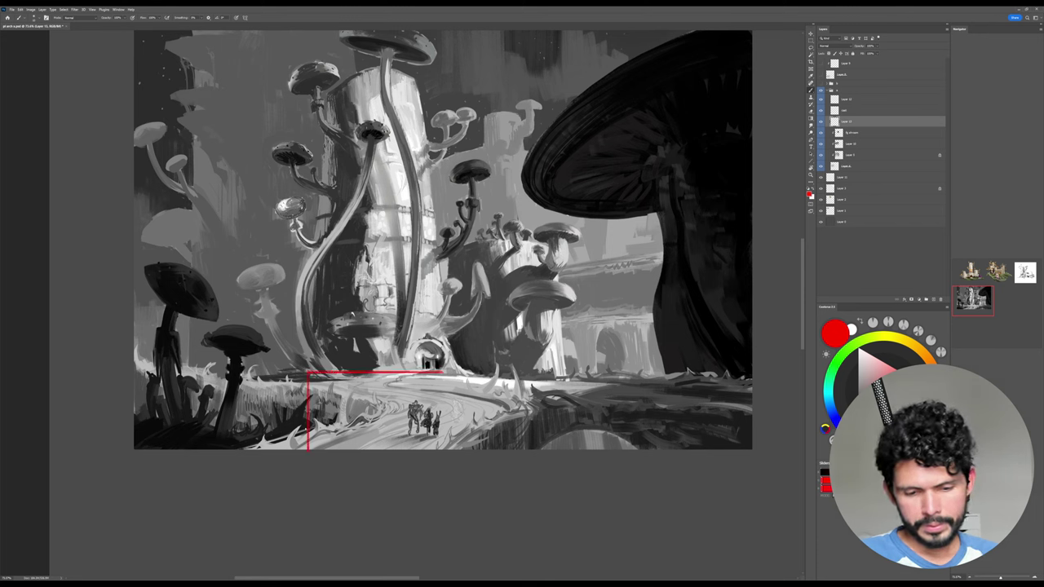
# Try to complete the red frame down the path's cliff side, and undo those added lines.
pyautogui.moveTo(444, 372)
pyautogui.mouseDown()
pyautogui.moveTo(492, 372)
pyautogui.moveTo(514, 450)
pyautogui.mouseUp()
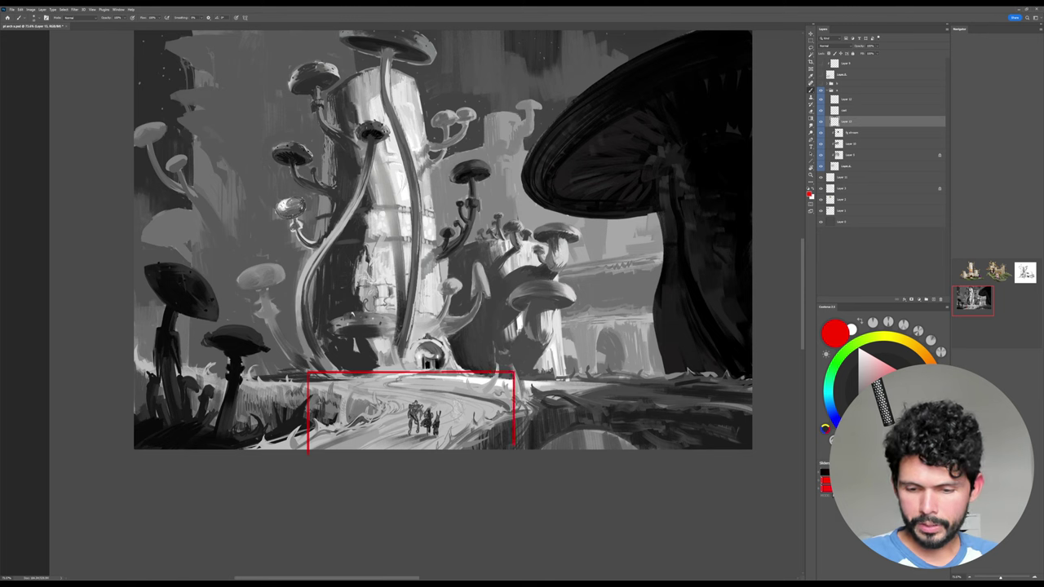
pyautogui.moveTo(367, 455)
pyautogui.mouseDown()
pyautogui.moveTo(466, 402)
pyautogui.moveTo(363, 390)
pyautogui.moveTo(457, 369)
pyautogui.mouseUp()
pyautogui.hotkey('ctrl', 'z')
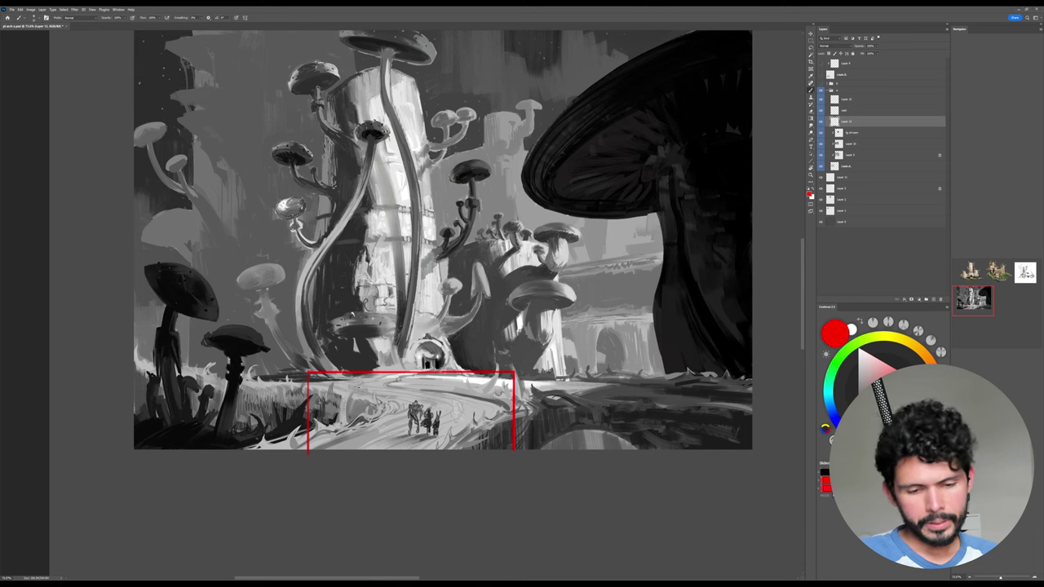
pyautogui.moveTo(468, 456); pyautogui.dragTo(455, 543)
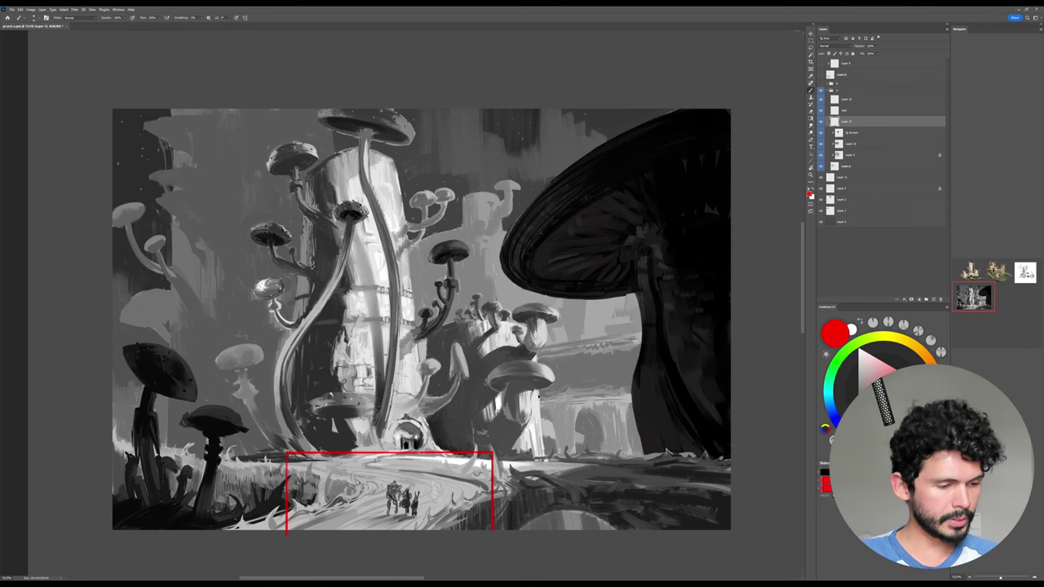
pyautogui.hotkey('ctrl', 'z')
pyautogui.press('r')
pyautogui.moveTo(603, 420); pyautogui.dragTo(634, 325)
pyautogui.hotkey('ctrl', 'z')
pyautogui.scroll(-4, 632, 325)
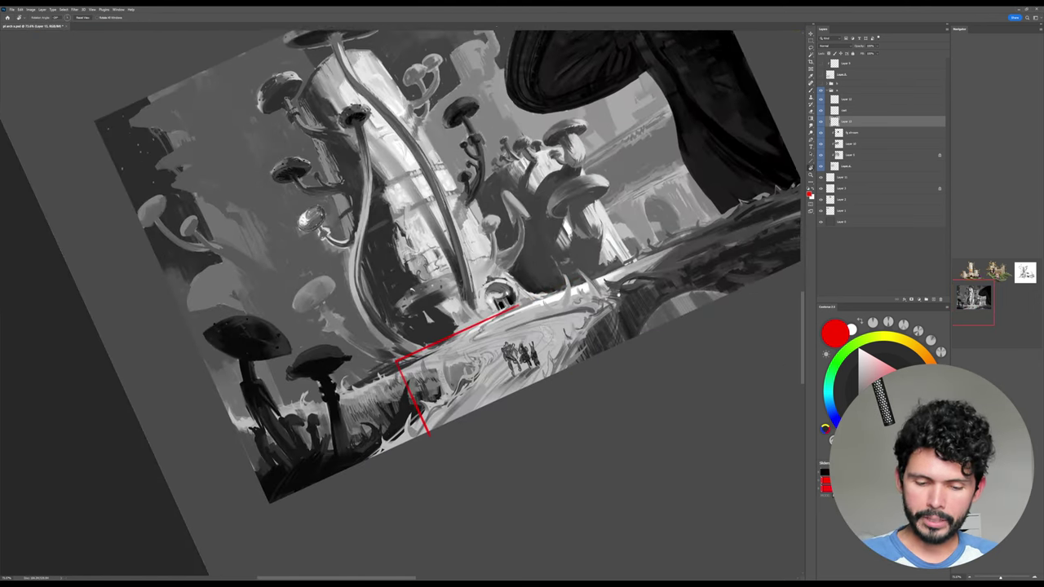
# Remove the remaining red guide lines from the path by undoing them, and open the brush presets.
pyautogui.hotkey('ctrl', 'z')
pyautogui.press('b')
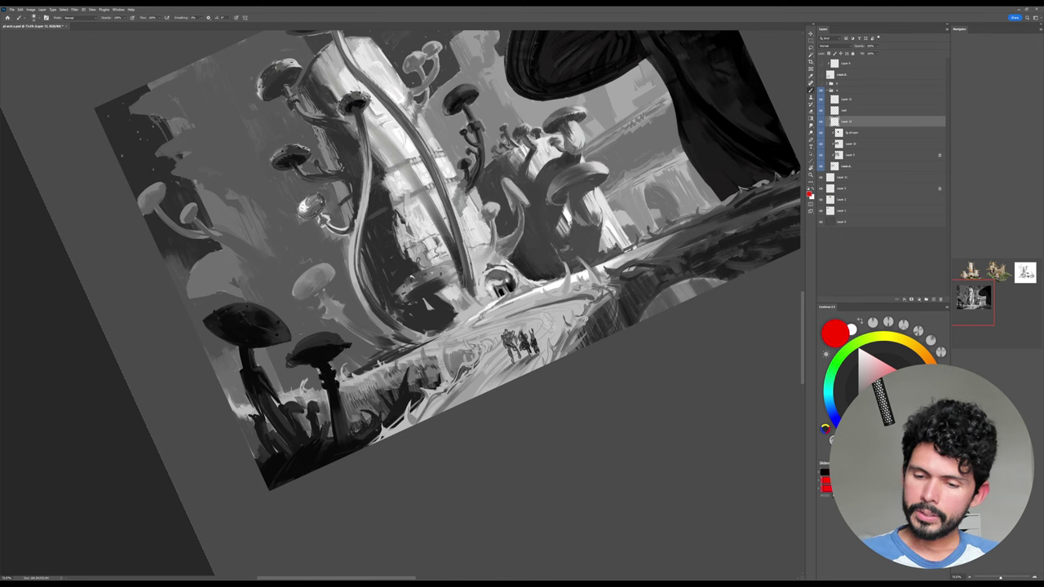
pyautogui.rightClick(586, 313)
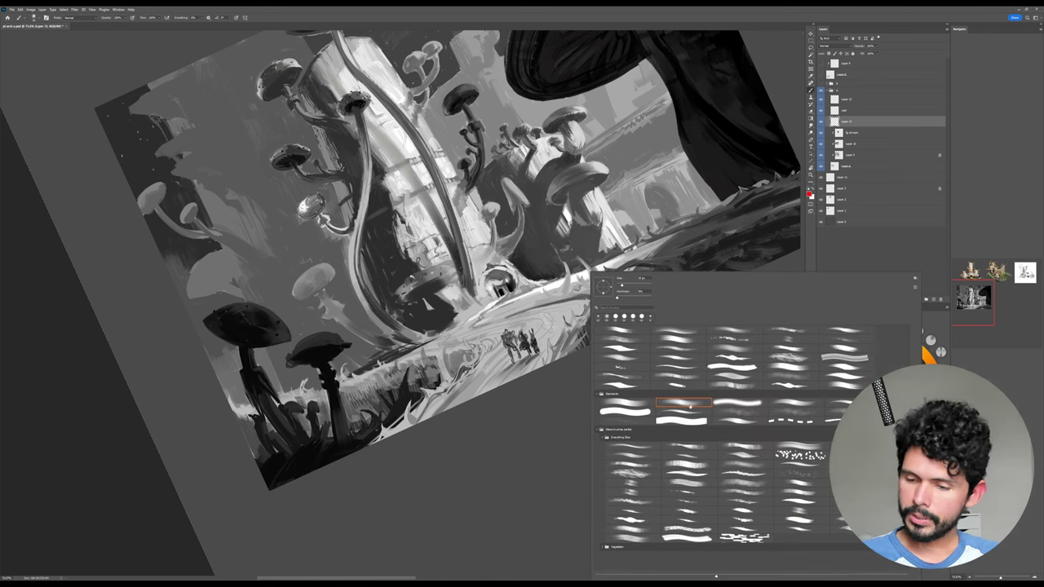
pyautogui.click(512, 426)
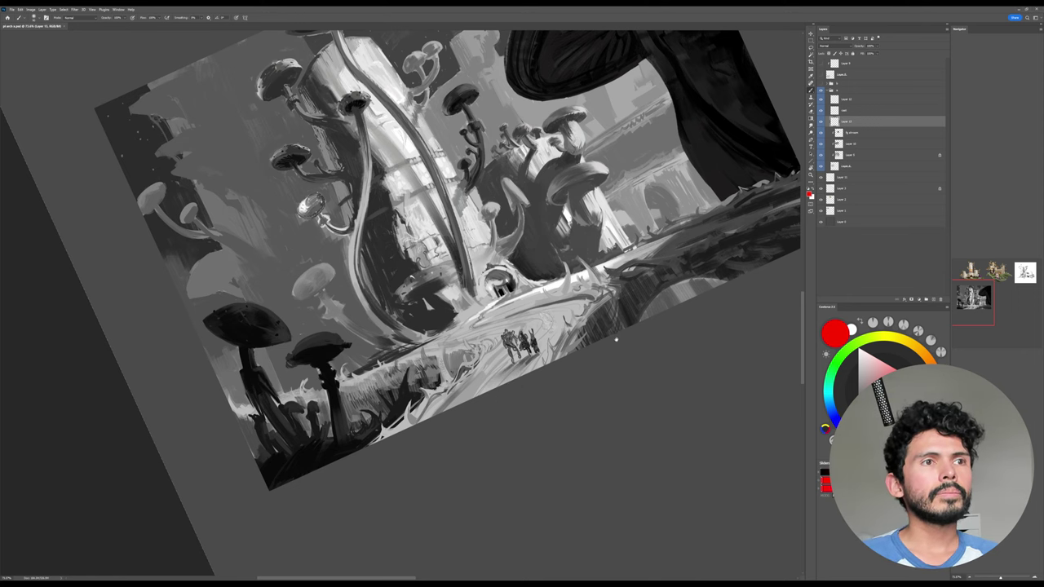
# Set the emptied guide layer to Multiply and clip it directly beneath the topmost clipped paint layer.
pyautogui.moveTo(614, 341); pyautogui.dragTo(602, 334)
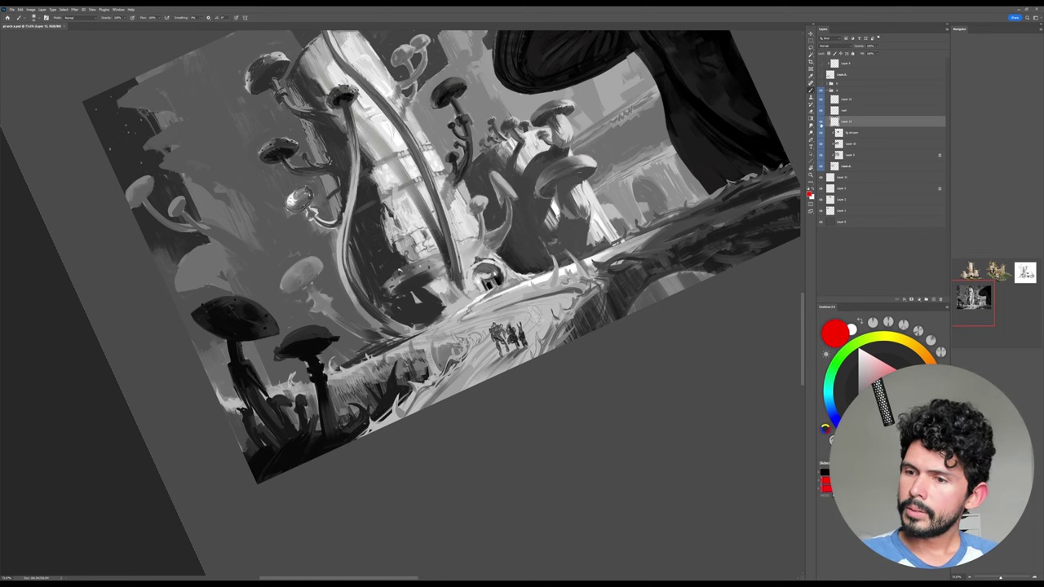
pyautogui.click(844, 47)
pyautogui.click(845, 70)
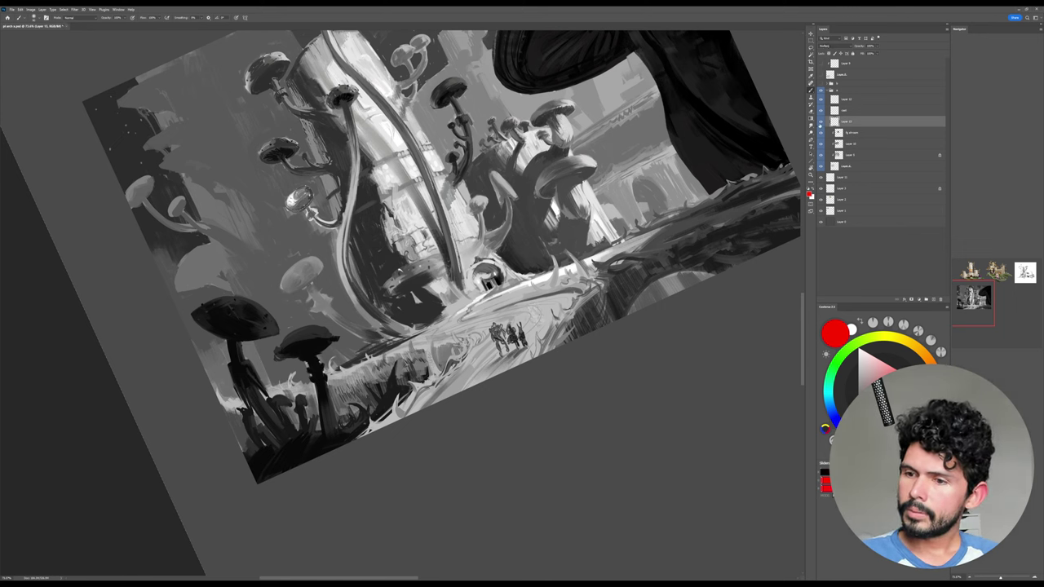
pyautogui.click(821, 134)
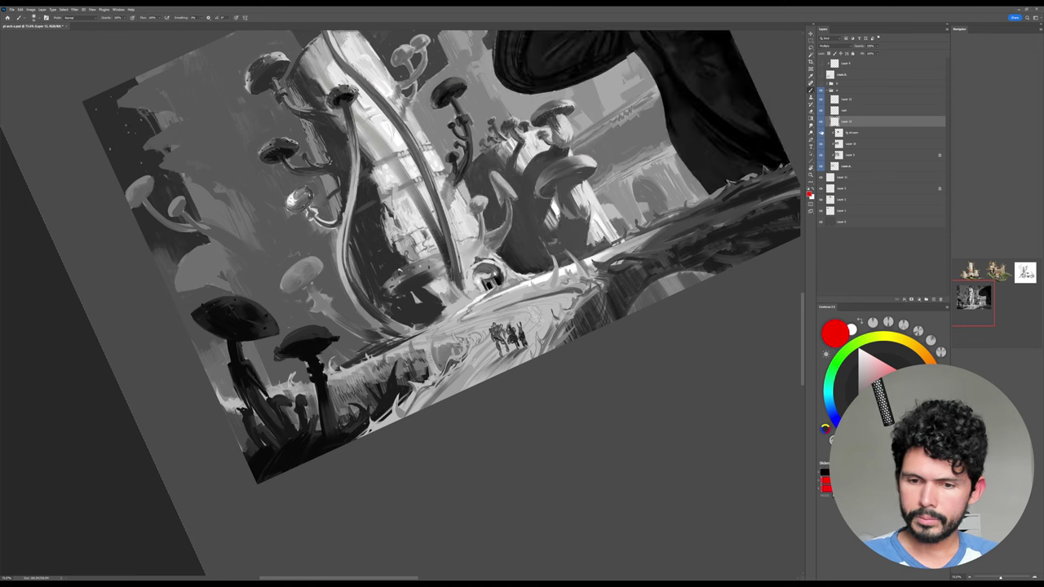
pyautogui.moveTo(854, 127); pyautogui.dragTo(827, 143)
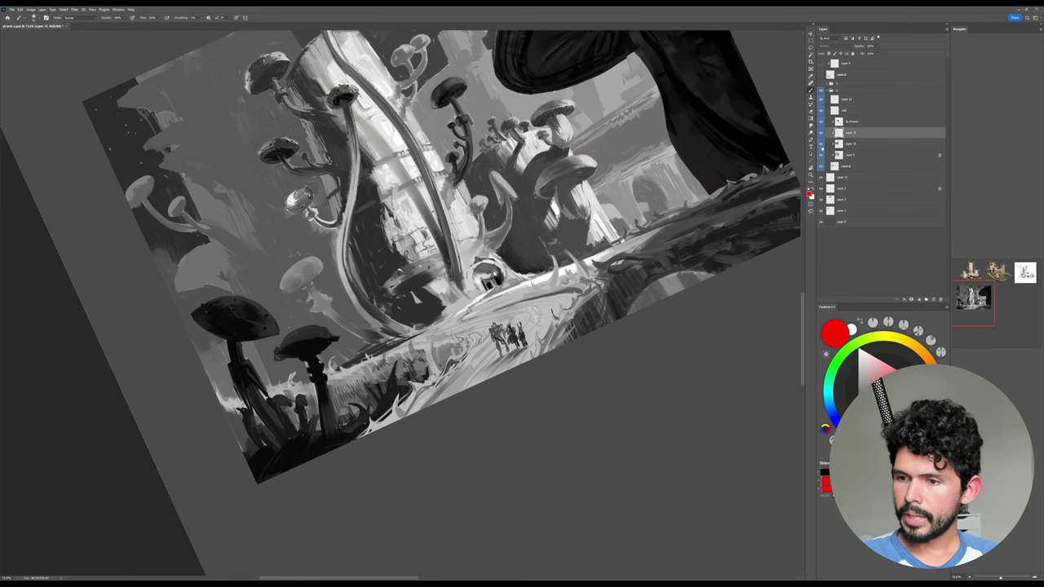
pyautogui.click(822, 146)
pyautogui.click(821, 146)
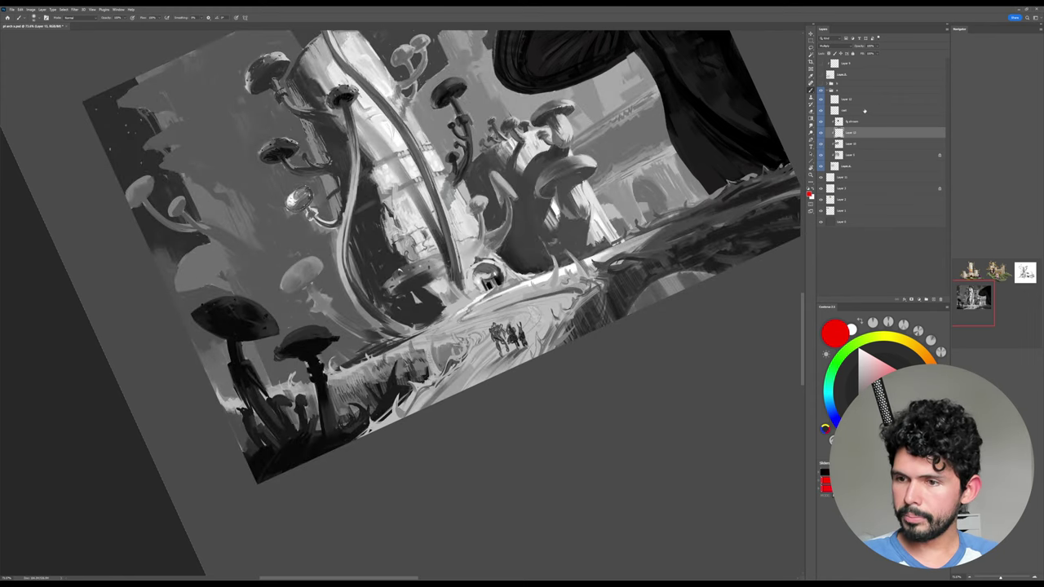
# Set up a large brush with mid-grey paint for shading the path, and undo the test stroke.
pyautogui.rightClick(466, 337)
pyautogui.doubleClick(556, 404)
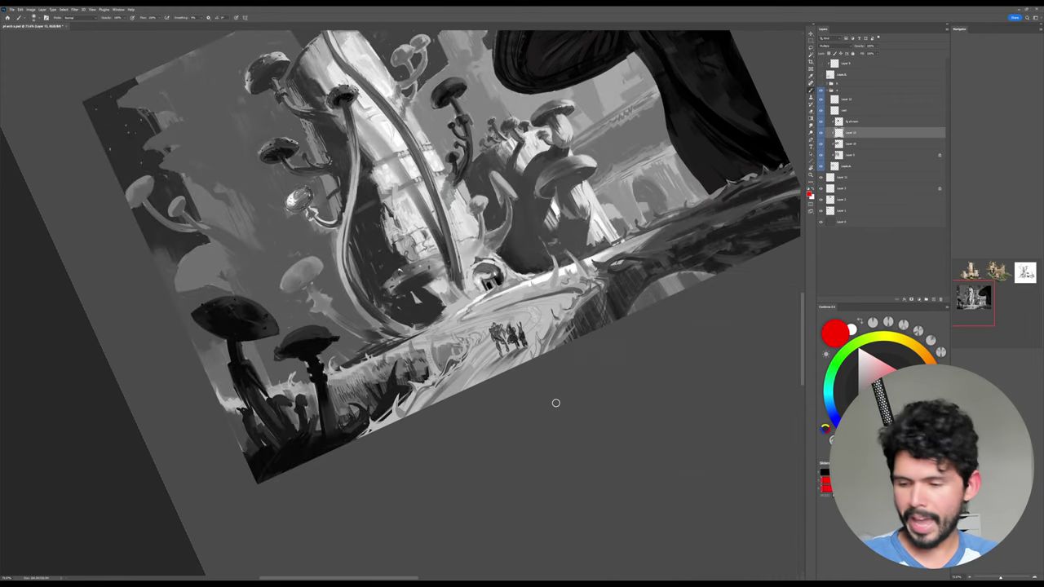
pyautogui.press('r')
pyautogui.moveTo(680, 403)
pyautogui.mouseDown()
pyautogui.moveTo(448, 412)
pyautogui.moveTo(553, 254)
pyautogui.mouseUp()
pyautogui.press(']')
pyautogui.press(']')
pyautogui.press(']')
pyautogui.press(']')
pyautogui.press(']')
pyautogui.press(']')
pyautogui.hotkey('ctrl', 'z')
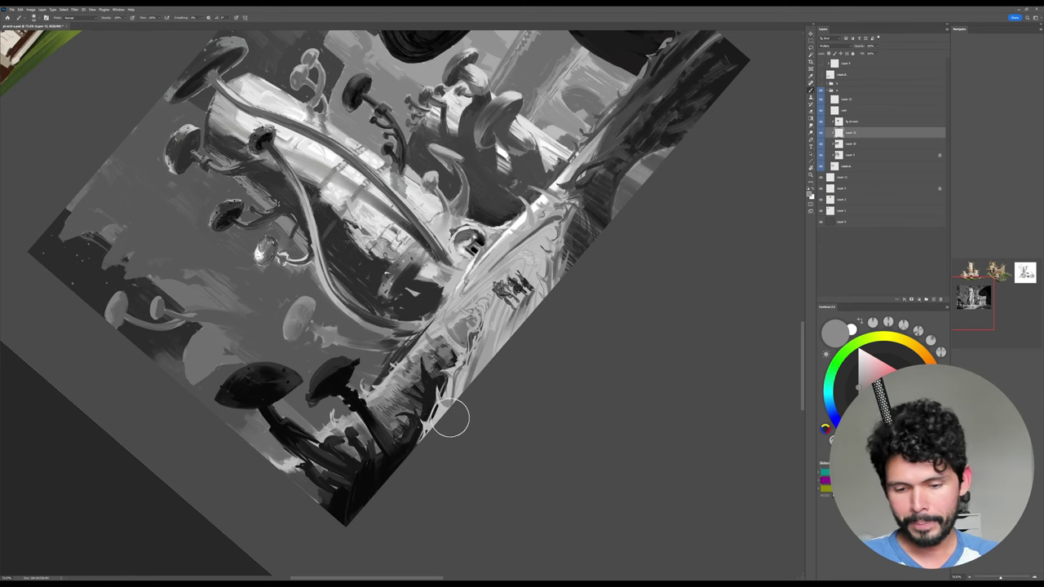
# Shade the near part of the path around the three figures with a smaller grey brush.
pyautogui.press('[')
pyautogui.press('[')
pyautogui.press('[')
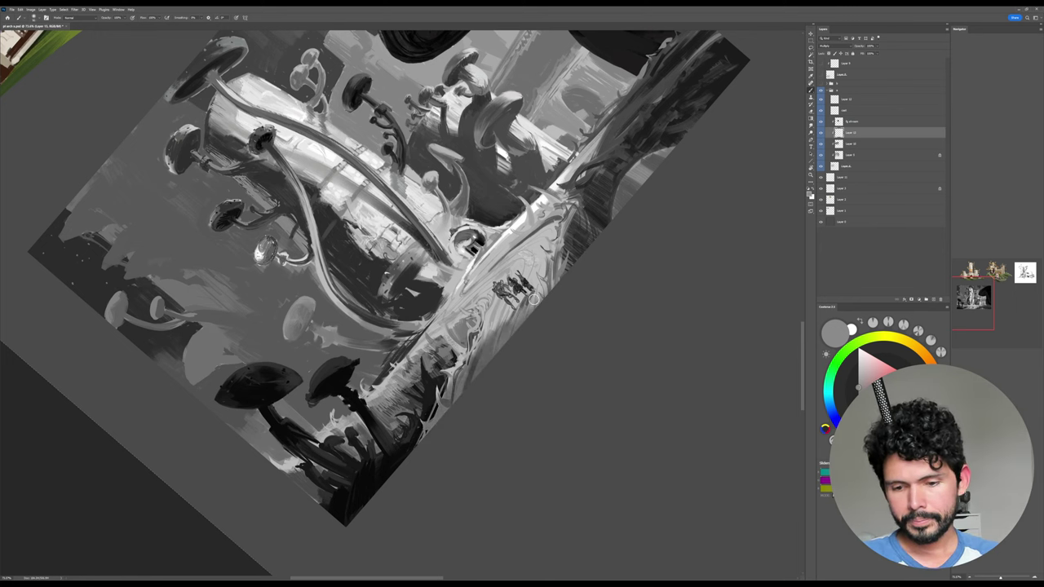
pyautogui.moveTo(564, 273); pyautogui.dragTo(509, 323)
pyautogui.press('r')
pyautogui.moveTo(606, 264)
pyautogui.mouseDown()
pyautogui.moveTo(565, 434)
pyautogui.moveTo(599, 349)
pyautogui.mouseUp()
pyautogui.press('space')
pyautogui.press('r')
pyautogui.moveTo(705, 250); pyautogui.dragTo(718, 248)
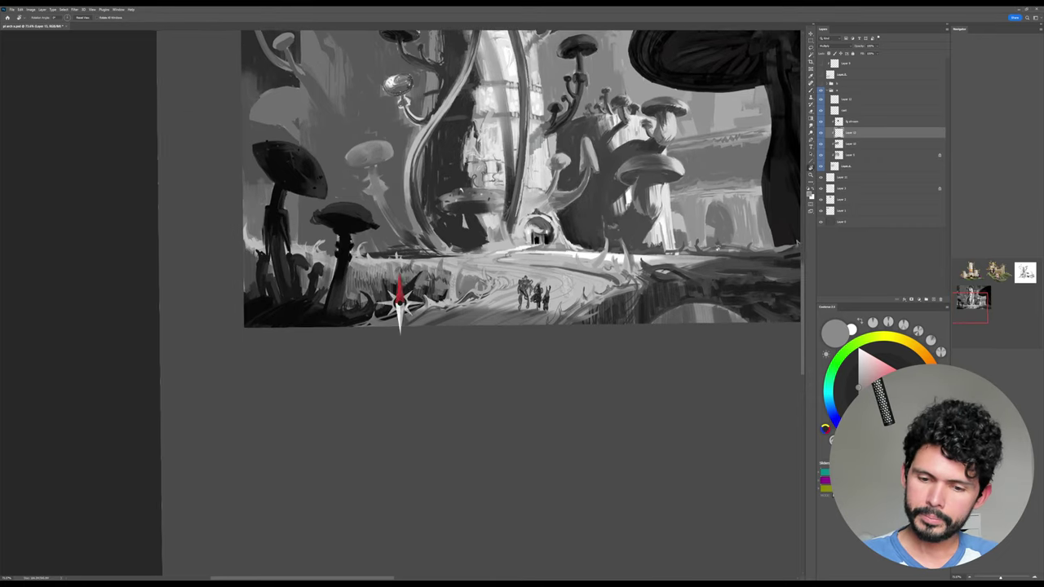
# Darken the far side of the path with long grey strokes running from the grassy bank towards the cliff.
pyautogui.moveTo(400, 302); pyautogui.dragTo(519, 275)
pyautogui.press('b')
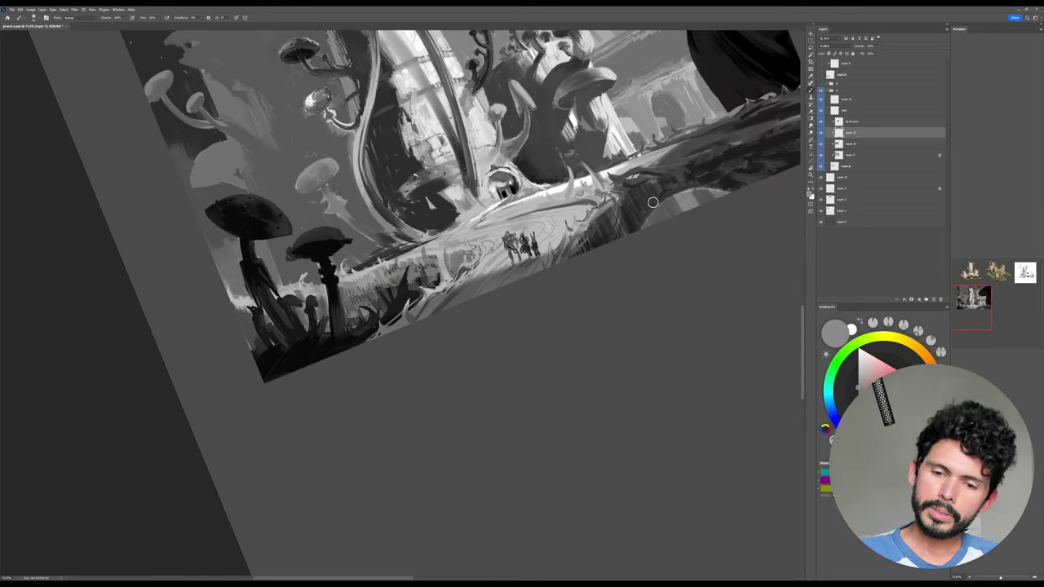
pyautogui.moveTo(571, 199)
pyautogui.mouseDown()
pyautogui.moveTo(461, 252)
pyautogui.moveTo(590, 187)
pyautogui.moveTo(460, 257)
pyautogui.moveTo(607, 197)
pyautogui.mouseUp()
pyautogui.hotkey('ctrl', 'z')
pyautogui.moveTo(468, 248)
pyautogui.mouseDown()
pyautogui.moveTo(608, 192)
pyautogui.moveTo(559, 210)
pyautogui.mouseUp()
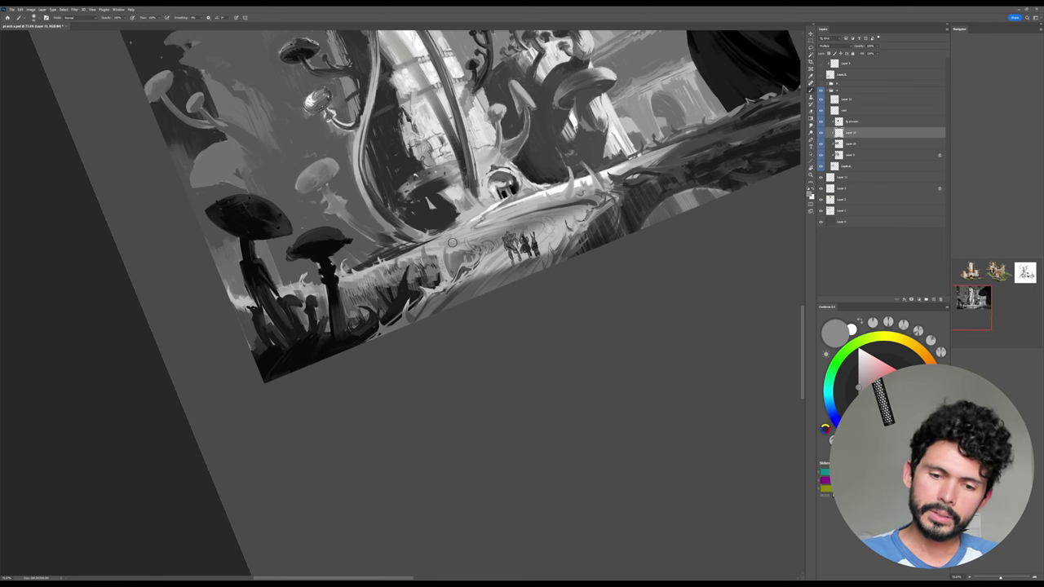
pyautogui.moveTo(398, 257); pyautogui.dragTo(542, 202)
pyautogui.moveTo(413, 256)
pyautogui.mouseDown()
pyautogui.moveTo(555, 197)
pyautogui.moveTo(542, 198)
pyautogui.mouseUp()
pyautogui.moveTo(435, 241); pyautogui.dragTo(557, 193)
pyautogui.moveTo(393, 263); pyautogui.dragTo(565, 194)
pyautogui.press('Escape')
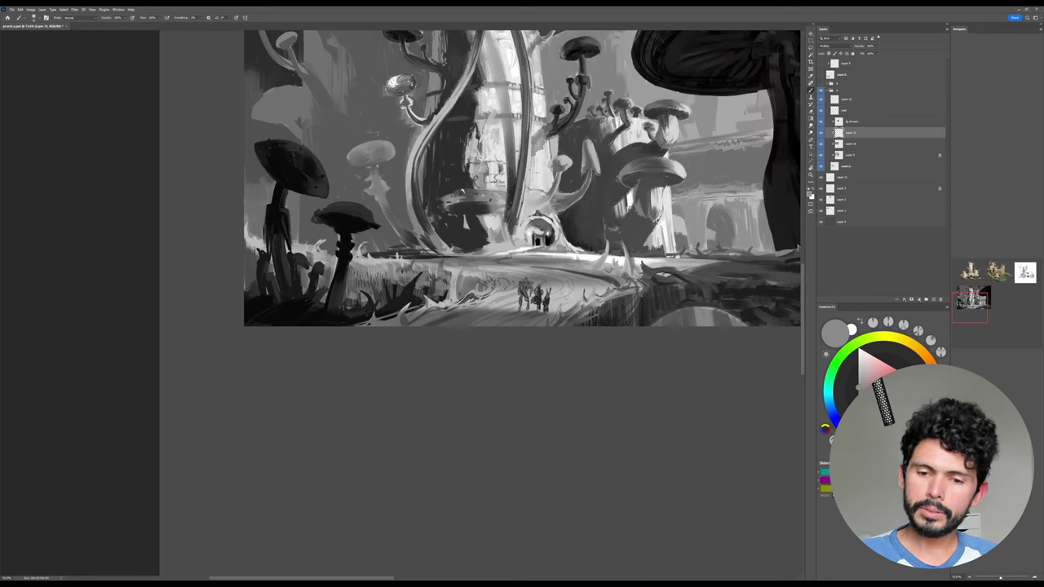
# Compare the whole painting with the Multiply shading layer hidden and shown.
pyautogui.hotkey('ctrl', '0')
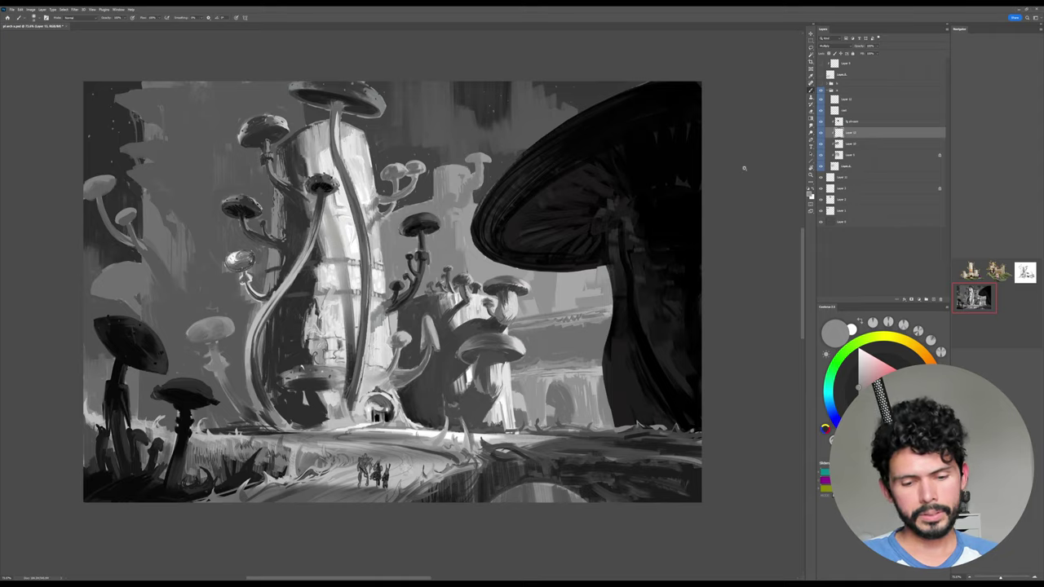
pyautogui.moveTo(744, 168); pyautogui.dragTo(709, 179)
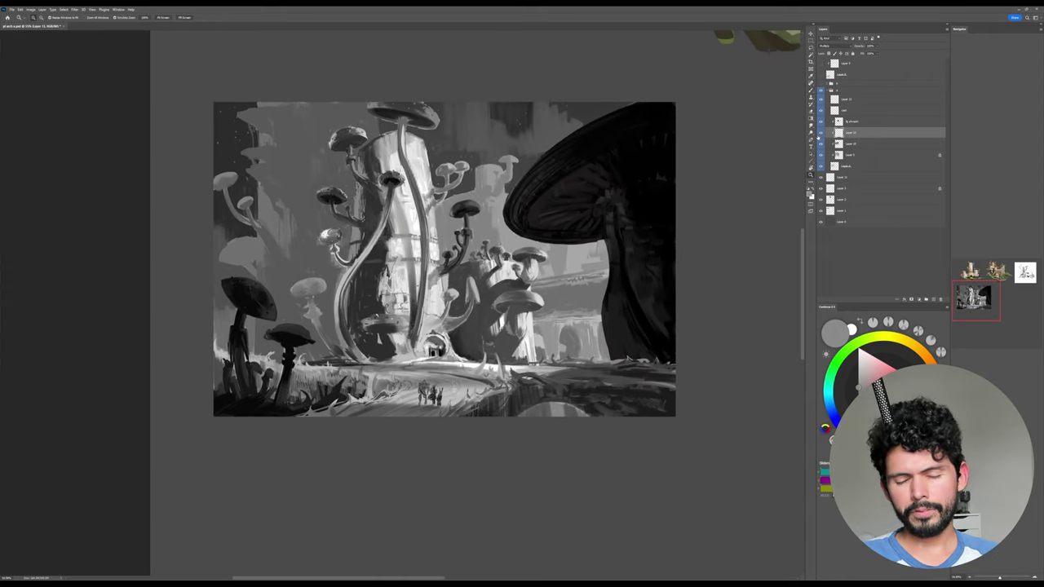
pyautogui.click(819, 136)
pyautogui.click(819, 137)
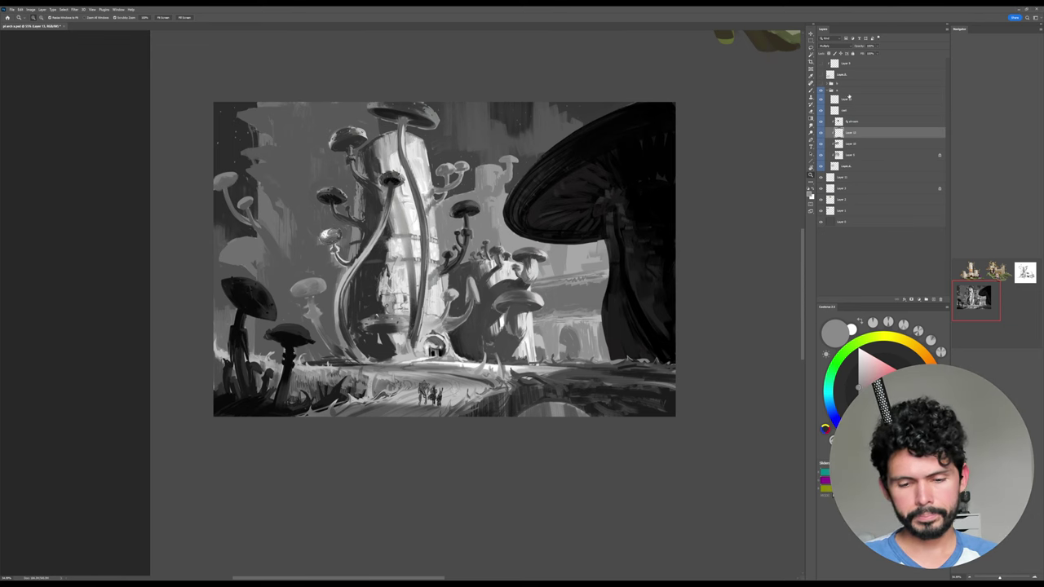
# Set up the Eraser with a chosen brush tip for softening the shading around the figures.
pyautogui.press('r')
pyautogui.moveTo(647, 291); pyautogui.dragTo(623, 194)
pyautogui.moveTo(480, 407)
pyautogui.mouseDown()
pyautogui.moveTo(571, 294)
pyautogui.moveTo(624, 294)
pyautogui.mouseUp()
pyautogui.rightClick(573, 241)
pyautogui.doubleClick(671, 368)
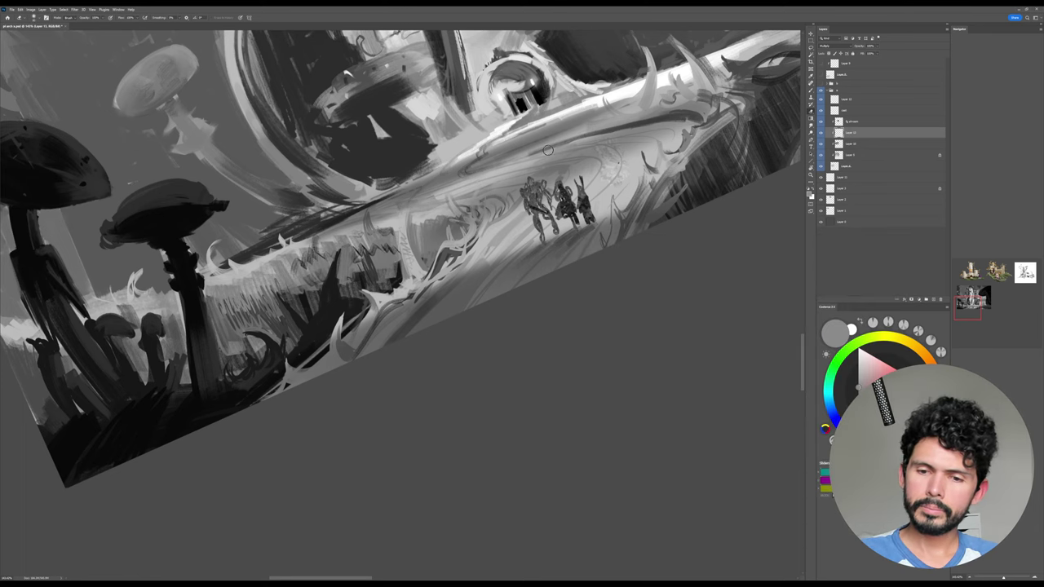
pyautogui.press('Escape')
pyautogui.moveTo(745, 93); pyautogui.dragTo(740, 88)
# Add broader grey shading to the path behind the three figures, and save the document.
pyautogui.press('r')
pyautogui.moveTo(758, 236); pyautogui.dragTo(716, 120)
pyautogui.moveTo(716, 121); pyautogui.dragTo(706, 171)
pyautogui.press('b')
pyautogui.press(']')
pyautogui.press(']')
pyautogui.press(']')
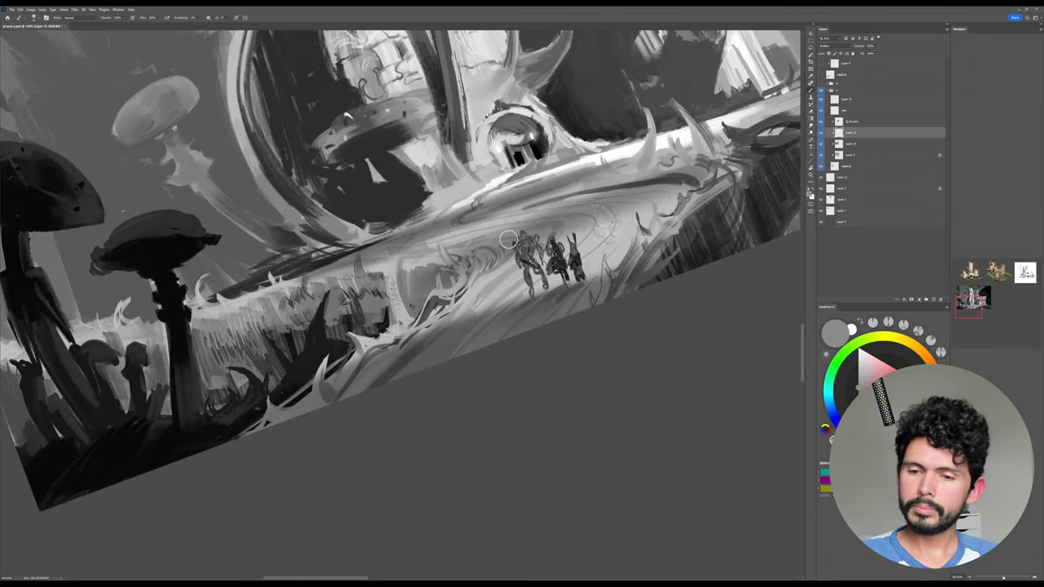
pyautogui.moveTo(595, 209); pyautogui.dragTo(650, 182)
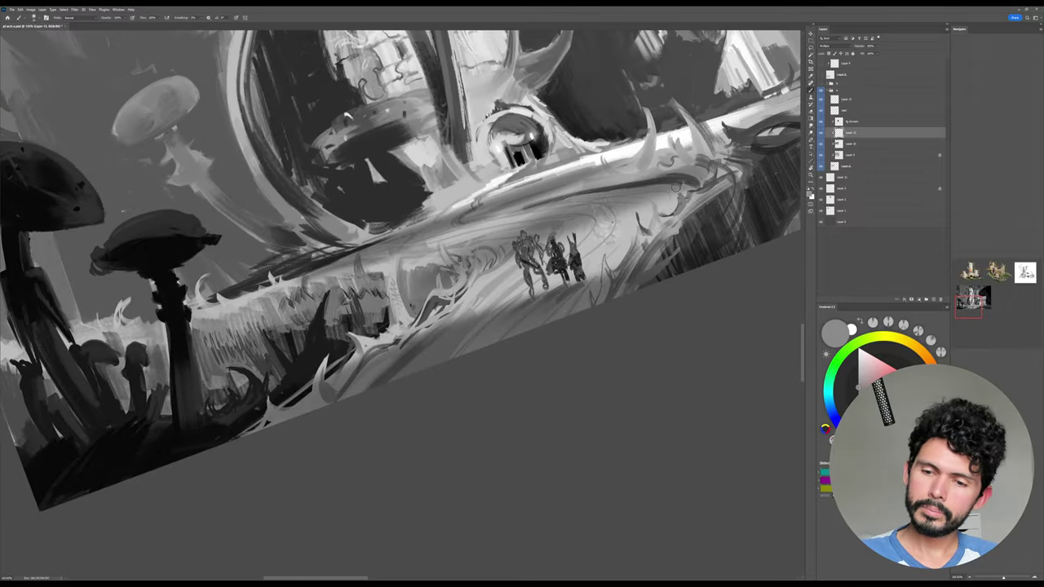
pyautogui.press('Escape')
pyautogui.moveTo(747, 201); pyautogui.dragTo(711, 181)
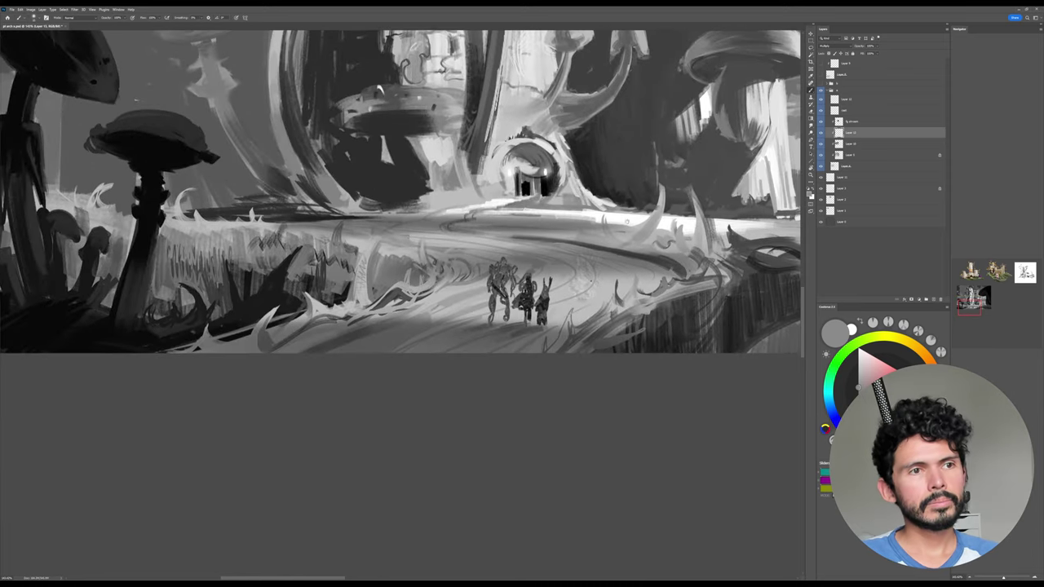
pyautogui.hotkey('ctrl', 's')
# Examine the shading of the path between the figures, the cliff edge and the tower entrance.
pyautogui.moveTo(661, 212); pyautogui.dragTo(666, 260)
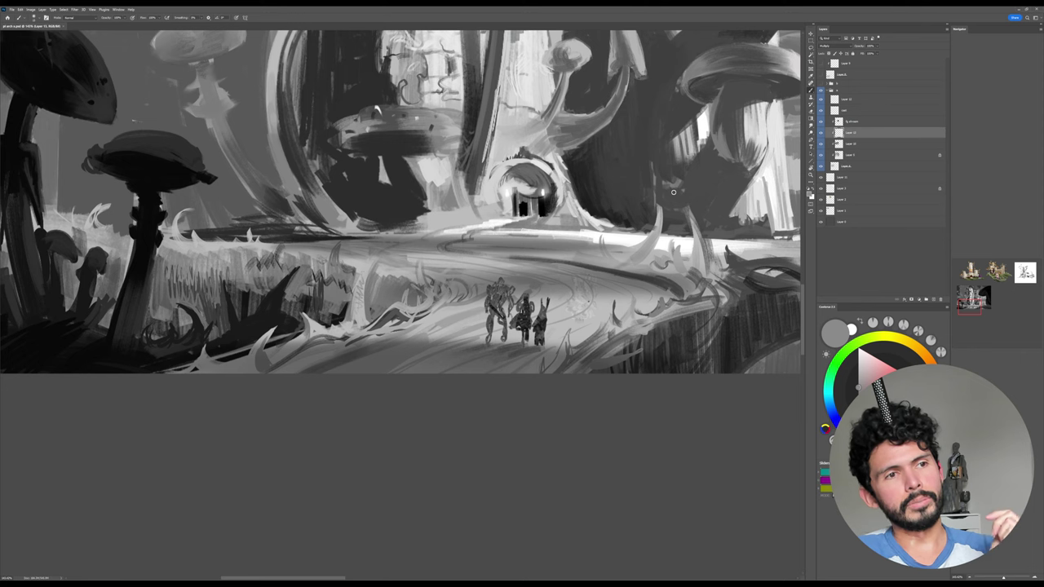
pyautogui.moveTo(650, 274)
pyautogui.mouseDown()
pyautogui.moveTo(658, 289)
pyautogui.moveTo(606, 296)
pyautogui.moveTo(614, 285)
pyautogui.moveTo(641, 289)
pyautogui.mouseUp()
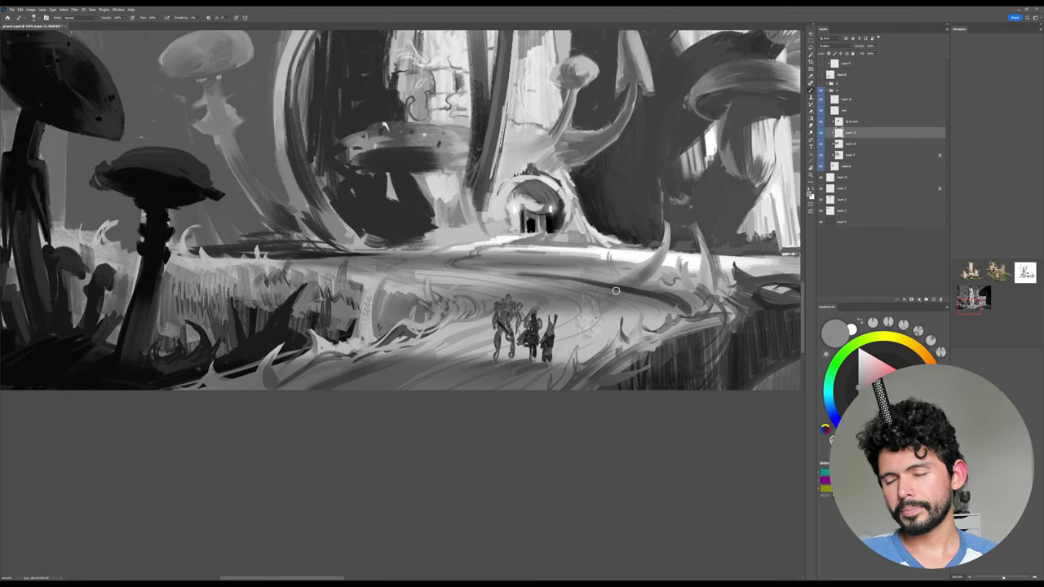
pyautogui.moveTo(703, 284); pyautogui.dragTo(665, 294)
pyautogui.moveTo(705, 243)
pyautogui.mouseDown()
pyautogui.moveTo(690, 300)
pyautogui.moveTo(664, 299)
pyautogui.mouseUp()
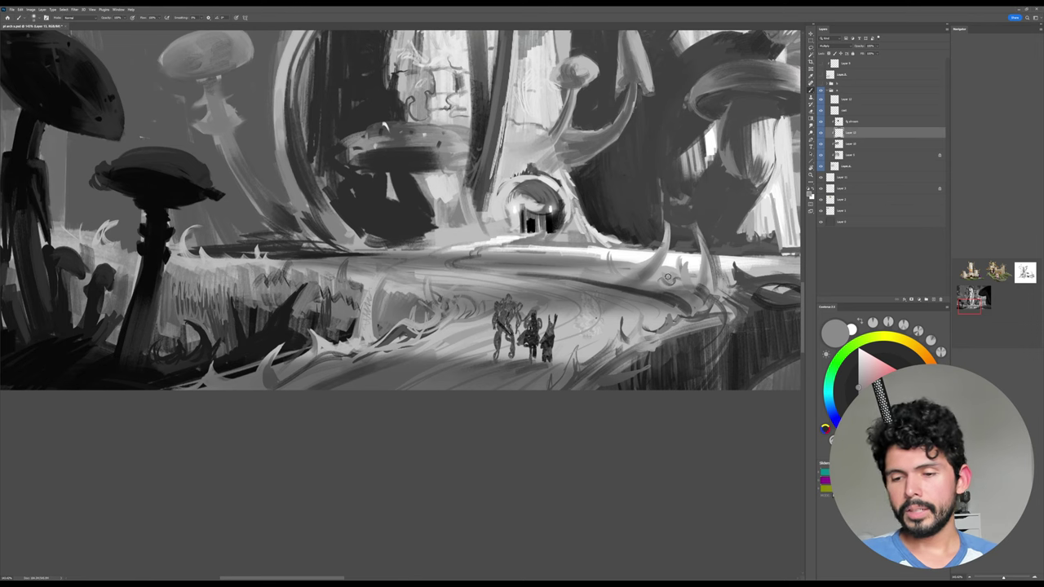
pyautogui.moveTo(621, 266); pyautogui.dragTo(610, 283)
pyautogui.moveTo(725, 230); pyautogui.dragTo(717, 248)
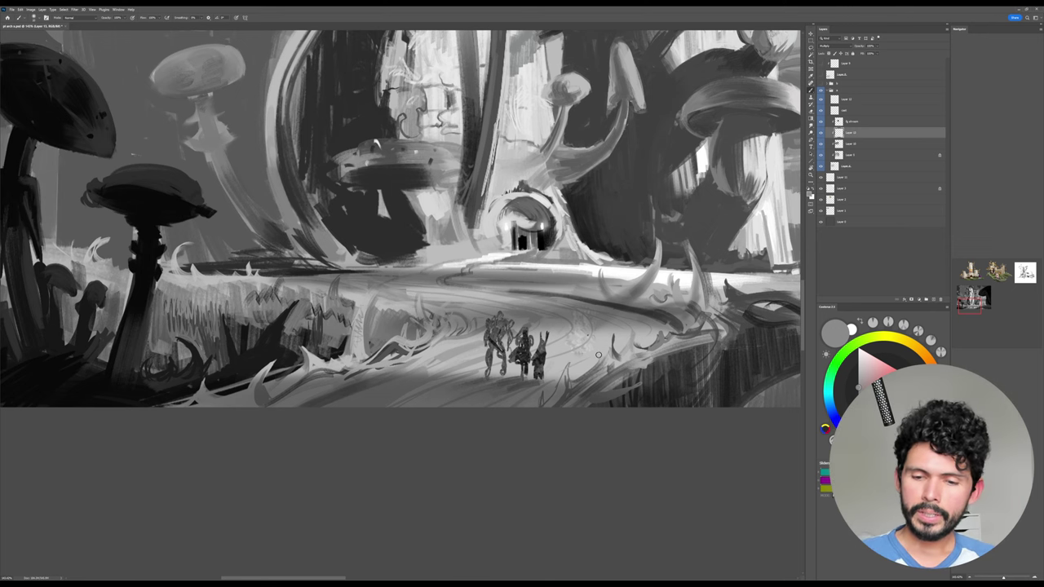
pyautogui.press('r')
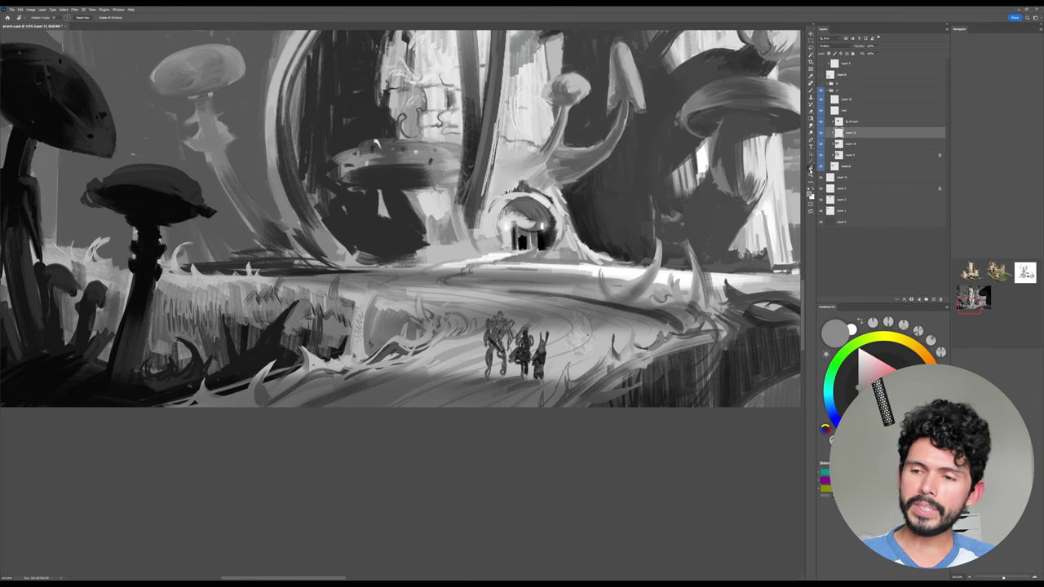
pyautogui.moveTo(594, 309); pyautogui.dragTo(617, 326)
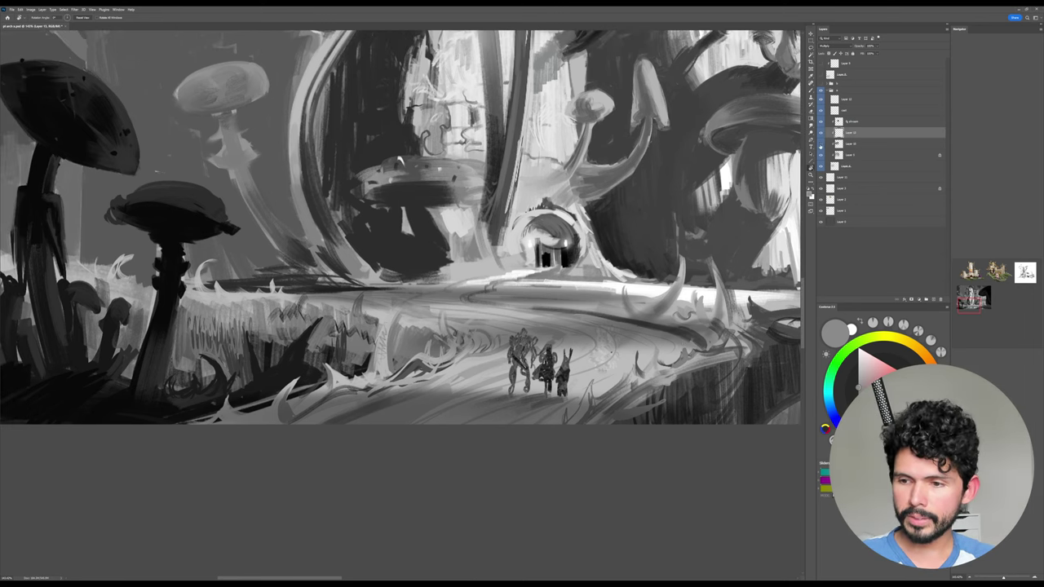
# Try merging the Multiply shading layer down, undo the merge, and compare the path with that layer hidden and shown.
pyautogui.hotkey('ctrl', 'e')
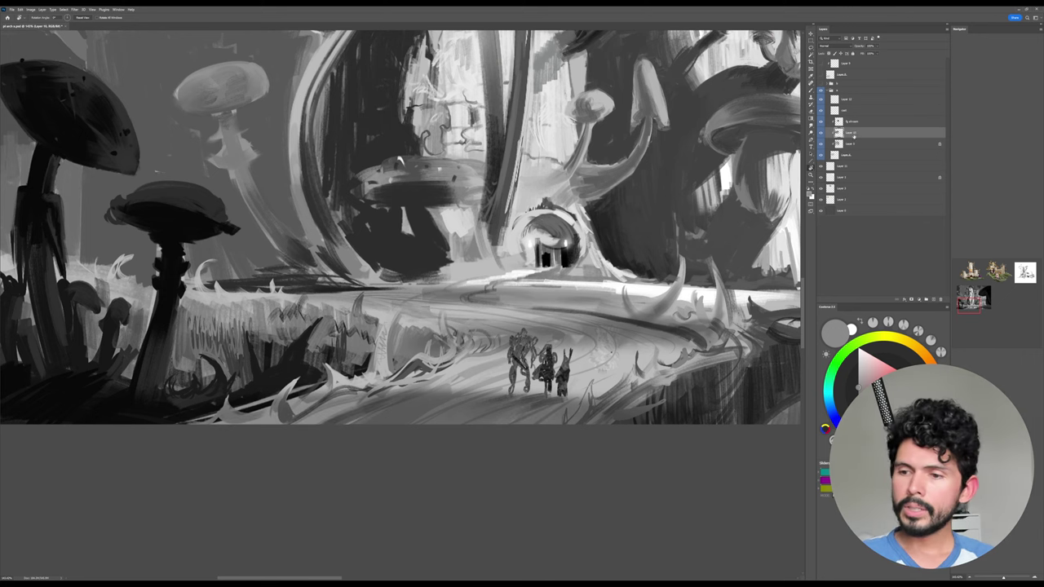
pyautogui.hotkey('ctrl', 'z')
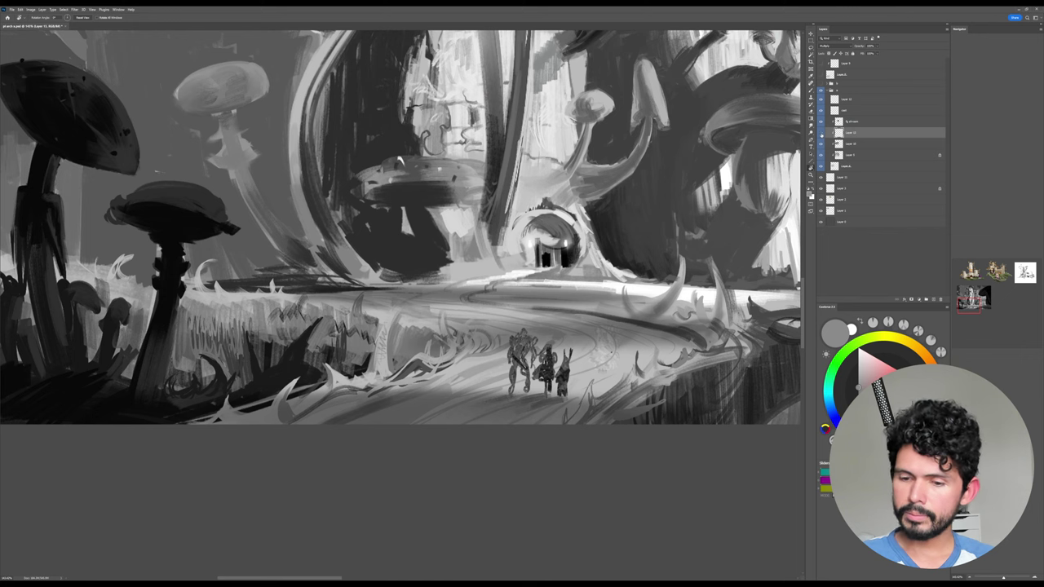
pyautogui.click(821, 134)
pyautogui.click(821, 134)
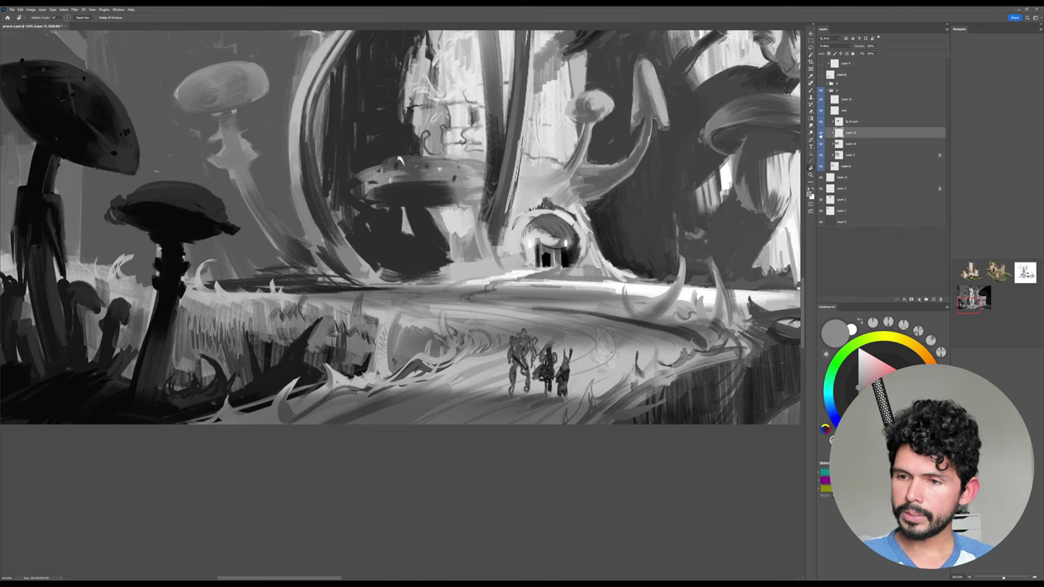
pyautogui.click(118, 9)
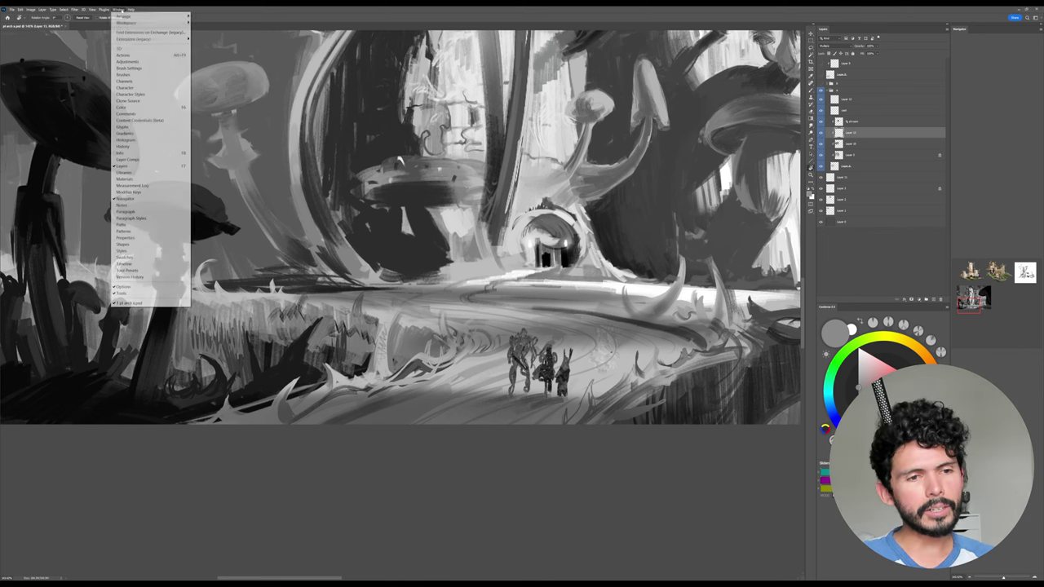
pyautogui.moveTo(145, 40)
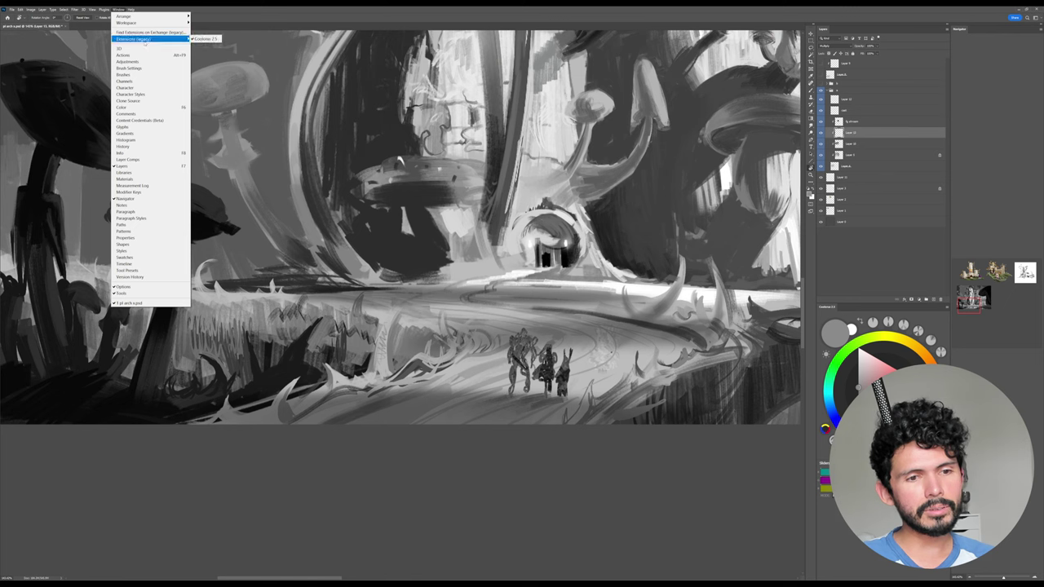
pyautogui.click(260, 25)
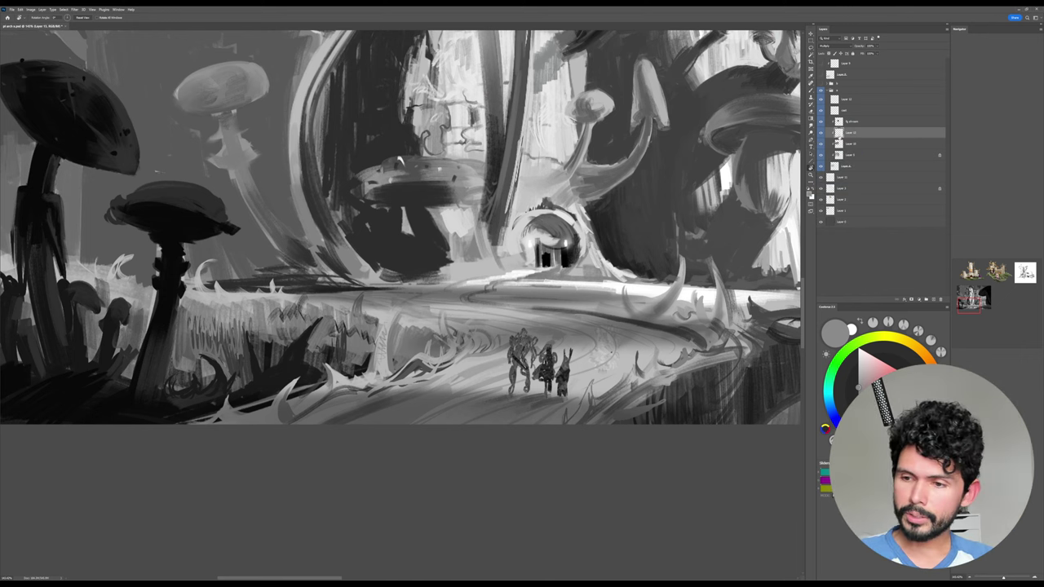
# Check the path once more without the Multiply shading layer, and merge that layer into the clipped layer below.
pyautogui.click(821, 133)
pyautogui.click(820, 133)
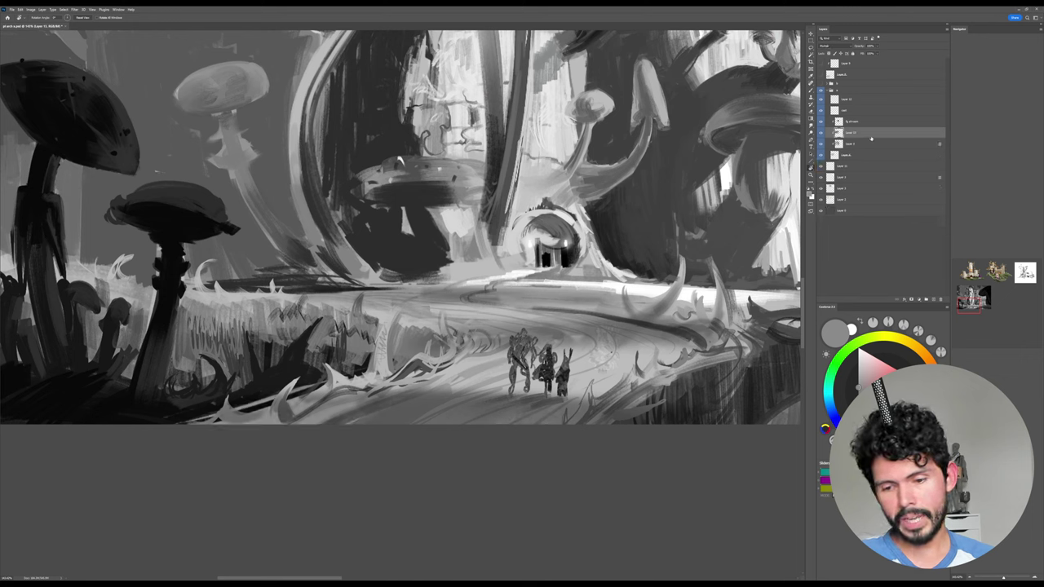
# Bring back the separate Multiply shading layer, and merge it again into the clipped paint layer below.
pyautogui.hotkey('ctrl', 'j')
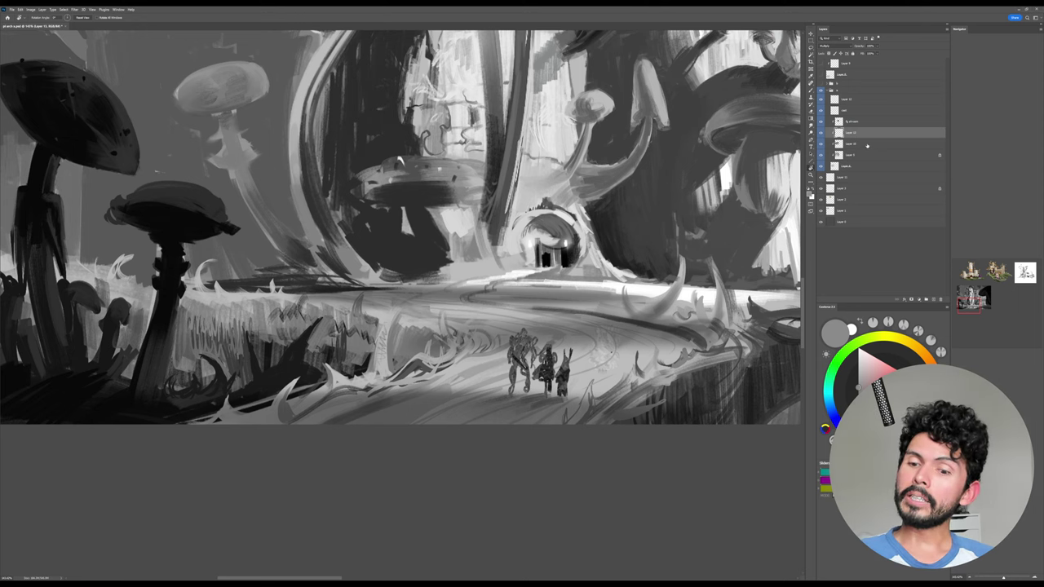
pyautogui.hotkey('ctrl', 'e')
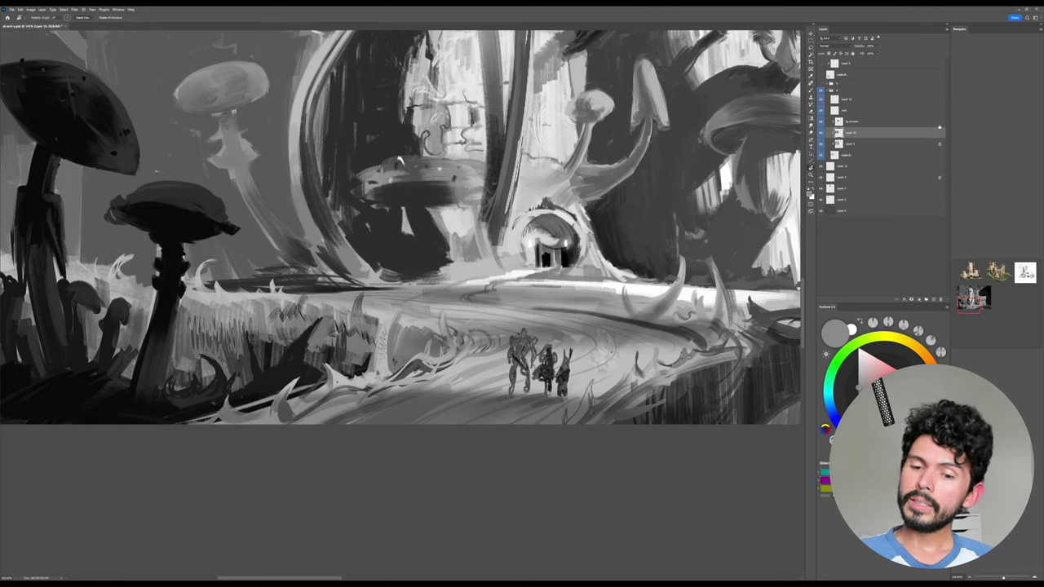
# Try sampled grey strokes along the curve of the path behind the figures, and undo the last stroke.
pyautogui.moveTo(740, 274); pyautogui.dragTo(683, 137)
pyautogui.moveTo(655, 188); pyautogui.dragTo(673, 253)
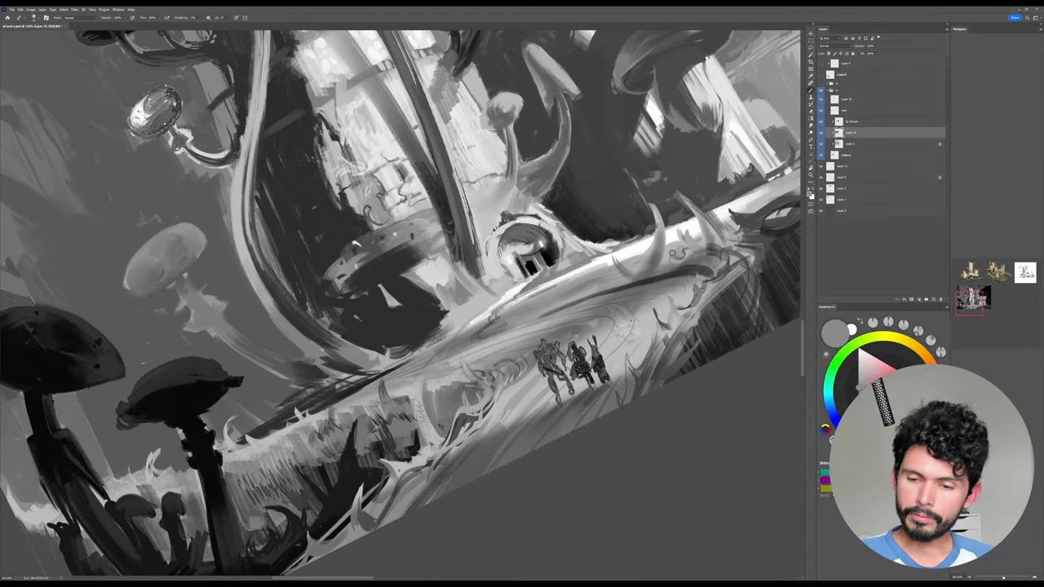
pyautogui.keyDown('alt'); pyautogui.click(640, 290); pyautogui.keyUp('alt')
pyautogui.moveTo(638, 287); pyautogui.dragTo(649, 282)
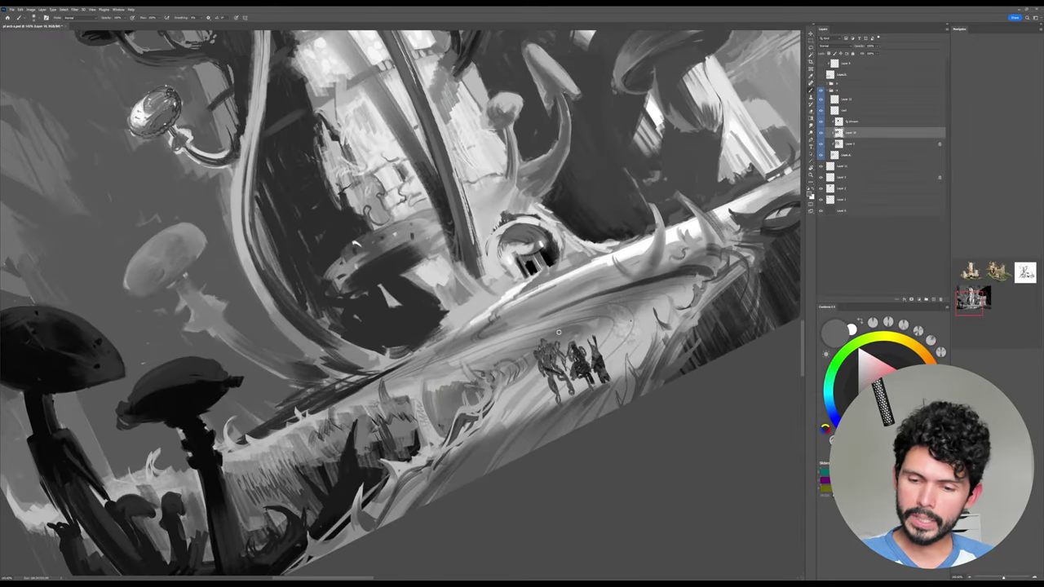
pyautogui.moveTo(443, 365); pyautogui.dragTo(599, 291)
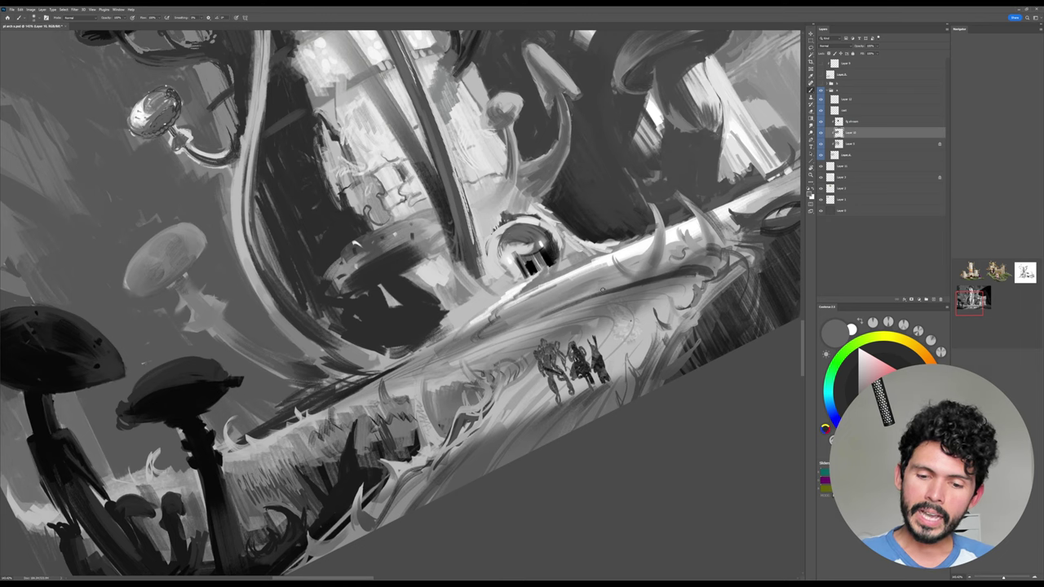
pyautogui.hotkey('ctrl', 'z')
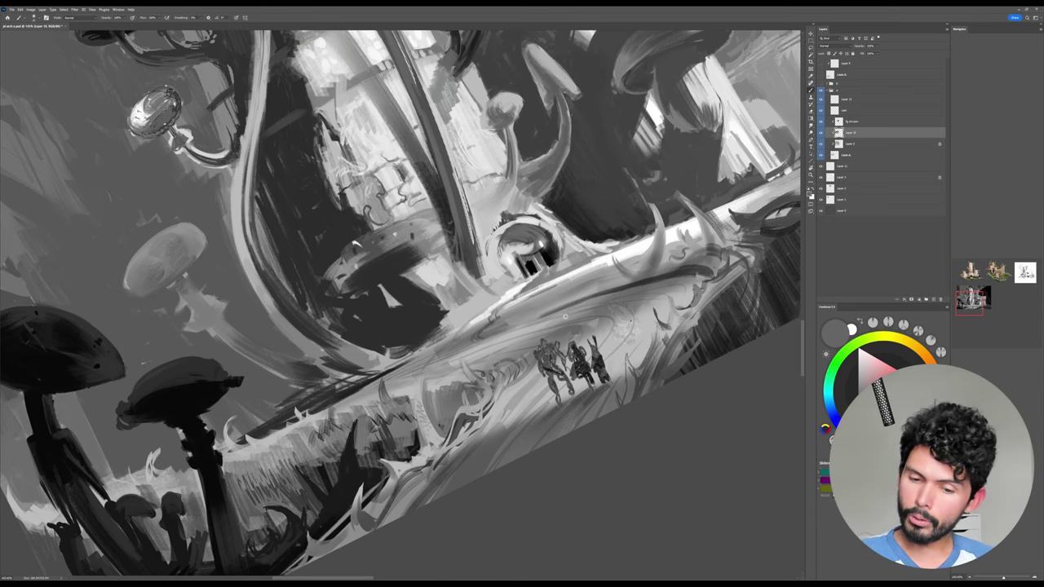
# Paint grey strokes along the curve of the path between the tower entrance and the figures, and sample a light grey from the path.
pyautogui.press('r')
pyautogui.moveTo(624, 278); pyautogui.dragTo(614, 235)
pyautogui.moveTo(506, 308); pyautogui.dragTo(612, 242)
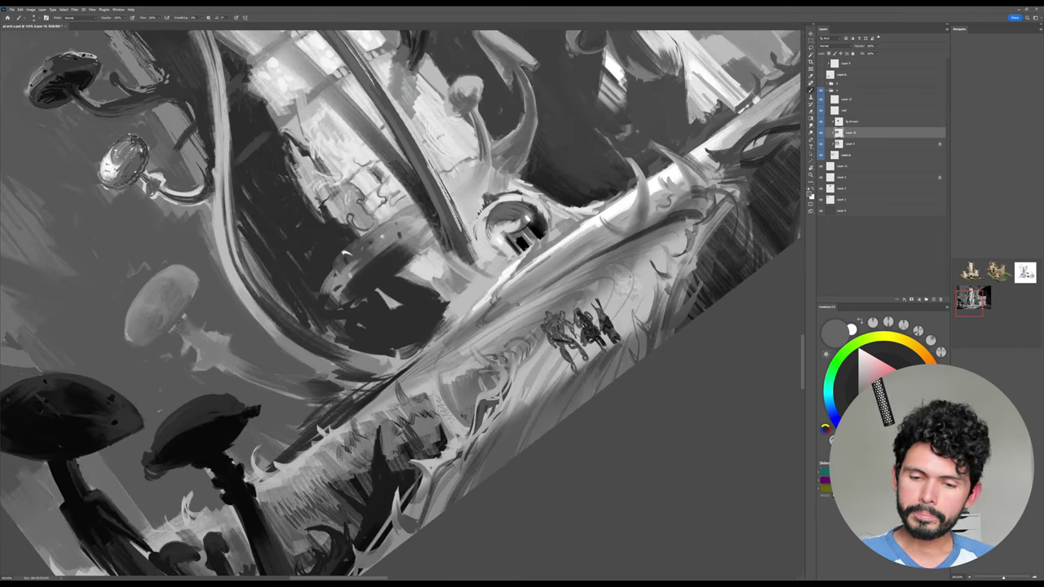
pyautogui.moveTo(492, 325); pyautogui.dragTo(540, 290)
pyautogui.keyDown('alt'); pyautogui.click(558, 286); pyautogui.keyUp('alt')
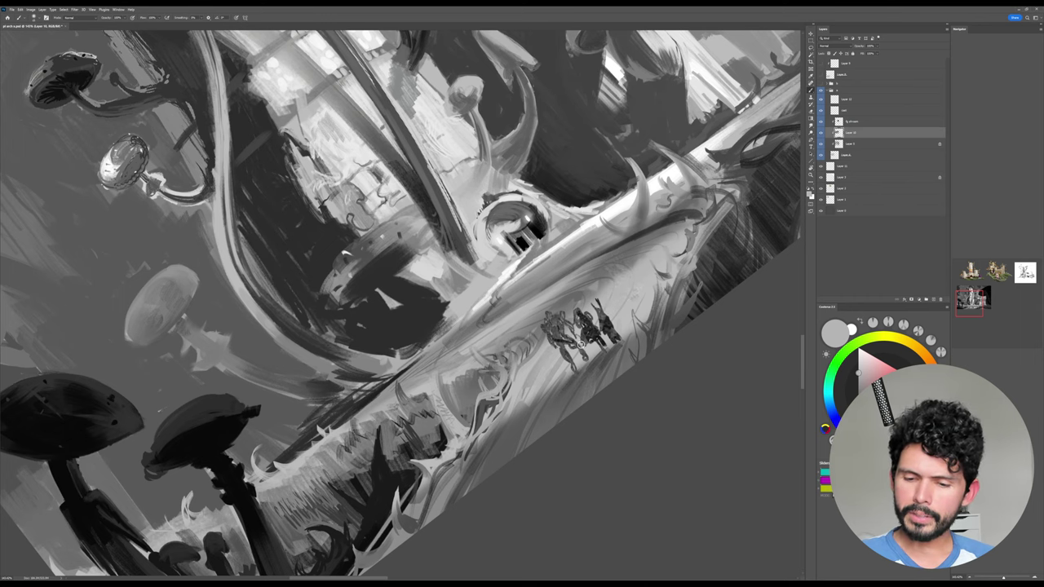
pyautogui.press('Escape')
# Extend the dark sweeping shading across the path behind the figures towards the cliff edge, using sampled greys.
pyautogui.moveTo(681, 318); pyautogui.dragTo(730, 254)
pyautogui.press('r')
pyautogui.moveTo(730, 254); pyautogui.dragTo(727, 204)
pyautogui.press('b')
pyautogui.keyDown('alt'); pyautogui.click(675, 276); pyautogui.keyUp('alt')
pyautogui.moveTo(610, 295); pyautogui.dragTo(708, 281)
pyautogui.moveTo(507, 319); pyautogui.dragTo(662, 281)
pyautogui.press('r')
pyautogui.moveTo(589, 346); pyautogui.dragTo(581, 281)
pyautogui.press('b')
pyautogui.press('Escape')
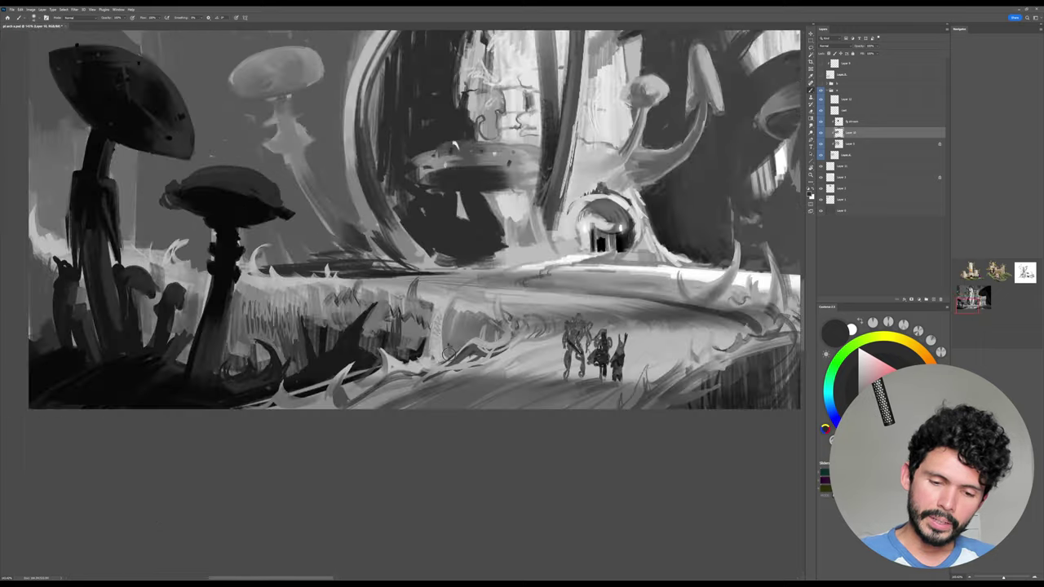
# Touch up the thorny foreground edge with a sampled light grey, and choose a different brush preset.
pyautogui.keyDown('alt'); pyautogui.click(382, 348); pyautogui.keyUp('alt')
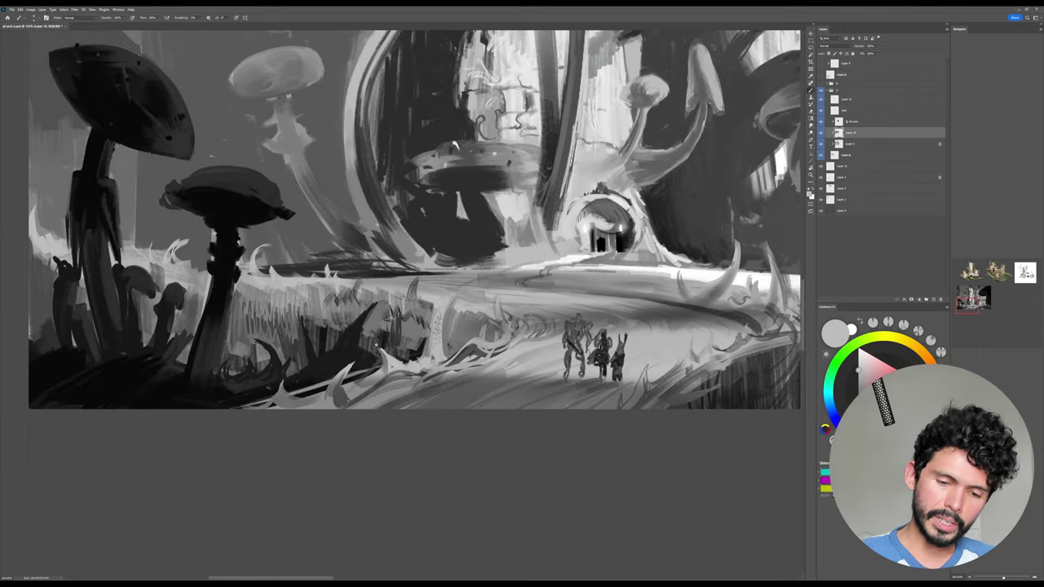
pyautogui.moveTo(383, 346); pyautogui.dragTo(404, 364)
pyautogui.moveTo(522, 310); pyautogui.dragTo(535, 293)
pyautogui.rightClick(562, 263)
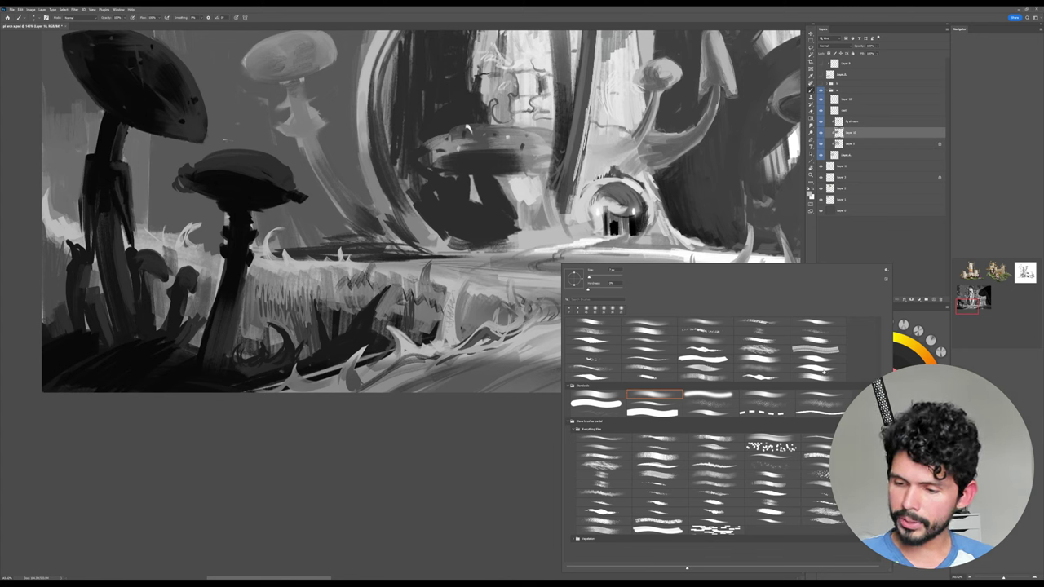
pyautogui.doubleClick(608, 377)
# Compare the painting with the clipped path layer hidden and shown, and examine the path from rotated views.
pyautogui.moveTo(775, 349); pyautogui.dragTo(730, 404)
pyautogui.moveTo(741, 387); pyautogui.dragTo(633, 437)
pyautogui.click(820, 133)
pyautogui.click(820, 133)
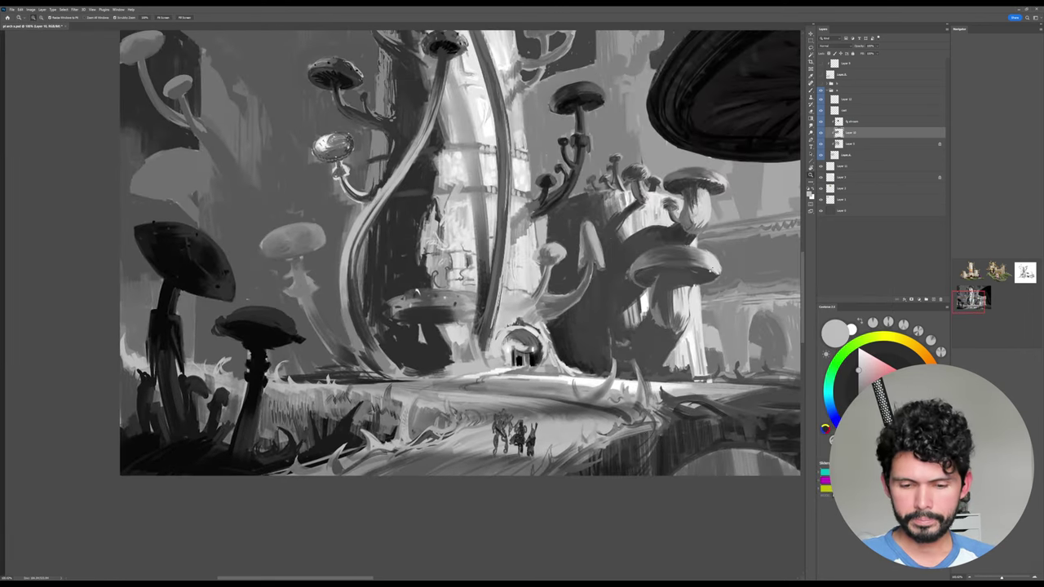
pyautogui.press('r')
pyautogui.moveTo(547, 351); pyautogui.dragTo(554, 291)
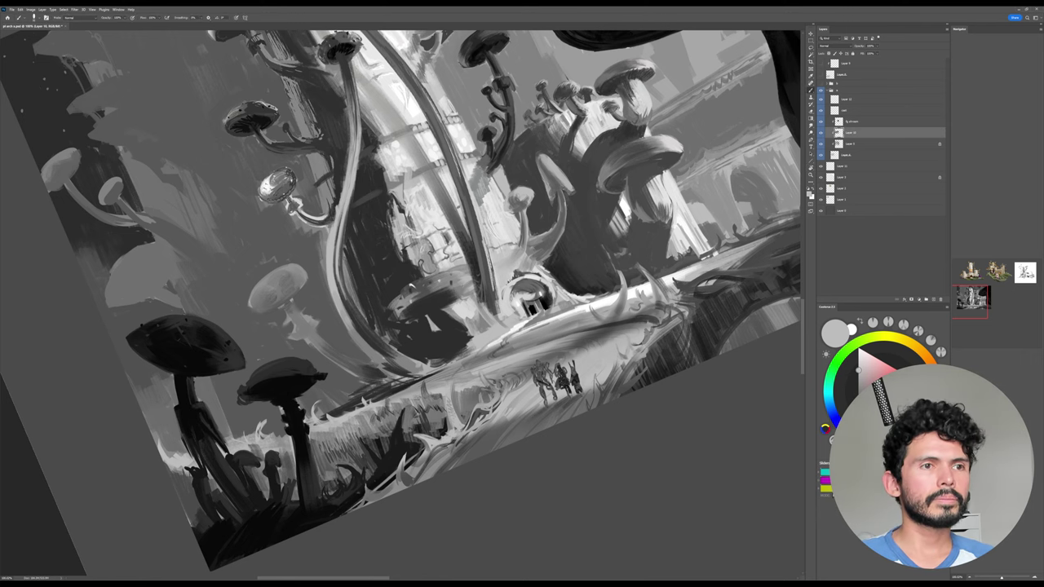
pyautogui.press('r')
pyautogui.moveTo(659, 371); pyautogui.dragTo(661, 306)
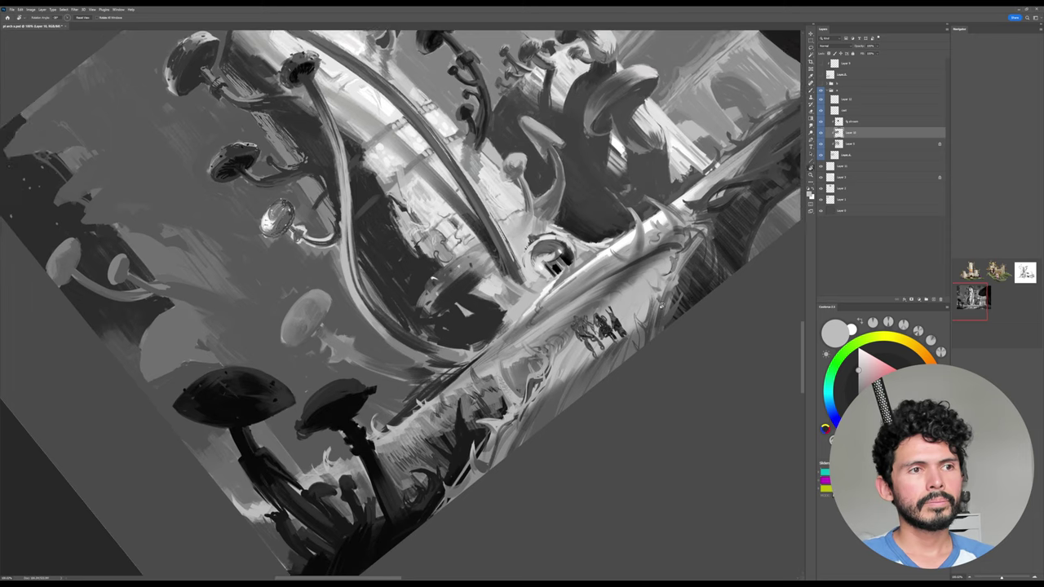
pyautogui.press('b')
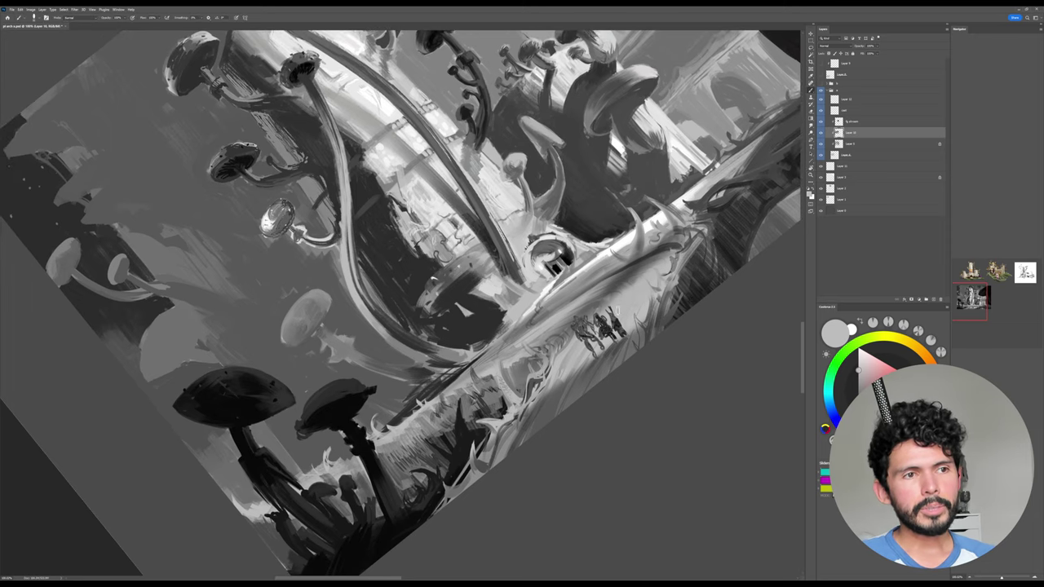
# Paint a small light grey thorn between the large curved thorns on the far edge of the path, using a sampled tone.
pyautogui.keyDown('alt'); pyautogui.click(627, 277); pyautogui.keyUp('alt')
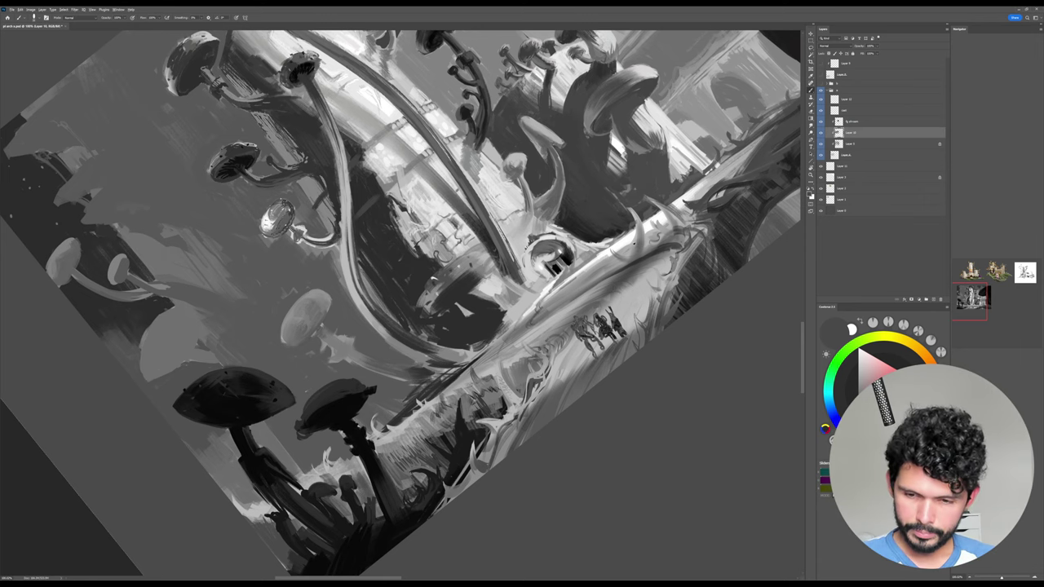
pyautogui.keyDown('alt'); pyautogui.click(634, 243); pyautogui.keyUp('alt')
pyautogui.press('Escape')
pyautogui.moveTo(634, 244); pyautogui.dragTo(631, 198)
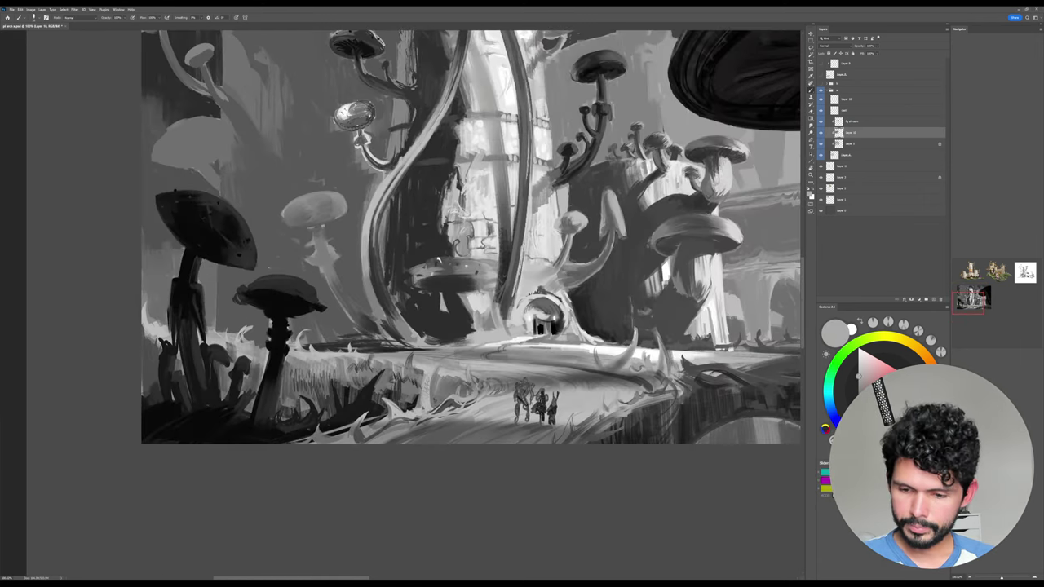
pyautogui.scroll(5, 628, 330)
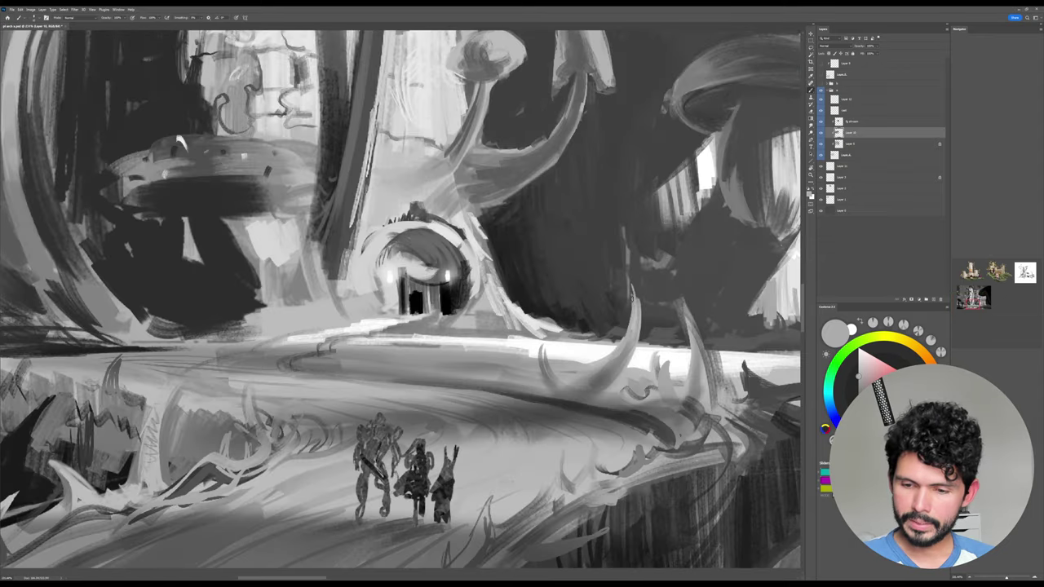
pyautogui.moveTo(545, 343)
pyautogui.mouseDown()
pyautogui.moveTo(555, 380)
pyautogui.moveTo(548, 369)
pyautogui.moveTo(585, 352)
pyautogui.mouseUp()
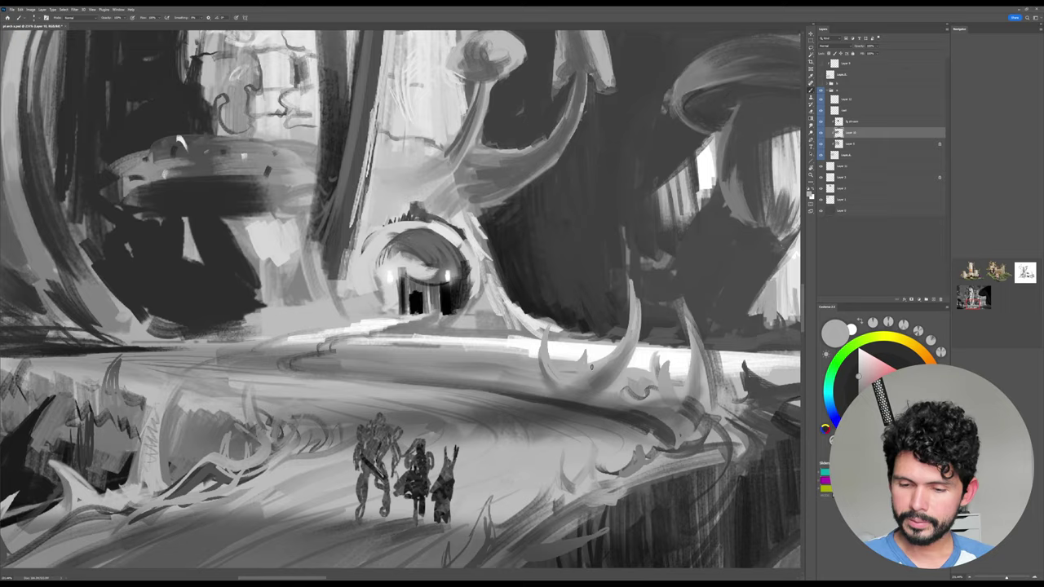
# Add a small curved grey thorn on the bright far edge of the path near the tower entrance.
pyautogui.press('r')
pyautogui.moveTo(721, 334); pyautogui.dragTo(746, 257)
pyautogui.keyDown('alt'); pyautogui.click(617, 291); pyautogui.keyUp('alt')
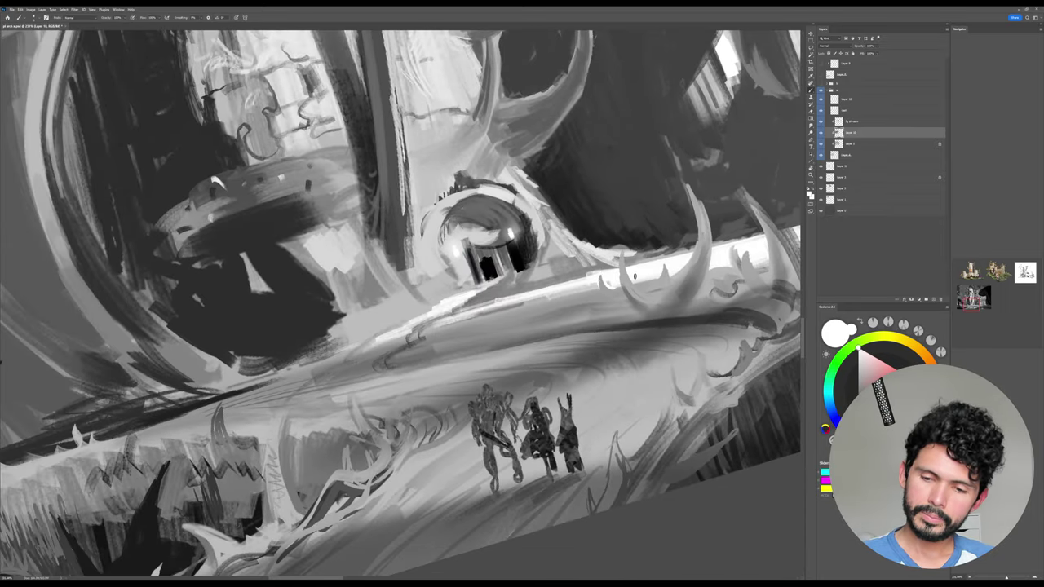
pyautogui.keyDown('alt'); pyautogui.click(577, 295); pyautogui.keyUp('alt')
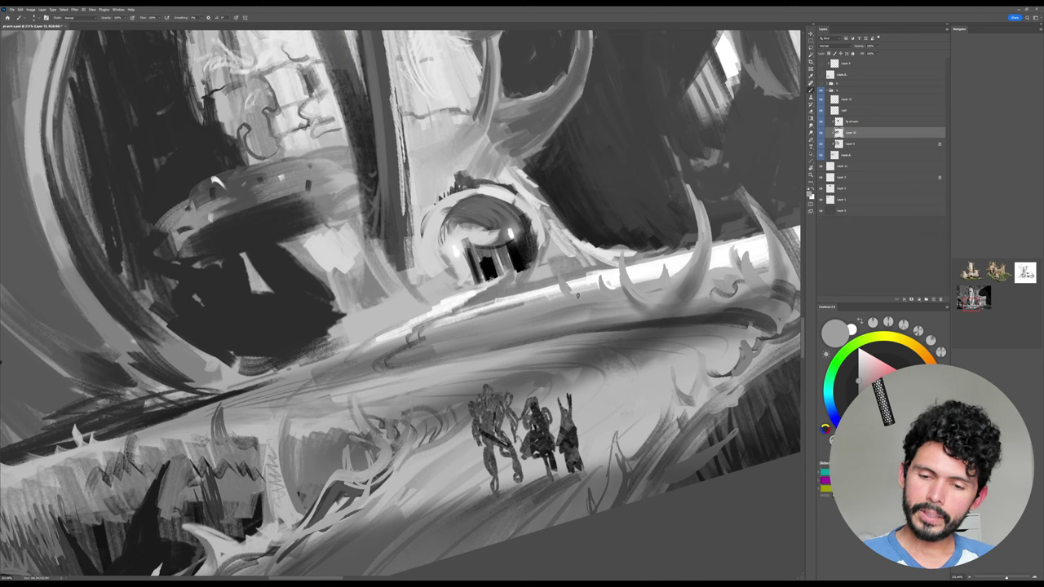
pyautogui.moveTo(565, 288); pyautogui.dragTo(571, 296)
# Darken the underside of the new curved thorn with a sampled dark grey.
pyautogui.keyDown('alt'); pyautogui.click(604, 302); pyautogui.keyUp('alt')
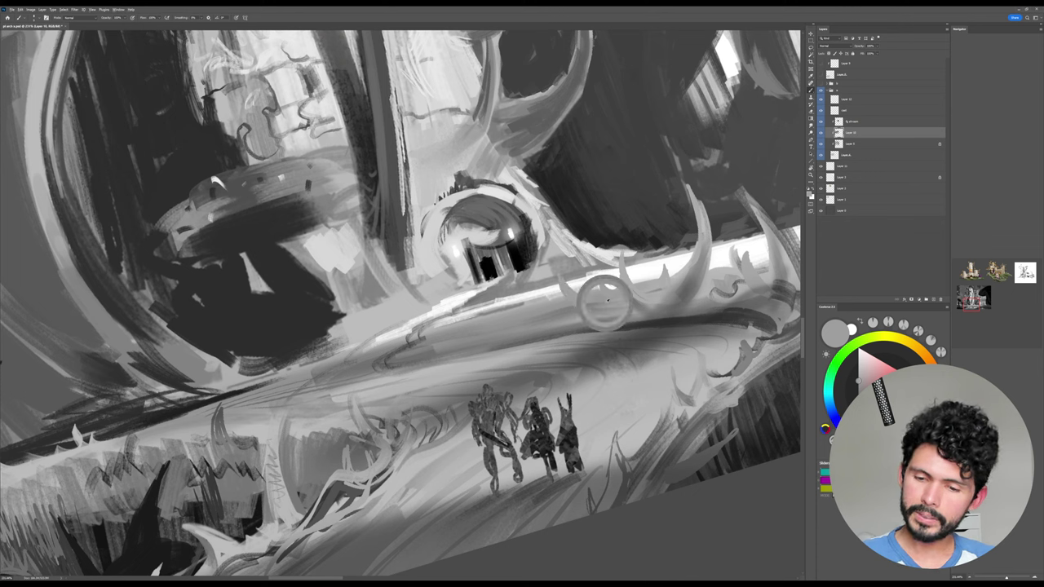
pyautogui.keyDown('alt'); pyautogui.click(666, 318); pyautogui.keyUp('alt')
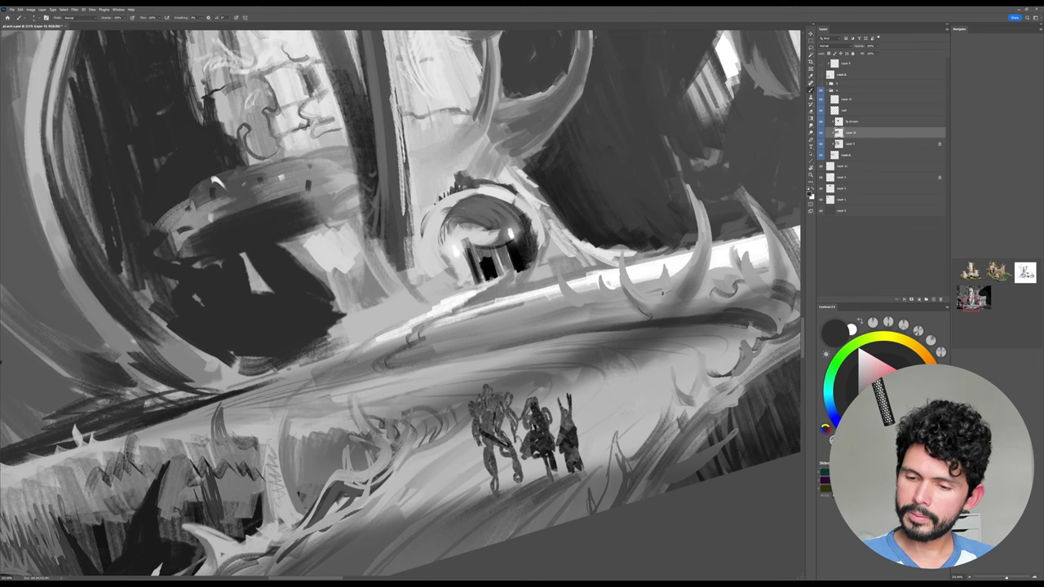
pyautogui.moveTo(589, 312)
pyautogui.mouseDown()
pyautogui.moveTo(641, 317)
pyautogui.moveTo(610, 301)
pyautogui.moveTo(576, 305)
pyautogui.mouseUp()
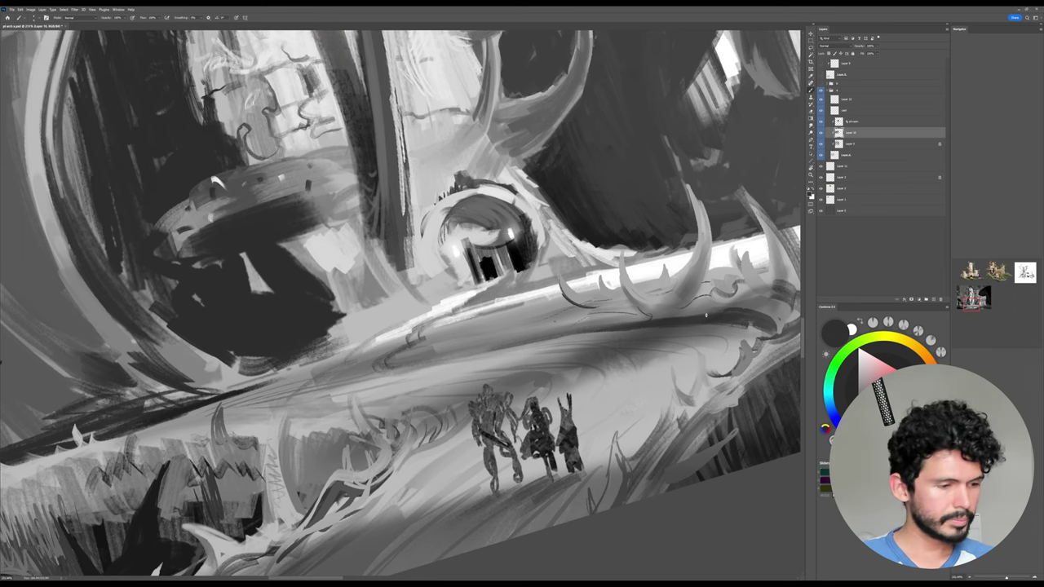
# Sample a mid grey from the path beside the thorns, and choose another brush preset.
pyautogui.press('r')
pyautogui.moveTo(729, 279); pyautogui.dragTo(707, 280)
pyautogui.press('z')
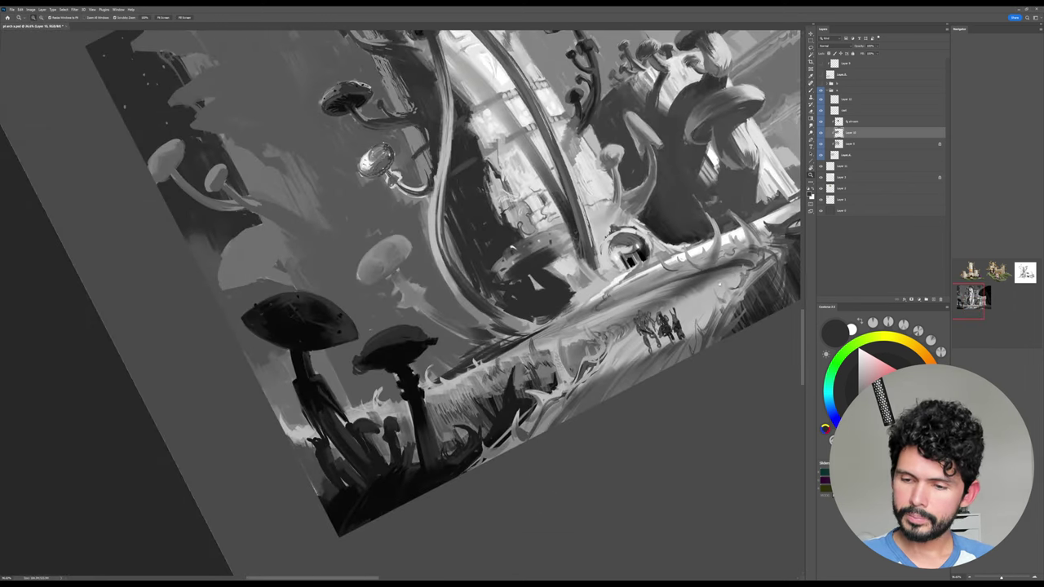
pyautogui.keyDown('alt'); pyautogui.click(719, 273); pyautogui.keyUp('alt')
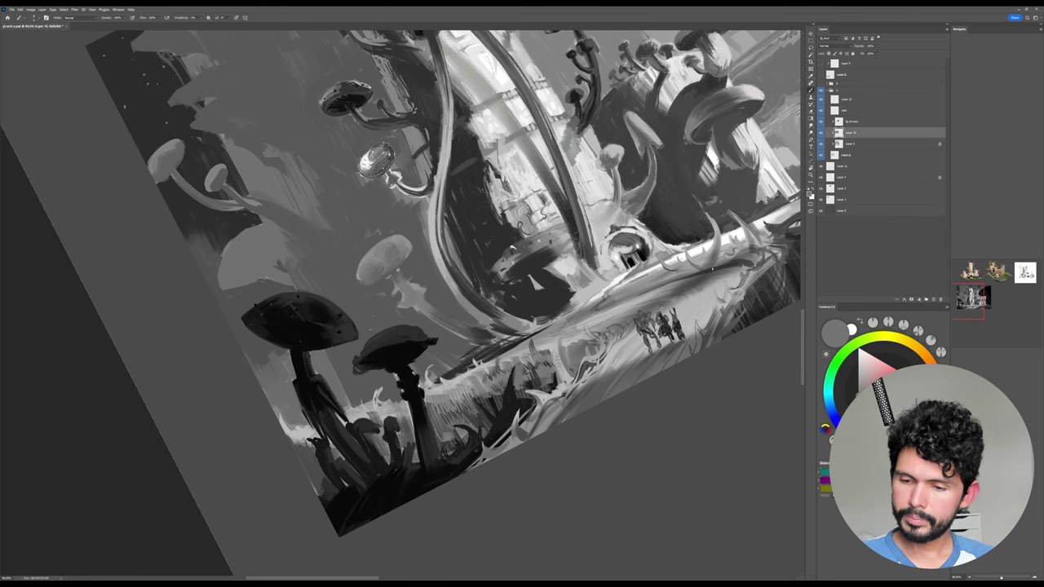
pyautogui.rightClick(711, 269)
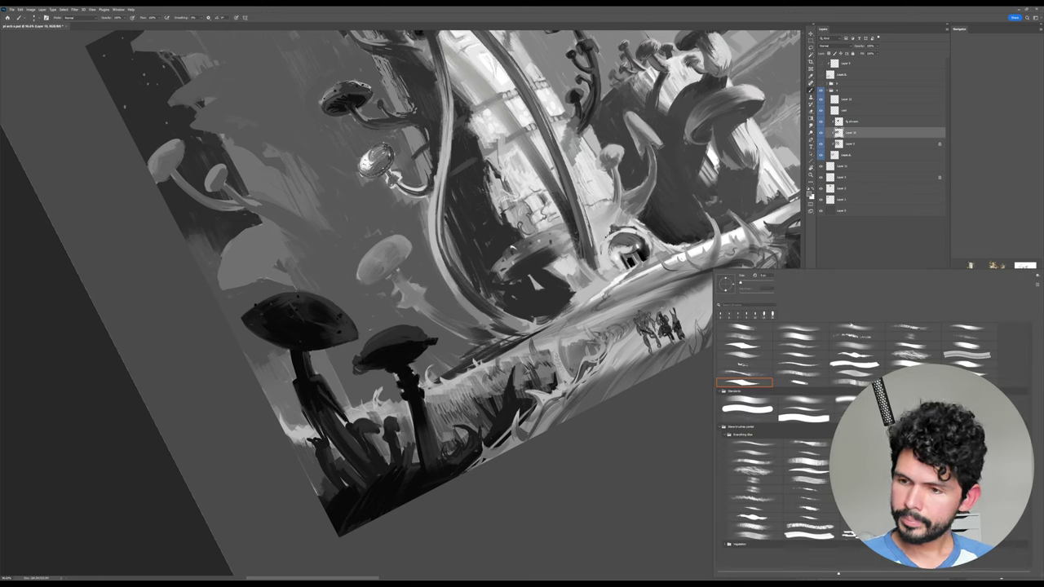
pyautogui.click(801, 337)
pyautogui.press('Return')
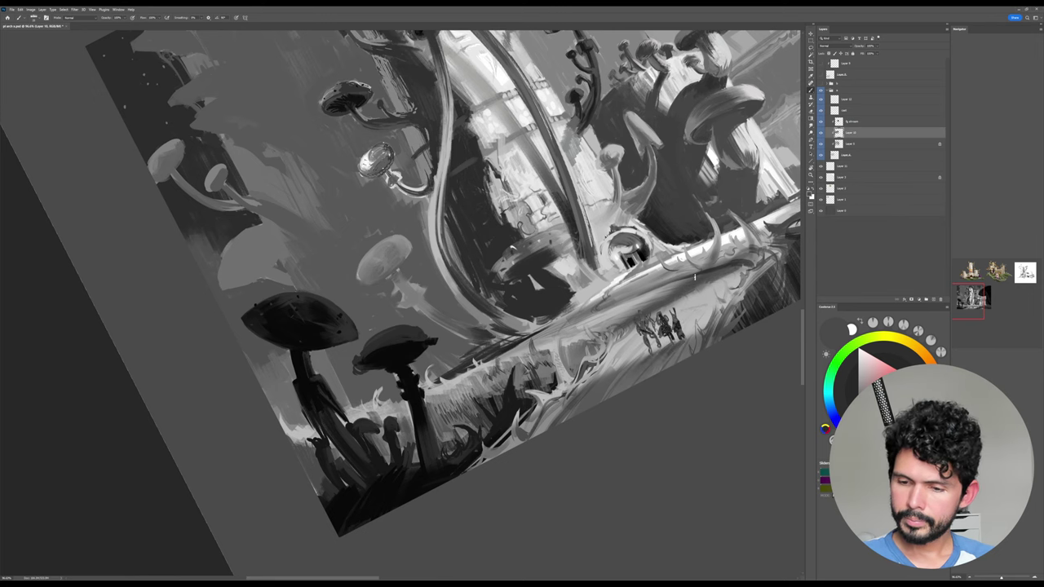
# Add grey shading strokes to the path between the entrance and the figures, and sample a dark grey for further shading.
pyautogui.moveTo(618, 304); pyautogui.dragTo(648, 287)
pyautogui.keyDown('alt'); pyautogui.click(635, 295); pyautogui.keyUp('alt')
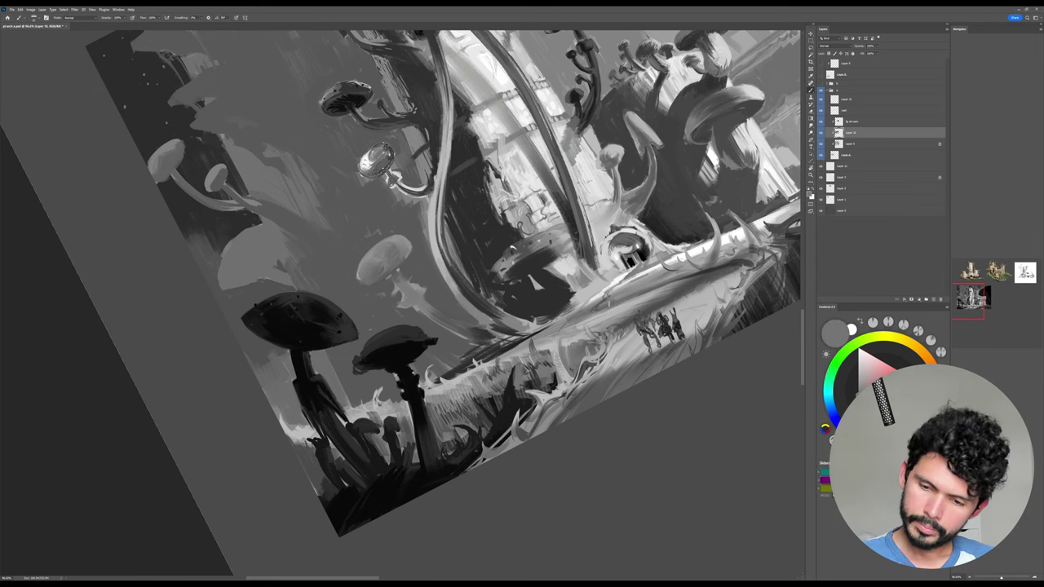
pyautogui.press('Escape')
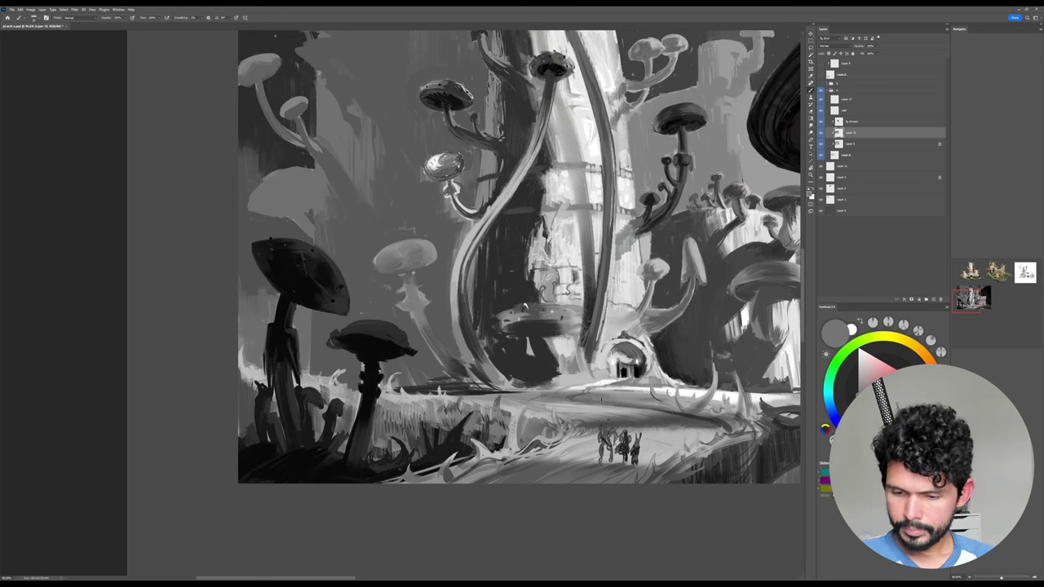
pyautogui.press('r')
pyautogui.moveTo(605, 397); pyautogui.dragTo(625, 323)
pyautogui.keyDown('alt'); pyautogui.click(619, 325); pyautogui.keyUp('alt')
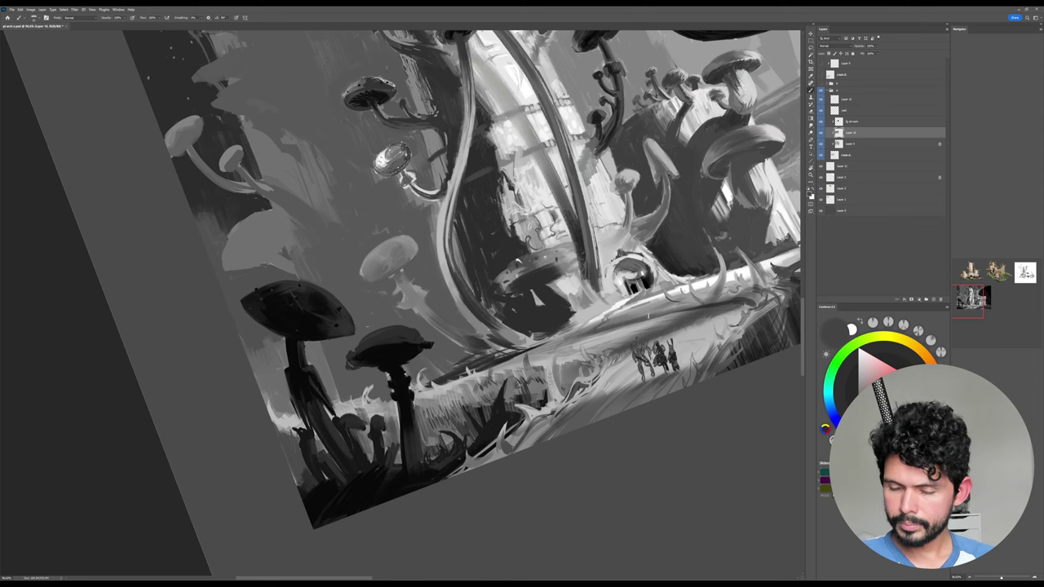
# Darken the three figures' layer with Levels by lowering the white output level, and reselect the clipped path paint layer.
pyautogui.click(849, 121)
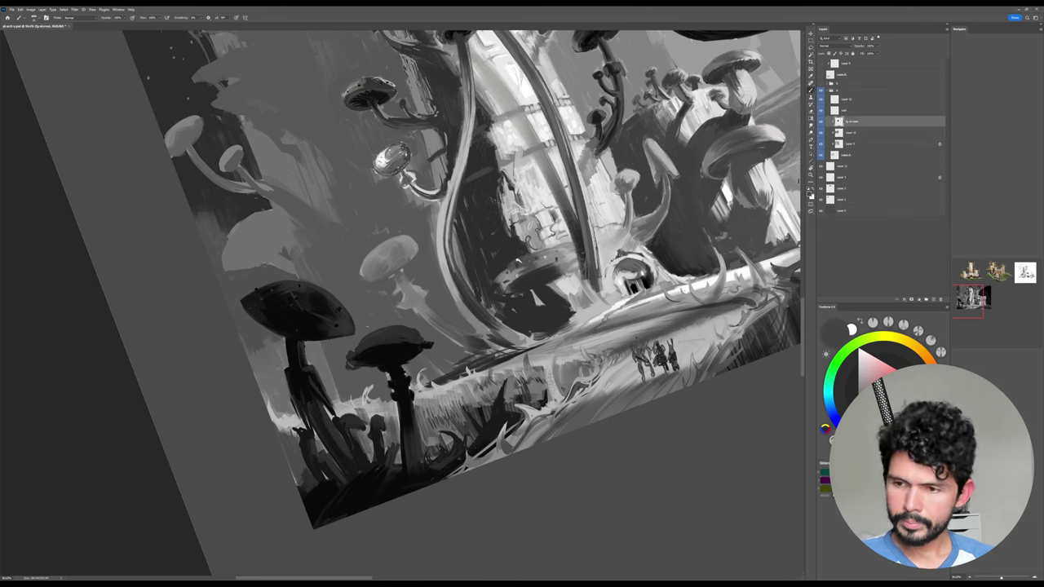
pyautogui.click(850, 111)
pyautogui.hotkey('ctrl', 'l')
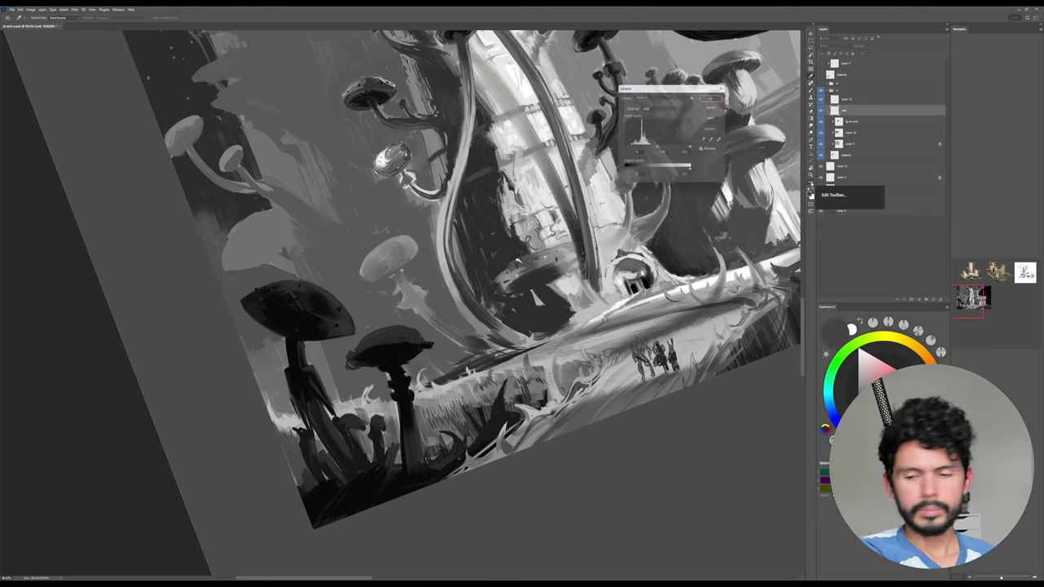
pyautogui.moveTo(692, 170); pyautogui.dragTo(658, 181)
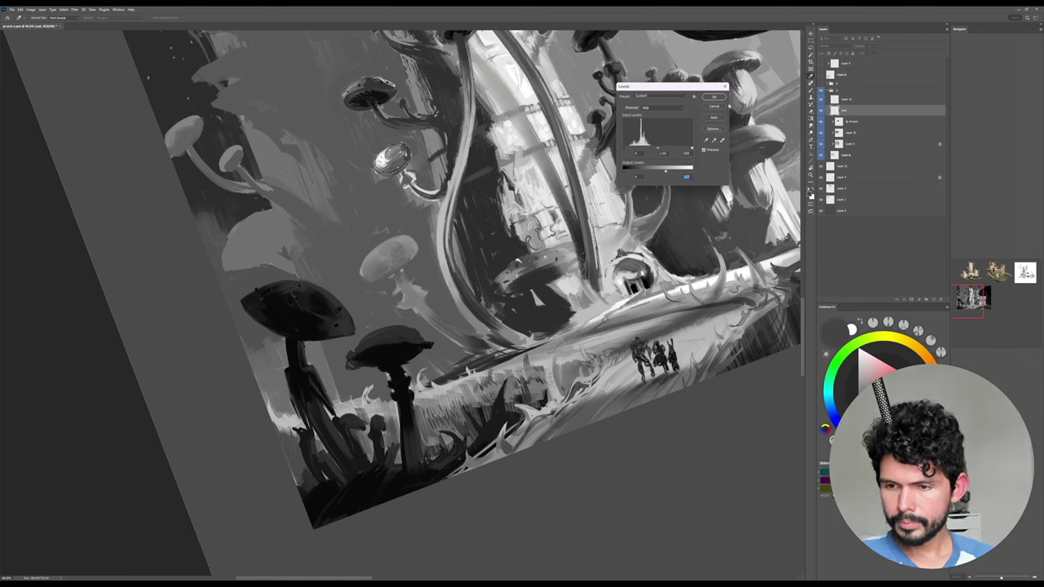
pyautogui.click(714, 97)
pyautogui.click(855, 132)
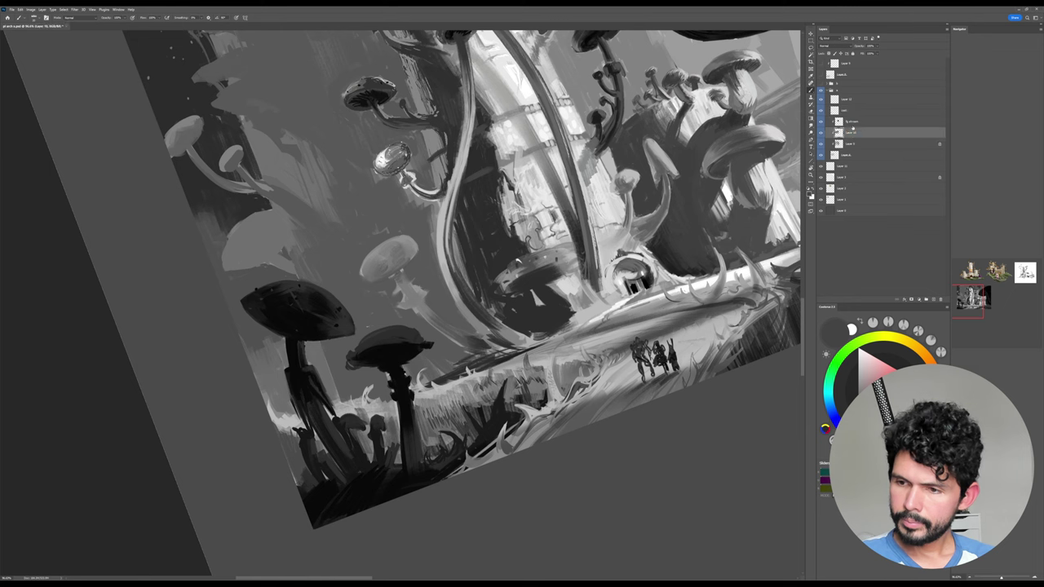
# Compare the clipped tower paint layer on and off, and isolate the foreground mushroom layer while keeping the clipped path paint layer selected.
pyautogui.click(866, 122)
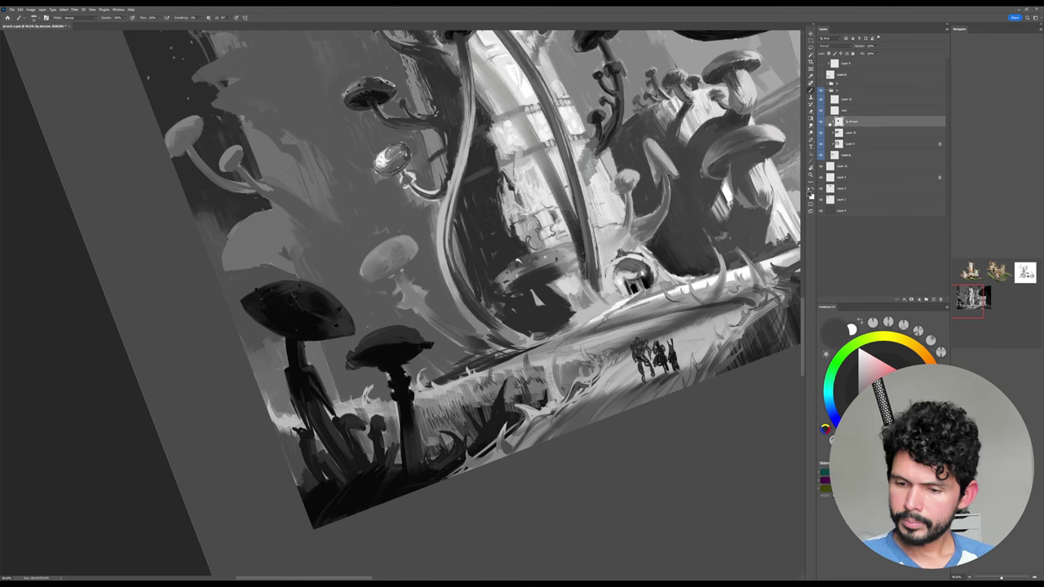
pyautogui.click(822, 143)
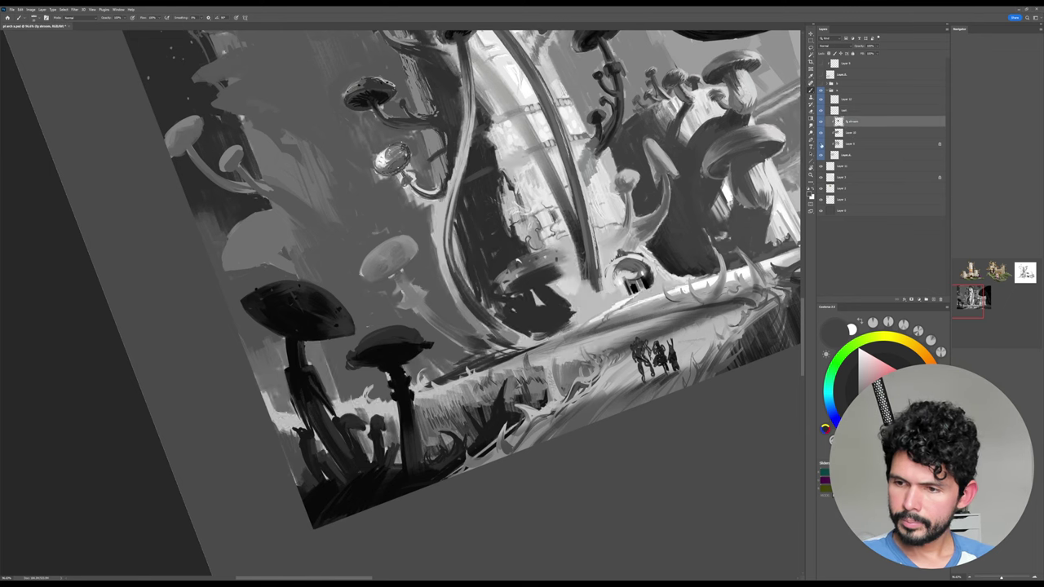
pyautogui.click(821, 143)
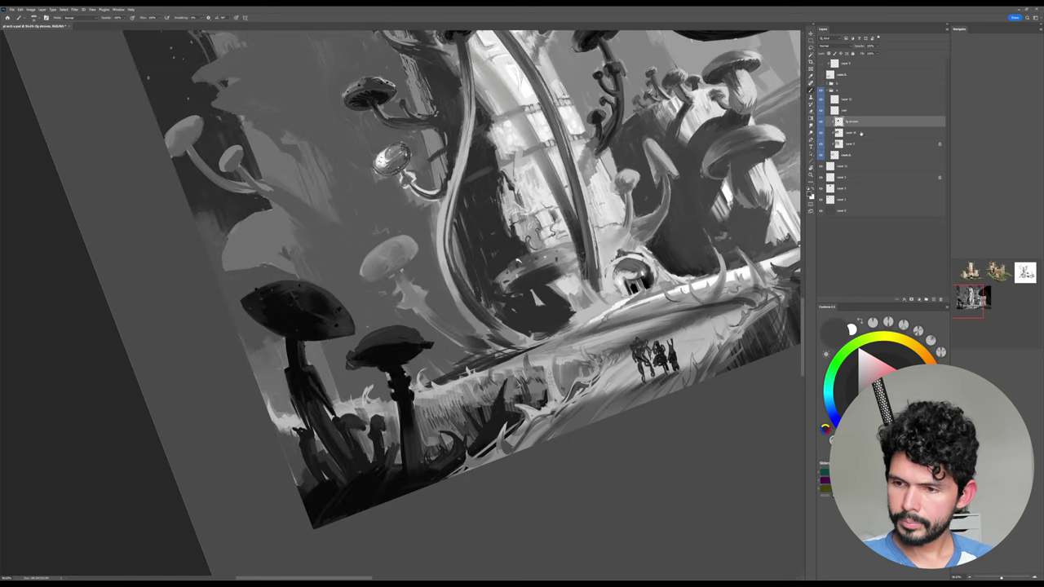
pyautogui.click(860, 133)
pyautogui.keyDown('alt'); pyautogui.click(820, 122); pyautogui.keyUp('alt')
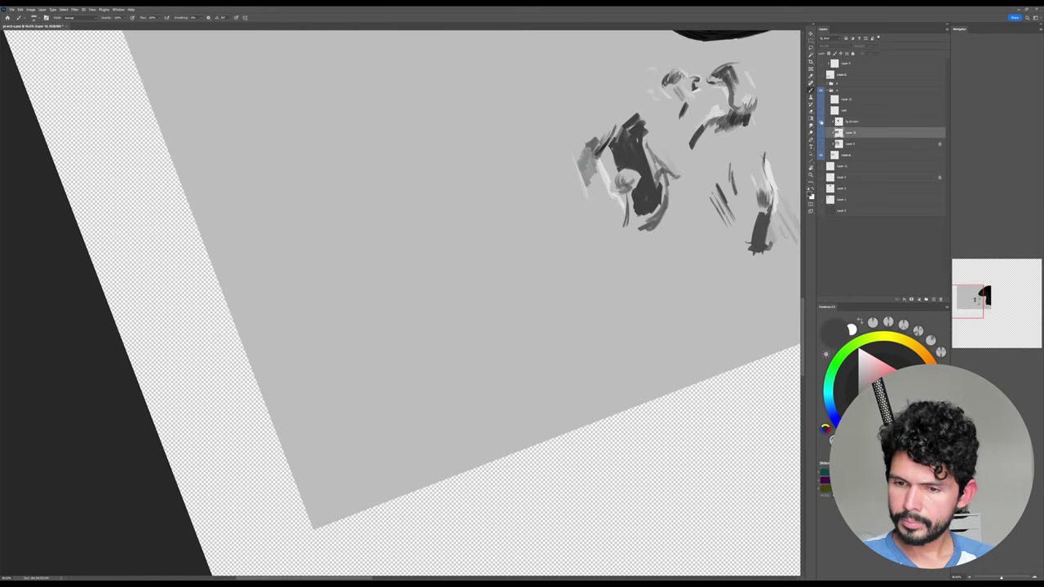
pyautogui.moveTo(733, 268); pyautogui.dragTo(512, 434)
pyautogui.press('Escape')
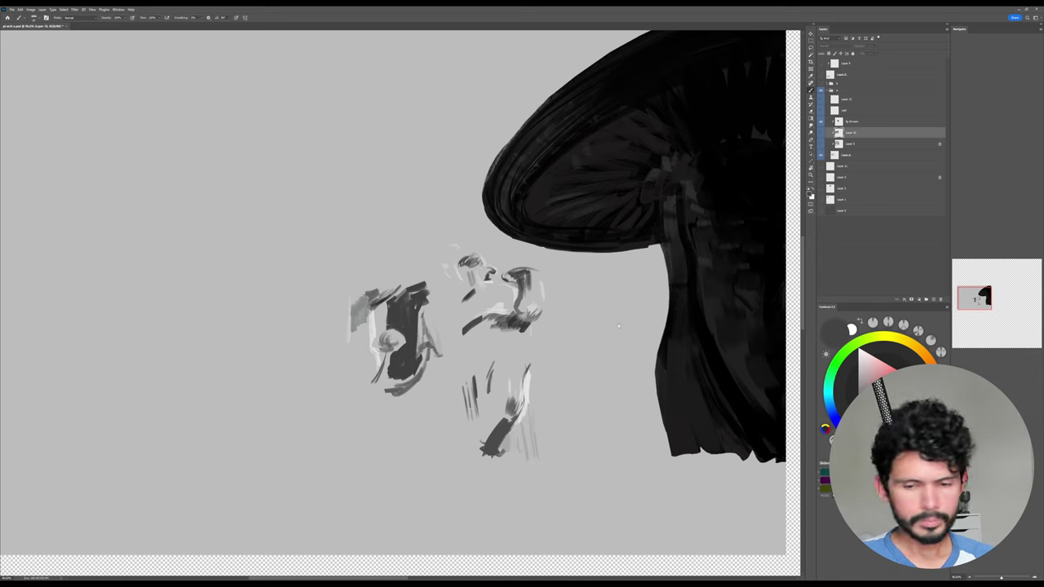
# Lasso the stray grey strokes beside the giant mushroom and cut them from the foreground mushroom layer.
pyautogui.moveTo(589, 310); pyautogui.dragTo(574, 277)
pyautogui.press('l')
pyautogui.moveTo(539, 230)
pyautogui.mouseDown()
pyautogui.moveTo(318, 254)
pyautogui.moveTo(358, 410)
pyautogui.moveTo(525, 449)
pyautogui.moveTo(575, 403)
pyautogui.moveTo(587, 266)
pyautogui.mouseUp()
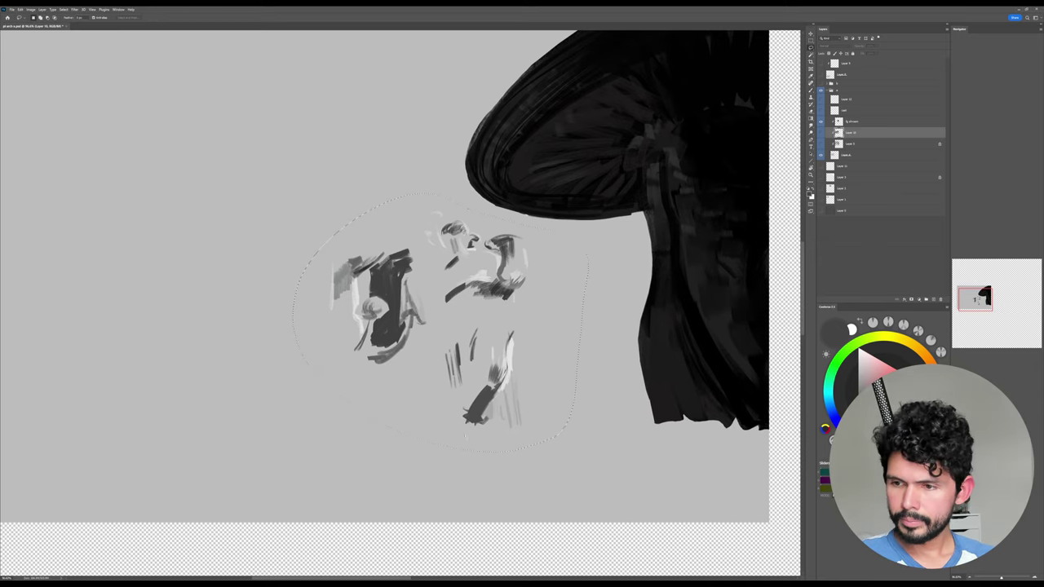
pyautogui.click(852, 122)
pyautogui.hotkey('ctrl', 'x')
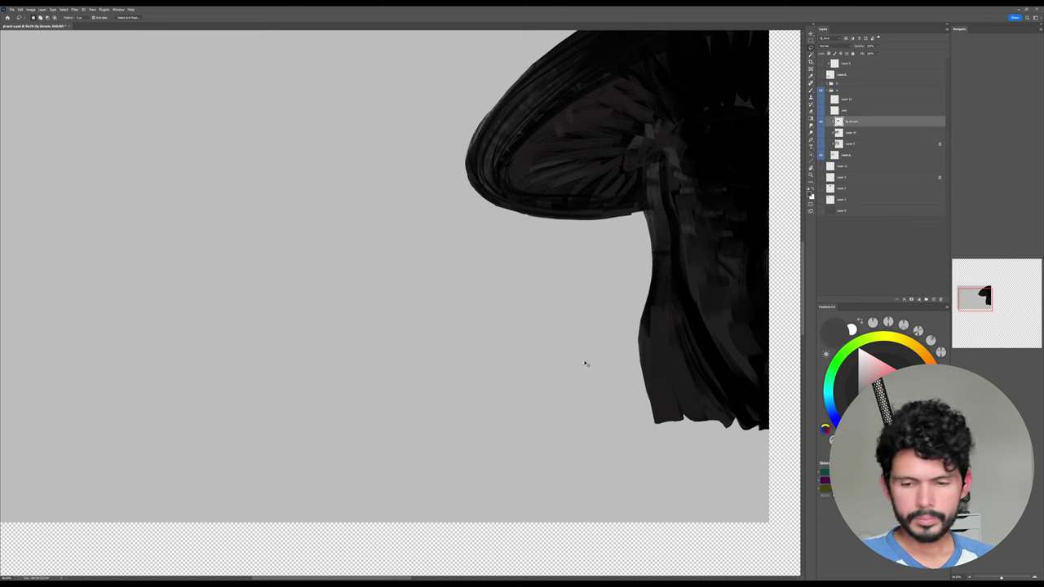
# Show all layers again and paste the cut strokes as a new layer above the clipped path paint layer.
pyautogui.keyDown('alt'); pyautogui.click(820, 122); pyautogui.keyUp('alt')
pyautogui.click(864, 133)
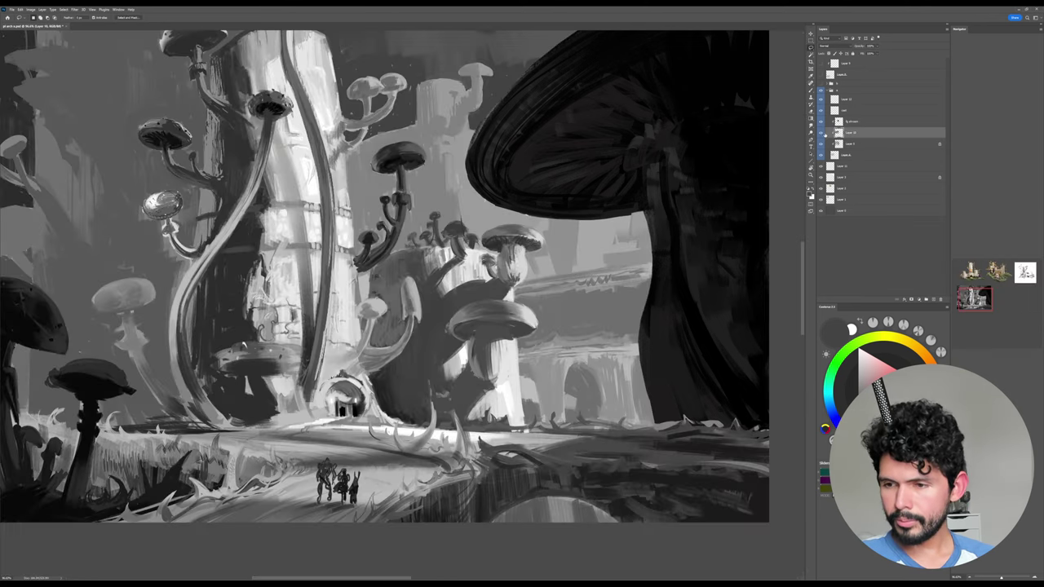
pyautogui.click(821, 132)
pyautogui.click(821, 133)
pyautogui.hotkey('ctrl', 'v')
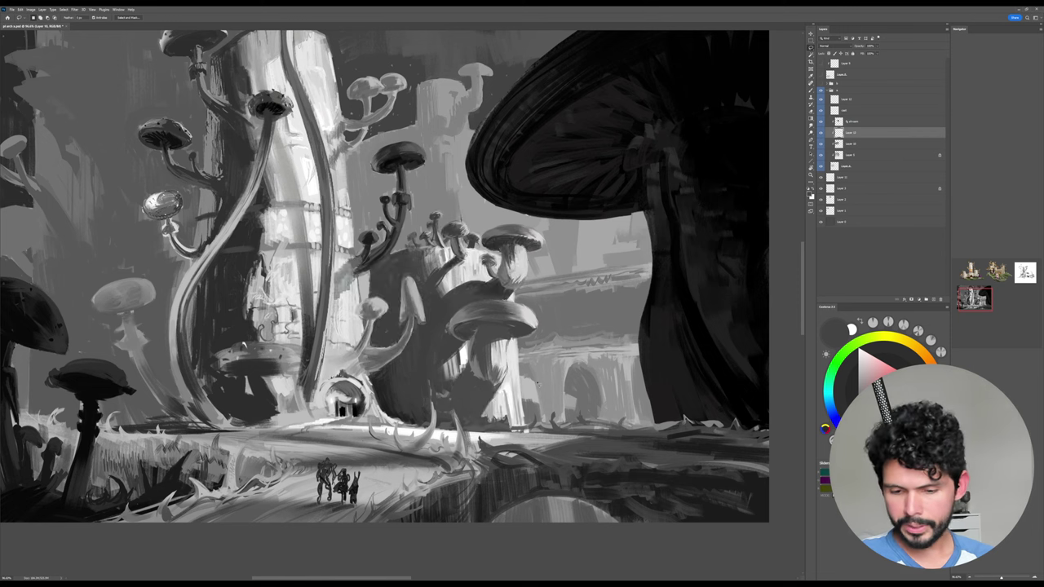
# Compare the pasted strokes and the path paint on and off, and merge the pasted layer down into the path paint layer.
pyautogui.click(821, 133)
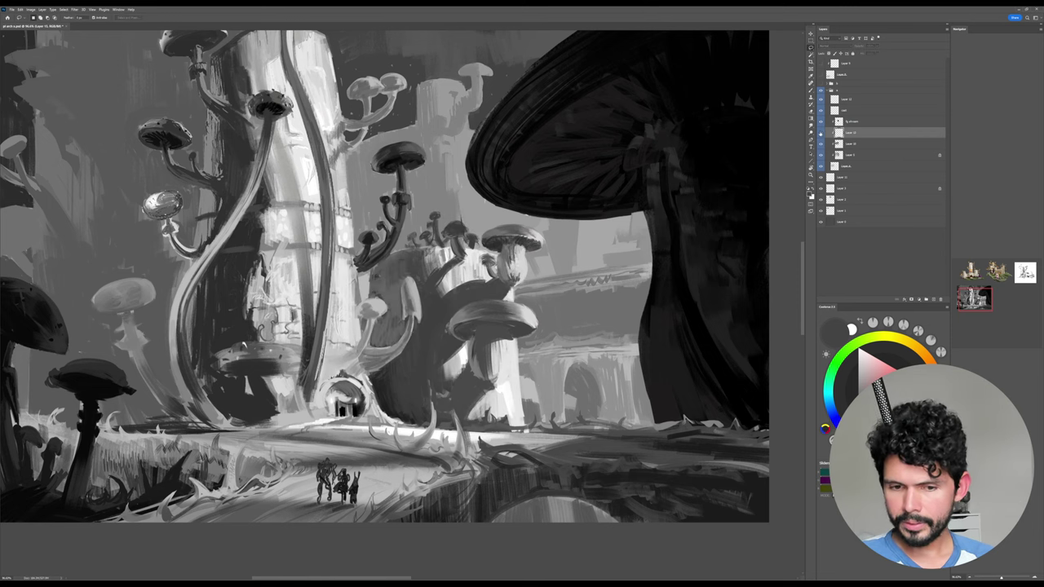
pyautogui.click(820, 133)
pyautogui.click(821, 144)
pyautogui.click(822, 143)
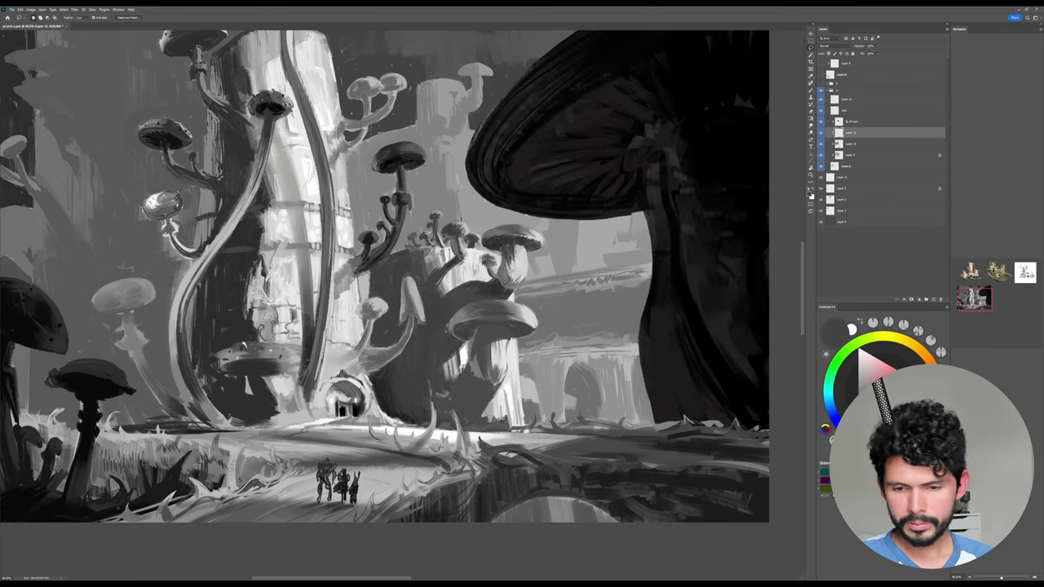
pyautogui.hotkey('ctrl', 'e')
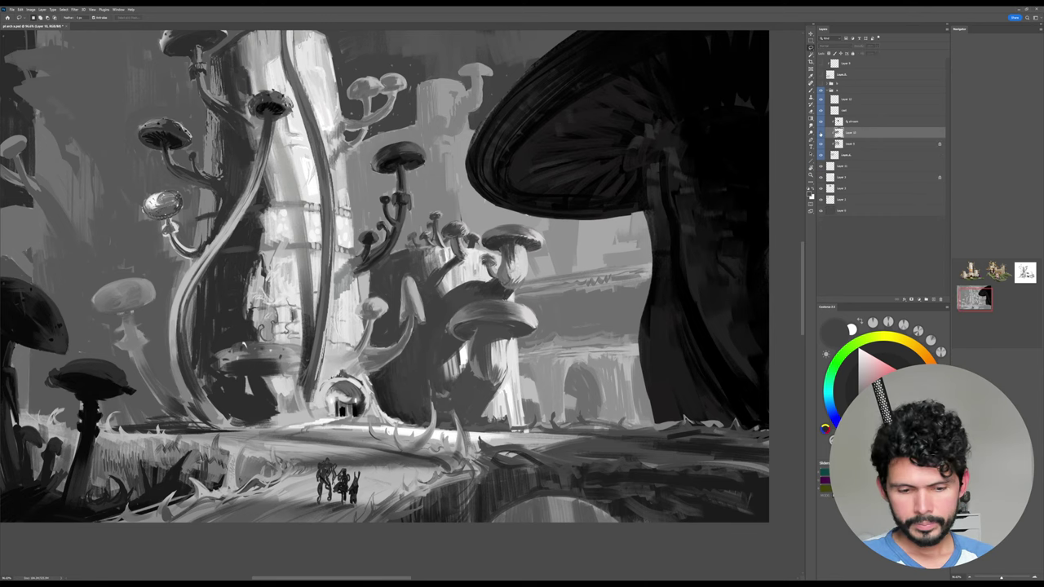
# Sample a light grey from the path beside the three figures with the Brush tool active.
pyautogui.moveTo(480, 389); pyautogui.dragTo(637, 240)
pyautogui.press('r')
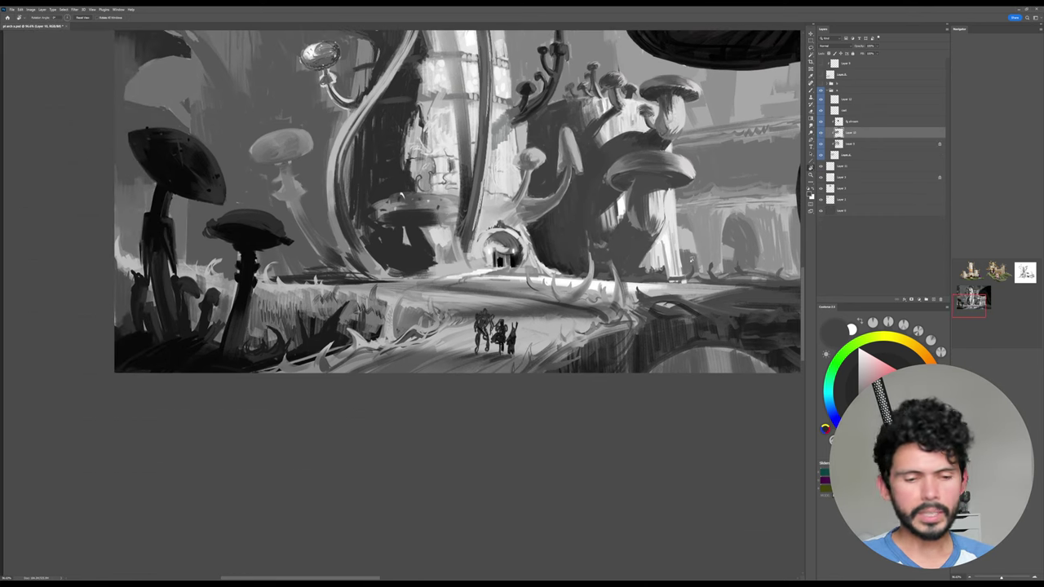
pyautogui.moveTo(645, 323); pyautogui.dragTo(681, 227)
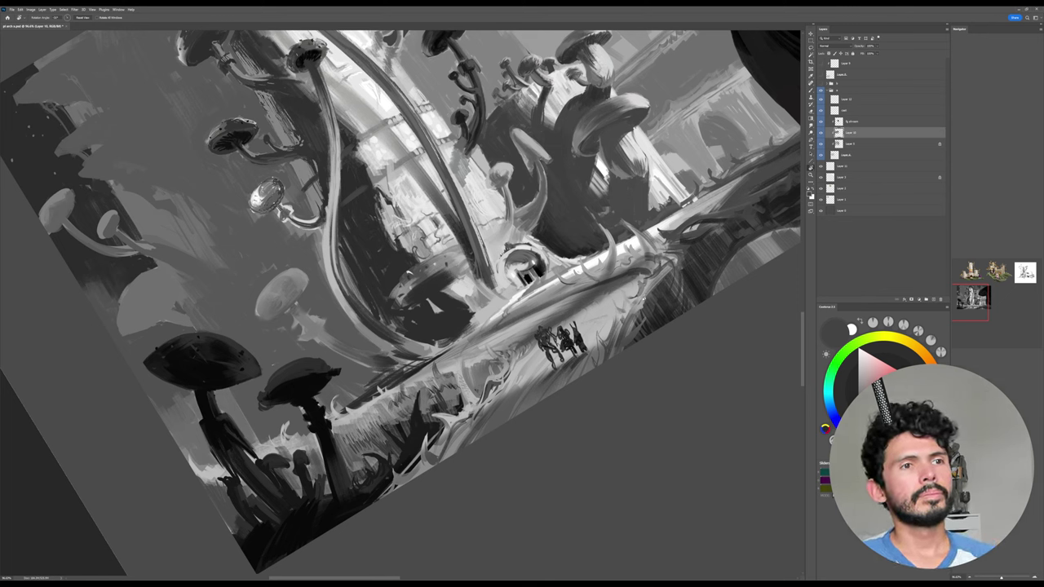
pyautogui.press('b')
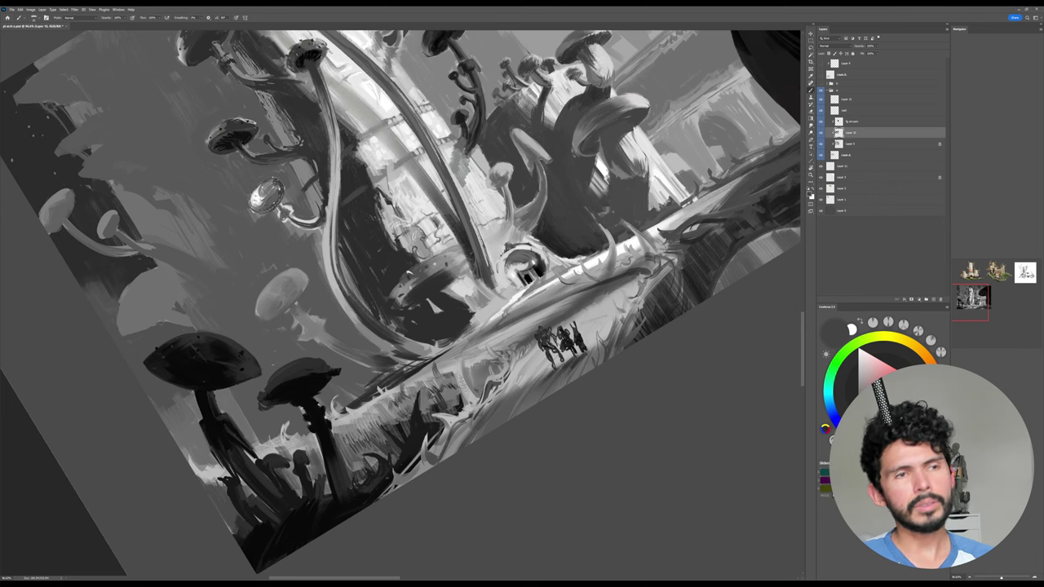
pyautogui.moveTo(657, 304); pyautogui.dragTo(685, 273)
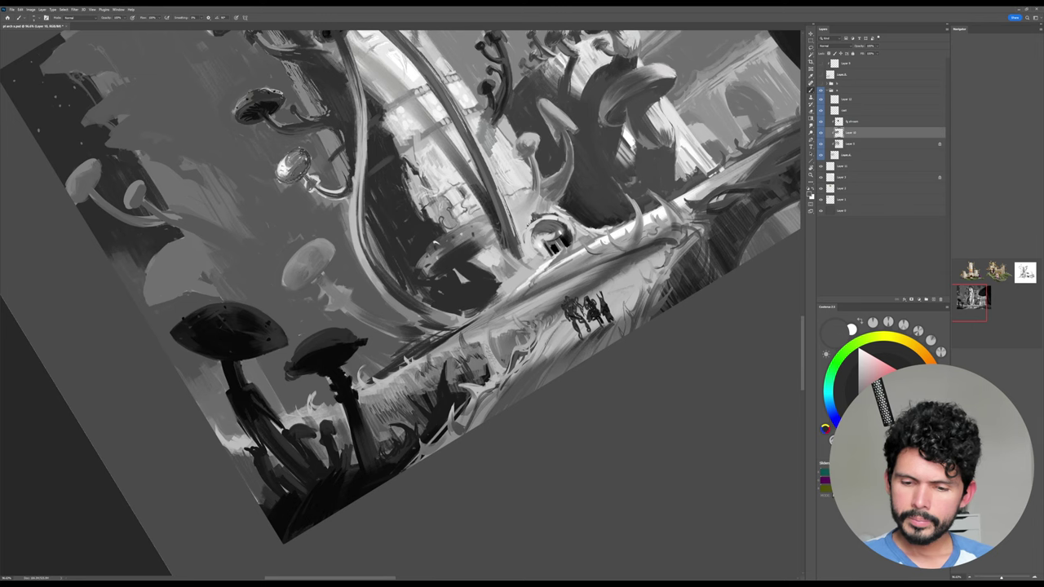
pyautogui.keyDown('alt'); pyautogui.click(548, 328); pyautogui.keyUp('alt')
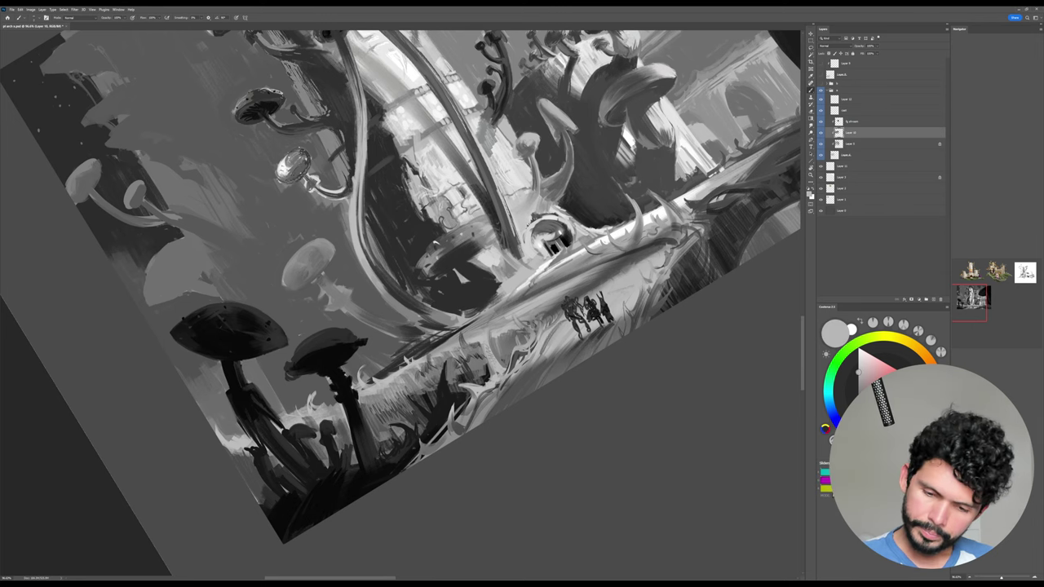
pyautogui.press('Escape')
pyautogui.moveTo(504, 390); pyautogui.dragTo(497, 368)
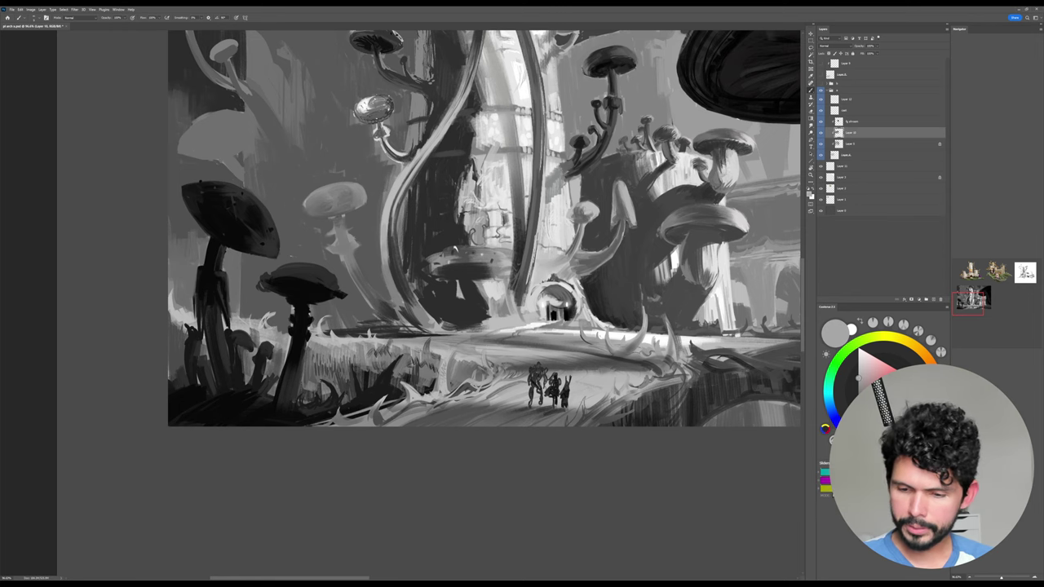
# Darken the tall curved thorn beside the path with a sampled dark grey, and add small dark thorns next to it.
pyautogui.press('r')
pyautogui.moveTo(563, 350); pyautogui.dragTo(569, 311)
pyautogui.press('z')
pyautogui.moveTo(514, 348); pyautogui.dragTo(563, 347)
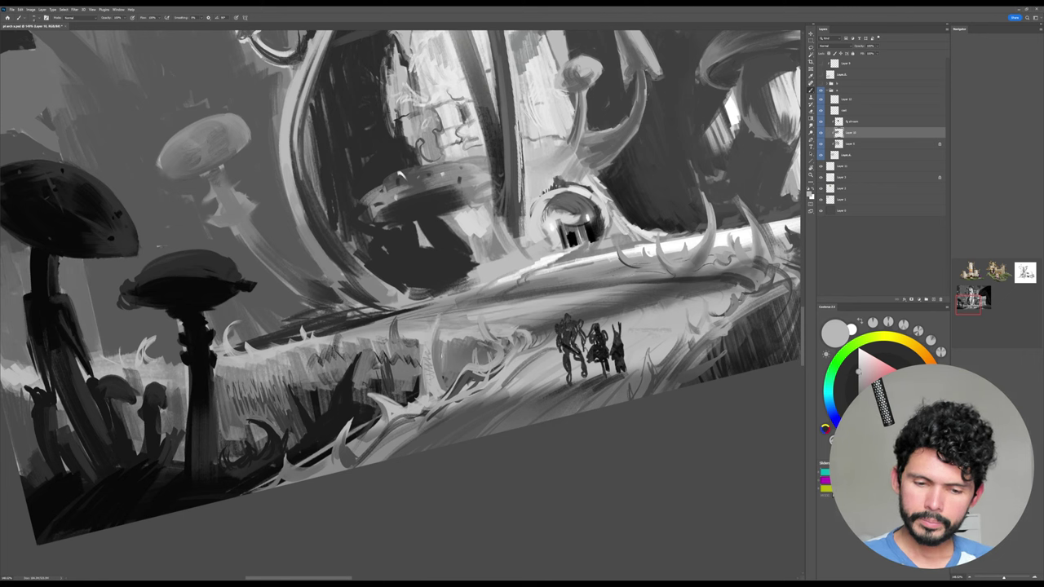
pyautogui.keyDown('alt'); pyautogui.click(346, 383); pyautogui.keyUp('alt')
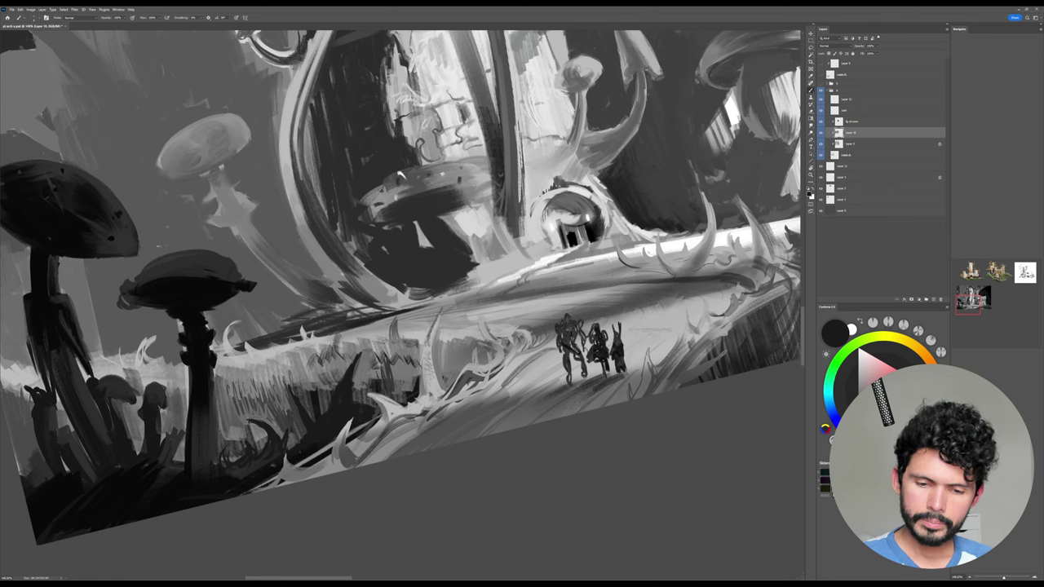
pyautogui.moveTo(441, 315); pyautogui.dragTo(425, 353)
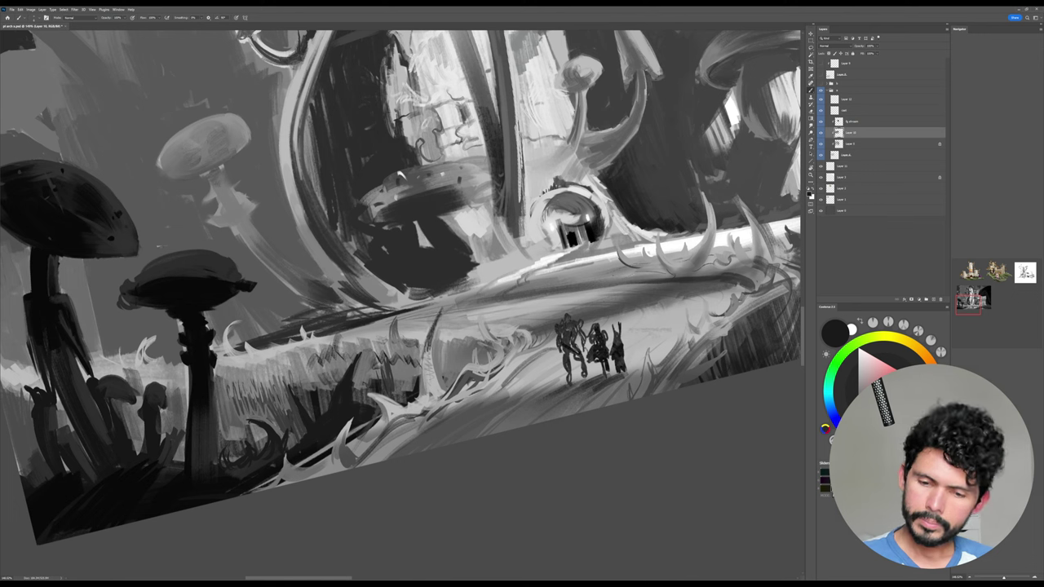
pyautogui.moveTo(480, 314); pyautogui.dragTo(500, 355)
pyautogui.moveTo(517, 313)
pyautogui.mouseDown()
pyautogui.moveTo(511, 332)
pyautogui.moveTo(464, 333)
pyautogui.mouseUp()
pyautogui.moveTo(456, 318); pyautogui.dragTo(467, 335)
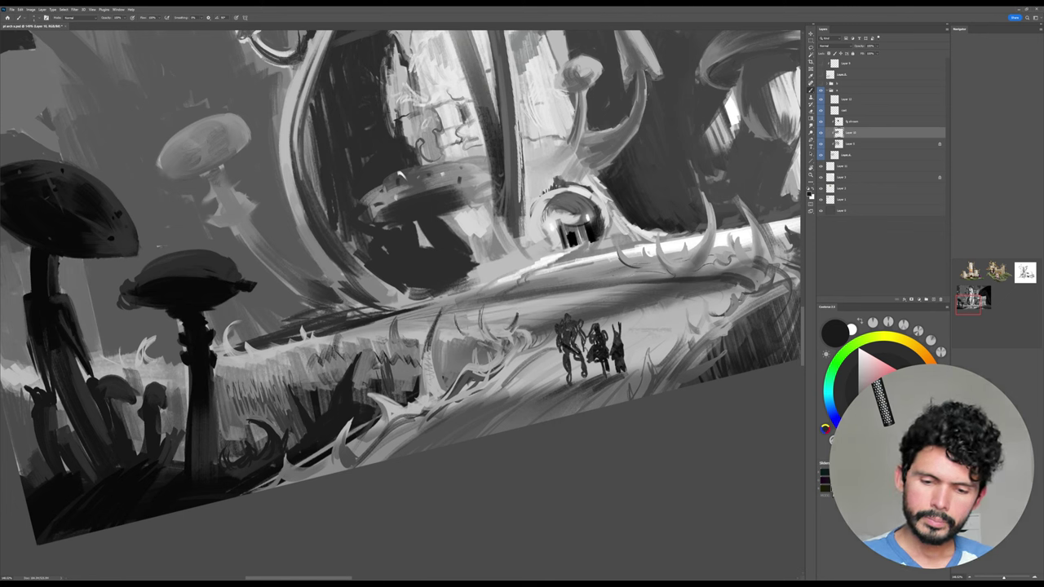
# Touch up the path edge around the new thorns with sampled light greys.
pyautogui.keyDown('alt'); pyautogui.click(473, 333); pyautogui.keyUp('alt')
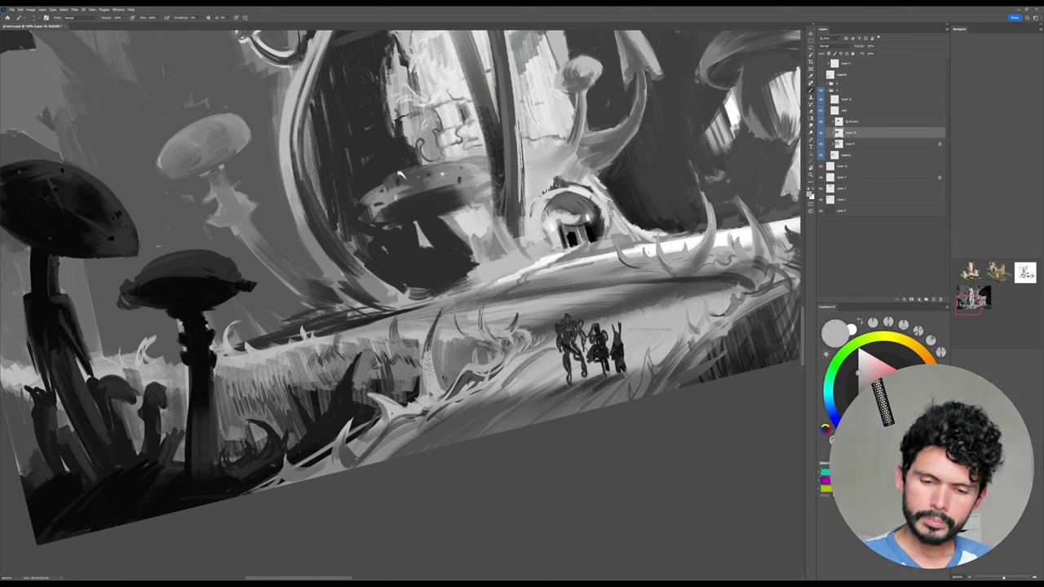
pyautogui.keyDown('alt'); pyautogui.click(459, 346); pyautogui.keyUp('alt')
pyautogui.moveTo(451, 328)
pyautogui.mouseDown()
pyautogui.moveTo(475, 329)
pyautogui.moveTo(407, 333)
pyautogui.mouseUp()
pyautogui.moveTo(431, 325)
pyautogui.mouseDown()
pyautogui.moveTo(369, 345)
pyautogui.moveTo(347, 375)
pyautogui.moveTo(548, 274)
pyautogui.moveTo(516, 248)
pyautogui.mouseUp()
# Sample mid greys from the path and paint a row of small thorns along its far edge toward the foreground mushrooms.
pyautogui.press('r')
pyautogui.press('b')
pyautogui.keyDown('alt'); pyautogui.click(455, 323); pyautogui.keyUp('alt')
pyautogui.keyDown('alt'); pyautogui.click(522, 271); pyautogui.keyUp('alt')
pyautogui.keyDown('alt'); pyautogui.click(518, 254); pyautogui.keyUp('alt')
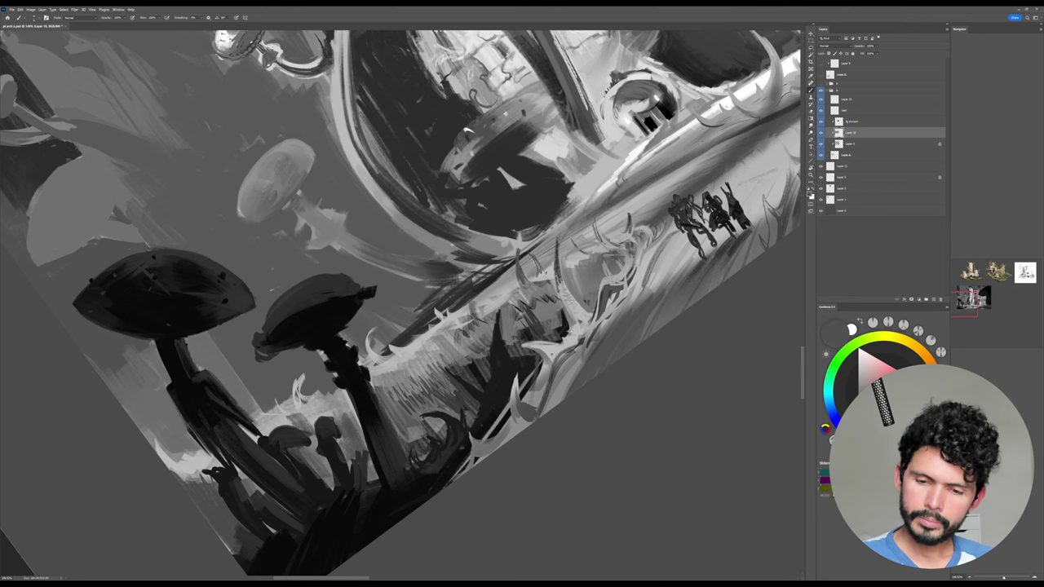
pyautogui.keyDown('alt'); pyautogui.click(538, 264); pyautogui.keyUp('alt')
pyautogui.keyDown('alt'); pyautogui.click(534, 256); pyautogui.keyUp('alt')
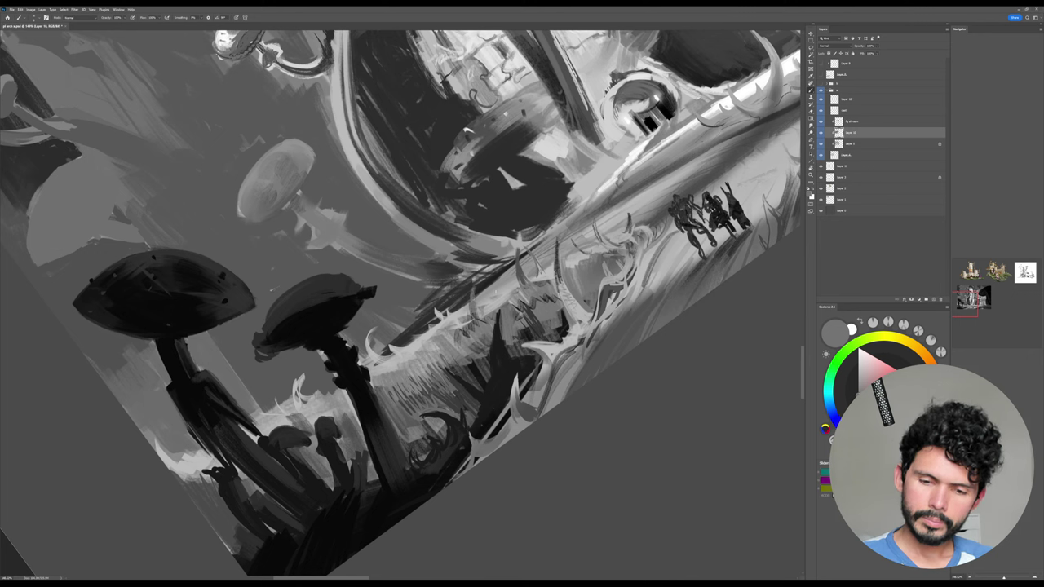
pyautogui.moveTo(492, 299); pyautogui.dragTo(490, 279)
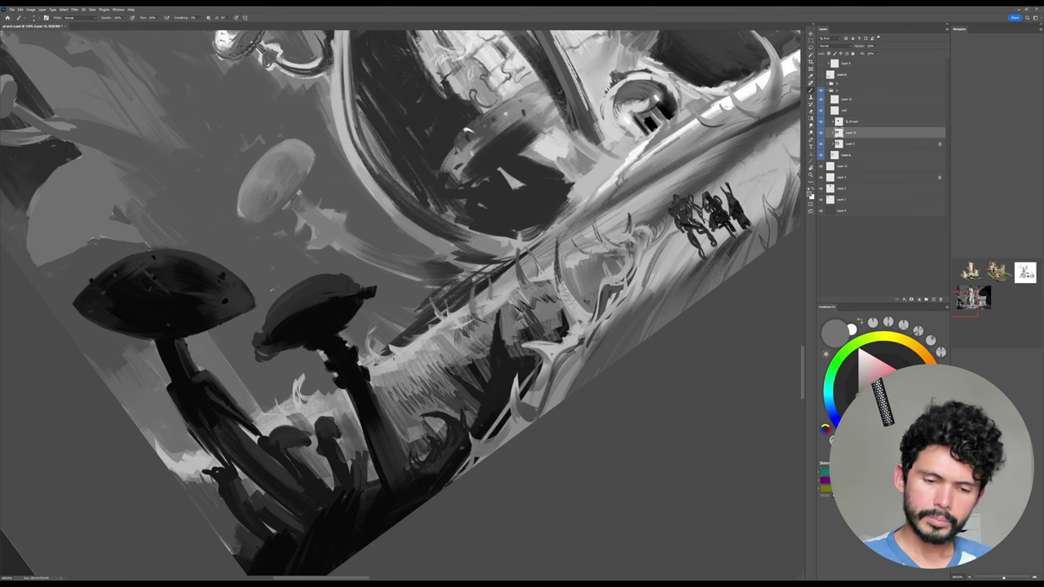
# Darken the small curved thorn beside the smaller foreground mushroom, and brush sampled light greys over the adjoining path edge.
pyautogui.press('d')
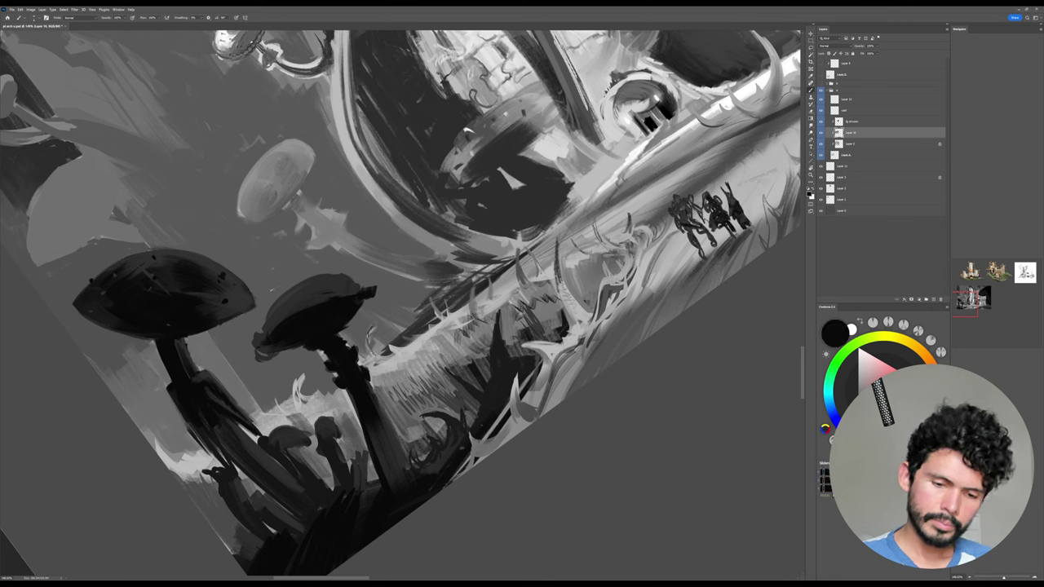
pyautogui.moveTo(388, 352)
pyautogui.mouseDown()
pyautogui.moveTo(422, 338)
pyautogui.moveTo(413, 354)
pyautogui.moveTo(460, 323)
pyautogui.moveTo(420, 344)
pyautogui.mouseUp()
pyautogui.keyDown('alt'); pyautogui.click(419, 339); pyautogui.keyUp('alt')
pyautogui.keyDown('alt'); pyautogui.click(409, 350); pyautogui.keyUp('alt')
pyautogui.keyDown('alt'); pyautogui.click(432, 339); pyautogui.keyUp('alt')
pyautogui.keyDown('alt'); pyautogui.click(418, 338); pyautogui.keyUp('alt')
pyautogui.moveTo(398, 363)
pyautogui.mouseDown()
pyautogui.moveTo(437, 345)
pyautogui.moveTo(408, 357)
pyautogui.moveTo(455, 306)
pyautogui.mouseUp()
# Refine the grassy ledge beside the smaller foreground mushroom with sampled dark and mid greys.
pyautogui.keyDown('alt'); pyautogui.click(445, 326); pyautogui.keyUp('alt')
pyautogui.keyDown('alt'); pyautogui.click(426, 320); pyautogui.keyUp('alt')
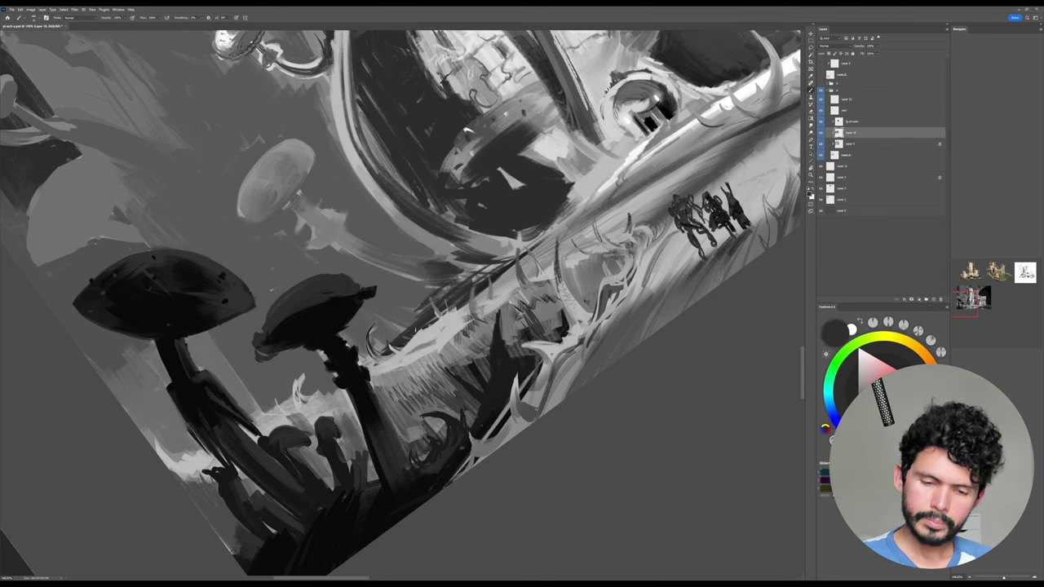
pyautogui.moveTo(411, 343); pyautogui.dragTo(443, 313)
pyautogui.keyDown('alt'); pyautogui.click(449, 349); pyautogui.keyUp('alt')
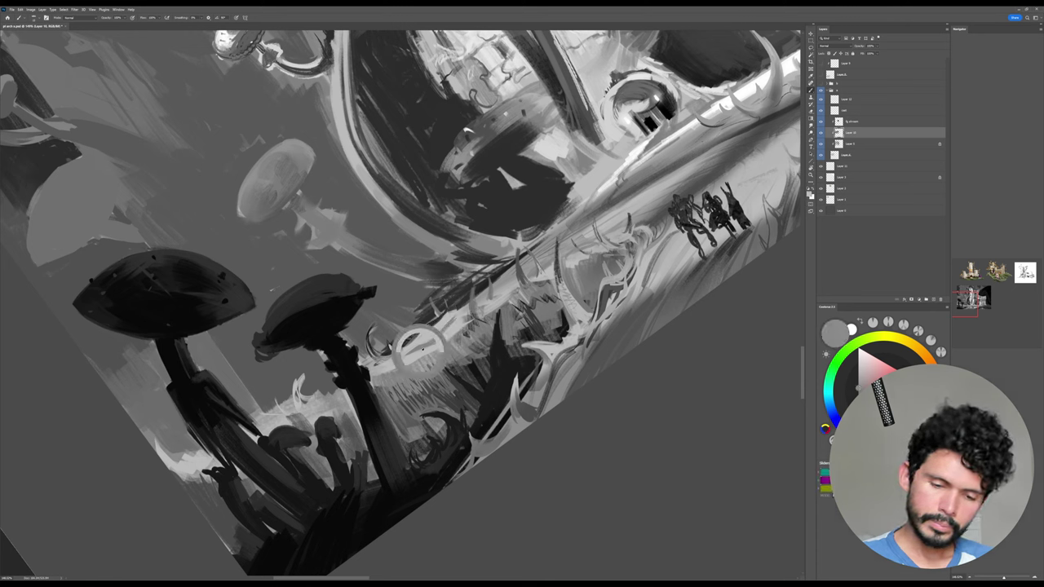
pyautogui.keyDown('alt'); pyautogui.click(420, 352); pyautogui.keyUp('alt')
pyautogui.keyDown('alt'); pyautogui.click(455, 378); pyautogui.keyUp('alt')
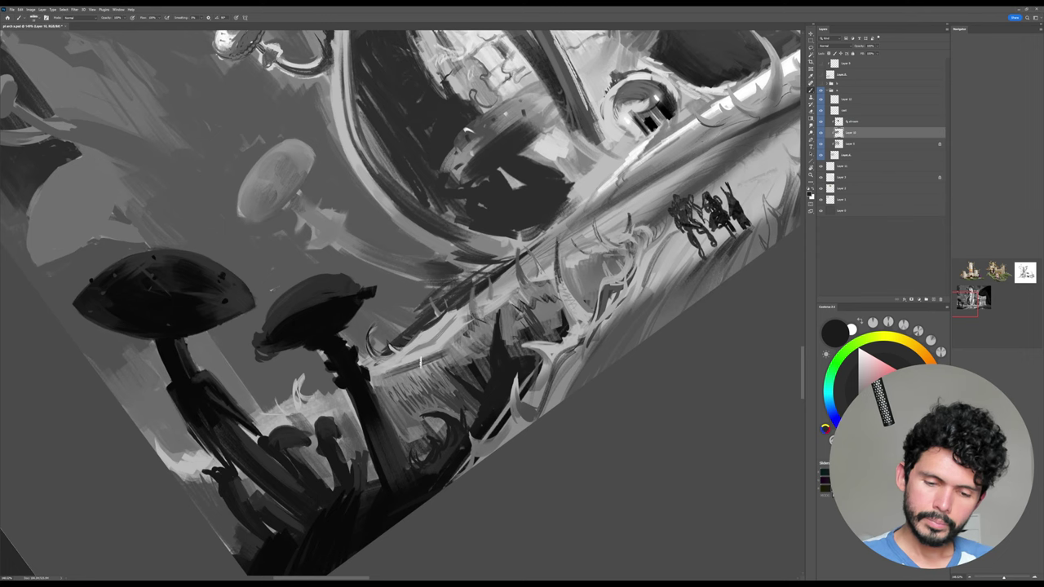
pyautogui.keyDown('alt'); pyautogui.click(460, 349); pyautogui.keyUp('alt')
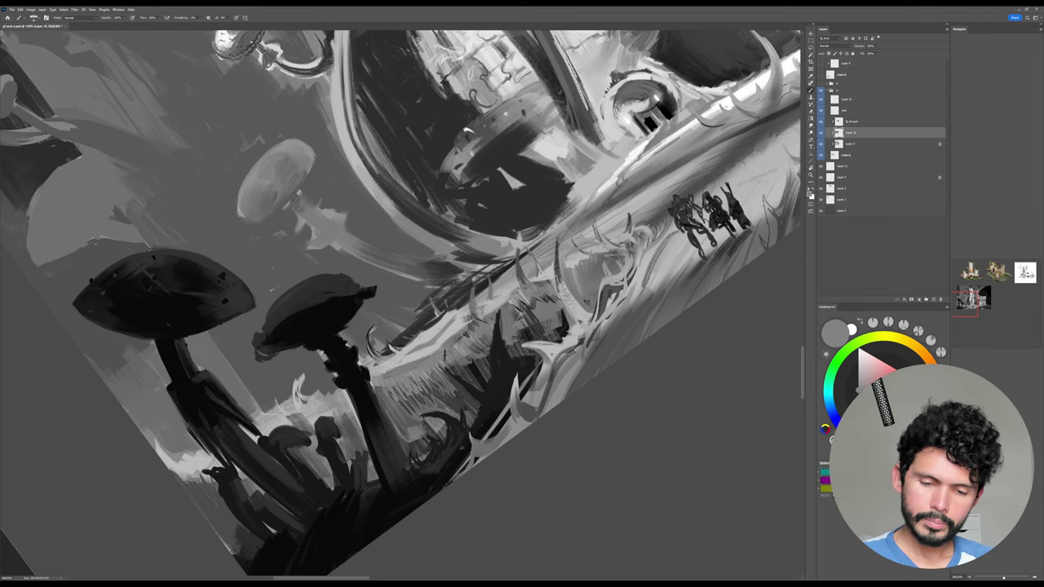
# Brush light grey onto the path between the thorns and the three figures.
pyautogui.press('Escape')
pyautogui.moveTo(491, 317); pyautogui.dragTo(301, 293)
pyautogui.press('r')
pyautogui.moveTo(472, 338); pyautogui.dragTo(480, 292)
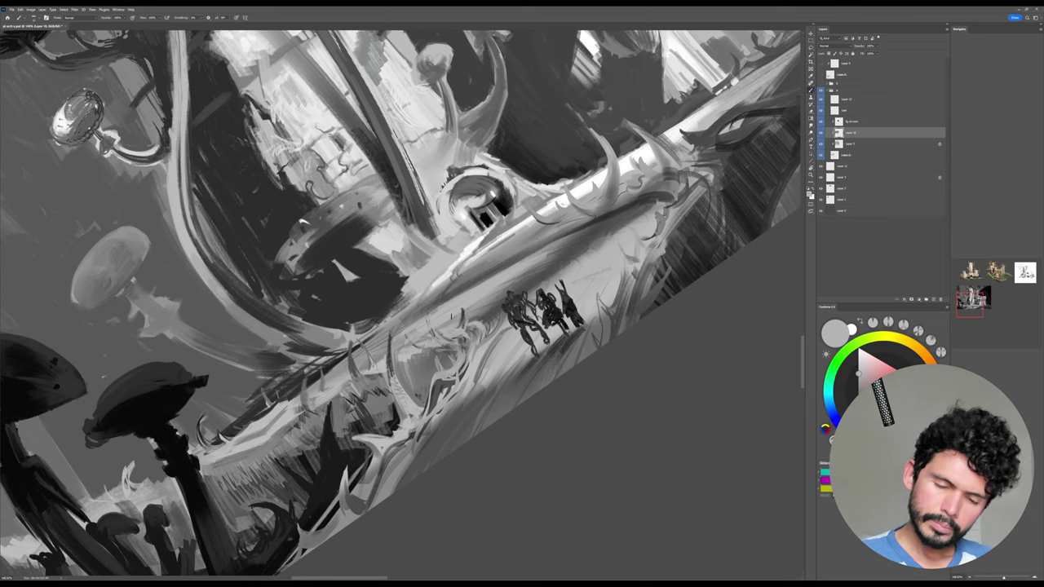
pyautogui.moveTo(451, 316); pyautogui.dragTo(490, 301)
# Shade the path from behind the figures down to the thorns with a sampled darker grey, and sample a light grey from it.
pyautogui.keyDown('alt'); pyautogui.click(537, 267); pyautogui.keyUp('alt')
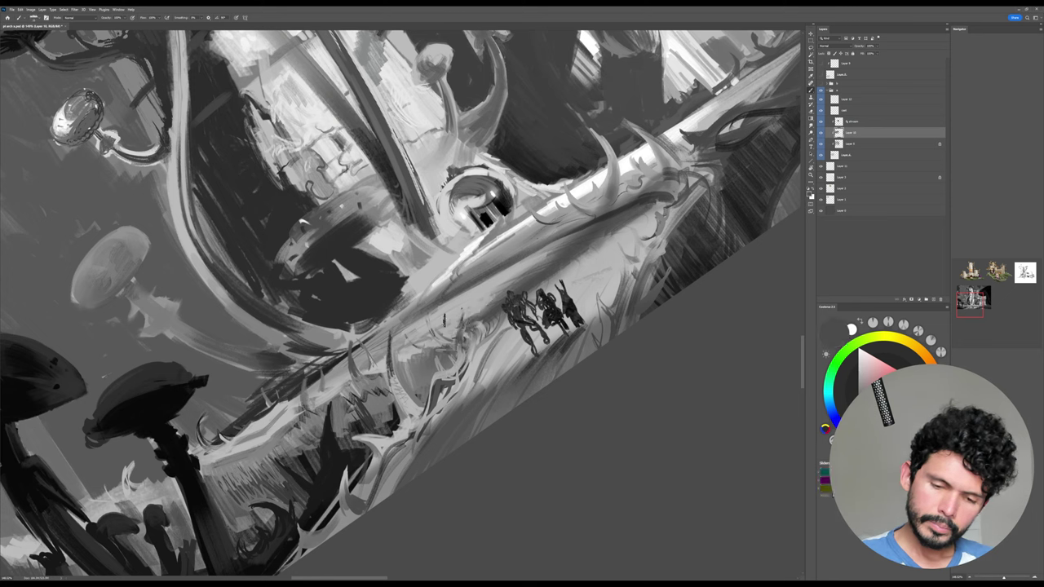
pyautogui.moveTo(512, 269); pyautogui.dragTo(578, 231)
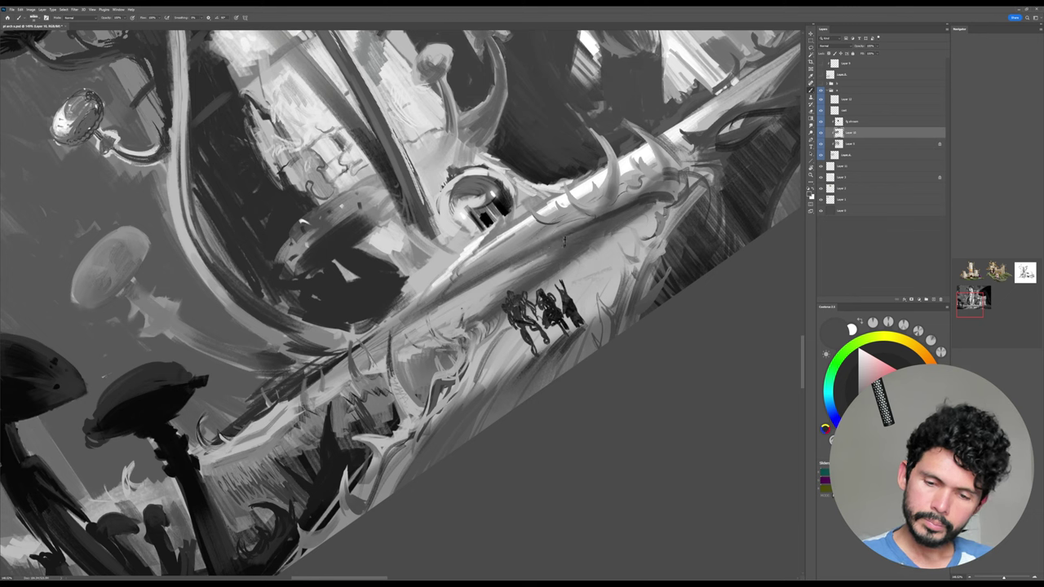
pyautogui.moveTo(399, 343); pyautogui.dragTo(475, 291)
pyautogui.moveTo(373, 364)
pyautogui.mouseDown()
pyautogui.moveTo(463, 292)
pyautogui.moveTo(349, 375)
pyautogui.mouseUp()
pyautogui.moveTo(407, 330)
pyautogui.mouseDown()
pyautogui.moveTo(341, 379)
pyautogui.moveTo(422, 299)
pyautogui.mouseUp()
pyautogui.keyDown('alt'); pyautogui.click(481, 297); pyautogui.keyUp('alt')
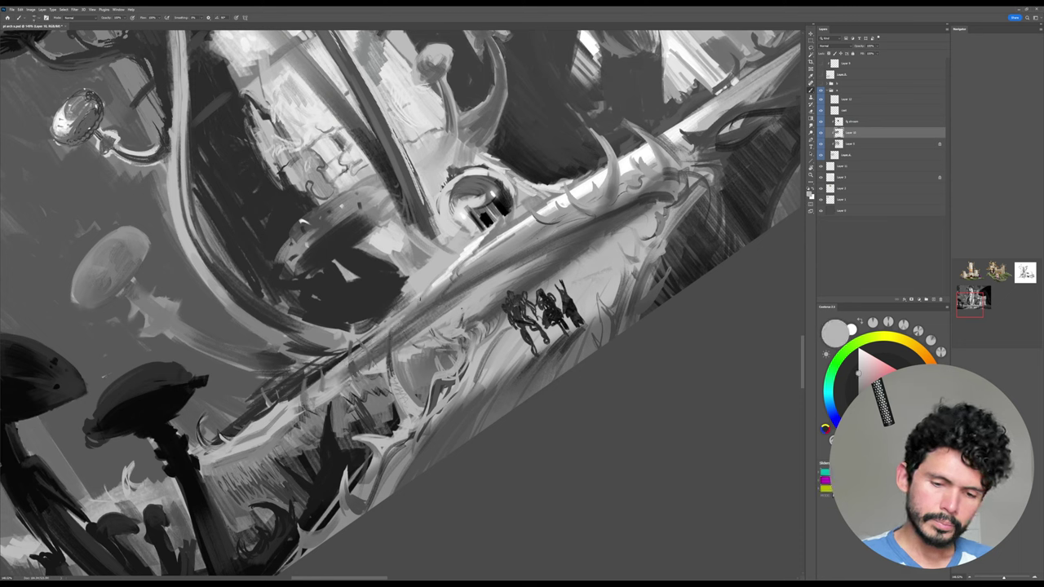
# Touch up the far edge of the path with light grey, sample a darker grey, and save the document.
pyautogui.moveTo(351, 359); pyautogui.dragTo(372, 344)
pyautogui.keyDown('alt'); pyautogui.click(418, 319); pyautogui.keyUp('alt')
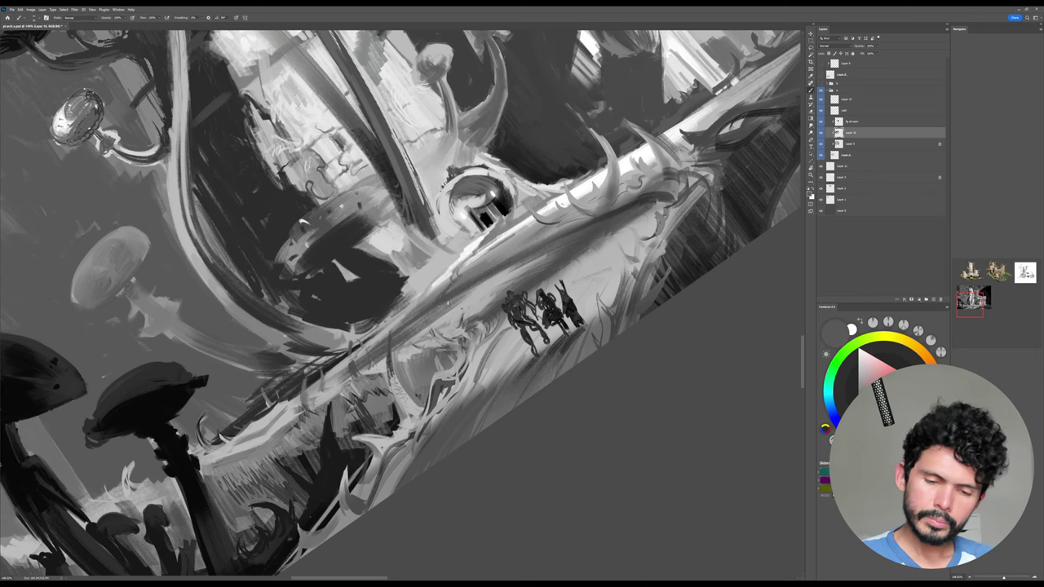
pyautogui.press('Escape')
pyautogui.press('z')
pyautogui.moveTo(702, 300); pyautogui.dragTo(612, 303)
pyautogui.moveTo(783, 236); pyautogui.dragTo(718, 266)
pyautogui.hotkey('ctrl', 's')
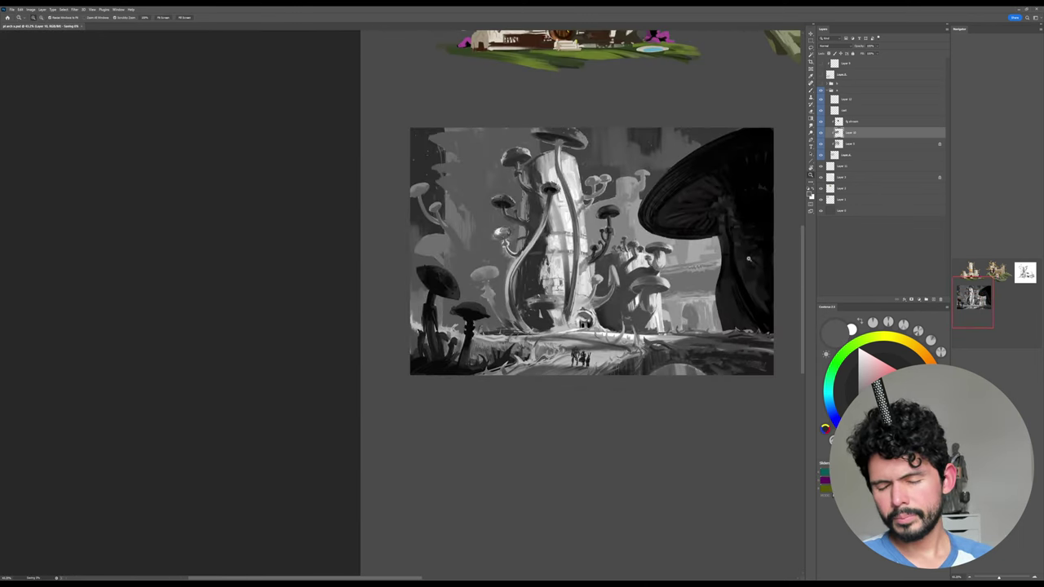
pyautogui.moveTo(711, 334); pyautogui.dragTo(653, 339)
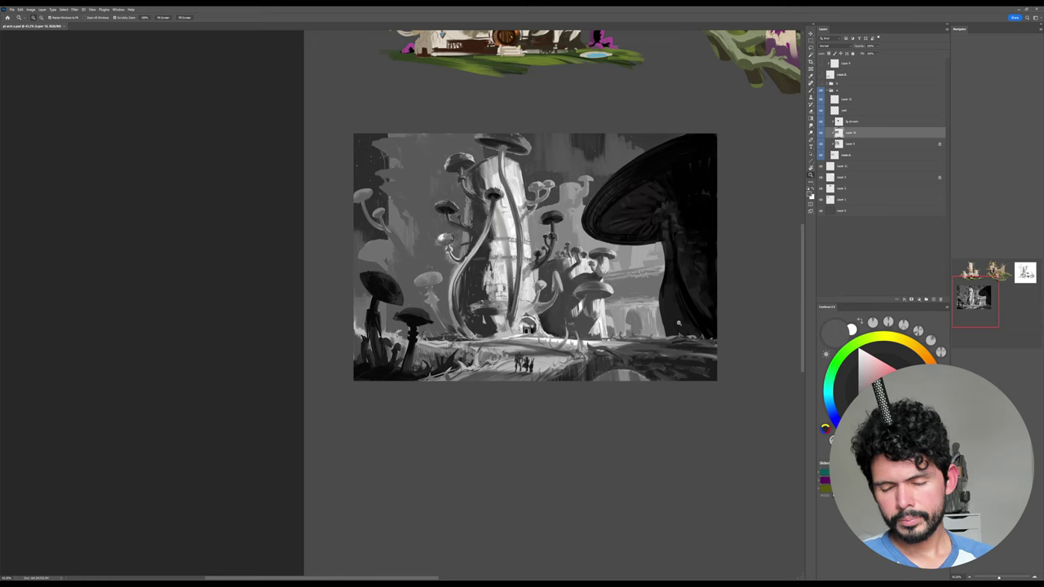
# Sample near-black from the three figures, reset to default black, and start drawing crack lines on the path beside the thorns.
pyautogui.moveTo(515, 379); pyautogui.dragTo(603, 379)
pyautogui.press('r')
pyautogui.moveTo(669, 294); pyautogui.dragTo(634, 170)
pyautogui.press('b')
pyautogui.keyDown('alt'); pyautogui.click(525, 321); pyautogui.keyUp('alt')
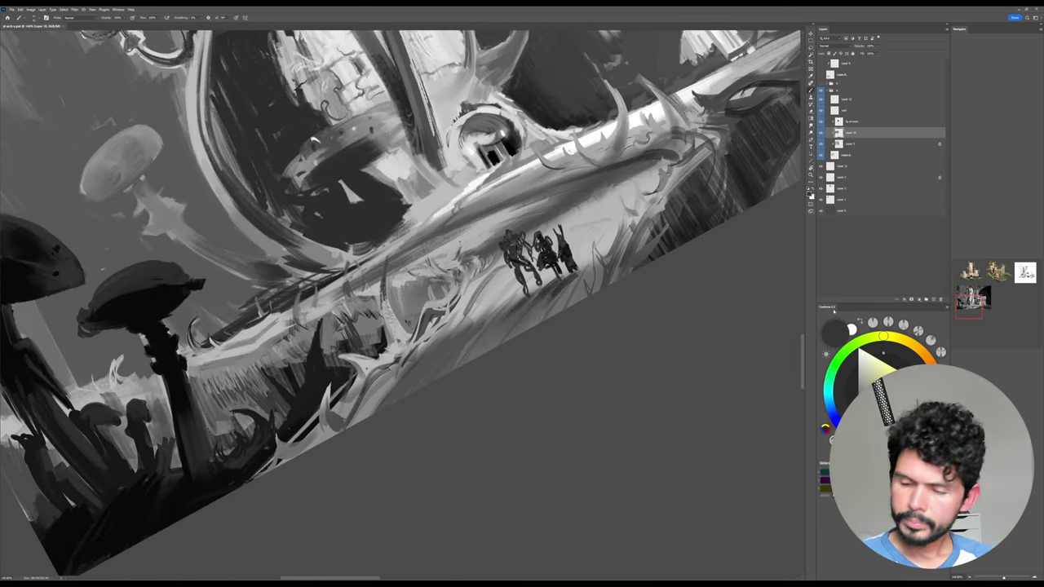
pyautogui.moveTo(523, 367); pyautogui.dragTo(535, 350)
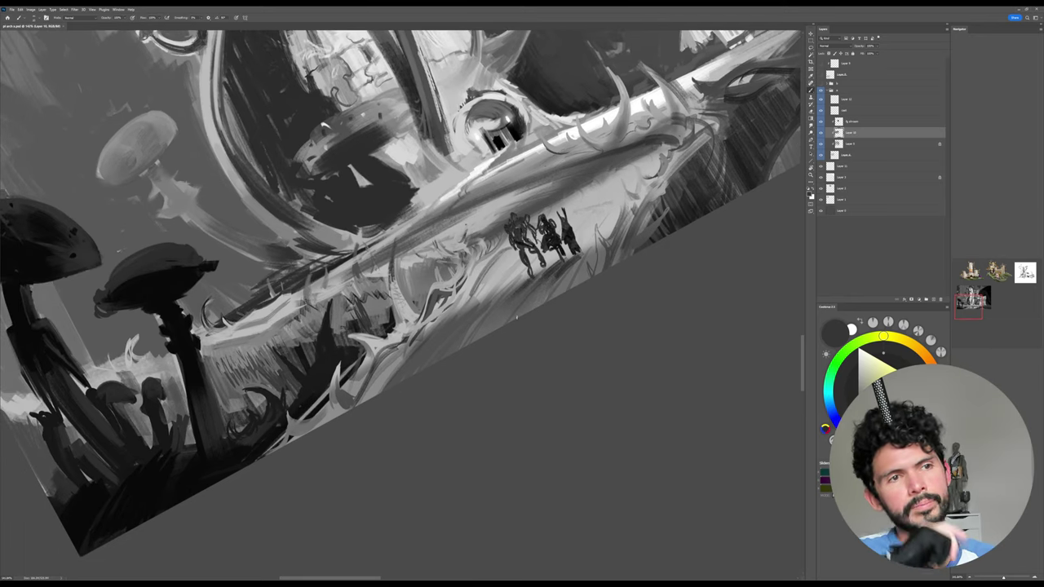
pyautogui.moveTo(526, 341); pyautogui.dragTo(547, 318)
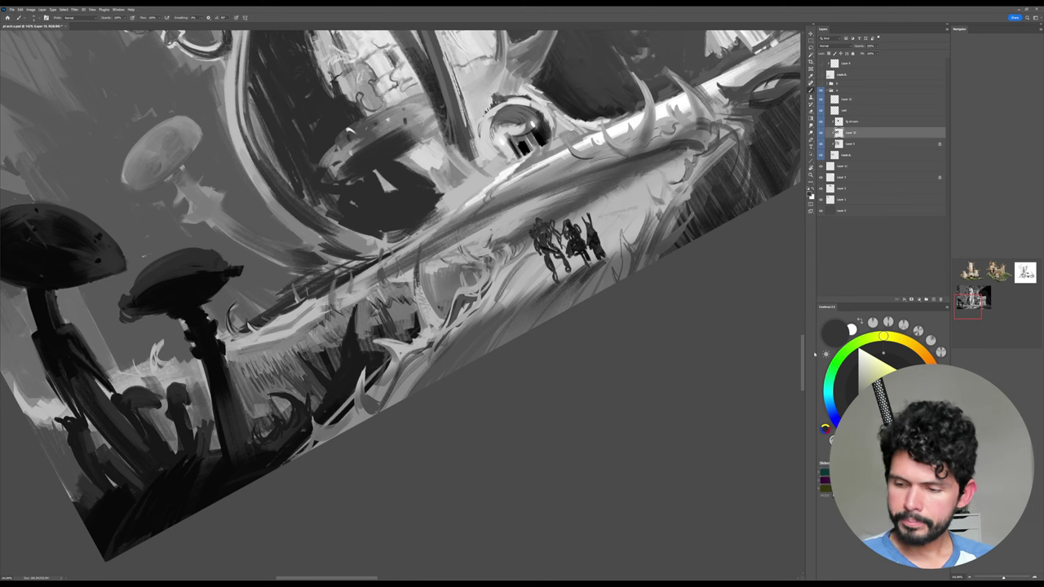
pyautogui.press('d')
pyautogui.moveTo(465, 333); pyautogui.dragTo(425, 381)
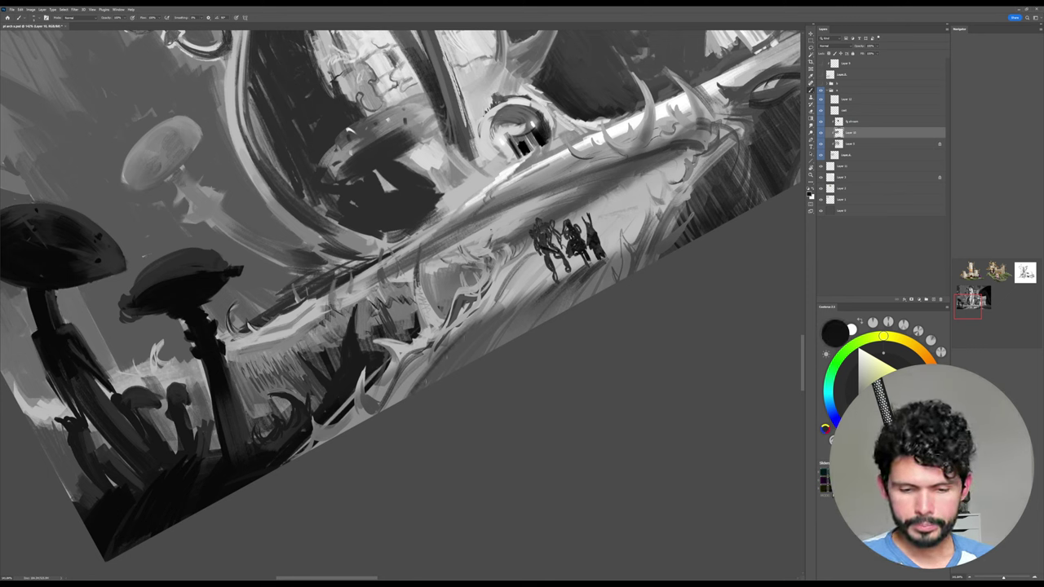
# Extend the thin black cracks across the path between the thorns and the three figures' feet.
pyautogui.moveTo(490, 354); pyautogui.dragTo(499, 339)
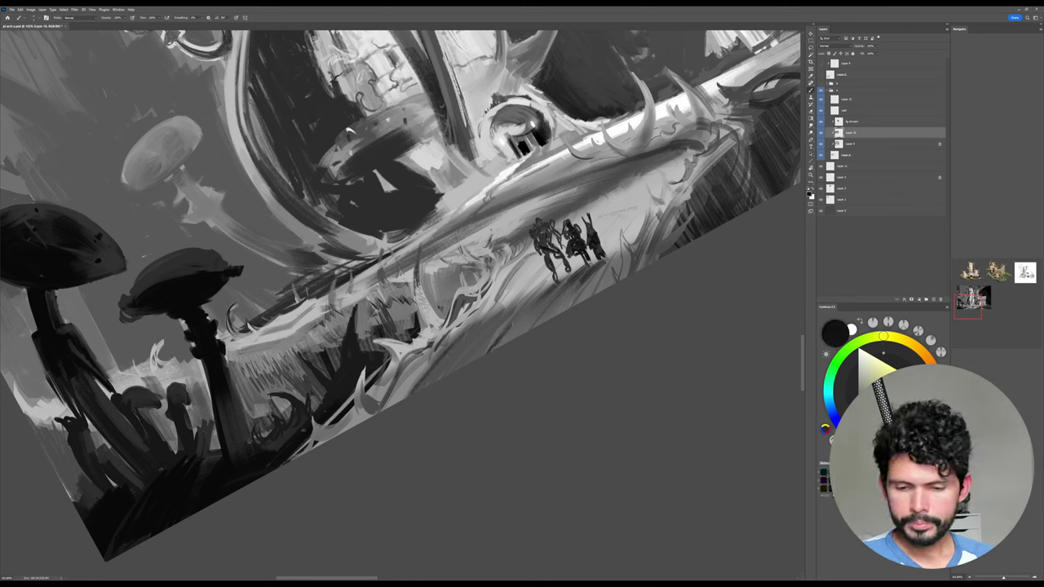
pyautogui.moveTo(496, 335); pyautogui.dragTo(522, 282)
pyautogui.moveTo(591, 297); pyautogui.dragTo(611, 262)
pyautogui.moveTo(508, 329); pyautogui.dragTo(522, 316)
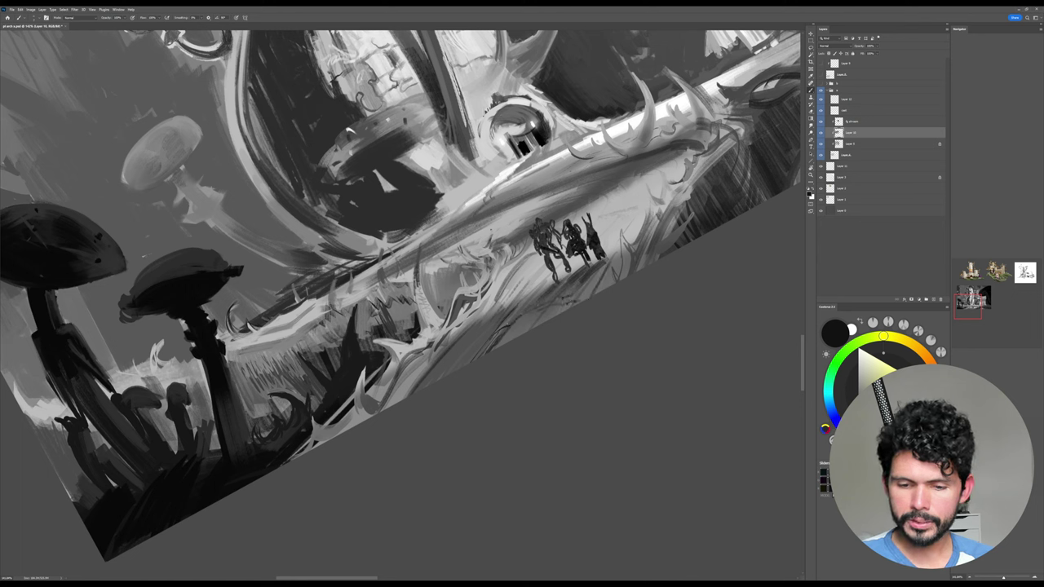
pyautogui.moveTo(487, 342); pyautogui.dragTo(435, 381)
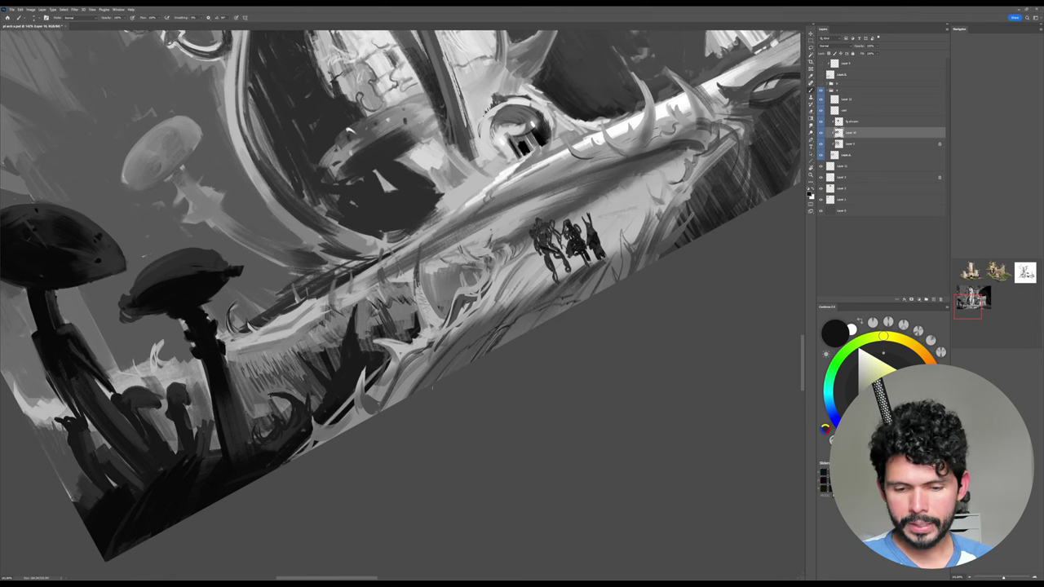
pyautogui.moveTo(506, 318); pyautogui.dragTo(499, 325)
pyautogui.moveTo(533, 281); pyautogui.dragTo(510, 311)
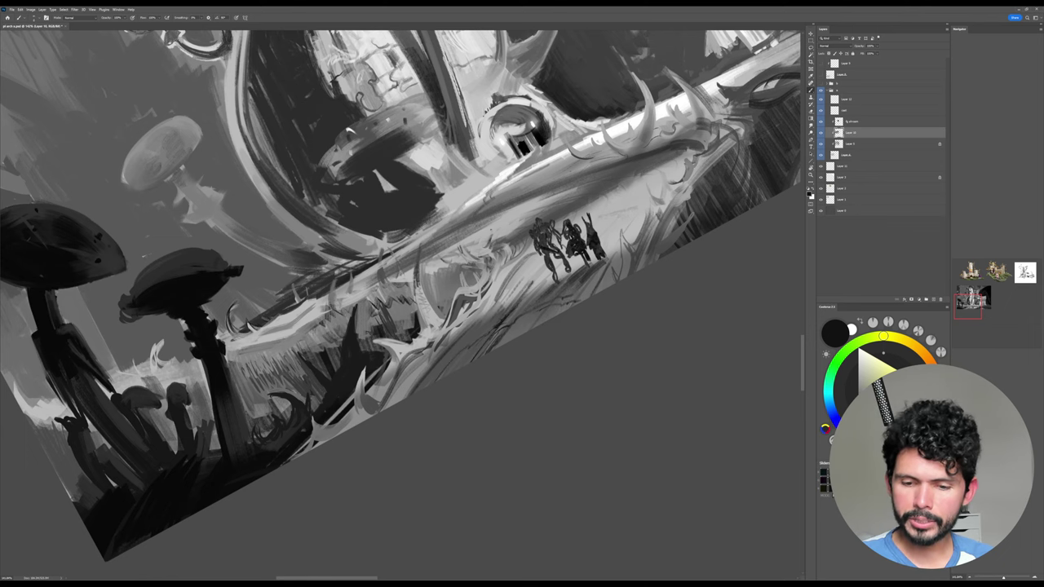
# Add dark cracks along the path's near edge below the figures and dark contour lines at its far bend.
pyautogui.press('Escape')
pyautogui.moveTo(538, 376); pyautogui.dragTo(566, 357)
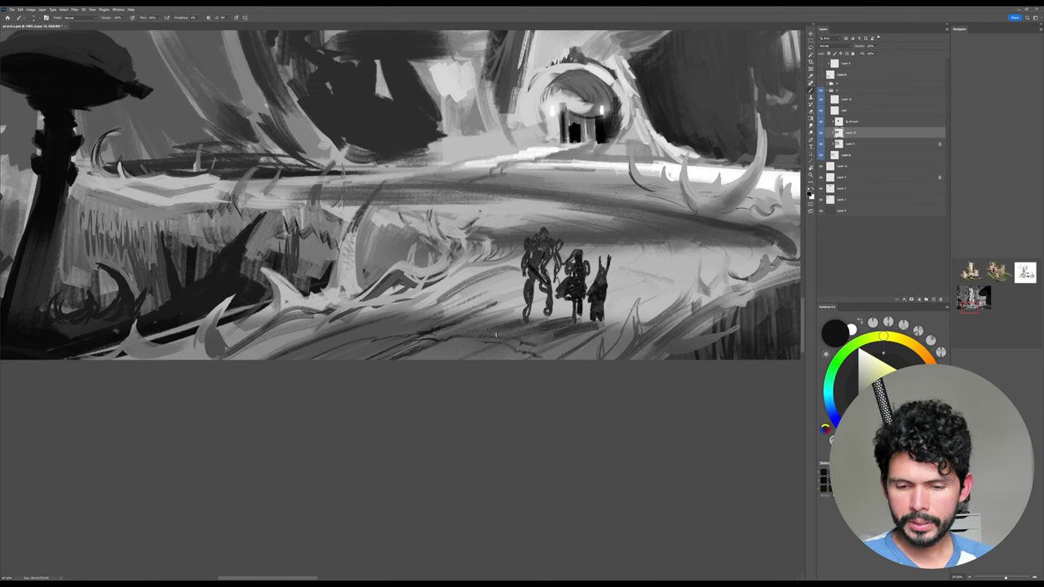
pyautogui.moveTo(498, 338)
pyautogui.mouseDown()
pyautogui.moveTo(451, 366)
pyautogui.moveTo(518, 340)
pyautogui.moveTo(507, 338)
pyautogui.moveTo(554, 350)
pyautogui.moveTo(536, 347)
pyautogui.moveTo(547, 349)
pyautogui.moveTo(538, 357)
pyautogui.moveTo(558, 345)
pyautogui.moveTo(538, 325)
pyautogui.mouseUp()
pyautogui.moveTo(728, 287); pyautogui.dragTo(720, 309)
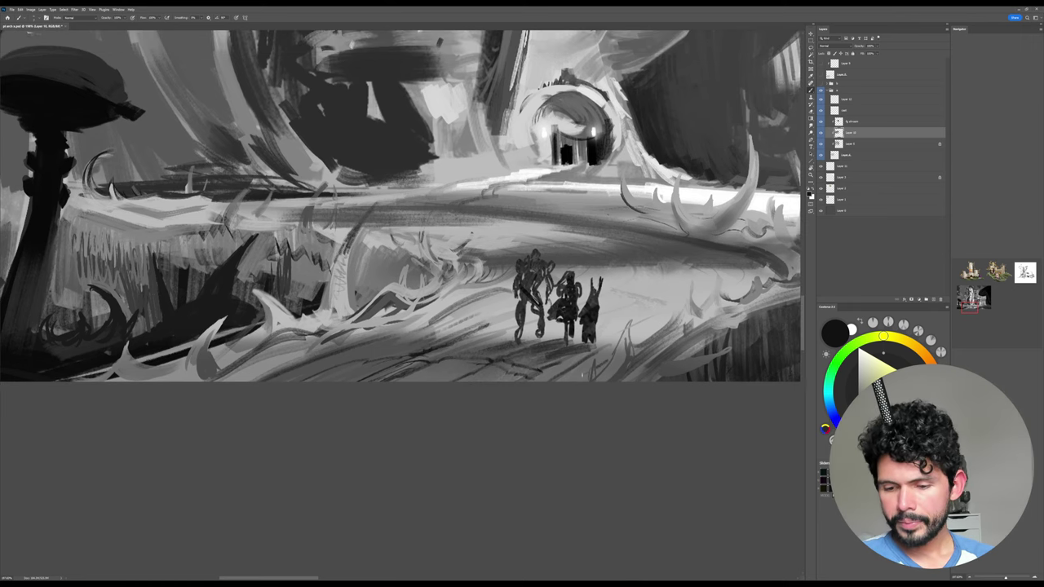
pyautogui.moveTo(645, 330); pyautogui.dragTo(660, 315)
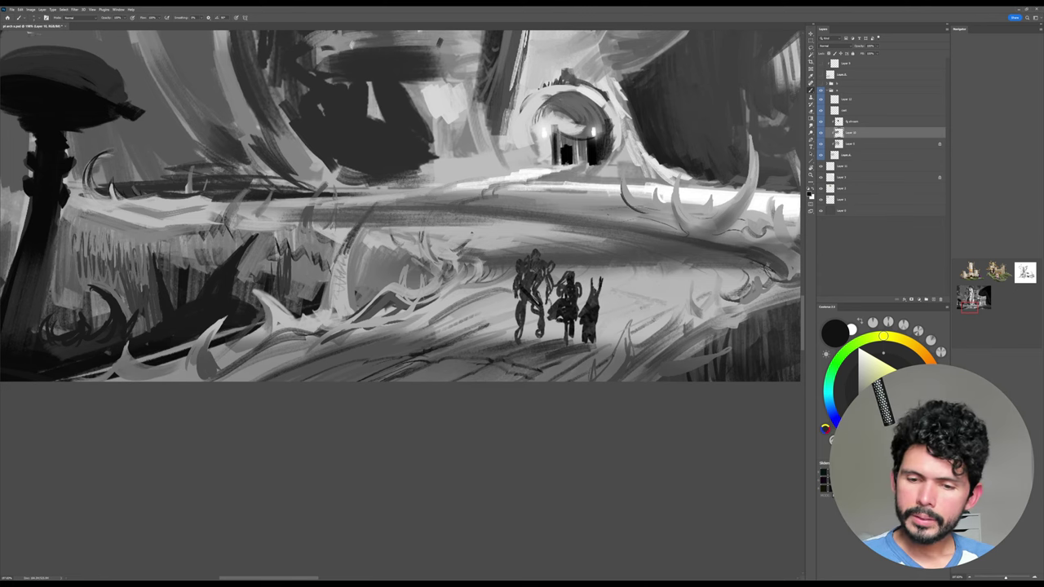
# Refine the thorns and ledge edge between the dark spike and the figures with sampled light and dark greys.
pyautogui.press('r')
pyautogui.moveTo(383, 32); pyautogui.dragTo(298, 36)
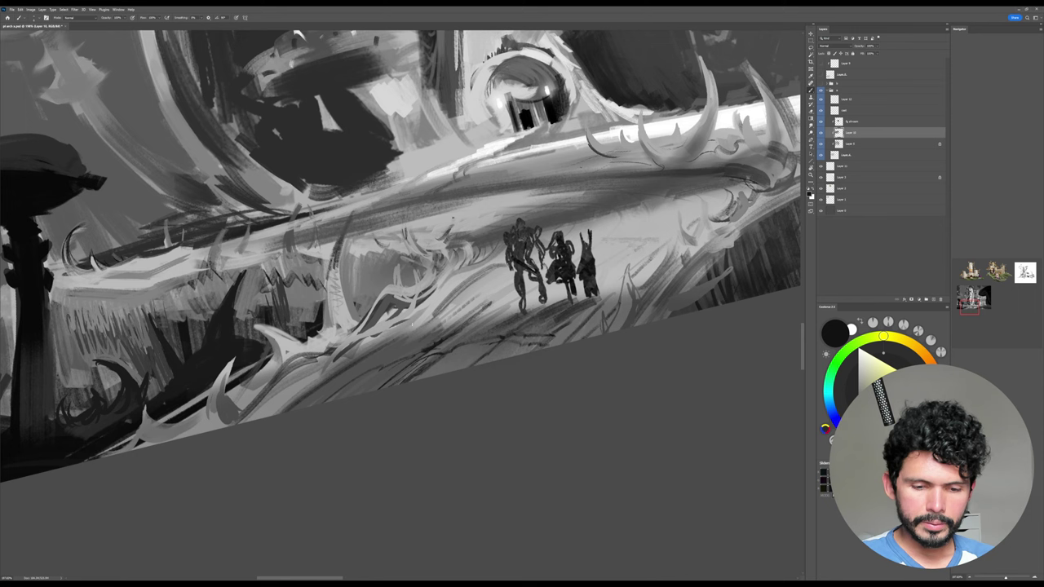
pyautogui.keyDown('alt'); pyautogui.click(436, 295); pyautogui.keyUp('alt')
pyautogui.moveTo(378, 324)
pyautogui.mouseDown()
pyautogui.moveTo(359, 333)
pyautogui.moveTo(420, 305)
pyautogui.moveTo(387, 294)
pyautogui.moveTo(431, 279)
pyautogui.moveTo(354, 331)
pyautogui.moveTo(468, 278)
pyautogui.mouseUp()
pyautogui.keyDown('alt'); pyautogui.click(398, 301); pyautogui.keyUp('alt')
pyautogui.keyDown('alt'); pyautogui.click(383, 293); pyautogui.keyUp('alt')
pyautogui.keyDown('alt'); pyautogui.click(314, 259); pyautogui.keyUp('alt')
pyautogui.moveTo(319, 282); pyautogui.dragTo(342, 302)
pyautogui.moveTo(326, 287); pyautogui.dragTo(354, 303)
pyautogui.keyDown('alt'); pyautogui.click(351, 311); pyautogui.keyUp('alt')
pyautogui.moveTo(559, 269); pyautogui.dragTo(570, 266)
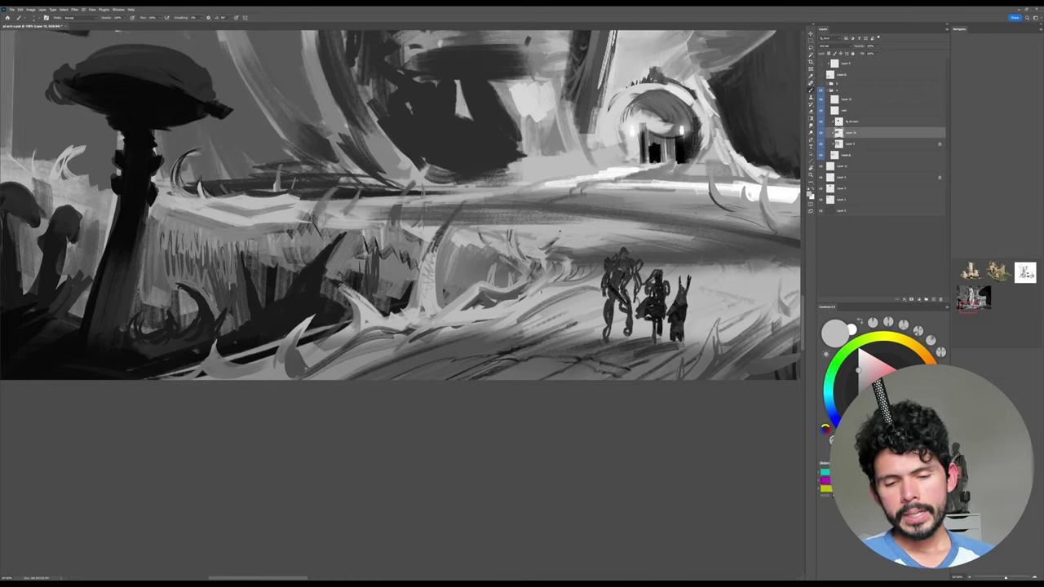
# Smooth the grassy ledge face beside the smaller foreground mushroom with downward strokes of sampled dark grey, and sample near-black.
pyautogui.moveTo(460, 251); pyautogui.dragTo(509, 285)
pyautogui.keyDown('alt'); pyautogui.click(455, 320); pyautogui.keyUp('alt')
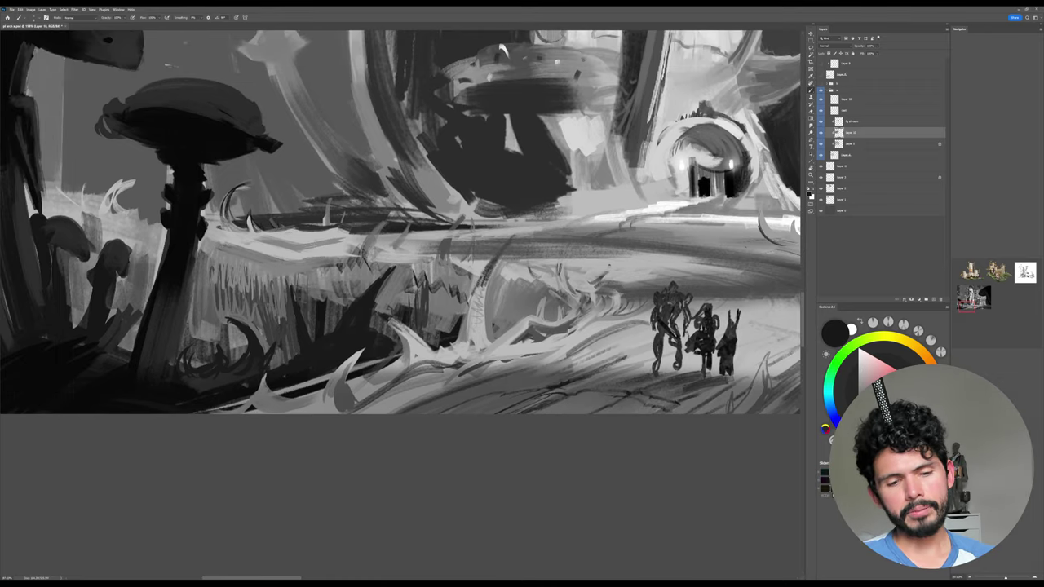
pyautogui.keyDown('alt'); pyautogui.click(309, 308); pyautogui.keyUp('alt')
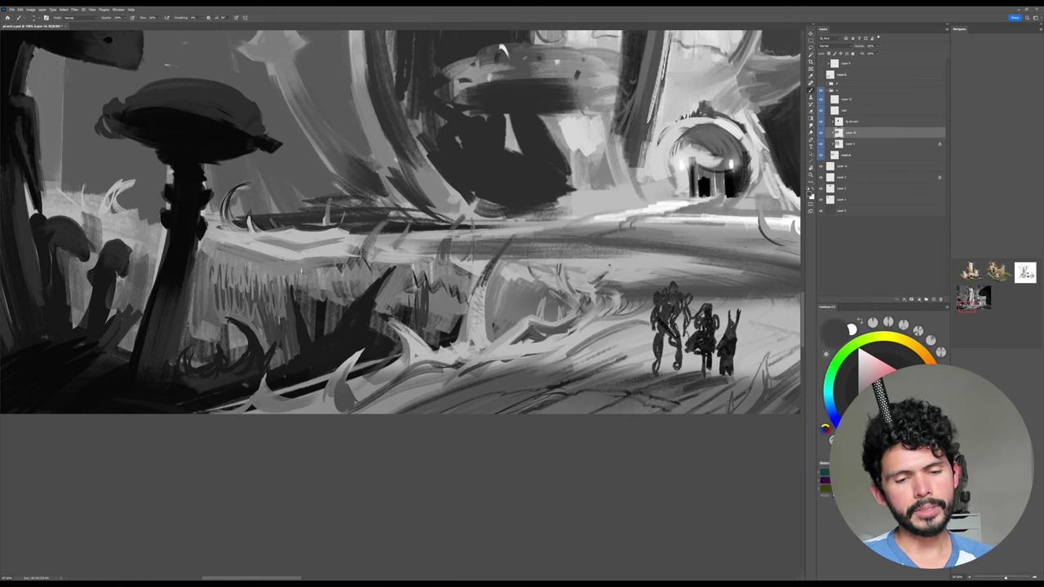
pyautogui.moveTo(280, 269); pyautogui.dragTo(275, 298)
pyautogui.moveTo(271, 269)
pyautogui.mouseDown()
pyautogui.moveTo(270, 310)
pyautogui.moveTo(315, 326)
pyautogui.mouseUp()
pyautogui.moveTo(309, 289)
pyautogui.mouseDown()
pyautogui.moveTo(306, 326)
pyautogui.moveTo(252, 326)
pyautogui.moveTo(266, 374)
pyautogui.mouseUp()
pyautogui.moveTo(282, 354); pyautogui.dragTo(292, 373)
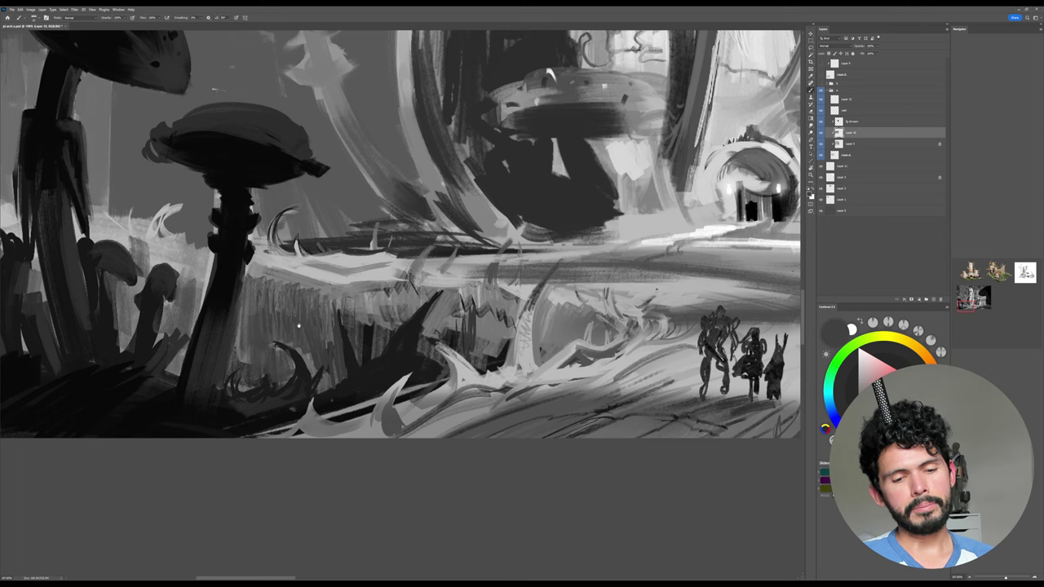
pyautogui.moveTo(297, 329)
pyautogui.mouseDown()
pyautogui.moveTo(348, 316)
pyautogui.moveTo(363, 351)
pyautogui.mouseUp()
pyautogui.moveTo(300, 279); pyautogui.dragTo(288, 347)
pyautogui.moveTo(291, 295); pyautogui.dragTo(283, 354)
pyautogui.keyDown('alt'); pyautogui.click(288, 258); pyautogui.keyUp('alt')
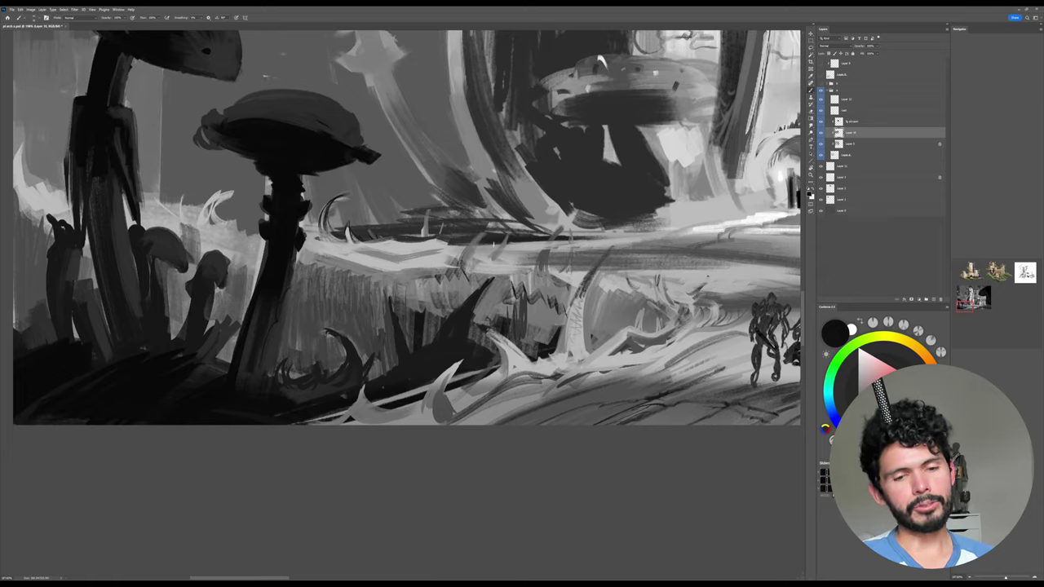
# Review the whole composition, return to the path around the three figures, and save the document.
pyautogui.moveTo(670, 287); pyautogui.dragTo(560, 360)
pyautogui.moveTo(697, 285); pyautogui.dragTo(555, 369)
pyautogui.moveTo(571, 326); pyautogui.dragTo(486, 358)
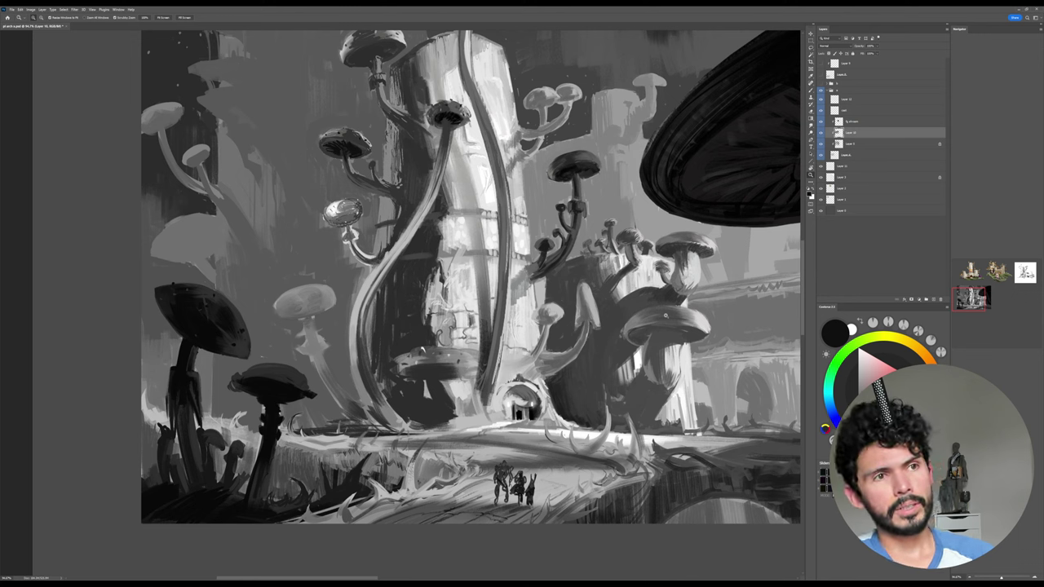
pyautogui.click(507, 376)
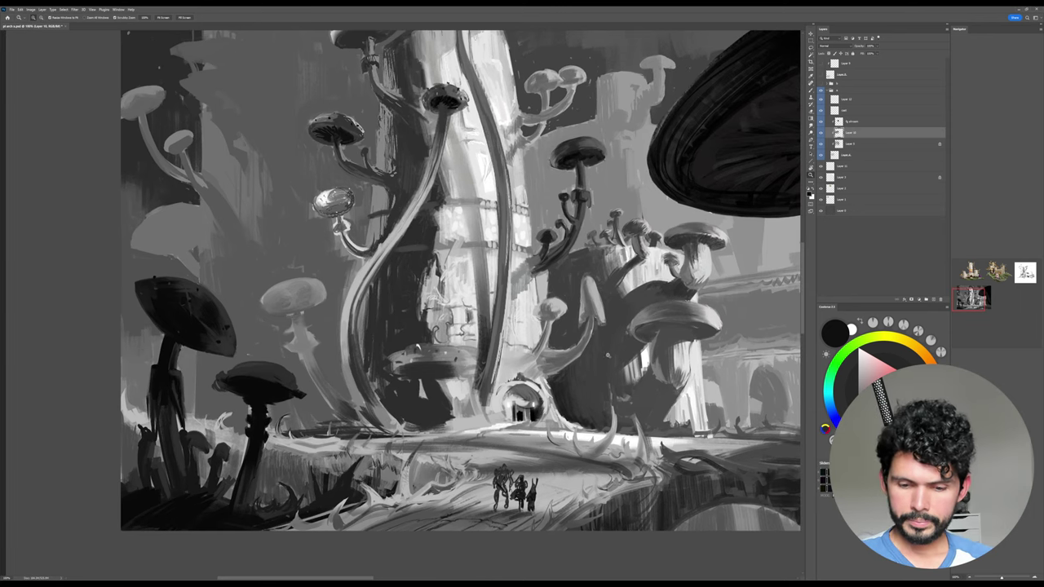
pyautogui.moveTo(597, 425); pyautogui.dragTo(637, 342)
pyautogui.moveTo(577, 434); pyautogui.dragTo(622, 430)
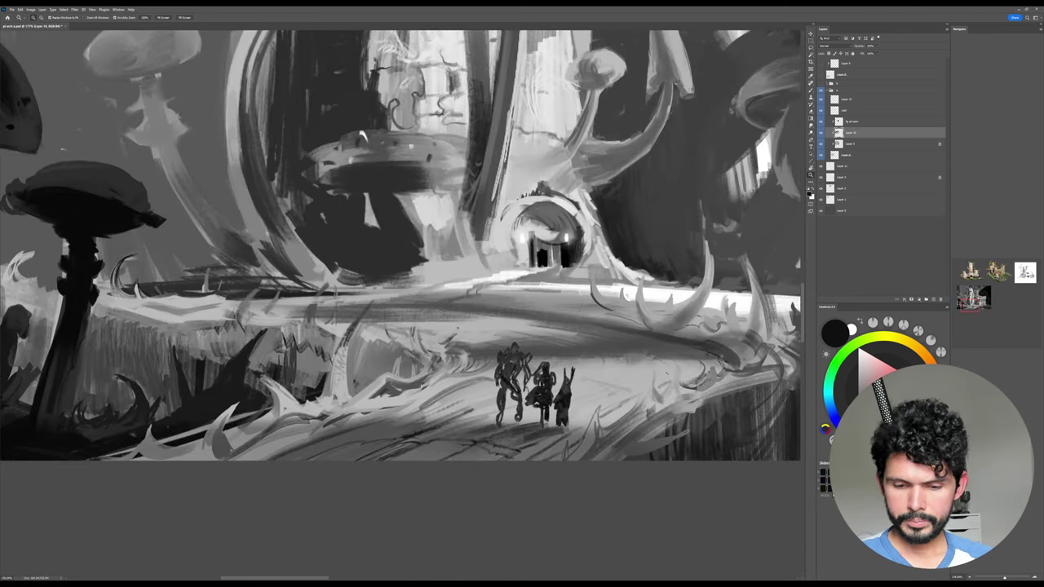
pyautogui.press('r')
pyautogui.moveTo(610, 349)
pyautogui.mouseDown()
pyautogui.moveTo(618, 221)
pyautogui.moveTo(690, 239)
pyautogui.mouseUp()
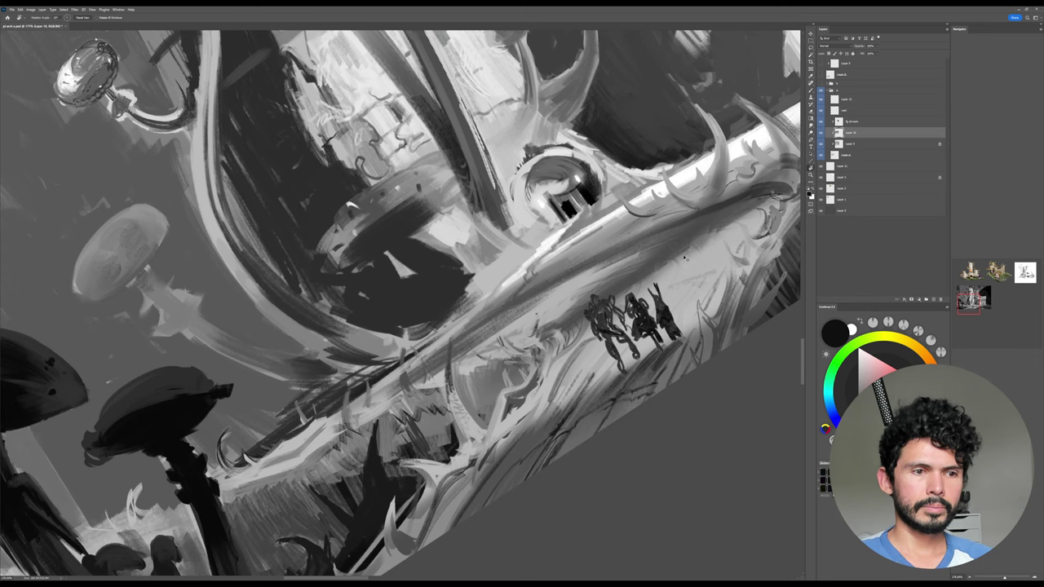
pyautogui.hotkey('ctrl', 's')
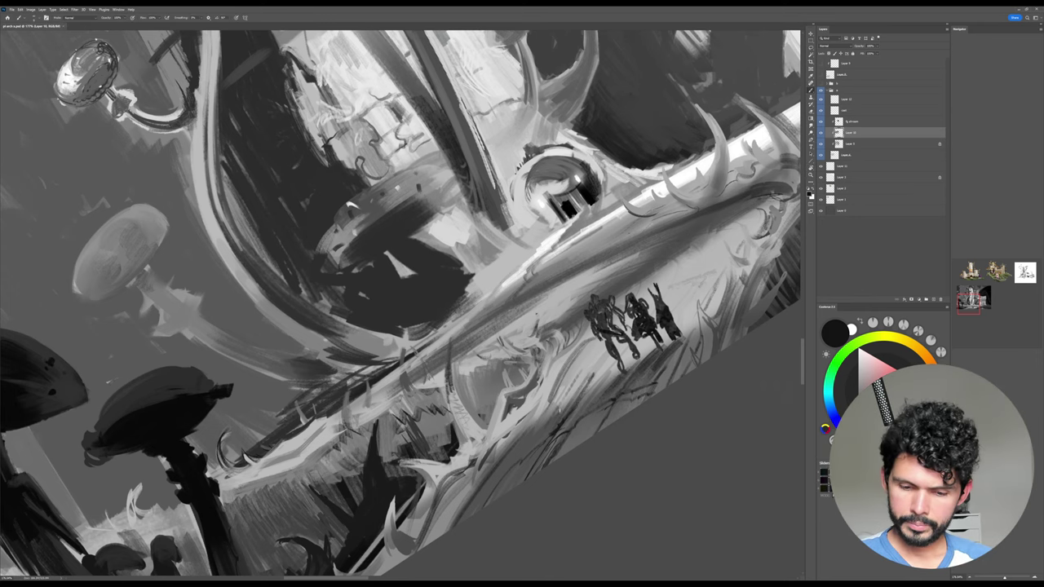
# Draw further near-black cracks on the path between the thorns and the armoured figure.
pyautogui.press('Escape')
pyautogui.moveTo(563, 359); pyautogui.dragTo(575, 306)
pyautogui.moveTo(492, 433); pyautogui.dragTo(561, 402)
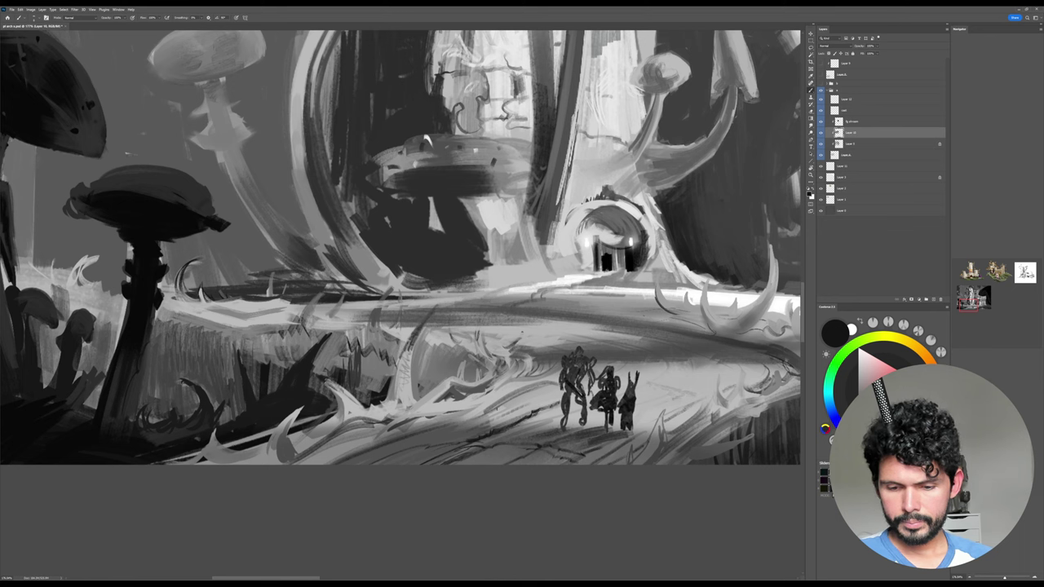
pyautogui.moveTo(494, 410)
pyautogui.mouseDown()
pyautogui.moveTo(561, 386)
pyautogui.moveTo(534, 412)
pyautogui.moveTo(492, 407)
pyautogui.moveTo(565, 389)
pyautogui.mouseUp()
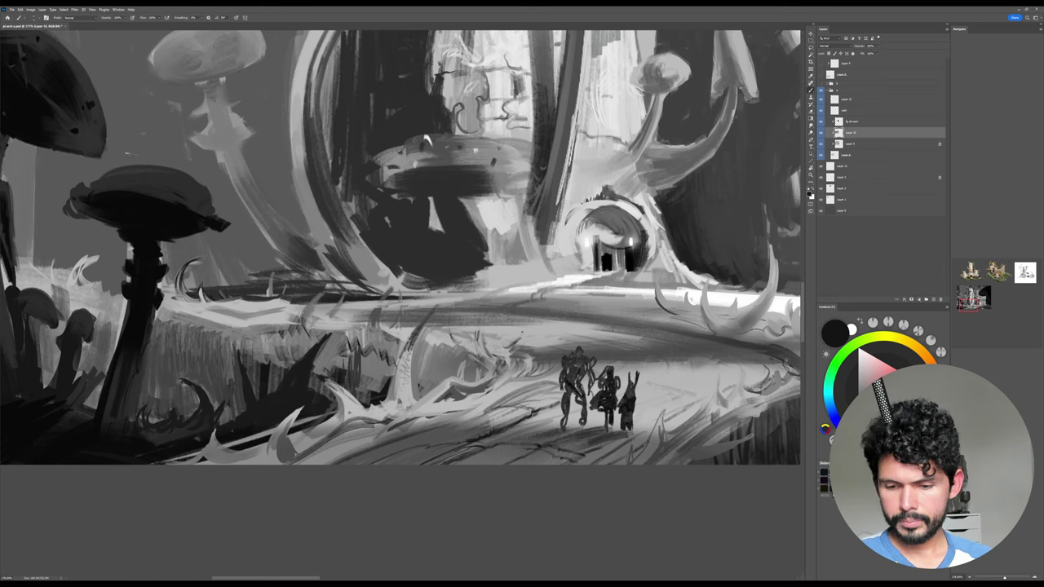
# Draw thin dark crack lines on the path behind and beside the rabbit-eared figure, up to the path's bend.
pyautogui.moveTo(696, 385); pyautogui.dragTo(678, 385)
pyautogui.moveTo(635, 354)
pyautogui.mouseDown()
pyautogui.moveTo(657, 367)
pyautogui.moveTo(672, 357)
pyautogui.moveTo(668, 327)
pyautogui.mouseUp()
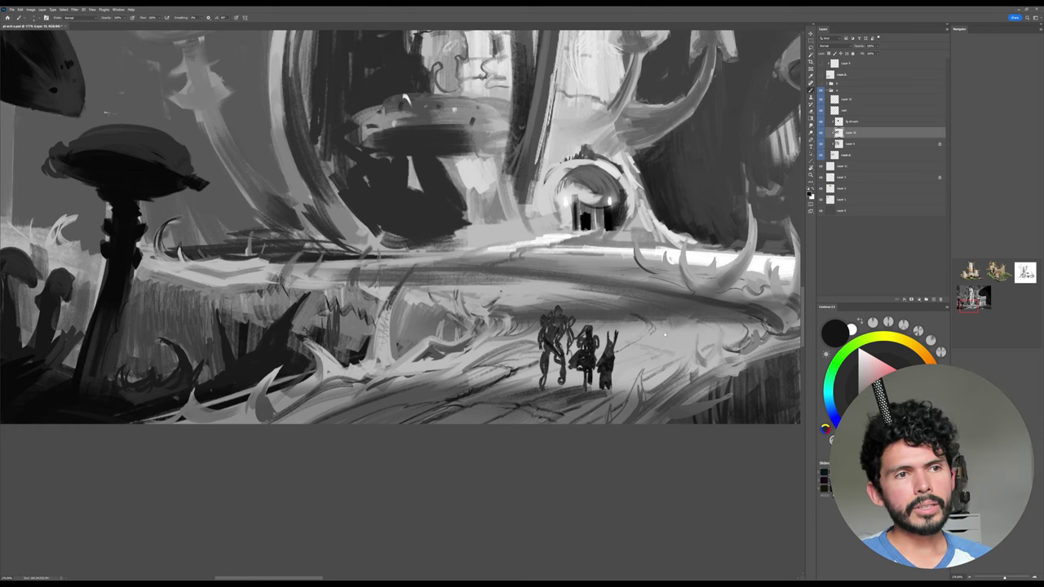
pyautogui.moveTo(665, 334); pyautogui.dragTo(649, 345)
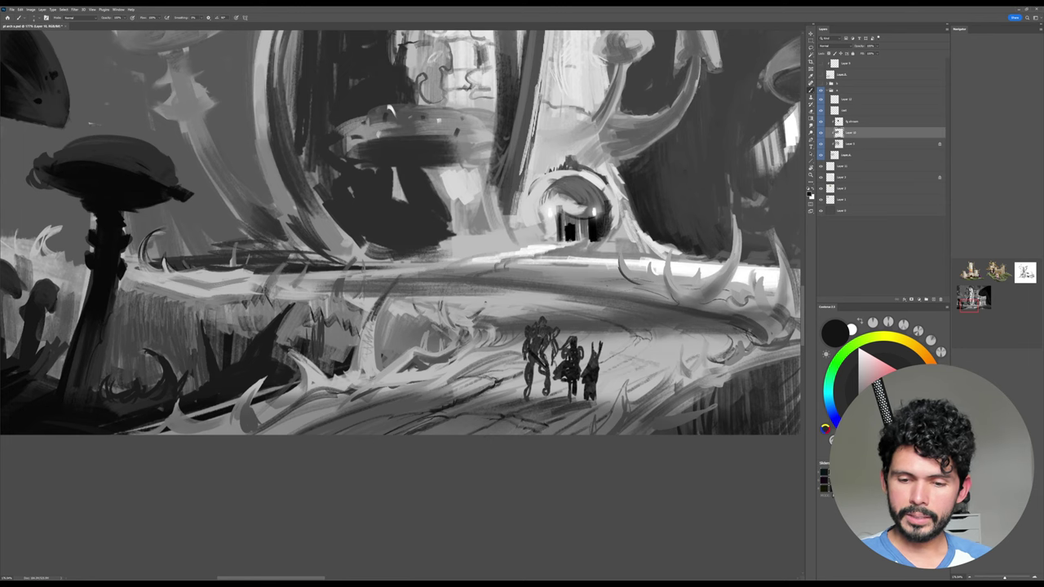
pyautogui.press('r')
pyautogui.moveTo(570, 359); pyautogui.dragTo(574, 351)
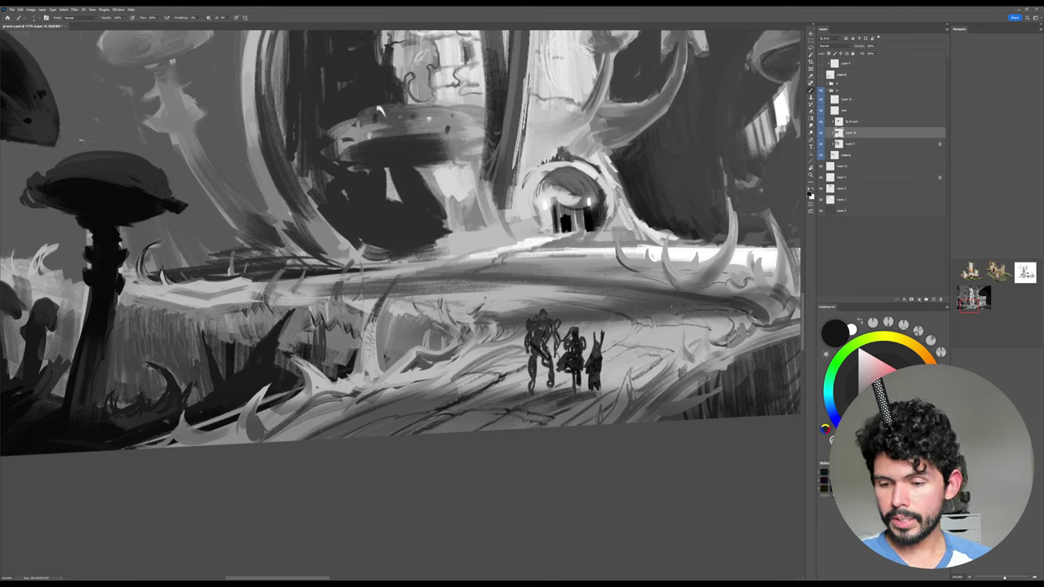
pyautogui.moveTo(658, 301); pyautogui.dragTo(603, 293)
pyautogui.press('Escape')
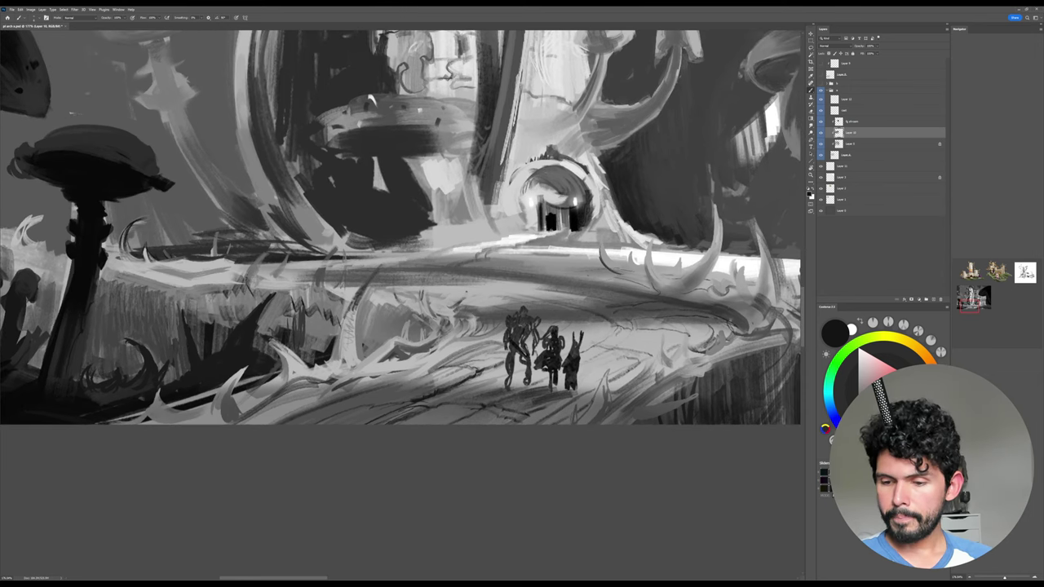
# Switch to light grey and brush over the path surface beside the rabbit-eared figure.
pyautogui.press('x')
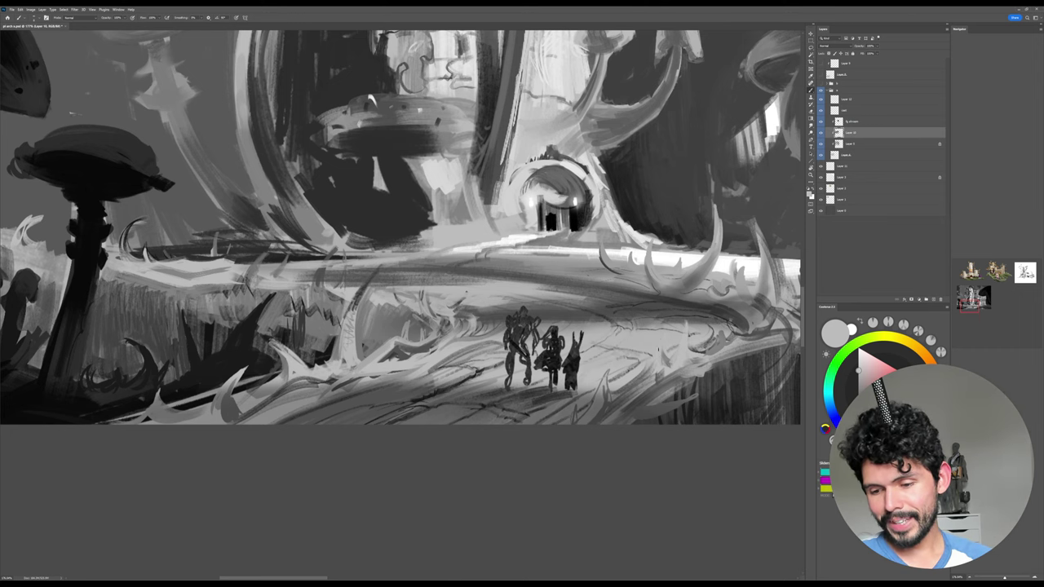
pyautogui.moveTo(654, 362); pyautogui.dragTo(637, 385)
pyautogui.moveTo(773, 264); pyautogui.dragTo(732, 278)
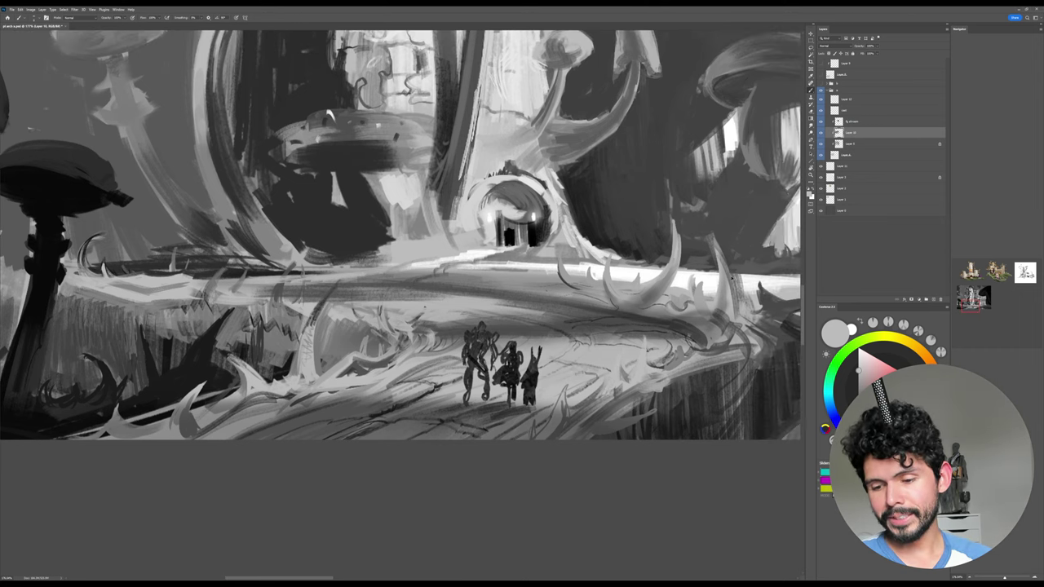
pyautogui.keyDown('alt'); pyautogui.click(691, 406); pyautogui.keyUp('alt')
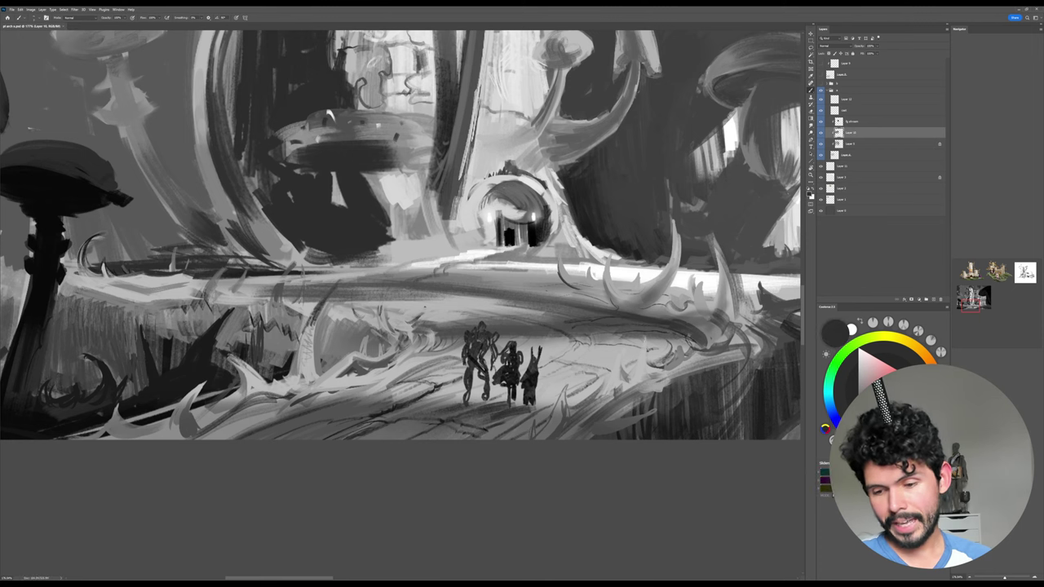
pyautogui.moveTo(644, 327); pyautogui.dragTo(642, 359)
pyautogui.hotkey('ctrl', 'z')
pyautogui.hotkey('ctrl', 'z')
pyautogui.hotkey('ctrl', 'z')
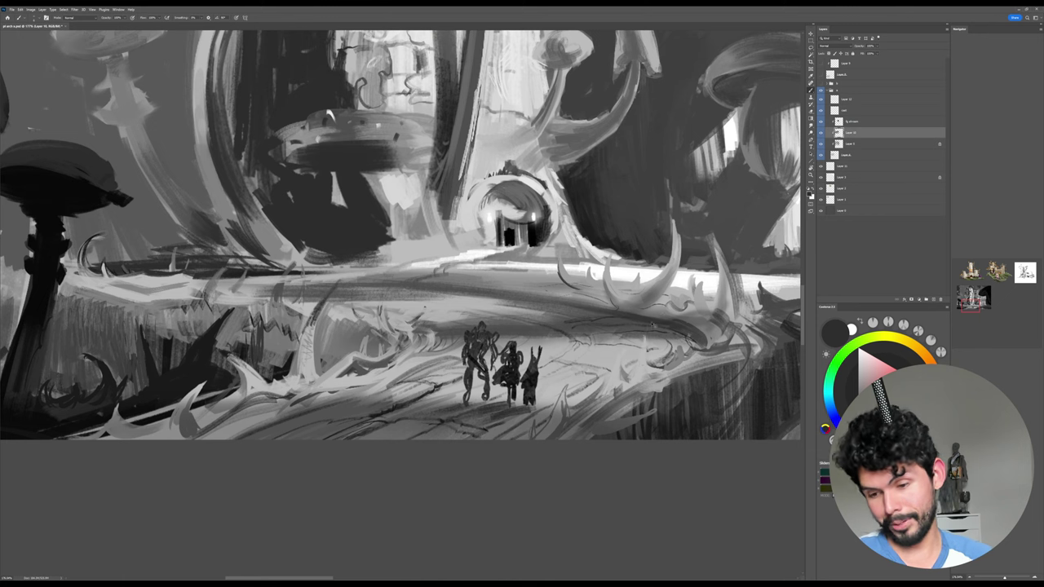
# Paint thorns in sampled light and dark greys along the path's edge beside the rabbit-eared figure.
pyautogui.moveTo(644, 335)
pyautogui.mouseDown()
pyautogui.moveTo(644, 361)
pyautogui.moveTo(611, 379)
pyautogui.mouseUp()
pyautogui.moveTo(616, 367); pyautogui.dragTo(608, 387)
pyautogui.keyDown('alt'); pyautogui.click(605, 372); pyautogui.keyUp('alt')
pyautogui.moveTo(619, 363)
pyautogui.mouseDown()
pyautogui.moveTo(614, 380)
pyautogui.moveTo(636, 365)
pyautogui.mouseUp()
pyautogui.keyDown('alt'); pyautogui.click(668, 323); pyautogui.keyUp('alt')
pyautogui.moveTo(639, 354)
pyautogui.mouseDown()
pyautogui.moveTo(633, 370)
pyautogui.moveTo(641, 360)
pyautogui.mouseUp()
pyautogui.keyDown('alt'); pyautogui.click(640, 368); pyautogui.keyUp('alt')
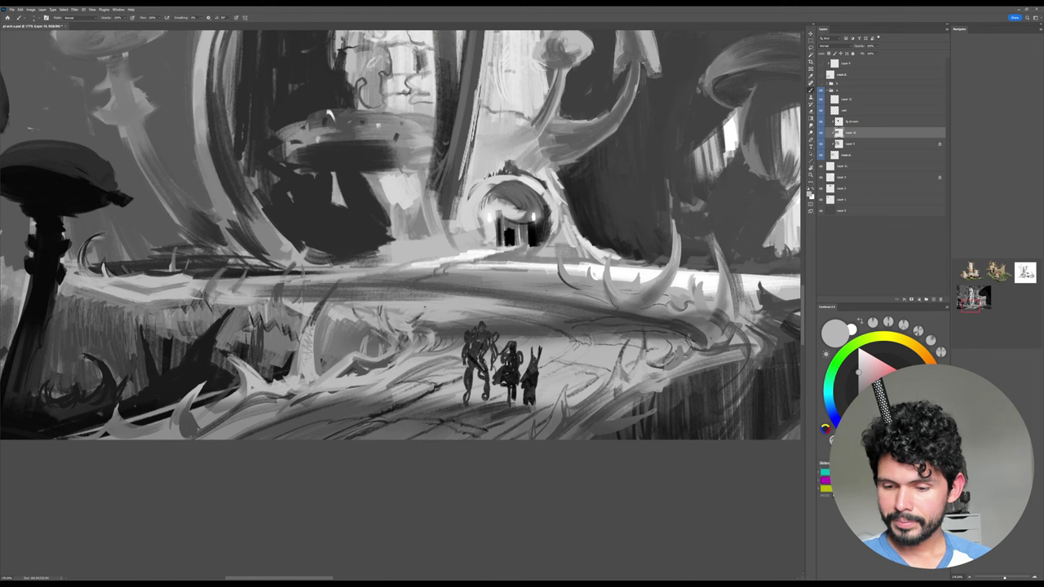
pyautogui.keyDown('alt'); pyautogui.click(644, 341); pyautogui.keyUp('alt')
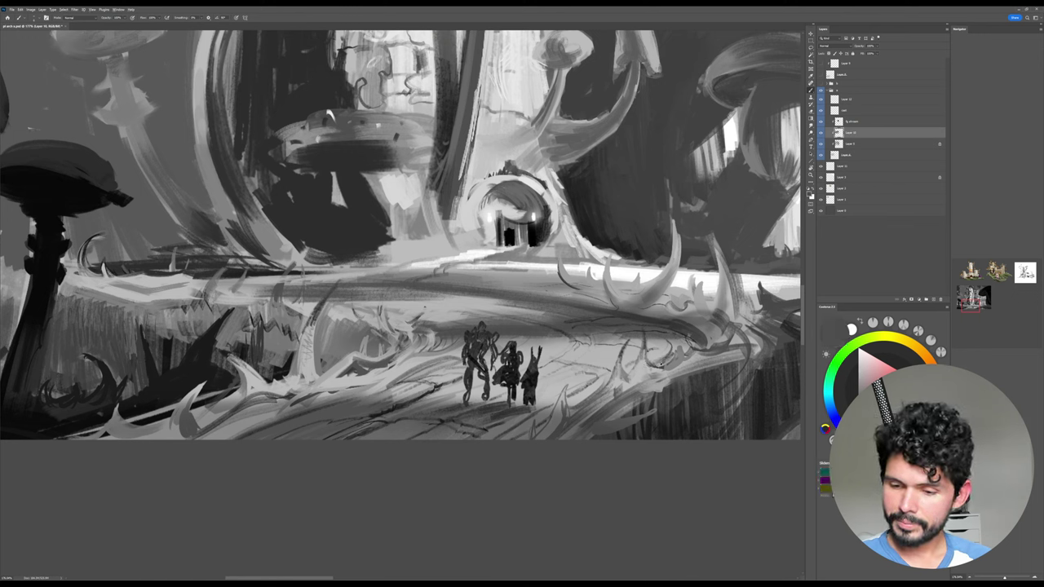
# Add small curved thorns and short grey strokes along the path's outer edge up to the bend.
pyautogui.keyDown('alt'); pyautogui.click(651, 368); pyautogui.keyUp('alt')
pyautogui.moveTo(677, 347); pyautogui.dragTo(672, 365)
pyautogui.moveTo(678, 346)
pyautogui.mouseDown()
pyautogui.moveTo(680, 368)
pyautogui.moveTo(702, 357)
pyautogui.moveTo(687, 363)
pyautogui.mouseUp()
pyautogui.moveTo(707, 330); pyautogui.dragTo(701, 355)
pyautogui.moveTo(716, 342)
pyautogui.mouseDown()
pyautogui.moveTo(689, 355)
pyautogui.moveTo(690, 342)
pyautogui.mouseUp()
pyautogui.moveTo(695, 331)
pyautogui.mouseDown()
pyautogui.moveTo(692, 351)
pyautogui.moveTo(726, 349)
pyautogui.mouseUp()
# Shade the tall thorns beyond the path's bend with sampled greys and brush white highlights behind them.
pyautogui.moveTo(758, 231)
pyautogui.mouseDown()
pyautogui.moveTo(699, 270)
pyautogui.moveTo(667, 311)
pyautogui.mouseUp()
pyautogui.keyDown('alt'); pyautogui.click(666, 278); pyautogui.keyUp('alt')
pyautogui.moveTo(657, 274); pyautogui.dragTo(662, 294)
pyautogui.moveTo(654, 275); pyautogui.dragTo(667, 344)
pyautogui.keyDown('alt'); pyautogui.click(660, 299); pyautogui.keyUp('alt')
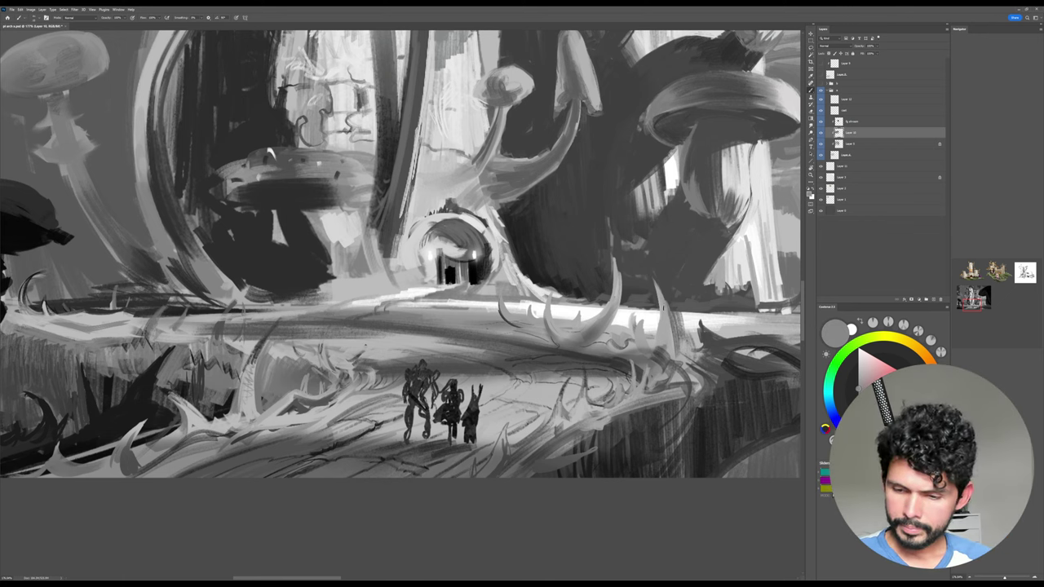
pyautogui.keyDown('alt'); pyautogui.click(685, 322); pyautogui.keyUp('alt')
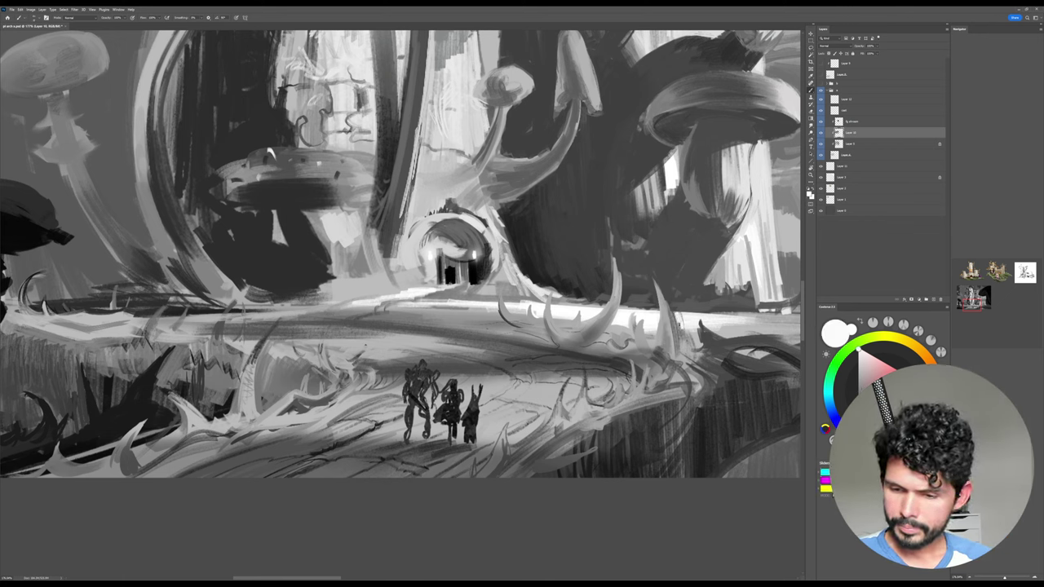
pyautogui.moveTo(677, 322); pyautogui.dragTo(723, 304)
# Rotate the canvas, draw near-black crack lines on the path around the armoured figure, and reset the rotation.
pyautogui.moveTo(440, 415); pyautogui.dragTo(497, 383)
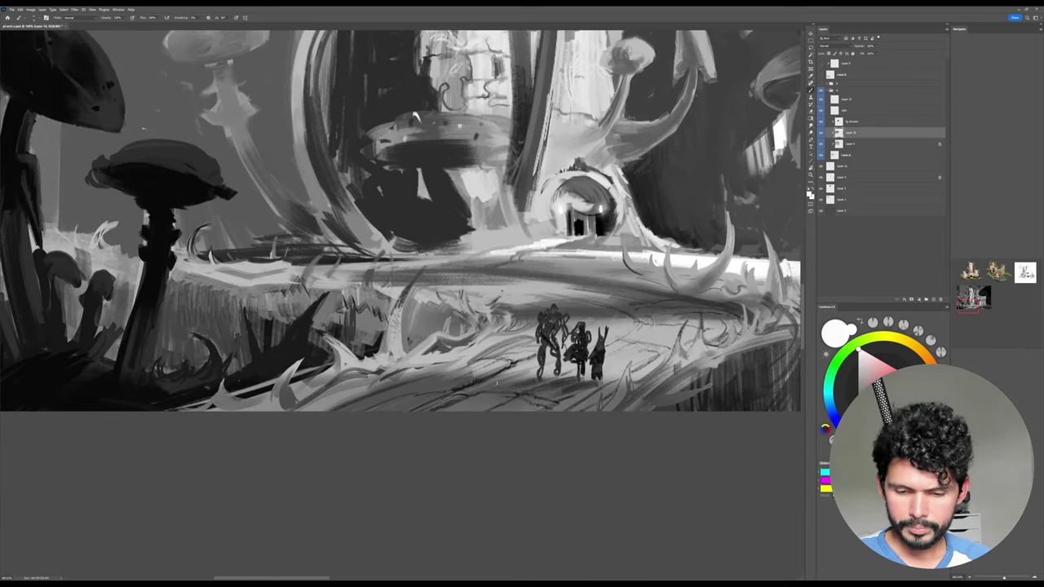
pyautogui.keyDown('alt'); pyautogui.click(464, 385); pyautogui.keyUp('alt')
pyautogui.press('r')
pyautogui.moveTo(661, 305); pyautogui.dragTo(680, 204)
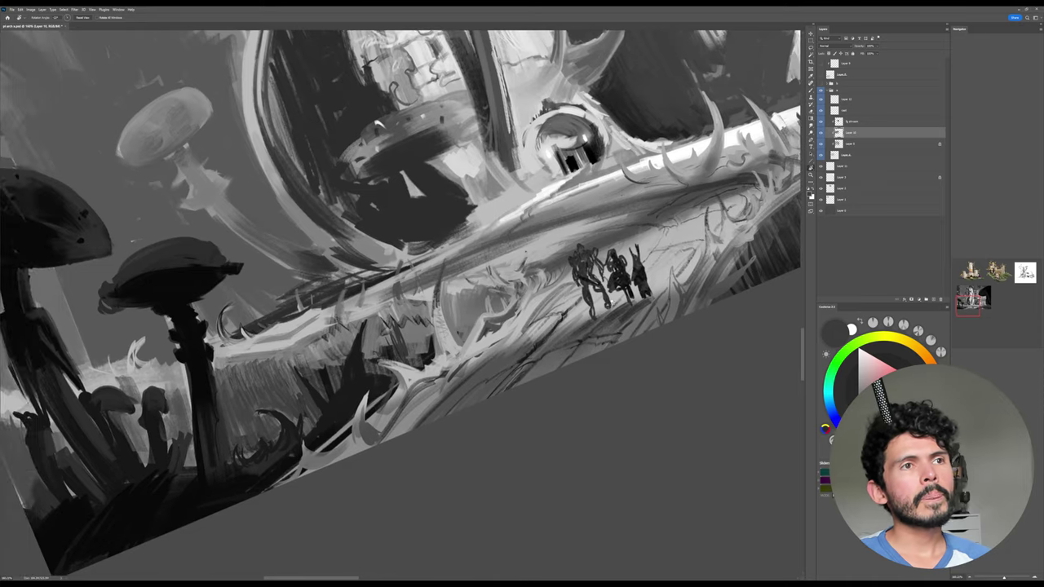
pyautogui.press('b')
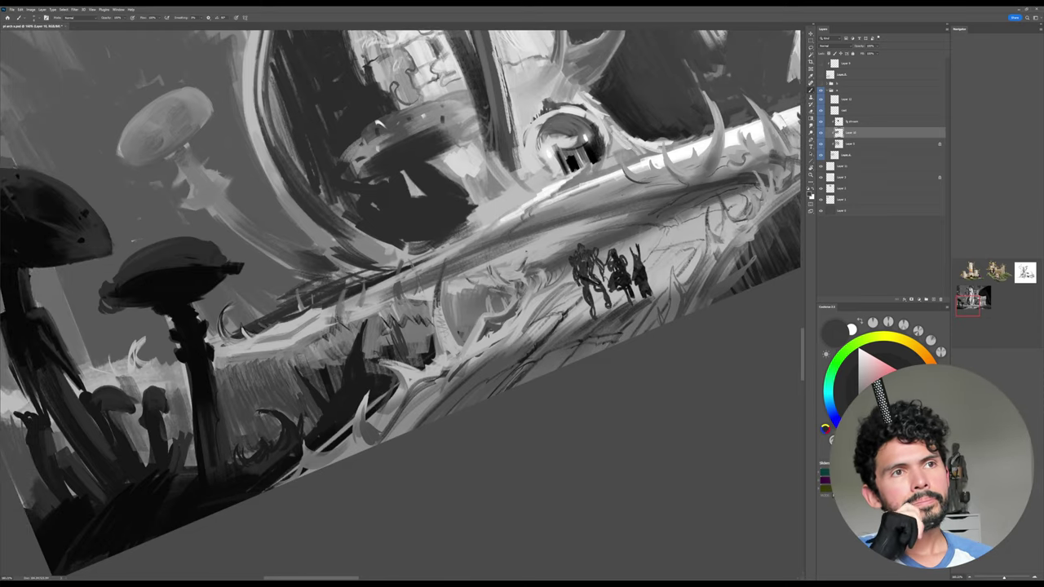
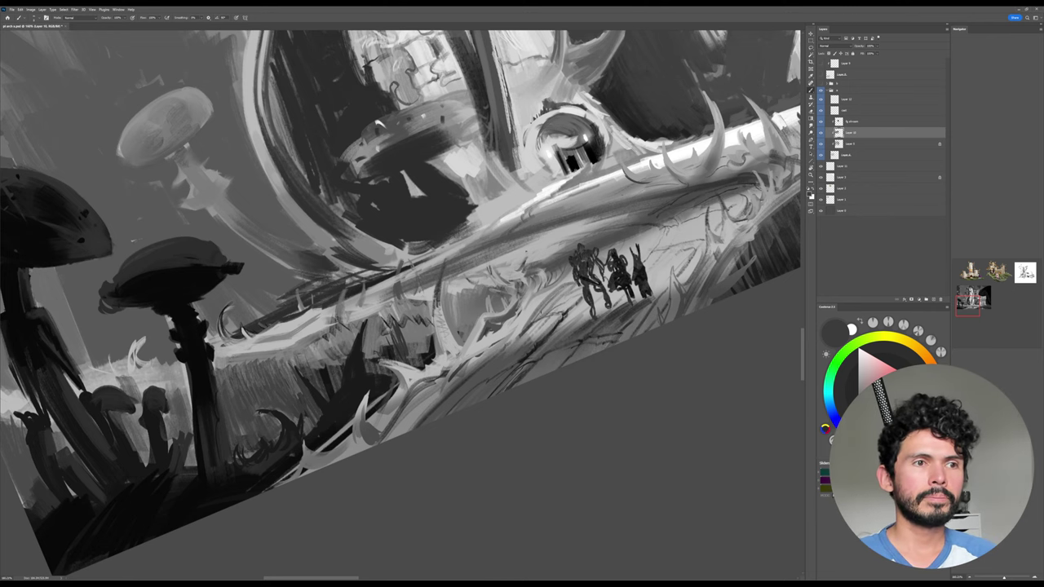
pyautogui.moveTo(400, 301); pyautogui.dragTo(422, 296)
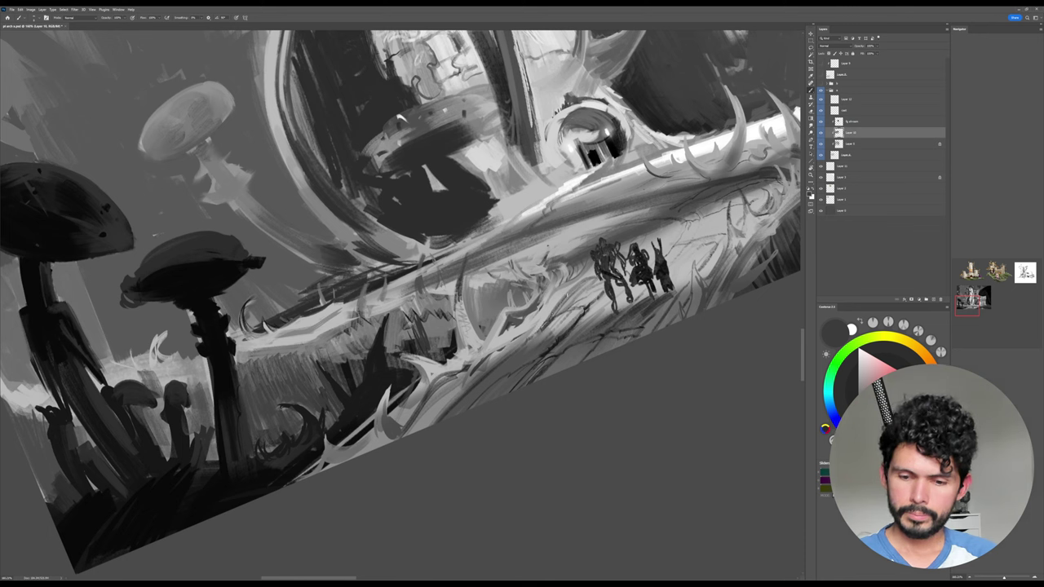
pyautogui.moveTo(553, 314); pyautogui.dragTo(589, 284)
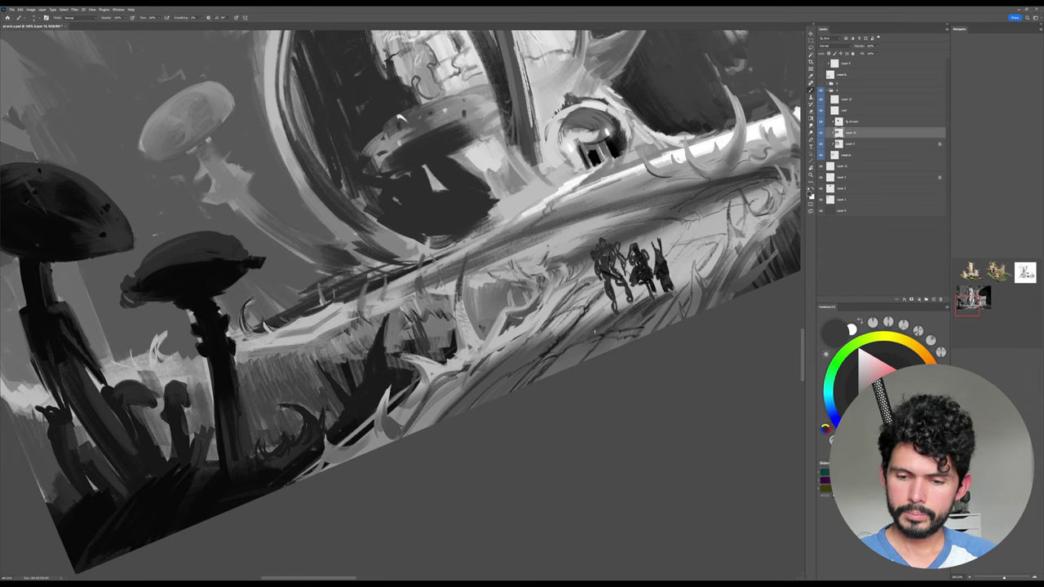
pyautogui.moveTo(722, 282); pyautogui.dragTo(715, 298)
pyautogui.press('Escape')
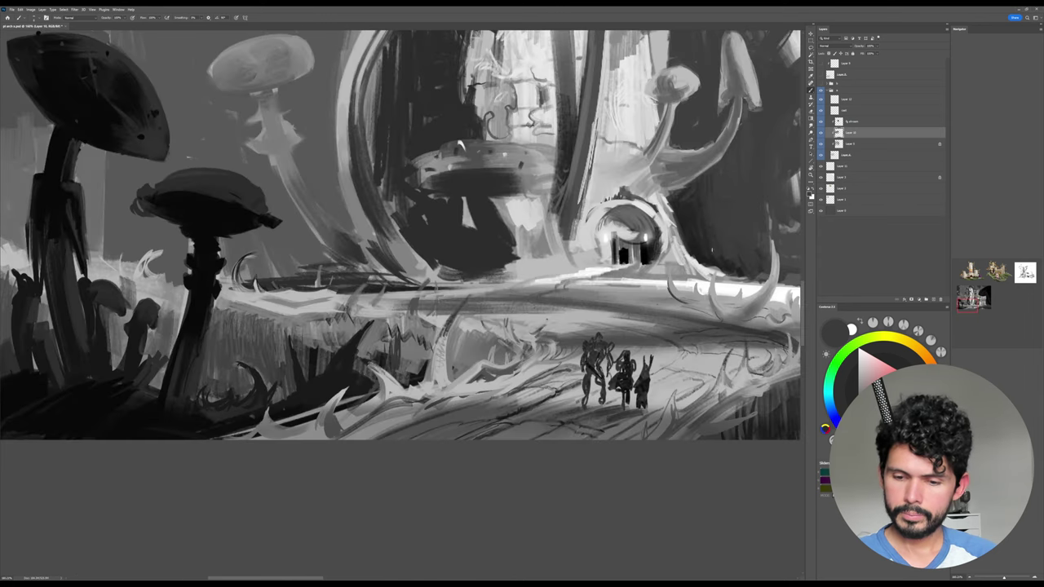
# Zoom in on the figures and toggle the painted layer's visibility to compare the path before and after.
pyautogui.moveTo(750, 339); pyautogui.dragTo(722, 276)
pyautogui.hotkey('ctrl', 'space')
pyautogui.scroll(1, 721, 277)
pyautogui.press('b')
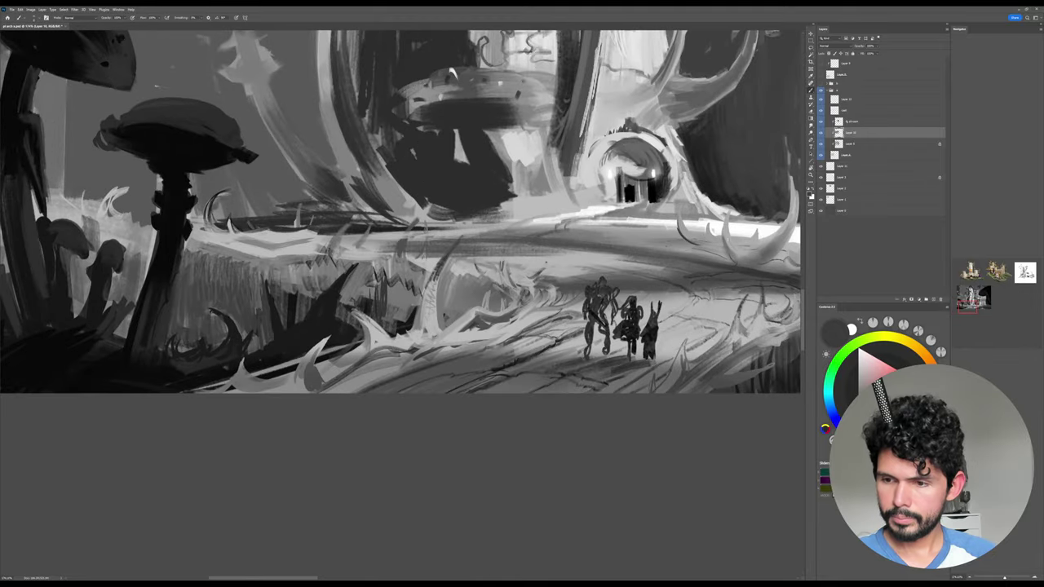
pyautogui.click(821, 133)
pyautogui.click(821, 132)
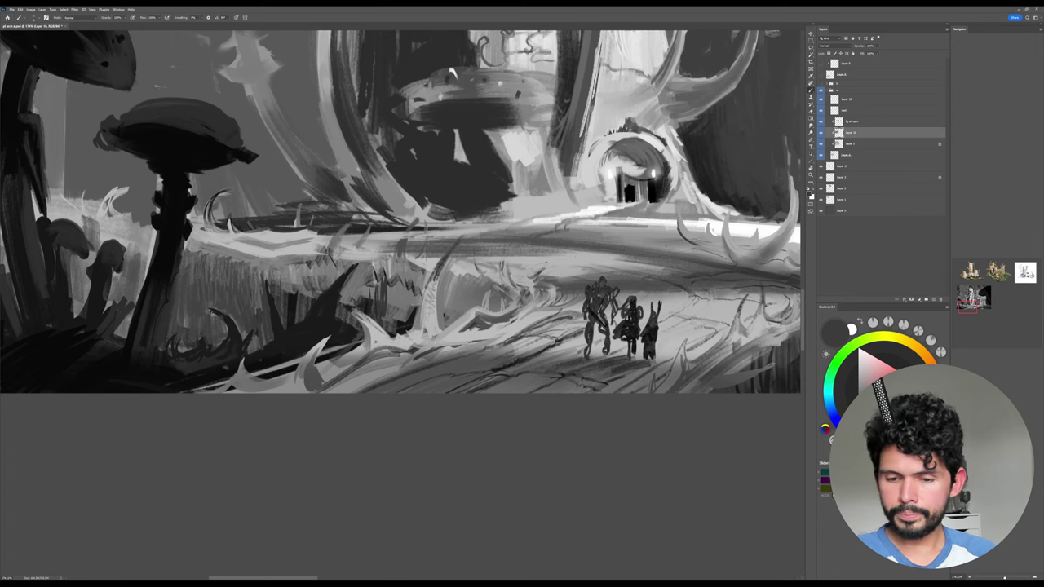
# Rotate the canvas, brush sampled greys and dark crack lines onto the path behind the figures, and reset the rotation.
pyautogui.press('r')
pyautogui.moveTo(451, 73); pyautogui.dragTo(382, 65)
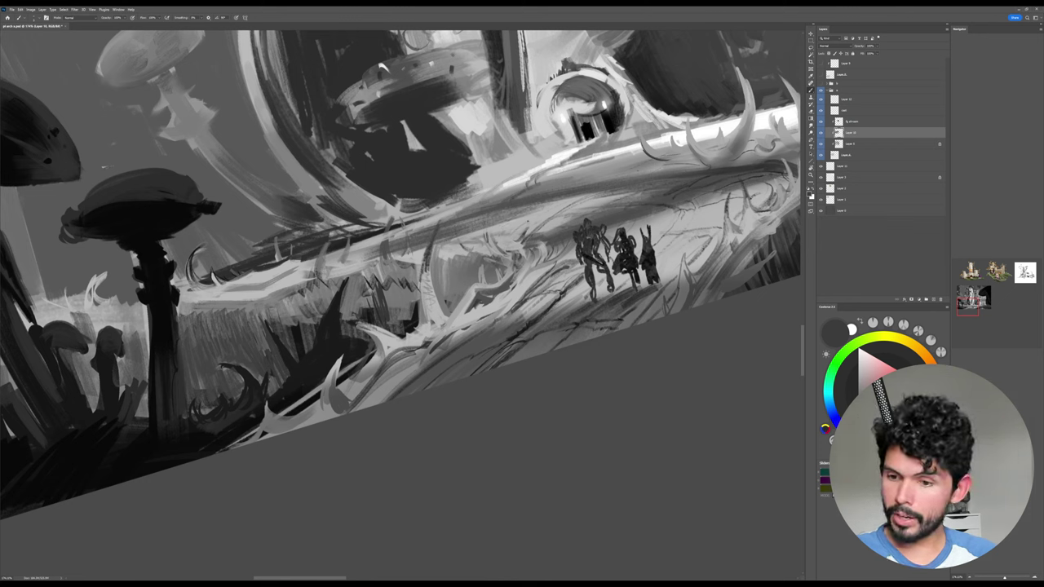
pyautogui.keyDown('alt'); pyautogui.click(729, 173); pyautogui.keyUp('alt')
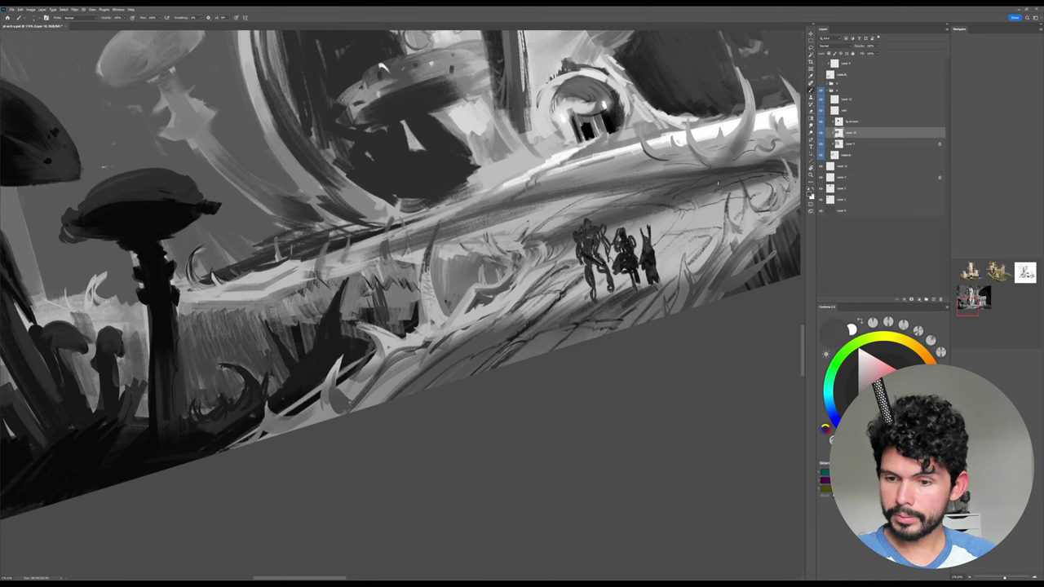
pyautogui.keyDown('alt'); pyautogui.click(733, 176); pyautogui.keyUp('alt')
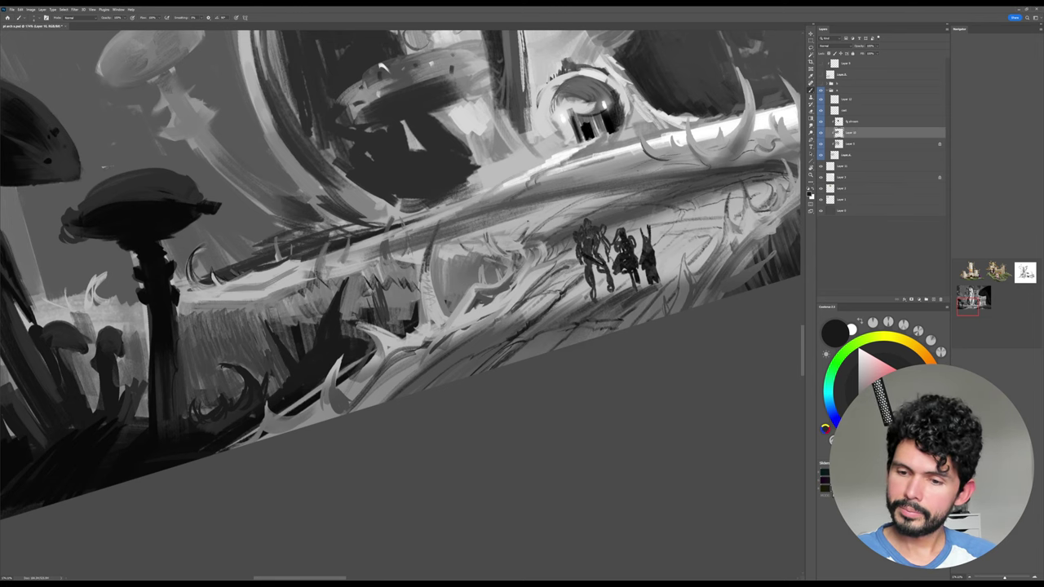
pyautogui.press('Escape')
pyautogui.moveTo(598, 313); pyautogui.dragTo(555, 291)
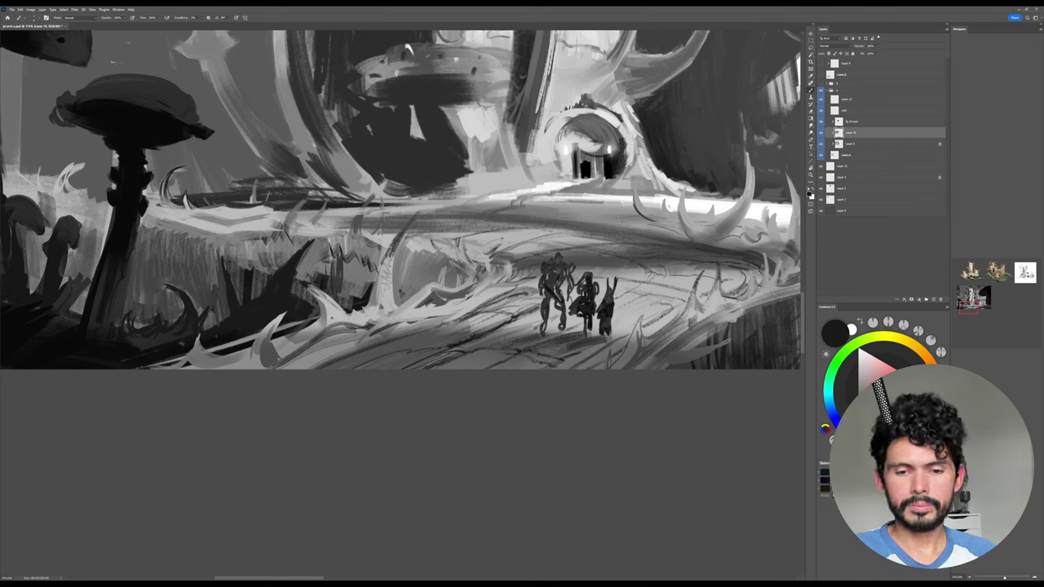
# Sample light grey from the thorny path edge and switch the Brush tool to another preset.
pyautogui.moveTo(435, 222); pyautogui.dragTo(414, 224)
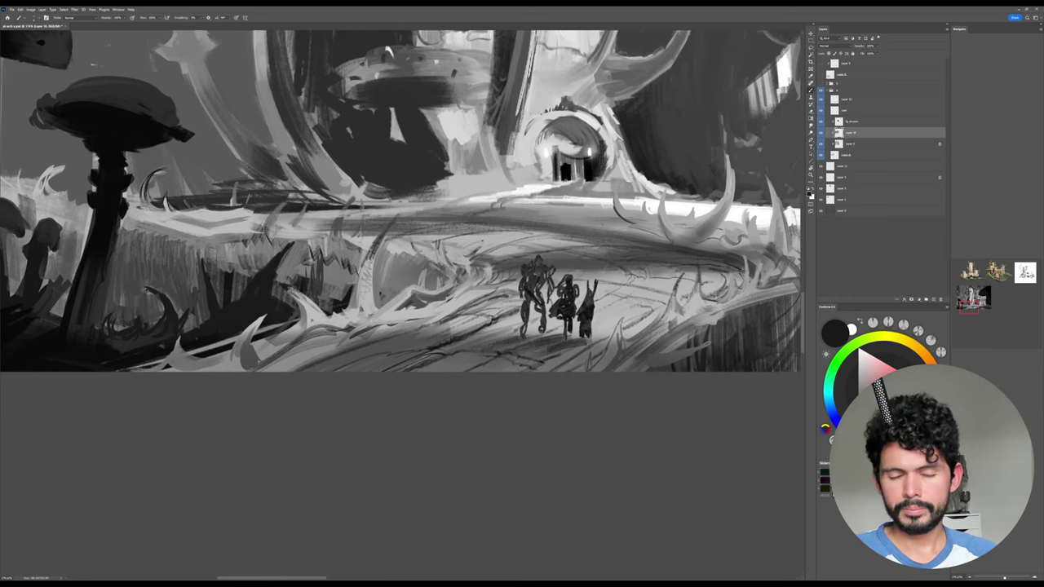
pyautogui.rightClick(470, 234)
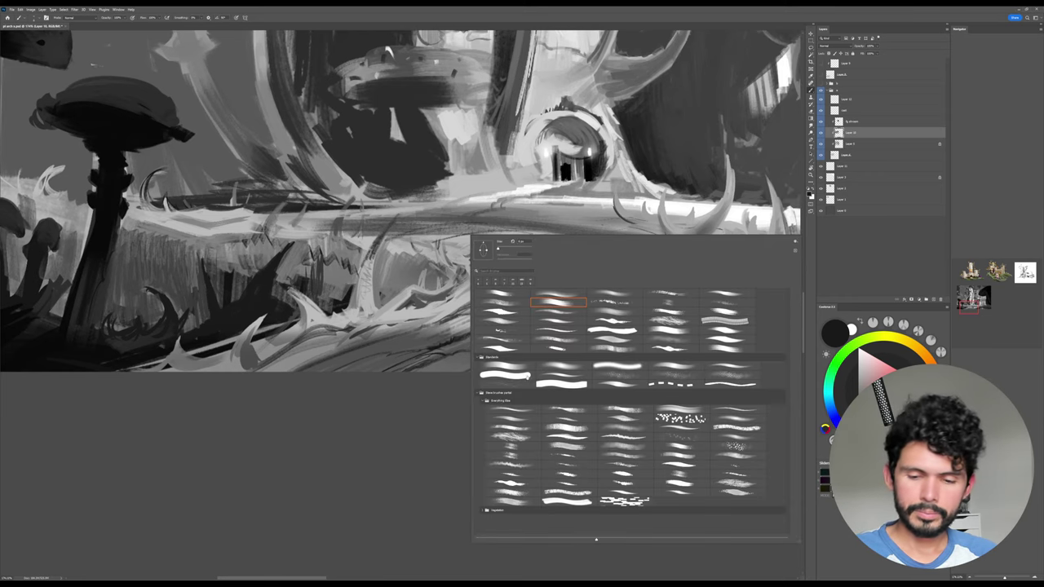
pyautogui.click(514, 349)
pyautogui.click(467, 315)
pyautogui.keyDown('alt'); pyautogui.click(470, 289); pyautogui.keyUp('alt')
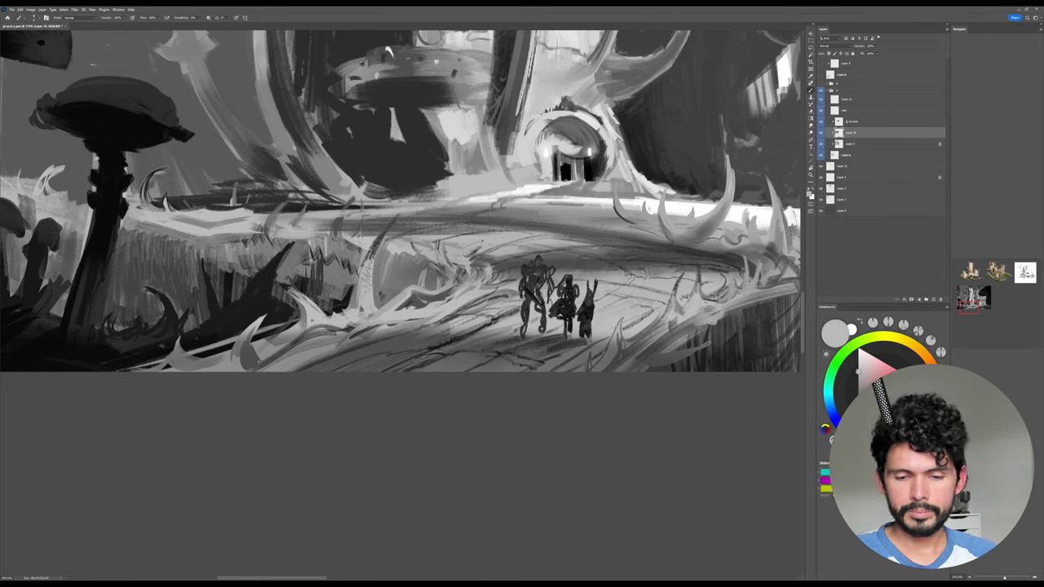
pyautogui.rightClick(579, 364)
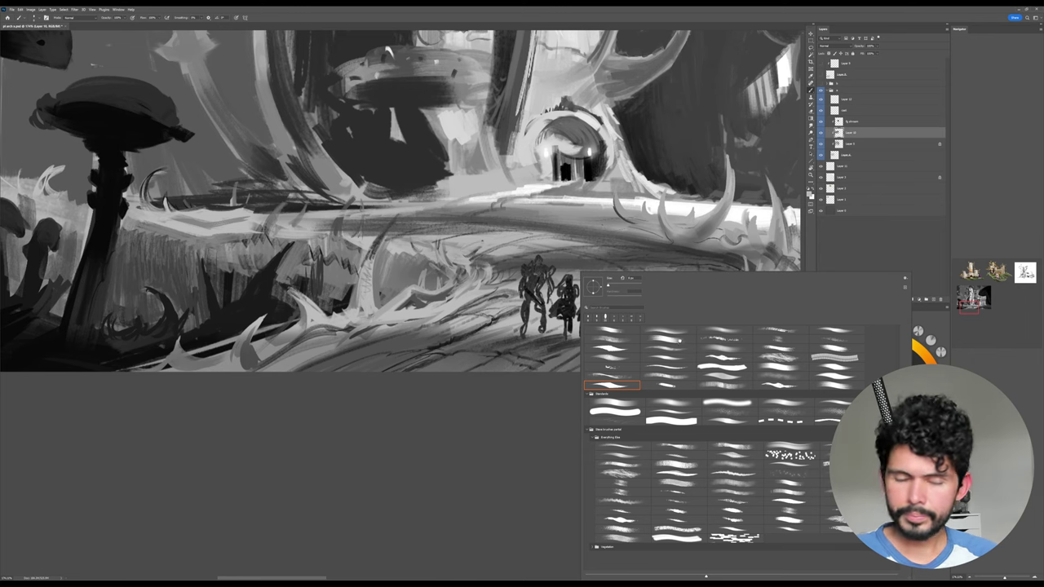
pyautogui.doubleClick(679, 340)
pyautogui.moveTo(581, 420); pyautogui.dragTo(572, 412)
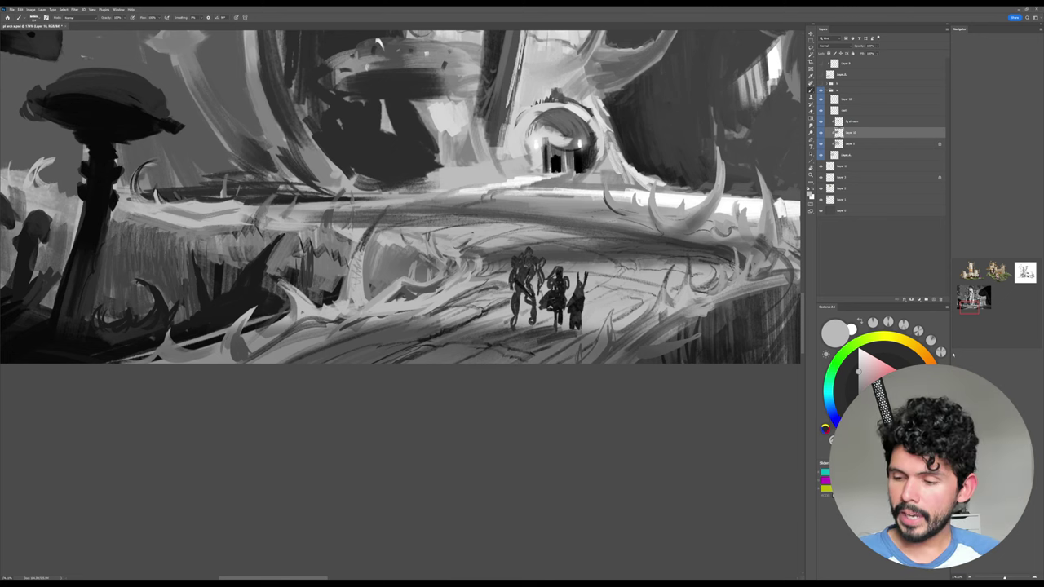
# Paint a dark thorn and grey shading on the path edge beside the rabbit-eared figure's feet.
pyautogui.keyDown('alt'); pyautogui.click(577, 311); pyautogui.keyUp('alt')
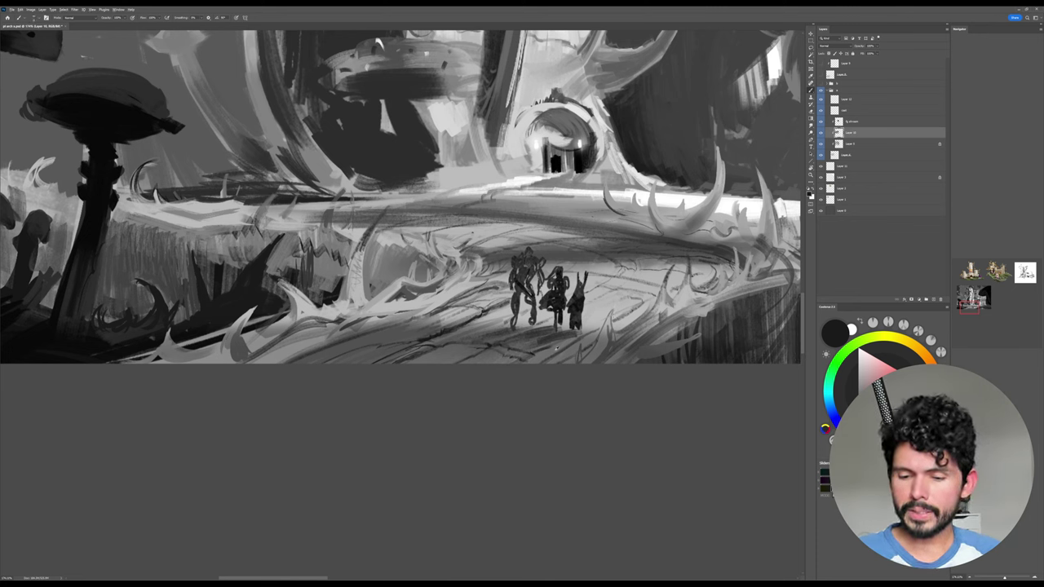
pyautogui.keyDown('alt'); pyautogui.click(557, 350); pyautogui.keyUp('alt')
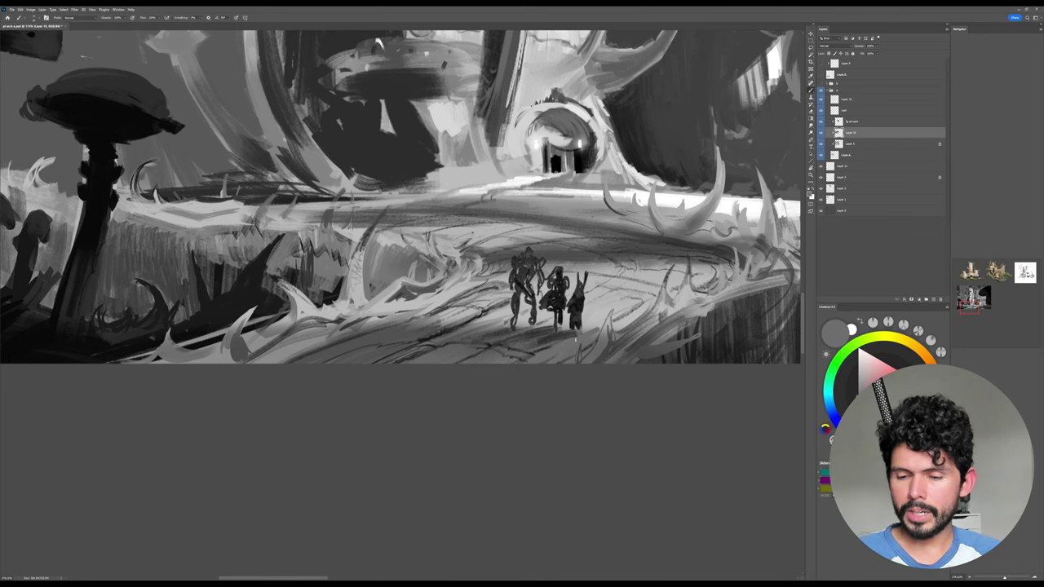
pyautogui.moveTo(585, 330)
pyautogui.mouseDown()
pyautogui.moveTo(634, 308)
pyautogui.moveTo(623, 320)
pyautogui.mouseUp()
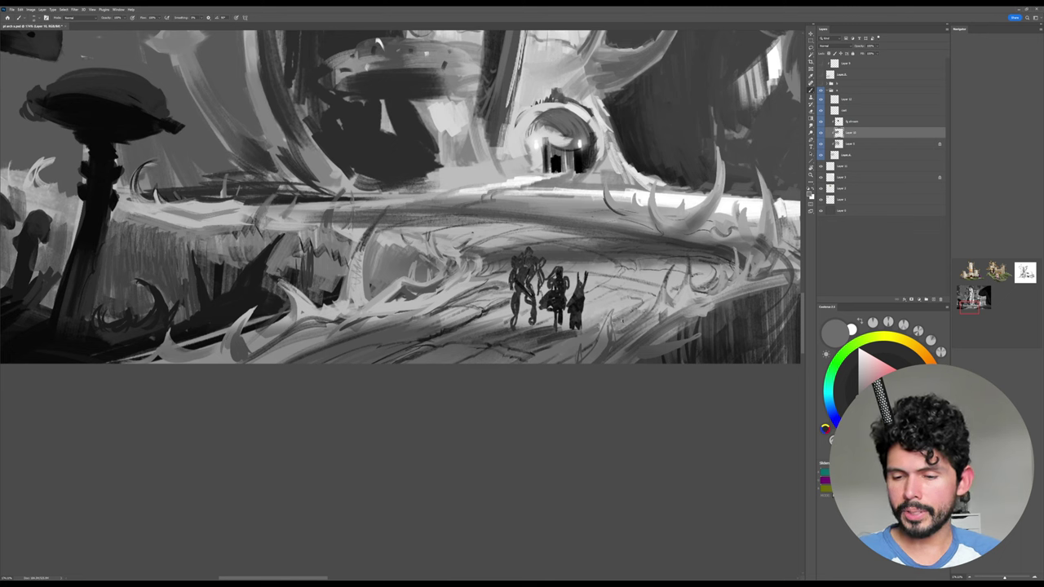
pyautogui.keyDown('alt'); pyautogui.click(677, 301); pyautogui.keyUp('alt')
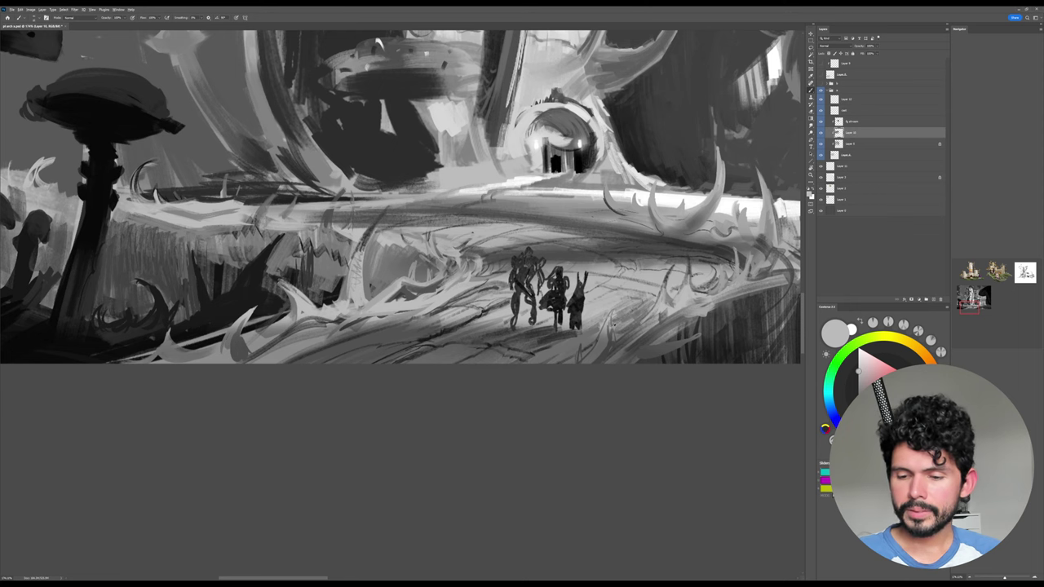
pyautogui.keyDown('alt'); pyautogui.click(613, 325); pyautogui.keyUp('alt')
pyautogui.keyDown('alt'); pyautogui.click(579, 318); pyautogui.keyUp('alt')
pyautogui.moveTo(599, 349)
pyautogui.mouseDown()
pyautogui.moveTo(615, 301)
pyautogui.moveTo(599, 342)
pyautogui.mouseUp()
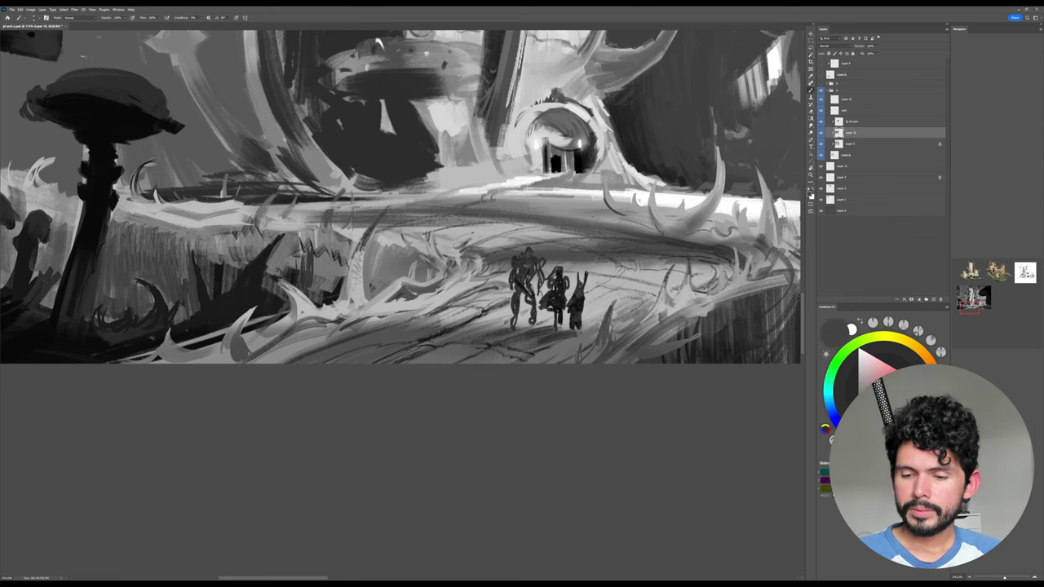
pyautogui.moveTo(615, 306)
pyautogui.mouseDown()
pyautogui.moveTo(609, 343)
pyautogui.moveTo(615, 336)
pyautogui.moveTo(593, 360)
pyautogui.mouseUp()
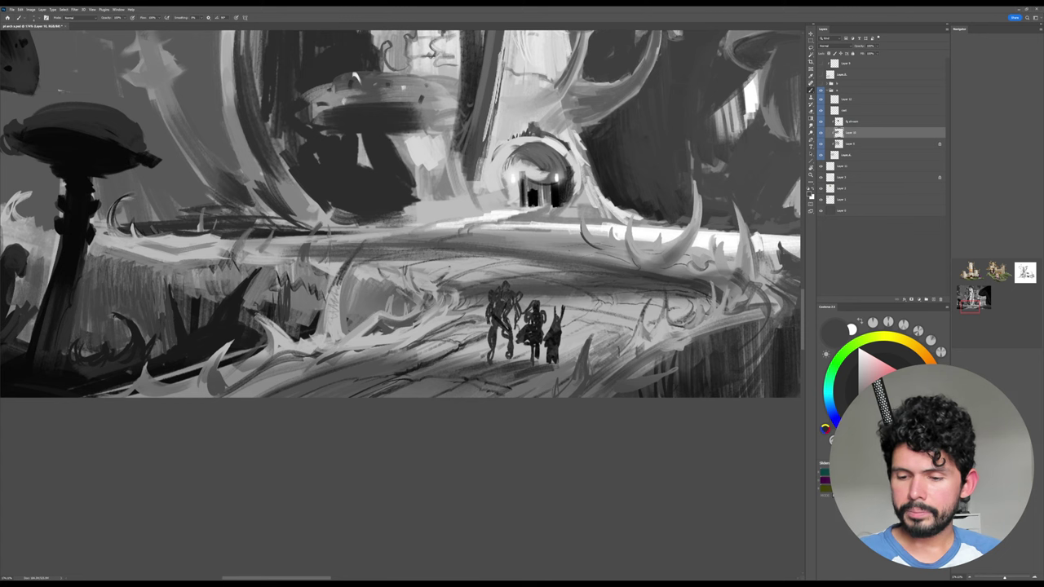
# Brush sampled light and mid greys around the dark thorn and over the neighbouring thorns beside the path.
pyautogui.keyDown('alt'); pyautogui.click(618, 347); pyautogui.keyUp('alt')
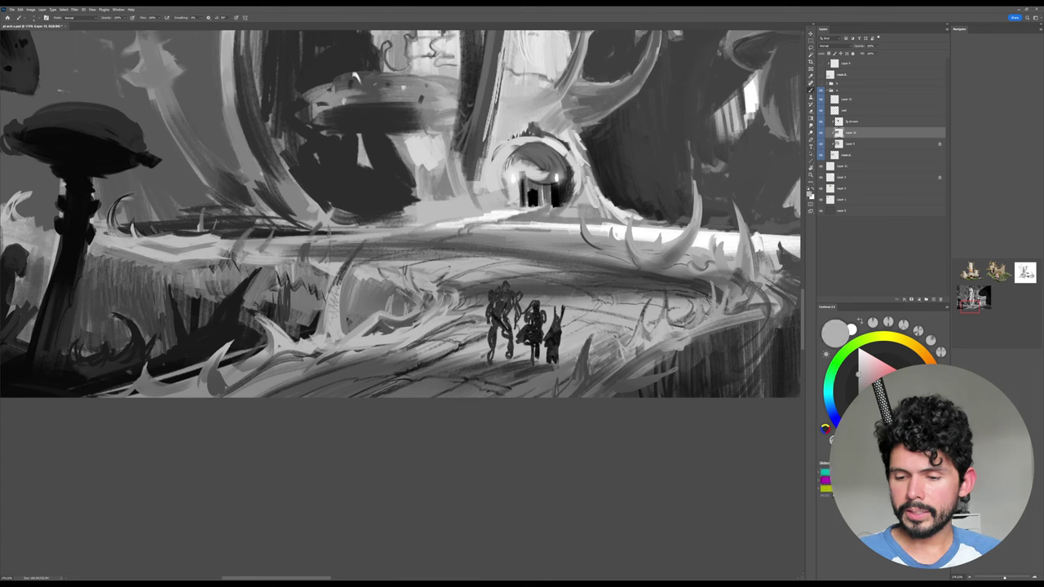
pyautogui.moveTo(608, 356); pyautogui.dragTo(607, 367)
pyautogui.moveTo(610, 360); pyautogui.dragTo(598, 375)
pyautogui.keyDown('alt'); pyautogui.click(605, 368); pyautogui.keyUp('alt')
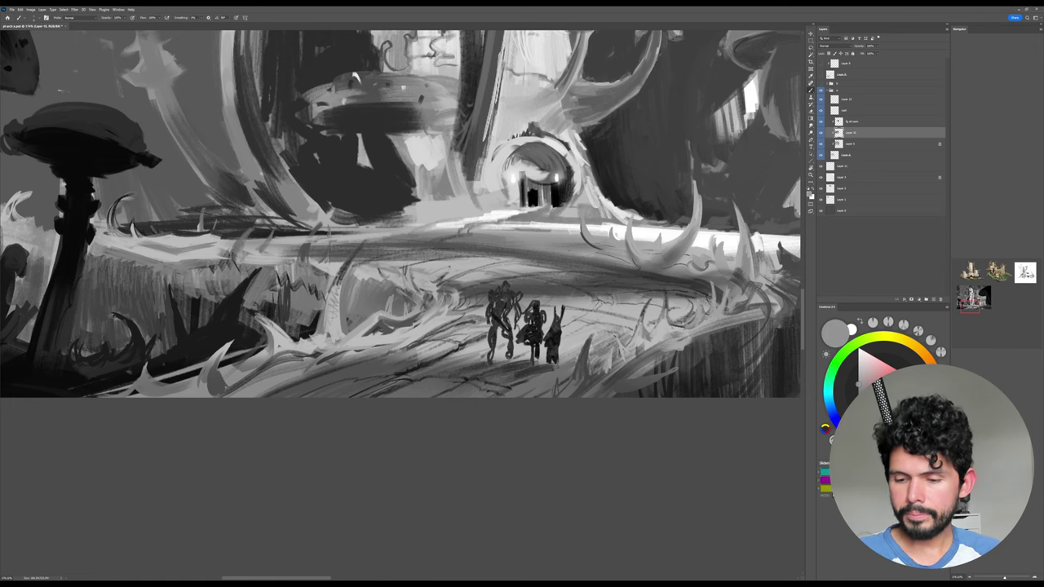
pyautogui.keyDown('alt'); pyautogui.click(608, 363); pyautogui.keyUp('alt')
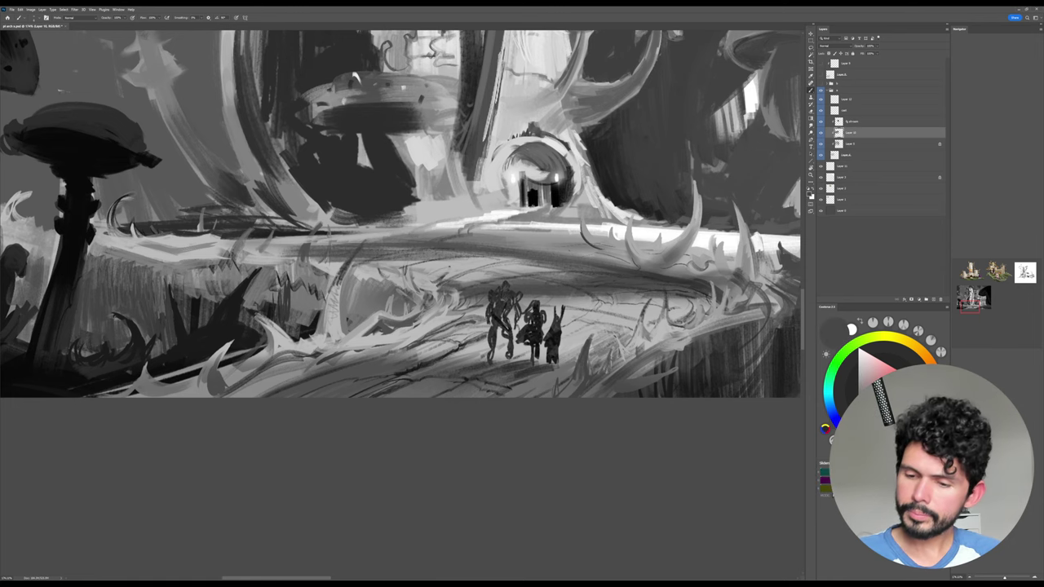
pyautogui.keyDown('alt'); pyautogui.click(665, 326); pyautogui.keyUp('alt')
pyautogui.moveTo(664, 326); pyautogui.dragTo(649, 328)
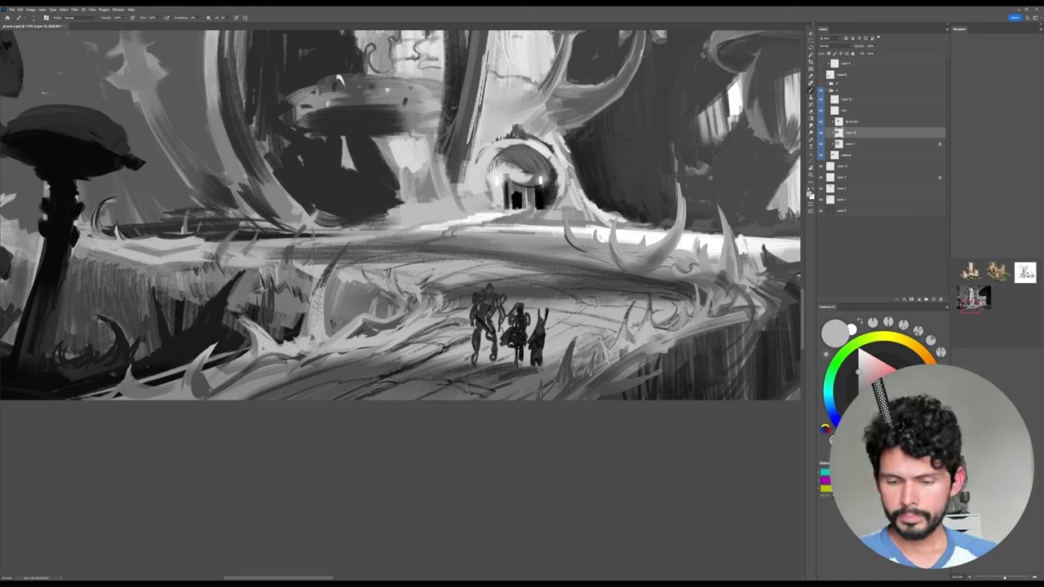
# Rotate the canvas and brush sampled light grey along the path edge behind the three figures.
pyautogui.press('d')
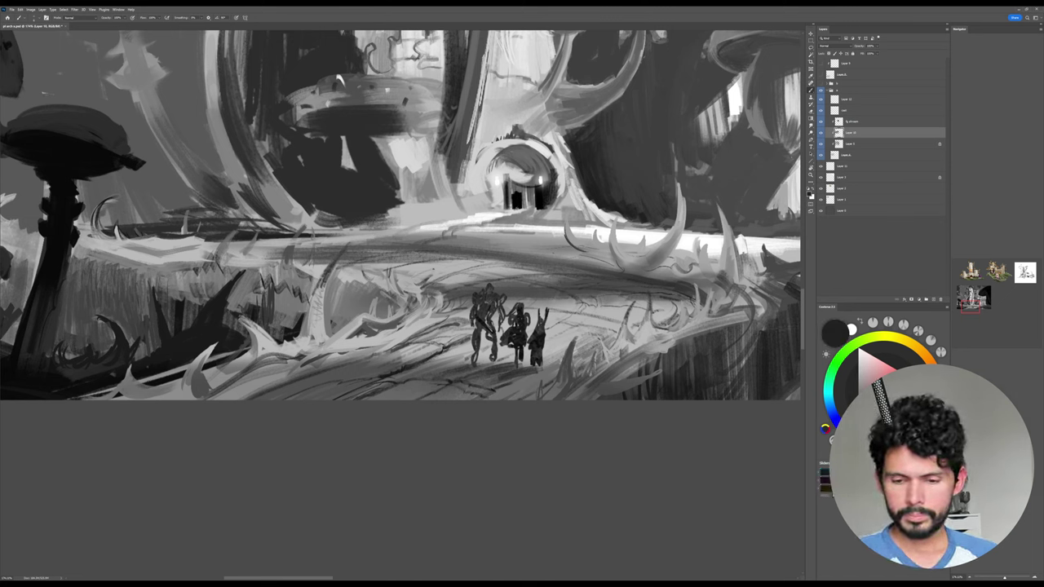
pyautogui.press('r')
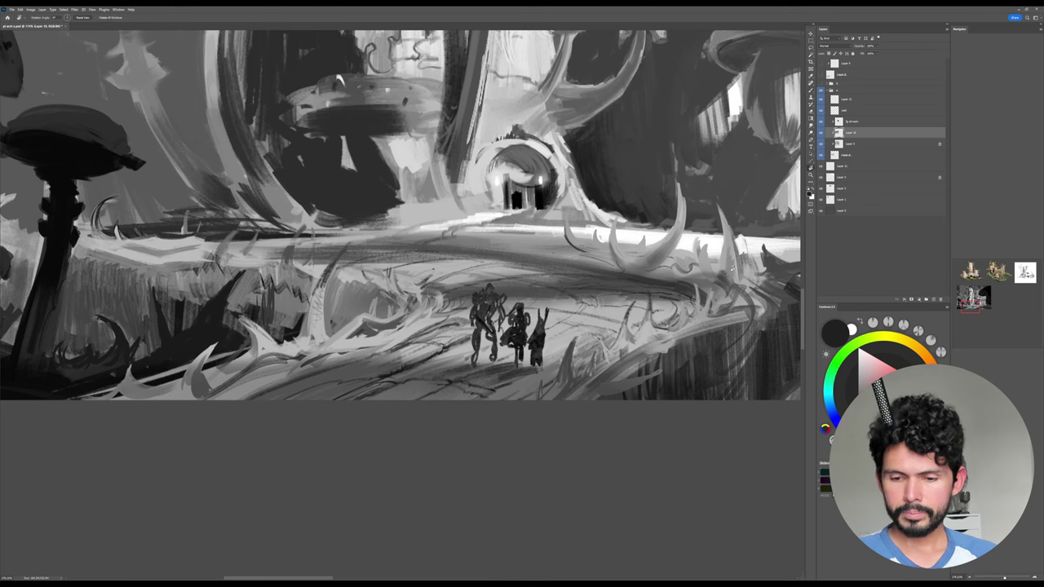
pyautogui.moveTo(583, 294); pyautogui.dragTo(572, 241)
pyautogui.moveTo(514, 212); pyautogui.dragTo(578, 214)
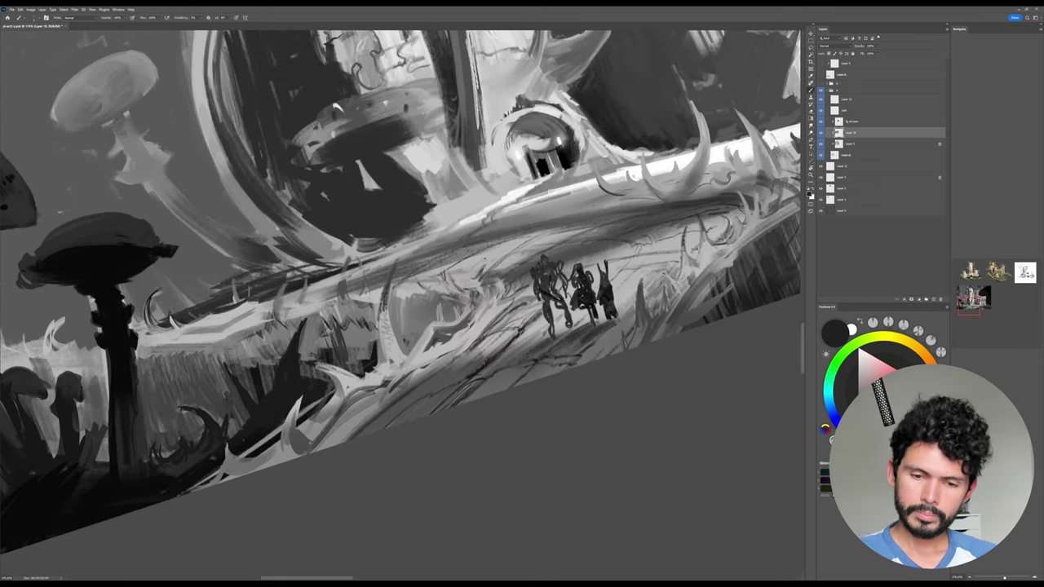
pyautogui.keyDown('alt'); pyautogui.click(499, 244); pyautogui.keyUp('alt')
pyautogui.moveTo(513, 238); pyautogui.dragTo(423, 273)
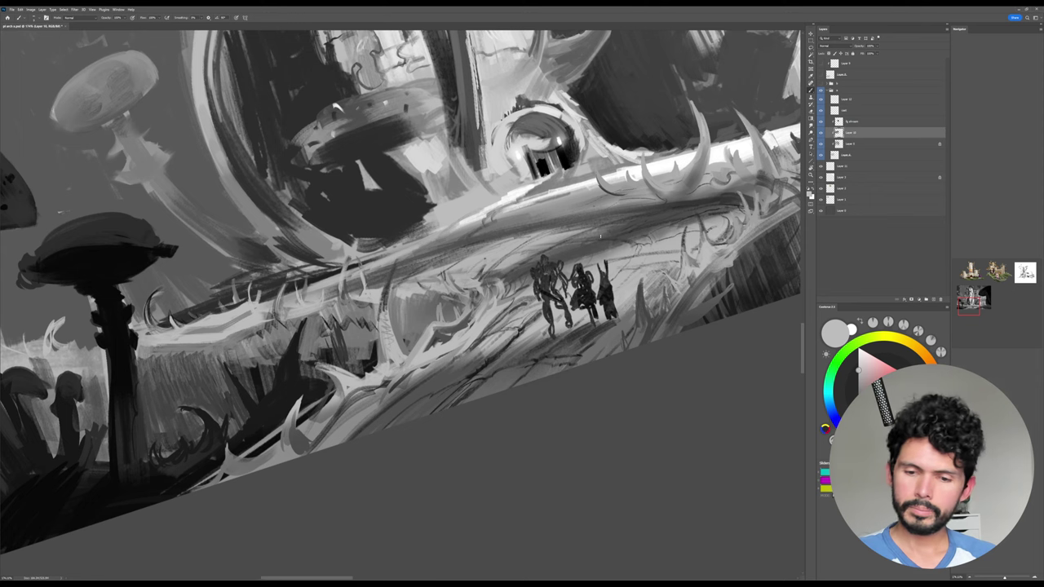
# Switch the Brush tool to another preset, rotate the canvas further, and paint dark strokes over the foreground path cracks.
pyautogui.rightClick(601, 237)
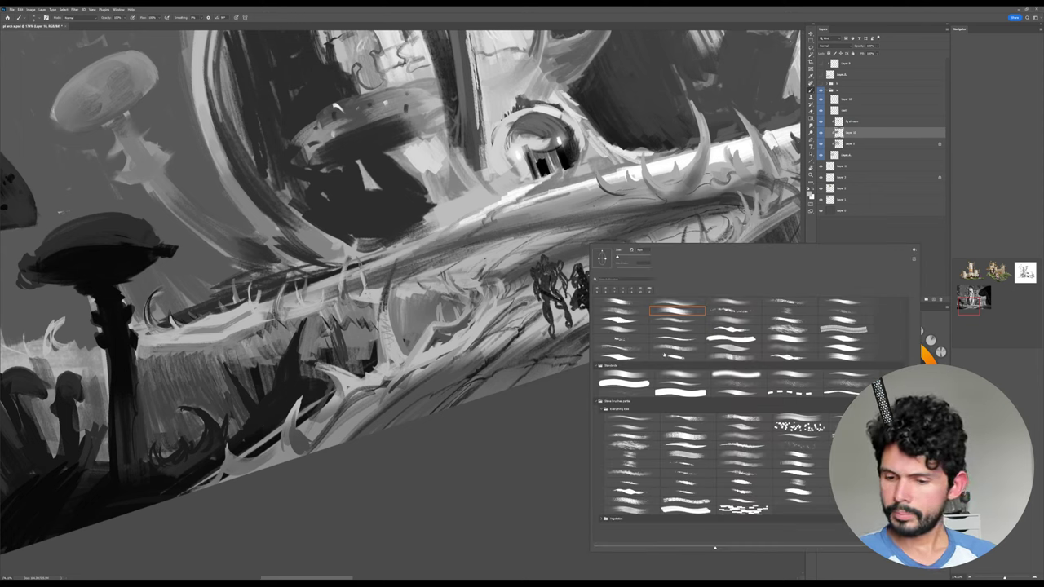
pyautogui.doubleClick(695, 351)
pyautogui.press('d')
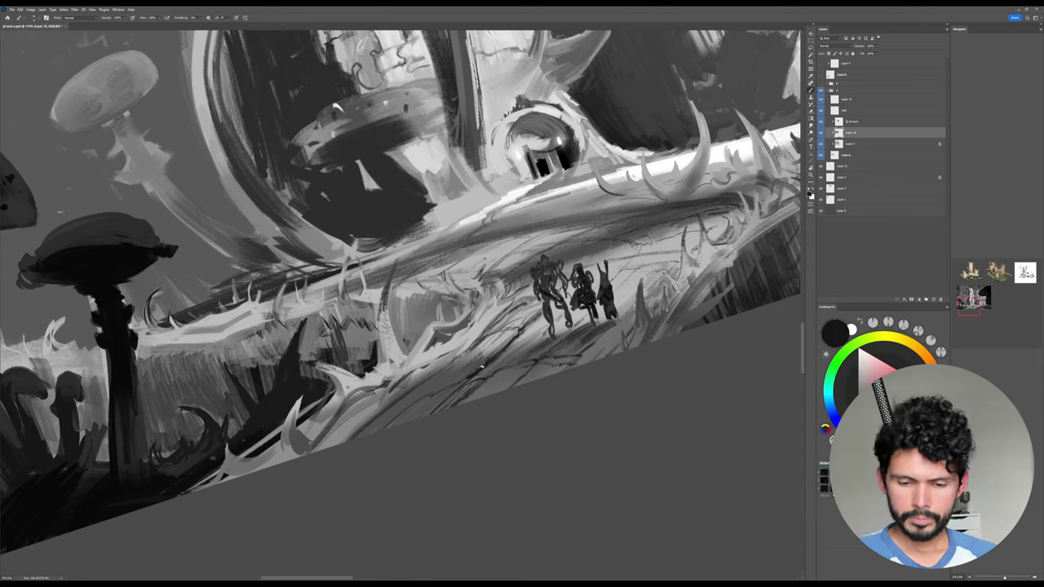
pyautogui.press('space')
pyautogui.moveTo(478, 356)
pyautogui.mouseDown()
pyautogui.moveTo(486, 325)
pyautogui.moveTo(500, 329)
pyautogui.mouseUp()
pyautogui.press('r')
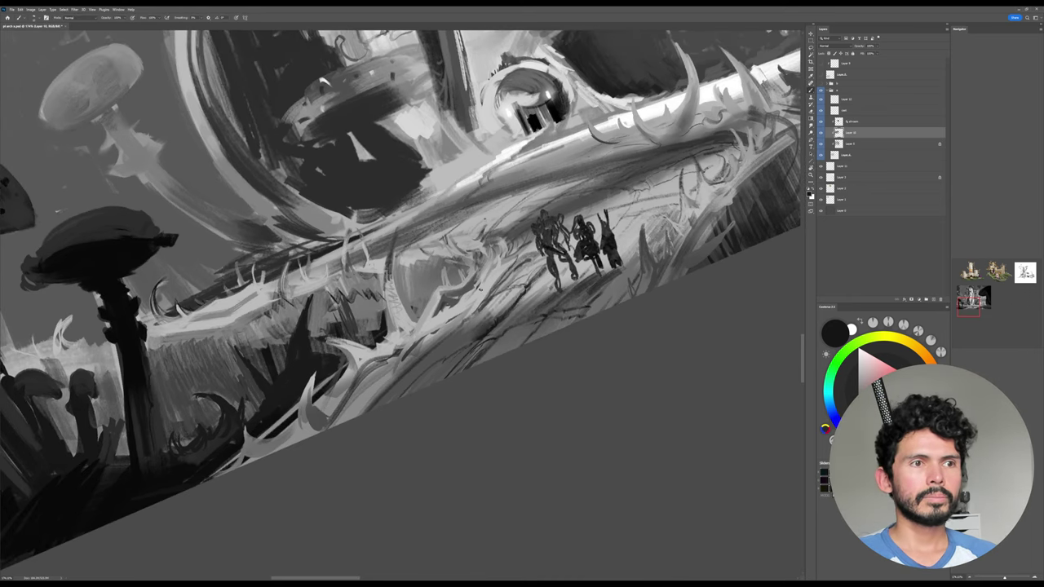
pyautogui.keyDown('alt'); pyautogui.click(447, 341); pyautogui.keyUp('alt')
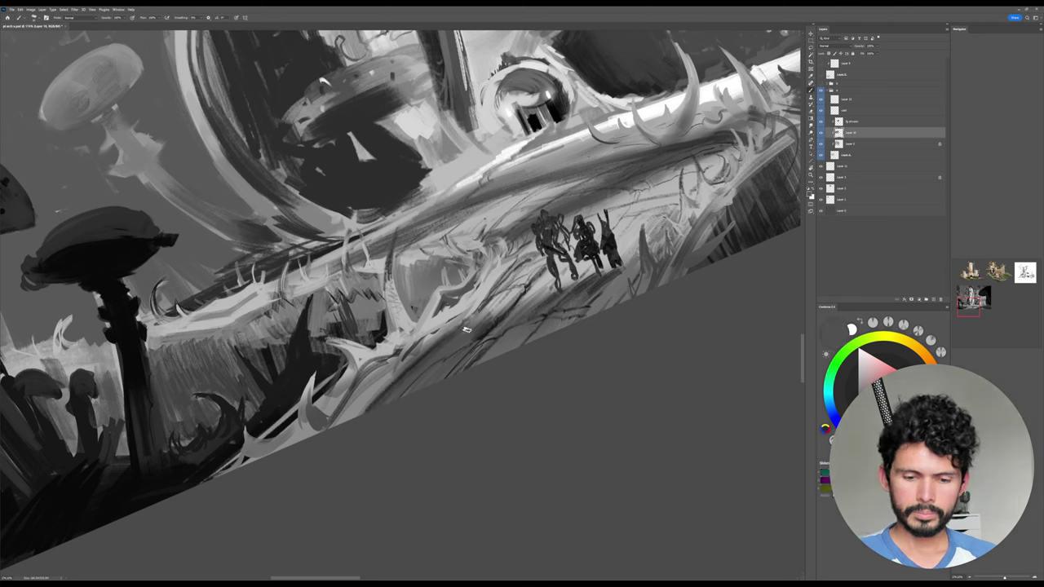
pyautogui.keyDown('alt'); pyautogui.click(488, 326); pyautogui.keyUp('alt')
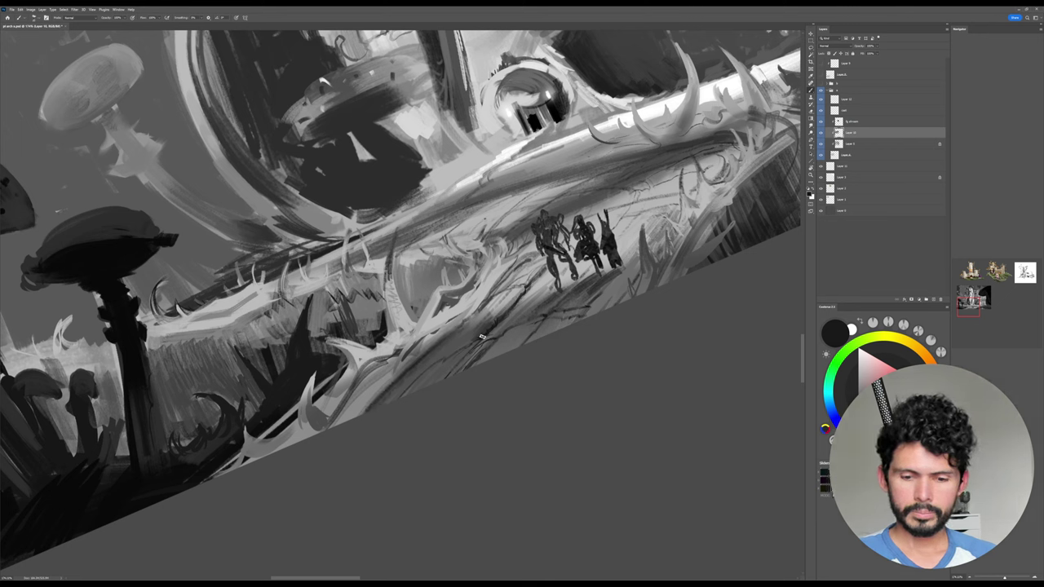
pyautogui.moveTo(478, 341)
pyautogui.mouseDown()
pyautogui.moveTo(438, 381)
pyautogui.moveTo(486, 338)
pyautogui.mouseUp()
# Brush sampled mid and dark greys over the cracks along the path's lower edge in front of the figures.
pyautogui.keyDown('alt'); pyautogui.click(513, 329); pyautogui.keyUp('alt')
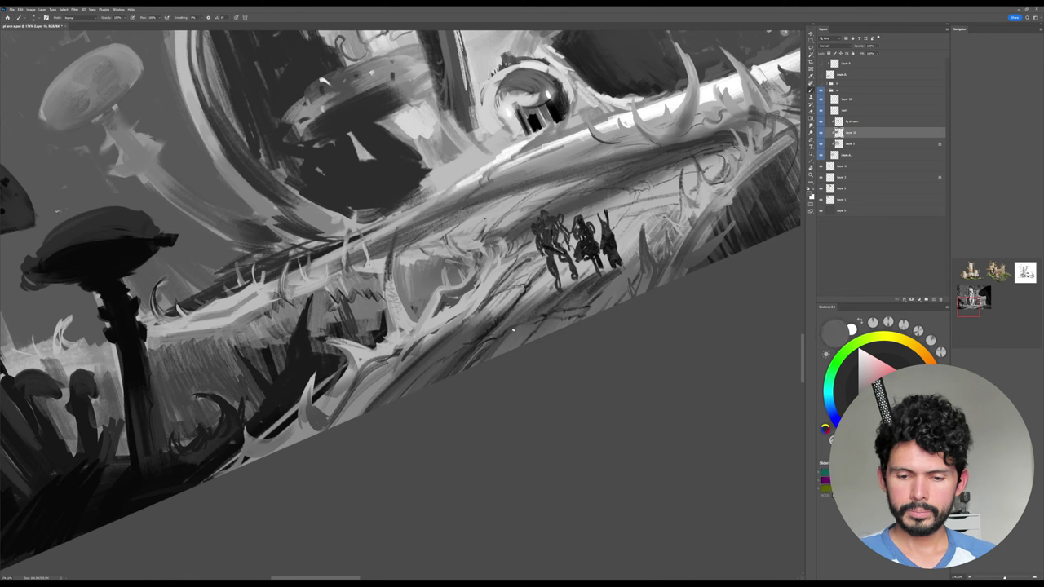
pyautogui.keyDown('alt'); pyautogui.click(484, 346); pyautogui.keyUp('alt')
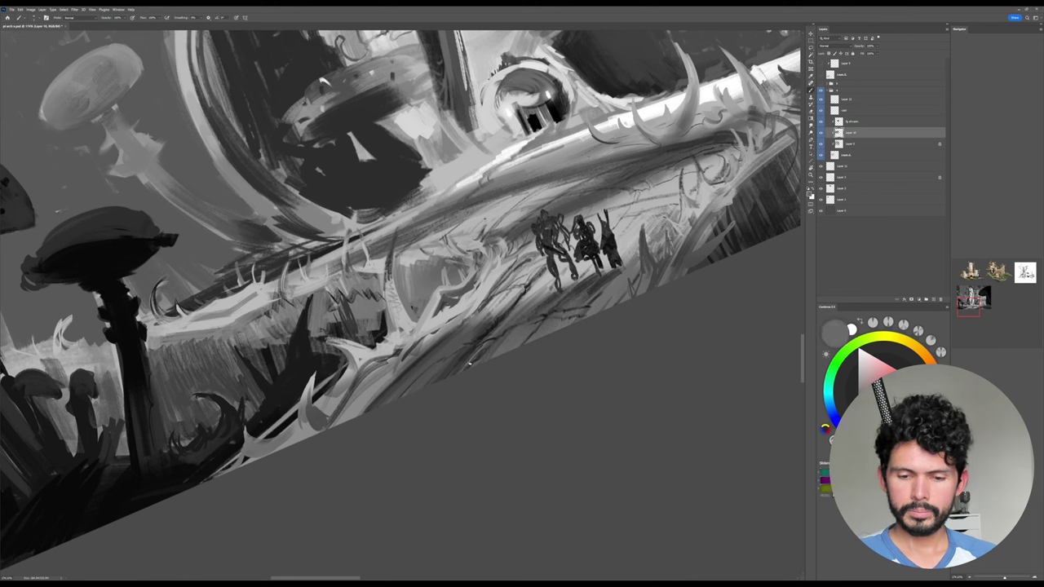
pyautogui.moveTo(484, 349)
pyautogui.mouseDown()
pyautogui.moveTo(468, 366)
pyautogui.moveTo(471, 356)
pyautogui.mouseUp()
pyautogui.keyDown('alt'); pyautogui.click(484, 337); pyautogui.keyUp('alt')
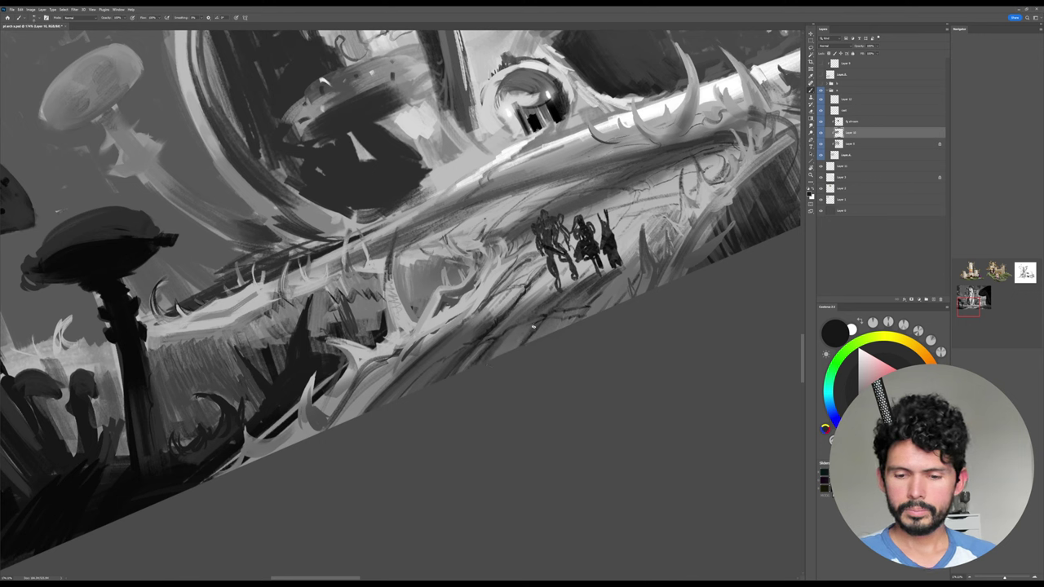
pyautogui.keyDown('alt'); pyautogui.click(513, 334); pyautogui.keyUp('alt')
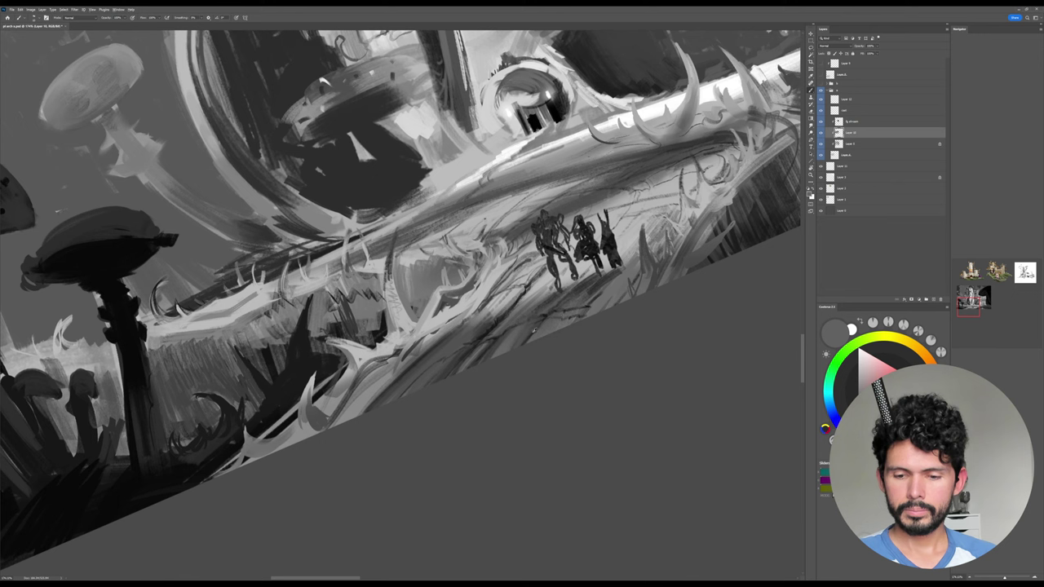
pyautogui.keyDown('alt'); pyautogui.click(559, 323); pyautogui.keyUp('alt')
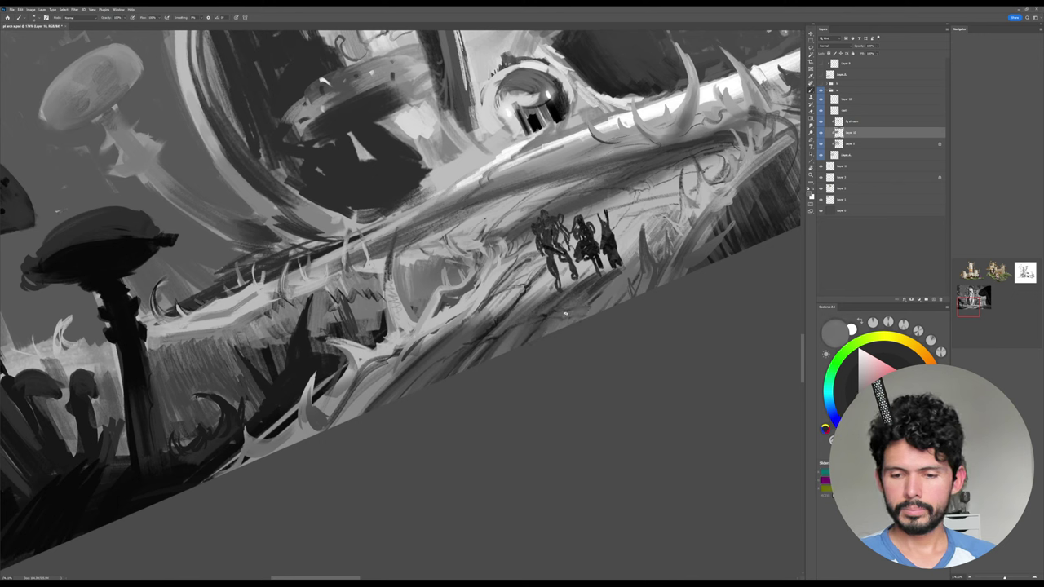
# Reset the canvas rotation and paint dark strokes on the path beside the armoured figure's legs.
pyautogui.press('Escape')
pyautogui.moveTo(725, 291); pyautogui.dragTo(692, 287)
pyautogui.press('b')
pyautogui.keyDown('alt'); pyautogui.click(501, 349); pyautogui.keyUp('alt')
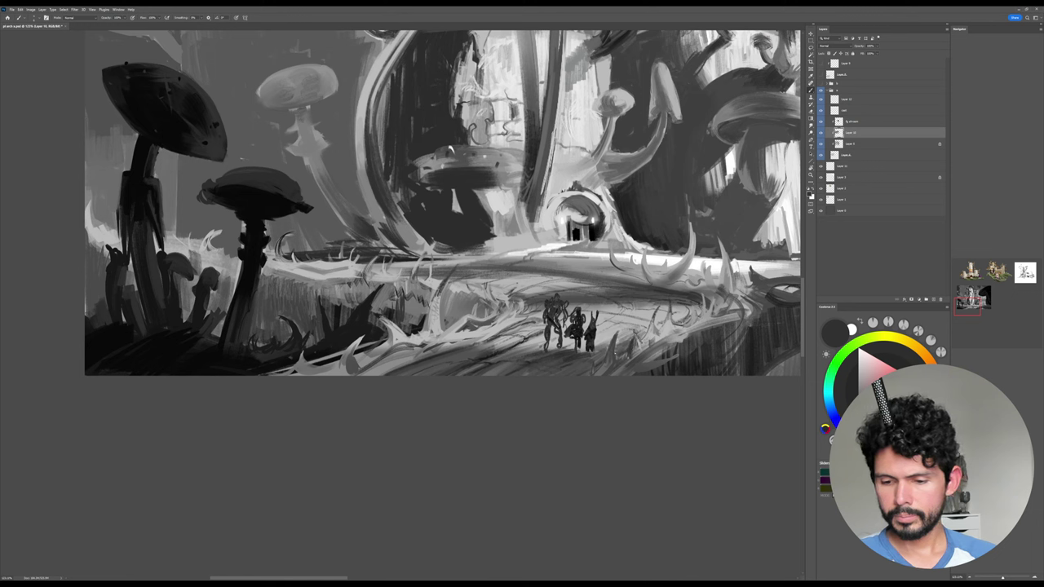
pyautogui.click(860, 423)
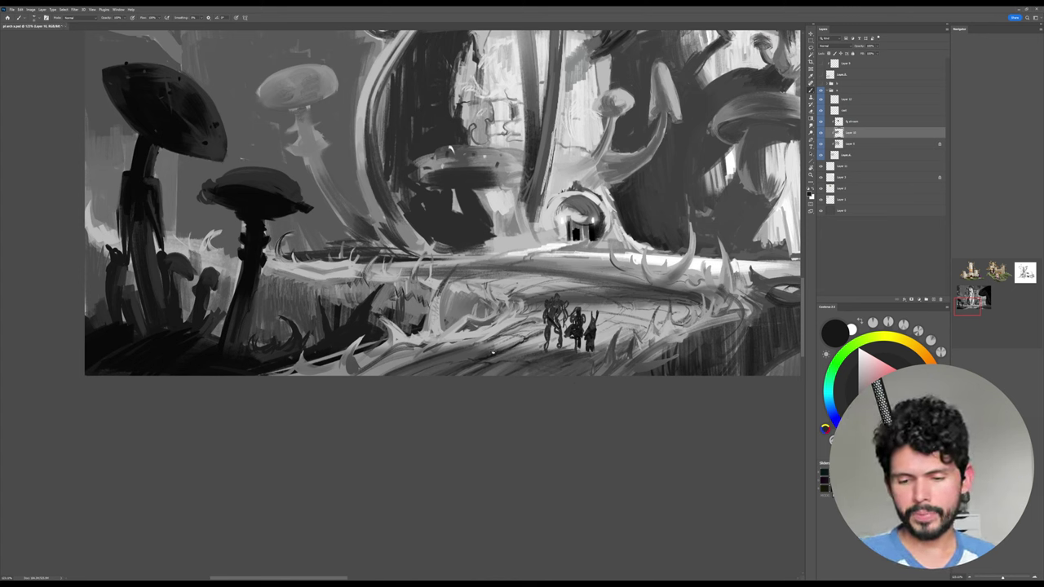
pyautogui.moveTo(483, 344); pyautogui.dragTo(505, 336)
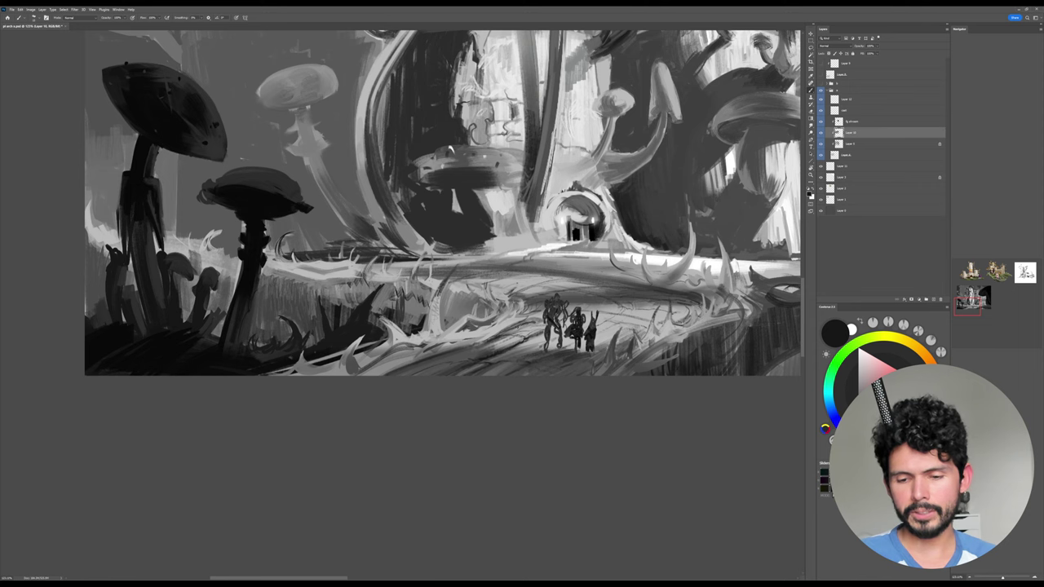
pyautogui.keyDown('alt'); pyautogui.click(528, 328); pyautogui.keyUp('alt')
pyautogui.moveTo(493, 343); pyautogui.dragTo(511, 336)
pyautogui.moveTo(671, 299); pyautogui.dragTo(664, 285)
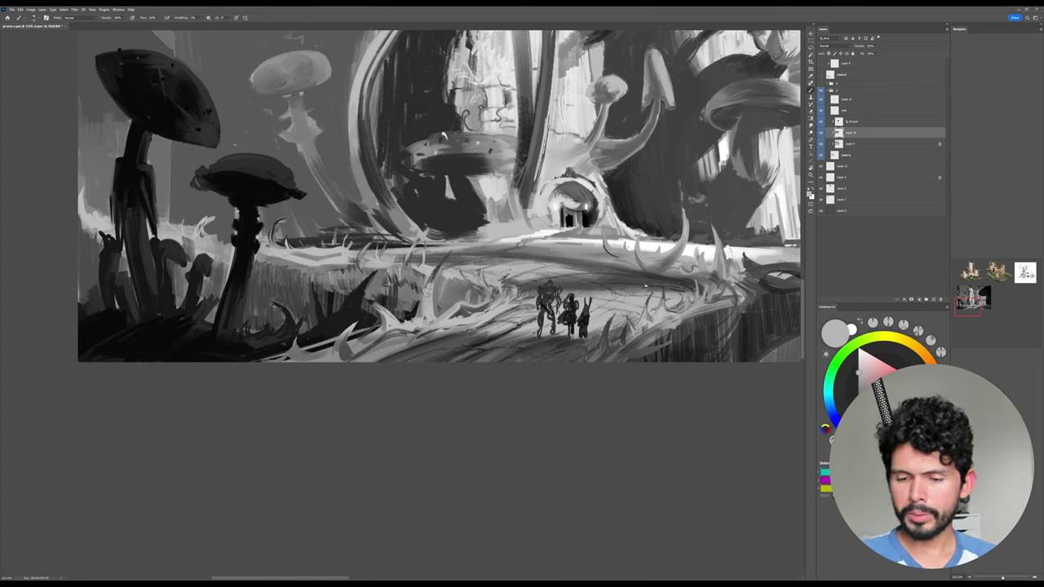
# Paint dark sampled strokes around the three figures and on the ground at their feet.
pyautogui.keyDown('alt'); pyautogui.click(520, 324); pyautogui.keyUp('alt')
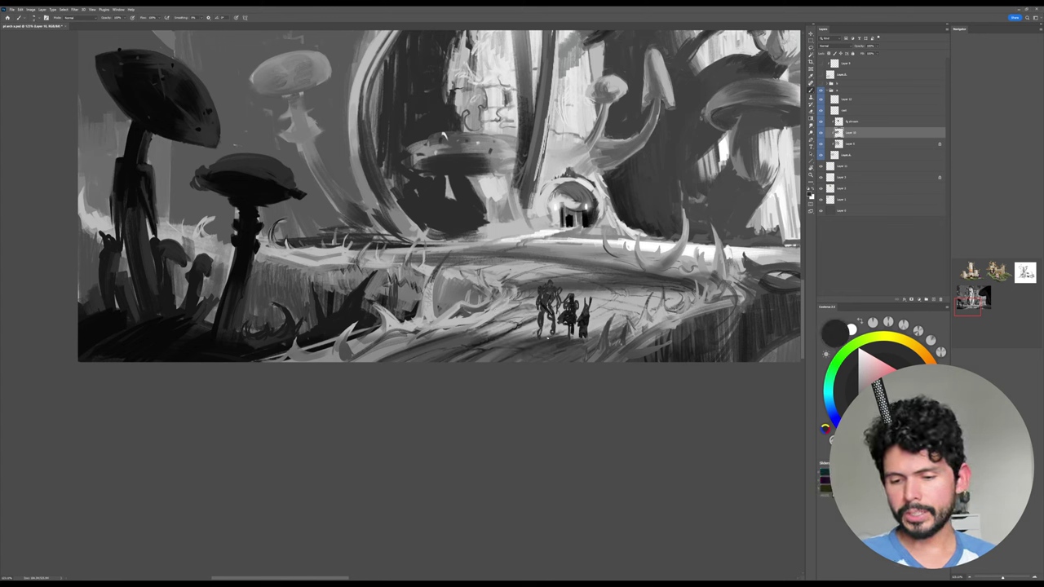
pyautogui.moveTo(560, 325); pyautogui.dragTo(568, 330)
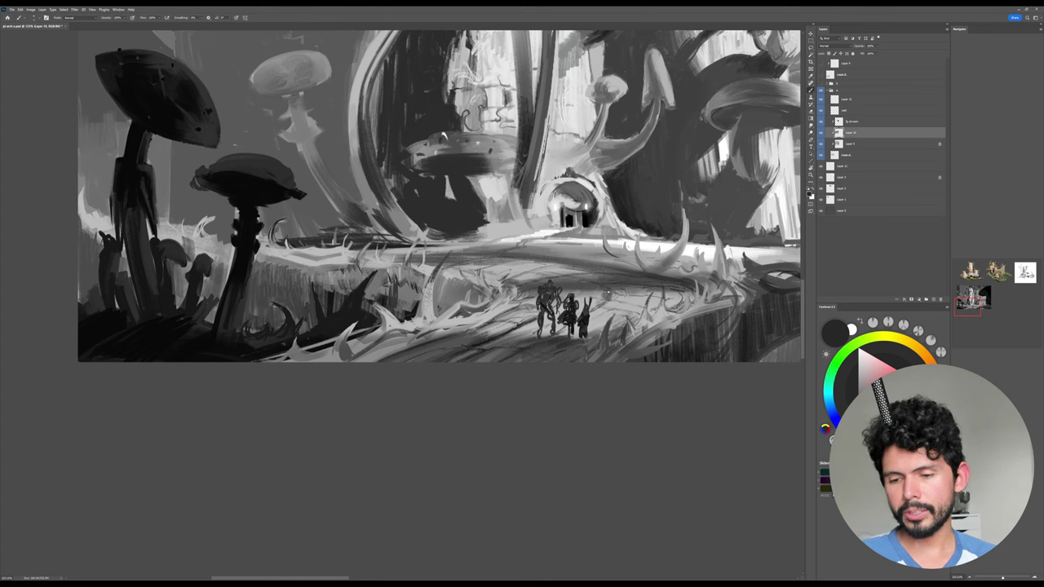
pyautogui.moveTo(610, 292); pyautogui.dragTo(553, 336)
pyautogui.moveTo(605, 307); pyautogui.dragTo(592, 315)
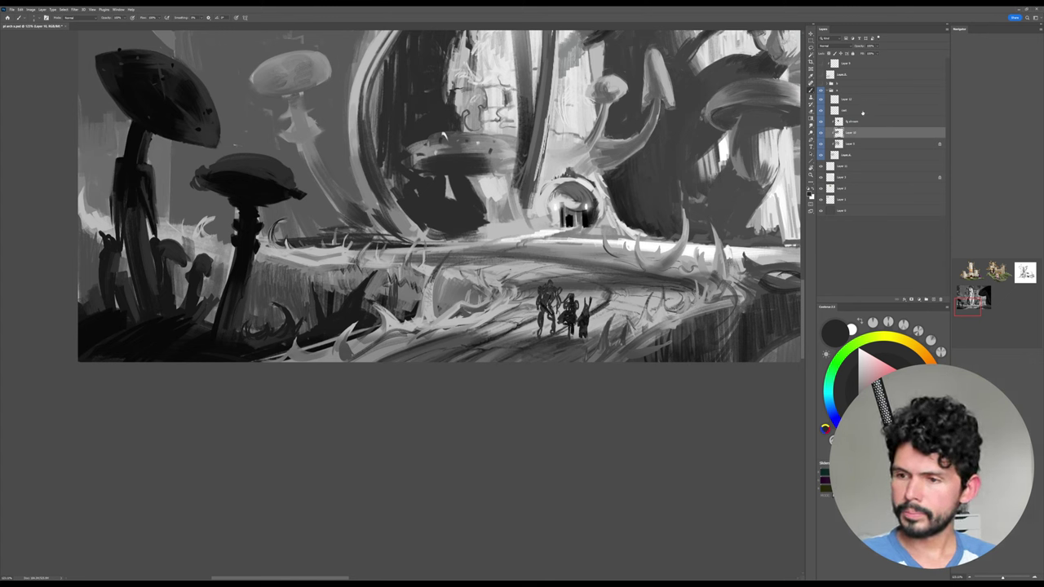
# Hide the layer with the three figures and toggle the painted path layer off and on to compare.
pyautogui.click(822, 111)
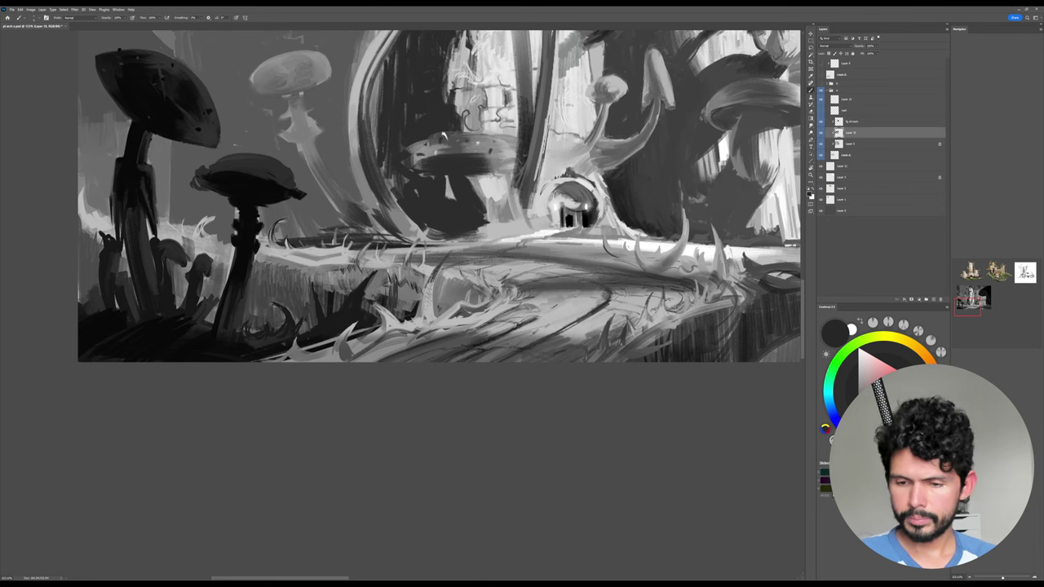
pyautogui.moveTo(721, 308); pyautogui.dragTo(531, 349)
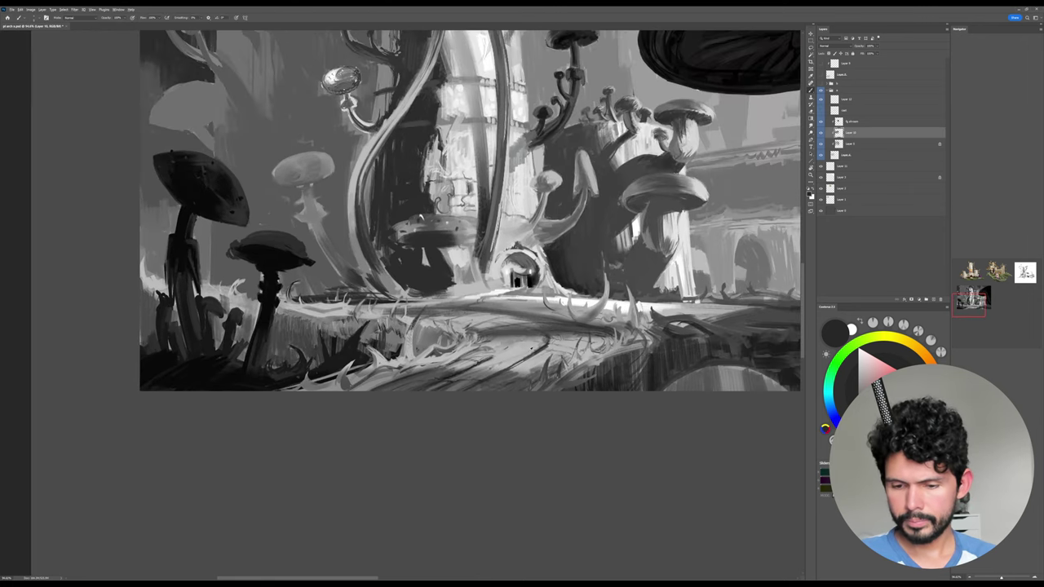
pyautogui.keyDown('alt'); pyautogui.click(530, 348); pyautogui.keyUp('alt')
pyautogui.click(821, 133)
pyautogui.click(821, 133)
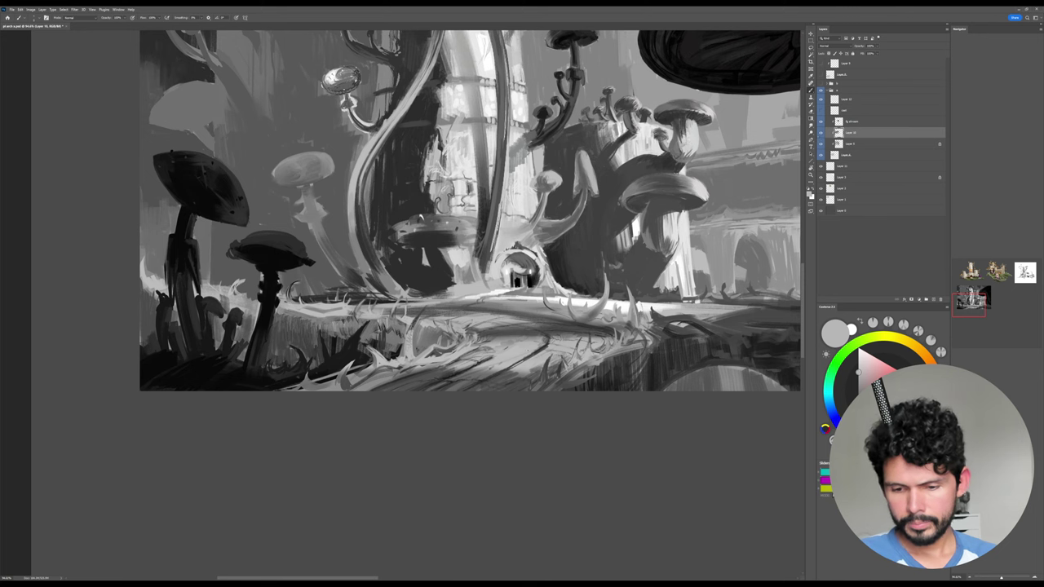
# Brush sampled light and dark greys over the path area where the hidden figures stood.
pyautogui.keyDown('alt'); pyautogui.click(527, 351); pyautogui.keyUp('alt')
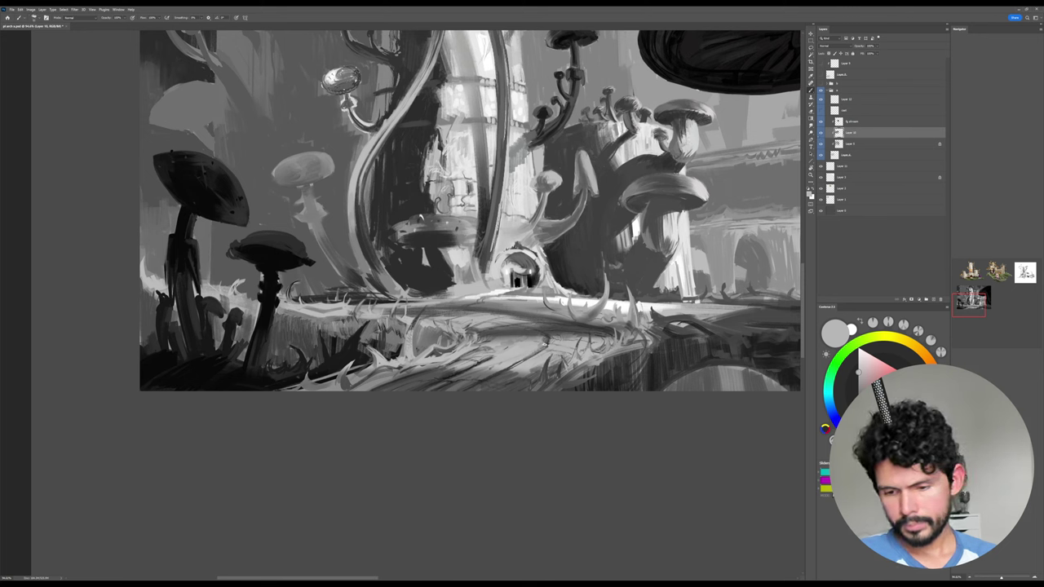
pyautogui.moveTo(544, 348); pyautogui.dragTo(518, 362)
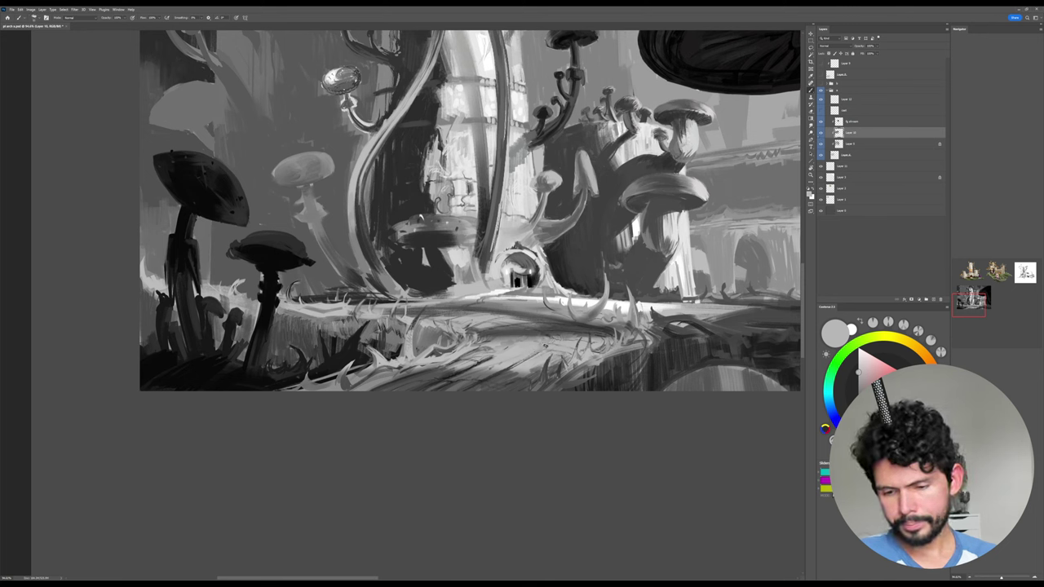
pyautogui.keyDown('alt'); pyautogui.click(484, 363); pyautogui.keyUp('alt')
pyautogui.keyDown('alt'); pyautogui.click(483, 361); pyautogui.keyUp('alt')
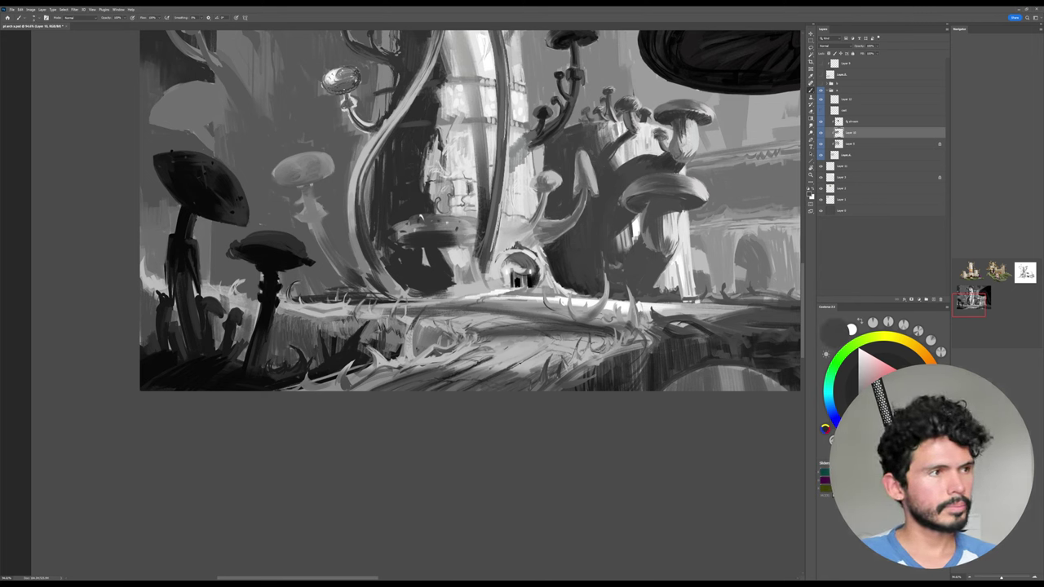
pyautogui.moveTo(512, 367)
pyautogui.mouseDown()
pyautogui.moveTo(554, 346)
pyautogui.moveTo(523, 362)
pyautogui.mouseUp()
# Rotate the canvas and brush long diagonal strokes down the middle of the path.
pyautogui.press('r')
pyautogui.moveTo(589, 330); pyautogui.dragTo(588, 281)
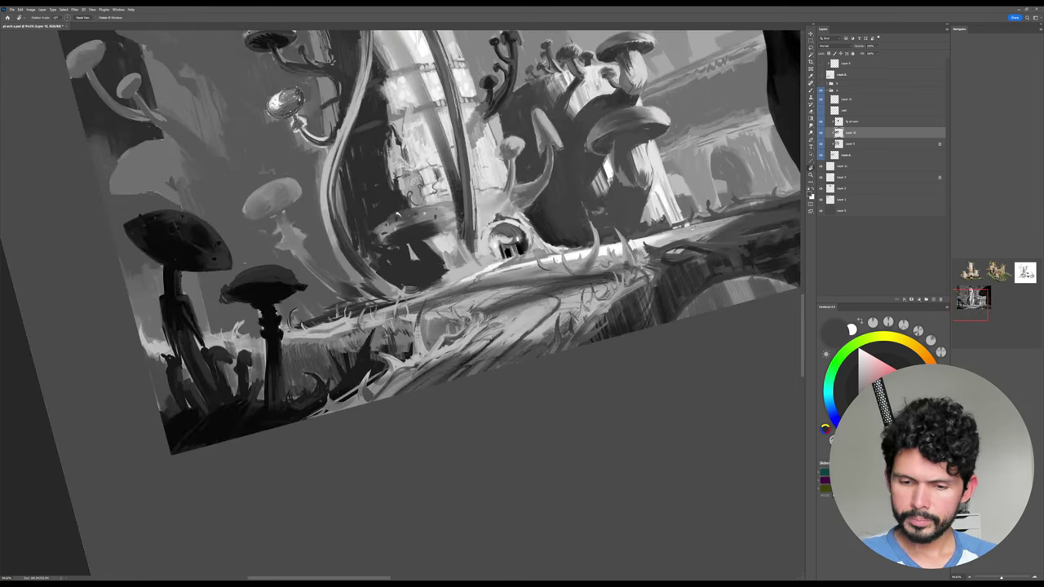
pyautogui.moveTo(556, 312); pyautogui.dragTo(524, 340)
pyautogui.moveTo(554, 316); pyautogui.dragTo(523, 339)
# Refine the path's diagonal cracks and foreground shading with sampled dark and light greys.
pyautogui.keyDown('alt'); pyautogui.click(538, 322); pyautogui.keyUp('alt')
pyautogui.keyDown('alt'); pyautogui.click(559, 305); pyautogui.keyUp('alt')
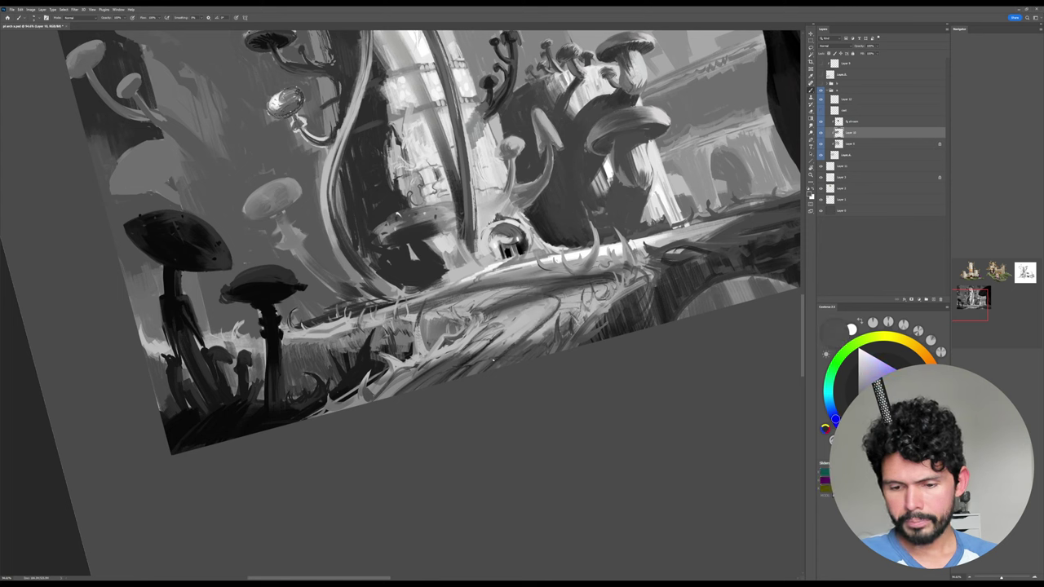
pyautogui.keyDown('alt'); pyautogui.click(591, 326); pyautogui.keyUp('alt')
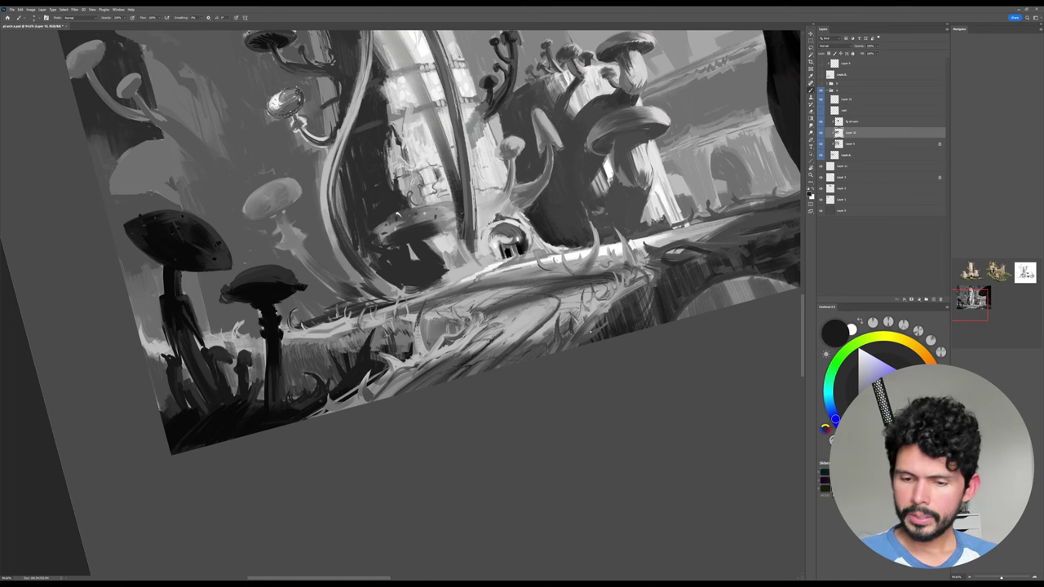
pyautogui.moveTo(542, 324)
pyautogui.mouseDown()
pyautogui.moveTo(490, 347)
pyautogui.moveTo(507, 328)
pyautogui.mouseUp()
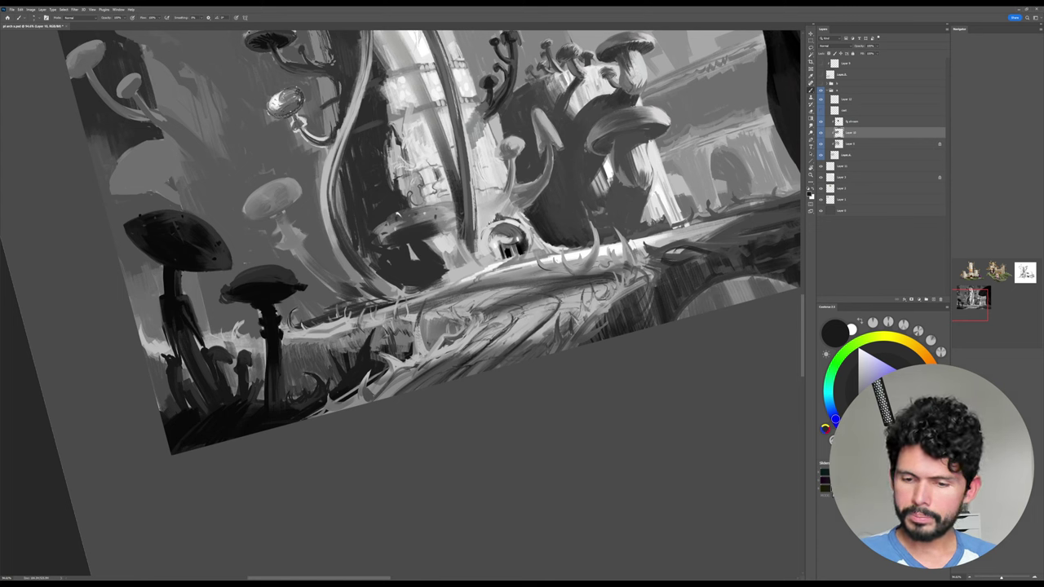
pyautogui.keyDown('alt'); pyautogui.click(574, 302); pyautogui.keyUp('alt')
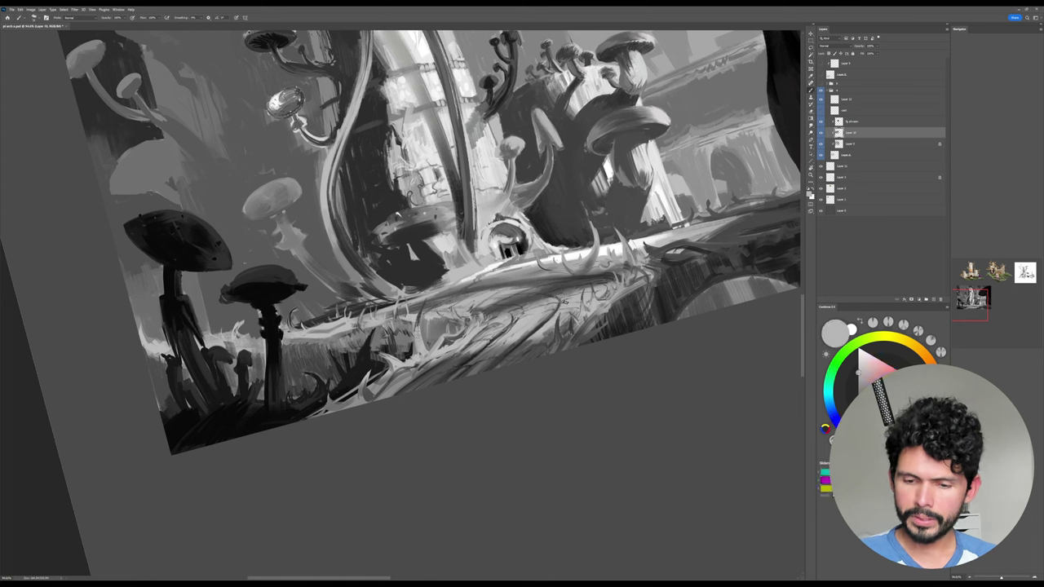
# Reset the canvas rotation and brush sampled light and dark greys over the lower right stretch of the path.
pyautogui.press('Escape')
pyautogui.moveTo(541, 350); pyautogui.dragTo(591, 315)
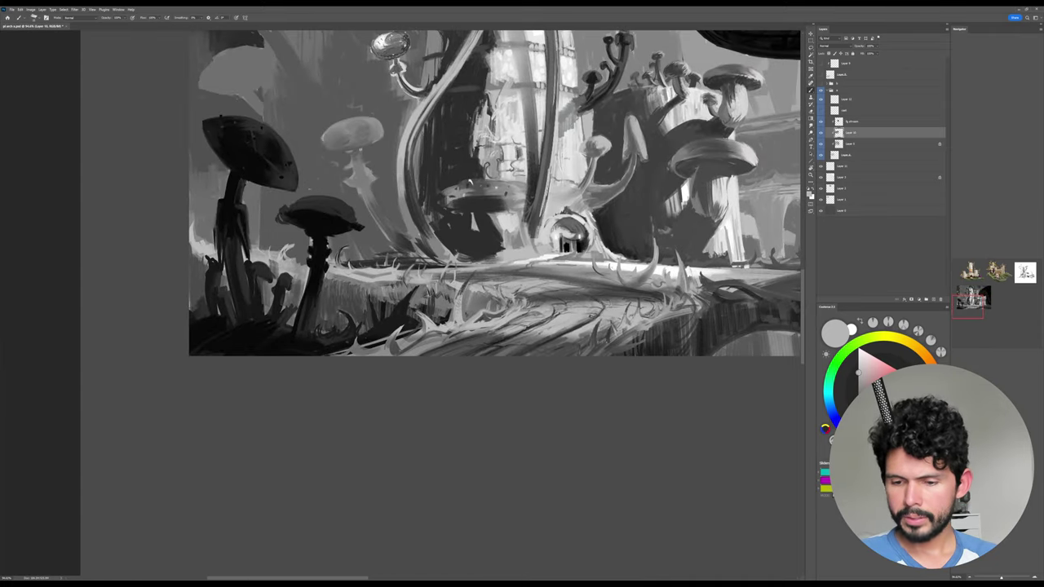
pyautogui.keyDown('alt'); pyautogui.click(592, 314); pyautogui.keyUp('alt')
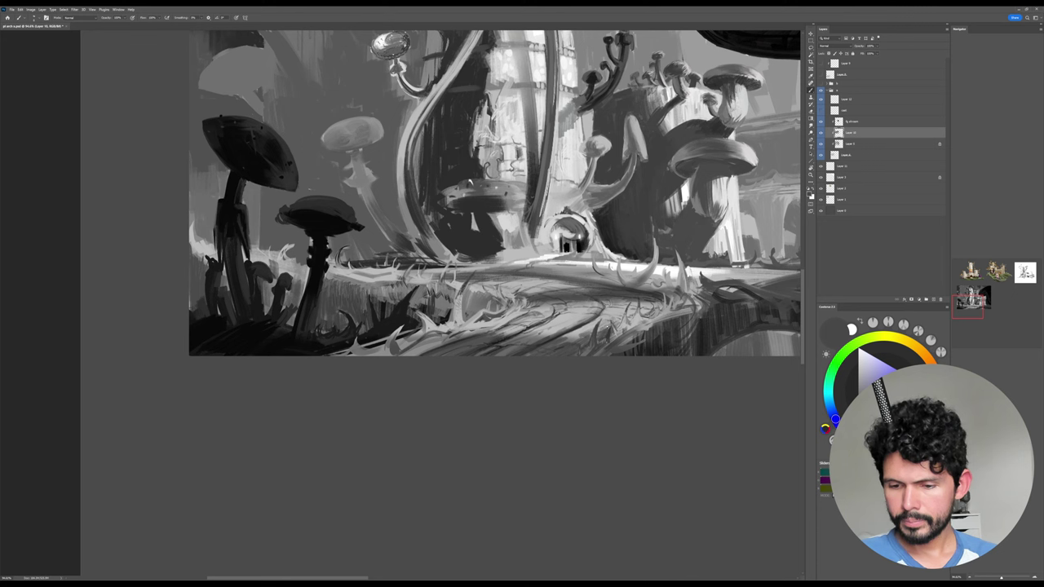
pyautogui.keyDown('alt'); pyautogui.click(575, 336); pyautogui.keyUp('alt')
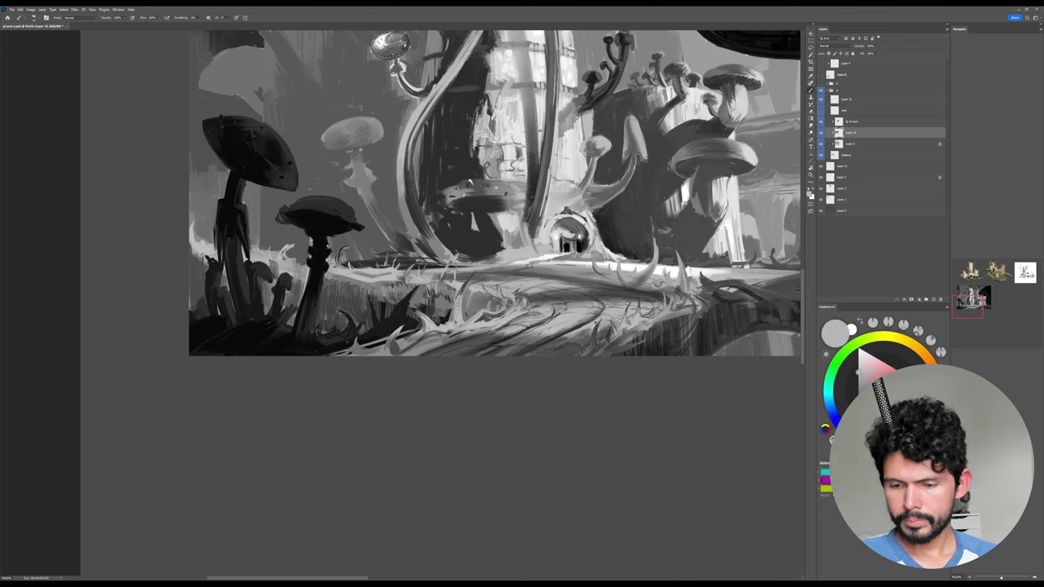
pyautogui.keyDown('alt'); pyautogui.click(558, 348); pyautogui.keyUp('alt')
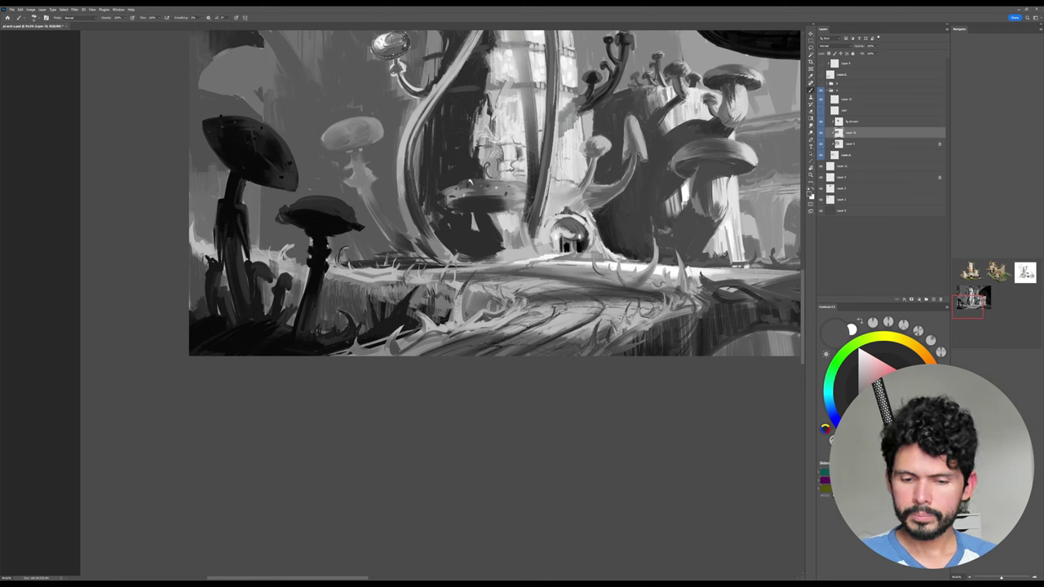
# Darken the thorns and grass along the path's lower-left edge with sampled dark grey strokes.
pyautogui.keyDown('alt'); pyautogui.click(482, 339); pyautogui.keyUp('alt')
pyautogui.moveTo(430, 347); pyautogui.dragTo(386, 354)
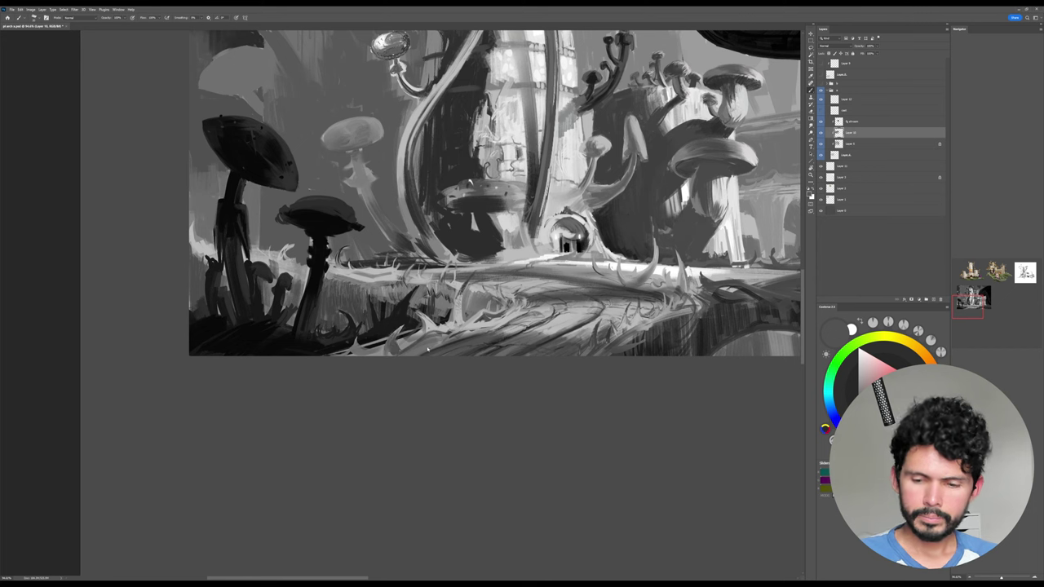
pyautogui.keyDown('alt'); pyautogui.click(426, 349); pyautogui.keyUp('alt')
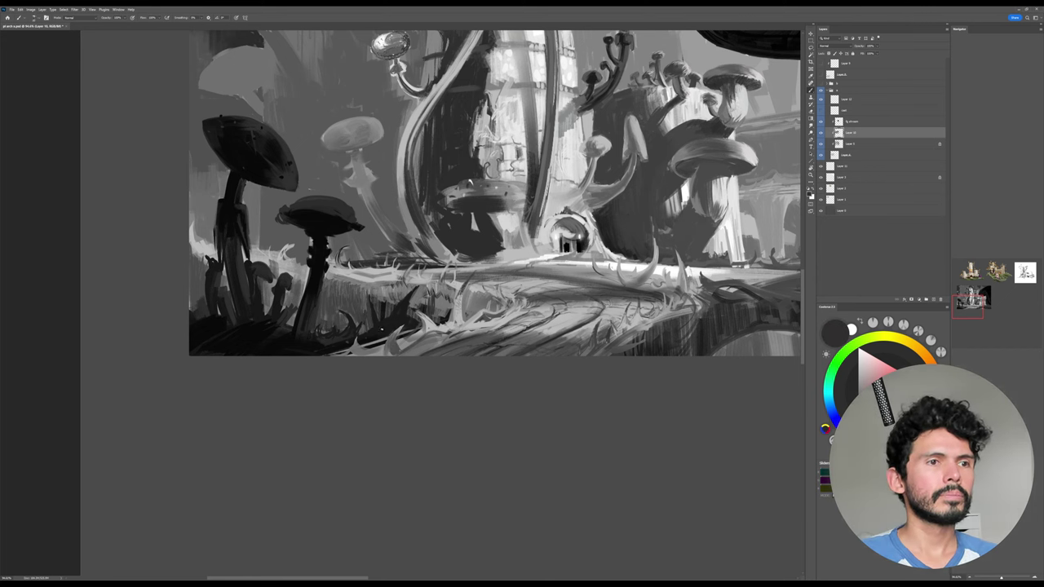
pyautogui.moveTo(390, 338)
pyautogui.mouseDown()
pyautogui.moveTo(385, 355)
pyautogui.moveTo(392, 337)
pyautogui.mouseUp()
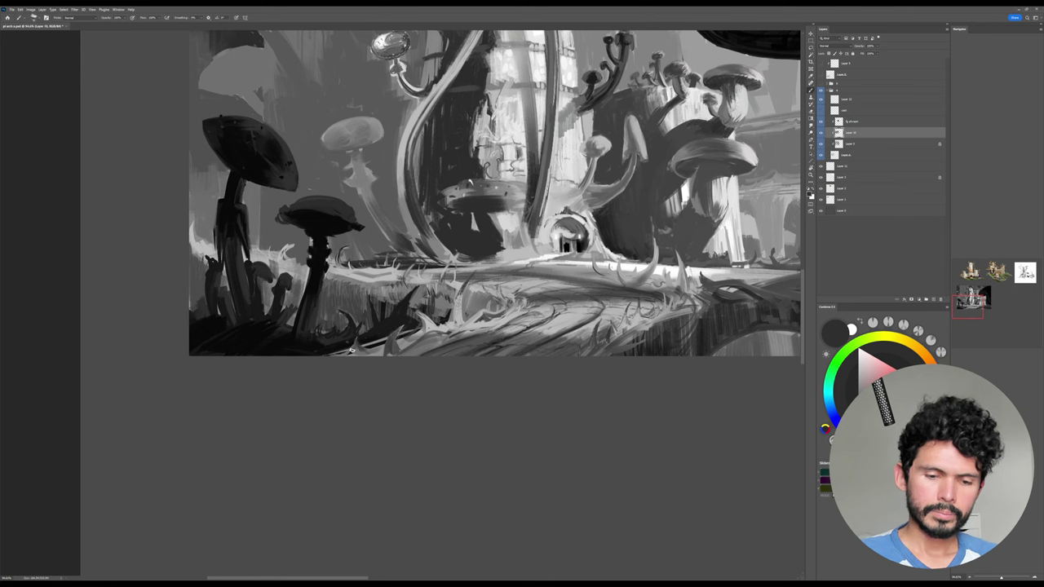
pyautogui.moveTo(358, 348)
pyautogui.mouseDown()
pyautogui.moveTo(344, 354)
pyautogui.moveTo(392, 351)
pyautogui.mouseUp()
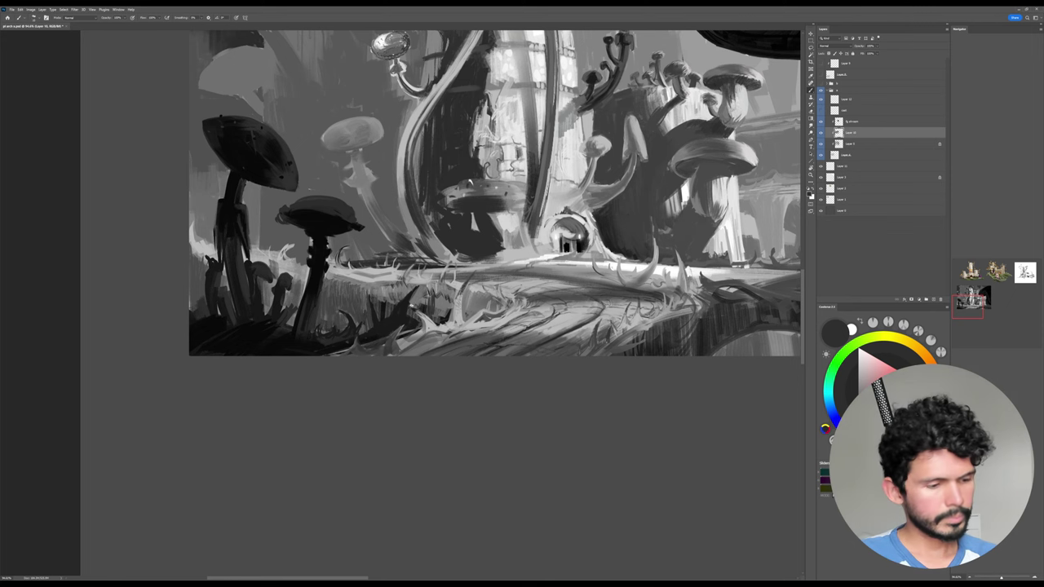
pyautogui.moveTo(404, 332)
pyautogui.mouseDown()
pyautogui.moveTo(413, 343)
pyautogui.moveTo(417, 328)
pyautogui.mouseUp()
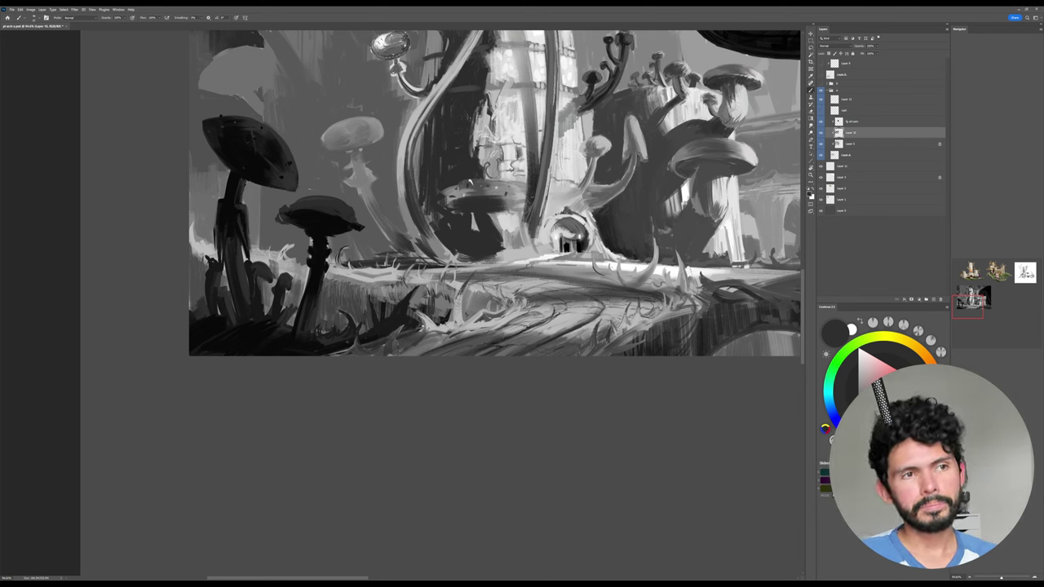
pyautogui.moveTo(415, 311)
pyautogui.mouseDown()
pyautogui.moveTo(429, 339)
pyautogui.moveTo(457, 330)
pyautogui.moveTo(459, 298)
pyautogui.moveTo(471, 328)
pyautogui.moveTo(432, 349)
pyautogui.mouseUp()
pyautogui.moveTo(494, 326)
pyautogui.mouseDown()
pyautogui.moveTo(449, 337)
pyautogui.moveTo(445, 329)
pyautogui.moveTo(476, 320)
pyautogui.moveTo(492, 326)
pyautogui.moveTo(473, 331)
pyautogui.moveTo(499, 330)
pyautogui.moveTo(399, 355)
pyautogui.mouseUp()
pyautogui.moveTo(472, 324); pyautogui.dragTo(480, 315)
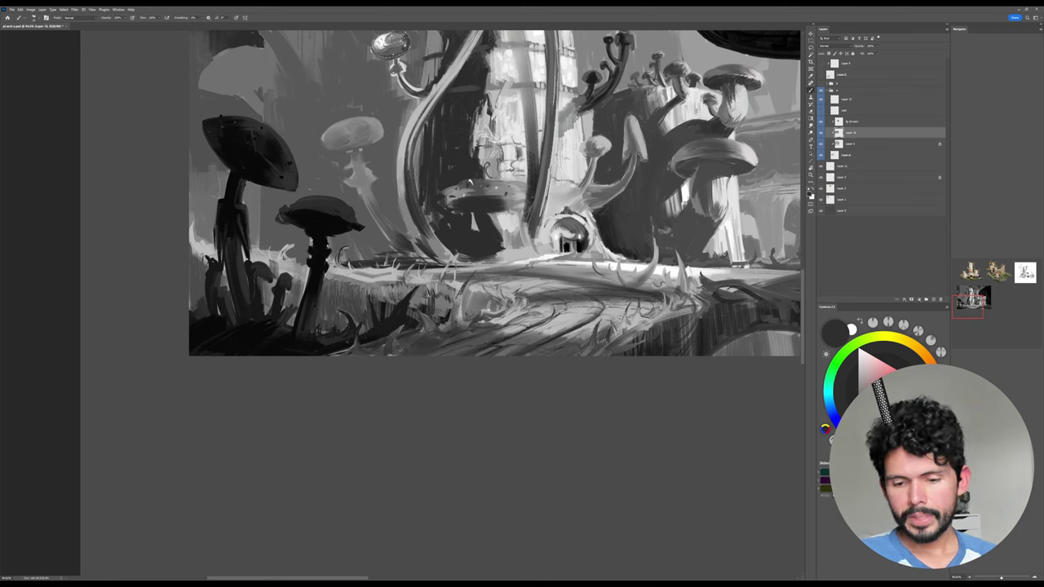
# Rework the grass patch on the path's left side with alternately sampled light and dark greys.
pyautogui.keyDown('alt'); pyautogui.click(500, 322); pyautogui.keyUp('alt')
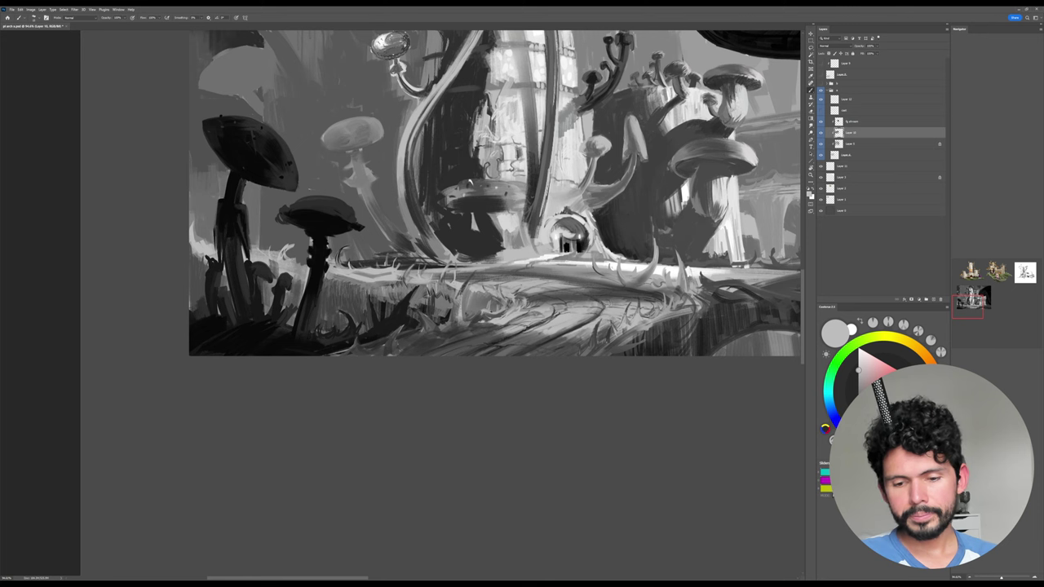
pyautogui.moveTo(483, 310); pyautogui.dragTo(509, 316)
pyautogui.keyDown('alt'); pyautogui.click(499, 313); pyautogui.keyUp('alt')
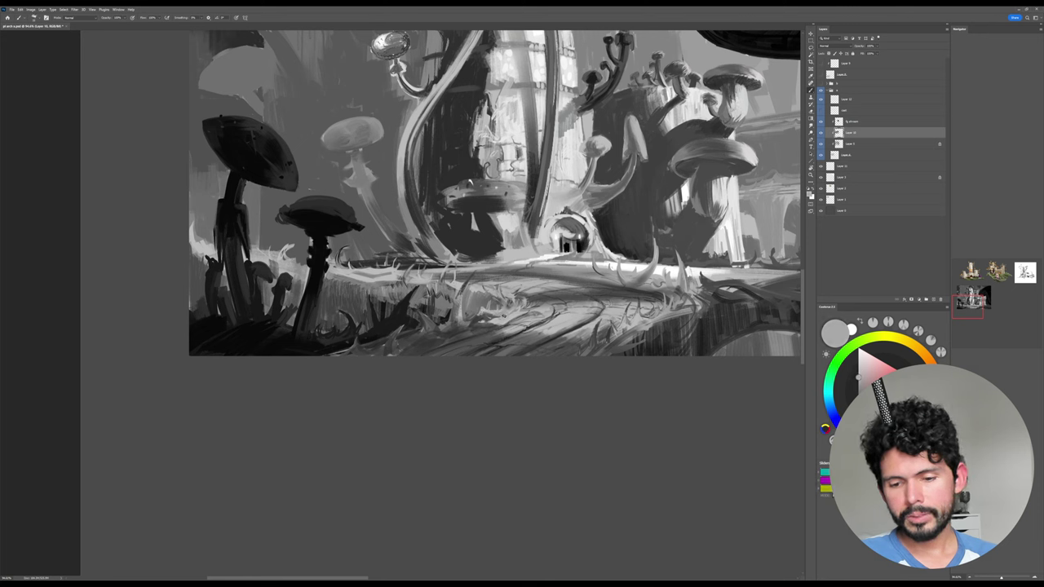
pyautogui.keyDown('alt'); pyautogui.click(485, 315); pyautogui.keyUp('alt')
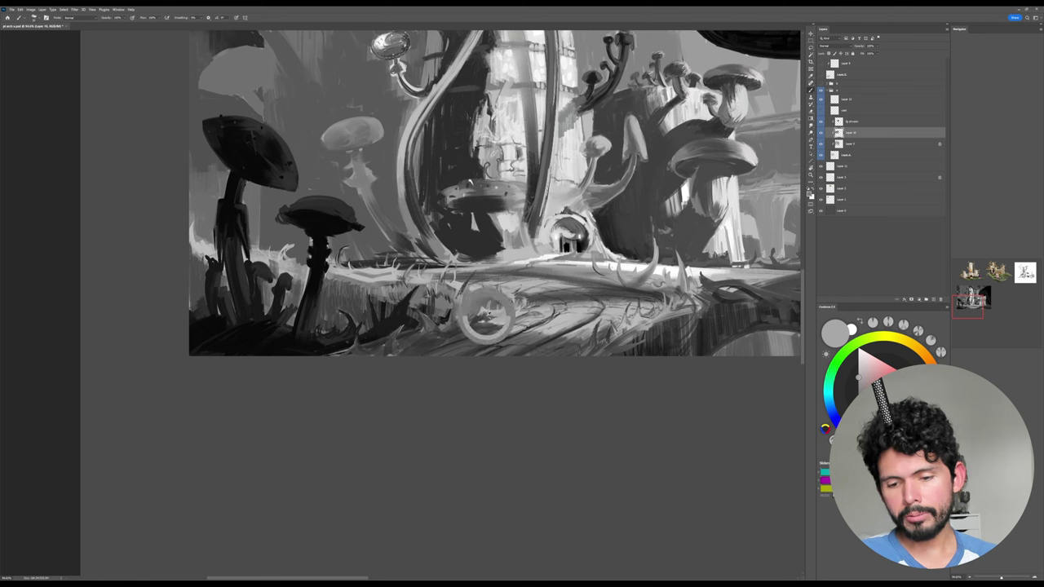
pyautogui.keyDown('alt'); pyautogui.click(505, 320); pyautogui.keyUp('alt')
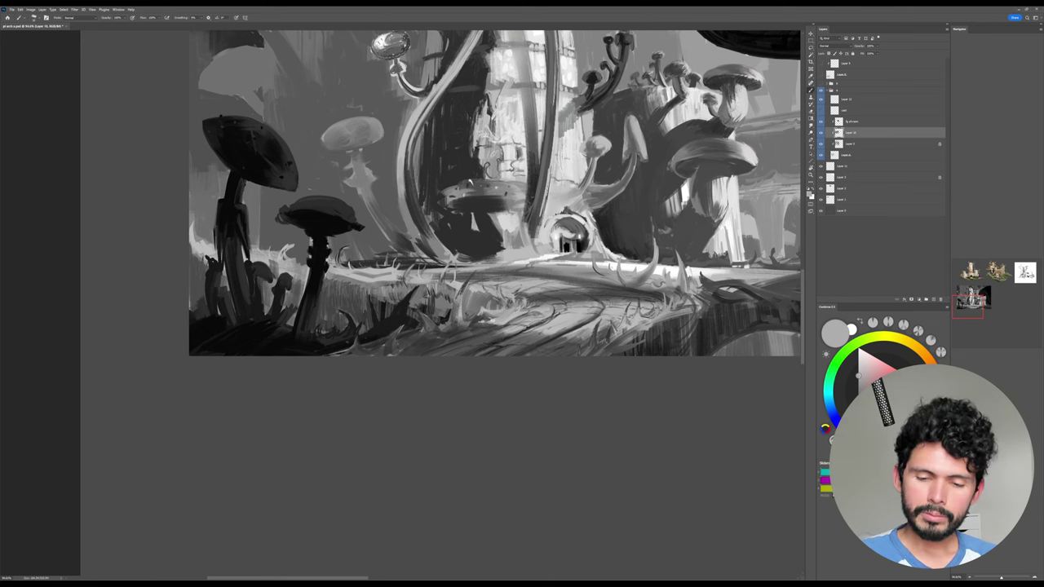
pyautogui.keyDown('alt'); pyautogui.click(484, 328); pyautogui.keyUp('alt')
pyautogui.keyDown('alt'); pyautogui.click(502, 323); pyautogui.keyUp('alt')
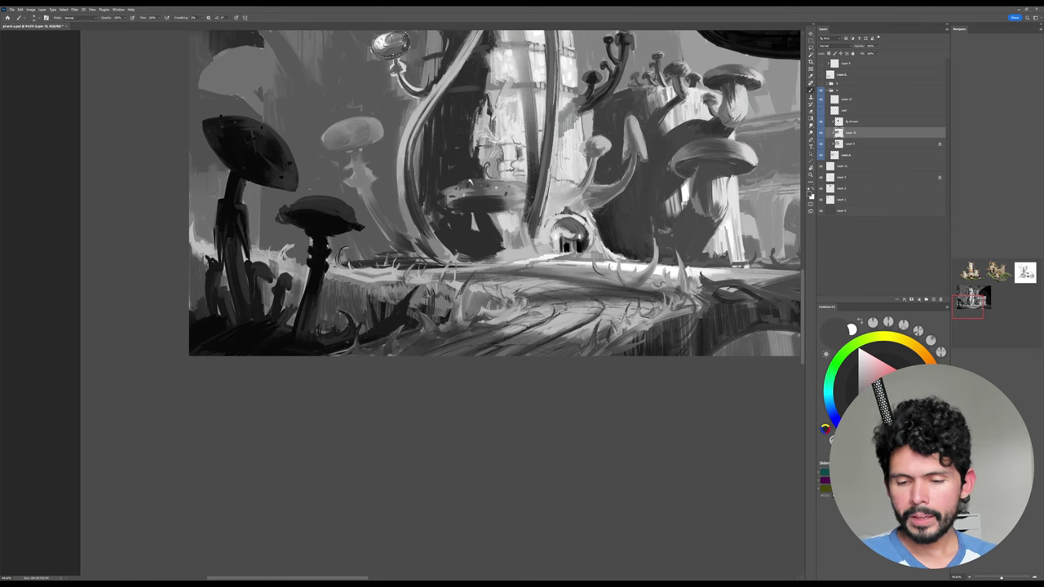
pyautogui.keyDown('alt'); pyautogui.click(513, 316); pyautogui.keyUp('alt')
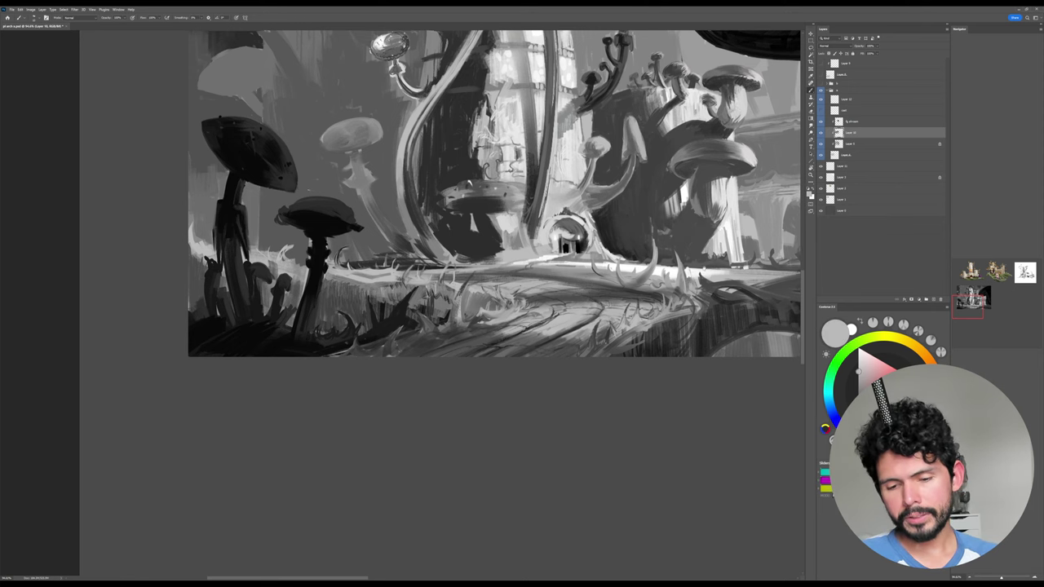
pyautogui.moveTo(533, 290); pyautogui.dragTo(498, 304)
# Toggle the selected painted layer off and on to compare the whole composition.
pyautogui.press('z')
pyautogui.moveTo(713, 246); pyautogui.dragTo(572, 317)
pyautogui.click(821, 132)
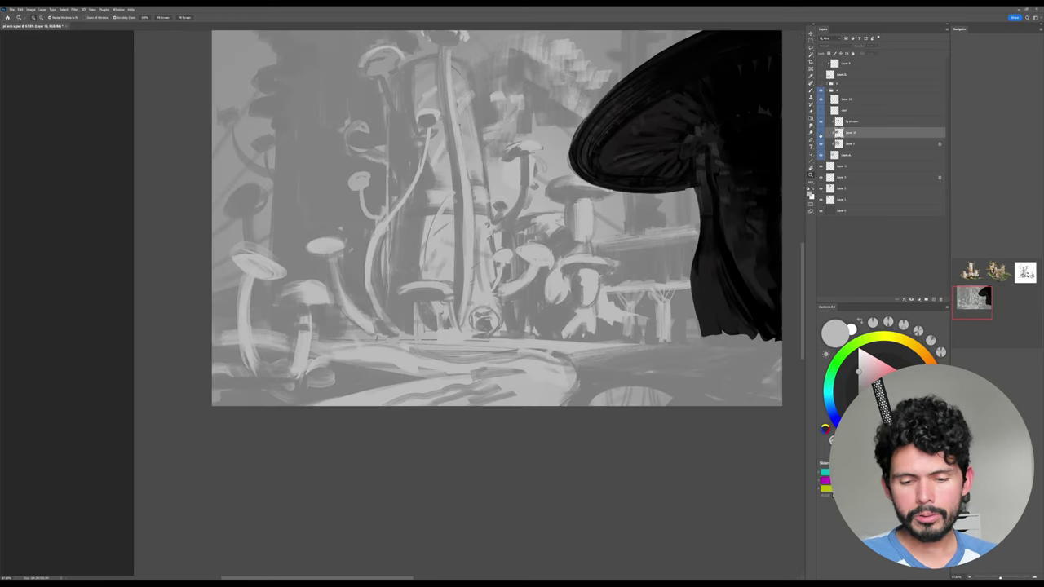
pyautogui.click(820, 132)
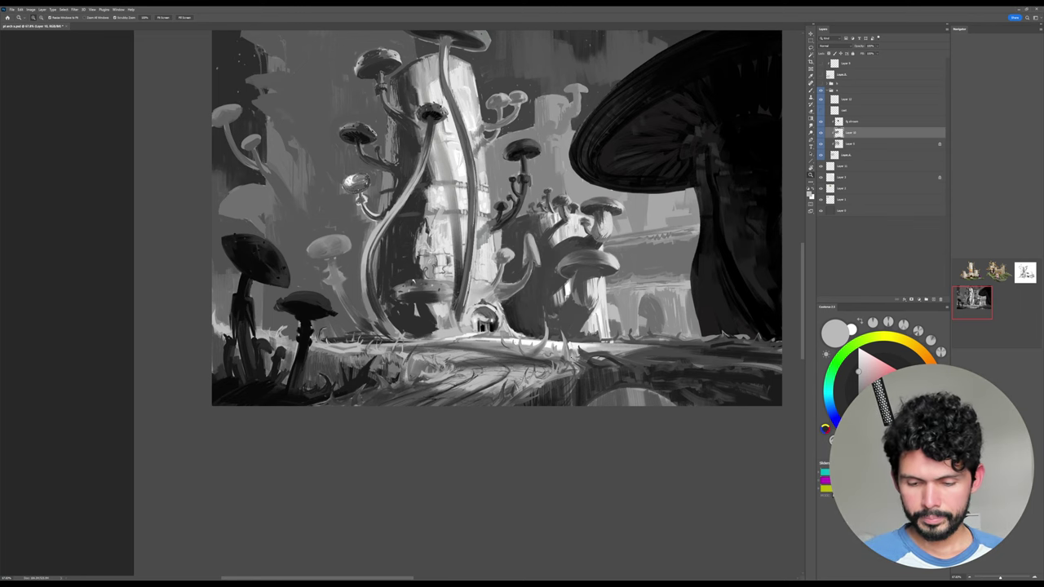
# Brush sampled mid, light and dark greys over the cracks in the middle of the path.
pyautogui.moveTo(492, 399); pyautogui.dragTo(523, 399)
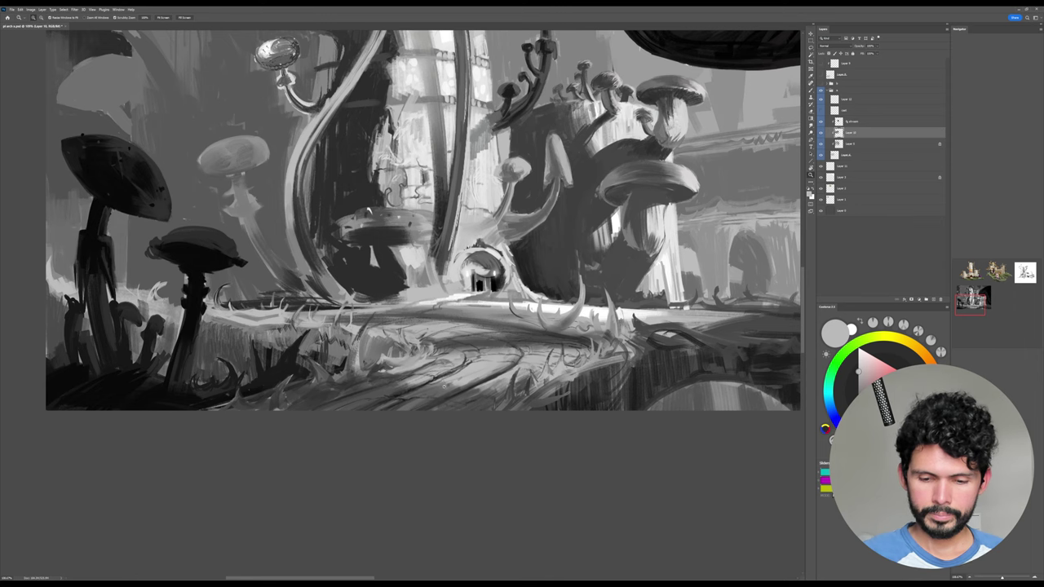
pyautogui.press('b')
pyautogui.keyDown('alt'); pyautogui.click(446, 384); pyautogui.keyUp('alt')
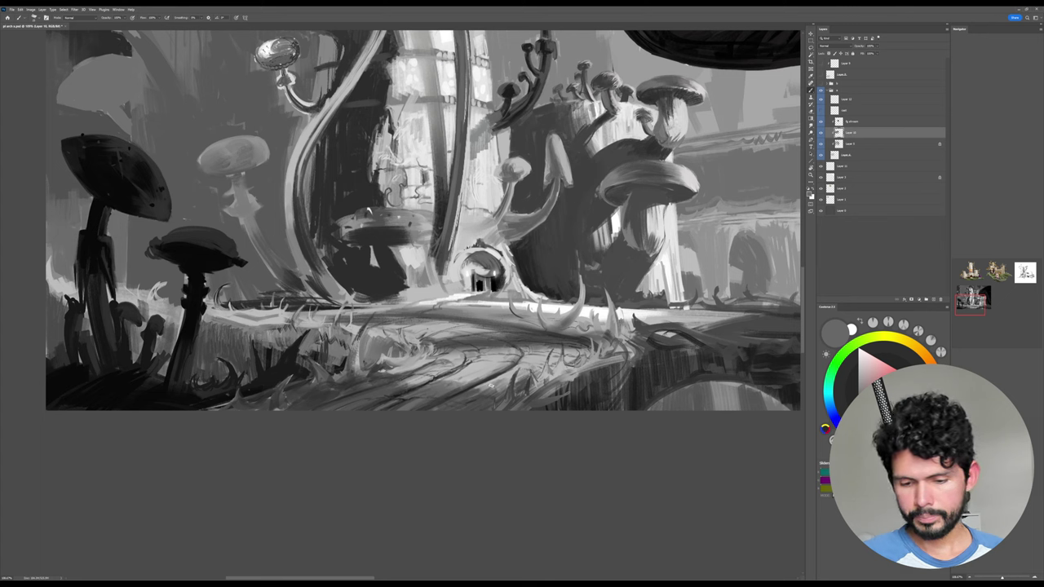
pyautogui.keyDown('alt'); pyautogui.click(457, 377); pyautogui.keyUp('alt')
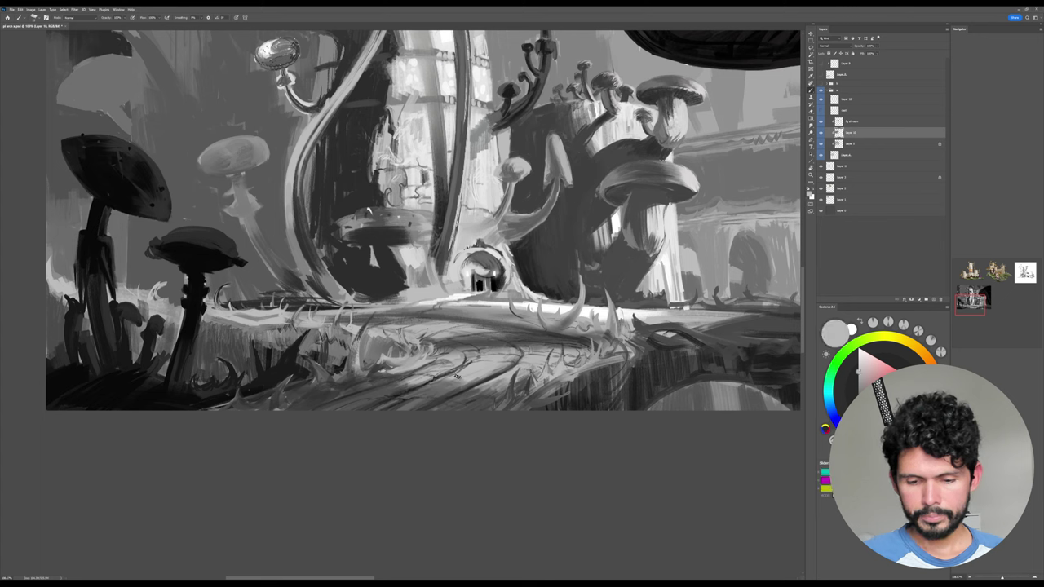
pyautogui.keyDown('alt'); pyautogui.click(527, 333); pyautogui.keyUp('alt')
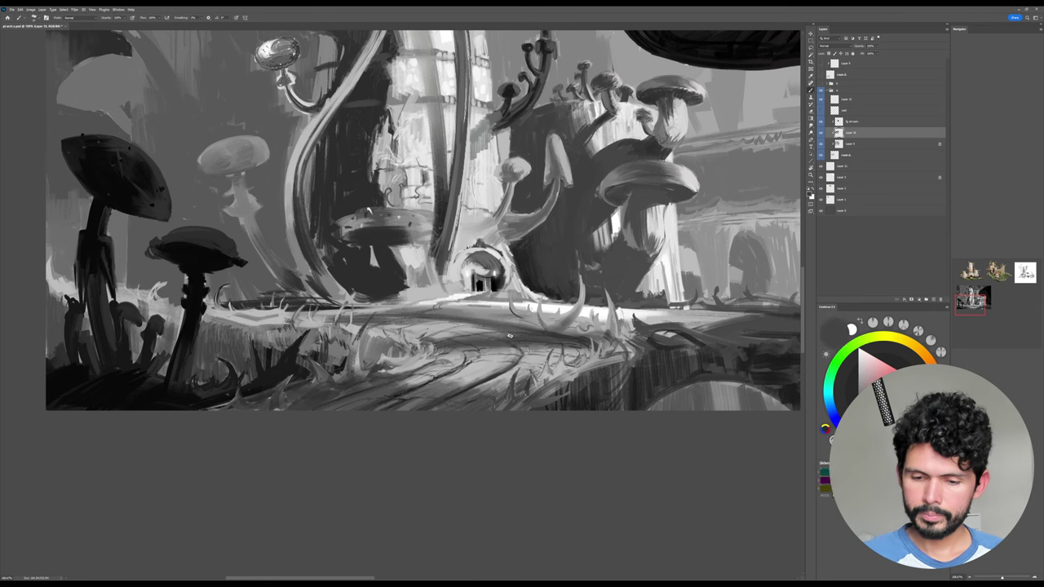
pyautogui.moveTo(507, 335); pyautogui.dragTo(480, 338)
# Rotate the canvas and refine the bright path edge below the round door with sampled white, light and dark greys.
pyautogui.press('r')
pyautogui.moveTo(668, 278); pyautogui.dragTo(644, 190)
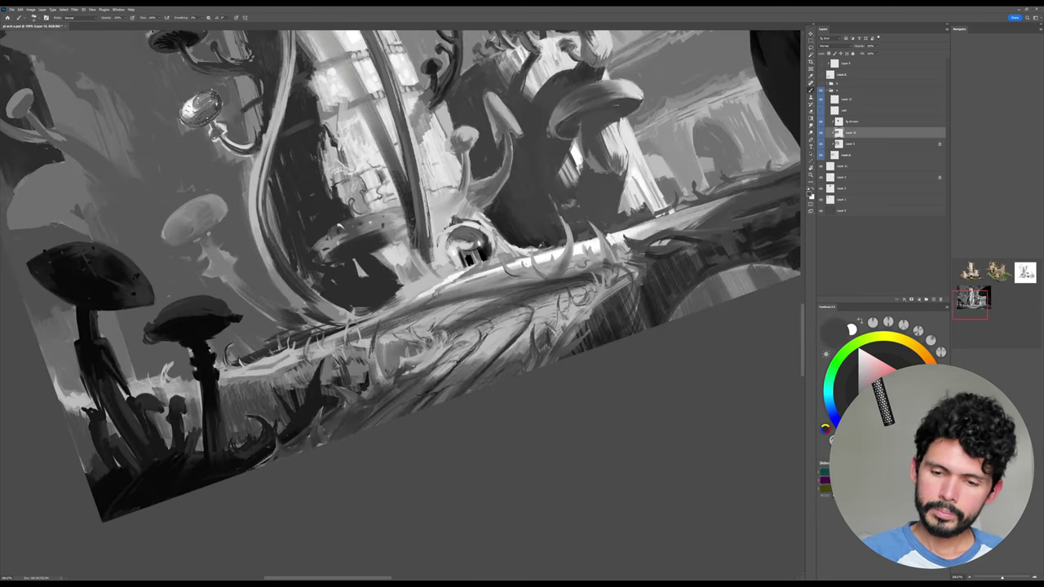
pyautogui.keyDown('alt'); pyautogui.click(544, 256); pyautogui.keyUp('alt')
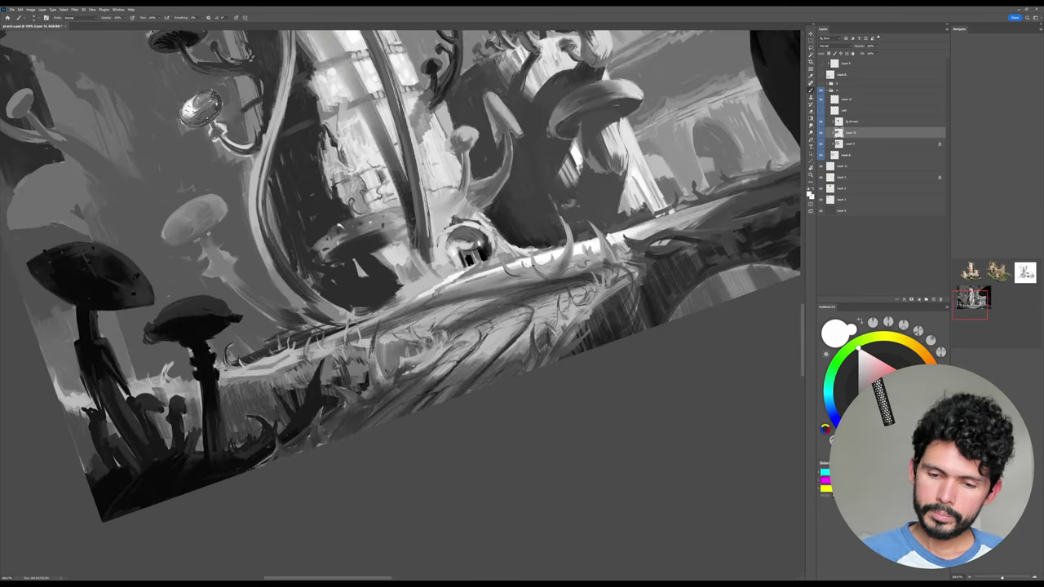
pyautogui.keyDown('alt'); pyautogui.click(491, 282); pyautogui.keyUp('alt')
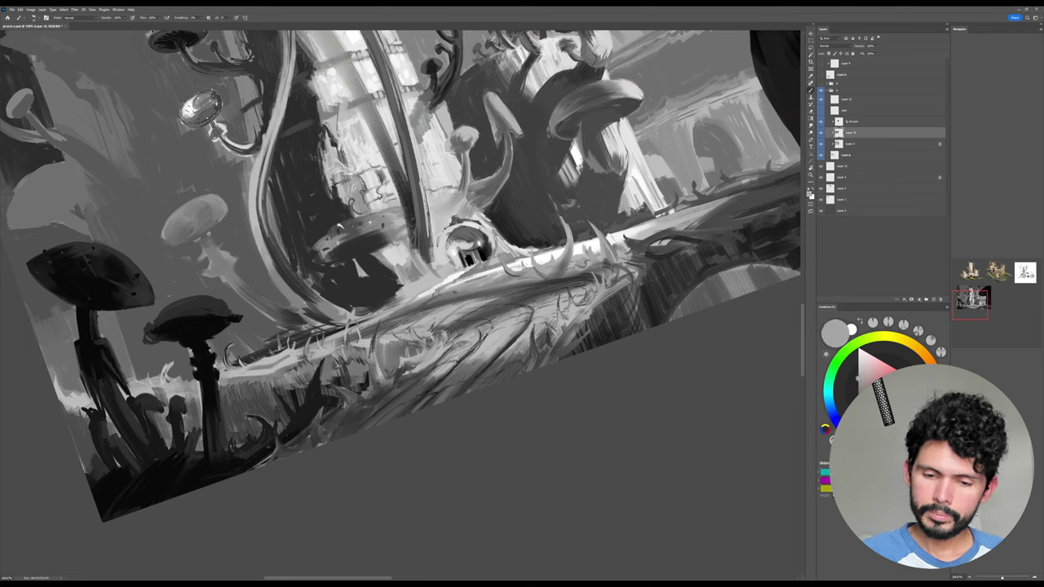
pyautogui.keyDown('alt'); pyautogui.click(483, 280); pyautogui.keyUp('alt')
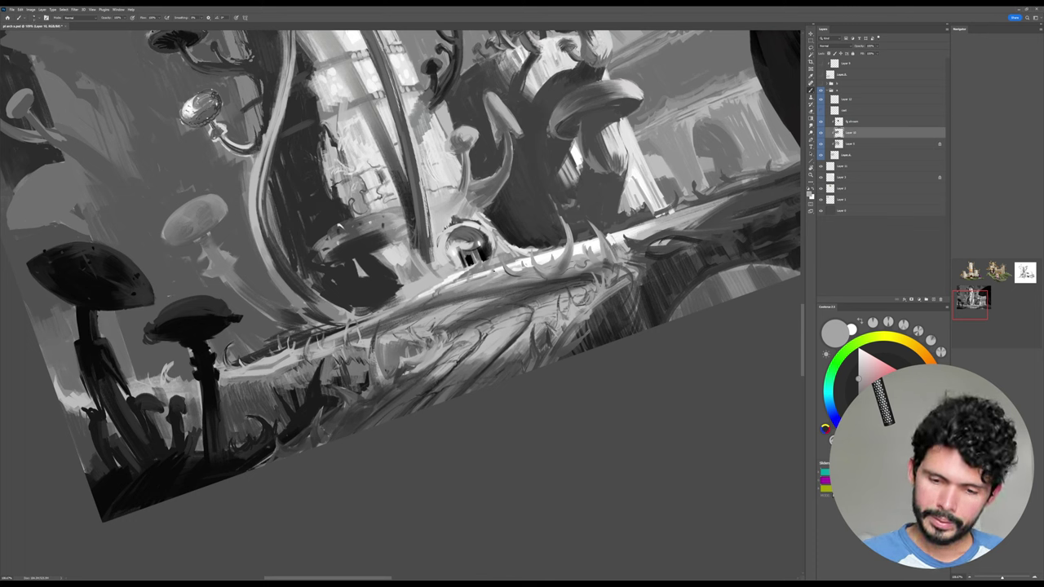
pyautogui.keyDown('alt'); pyautogui.click(650, 255); pyautogui.keyUp('alt')
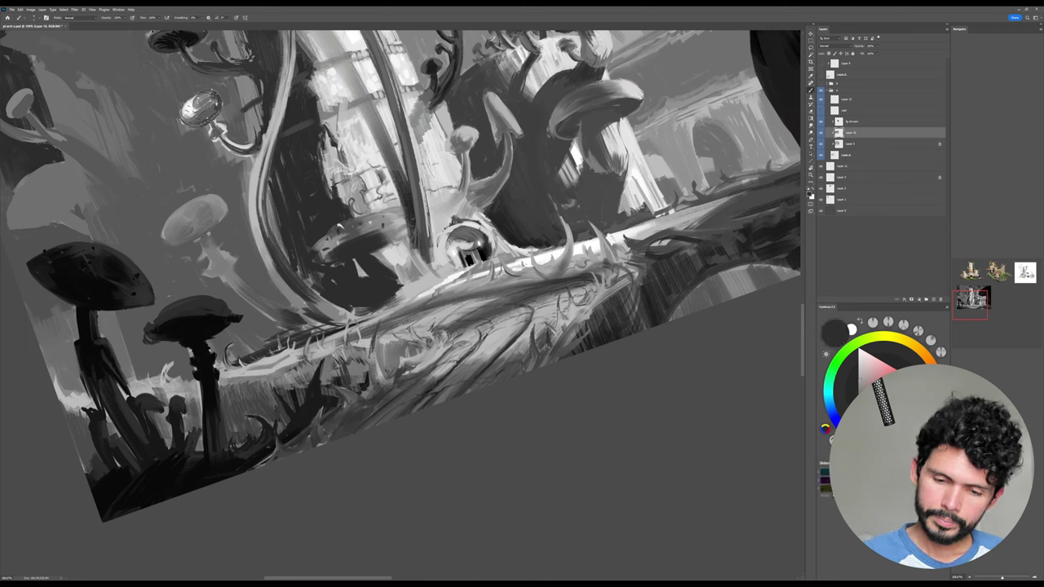
# Shade the path's far edge left of the round door with sampled light and dark greys, adjusting the canvas rotation.
pyautogui.moveTo(448, 275); pyautogui.dragTo(444, 290)
pyautogui.keyDown('alt'); pyautogui.click(445, 286); pyautogui.keyUp('alt')
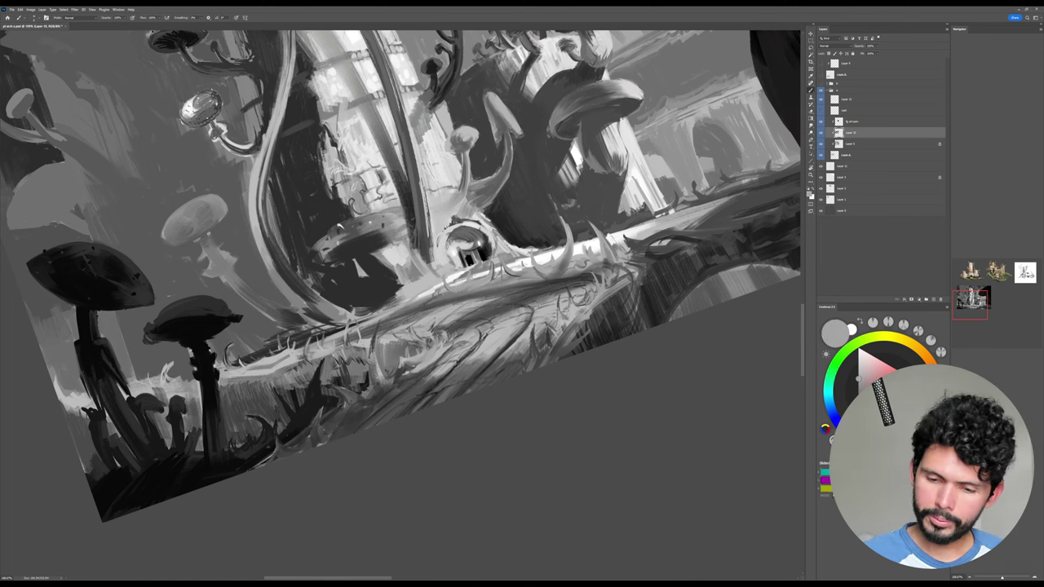
pyautogui.keyDown('alt'); pyautogui.click(432, 305); pyautogui.keyUp('alt')
pyautogui.press('r')
pyautogui.moveTo(433, 307); pyautogui.dragTo(435, 294)
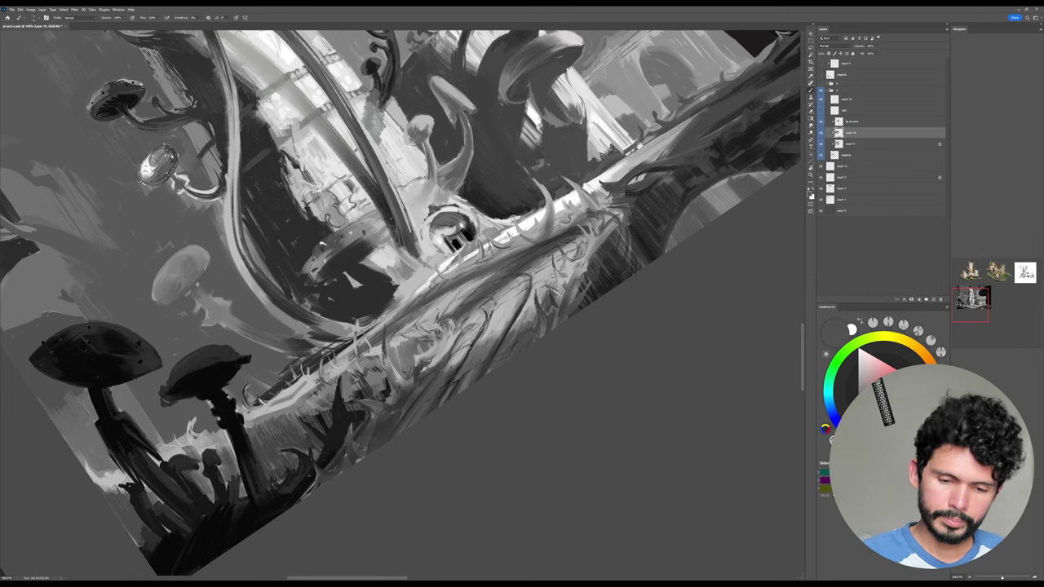
pyautogui.press('Escape')
# Detail the broken wall above the mushroom cap at the tower's base with sampled dark and light greys.
pyautogui.keyDown('alt'); pyautogui.click(392, 257); pyautogui.keyUp('alt')
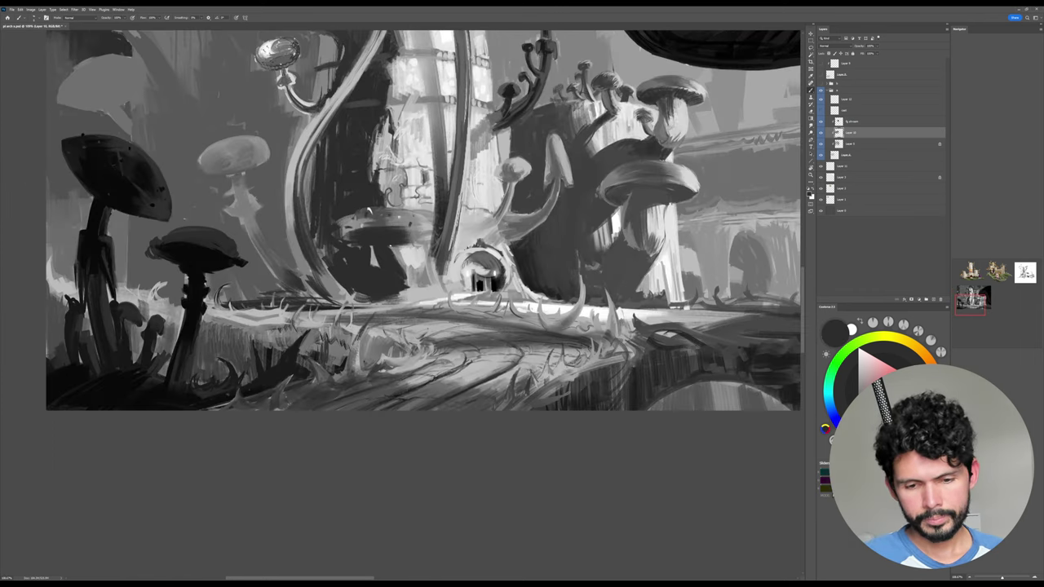
pyautogui.moveTo(393, 249); pyautogui.dragTo(411, 290)
pyautogui.moveTo(580, 285); pyautogui.dragTo(614, 317)
pyautogui.keyDown('alt'); pyautogui.click(453, 235); pyautogui.keyUp('alt')
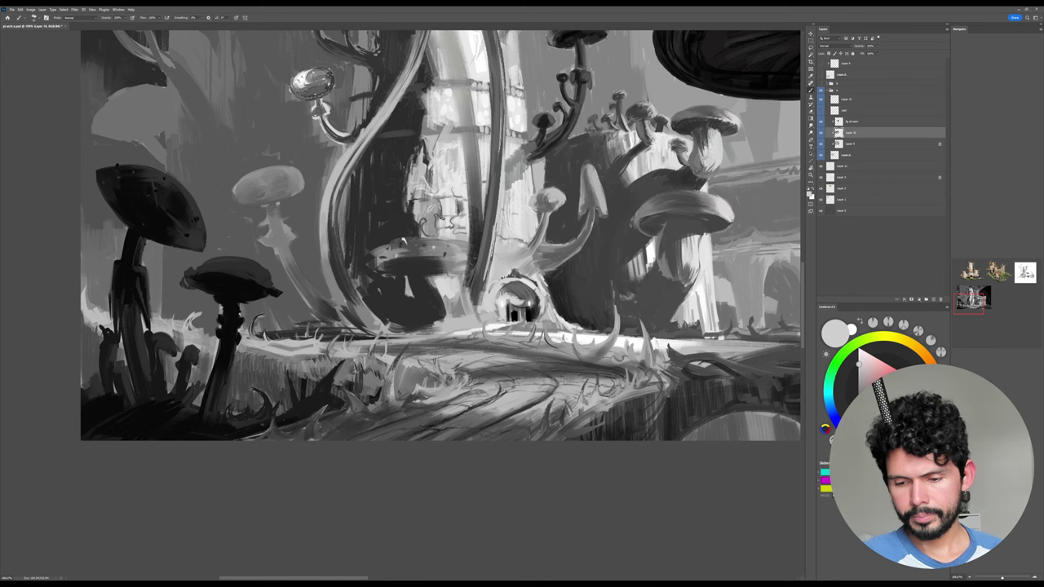
pyautogui.moveTo(459, 240); pyautogui.dragTo(459, 279)
pyautogui.moveTo(466, 243)
pyautogui.mouseDown()
pyautogui.moveTo(465, 271)
pyautogui.moveTo(427, 268)
pyautogui.mouseUp()
pyautogui.keyDown('alt'); pyautogui.click(435, 270); pyautogui.keyUp('alt')
# Rotate the canvas and refine the path's diagonal cracks with sampled dark and mid greys.
pyautogui.moveTo(600, 312); pyautogui.dragTo(522, 326)
pyautogui.moveTo(602, 352); pyautogui.dragTo(536, 361)
pyautogui.press('r')
pyautogui.press('z')
pyautogui.moveTo(611, 313); pyautogui.dragTo(605, 313)
pyautogui.press('b')
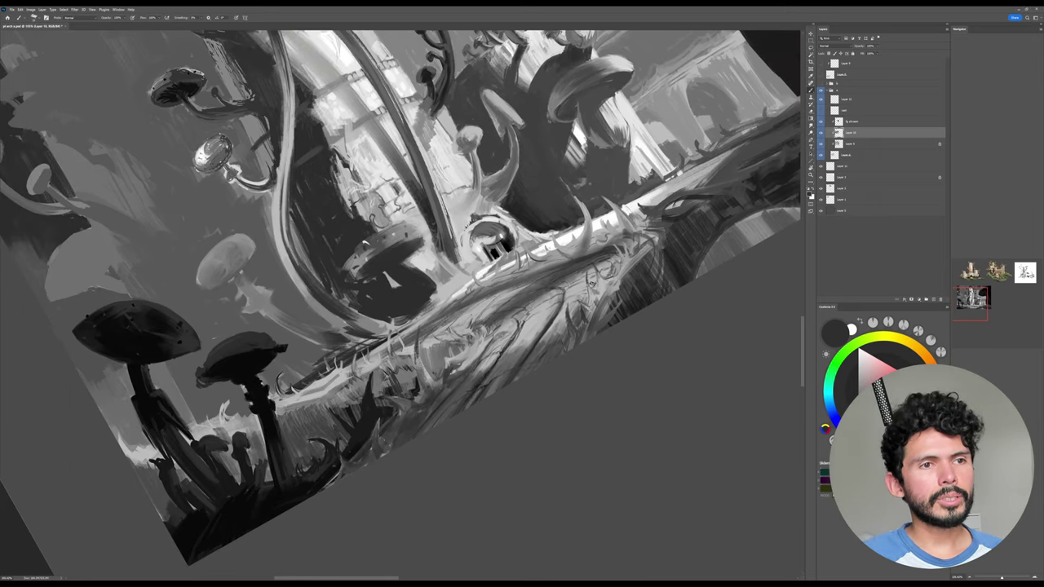
pyautogui.keyDown('alt'); pyautogui.click(509, 346); pyautogui.keyUp('alt')
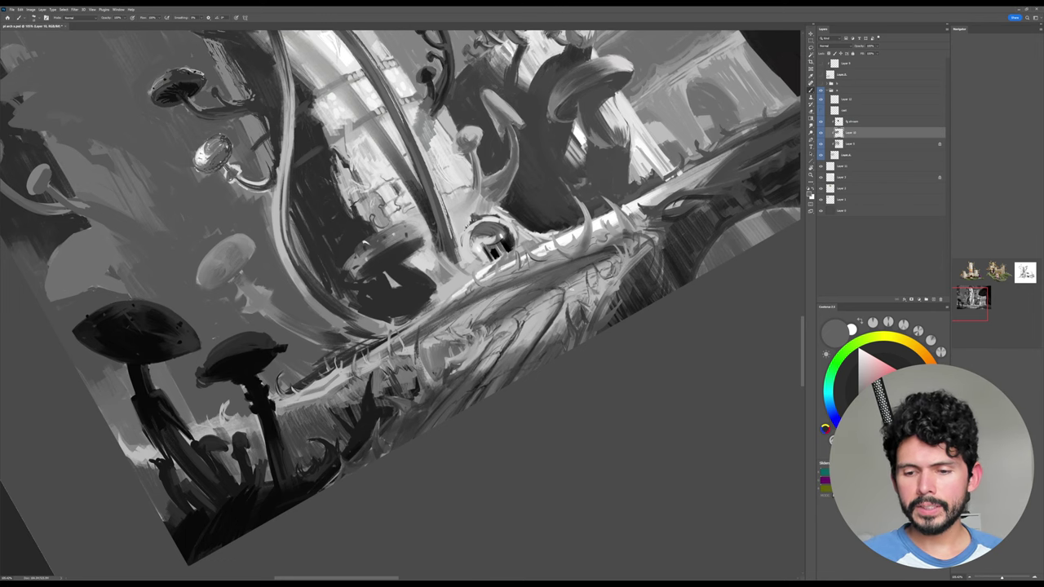
# Reset the canvas rotation and refine the large curved thorn right of the round door with sampled mid and light greys.
pyautogui.press('Escape')
pyautogui.moveTo(447, 245); pyautogui.dragTo(455, 222)
pyautogui.keyDown('alt'); pyautogui.click(574, 312); pyautogui.keyUp('alt')
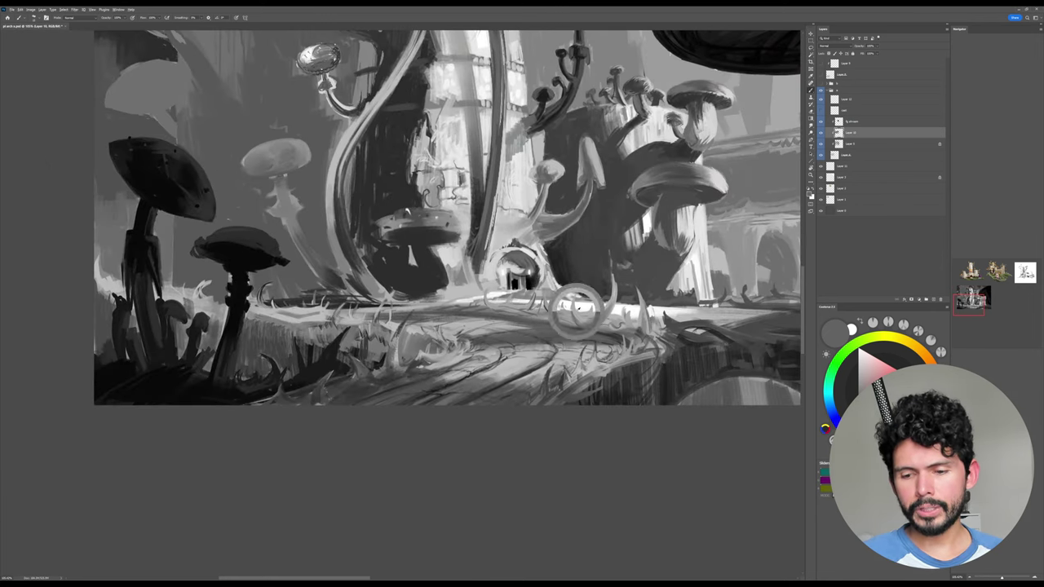
pyautogui.keyDown('alt'); pyautogui.click(578, 312); pyautogui.keyUp('alt')
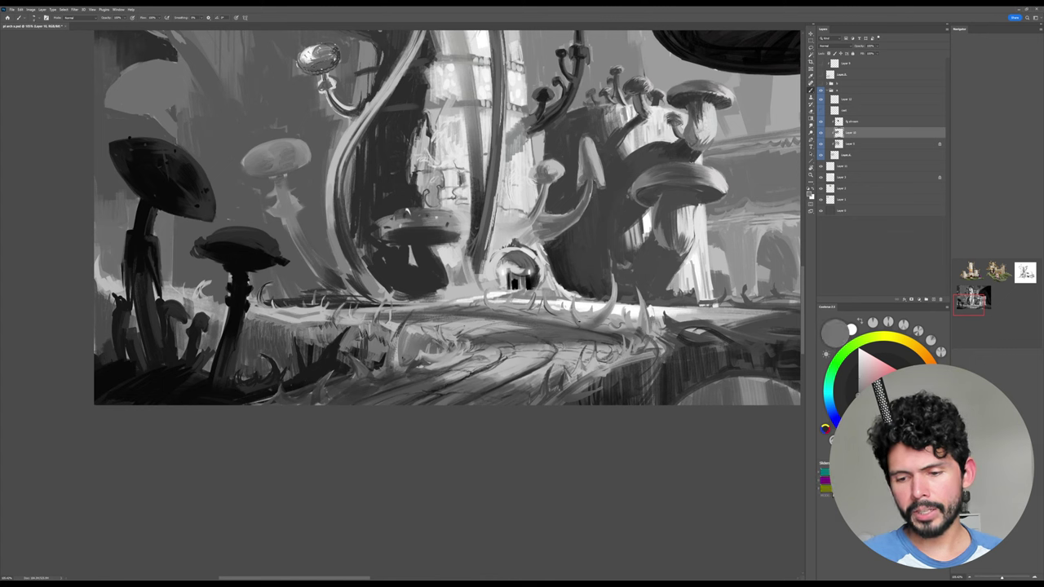
pyautogui.keyDown('alt'); pyautogui.click(597, 319); pyautogui.keyUp('alt')
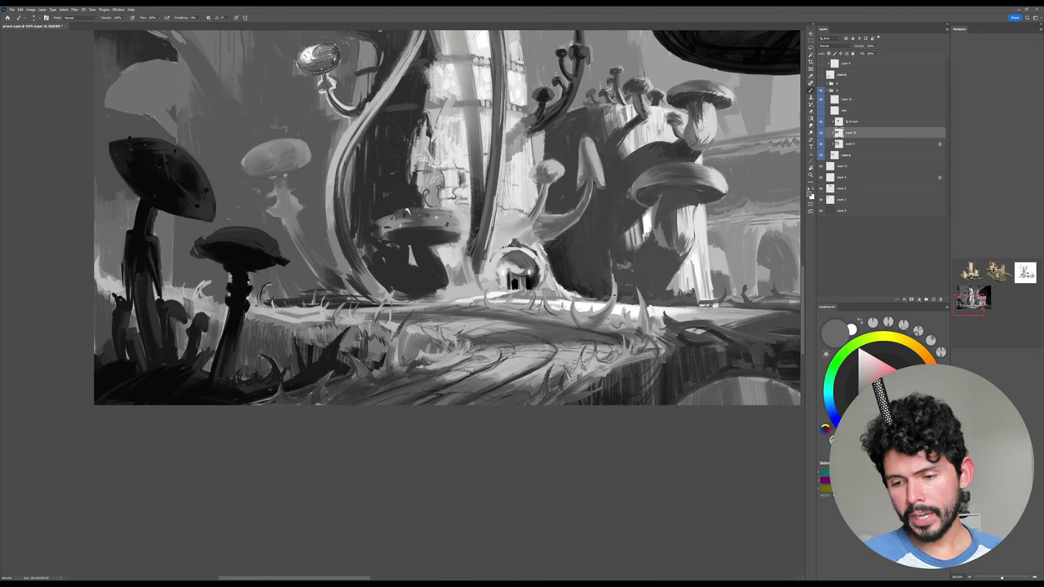
pyautogui.keyDown('alt'); pyautogui.click(603, 308); pyautogui.keyUp('alt')
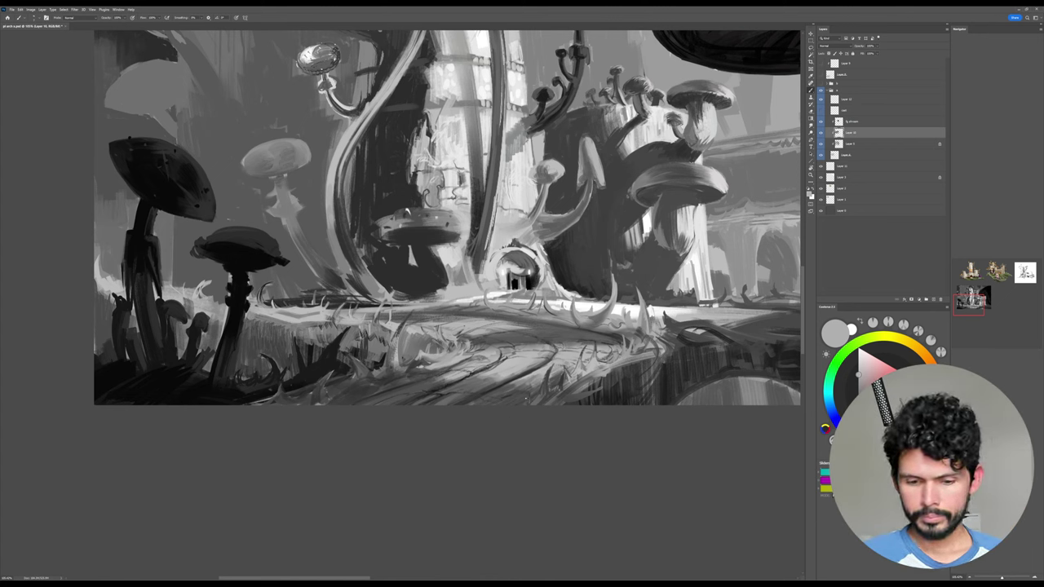
# Touch up the cracks along the path's lower foreground edge with sampled light greys.
pyautogui.keyDown('alt'); pyautogui.click(478, 383); pyautogui.keyUp('alt')
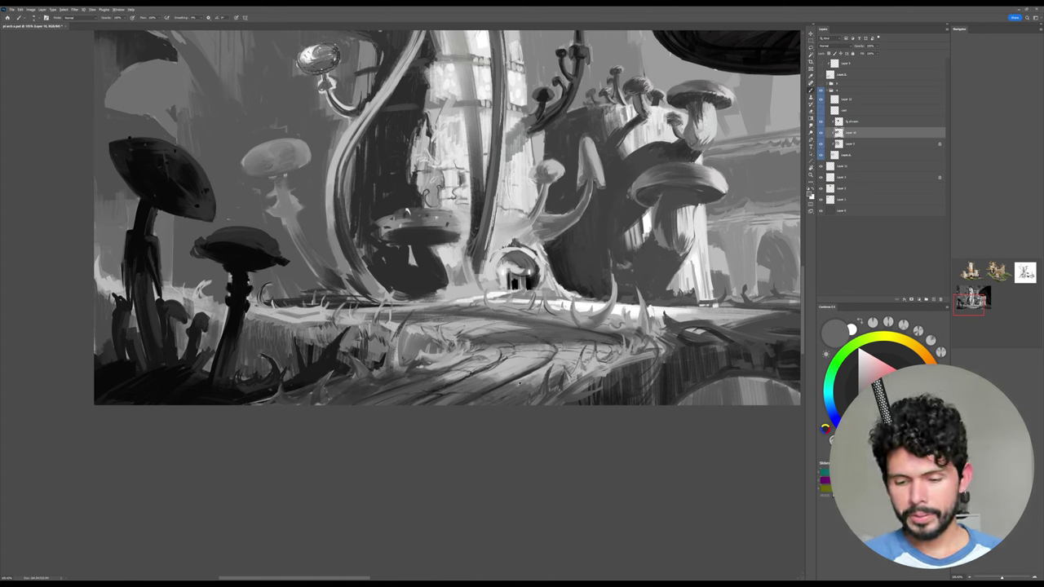
pyautogui.moveTo(527, 382); pyautogui.dragTo(523, 381)
pyautogui.press('b')
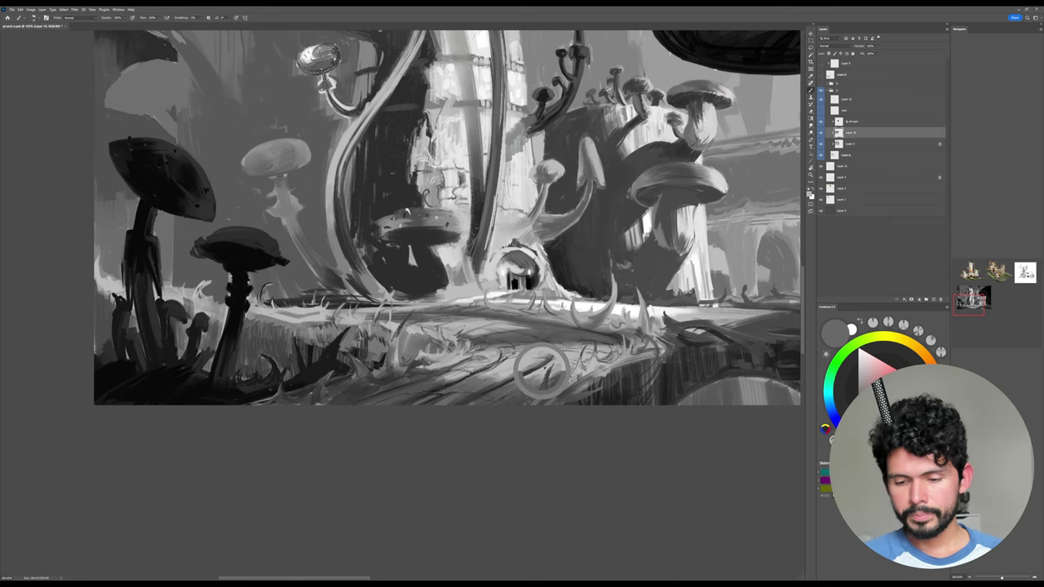
pyautogui.keyDown('alt'); pyautogui.click(536, 376); pyautogui.keyUp('alt')
# Rotate the canvas to shade the middle of the path below the round door with sampled greys, and restore its upright view.
pyautogui.press('r')
pyautogui.moveTo(512, 368); pyautogui.dragTo(527, 336)
pyautogui.keyDown('alt'); pyautogui.click(522, 343); pyautogui.keyUp('alt')
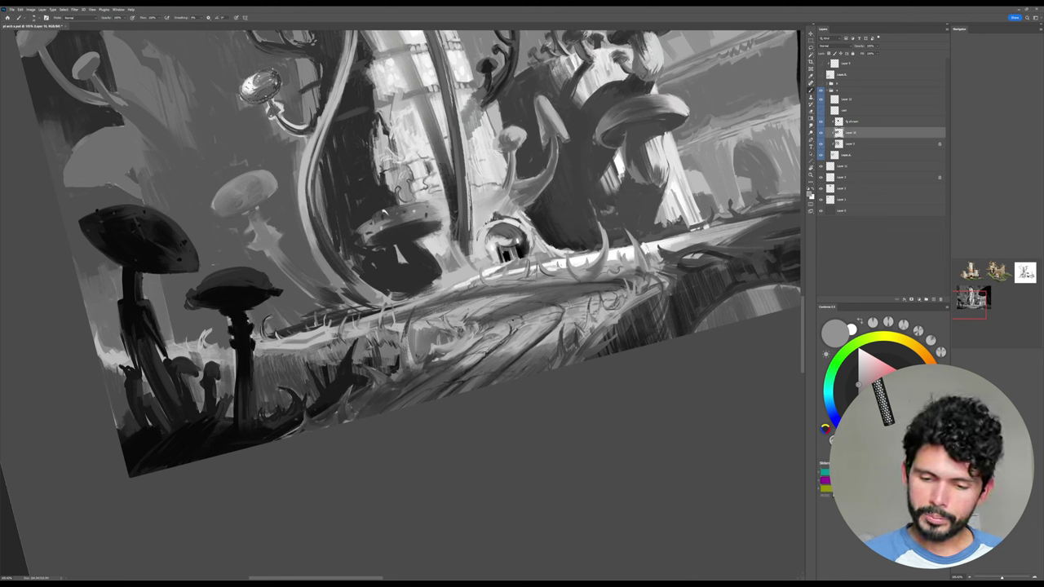
pyautogui.keyDown('alt'); pyautogui.click(498, 328); pyautogui.keyUp('alt')
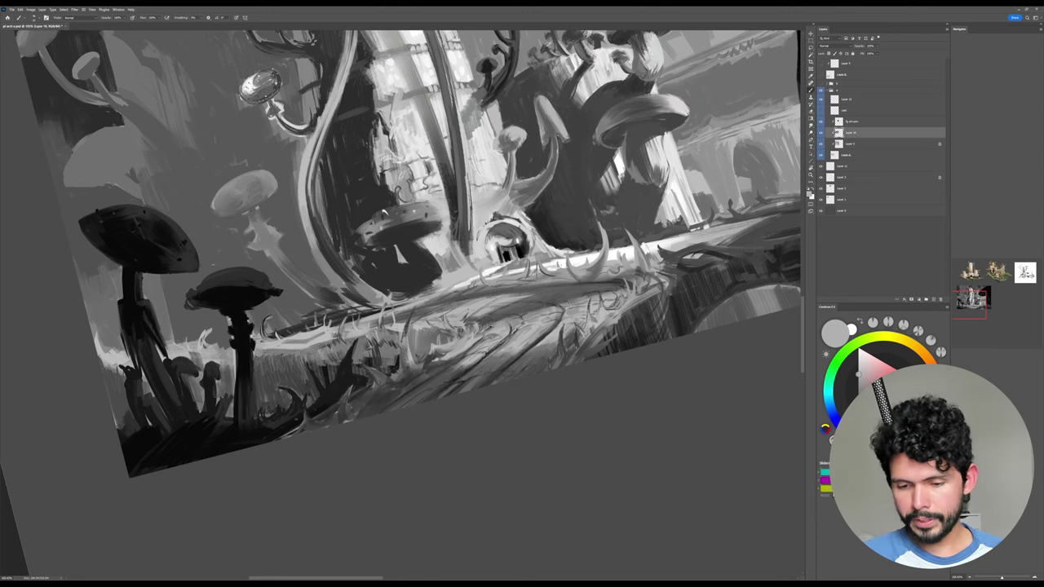
pyautogui.press('Escape')
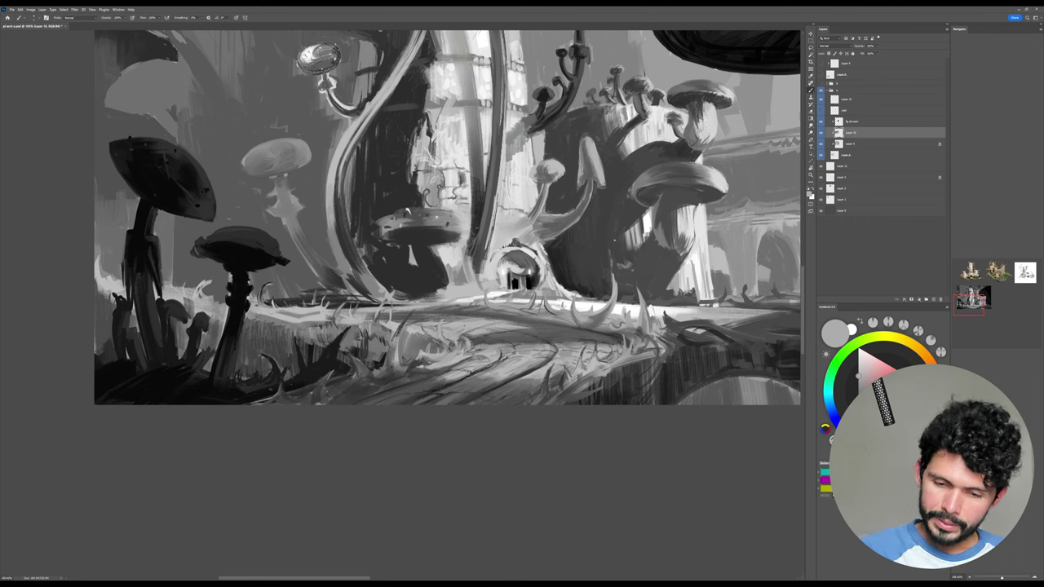
pyautogui.keyDown('alt'); pyautogui.click(501, 334); pyautogui.keyUp('alt')
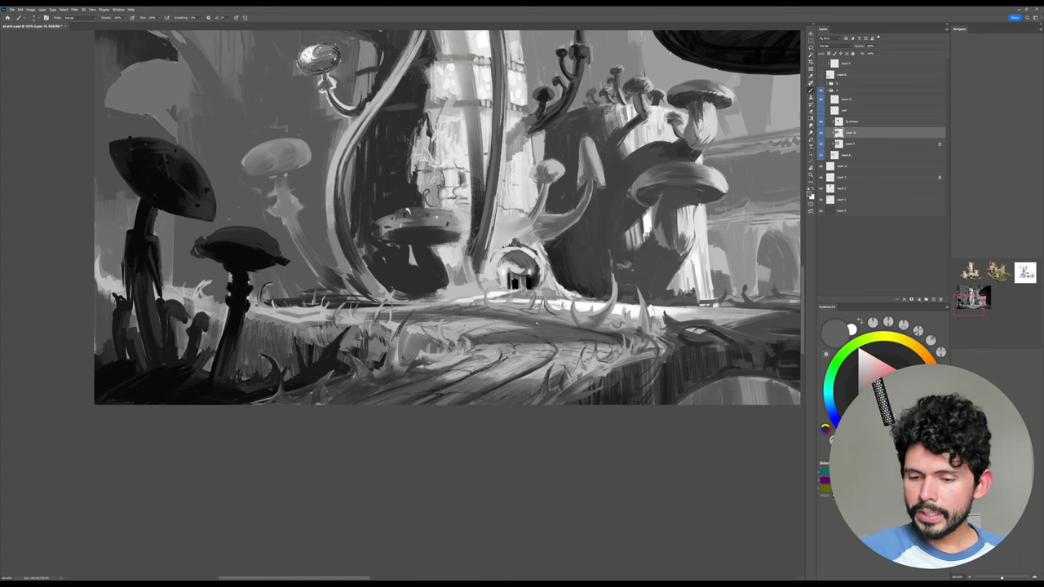
# Sharpen the tip and contour of the large curved thorn on the path with sampled dark and mid greys.
pyautogui.keyDown('alt'); pyautogui.click(603, 333); pyautogui.keyUp('alt')
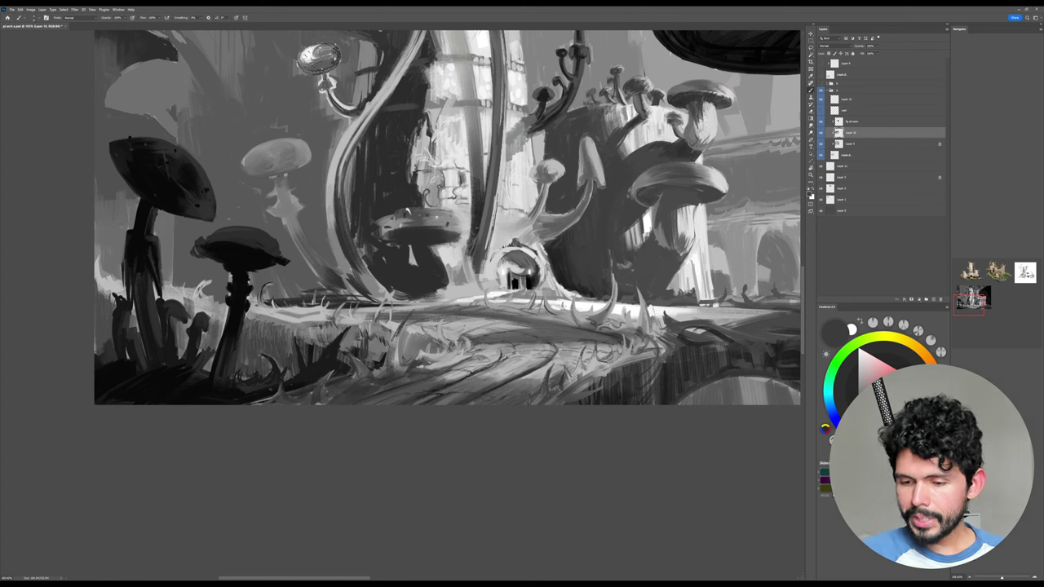
pyautogui.keyDown('alt'); pyautogui.click(623, 285); pyautogui.keyUp('alt')
pyautogui.moveTo(617, 298); pyautogui.dragTo(616, 278)
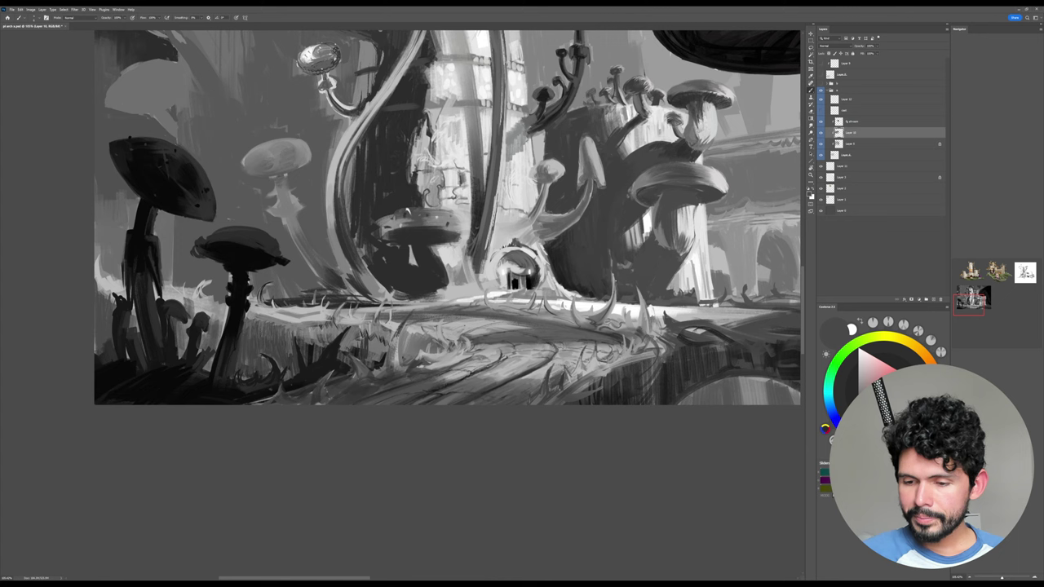
pyautogui.keyDown('alt'); pyautogui.click(610, 306); pyautogui.keyUp('alt')
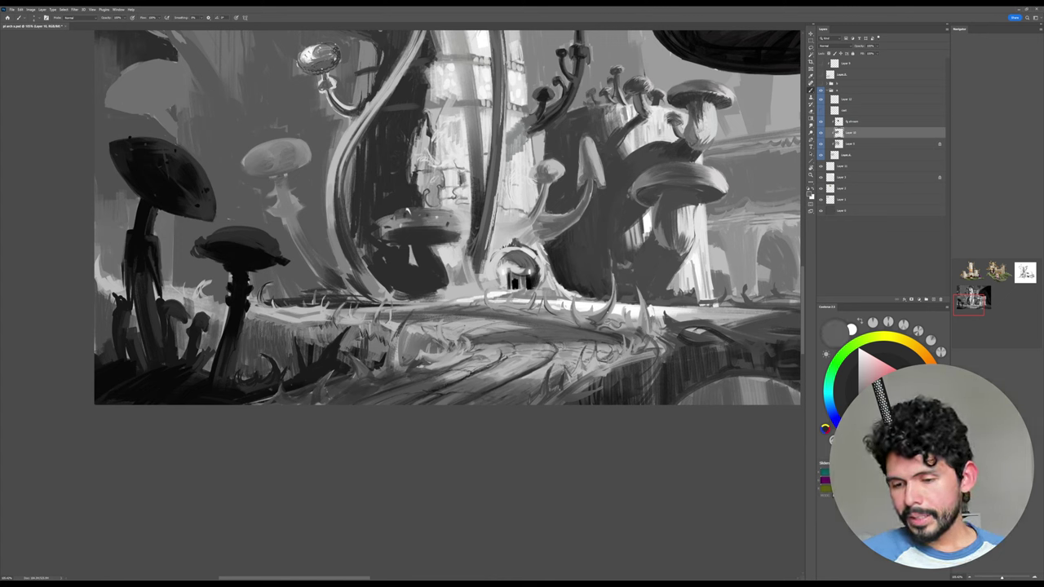
# Sample the greys of the pointed grass blade to the right of the doorway and its surroundings to compare their values.
pyautogui.keyDown('alt'); pyautogui.click(610, 305); pyautogui.keyUp('alt')
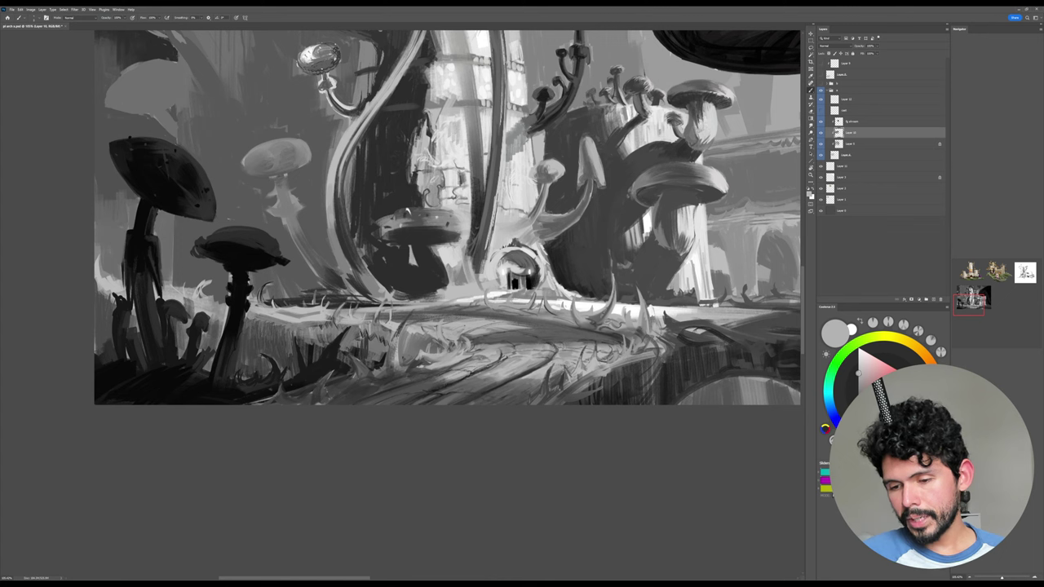
pyautogui.keyDown('alt'); pyautogui.click(599, 318); pyautogui.keyUp('alt')
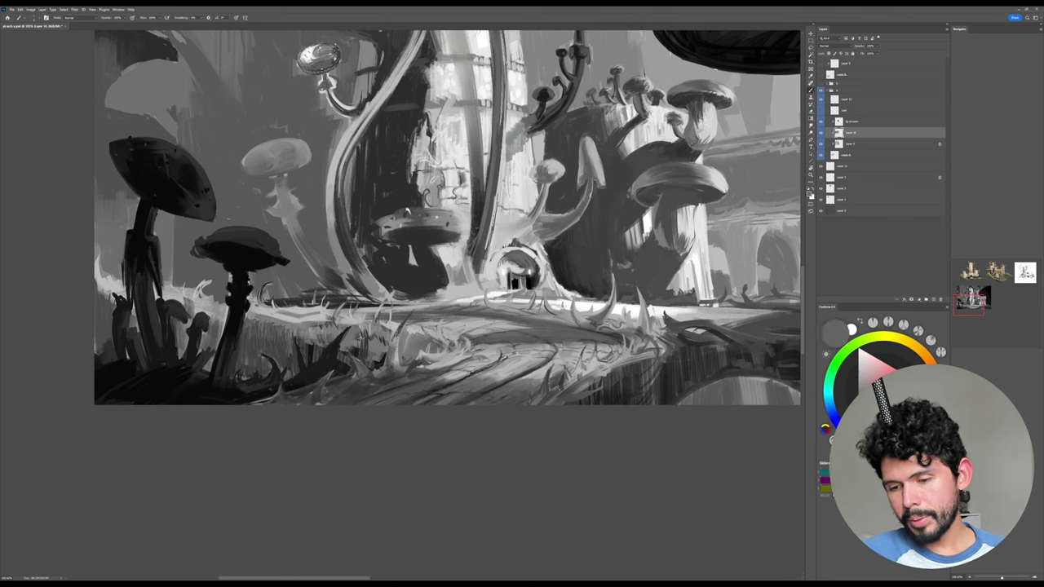
pyautogui.keyDown('alt'); pyautogui.click(608, 308); pyautogui.keyUp('alt')
pyautogui.moveTo(605, 308); pyautogui.dragTo(599, 316)
pyautogui.keyDown('alt'); pyautogui.click(600, 317); pyautogui.keyUp('alt')
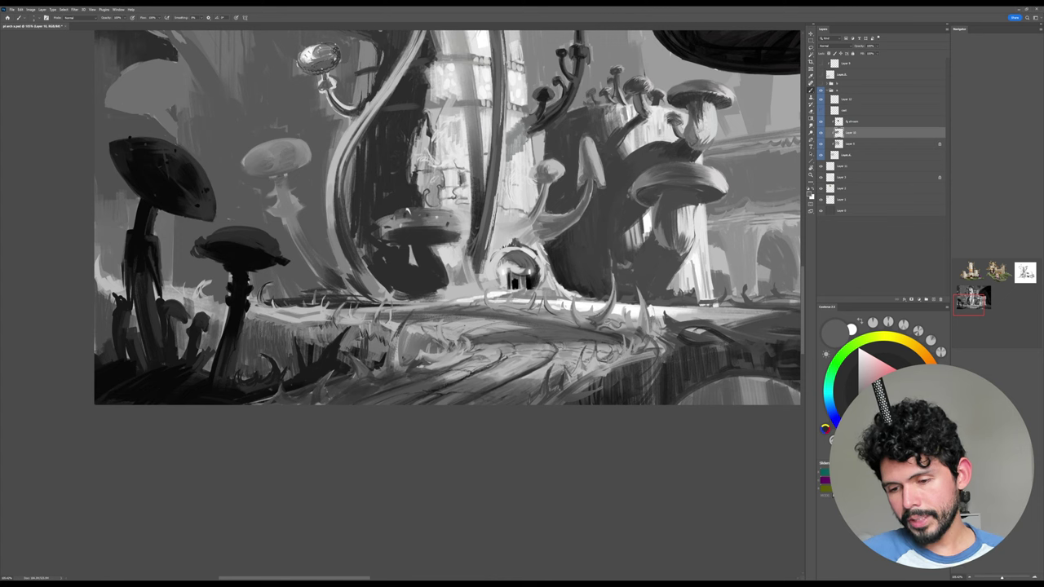
pyautogui.keyDown('alt'); pyautogui.click(608, 309); pyautogui.keyUp('alt')
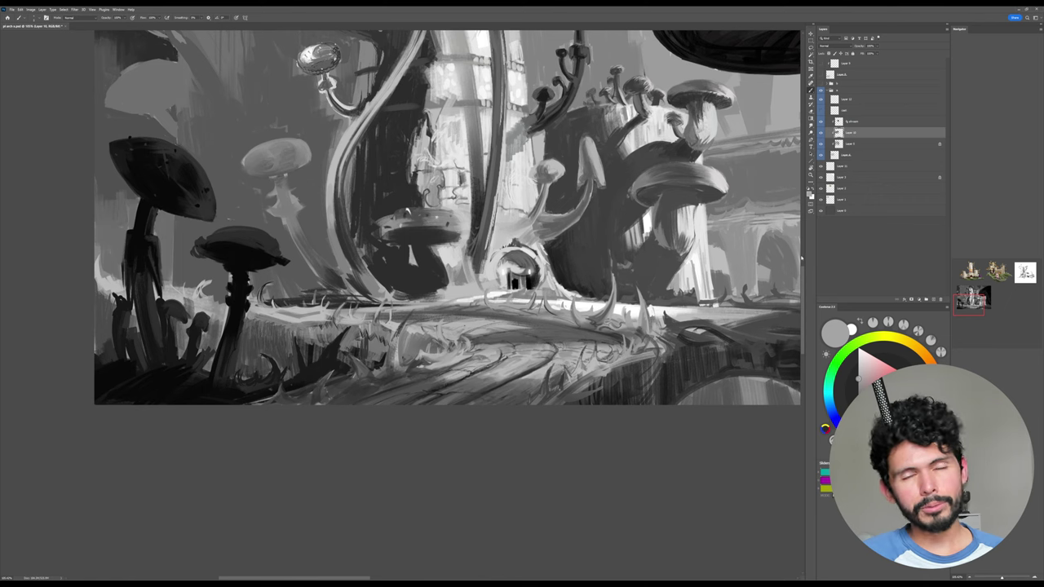
# Choose near-black and darken the tips of the two tall pointed grass blades to the right of the doorway.
pyautogui.click(859, 424)
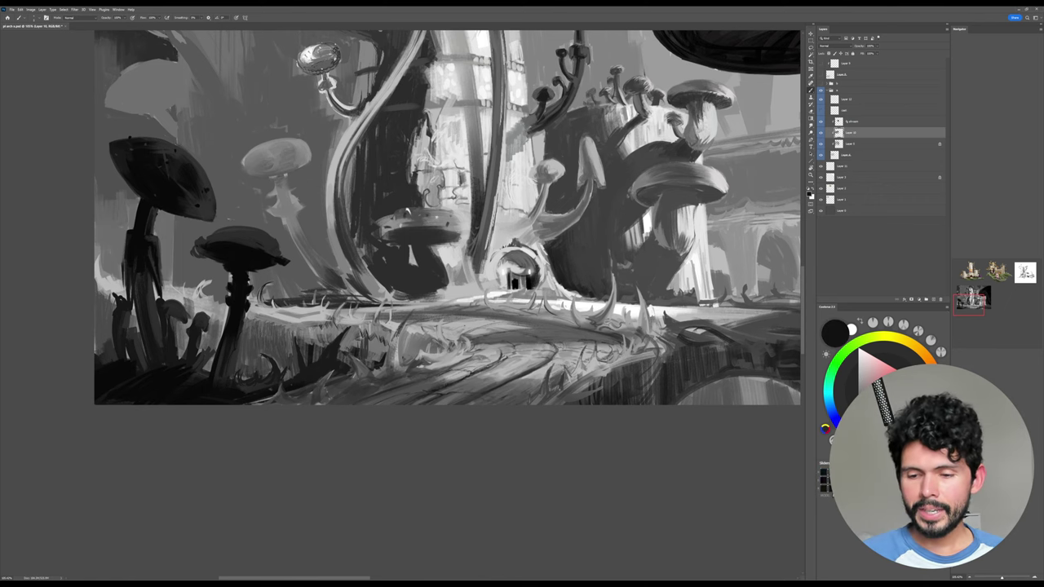
pyautogui.moveTo(640, 290); pyautogui.dragTo(645, 345)
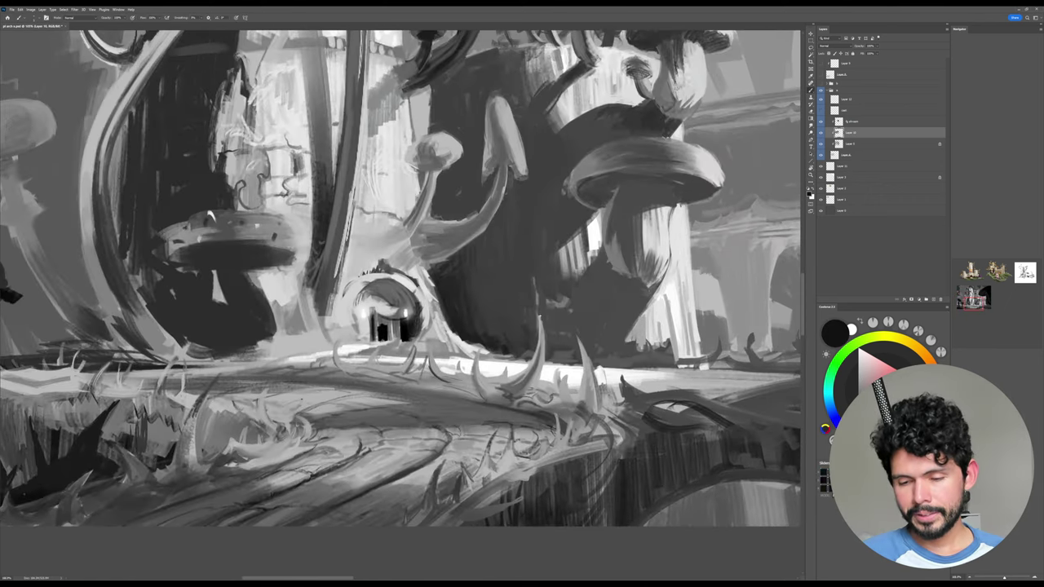
pyautogui.moveTo(536, 308); pyautogui.dragTo(540, 351)
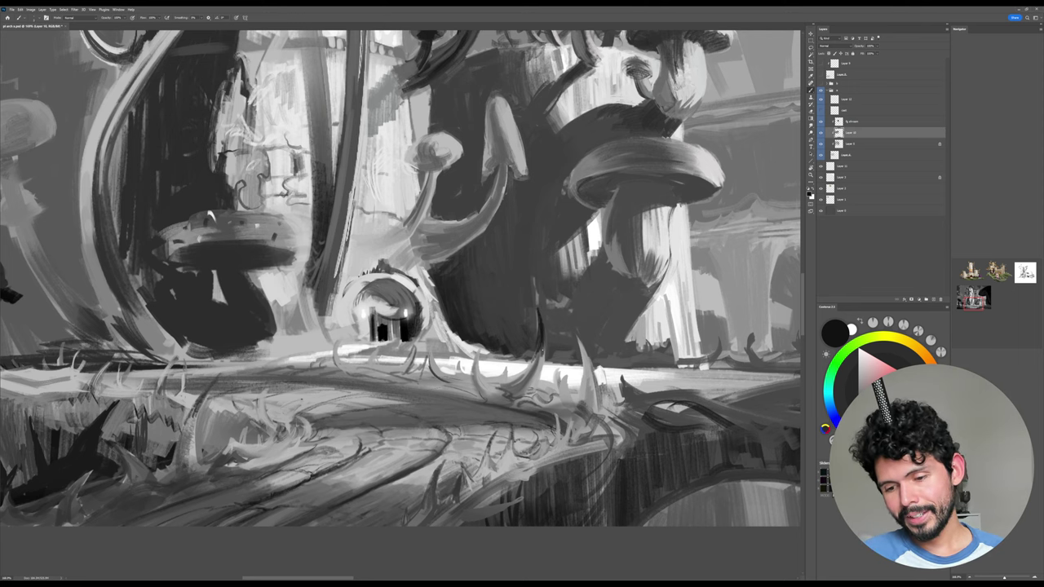
pyautogui.moveTo(675, 324); pyautogui.dragTo(680, 308)
pyautogui.moveTo(581, 317); pyautogui.dragTo(592, 363)
# Blend the darkened grass tips into the blades with the Smudge tool and sampled dark greys, and save the painting.
pyautogui.press('r')
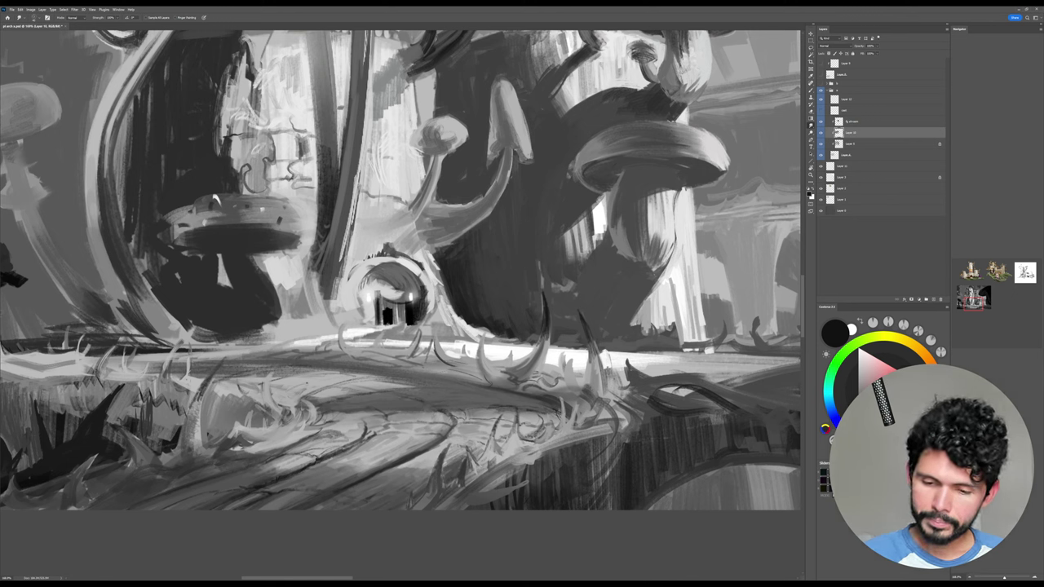
pyautogui.press('b')
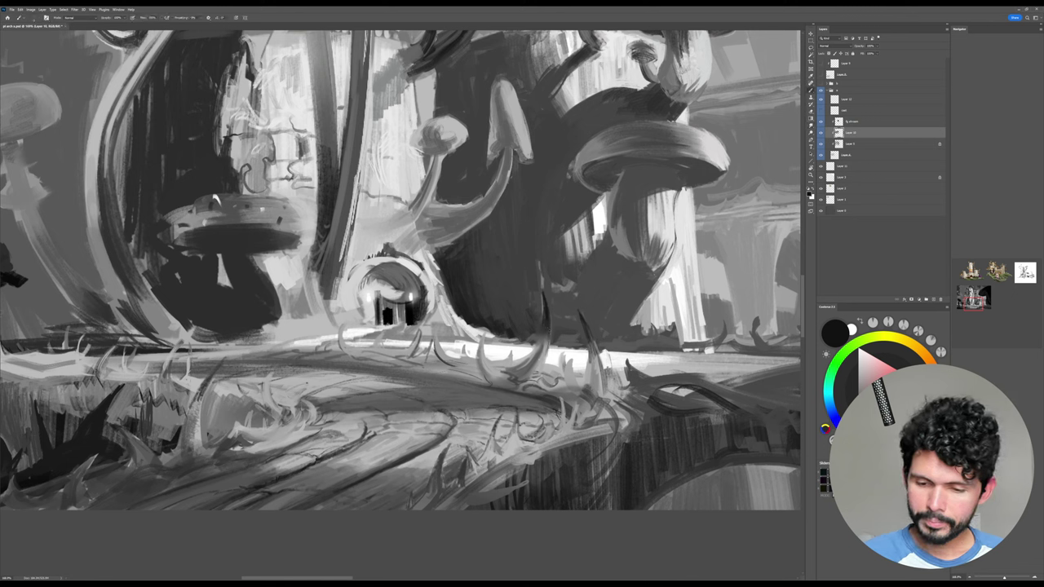
pyautogui.moveTo(535, 342)
pyautogui.mouseDown()
pyautogui.moveTo(524, 358)
pyautogui.moveTo(542, 328)
pyautogui.moveTo(530, 362)
pyautogui.mouseUp()
pyautogui.keyDown('alt'); pyautogui.click(533, 350); pyautogui.keyUp('alt')
pyautogui.keyDown('alt'); pyautogui.click(544, 333); pyautogui.keyUp('alt')
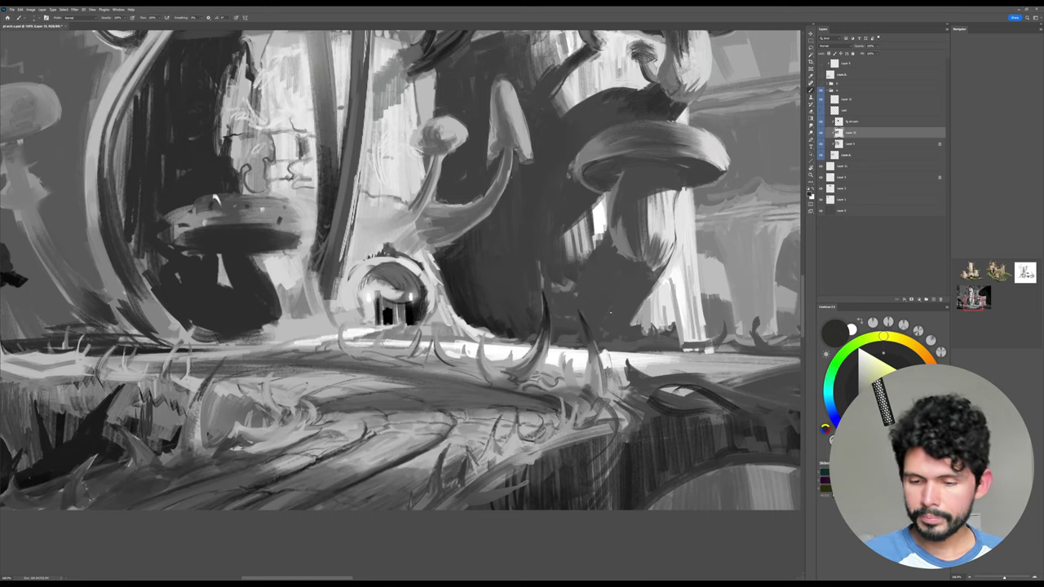
pyautogui.moveTo(680, 303)
pyautogui.mouseDown()
pyautogui.moveTo(720, 279)
pyautogui.moveTo(673, 280)
pyautogui.mouseUp()
pyautogui.hotkey('ctrl', 's')
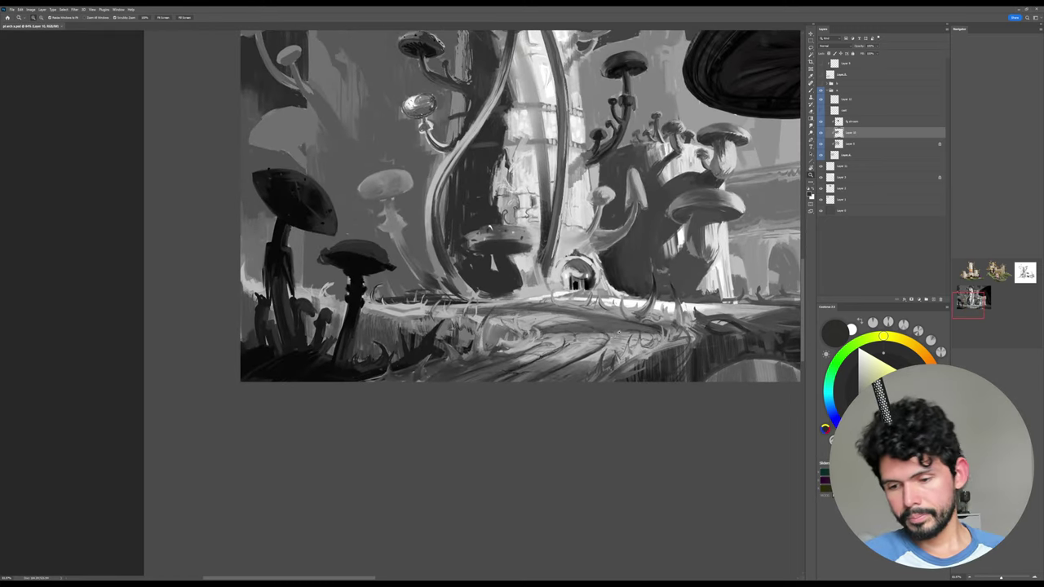
# Examine the foreground path and grass up close, sampling a light grey from the path, and review the whole composition.
pyautogui.moveTo(589, 346); pyautogui.dragTo(636, 346)
pyautogui.keyDown('alt'); pyautogui.click(597, 343); pyautogui.keyUp('alt')
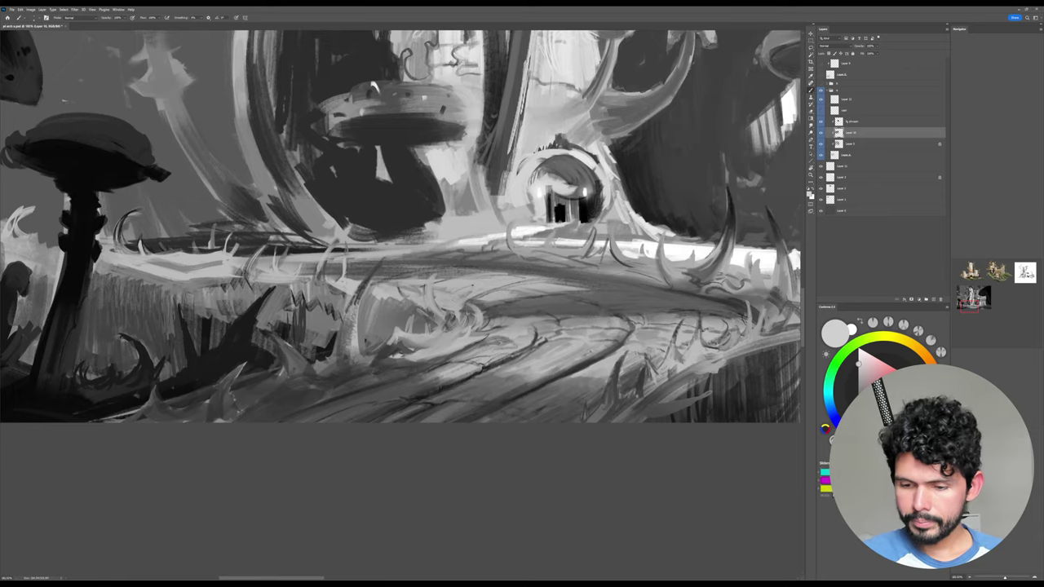
pyautogui.hotkey('ctrl', '-')
pyautogui.hotkey('ctrl', '-')
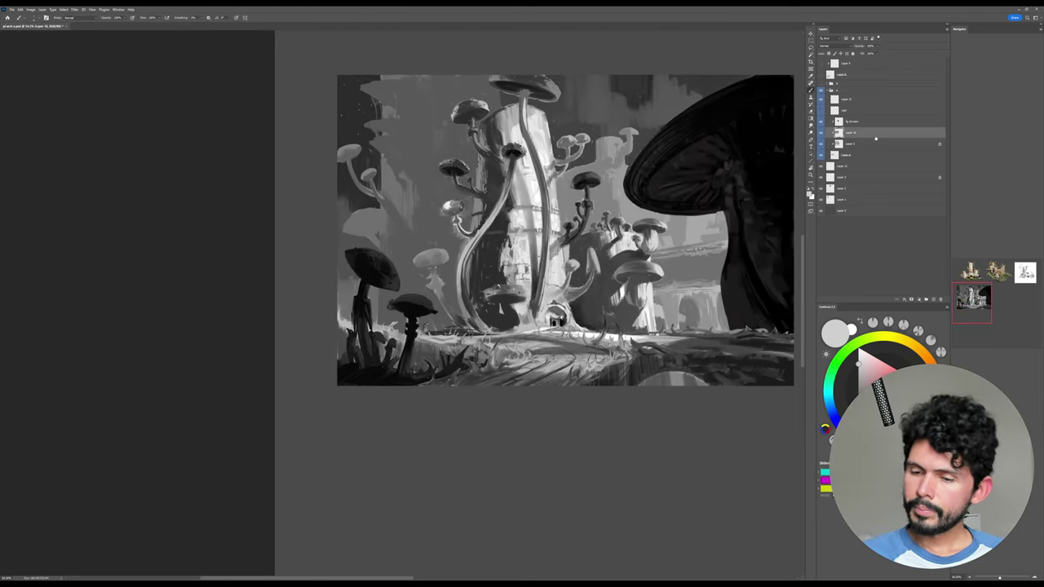
pyautogui.moveTo(743, 336); pyautogui.dragTo(642, 364)
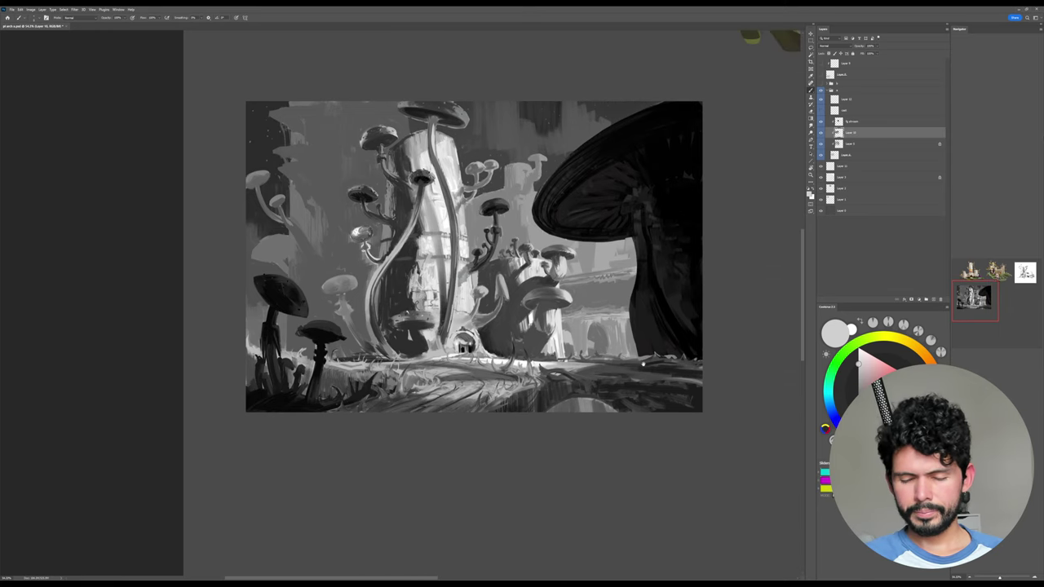
pyautogui.moveTo(643, 364); pyautogui.dragTo(646, 364)
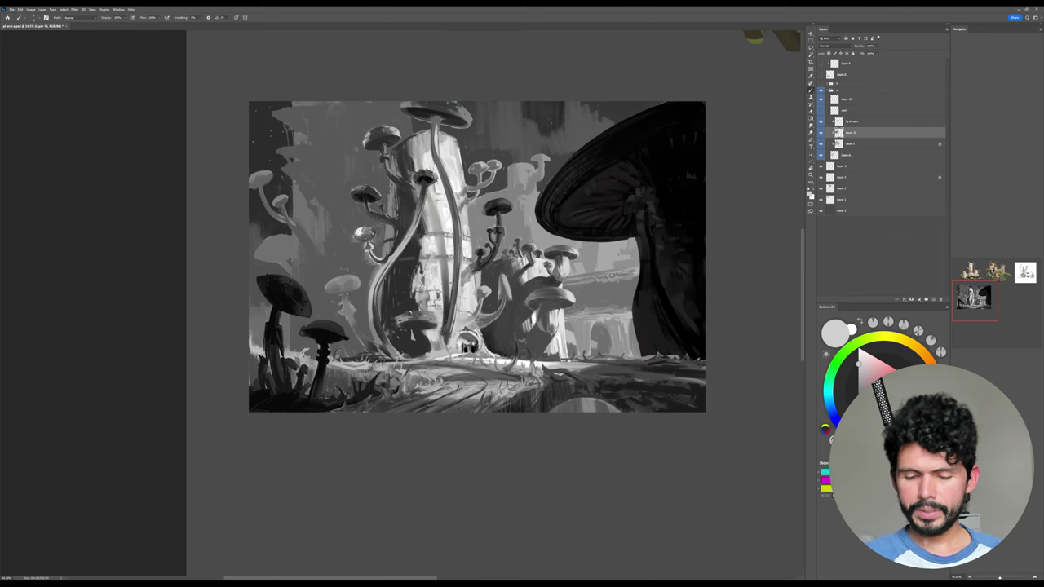
# Try marking the foreground path and the bright ground in front of the doorway with red outlines, and undo both marks.
pyautogui.click(933, 392)
pyautogui.moveTo(439, 369); pyautogui.dragTo(499, 393)
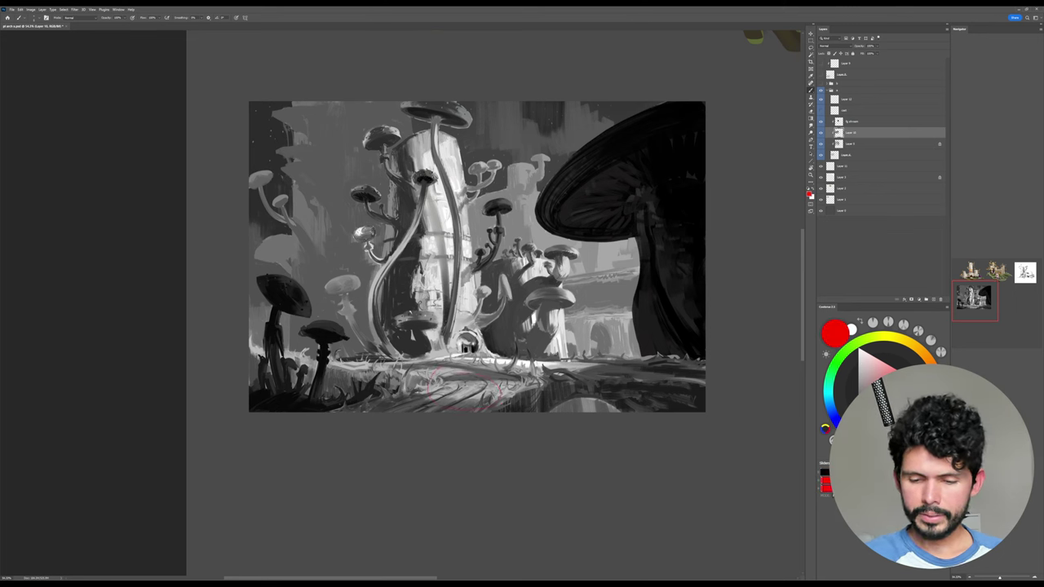
pyautogui.hotkey('ctrl', 'z')
pyautogui.moveTo(473, 358); pyautogui.dragTo(545, 368)
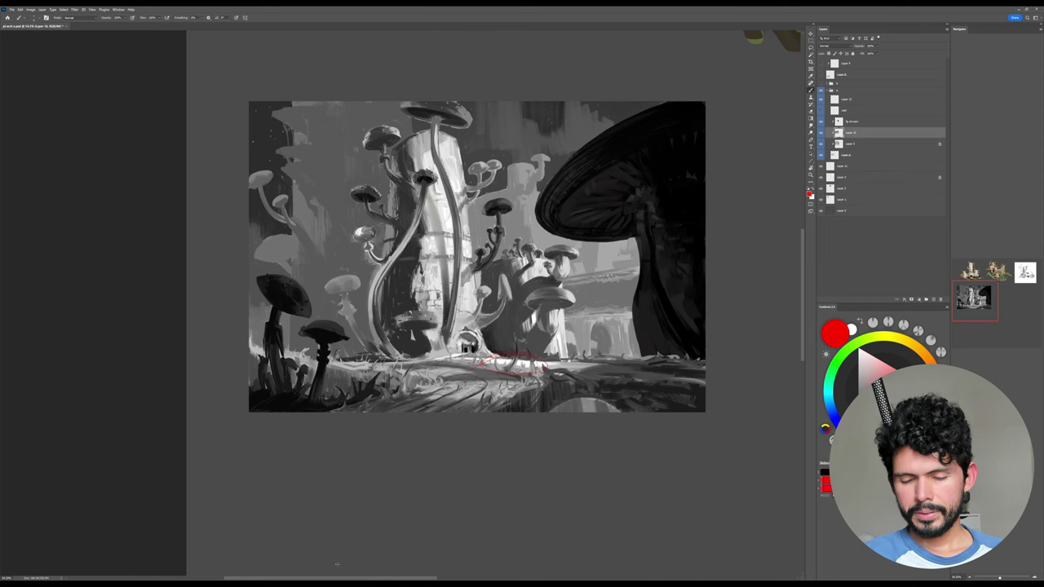
pyautogui.hotkey('ctrl', 'z')
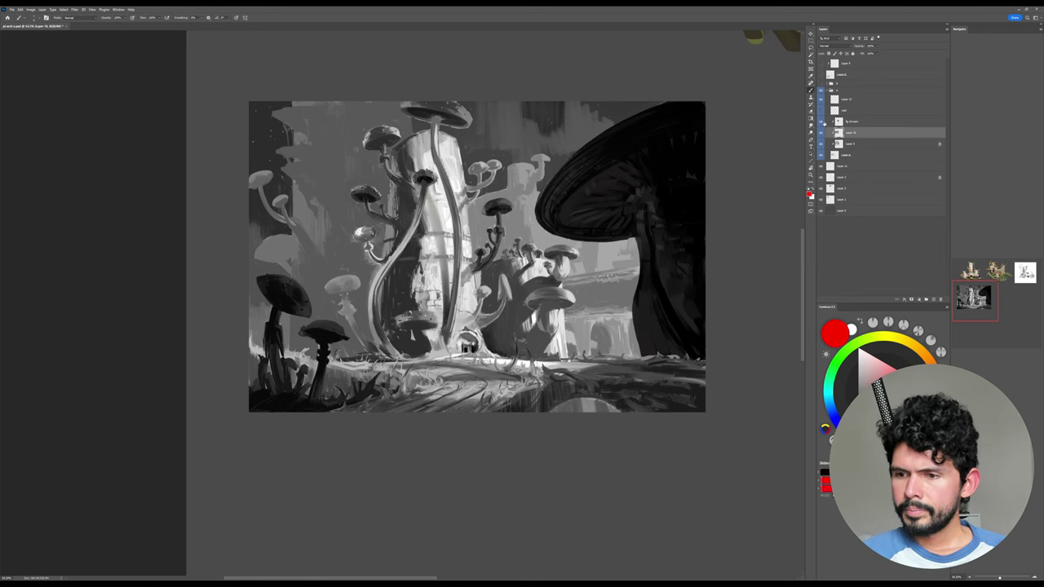
# Hide and reshow Layer 10 and the layer directly above it to compare what each contributes to the painting.
pyautogui.click(821, 122)
pyautogui.click(821, 122)
pyautogui.click(821, 133)
pyautogui.click(822, 133)
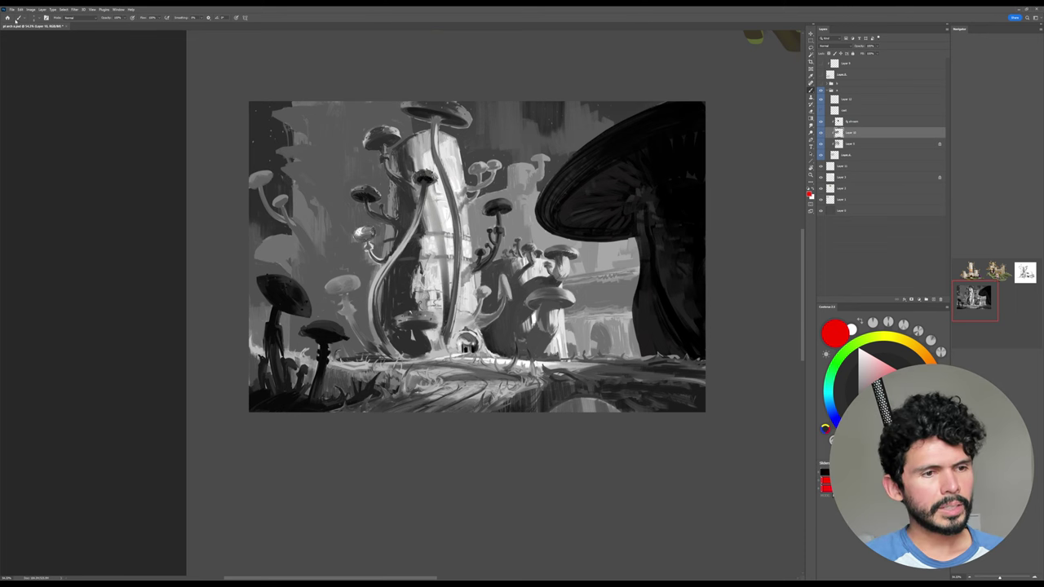
# Open the recent file cim4.psd and examine the rough grey sketch of the winged figure and the small nude figures.
pyautogui.click(12, 10)
pyautogui.moveTo(49, 49)
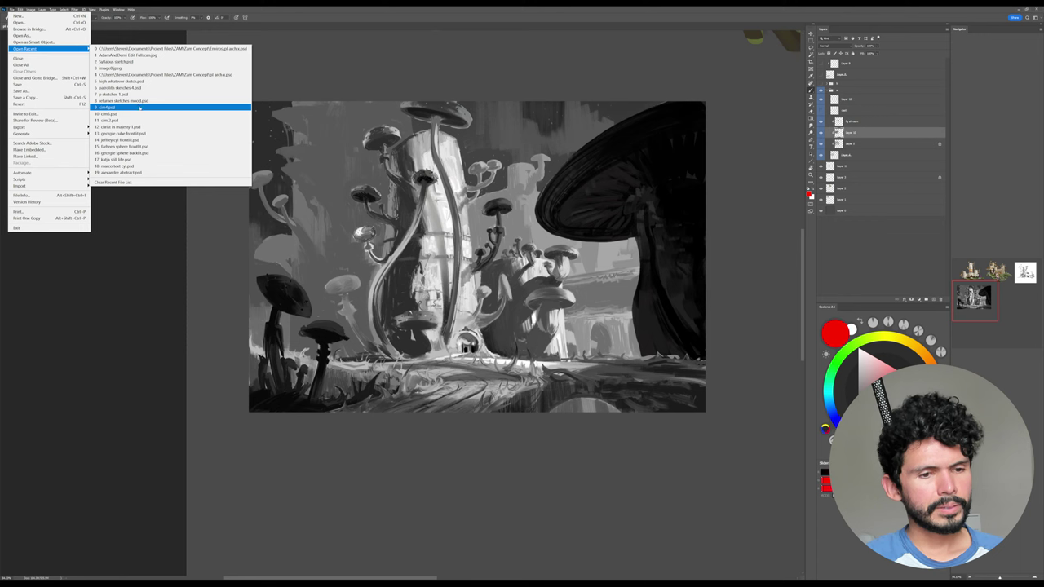
pyautogui.click(140, 107)
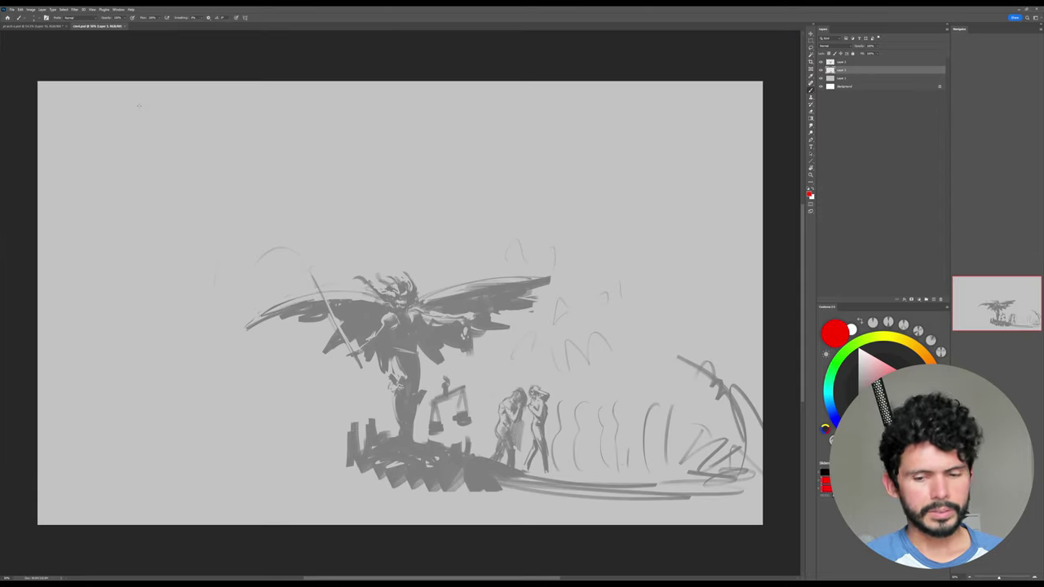
pyautogui.moveTo(505, 352); pyautogui.dragTo(537, 351)
pyautogui.moveTo(537, 352); pyautogui.dragTo(450, 237)
pyautogui.moveTo(426, 273)
pyautogui.mouseDown()
pyautogui.moveTo(445, 271)
pyautogui.moveTo(406, 270)
pyautogui.mouseUp()
# Open the recent file cim3.psd, hide its guide and examine the winged figure in golden armour up close.
pyautogui.click(12, 9)
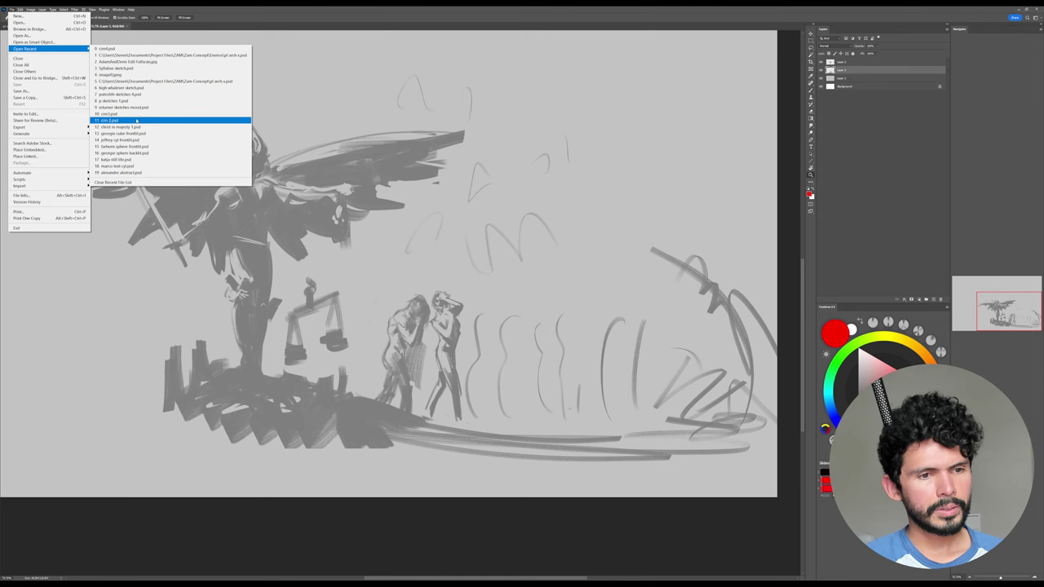
pyautogui.click(134, 119)
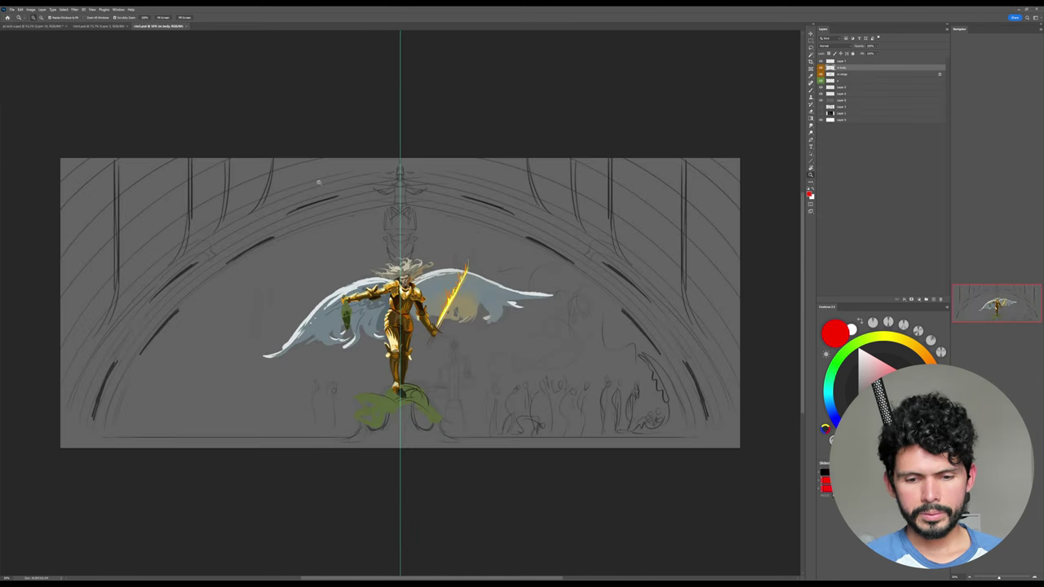
pyautogui.hotkey('ctrl', 'h')
pyautogui.moveTo(366, 332); pyautogui.dragTo(387, 345)
pyautogui.moveTo(451, 391); pyautogui.dragTo(499, 380)
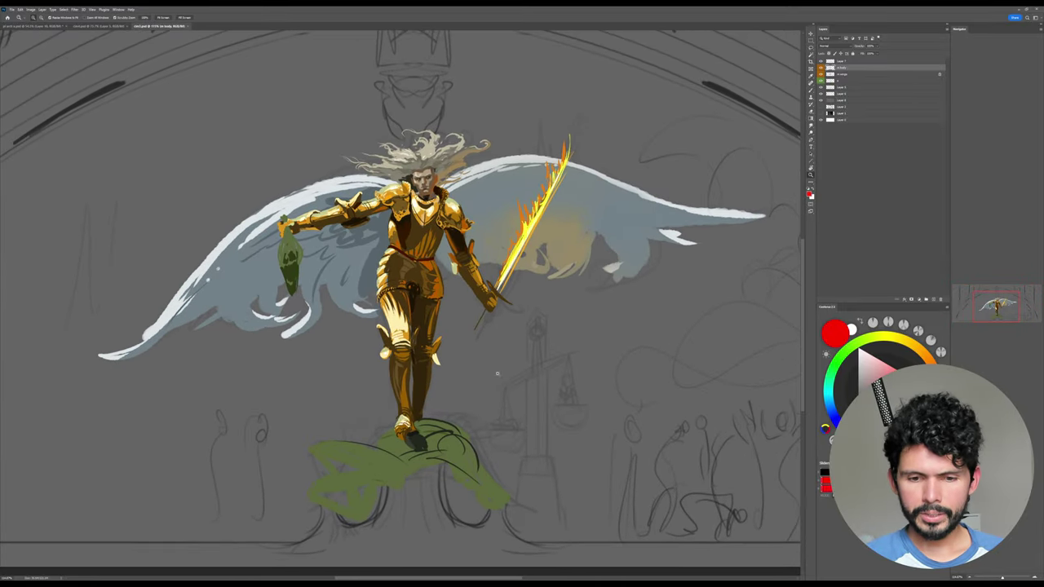
# Open the recent file cim 2.psd to view the arched architecture colour sketch.
pyautogui.click(12, 9)
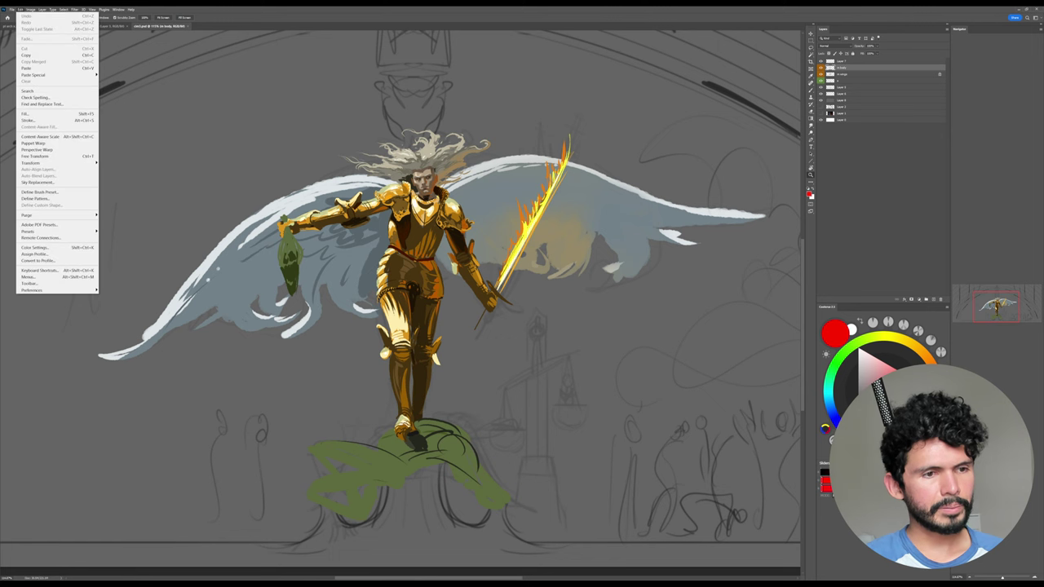
pyautogui.moveTo(29, 49)
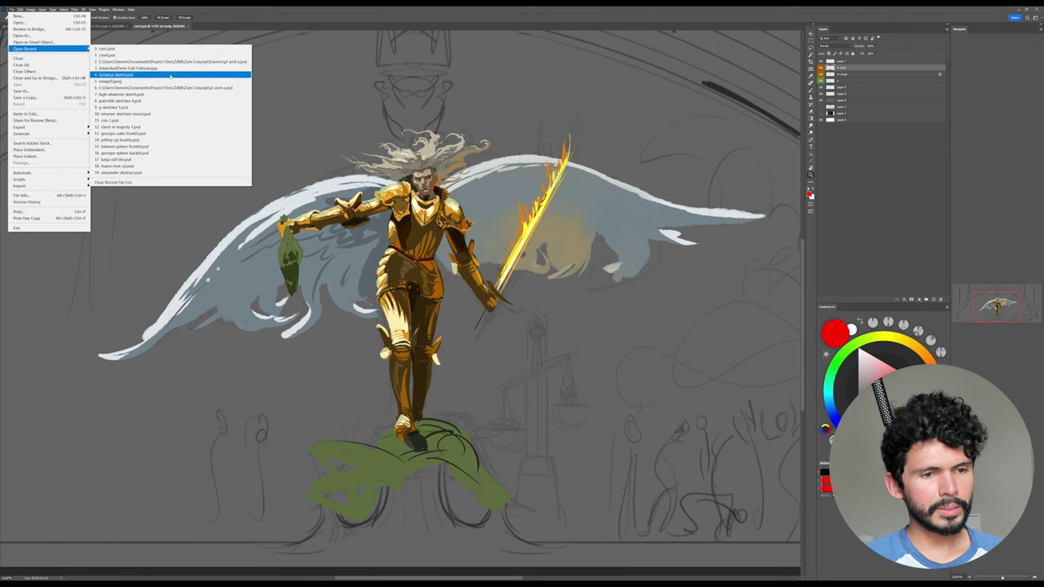
pyautogui.click(172, 121)
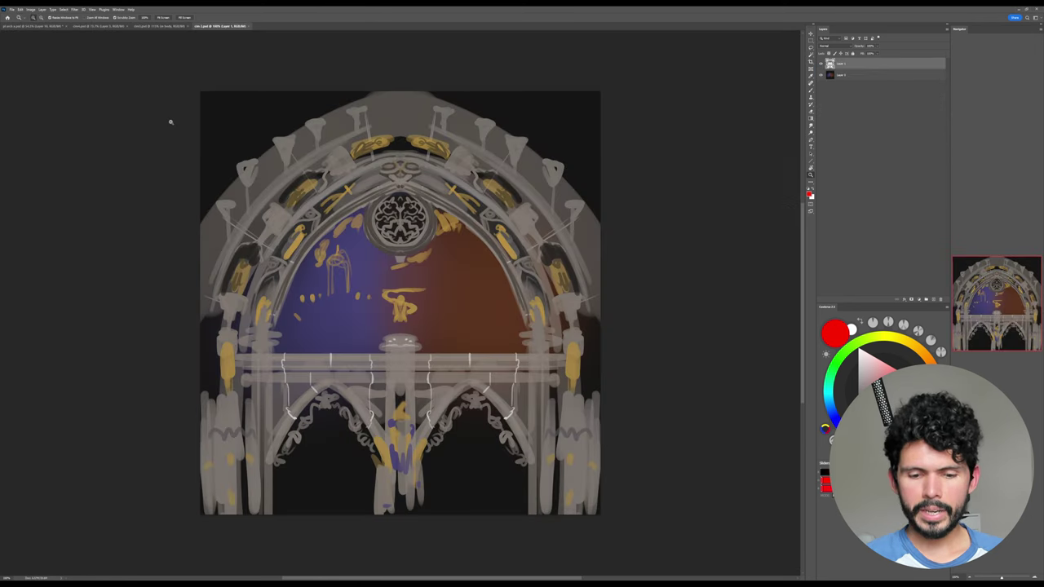
# Open the recent file christ in majesty 1.psd and examine the angel and green demon at its centre.
pyautogui.click(13, 10)
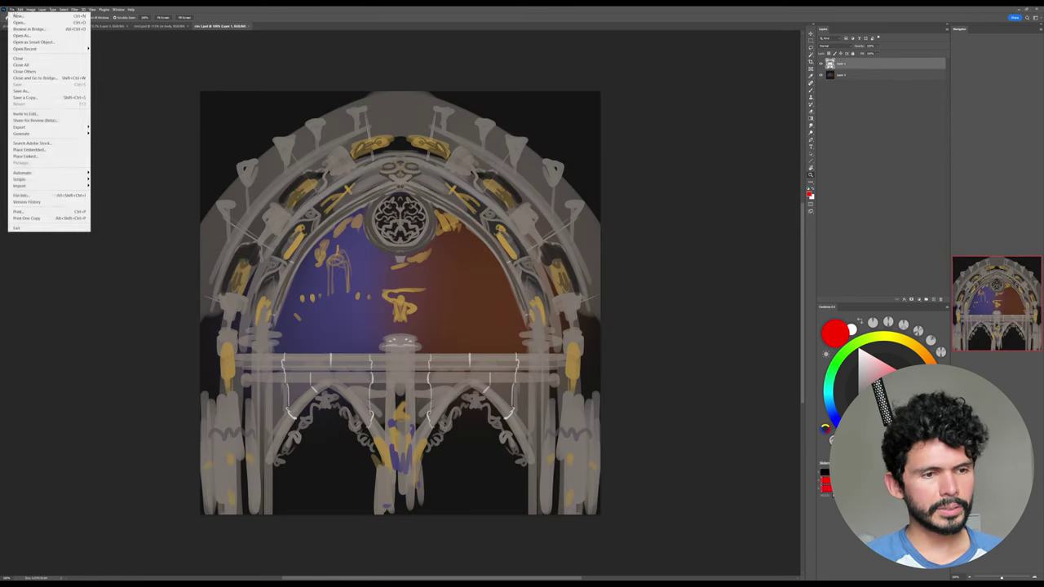
pyautogui.moveTo(36, 52)
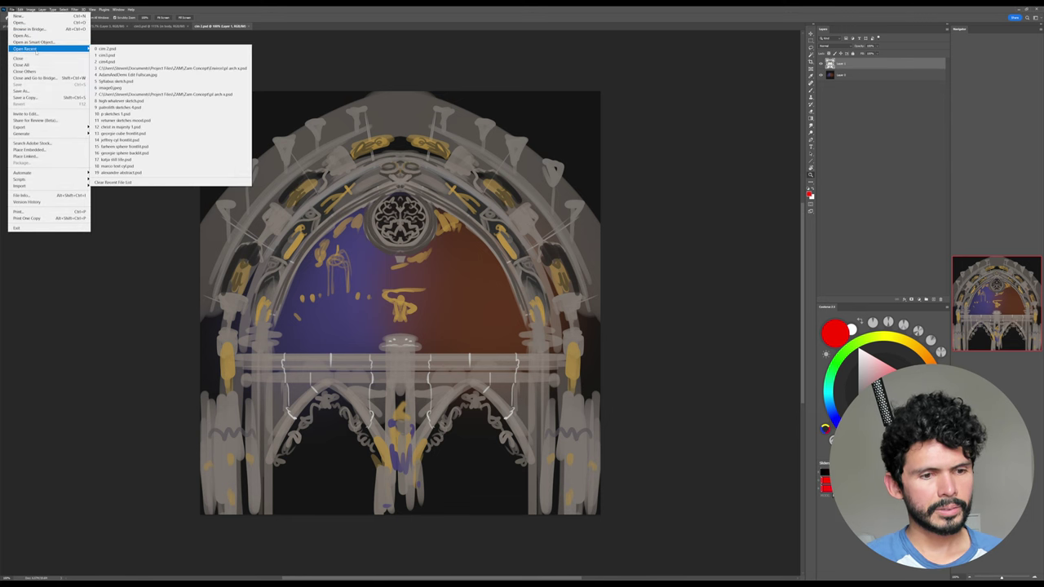
pyautogui.click(155, 126)
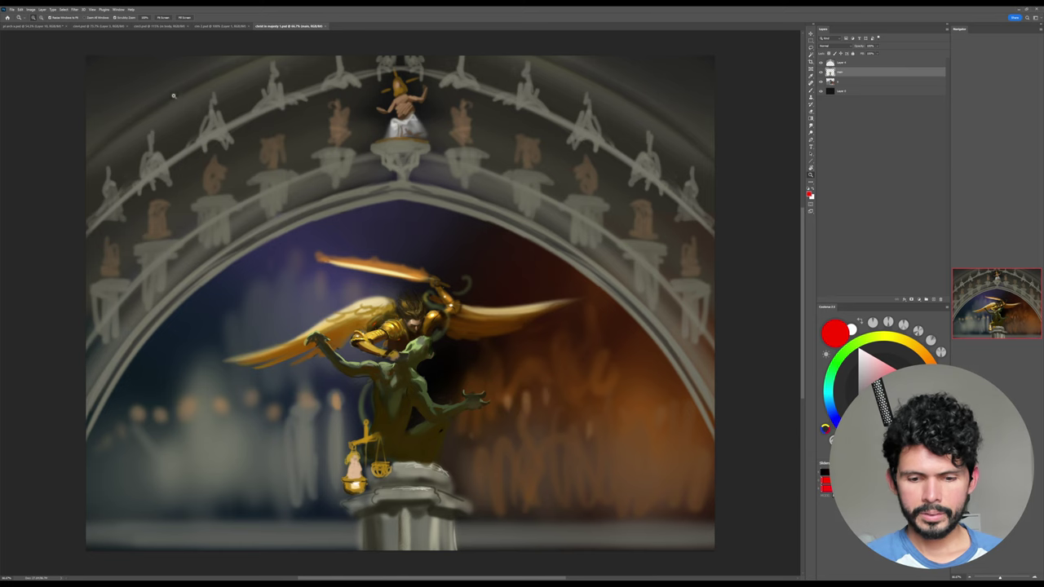
pyautogui.moveTo(368, 218); pyautogui.dragTo(465, 422)
pyautogui.scroll(2, 250, 174)
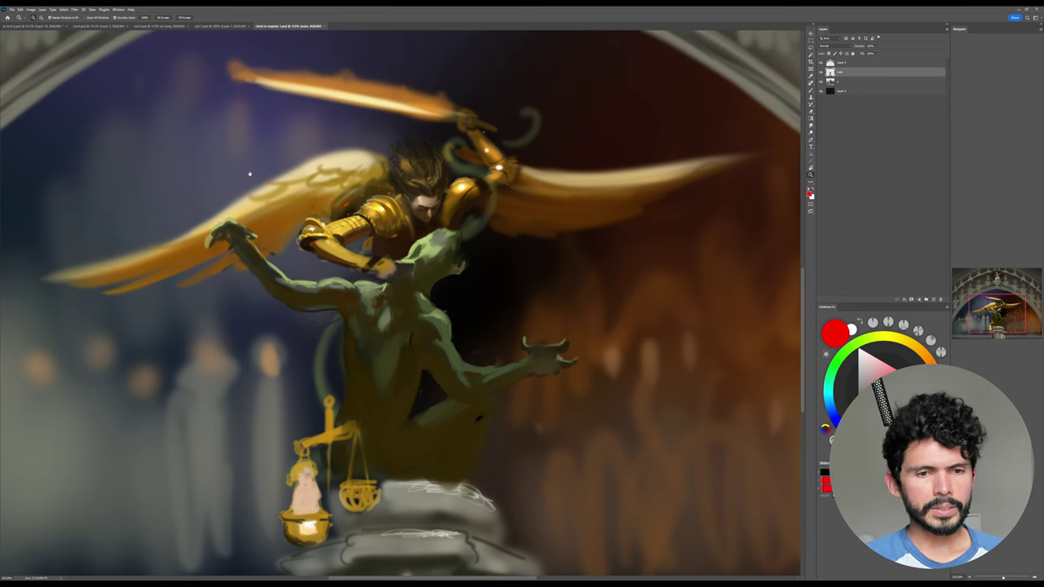
# Close the four example documents and return to the mushroom tower painting, focusing on its lower foreground.
pyautogui.click(324, 27)
pyautogui.click(248, 27)
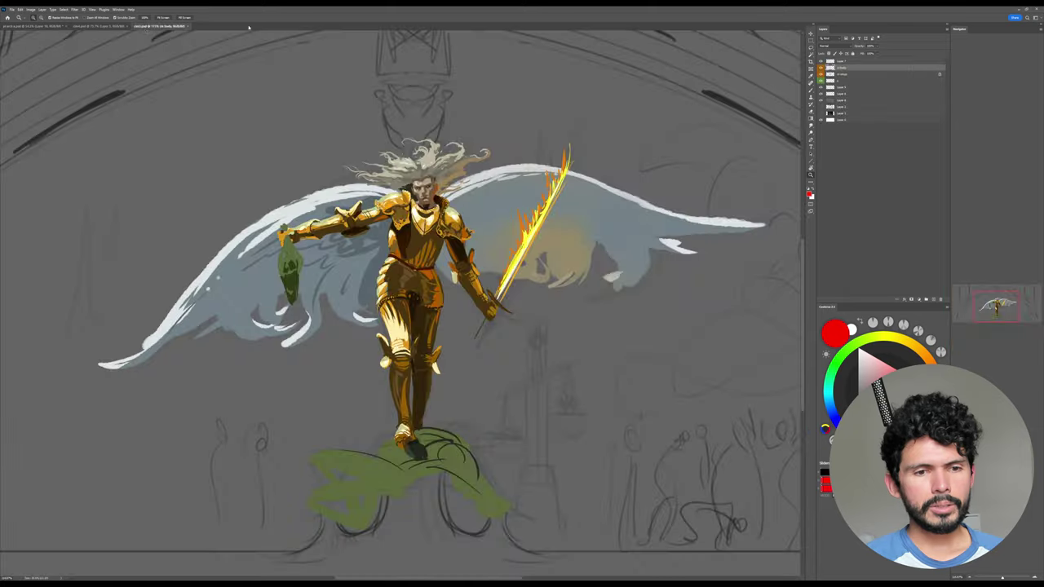
pyautogui.click(188, 27)
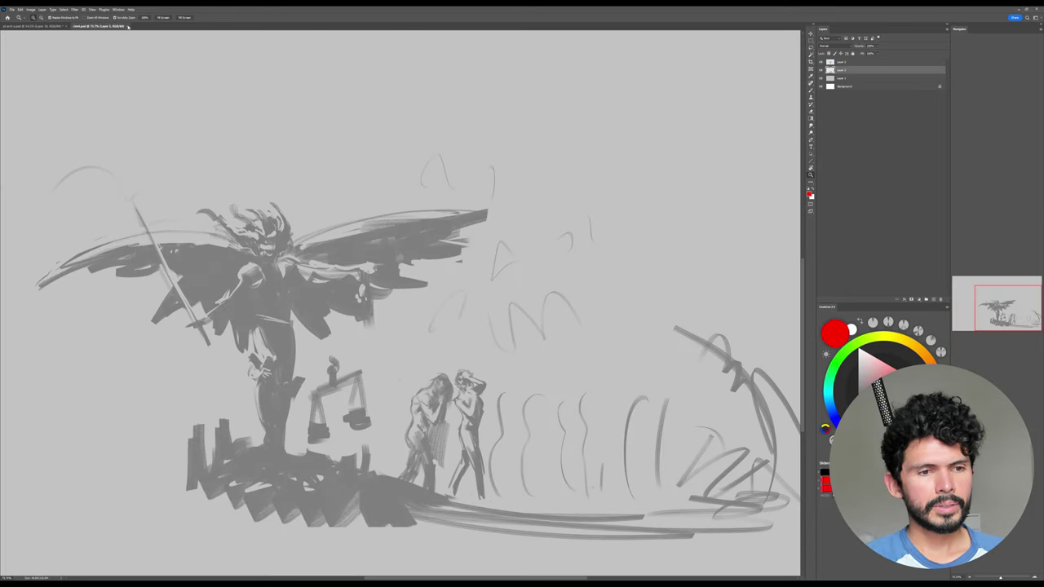
pyautogui.click(127, 26)
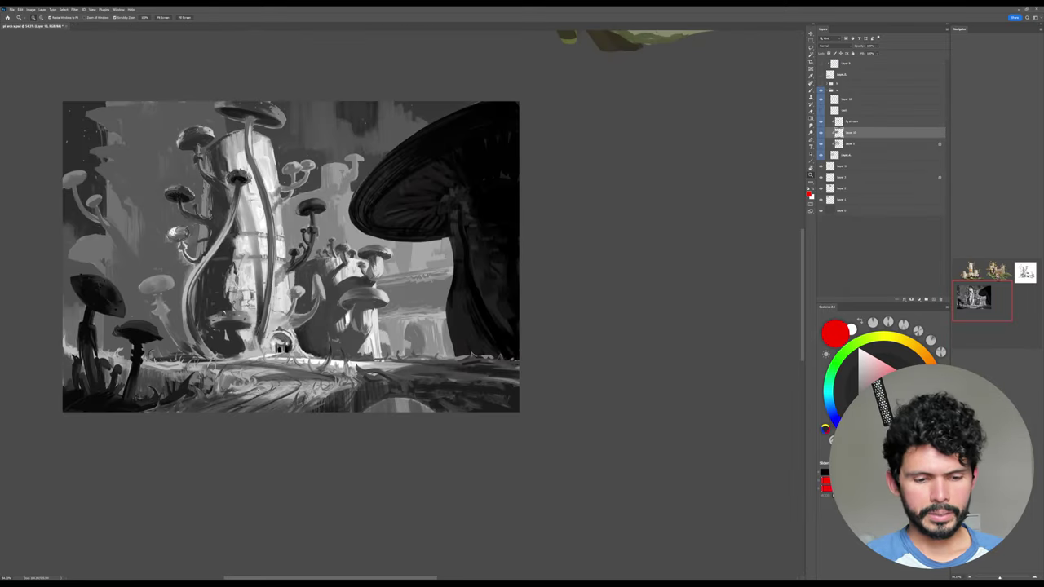
pyautogui.moveTo(260, 389)
pyautogui.mouseDown()
pyautogui.moveTo(272, 433)
pyautogui.moveTo(412, 439)
pyautogui.mouseUp()
pyautogui.moveTo(412, 439); pyautogui.dragTo(428, 458)
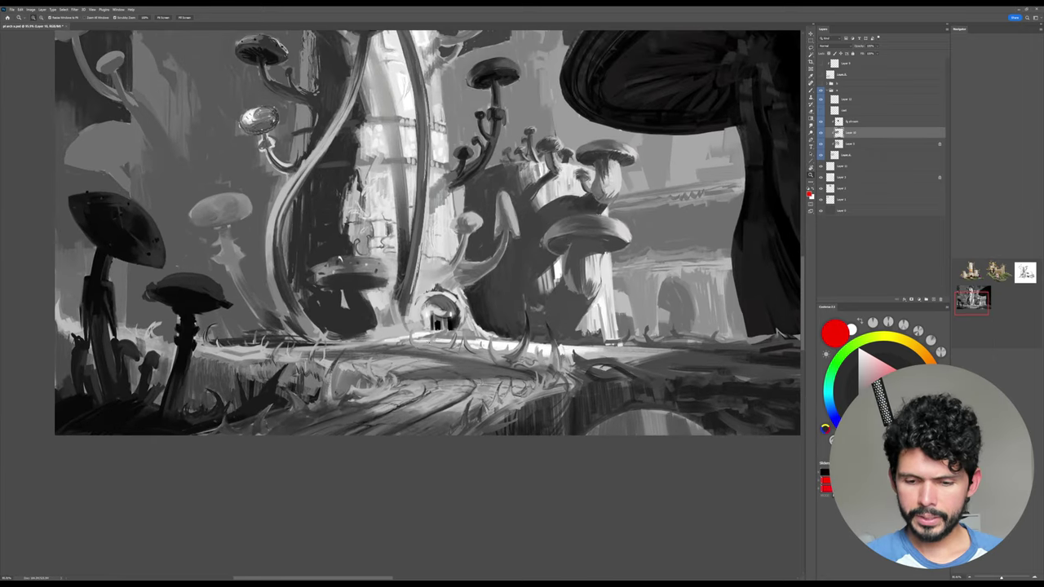
# Paint over the grass where the path bends at the cliff edge, using brush greys sampled from the surrounding ground.
pyautogui.press('b')
pyautogui.press('d')
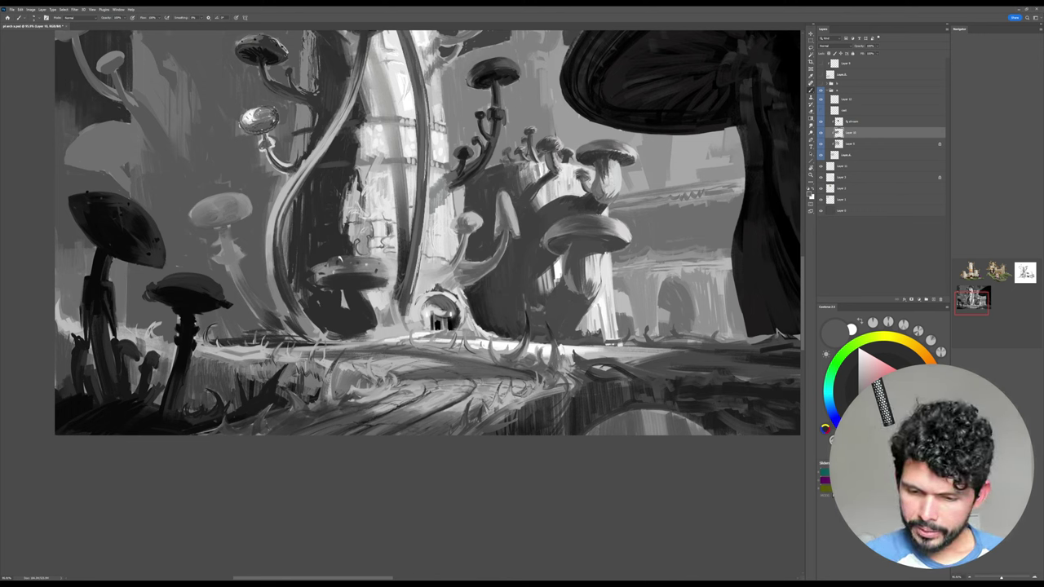
pyautogui.keyDown('alt'); pyautogui.click(542, 385); pyautogui.keyUp('alt')
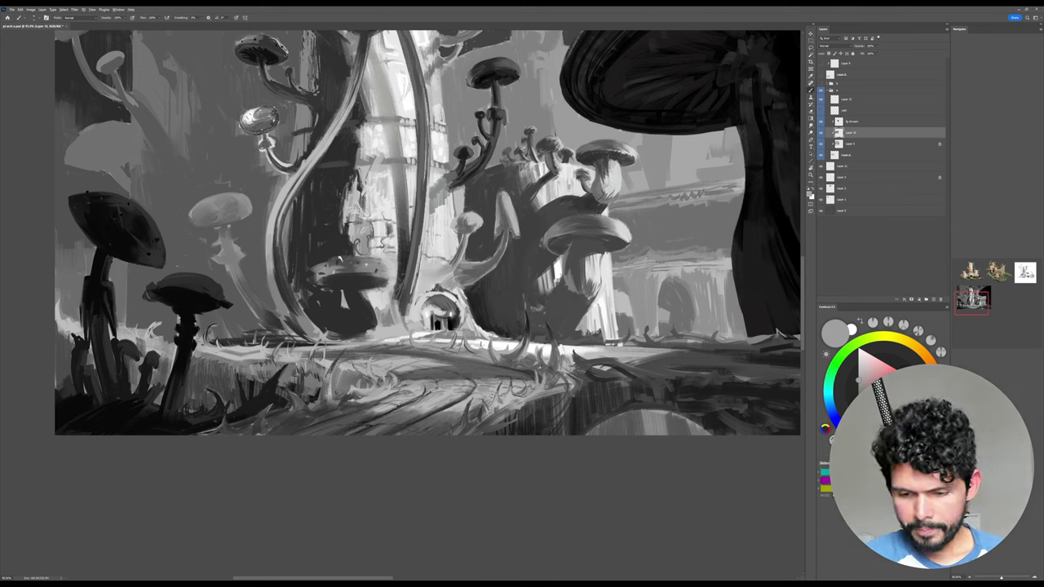
pyautogui.keyDown('alt'); pyautogui.click(558, 390); pyautogui.keyUp('alt')
pyautogui.keyDown('alt'); pyautogui.click(540, 379); pyautogui.keyUp('alt')
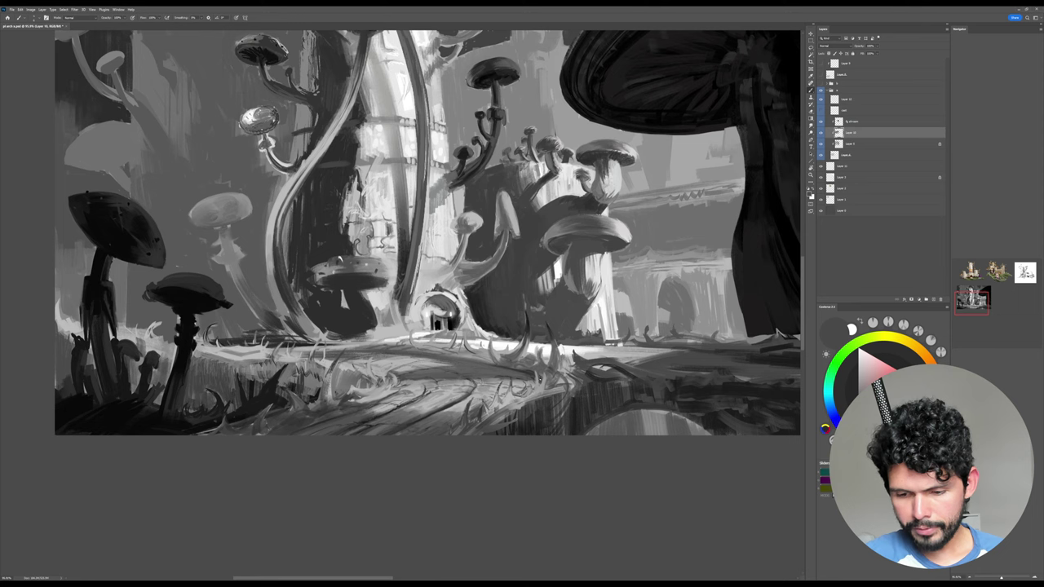
pyautogui.keyDown('alt'); pyautogui.click(553, 359); pyautogui.keyUp('alt')
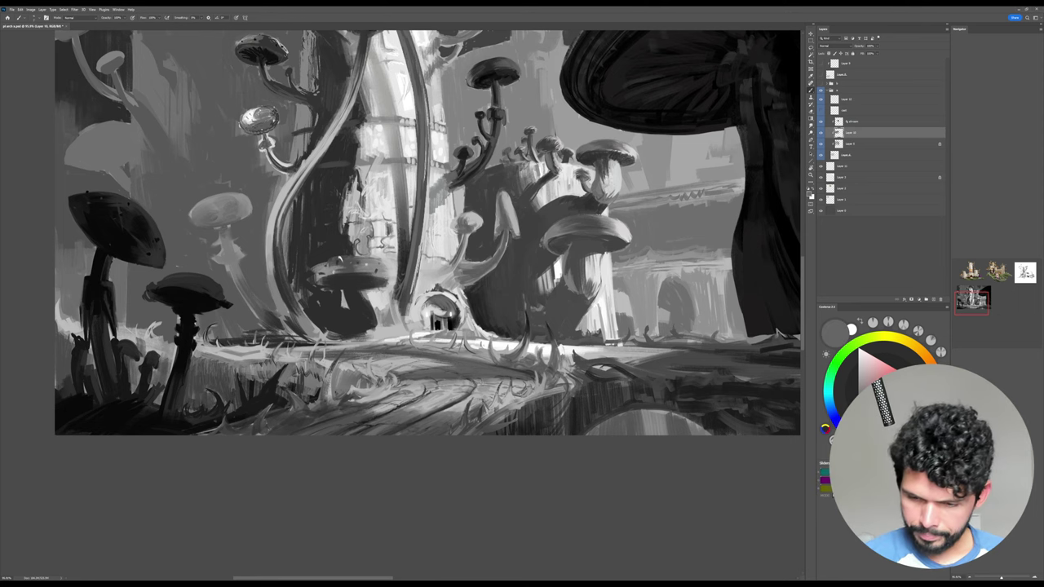
pyautogui.keyDown('alt'); pyautogui.click(564, 378); pyautogui.keyUp('alt')
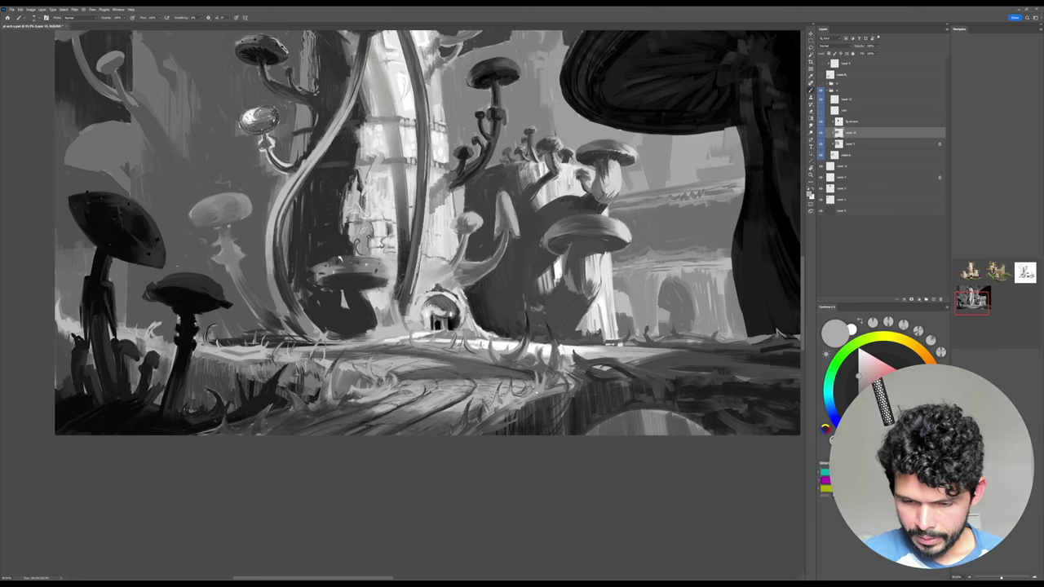
pyautogui.moveTo(528, 402); pyautogui.dragTo(583, 376)
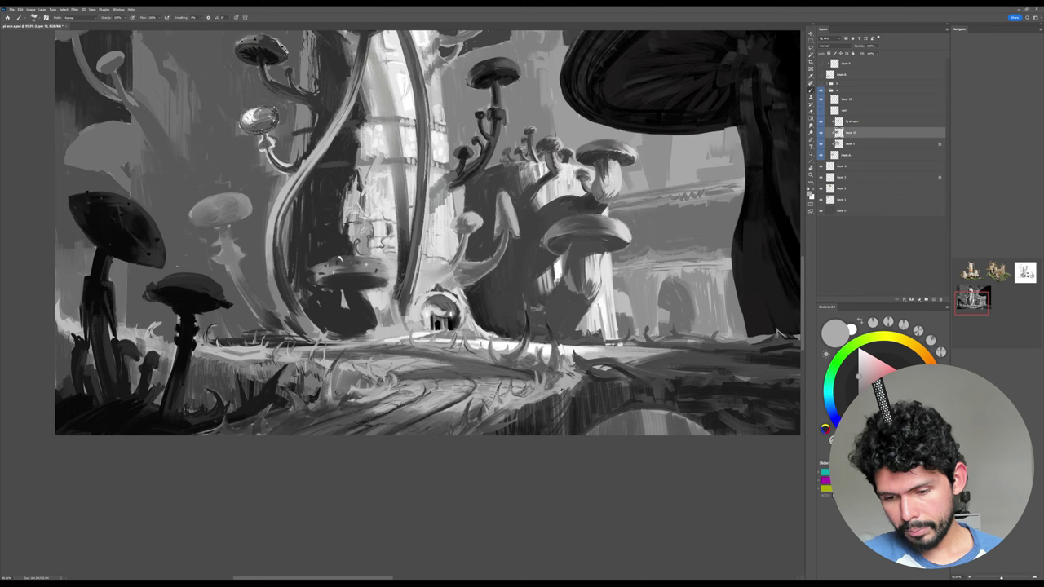
# Blend the grassy lip of the path into the dark cliff face with light and dark greys sampled nearby.
pyautogui.keyDown('alt'); pyautogui.click(540, 407); pyautogui.keyUp('alt')
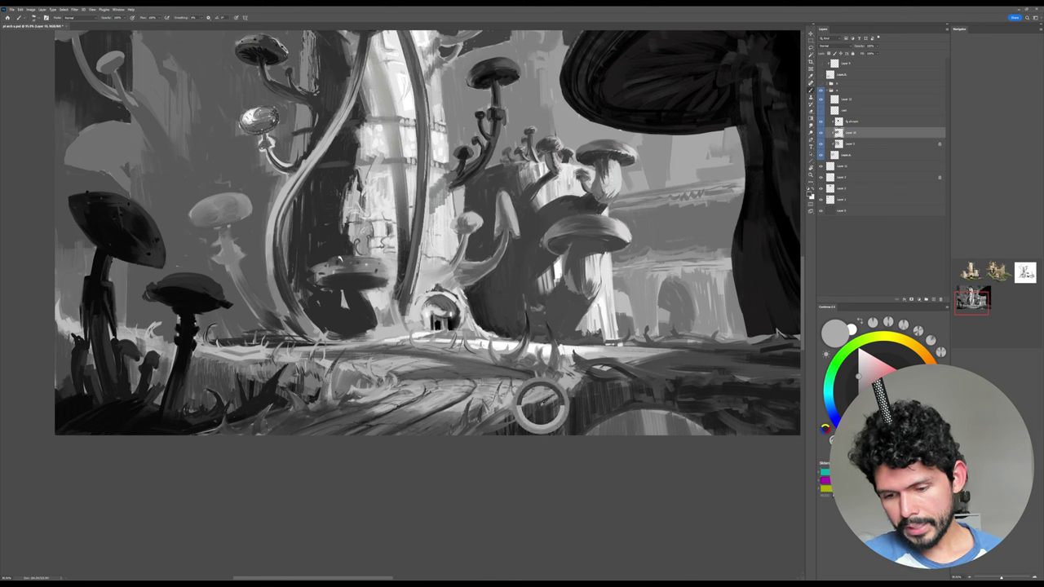
pyautogui.keyDown('alt'); pyautogui.click(563, 388); pyautogui.keyUp('alt')
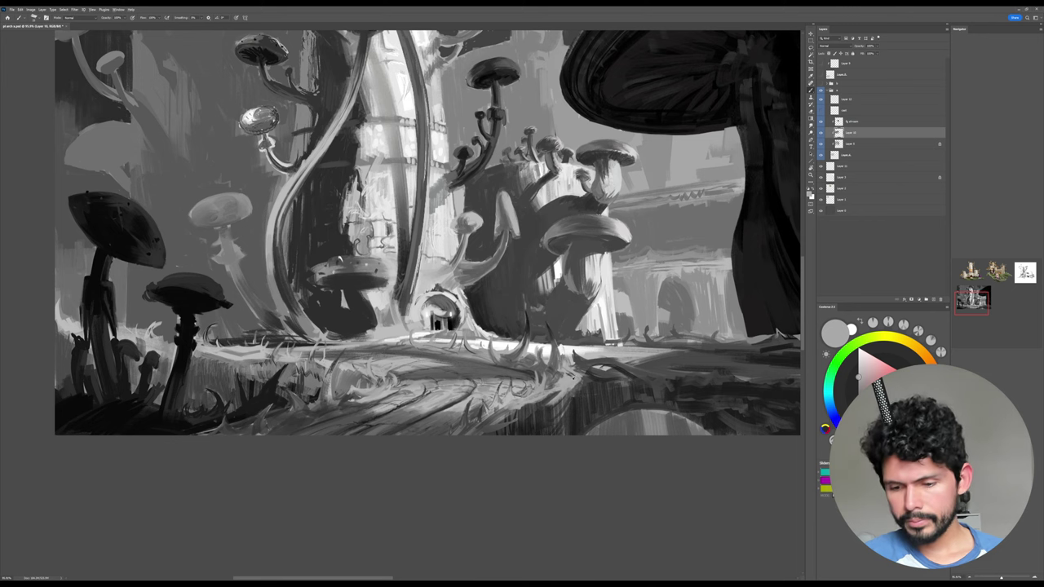
pyautogui.keyDown('alt'); pyautogui.click(569, 383); pyautogui.keyUp('alt')
pyautogui.keyDown('alt'); pyautogui.click(561, 380); pyautogui.keyUp('alt')
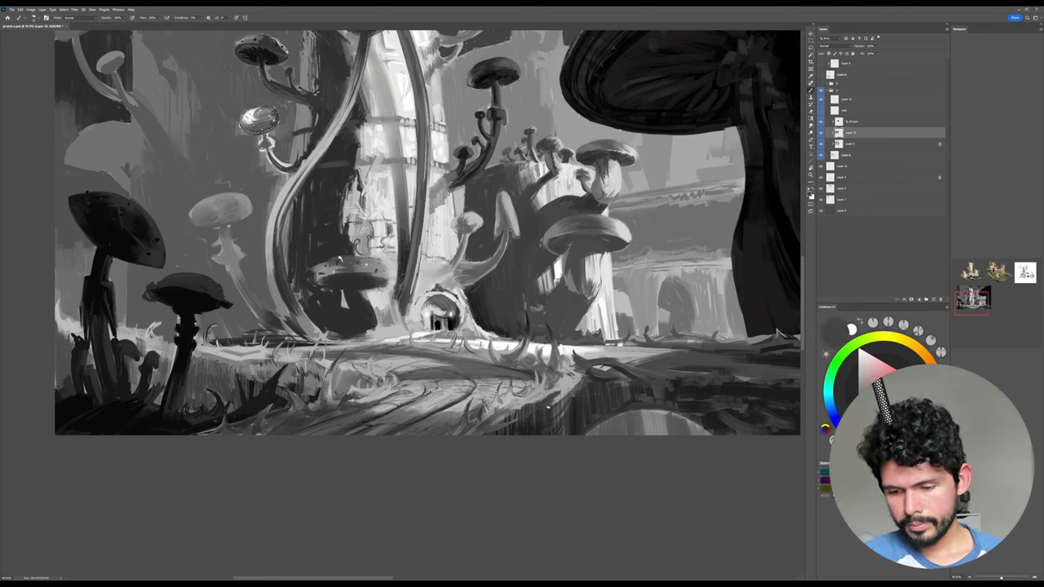
pyautogui.keyDown('alt'); pyautogui.click(578, 380); pyautogui.keyUp('alt')
pyautogui.keyDown('alt'); pyautogui.click(561, 391); pyautogui.keyUp('alt')
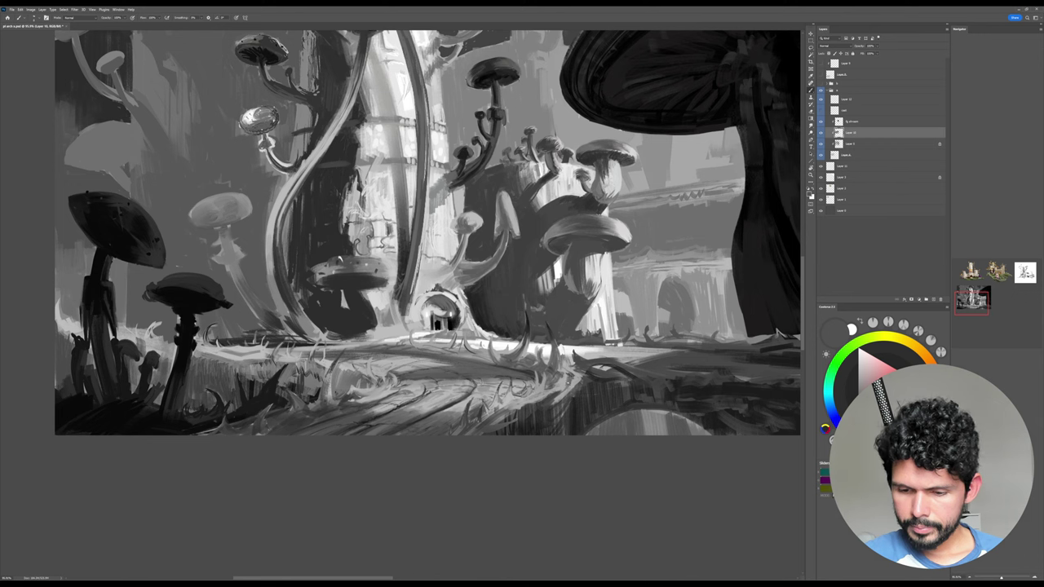
# Add short light and mid-grey grass strokes along the outer bend of the path above the cliff.
pyautogui.keyDown('alt'); pyautogui.click(568, 377); pyautogui.keyUp('alt')
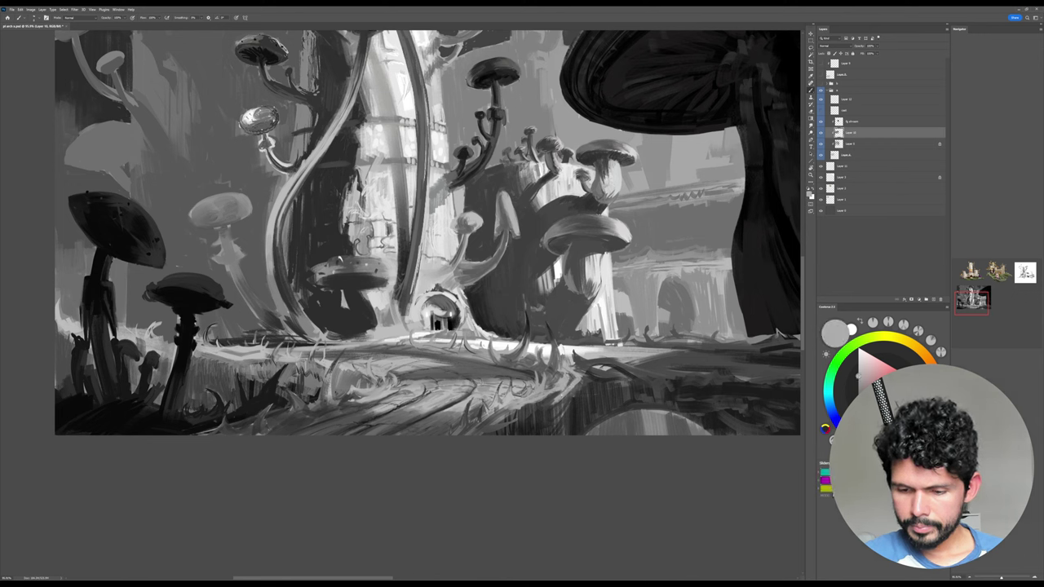
pyautogui.keyDown('alt'); pyautogui.click(568, 384); pyautogui.keyUp('alt')
pyautogui.keyDown('alt'); pyautogui.click(576, 389); pyautogui.keyUp('alt')
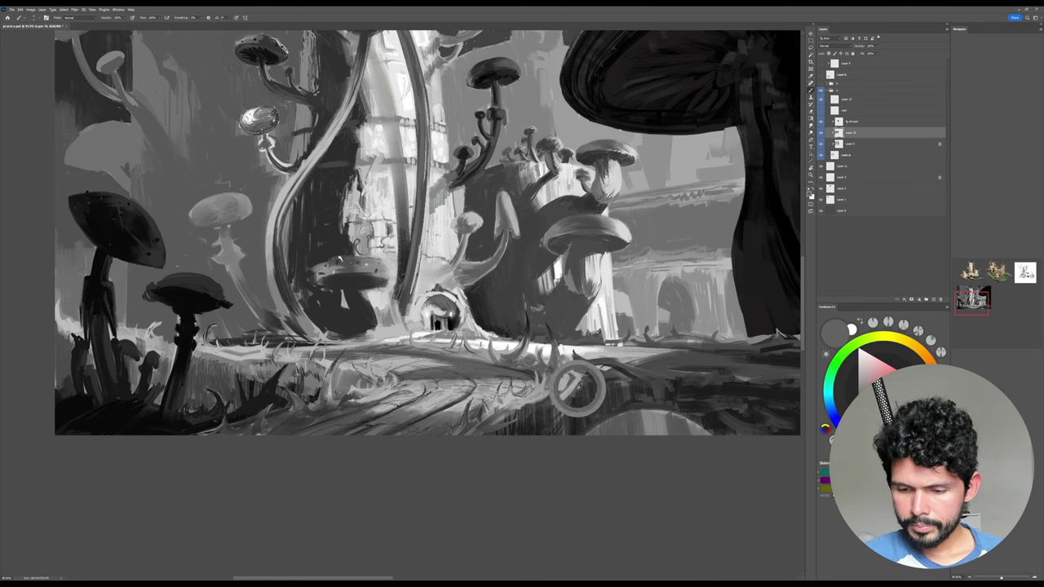
pyautogui.moveTo(567, 396)
pyautogui.mouseDown()
pyautogui.moveTo(589, 379)
pyautogui.moveTo(577, 362)
pyautogui.moveTo(586, 339)
pyautogui.moveTo(602, 342)
pyautogui.moveTo(575, 395)
pyautogui.mouseUp()
pyautogui.keyDown('alt'); pyautogui.click(580, 381); pyautogui.keyUp('alt')
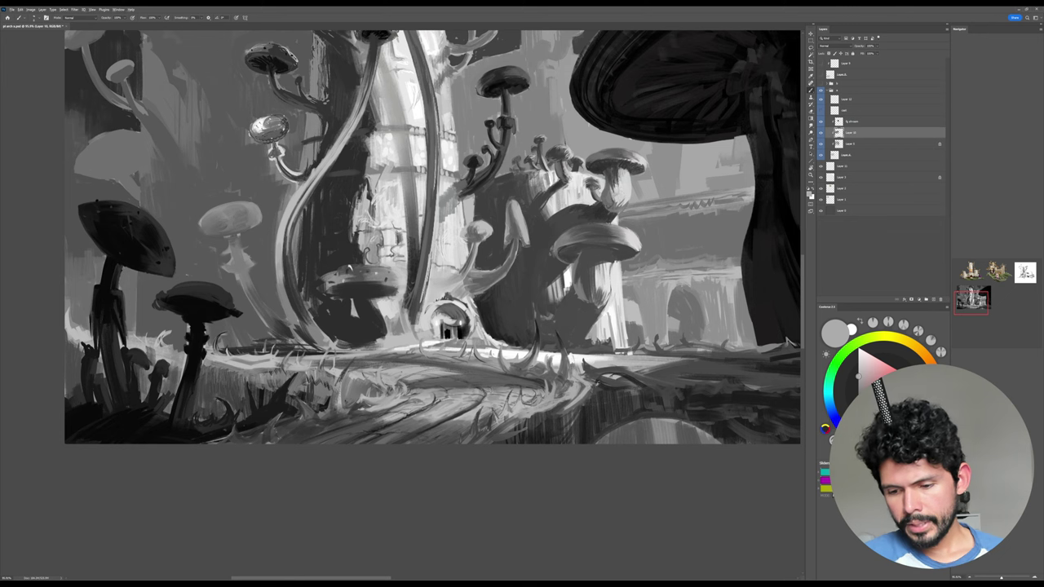
# Define the path's curved outer edge against the cliff with sampled dark and mid-grey strokes down towards the painting's lower border.
pyautogui.keyDown('alt'); pyautogui.click(601, 383); pyautogui.keyUp('alt')
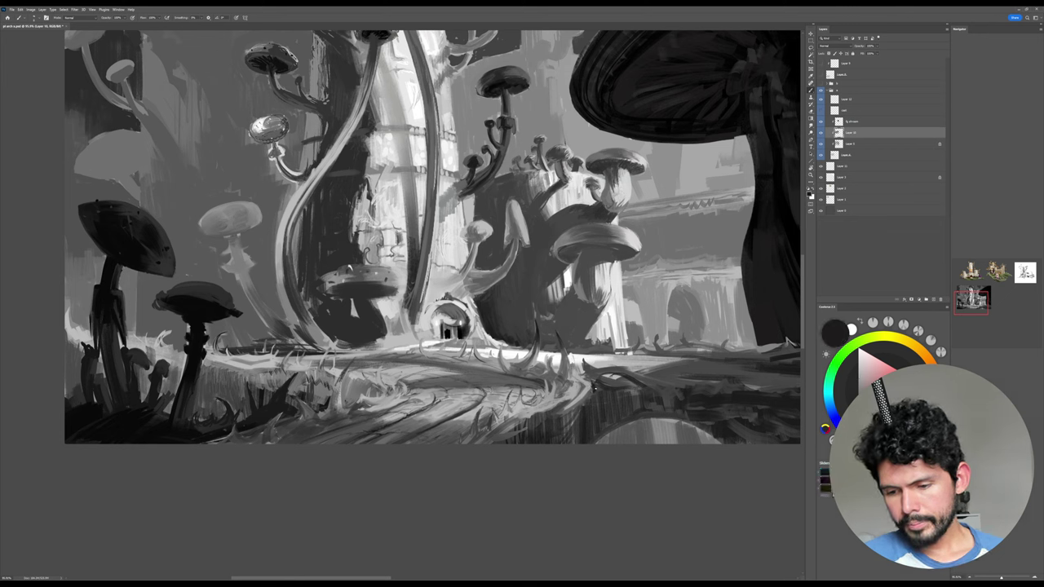
pyautogui.moveTo(595, 389); pyautogui.dragTo(589, 400)
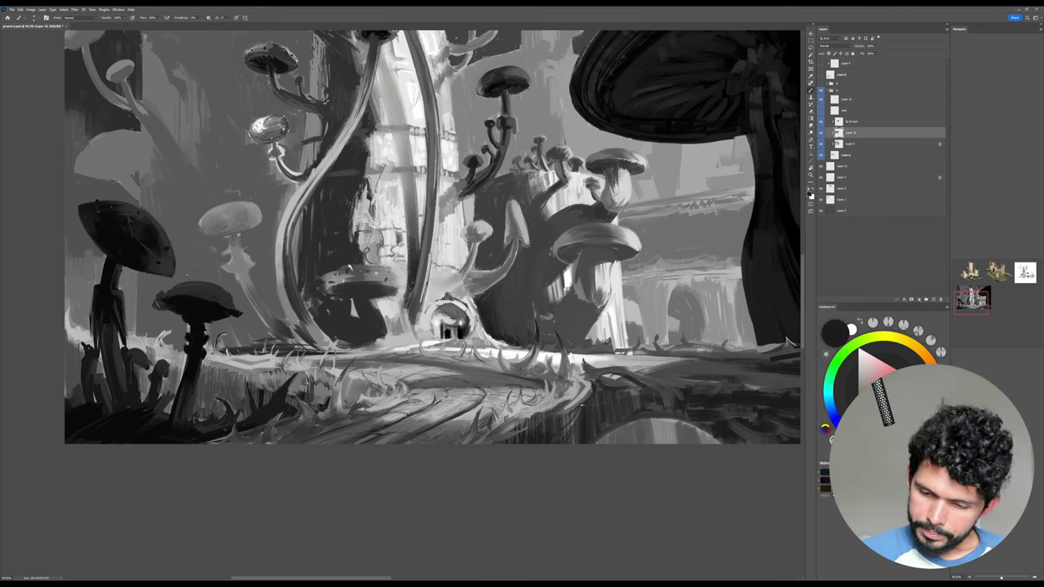
pyautogui.keyDown('alt'); pyautogui.click(572, 413); pyautogui.keyUp('alt')
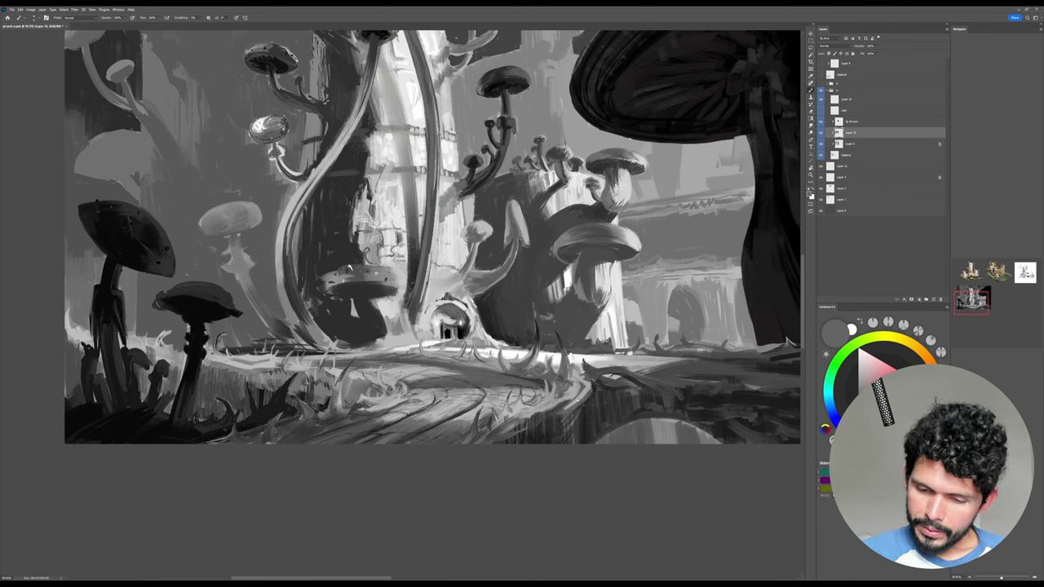
pyautogui.keyDown('alt'); pyautogui.click(578, 400); pyautogui.keyUp('alt')
pyautogui.moveTo(570, 405); pyautogui.dragTo(549, 447)
pyautogui.keyDown('alt'); pyautogui.click(569, 415); pyautogui.keyUp('alt')
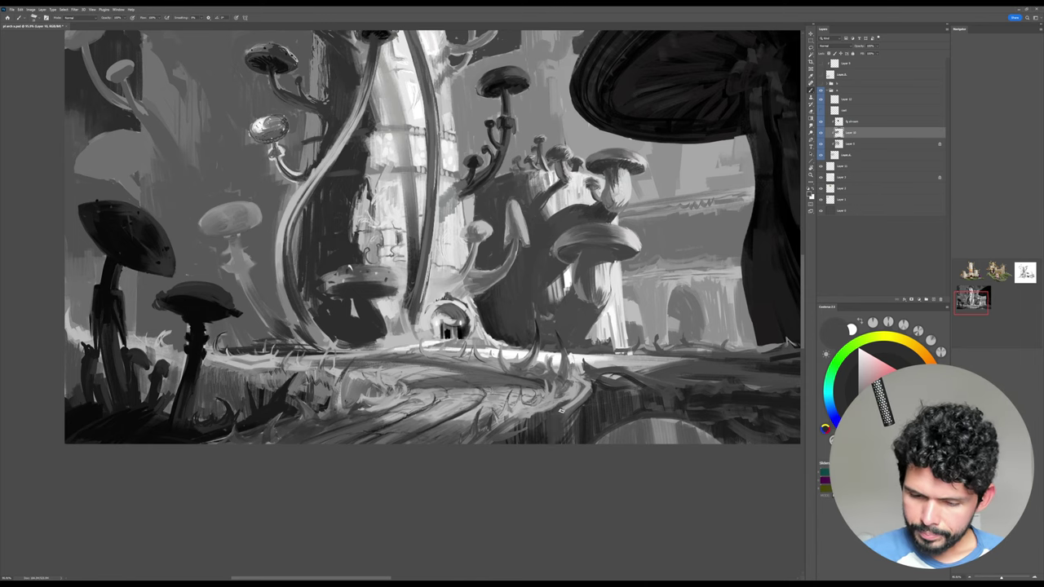
pyautogui.moveTo(548, 422); pyautogui.dragTo(569, 421)
# Refine the dark spiky grass blades at the lower front of the path with sampled light and dark greys.
pyautogui.keyDown('alt'); pyautogui.click(526, 437); pyautogui.keyUp('alt')
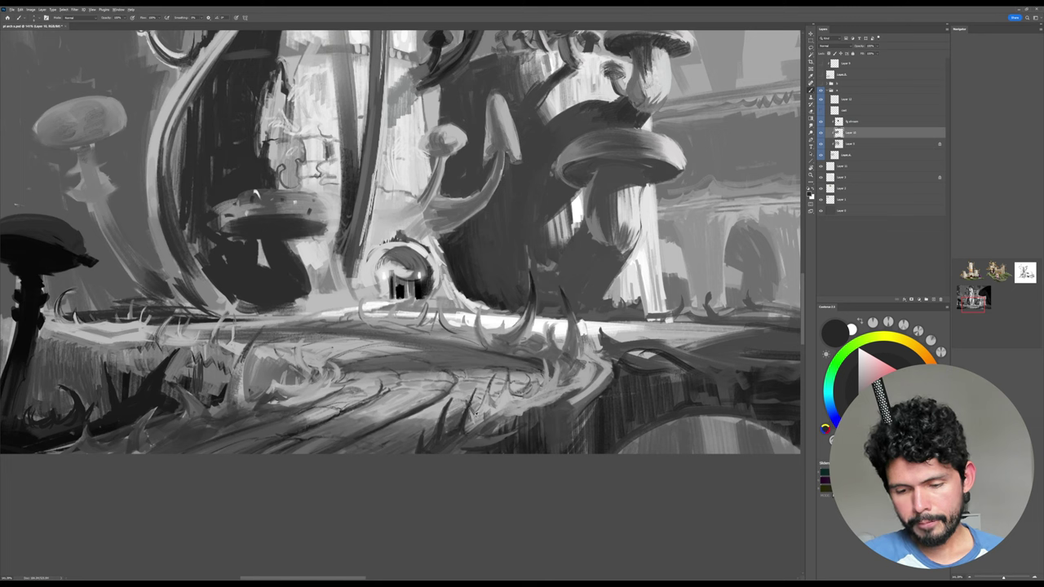
pyautogui.keyDown('alt'); pyautogui.click(477, 410); pyautogui.keyUp('alt')
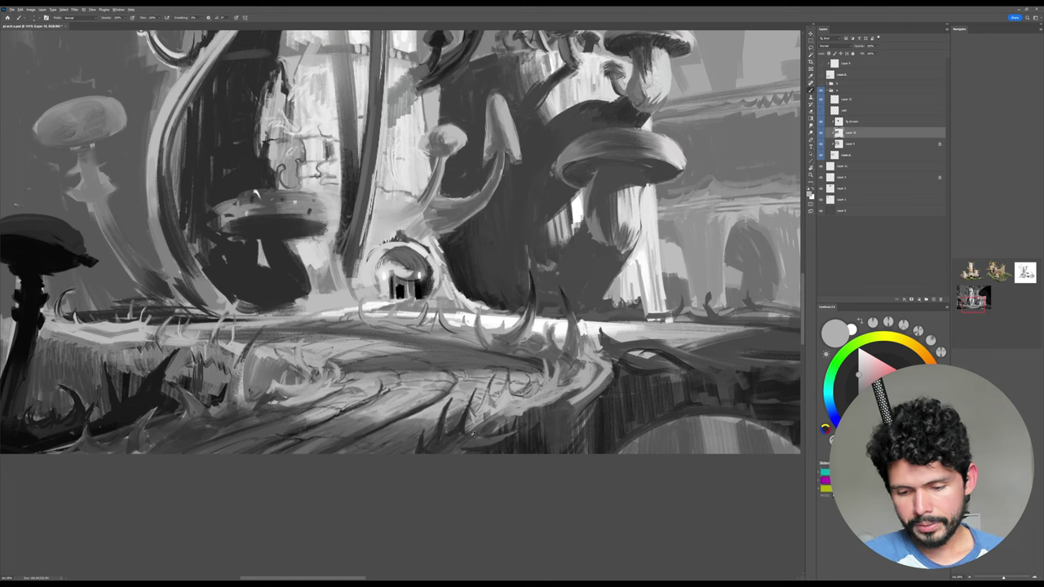
pyautogui.keyDown('alt'); pyautogui.click(469, 412); pyautogui.keyUp('alt')
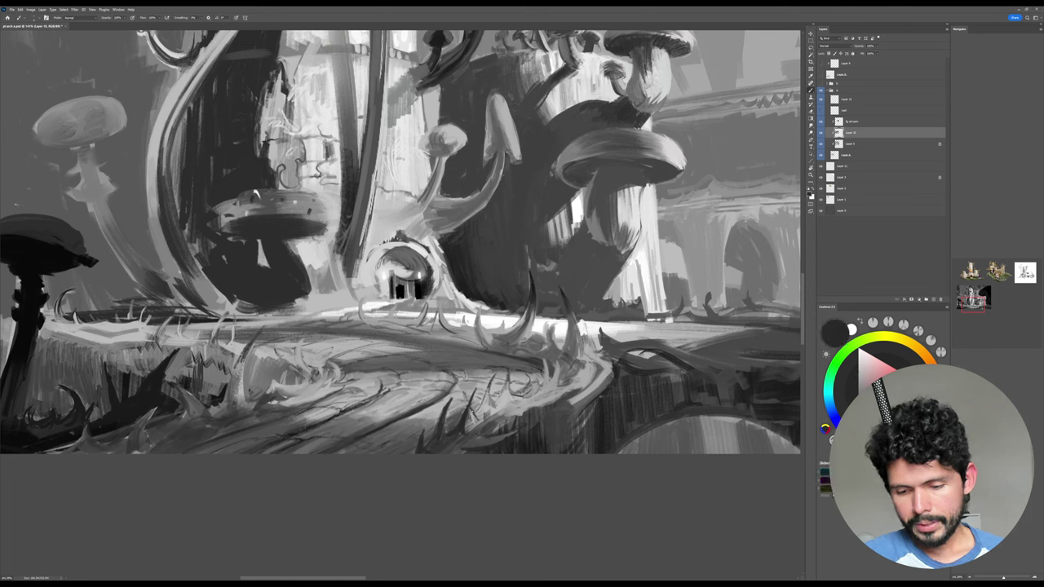
pyautogui.moveTo(479, 412); pyautogui.dragTo(474, 420)
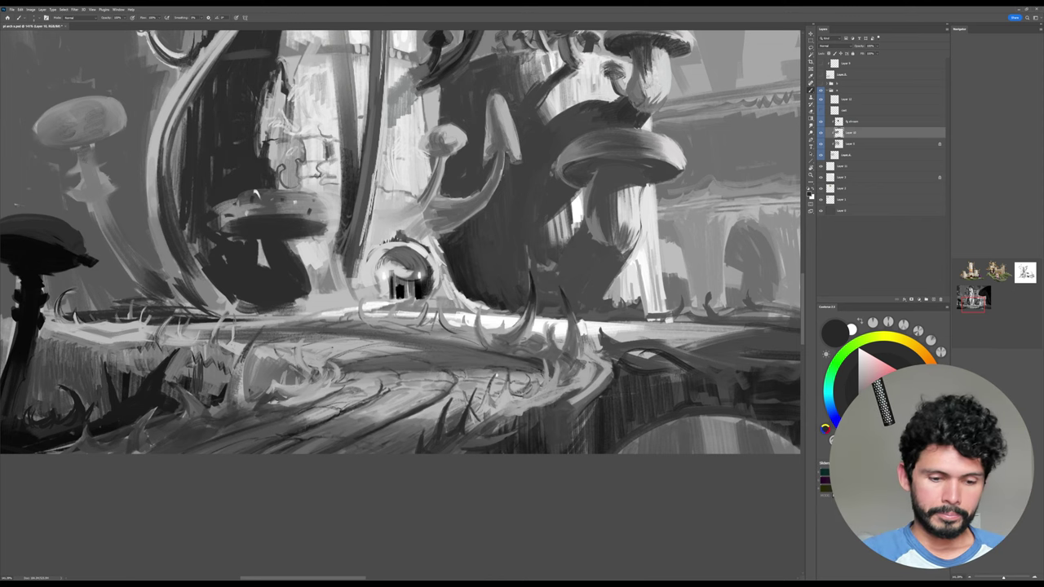
# Rework the grass clumps along the near-left side of the path with light and mid greys sampled from the grass.
pyautogui.moveTo(407, 269); pyautogui.dragTo(496, 256)
pyautogui.keyDown('alt'); pyautogui.click(397, 378); pyautogui.keyUp('alt')
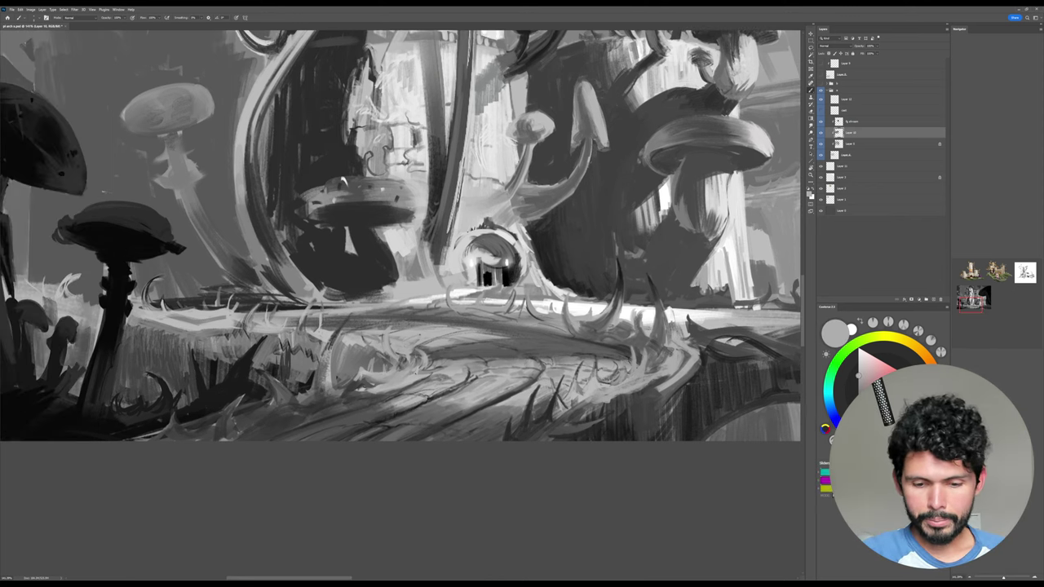
pyautogui.moveTo(393, 326); pyautogui.dragTo(401, 318)
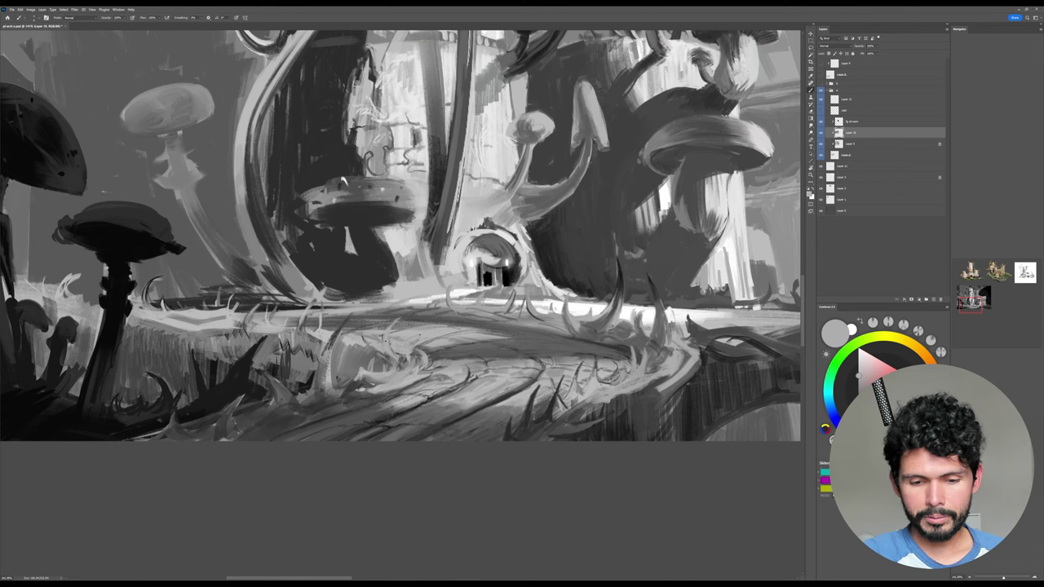
pyautogui.keyDown('alt'); pyautogui.click(394, 324); pyautogui.keyUp('alt')
pyautogui.keyDown('alt'); pyautogui.click(385, 334); pyautogui.keyUp('alt')
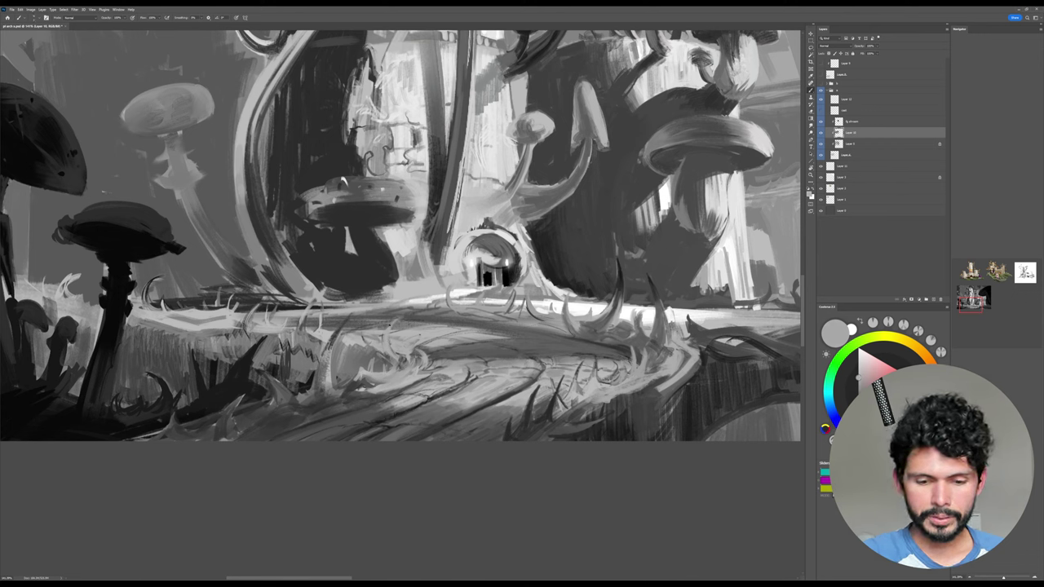
pyautogui.keyDown('alt'); pyautogui.click(387, 357); pyautogui.keyUp('alt')
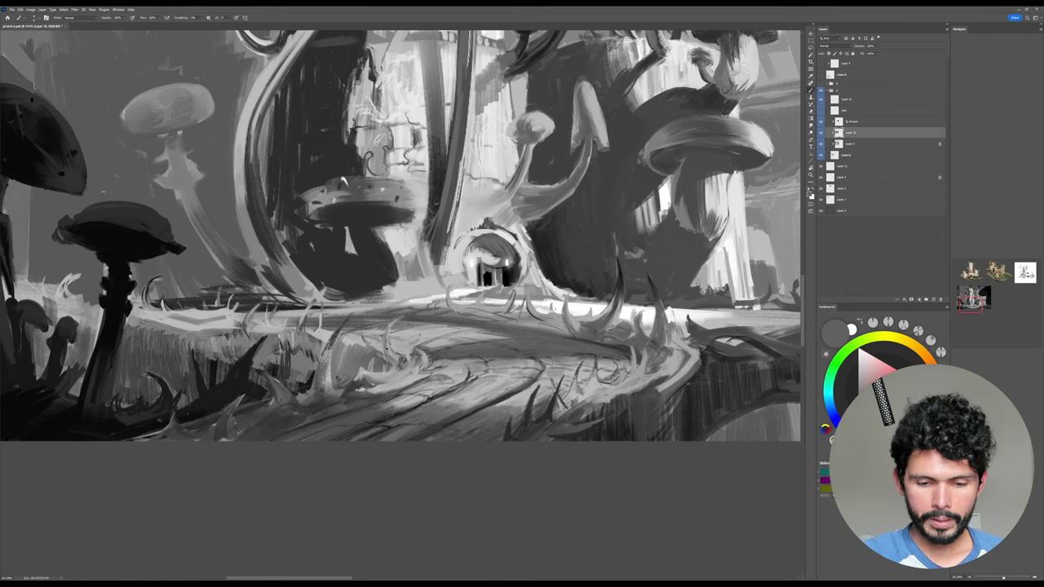
pyautogui.moveTo(413, 334)
pyautogui.mouseDown()
pyautogui.moveTo(445, 350)
pyautogui.moveTo(403, 335)
pyautogui.moveTo(435, 373)
pyautogui.mouseUp()
pyautogui.keyDown('alt'); pyautogui.click(409, 355); pyautogui.keyUp('alt')
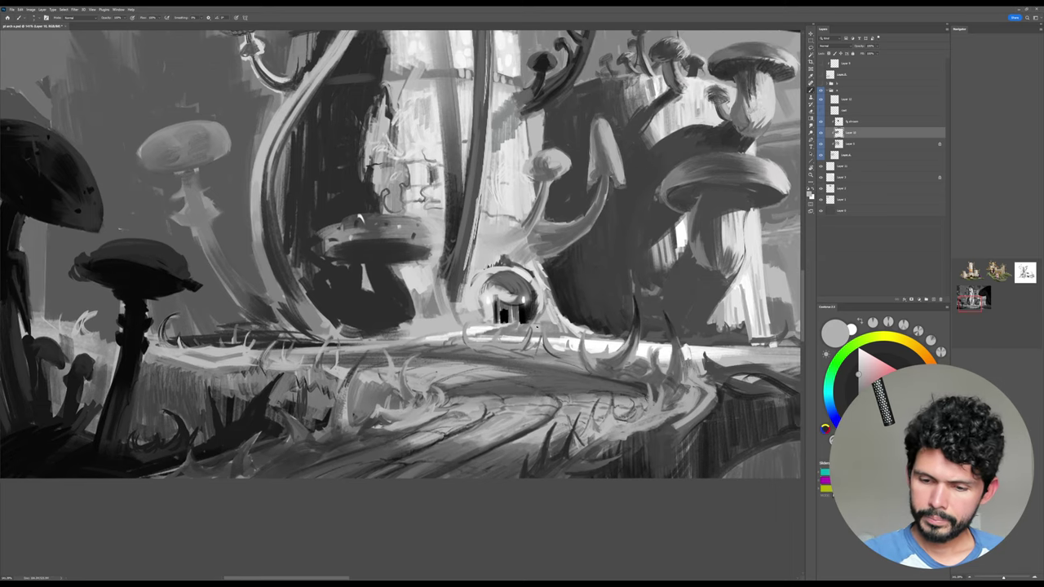
# Refine the shaded stretch of path in front of the round doorway with greys sampled from the path.
pyautogui.keyDown('alt'); pyautogui.click(434, 373); pyautogui.keyUp('alt')
pyautogui.scroll(-1, 700, 316)
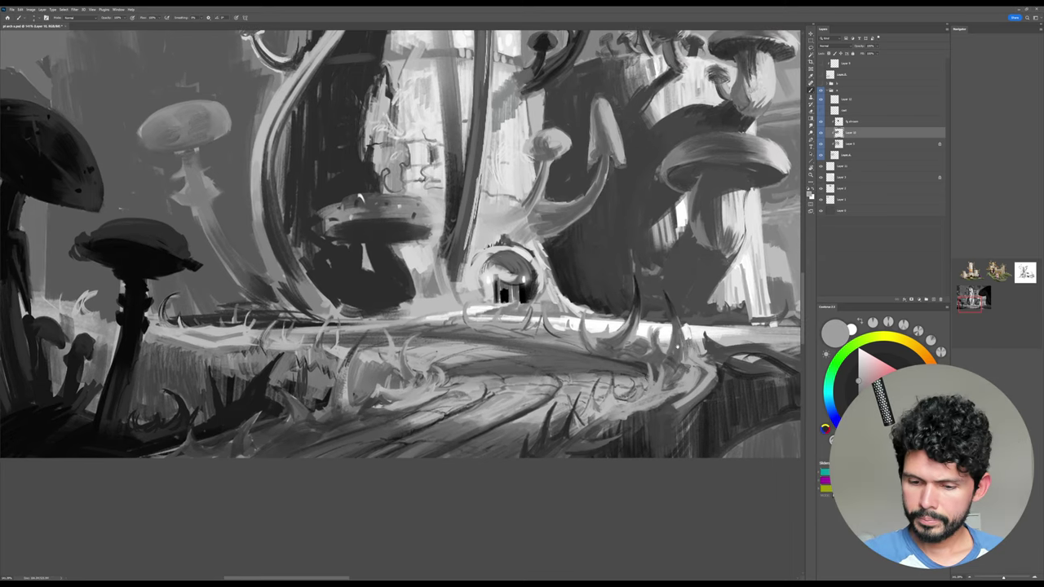
pyautogui.press('r')
pyautogui.moveTo(571, 391); pyautogui.dragTo(593, 290)
pyautogui.keyDown('alt'); pyautogui.click(503, 311); pyautogui.keyUp('alt')
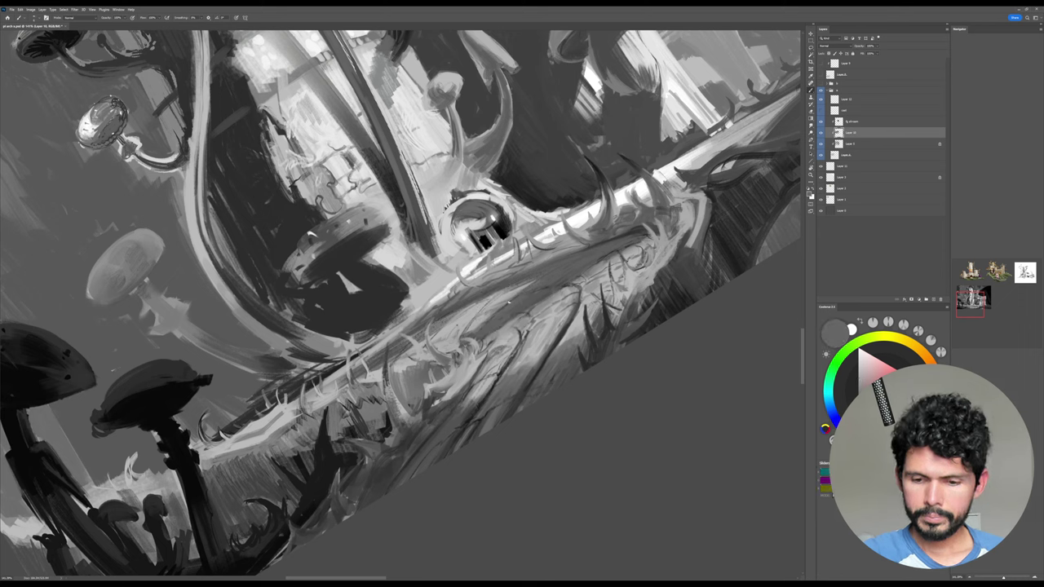
pyautogui.keyDown('alt'); pyautogui.click(507, 292); pyautogui.keyUp('alt')
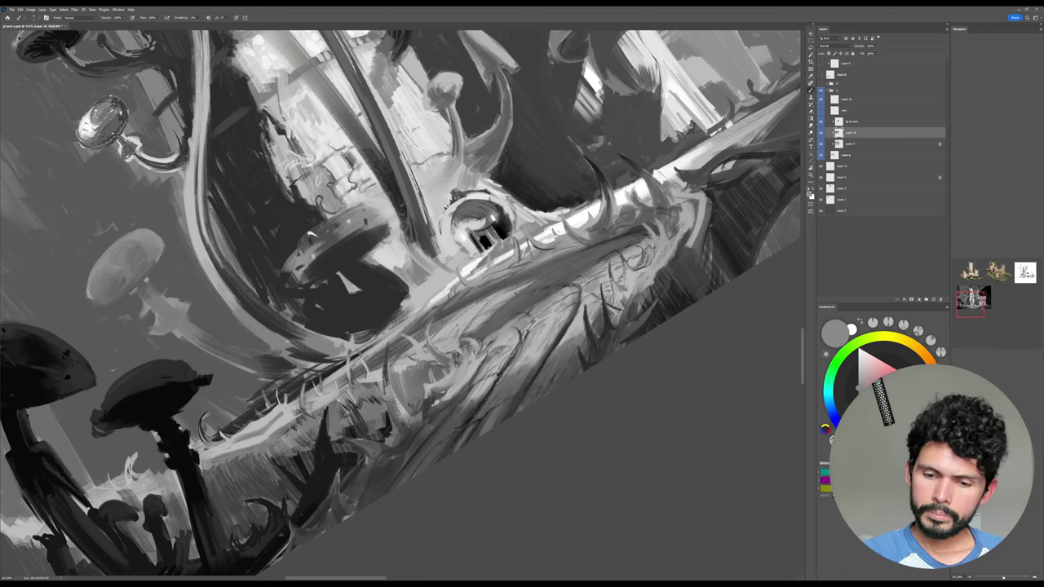
pyautogui.press('Escape')
# Paint dark and mid-grey strokes into the path's lower foreground beside the spiky grass blades.
pyautogui.keyDown('alt'); pyautogui.click(541, 406); pyautogui.keyUp('alt')
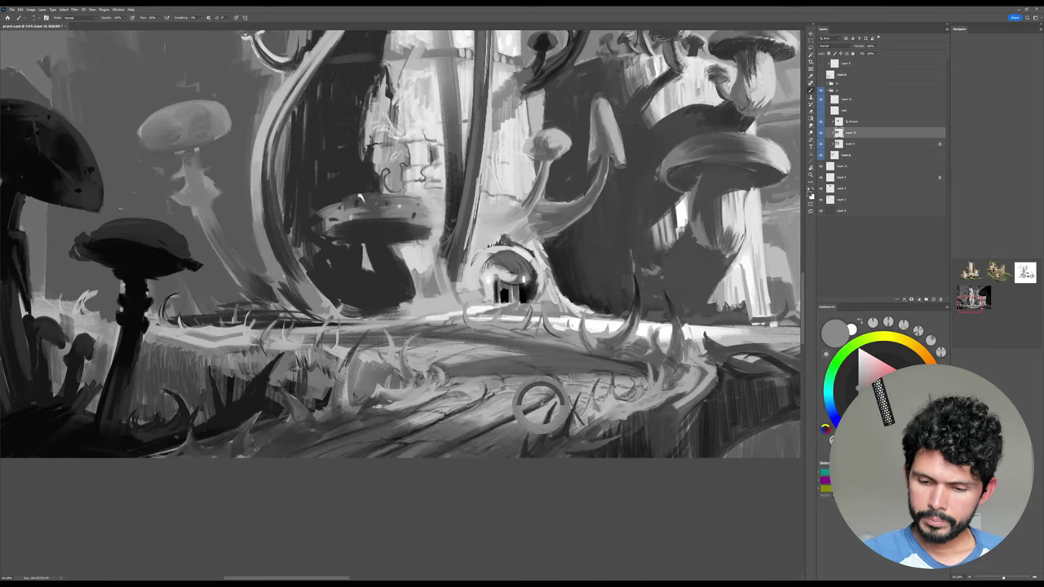
pyautogui.moveTo(541, 406); pyautogui.dragTo(594, 345)
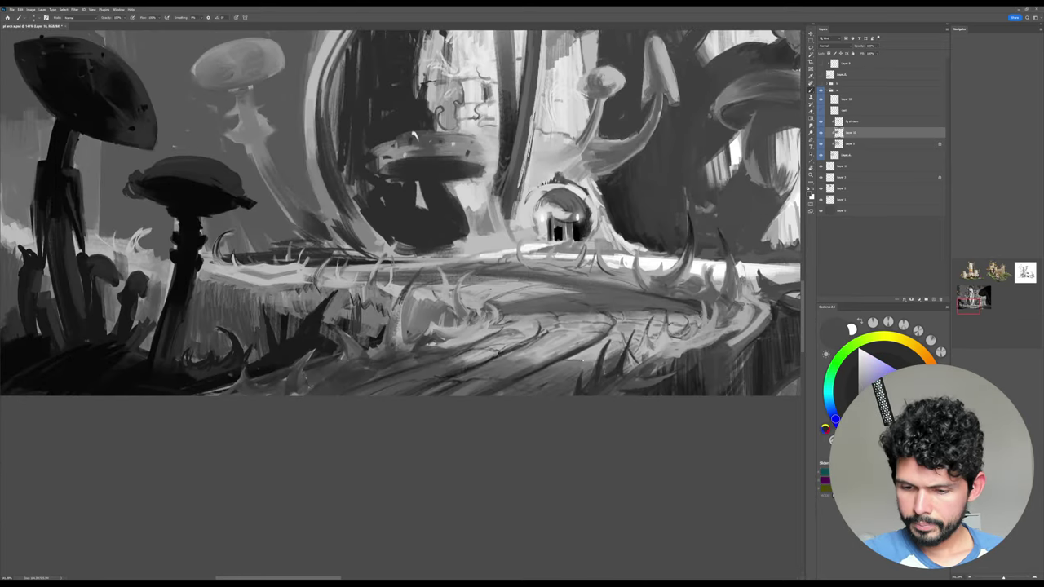
pyautogui.keyDown('alt'); pyautogui.click(576, 352); pyautogui.keyUp('alt')
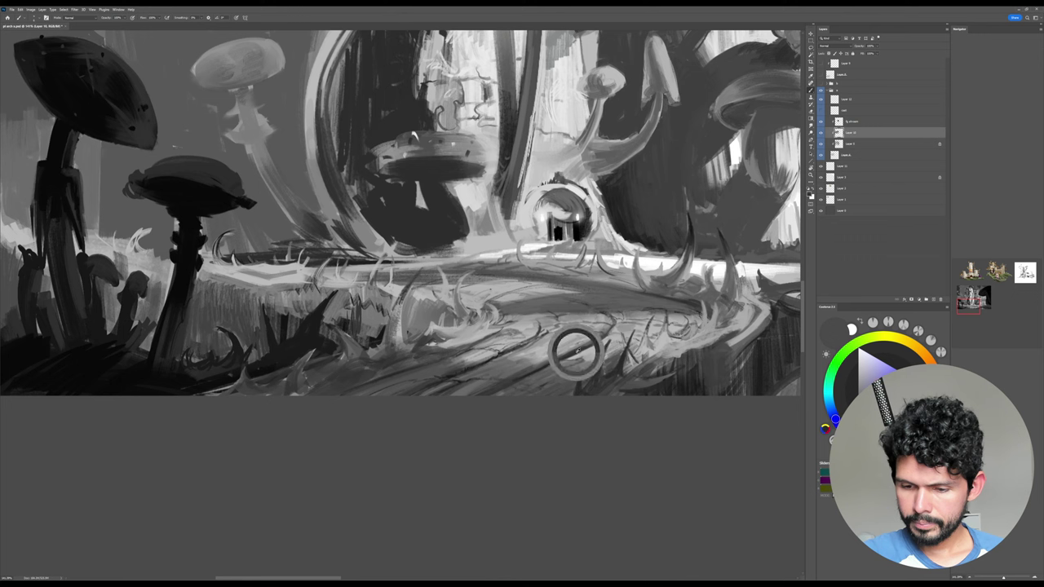
pyautogui.moveTo(583, 355)
pyautogui.mouseDown()
pyautogui.moveTo(607, 343)
pyautogui.moveTo(576, 361)
pyautogui.mouseUp()
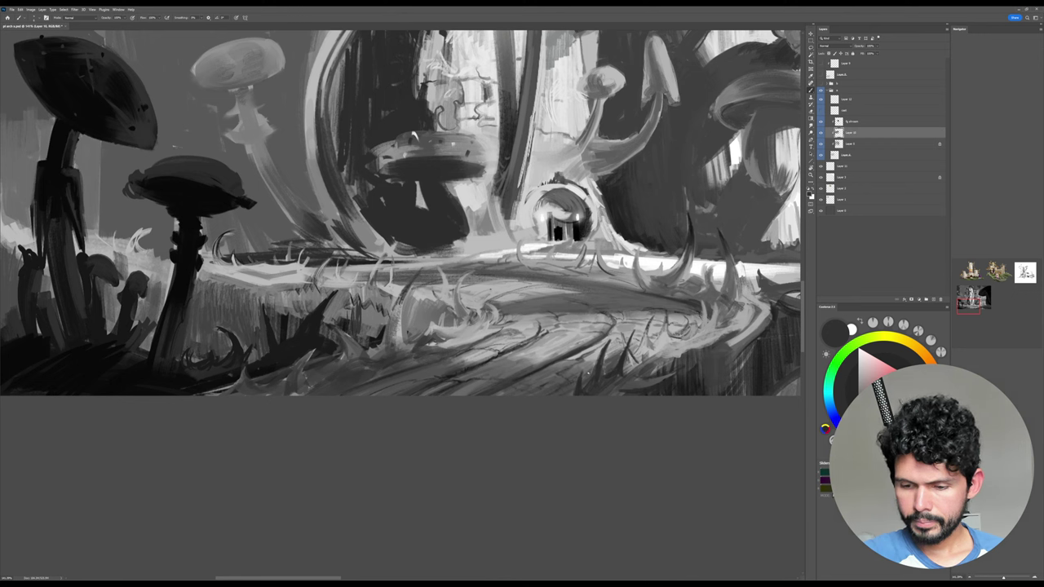
pyautogui.moveTo(584, 378); pyautogui.dragTo(591, 371)
# Stroke sampled greys along the diagonal grooves on the path's left half and along its upper shaded edge.
pyautogui.moveTo(456, 365); pyautogui.dragTo(477, 354)
pyautogui.keyDown('alt'); pyautogui.click(469, 359); pyautogui.keyUp('alt')
pyautogui.moveTo(482, 352); pyautogui.dragTo(496, 347)
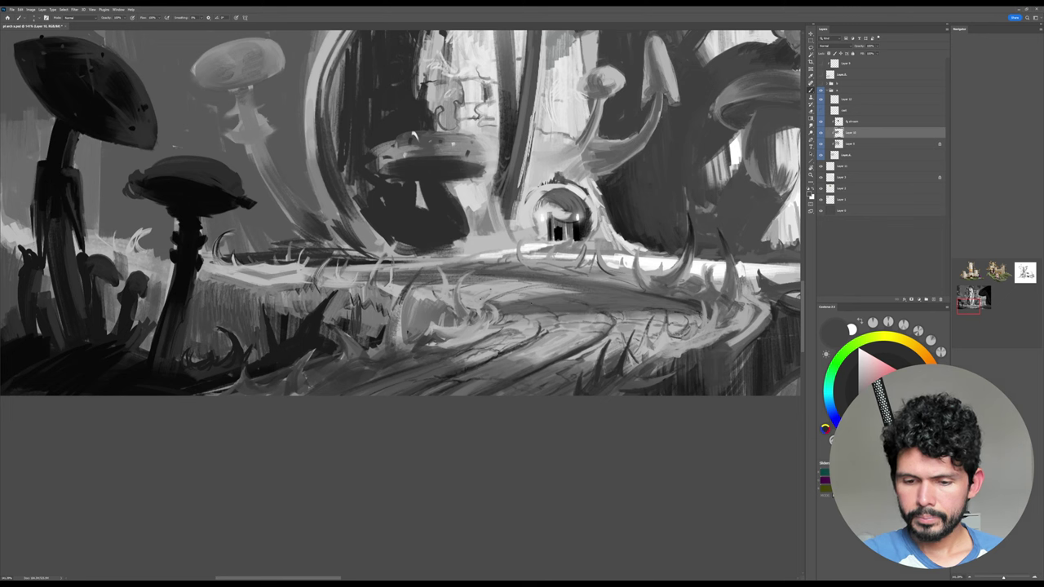
pyautogui.moveTo(495, 293); pyautogui.dragTo(524, 288)
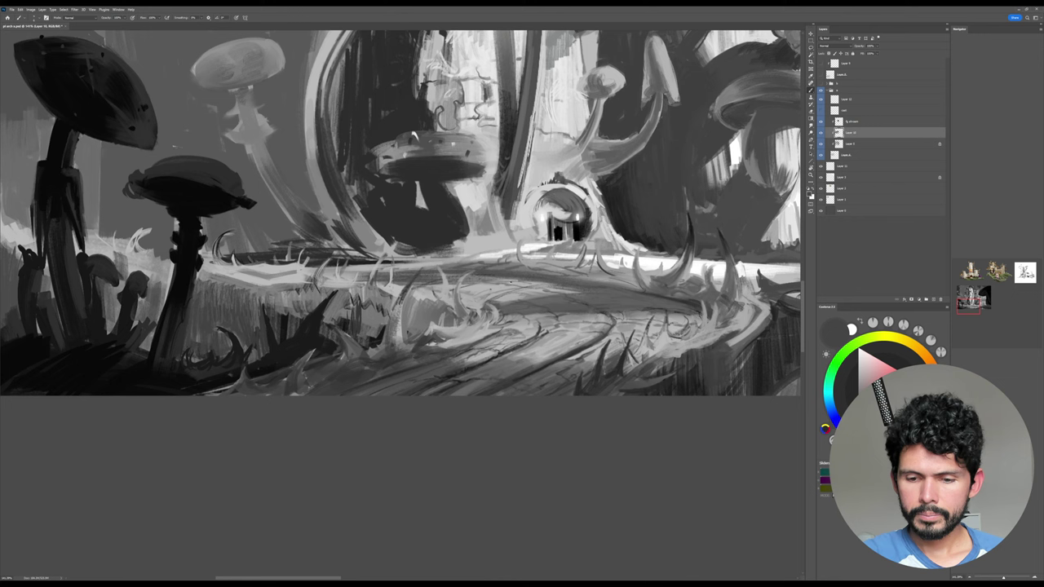
# Add short grey strokes to the far shaded edge of the winding path.
pyautogui.moveTo(481, 290); pyautogui.dragTo(470, 288)
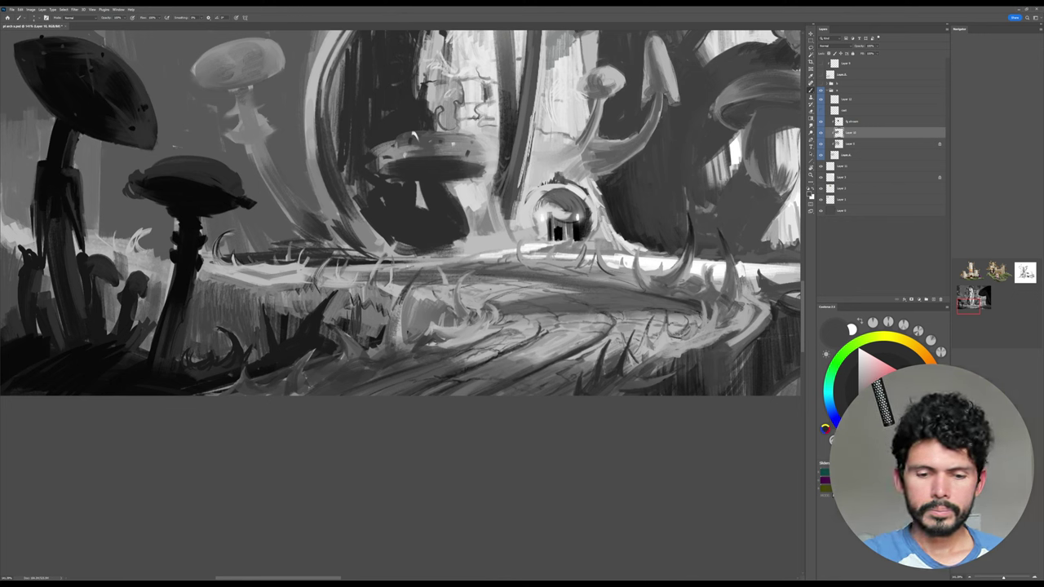
pyautogui.moveTo(399, 266); pyautogui.dragTo(413, 268)
# Rotate the canvas around the dark bank above the arch and choose a different brush preset for it.
pyautogui.press('z')
pyautogui.moveTo(687, 291); pyautogui.dragTo(605, 293)
pyautogui.moveTo(739, 261); pyautogui.dragTo(612, 296)
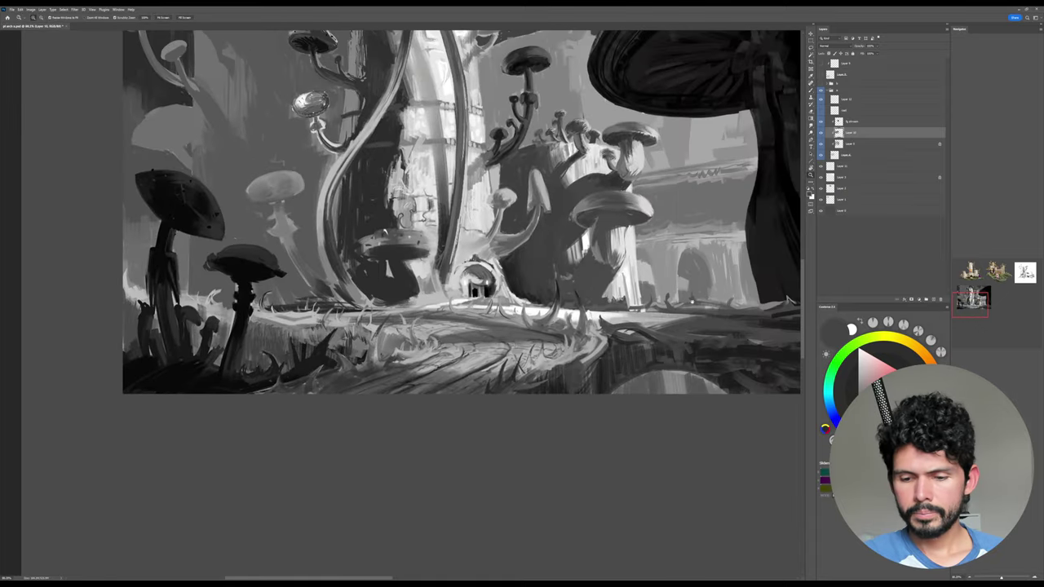
pyautogui.moveTo(691, 302); pyautogui.dragTo(617, 354)
pyautogui.moveTo(664, 428); pyautogui.dragTo(648, 358)
pyautogui.press('r')
pyautogui.moveTo(700, 237); pyautogui.dragTo(636, 148)
pyautogui.press('b')
pyautogui.rightClick(492, 262)
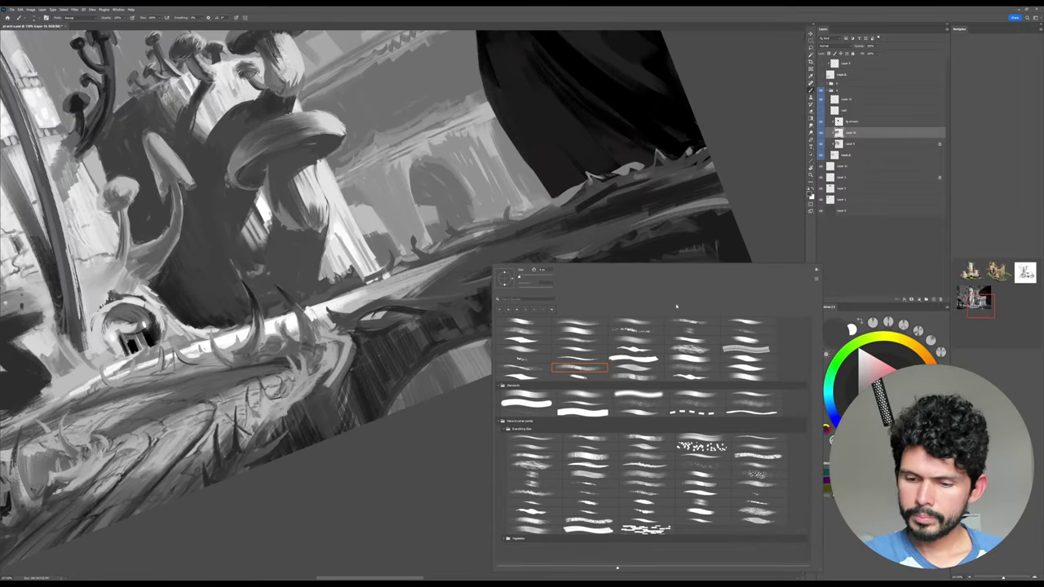
pyautogui.click(594, 332)
pyautogui.click(748, 229)
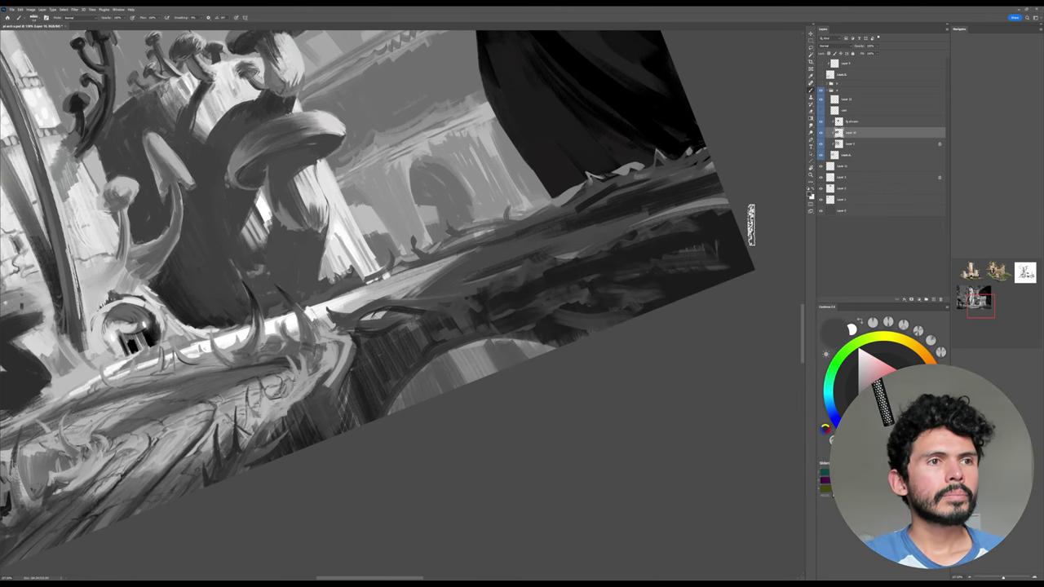
pyautogui.press('t')
pyautogui.moveTo(706, 274)
pyautogui.mouseDown()
pyautogui.moveTo(698, 236)
pyautogui.moveTo(723, 231)
pyautogui.moveTo(723, 250)
pyautogui.mouseUp()
pyautogui.press('Escape')
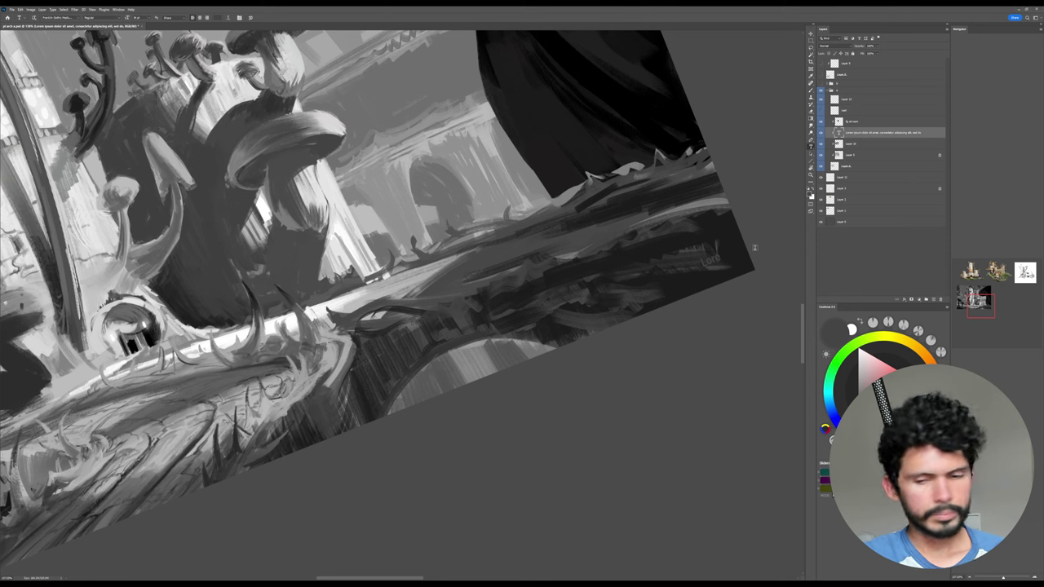
pyautogui.press('b')
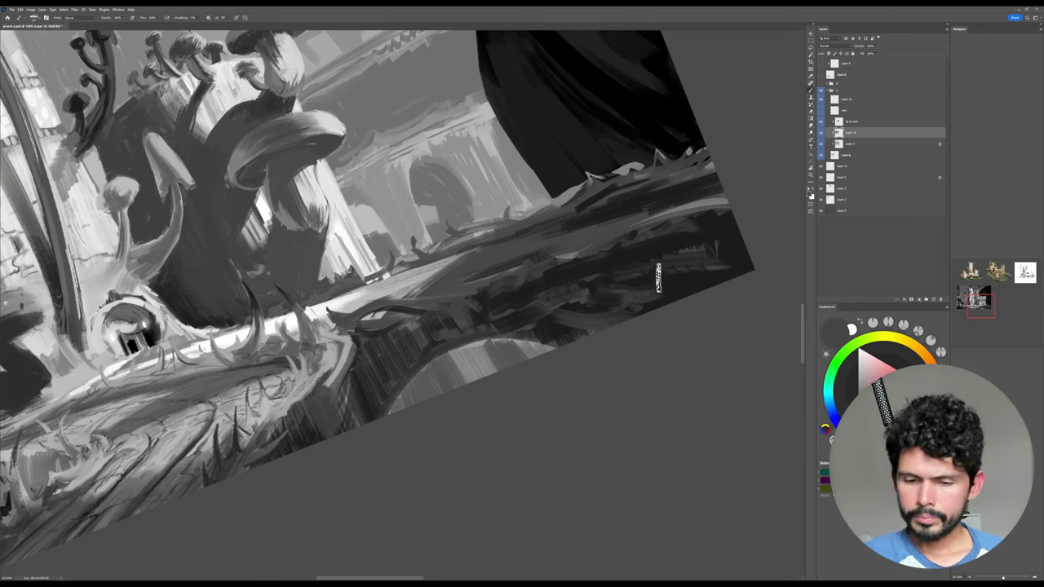
pyautogui.press('t')
pyautogui.moveTo(724, 257); pyautogui.dragTo(700, 163)
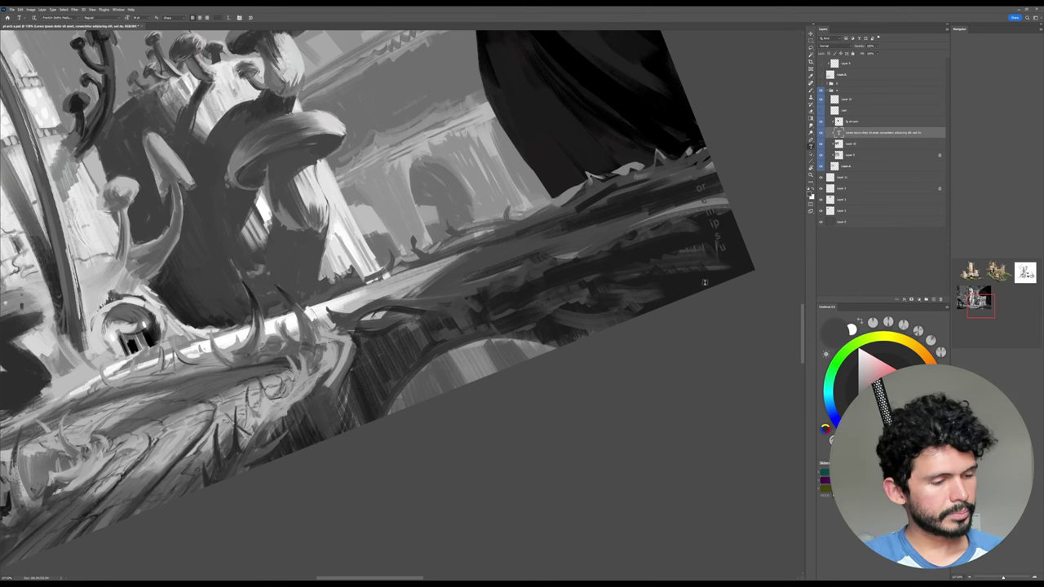
pyautogui.press('Escape')
# Tilt the canvas further so the dark bank above the arch slopes more steeply, and return to the Brush tool.
pyautogui.press('r')
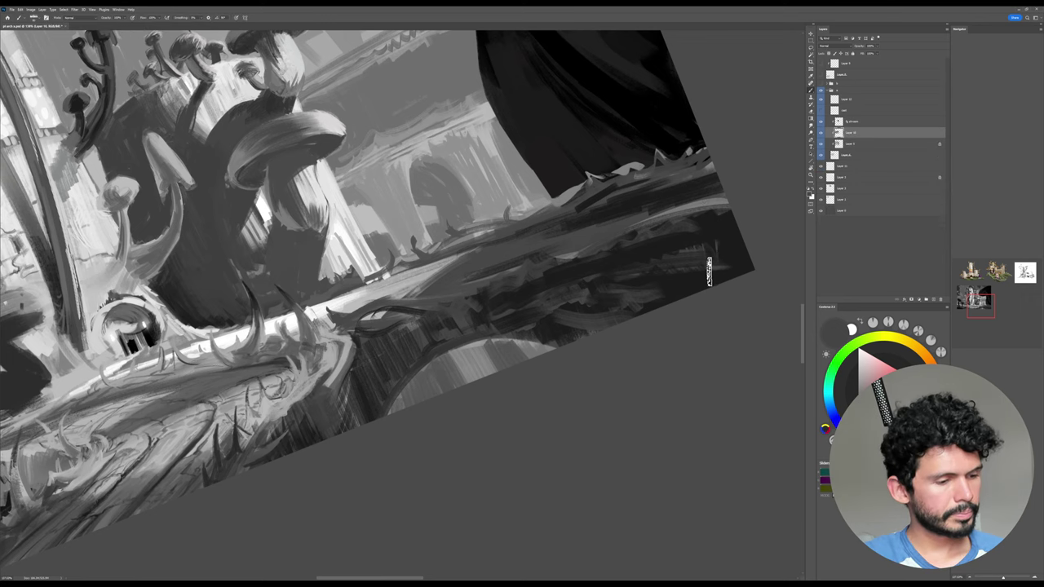
pyautogui.moveTo(710, 258); pyautogui.dragTo(681, 208)
pyautogui.moveTo(666, 256); pyautogui.dragTo(650, 274)
pyautogui.press('b')
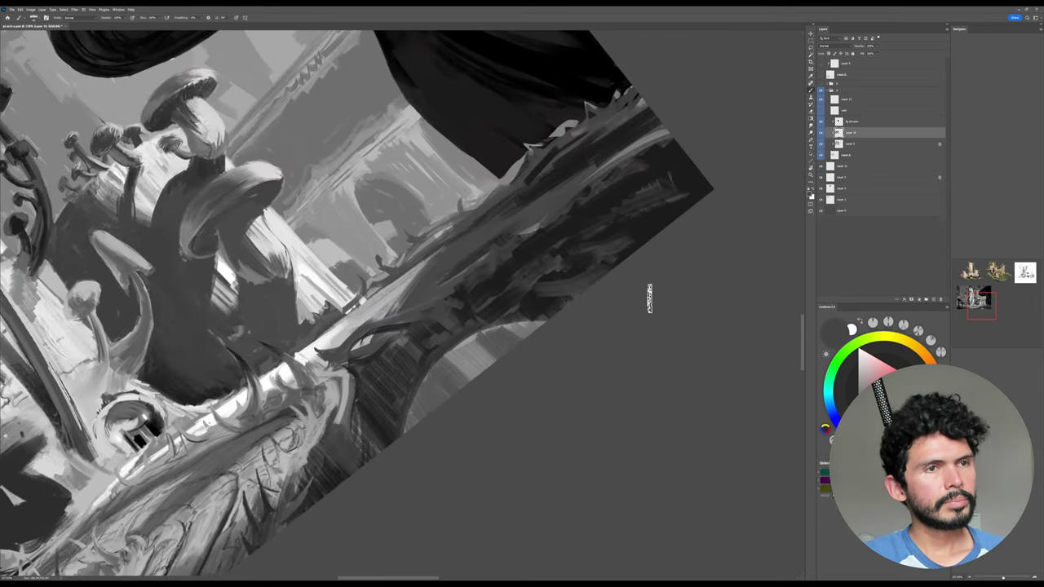
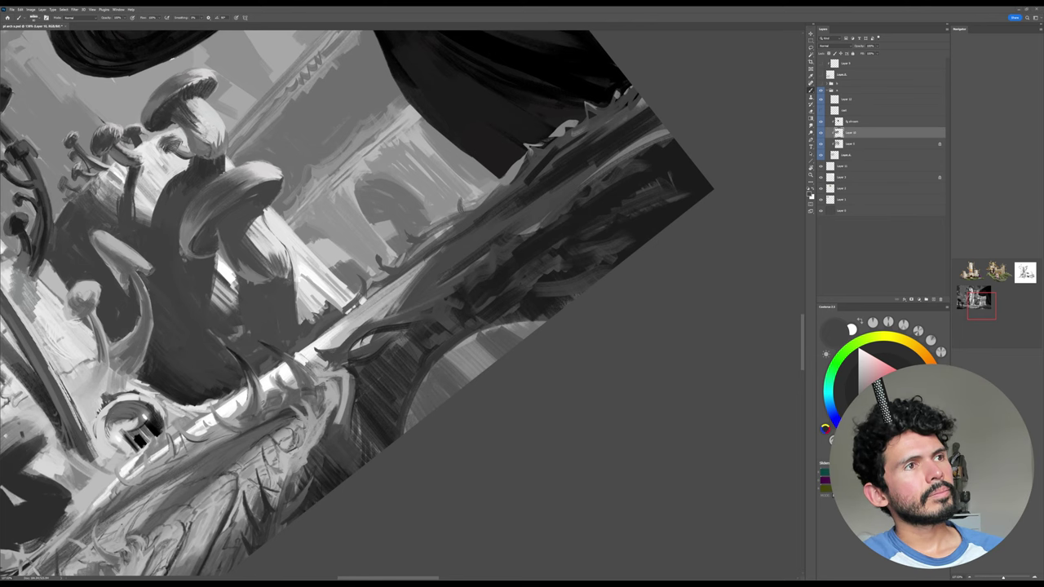
# Switch to the portfolio chart in Google Sheets, enlarge it for reading and highlight the page list in A2:A17.
pyautogui.moveTo(1, 155); pyautogui.dragTo(307, 39)
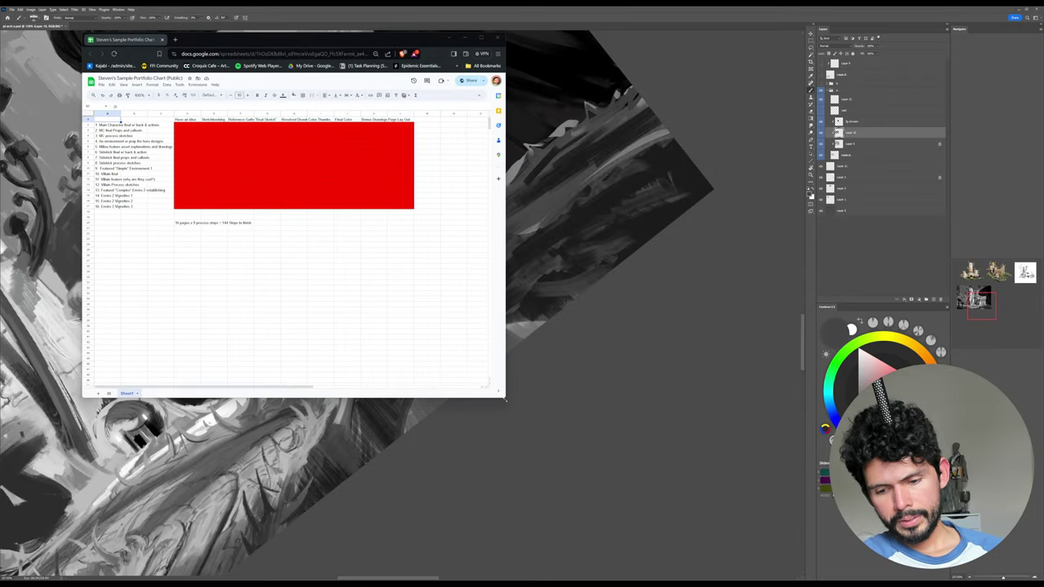
pyautogui.moveTo(504, 398); pyautogui.dragTo(796, 564)
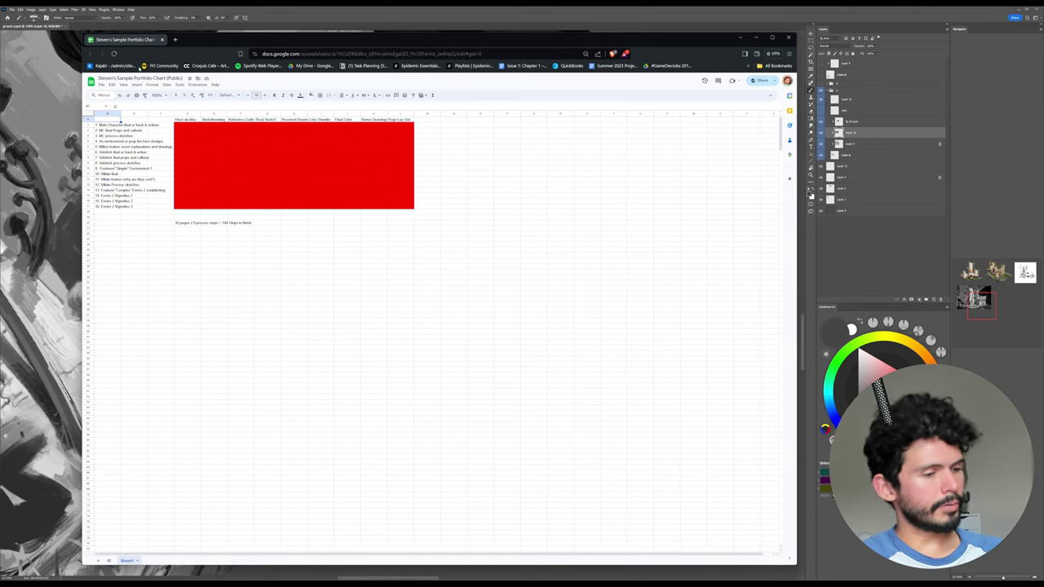
pyautogui.press('ctrl')
pyautogui.press('ctrl')
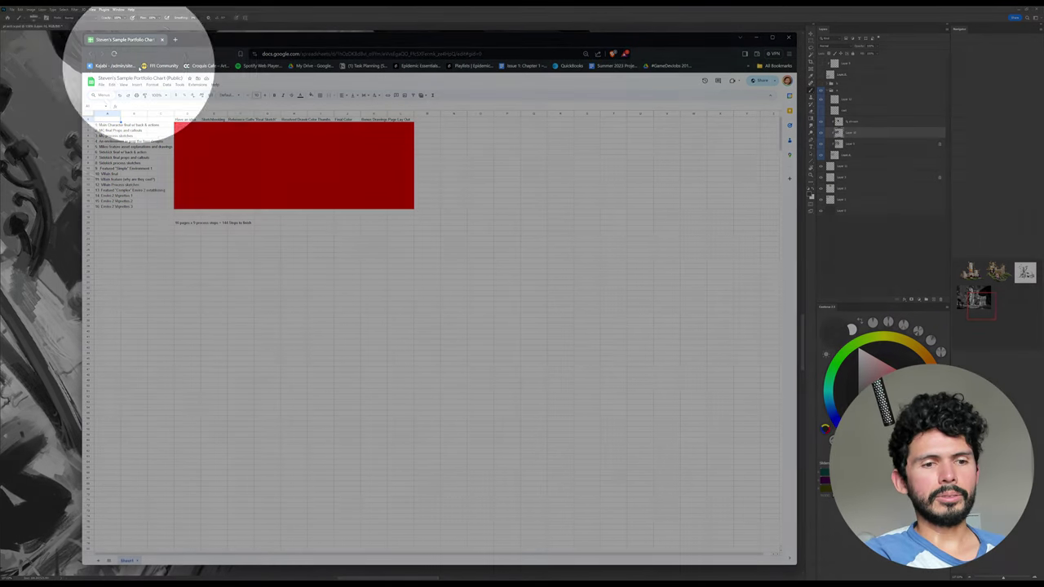
pyautogui.hotkey('ctrl', '+')
pyautogui.hotkey('ctrl', '+')
pyautogui.hotkey('ctrl', '+')
pyautogui.hotkey('ctrl', '+')
pyautogui.hotkey('ctrl', '+')
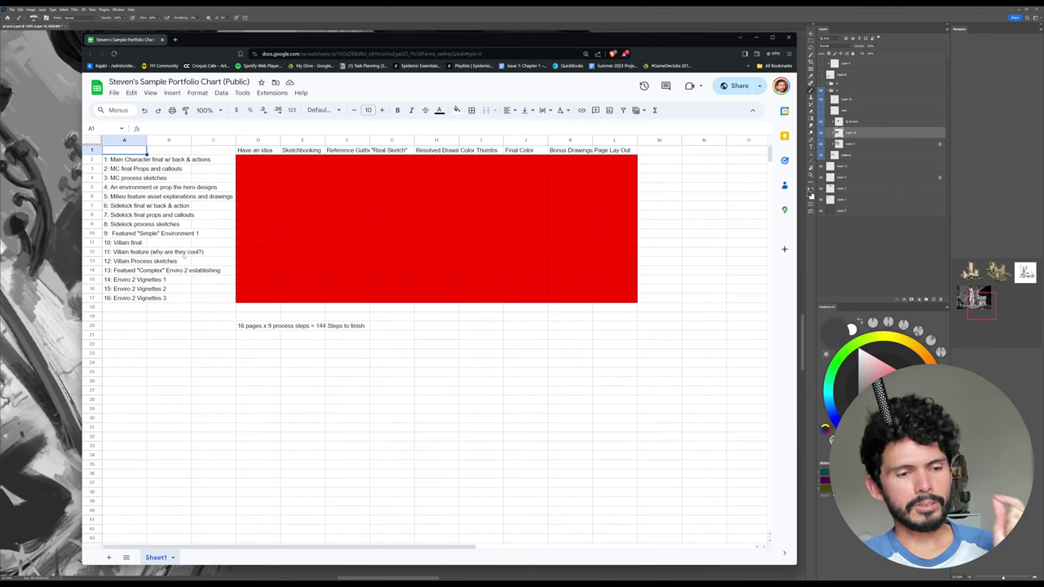
pyautogui.moveTo(122, 159); pyautogui.dragTo(138, 298)
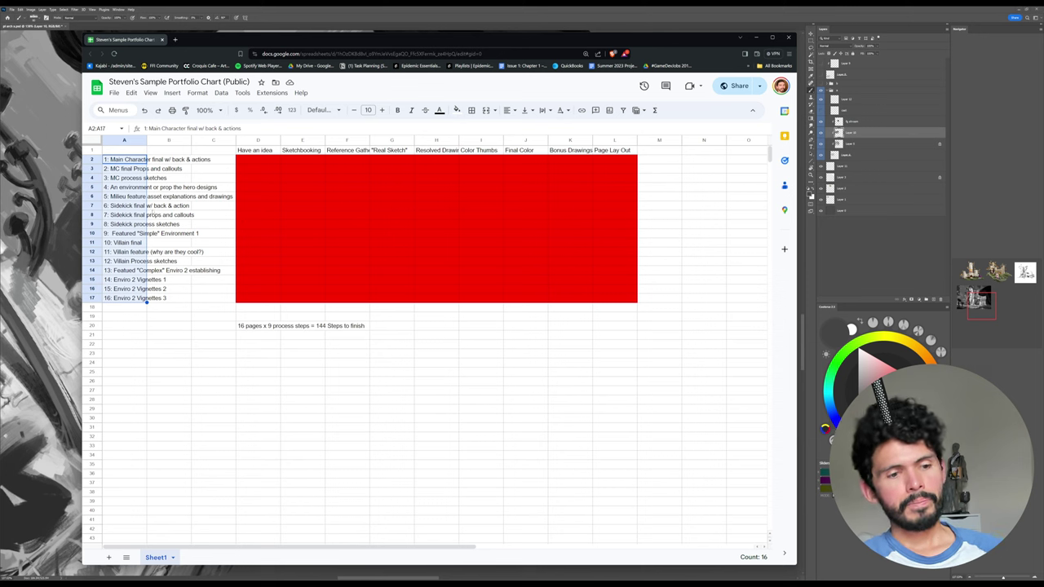
pyautogui.click(213, 159)
# Fill the main character row's idea, sketchbooking and reference cells, D2 to F2, with green.
pyautogui.click(270, 159)
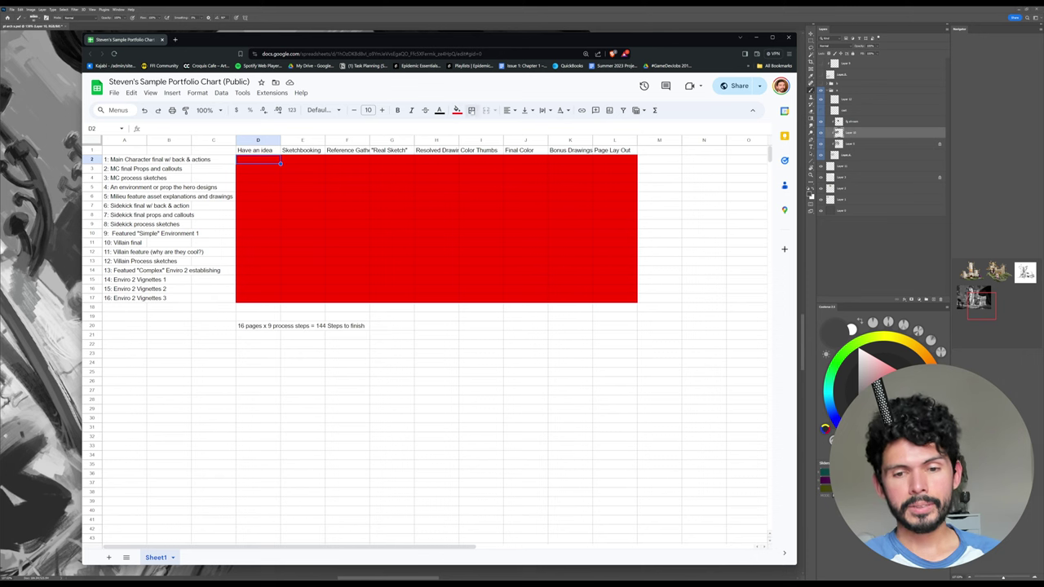
pyautogui.click(457, 110)
pyautogui.click(497, 151)
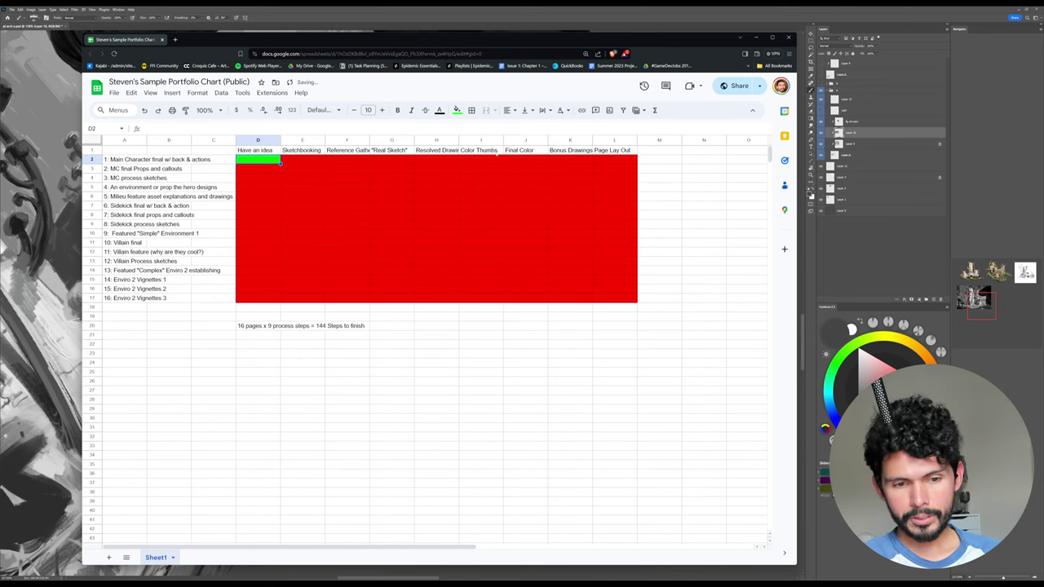
pyautogui.click(303, 161)
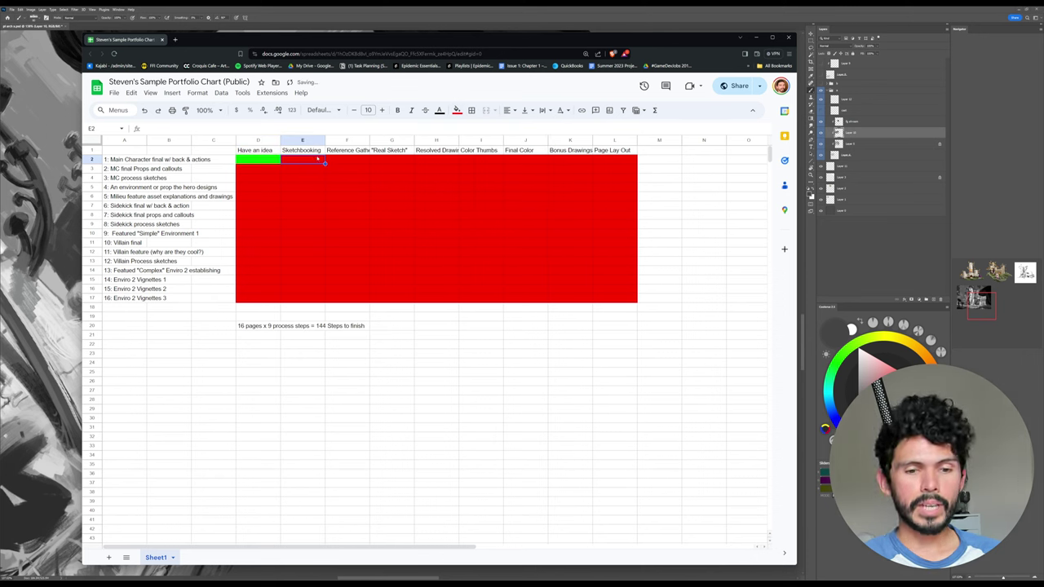
pyautogui.click(458, 110)
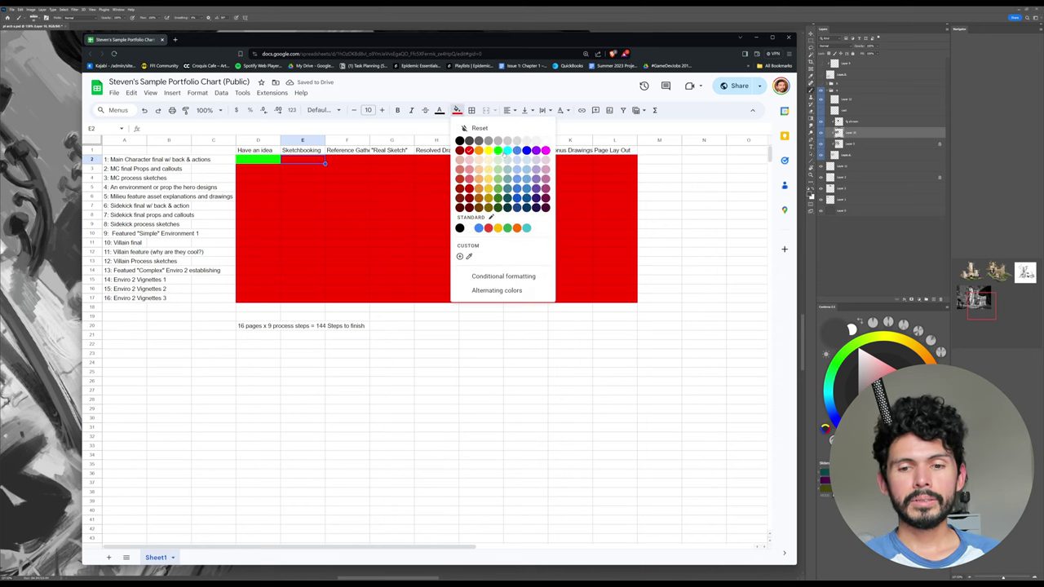
pyautogui.click(497, 151)
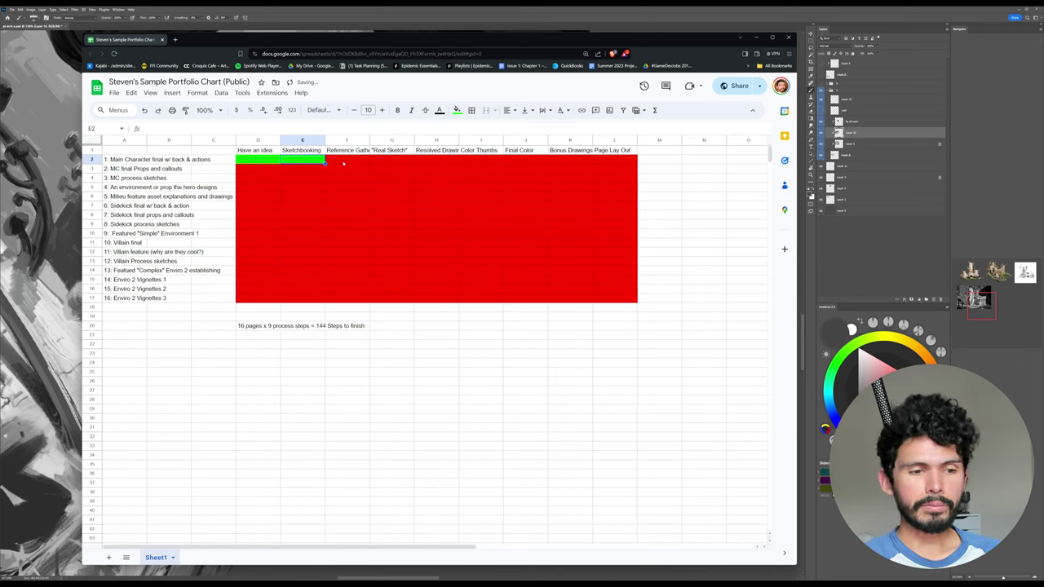
pyautogui.click(354, 162)
pyautogui.click(458, 110)
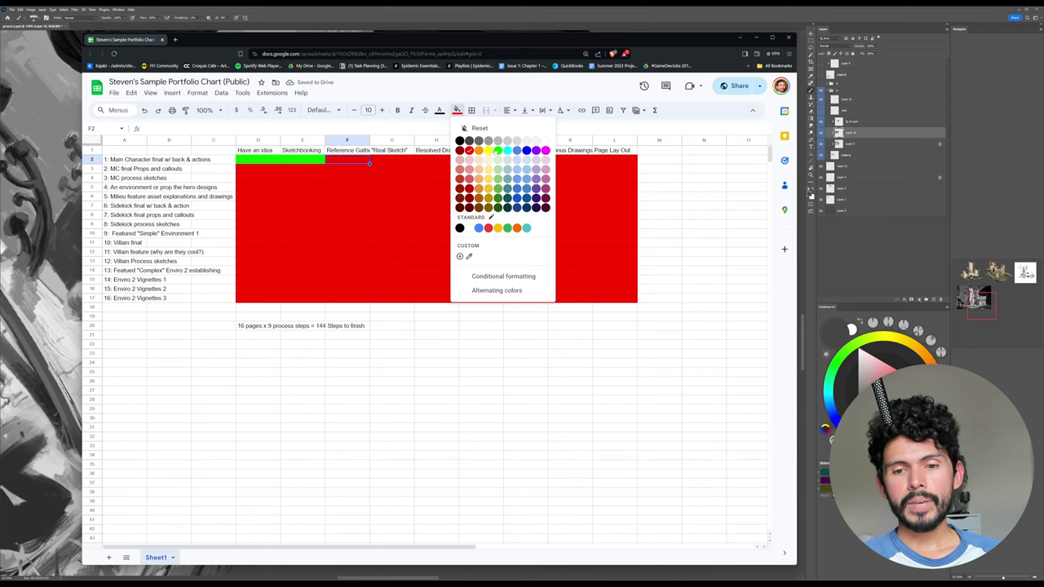
pyautogui.click(496, 154)
# Fill the main character's "Real Sketch" cell G2 with orange first and with green after that.
pyautogui.click(394, 163)
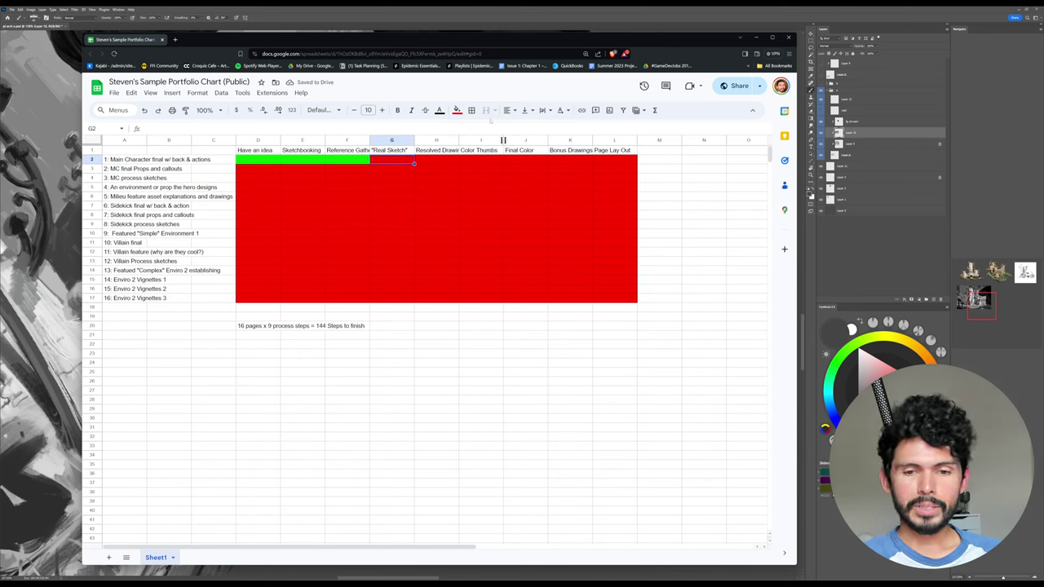
pyautogui.click(457, 110)
pyautogui.click(476, 153)
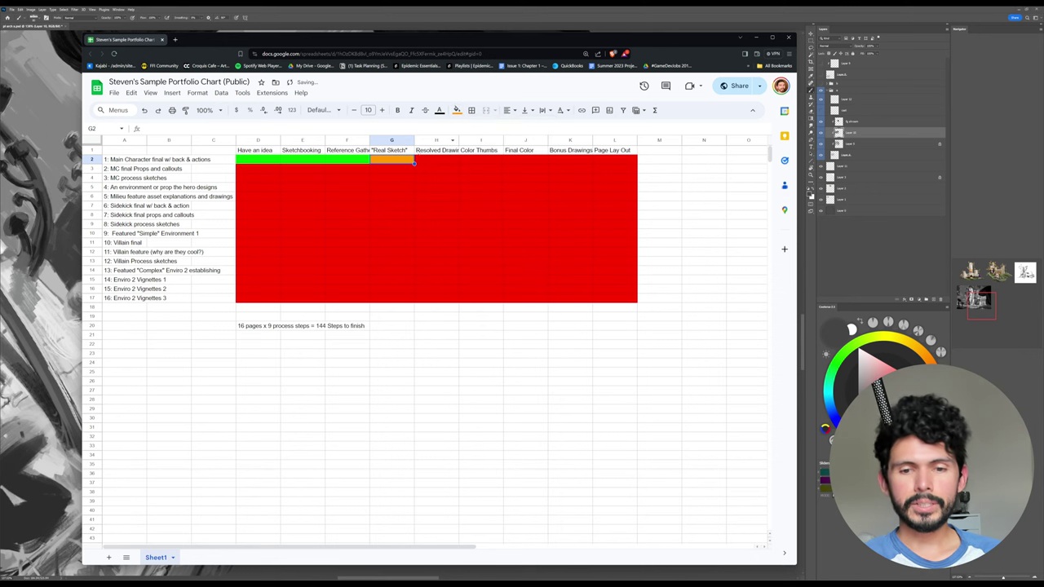
pyautogui.click(458, 111)
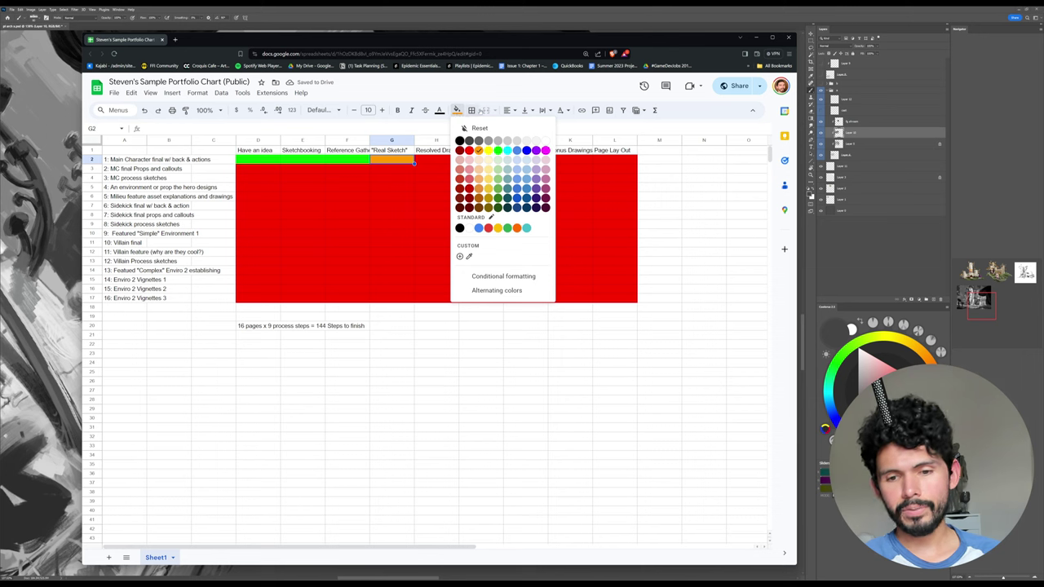
pyautogui.click(495, 153)
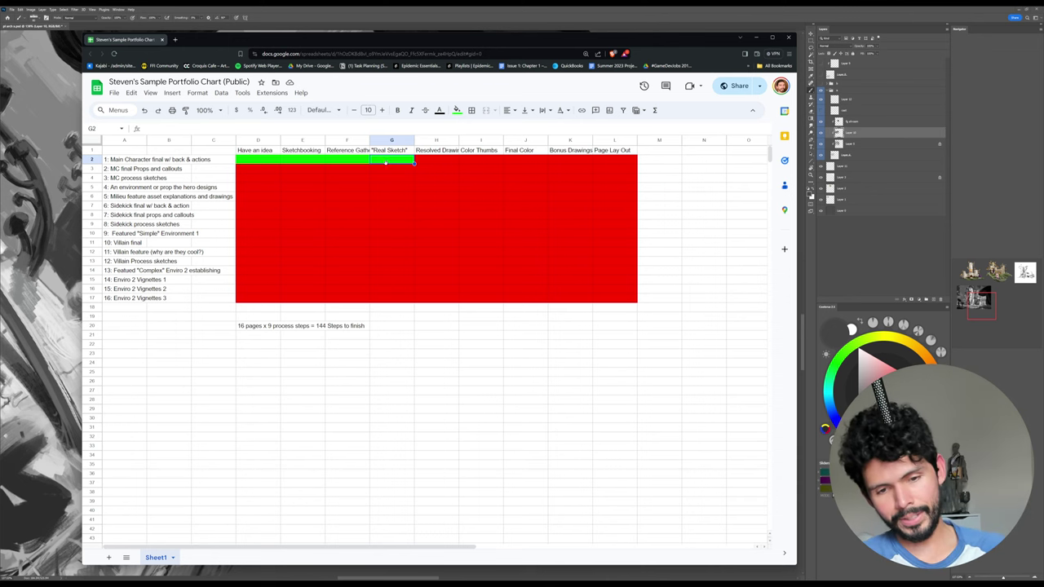
# Reset cells D2:G2 to a red fill and close the spreadsheet window to return to Photoshop.
pyautogui.moveTo(388, 160); pyautogui.dragTo(266, 163)
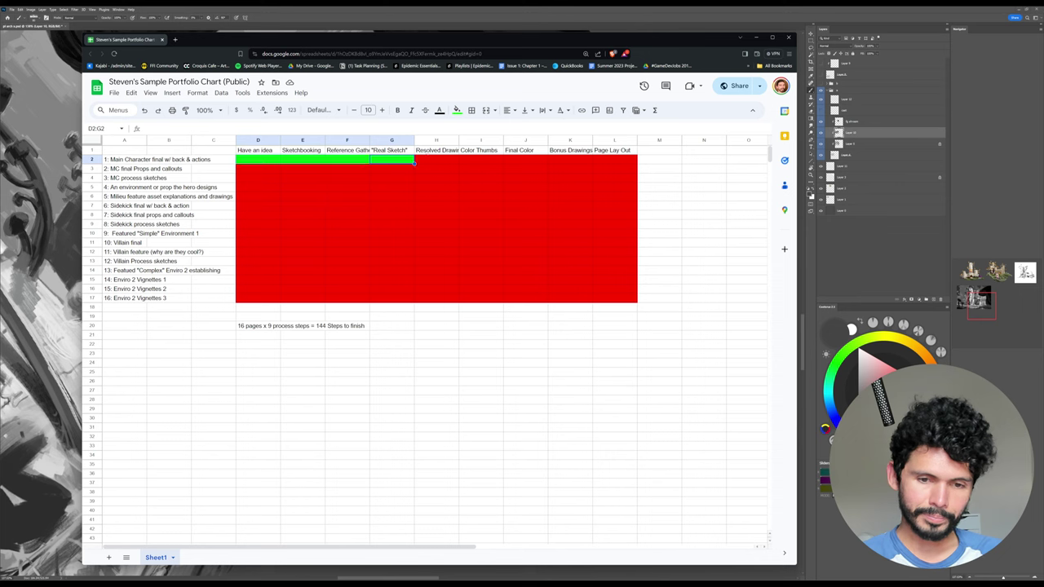
pyautogui.click(458, 110)
pyautogui.click(469, 152)
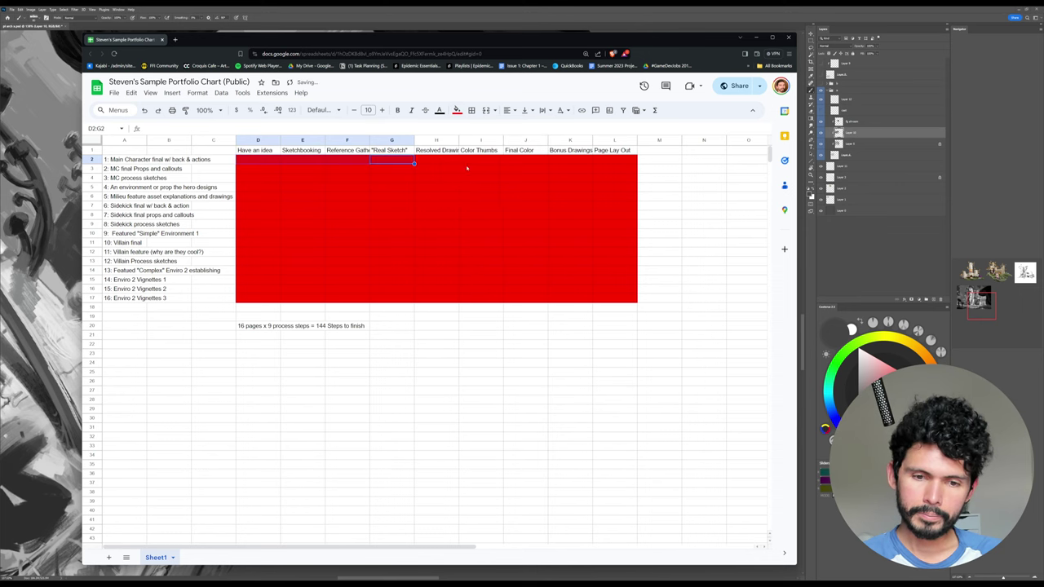
pyautogui.click(485, 205)
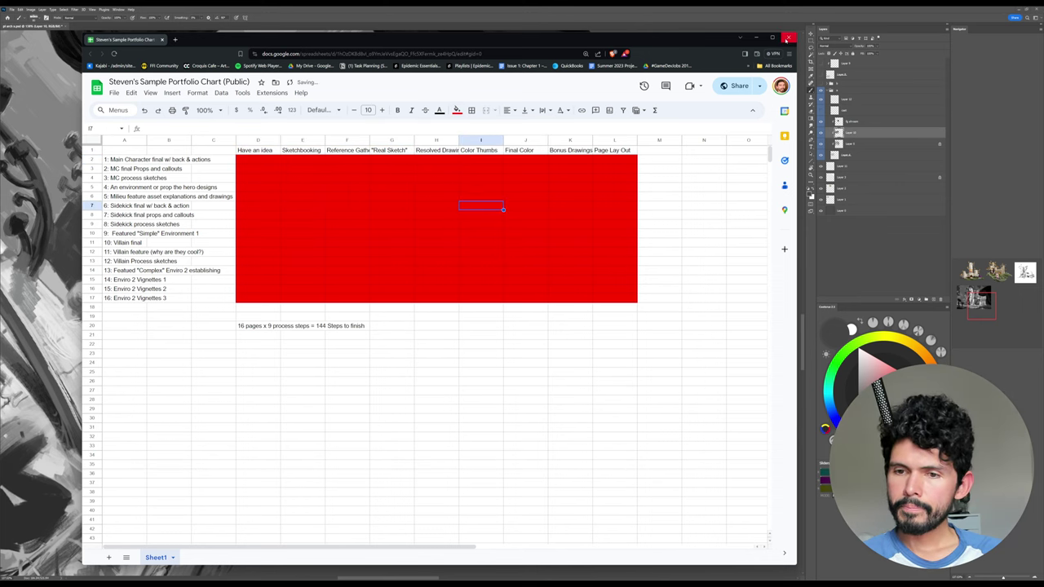
pyautogui.click(787, 38)
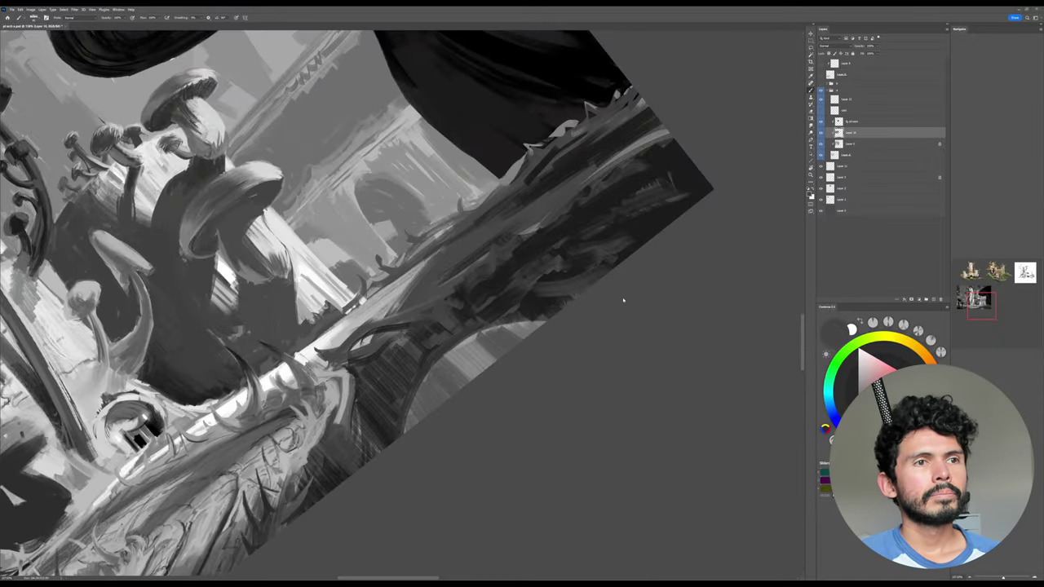
# Paint a long curving mid-grey band along the dark bank above the arch and darken its underside, using greys sampled from the bank.
pyautogui.scroll(1, 649, 270)
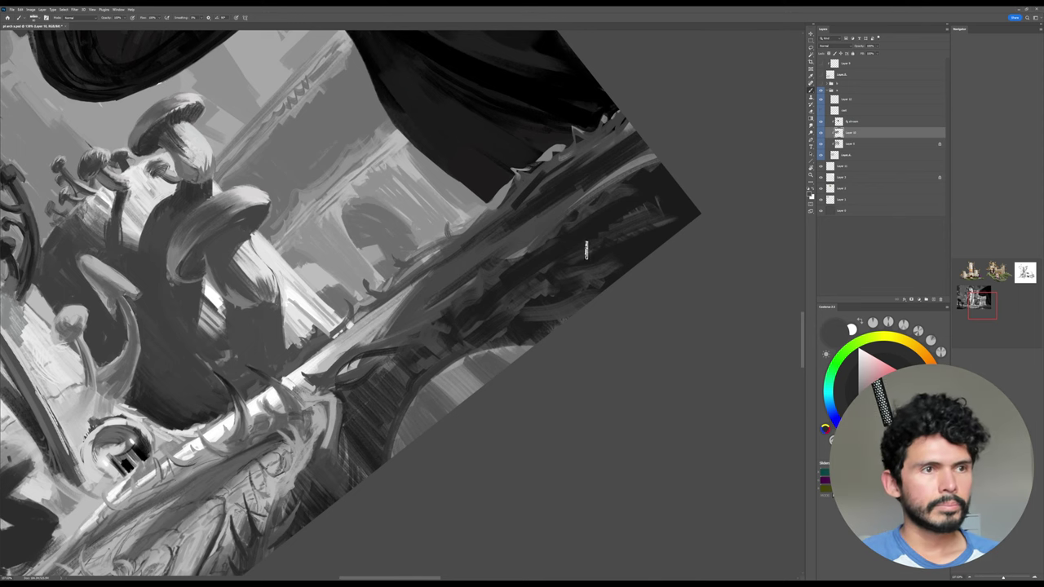
pyautogui.keyDown('alt'); pyautogui.click(544, 254); pyautogui.keyUp('alt')
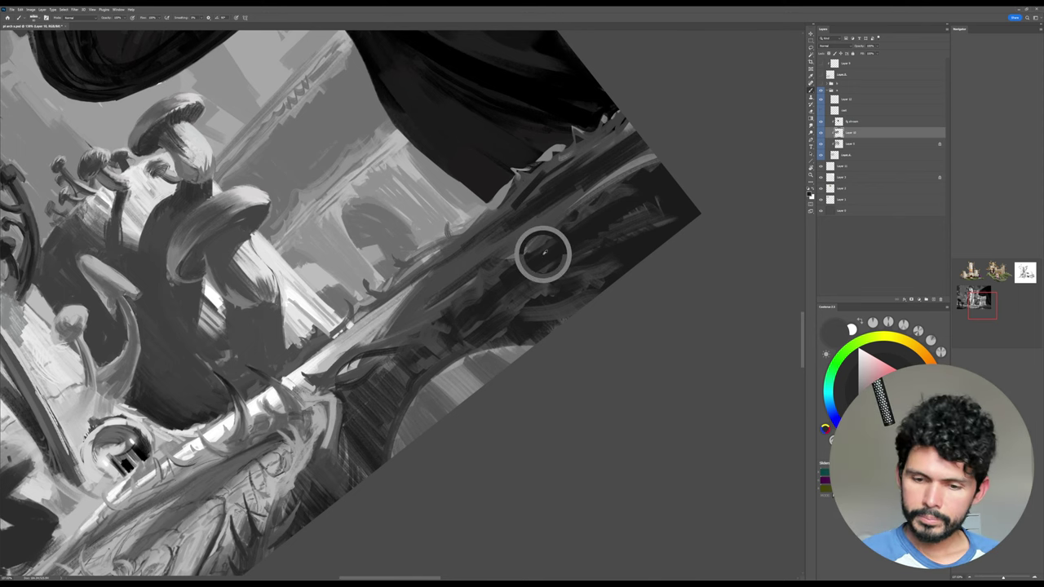
pyautogui.keyDown('alt'); pyautogui.click(544, 254); pyautogui.keyUp('alt')
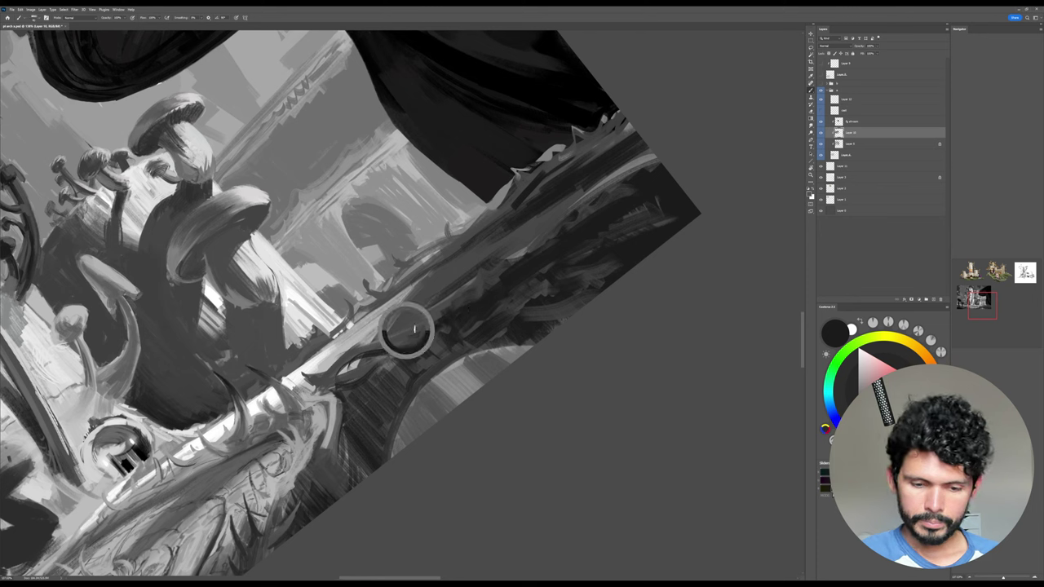
pyautogui.keyDown('alt'); pyautogui.click(407, 330); pyautogui.keyUp('alt')
pyautogui.moveTo(421, 340)
pyautogui.mouseDown()
pyautogui.moveTo(485, 293)
pyautogui.moveTo(444, 325)
pyautogui.moveTo(513, 289)
pyautogui.moveTo(501, 291)
pyautogui.moveTo(597, 265)
pyautogui.mouseUp()
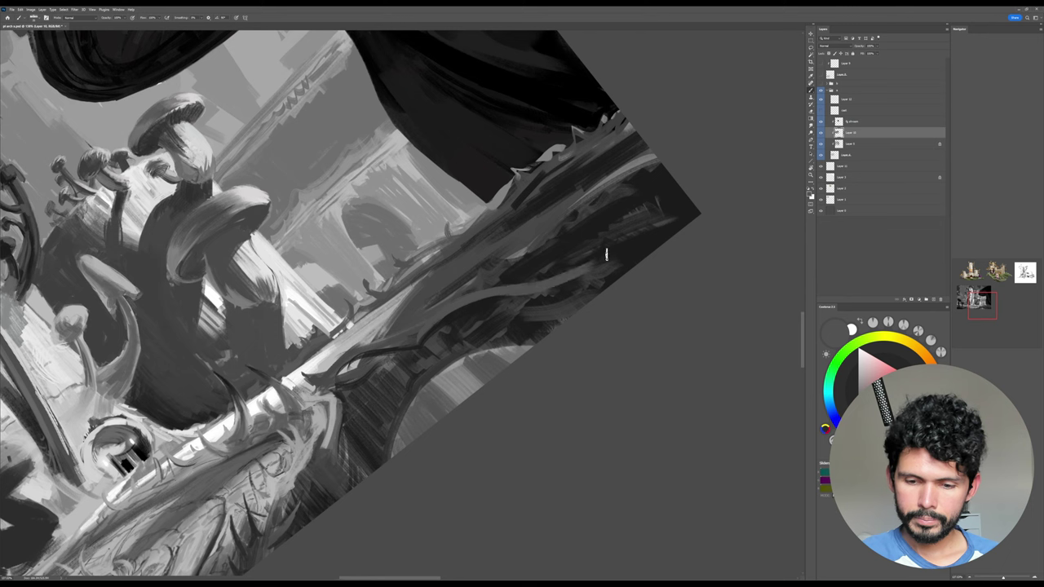
pyautogui.moveTo(503, 289); pyautogui.dragTo(672, 235)
pyautogui.moveTo(558, 278); pyautogui.dragTo(692, 227)
pyautogui.keyDown('alt'); pyautogui.click(560, 255); pyautogui.keyUp('alt')
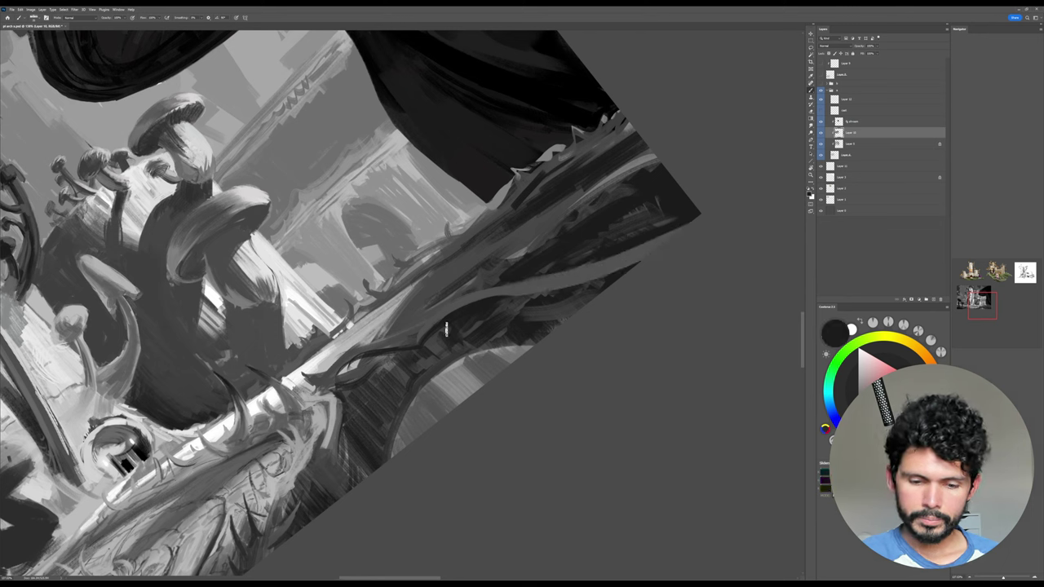
pyautogui.moveTo(446, 329)
pyautogui.mouseDown()
pyautogui.moveTo(429, 349)
pyautogui.moveTo(645, 263)
pyautogui.mouseUp()
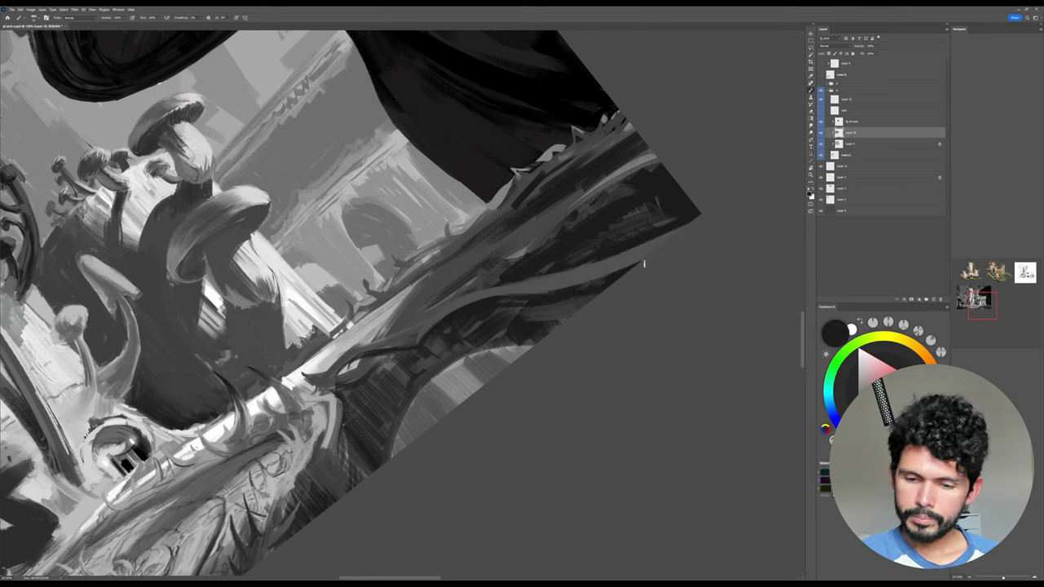
# Paint curved pointed thorns along the mid-grey vine above the arch, shaping them with greys sampled from the vine and the dark bank.
pyautogui.keyDown('alt'); pyautogui.click(494, 292); pyautogui.keyUp('alt')
pyautogui.press('Escape')
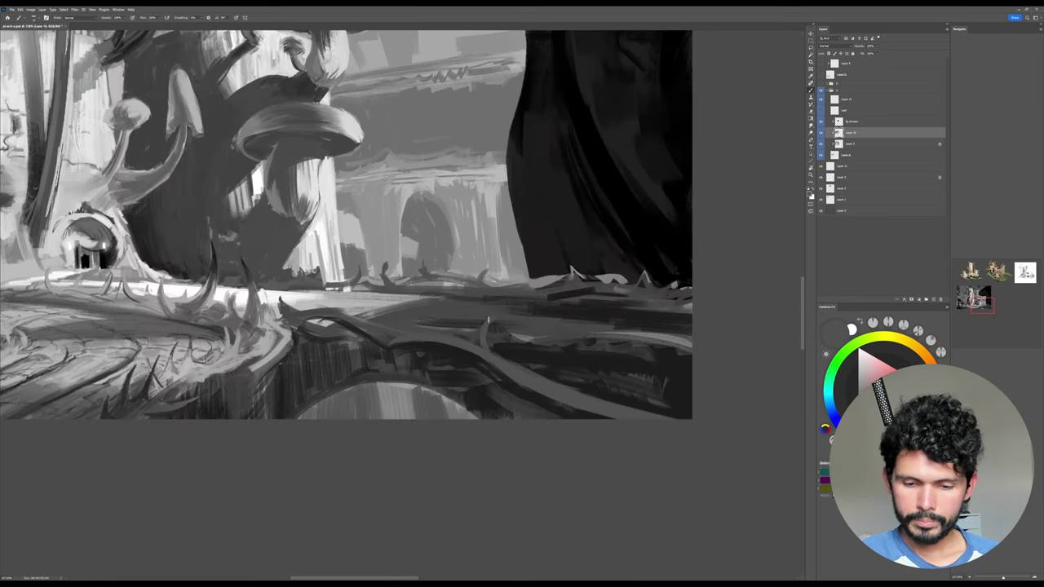
pyautogui.keyDown('alt'); pyautogui.click(490, 338); pyautogui.keyUp('alt')
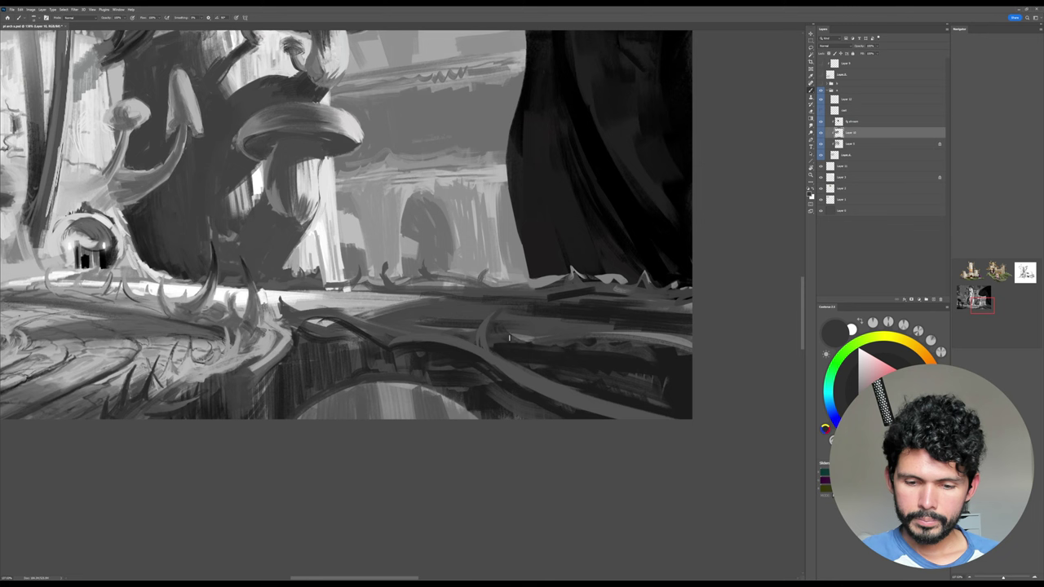
pyautogui.keyDown('alt'); pyautogui.click(511, 355); pyautogui.keyUp('alt')
pyautogui.moveTo(523, 371); pyautogui.dragTo(530, 354)
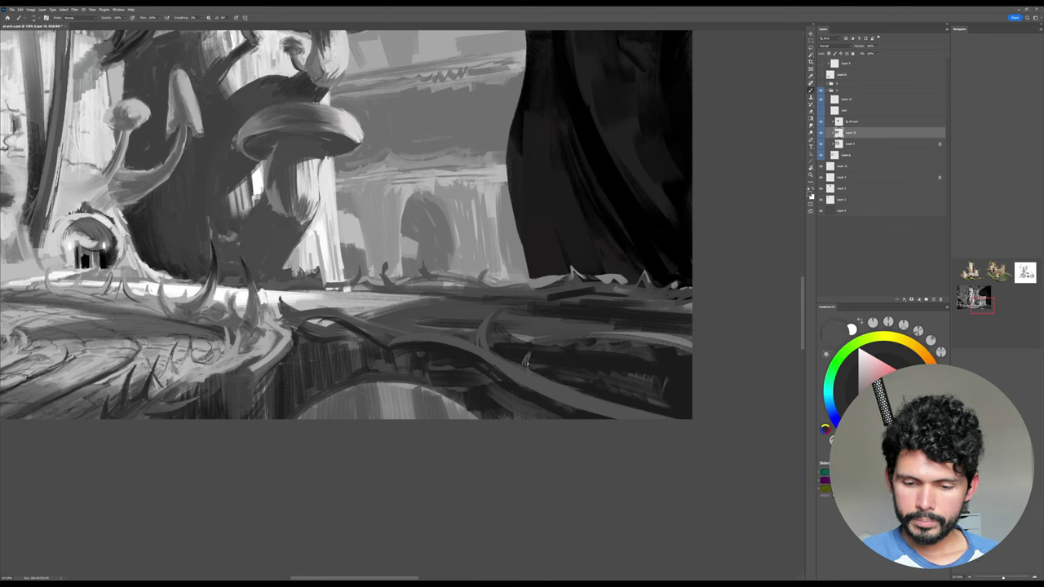
pyautogui.keyDown('alt'); pyautogui.click(531, 357); pyautogui.keyUp('alt')
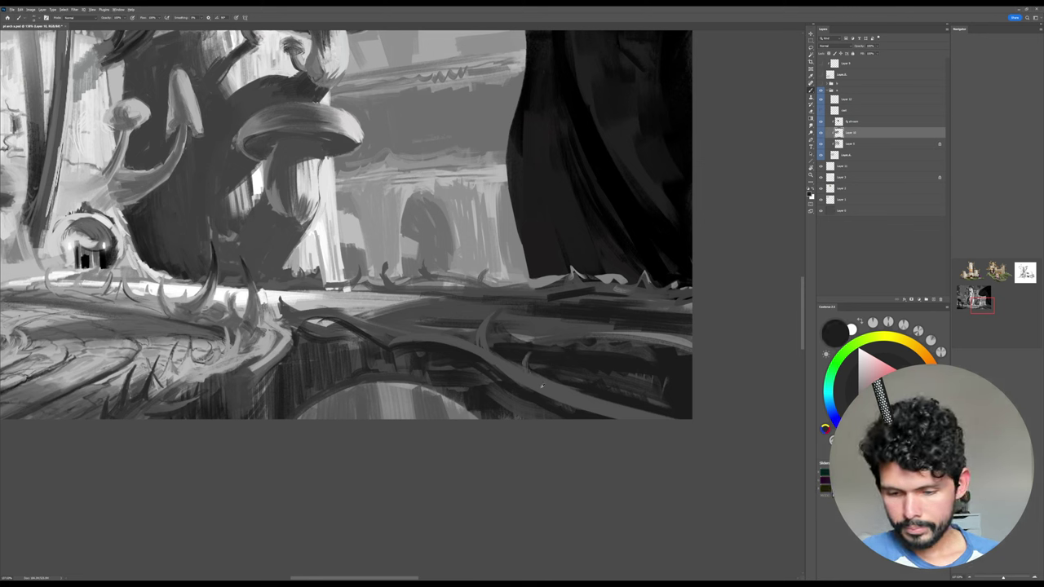
pyautogui.keyDown('alt'); pyautogui.click(541, 388); pyautogui.keyUp('alt')
pyautogui.keyDown('alt'); pyautogui.click(578, 397); pyautogui.keyUp('alt')
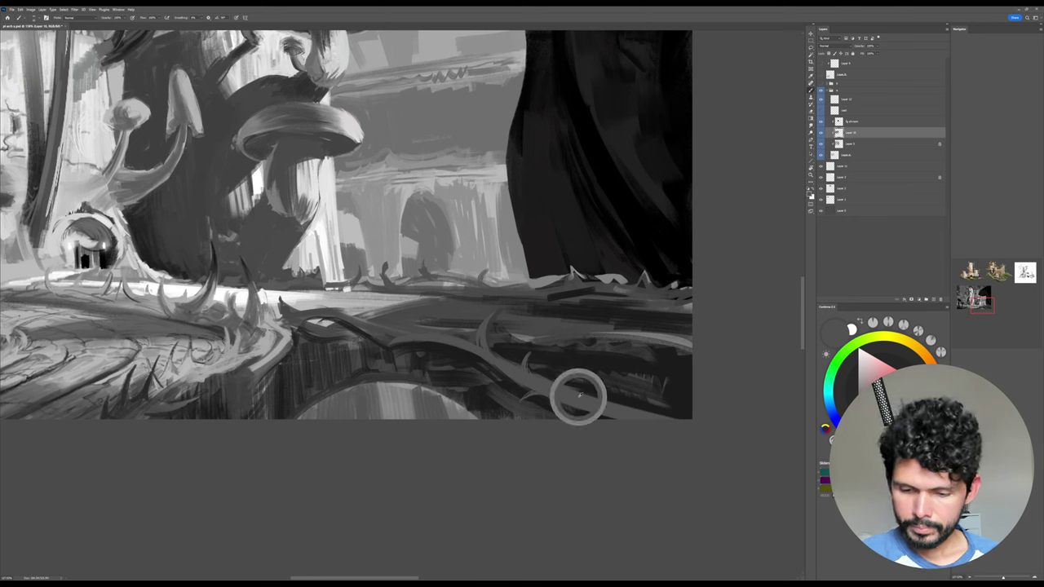
pyautogui.moveTo(575, 390); pyautogui.dragTo(573, 363)
pyautogui.keyDown('alt'); pyautogui.click(581, 364); pyautogui.keyUp('alt')
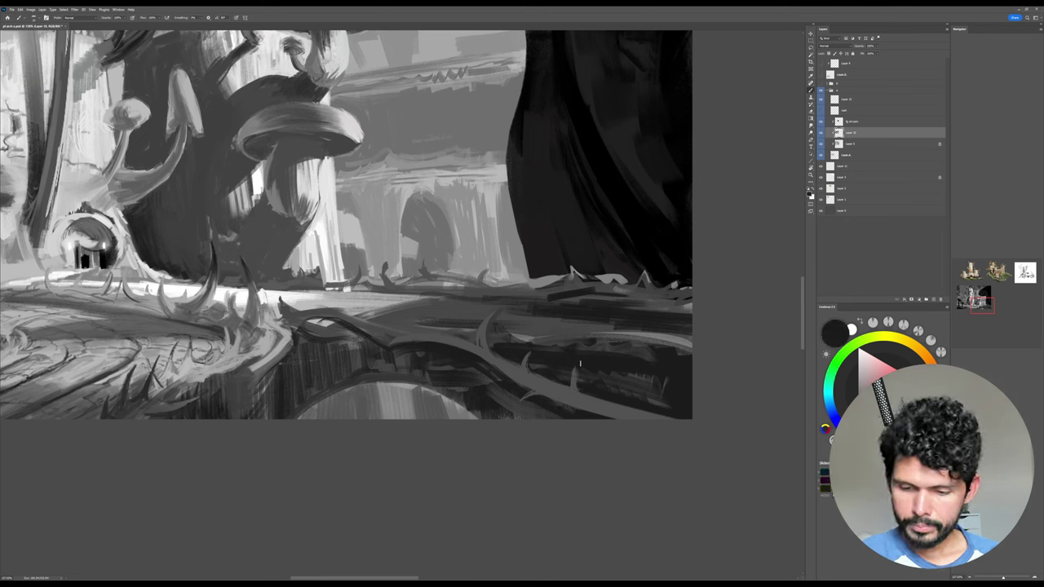
# Refine the vine's lower end toward the canvas corner with sampled dark grey along its edges, and save the document.
pyautogui.keyDown('alt'); pyautogui.click(601, 400); pyautogui.keyUp('alt')
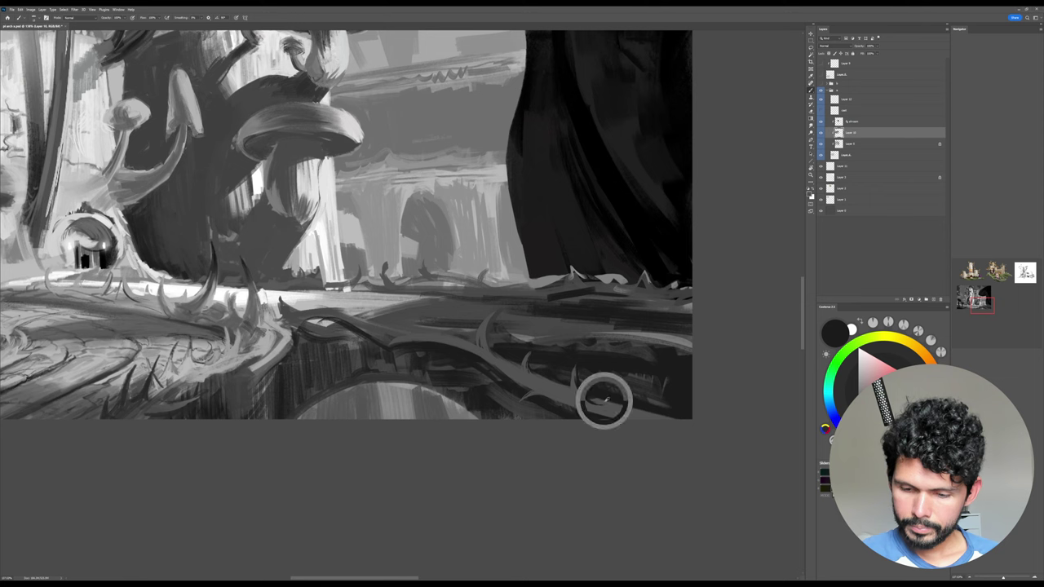
pyautogui.moveTo(601, 397); pyautogui.dragTo(700, 409)
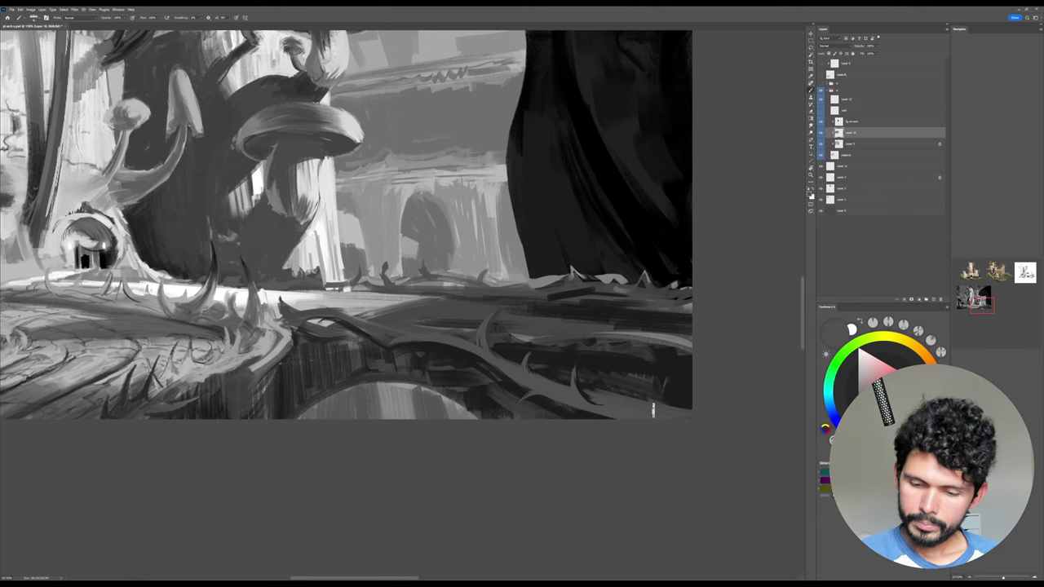
pyautogui.moveTo(559, 397); pyautogui.dragTo(611, 416)
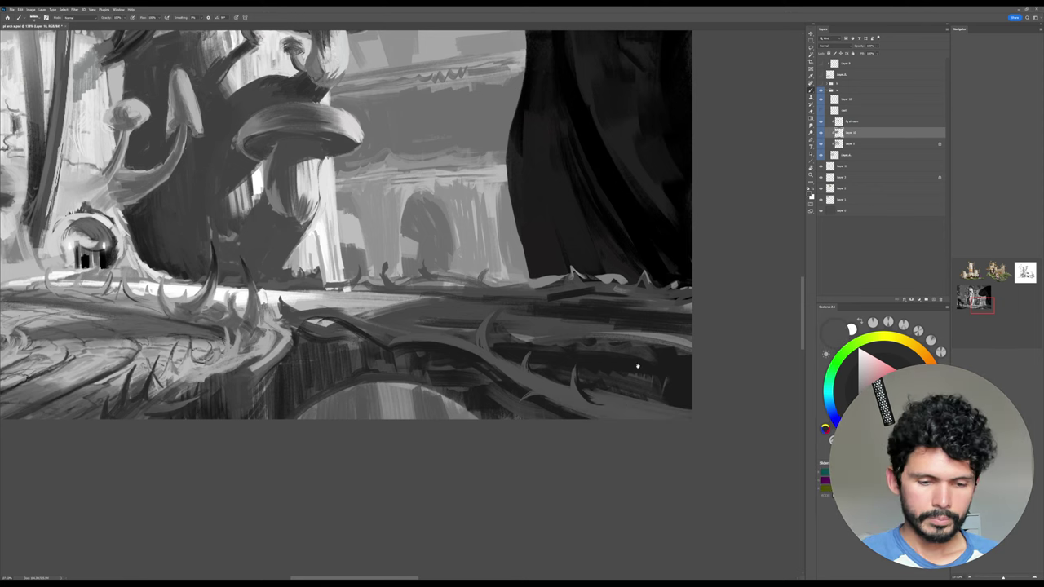
pyautogui.moveTo(636, 363)
pyautogui.mouseDown()
pyautogui.moveTo(674, 367)
pyautogui.moveTo(675, 379)
pyautogui.mouseUp()
pyautogui.hotkey('ctrl', 's')
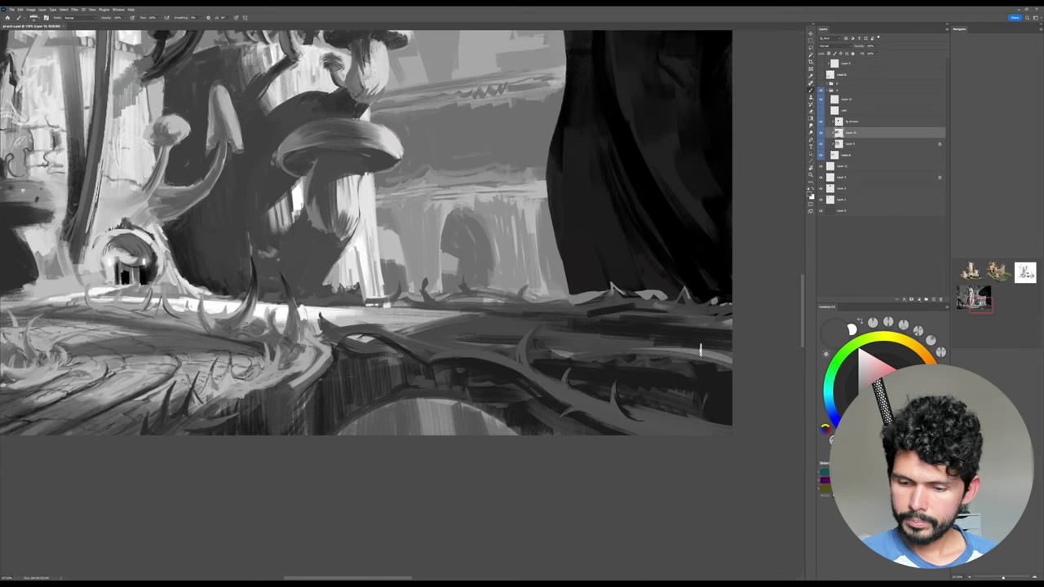
# Paint a second long mid-grey vine branching from the large thorn to the canvas's right edge, and save the document.
pyautogui.press('r')
pyautogui.moveTo(703, 319); pyautogui.dragTo(676, 208)
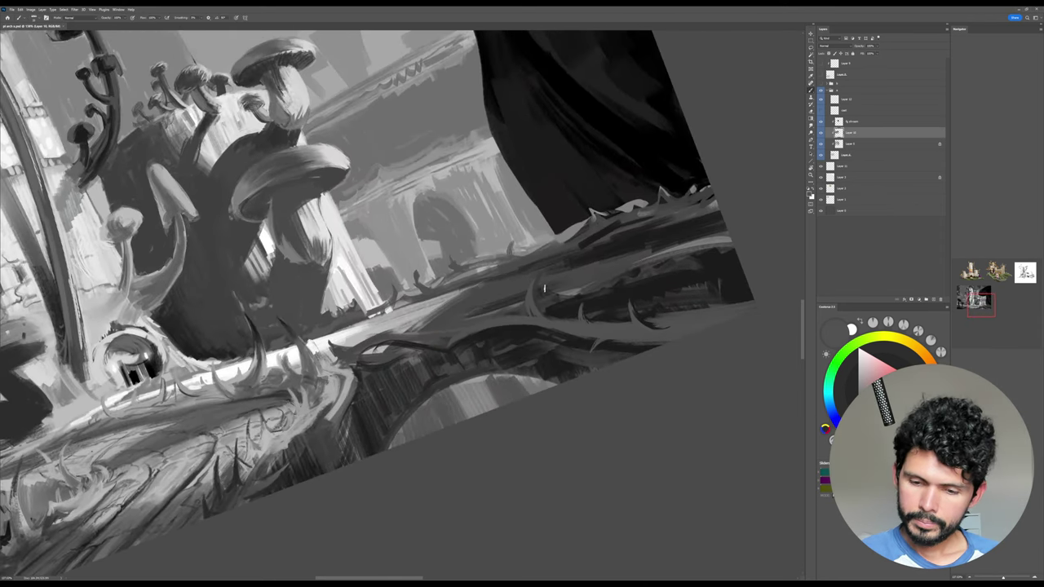
pyautogui.moveTo(544, 291)
pyautogui.mouseDown()
pyautogui.moveTo(580, 295)
pyautogui.moveTo(691, 247)
pyautogui.moveTo(759, 248)
pyautogui.mouseUp()
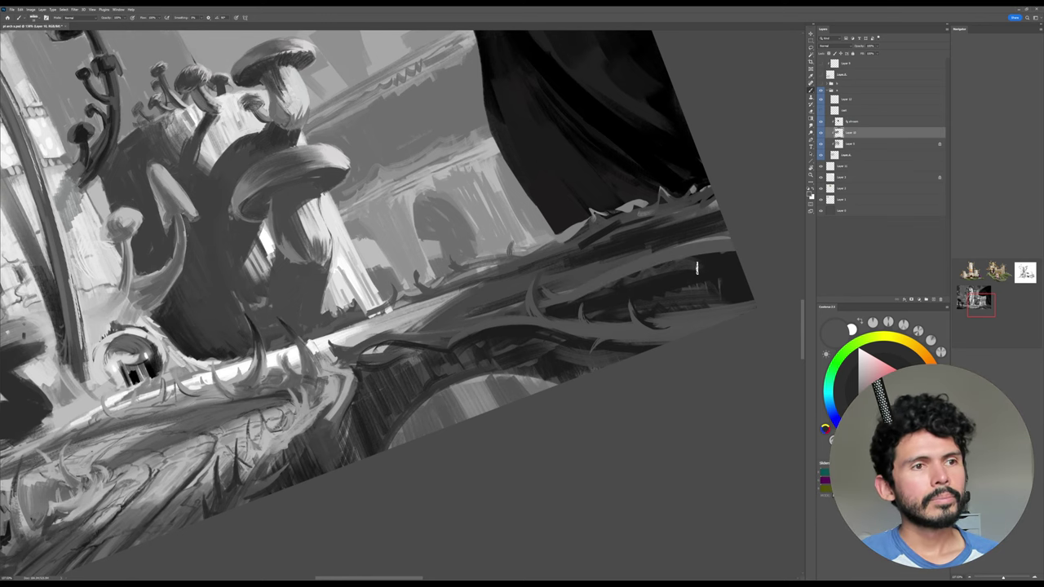
pyautogui.press('Escape')
pyautogui.hotkey('ctrl', 's')
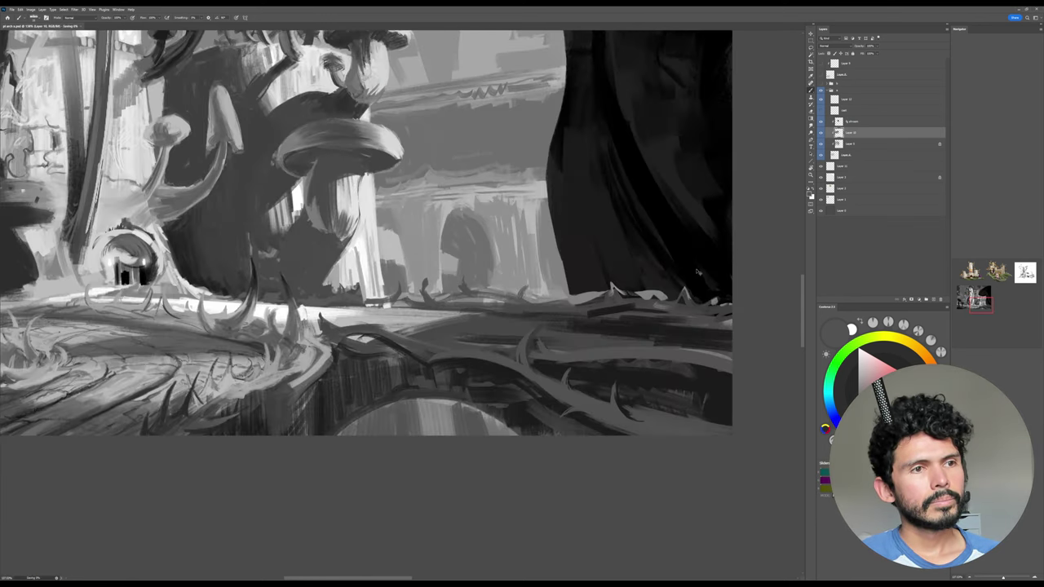
# Darken the hollow beneath the second vine with long strokes in sampled dark greys, defining its underside.
pyautogui.moveTo(703, 323); pyautogui.dragTo(688, 276)
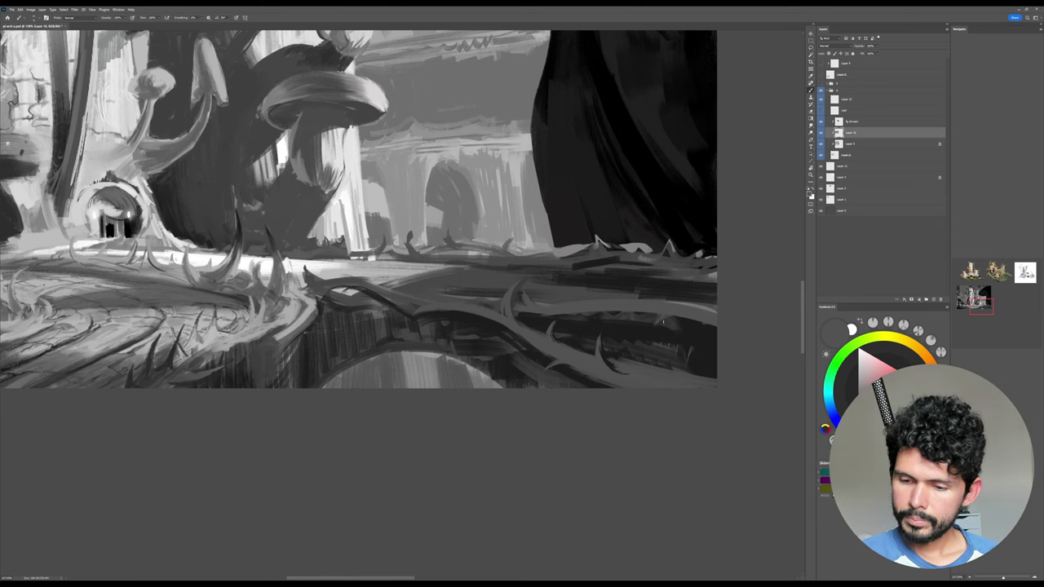
pyautogui.keyDown('alt'); pyautogui.click(695, 332); pyautogui.keyUp('alt')
pyautogui.press('r')
pyautogui.moveTo(726, 328); pyautogui.dragTo(710, 210)
pyautogui.keyDown('alt'); pyautogui.click(553, 255); pyautogui.keyUp('alt')
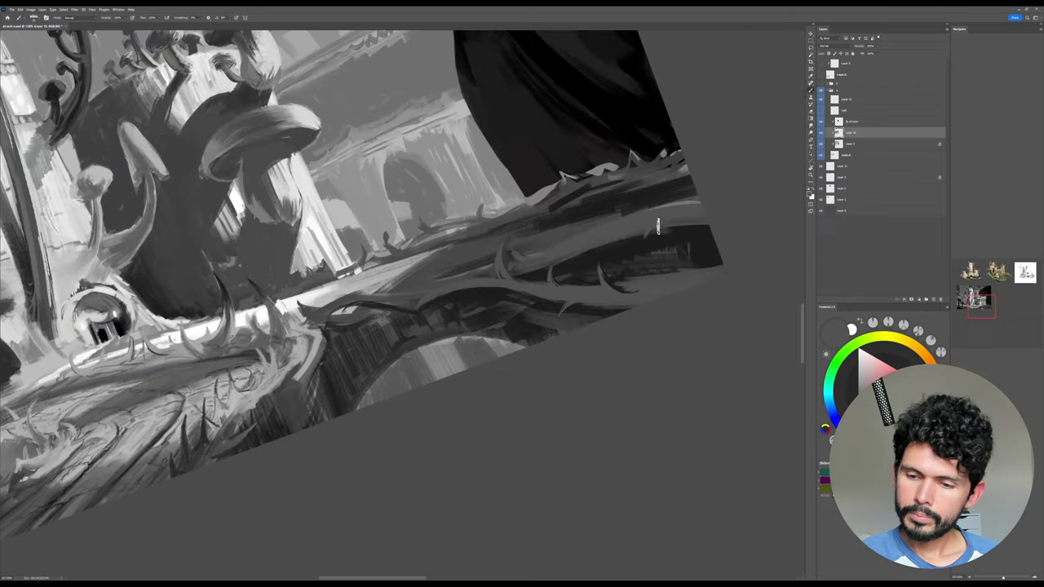
pyautogui.keyDown('alt'); pyautogui.click(685, 233); pyautogui.keyUp('alt')
pyautogui.moveTo(549, 266); pyautogui.dragTo(696, 225)
pyautogui.moveTo(585, 252); pyautogui.dragTo(708, 228)
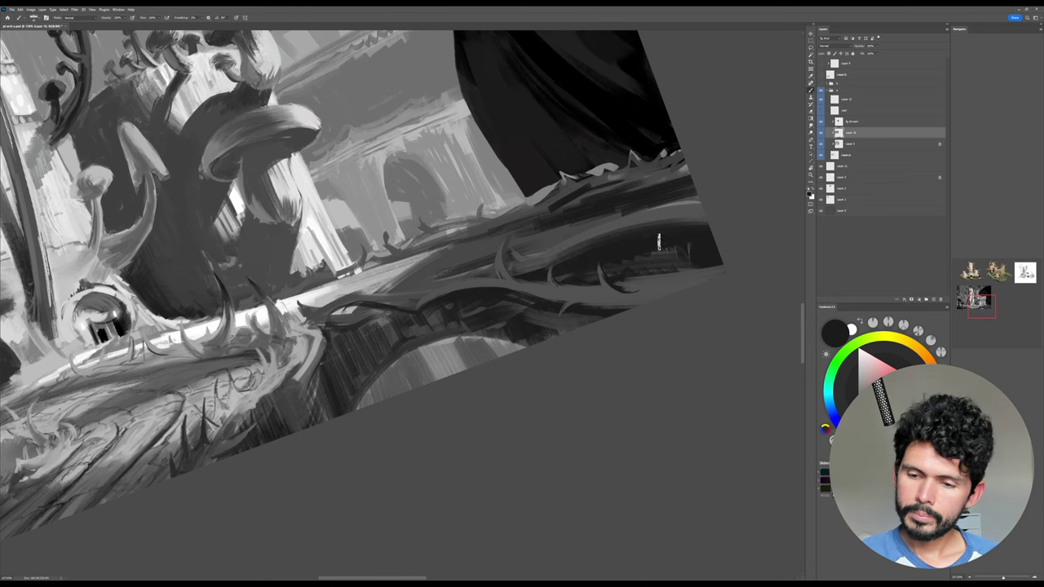
pyautogui.keyDown('alt'); pyautogui.click(667, 215); pyautogui.keyUp('alt')
pyautogui.press('Escape')
pyautogui.moveTo(696, 289); pyautogui.dragTo(691, 269)
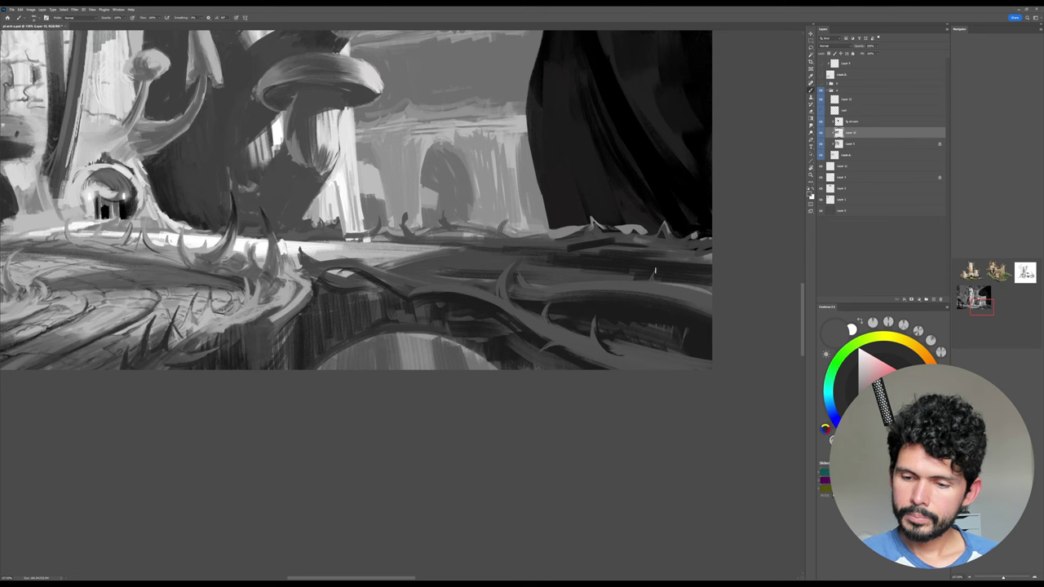
# Add small pointed thorns on top of the second vine, trimming them with greys sampled from the bank.
pyautogui.keyDown('alt'); pyautogui.click(661, 265); pyautogui.keyUp('alt')
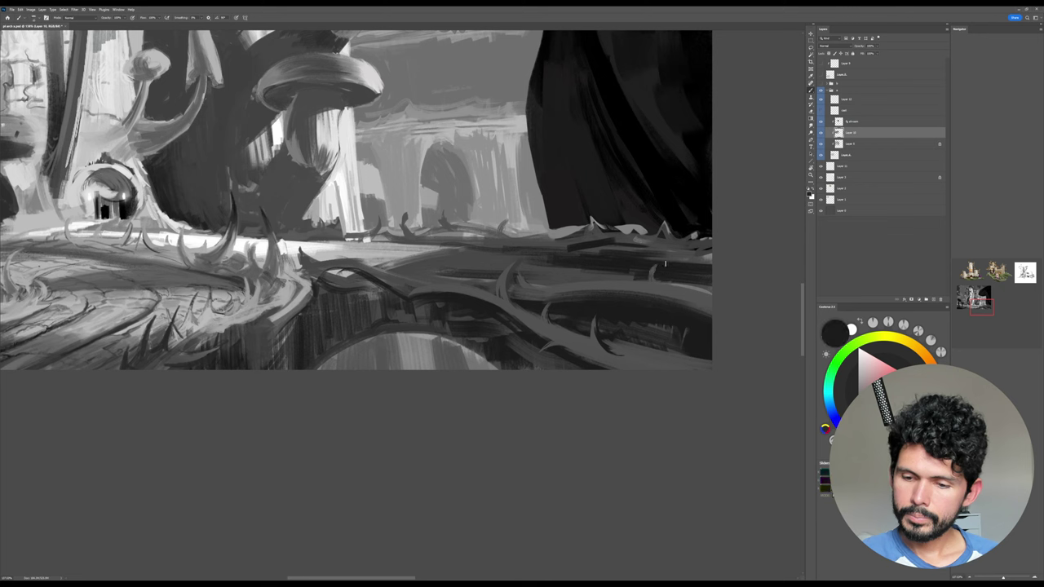
pyautogui.keyDown('alt'); pyautogui.click(659, 278); pyautogui.keyUp('alt')
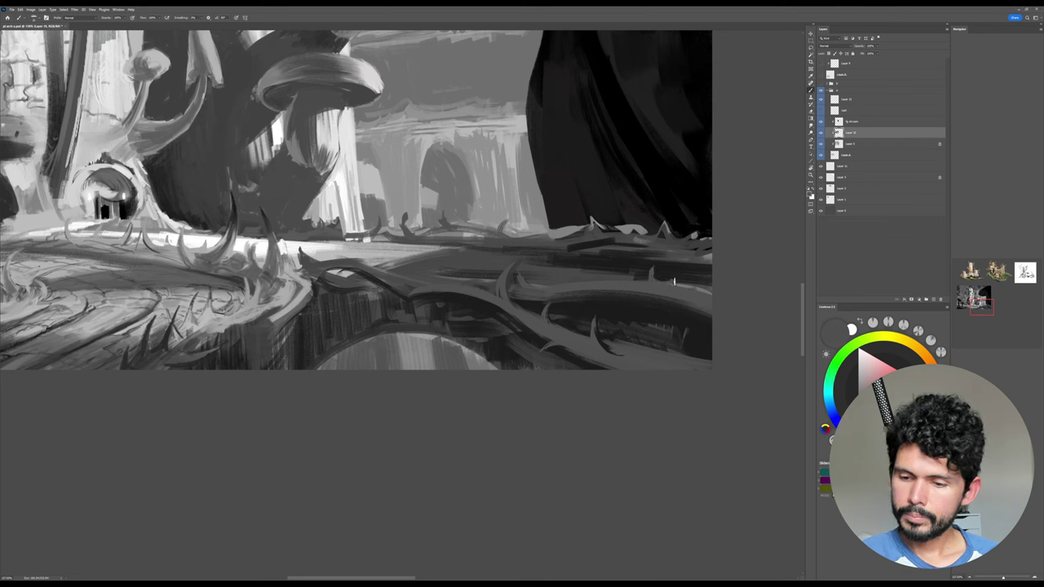
pyautogui.keyDown('alt'); pyautogui.click(674, 271); pyautogui.keyUp('alt')
pyautogui.keyDown('alt'); pyautogui.click(667, 284); pyautogui.keyUp('alt')
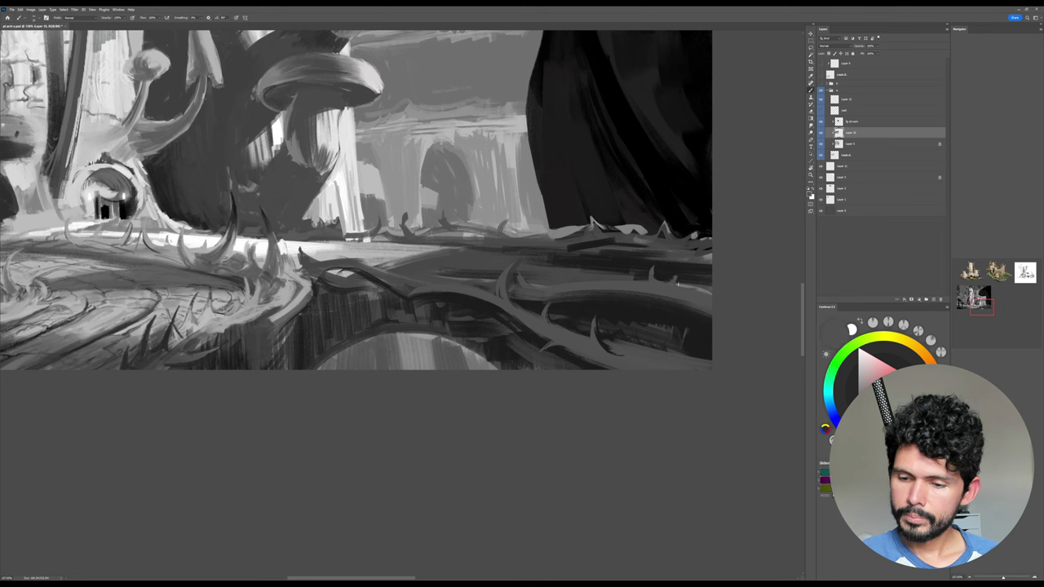
# Paint a short curved grey offshoot in the dark hollow at the canvas's right edge and shape it with sampled dark grey.
pyautogui.keyDown('alt'); pyautogui.click(694, 314); pyautogui.keyUp('alt')
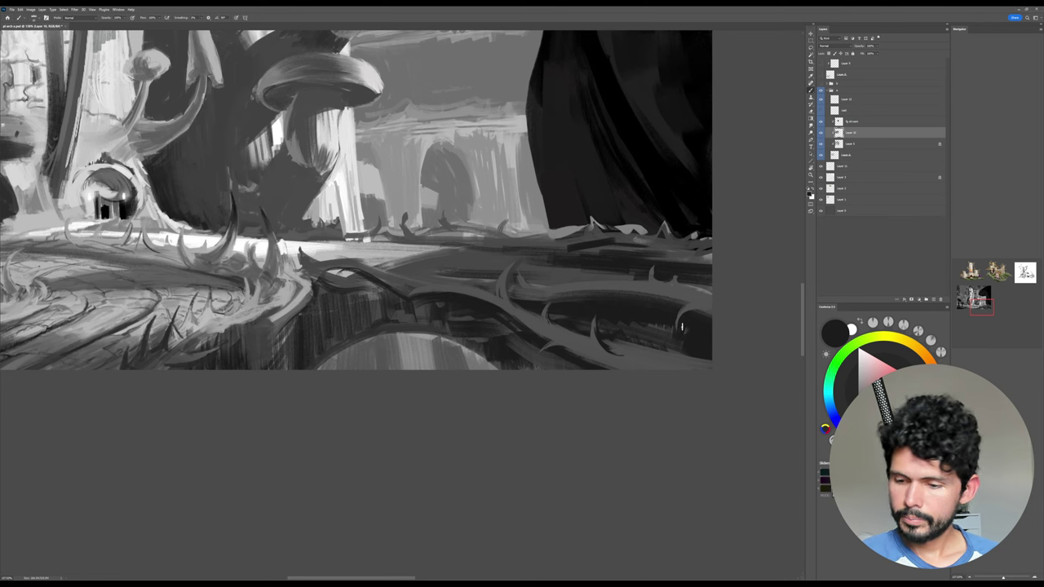
pyautogui.keyDown('alt'); pyautogui.click(690, 307); pyautogui.keyUp('alt')
pyautogui.keyDown('alt'); pyautogui.click(689, 322); pyautogui.keyUp('alt')
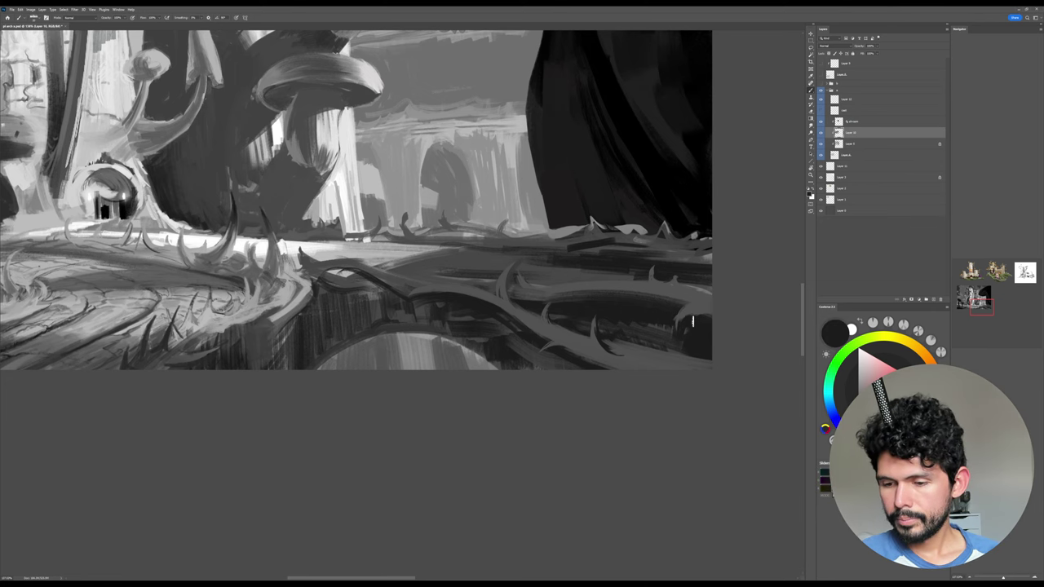
pyautogui.moveTo(620, 297); pyautogui.dragTo(678, 305)
# Extend the arch vine with a mid-grey branch running down the arch's left side to the canvas's lower edge.
pyautogui.press('r')
pyautogui.moveTo(728, 281); pyautogui.dragTo(535, 239)
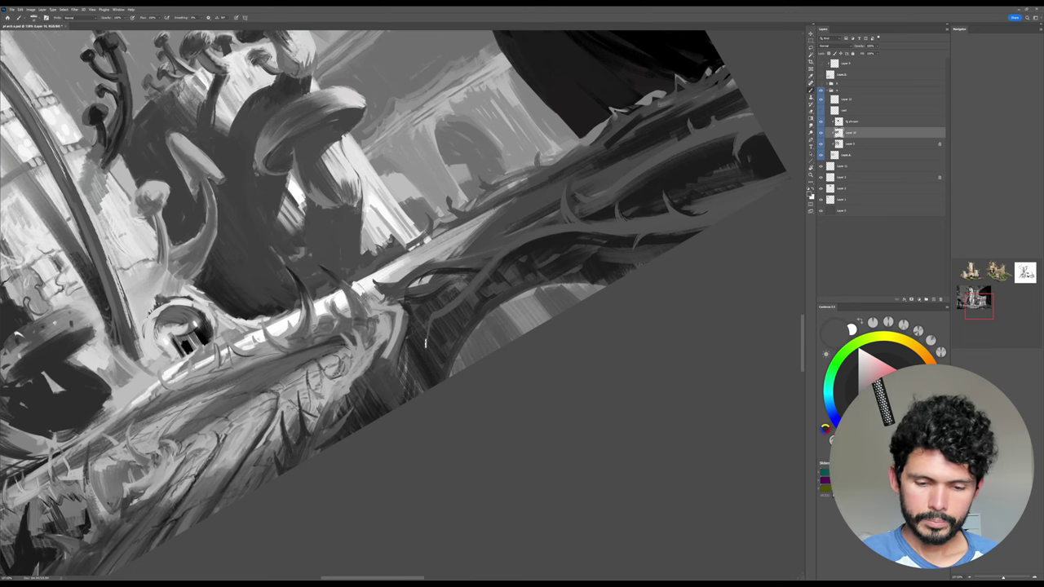
pyautogui.moveTo(425, 342)
pyautogui.mouseDown()
pyautogui.moveTo(423, 405)
pyautogui.moveTo(417, 393)
pyautogui.mouseUp()
pyautogui.press('Escape')
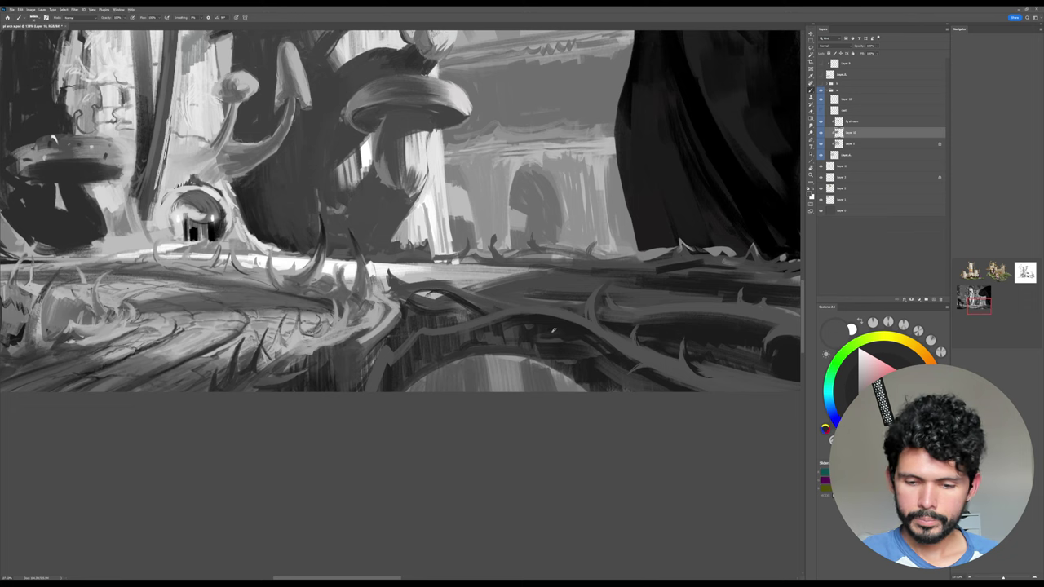
# Define the edges of the branch left of the arch with sampled dark grey strokes, and save the document.
pyautogui.keyDown('alt'); pyautogui.click(554, 329); pyautogui.keyUp('alt')
pyautogui.moveTo(397, 364); pyautogui.dragTo(433, 331)
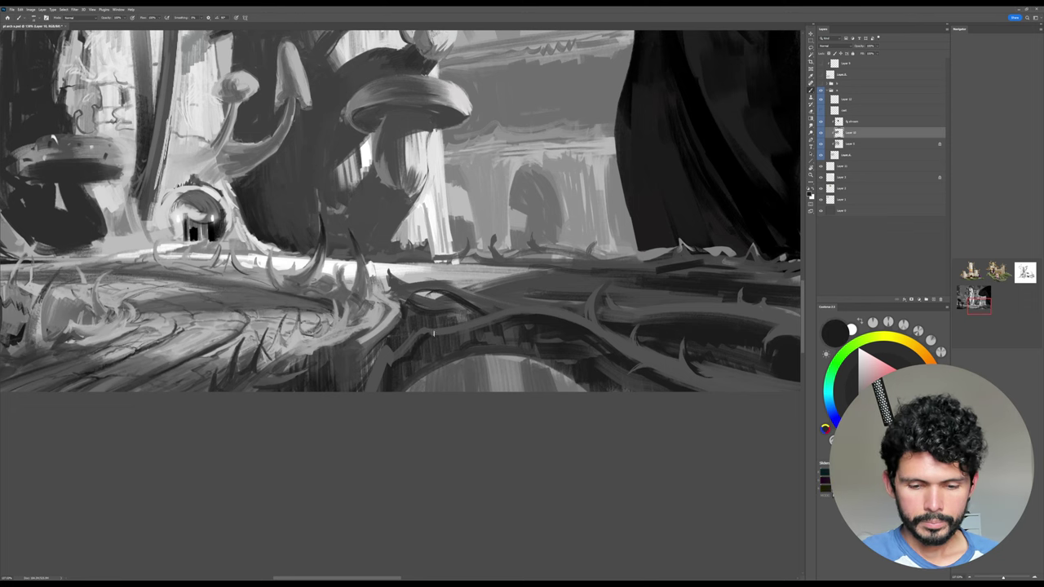
pyautogui.moveTo(392, 361); pyautogui.dragTo(380, 388)
pyautogui.moveTo(419, 347); pyautogui.dragTo(436, 340)
pyautogui.hotkey('ctrl', 's')
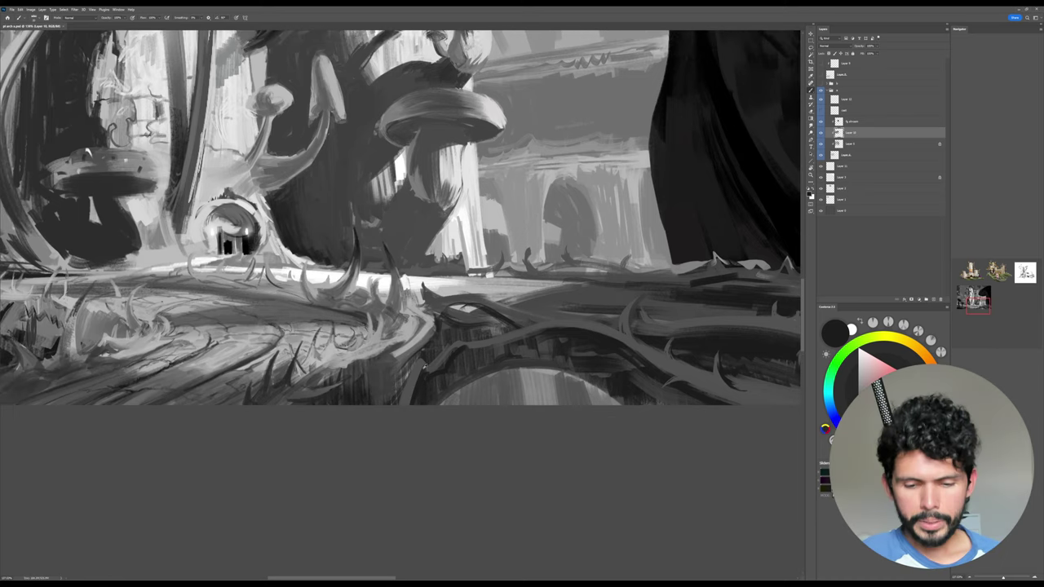
# Refine the bend and outline of the branch left of the arch, alternating greys sampled from the branch and its surroundings.
pyautogui.keyDown('alt'); pyautogui.click(423, 367); pyautogui.keyUp('alt')
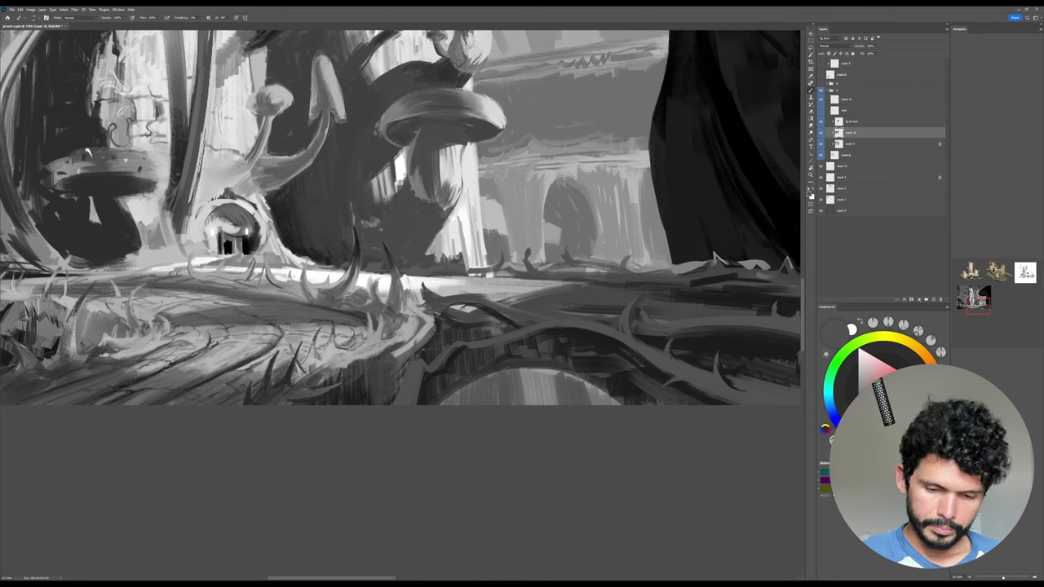
pyautogui.keyDown('alt'); pyautogui.click(445, 367); pyautogui.keyUp('alt')
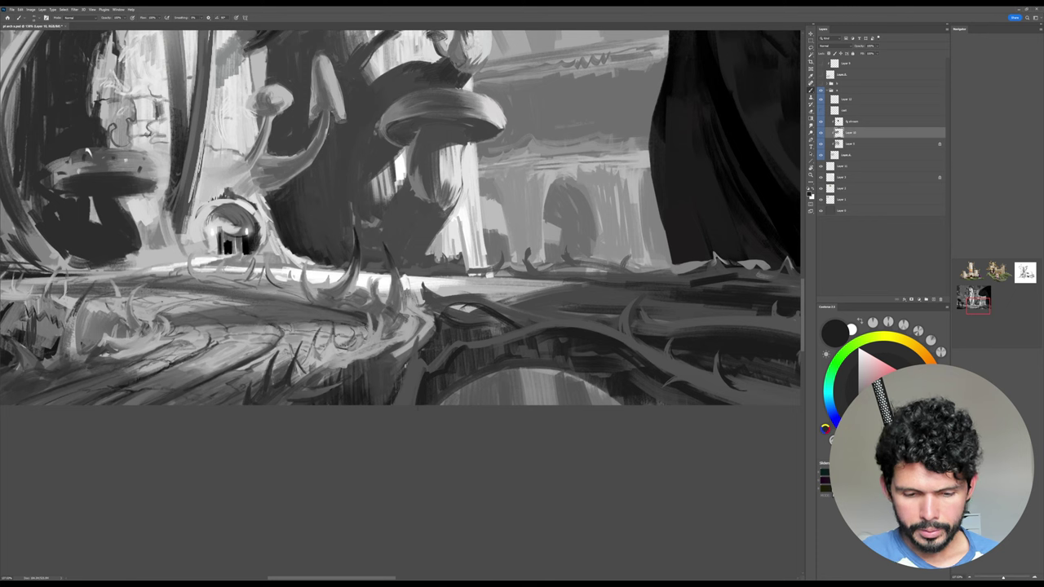
pyautogui.keyDown('alt'); pyautogui.click(397, 381); pyautogui.keyUp('alt')
pyautogui.keyDown('alt'); pyautogui.click(450, 362); pyautogui.keyUp('alt')
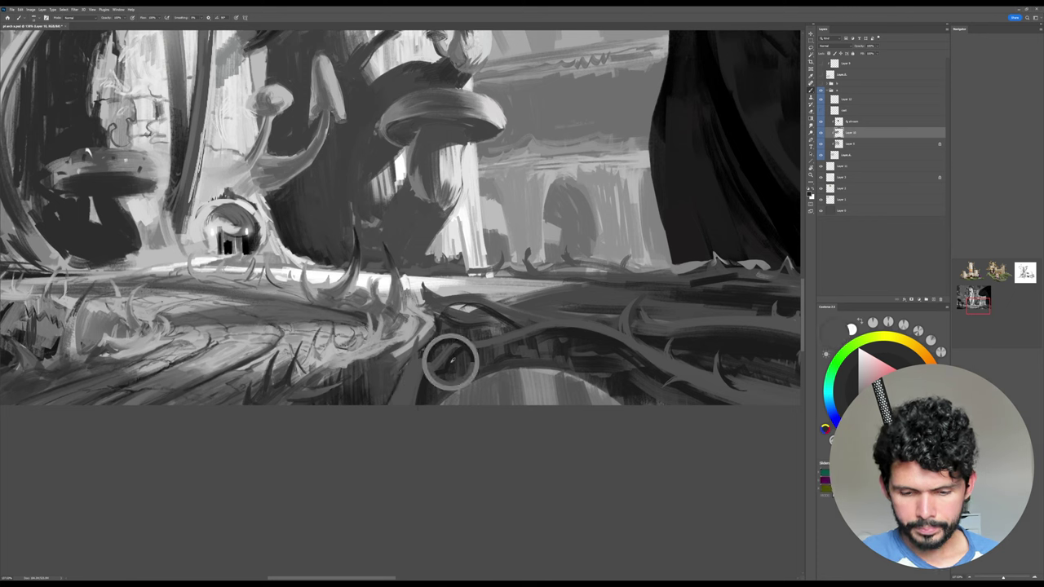
pyautogui.keyDown('alt'); pyautogui.click(457, 344); pyautogui.keyUp('alt')
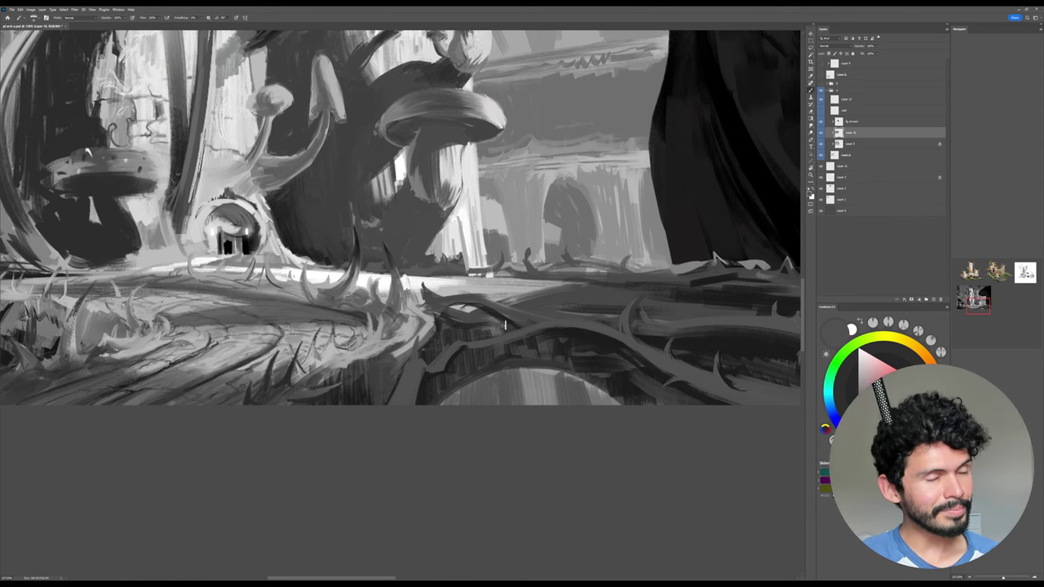
# Paint a small curved thorn on the vine above the arch and shape it with greys sampled from its surroundings.
pyautogui.moveTo(495, 342); pyautogui.dragTo(505, 357)
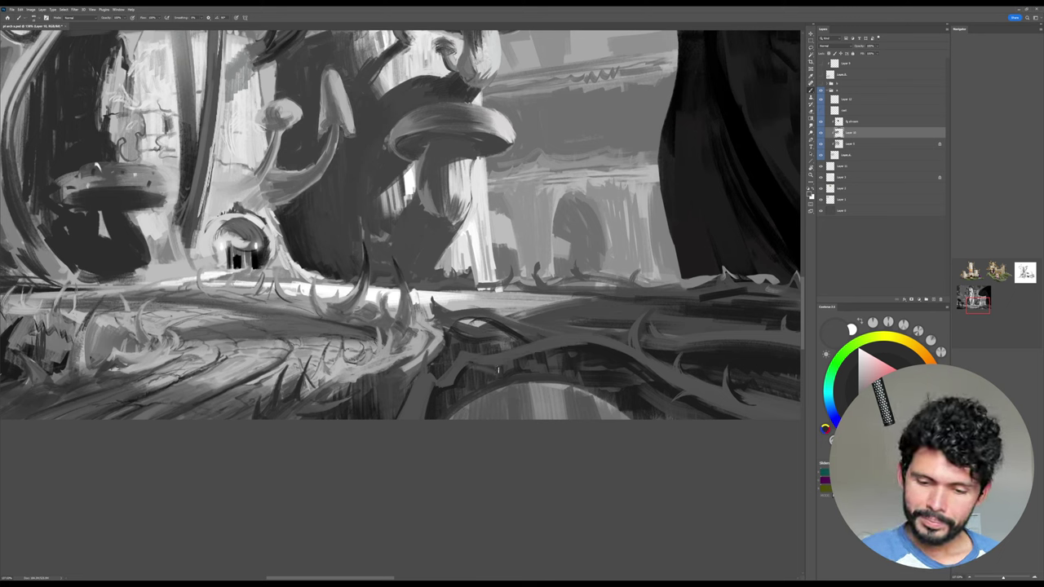
pyautogui.keyDown('alt'); pyautogui.click(457, 373); pyautogui.keyUp('alt')
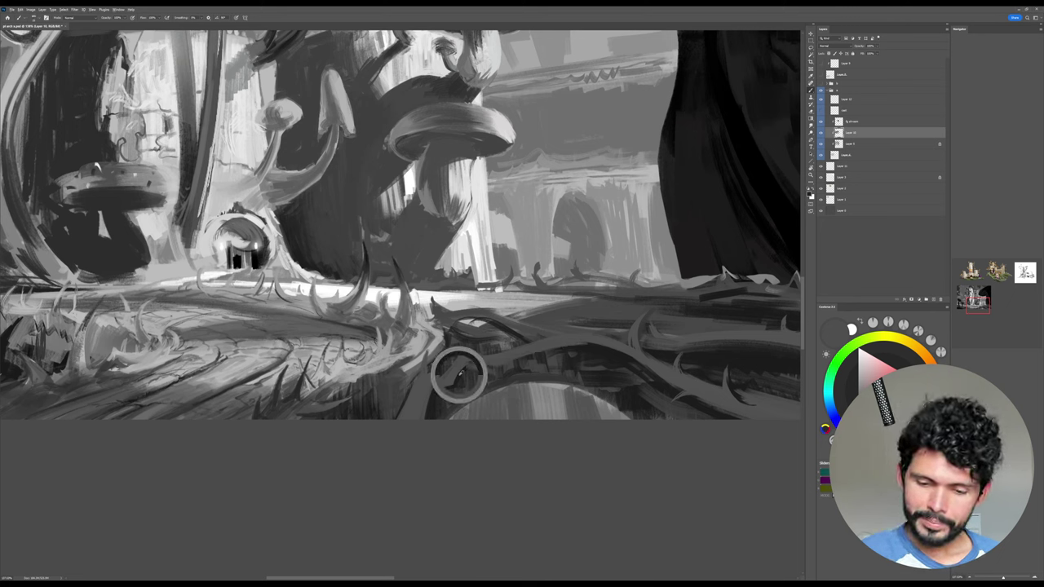
pyautogui.keyDown('alt'); pyautogui.click(541, 335); pyautogui.keyUp('alt')
pyautogui.keyDown('alt'); pyautogui.click(566, 335); pyautogui.keyUp('alt')
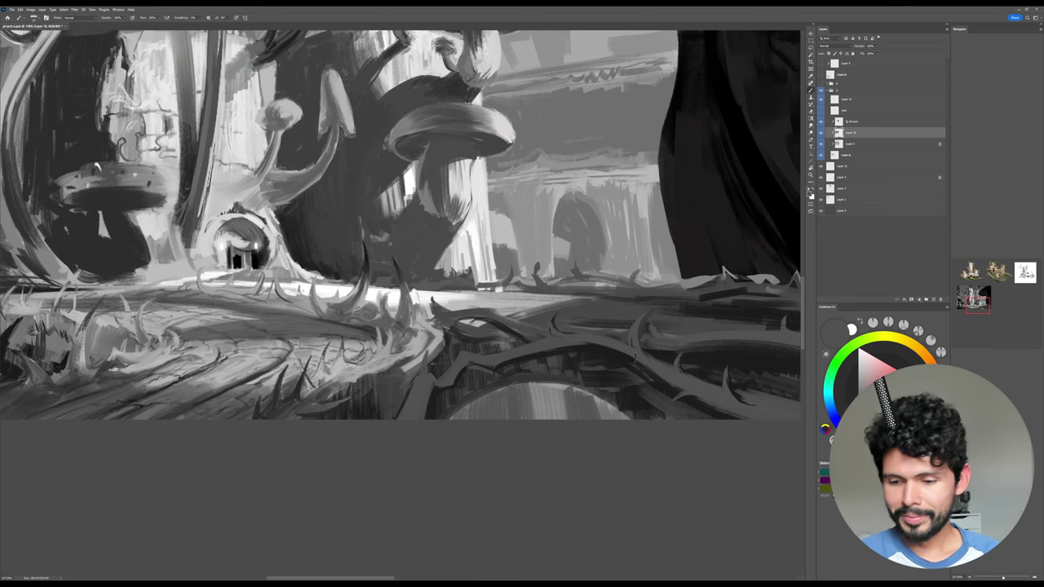
pyautogui.keyDown('alt'); pyautogui.click(617, 361); pyautogui.keyUp('alt')
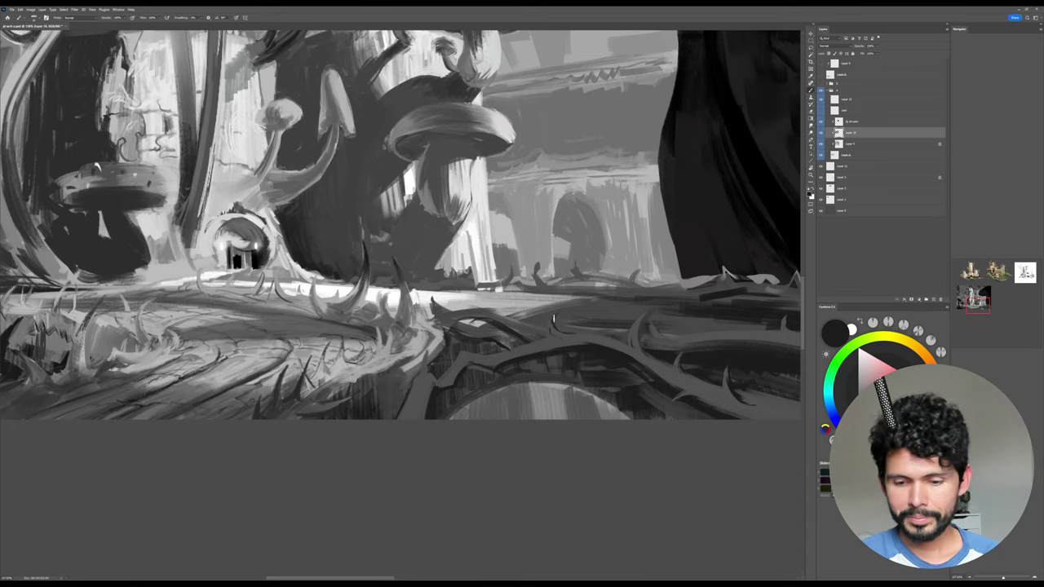
# Add a thin grey branch below the main arch vine and separate the two with sampled dark grey strokes.
pyautogui.press('r')
pyautogui.moveTo(553, 320); pyautogui.dragTo(595, 296)
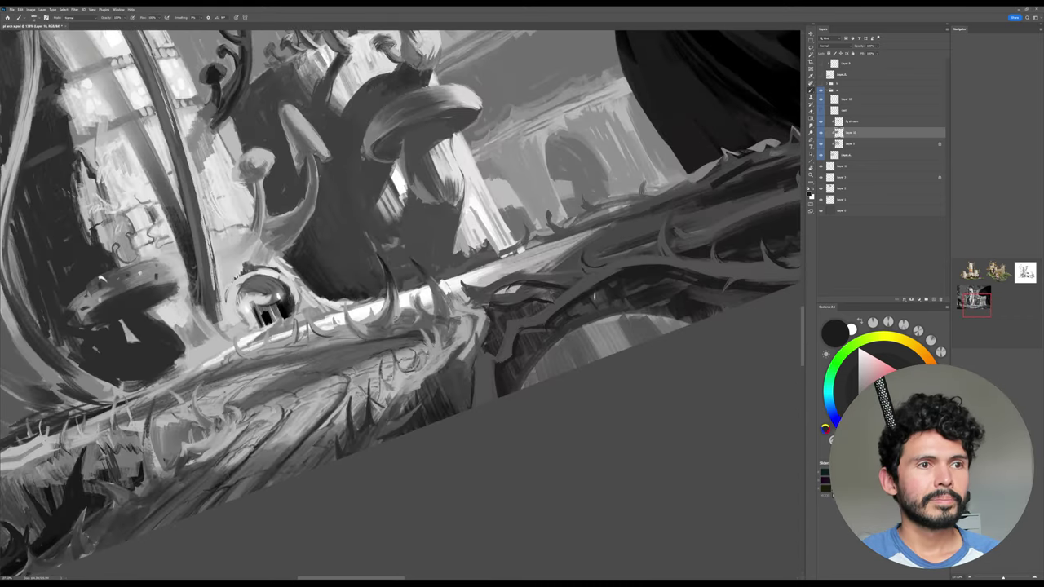
pyautogui.keyDown('alt'); pyautogui.click(548, 310); pyautogui.keyUp('alt')
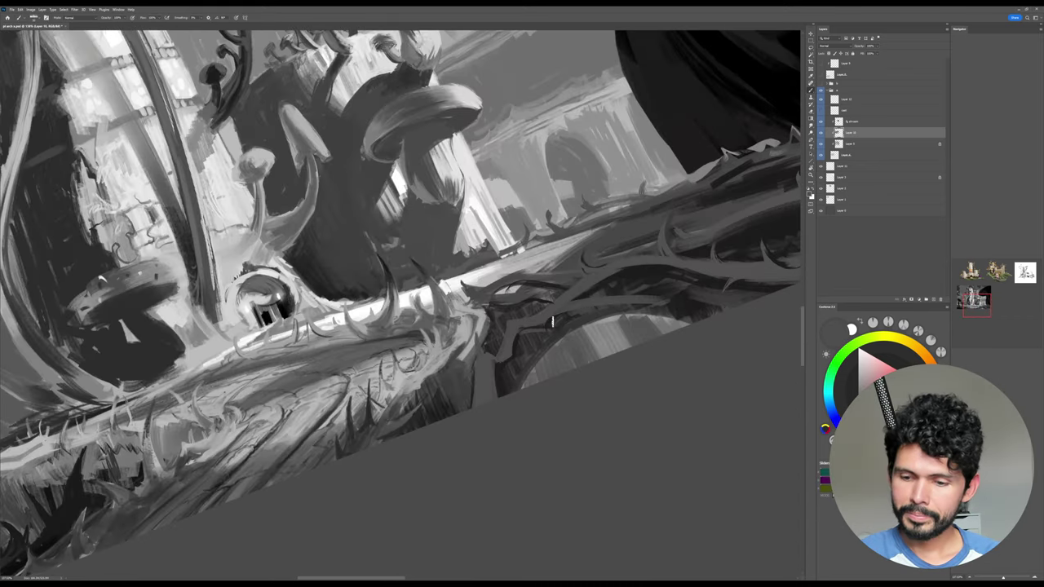
pyautogui.keyDown('alt'); pyautogui.click(652, 265); pyautogui.keyUp('alt')
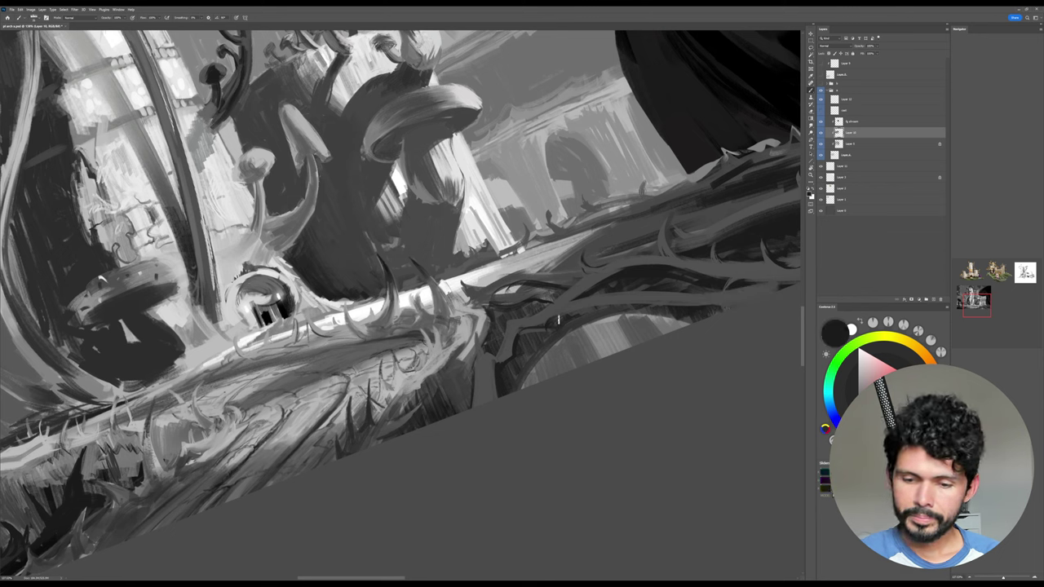
pyautogui.keyDown('alt'); pyautogui.click(638, 303); pyautogui.keyUp('alt')
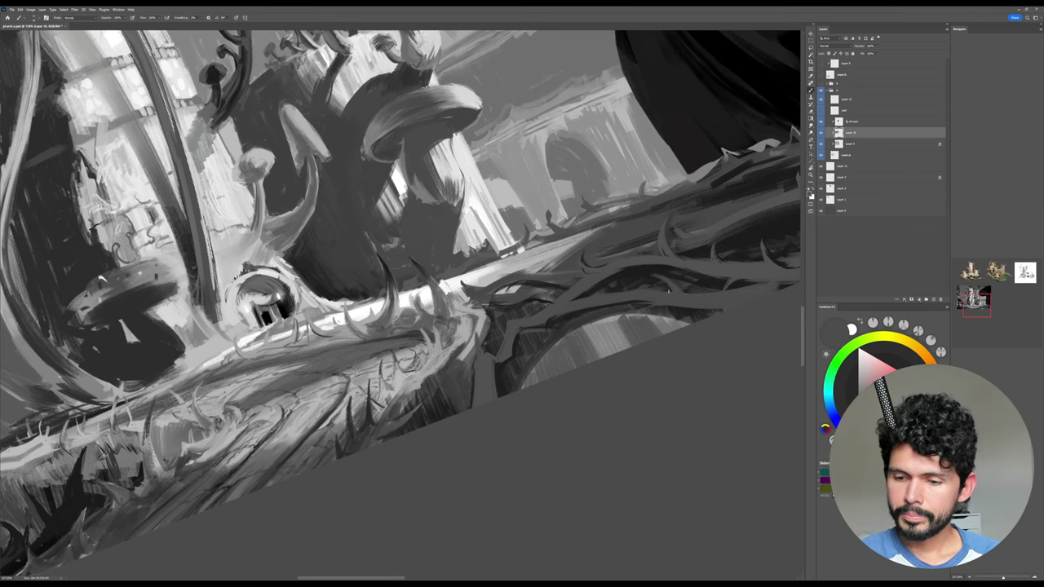
pyautogui.press('Escape')
# Paint a hooked offshoot curving from the lower branch over the arch opening, shaping it with sampled dark and mid greys.
pyautogui.moveTo(600, 380); pyautogui.dragTo(597, 338)
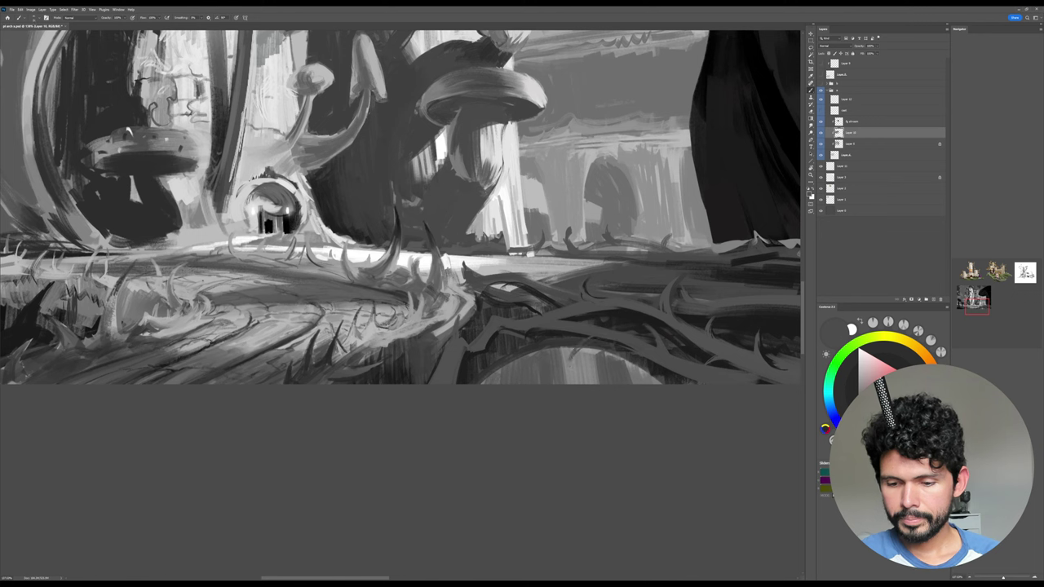
pyautogui.keyDown('alt'); pyautogui.click(564, 334); pyautogui.keyUp('alt')
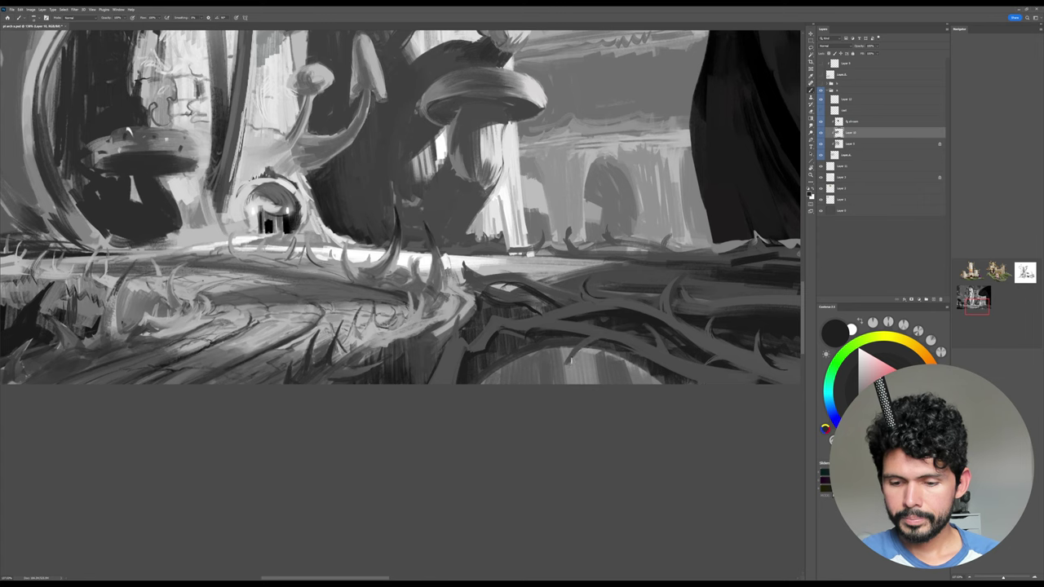
pyautogui.keyDown('alt'); pyautogui.click(599, 334); pyautogui.keyUp('alt')
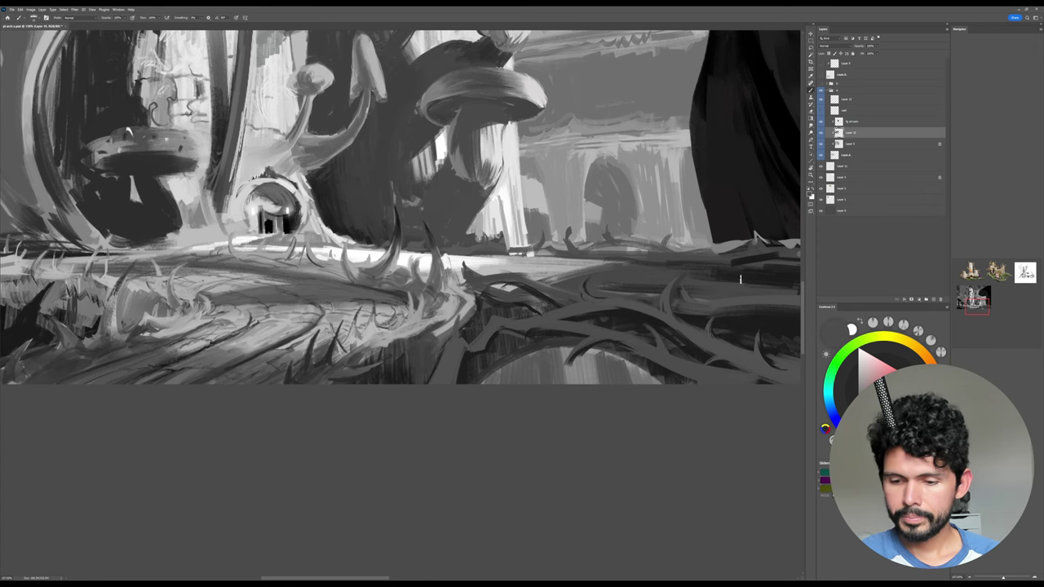
pyautogui.press('r')
pyautogui.moveTo(740, 279); pyautogui.dragTo(637, 312)
pyautogui.press('b')
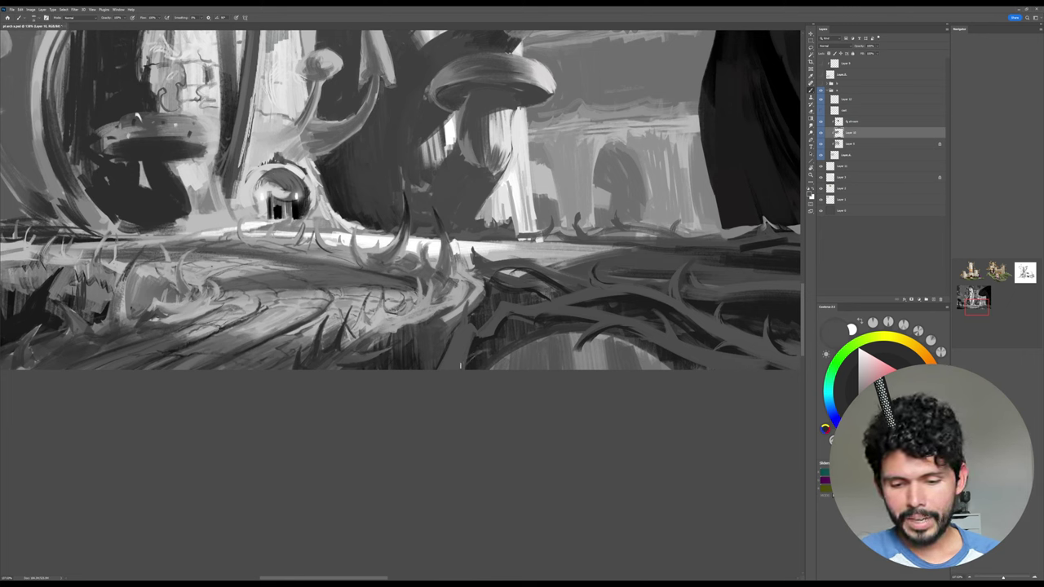
# Rework the base of the branch left of the arch with broad downward strokes in sampled dark and mid greys.
pyautogui.keyDown('alt'); pyautogui.click(469, 367); pyautogui.keyUp('alt')
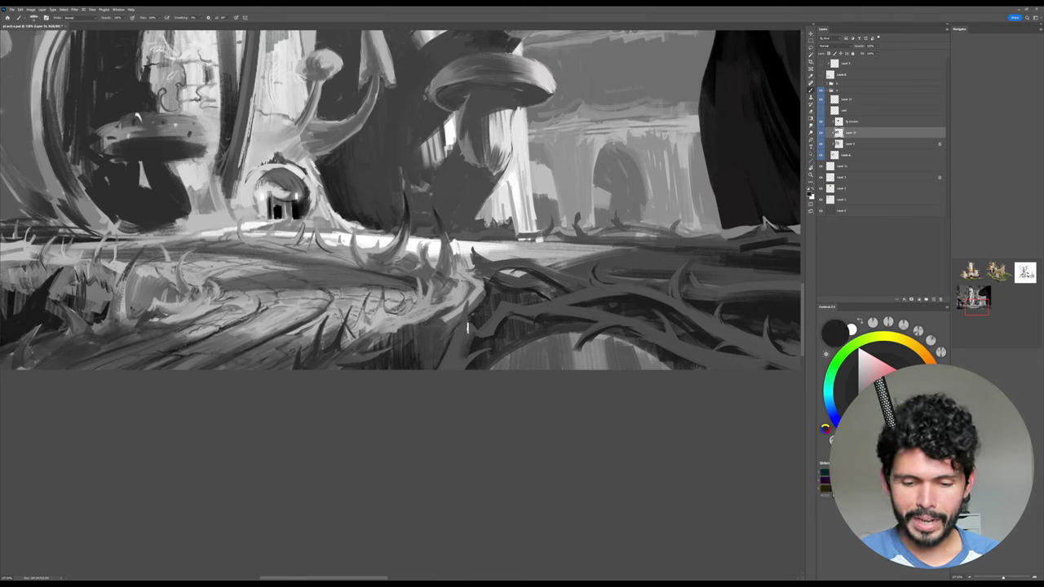
pyautogui.keyDown('alt'); pyautogui.click(454, 344); pyautogui.keyUp('alt')
pyautogui.moveTo(456, 335); pyautogui.dragTo(431, 388)
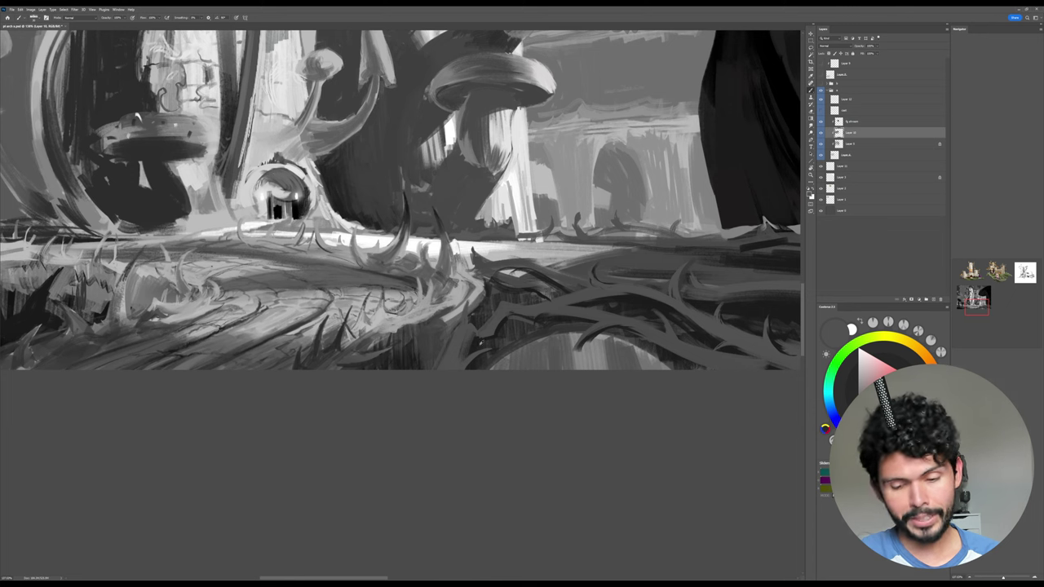
pyautogui.keyDown('alt'); pyautogui.click(481, 323); pyautogui.keyUp('alt')
pyautogui.moveTo(455, 326); pyautogui.dragTo(437, 372)
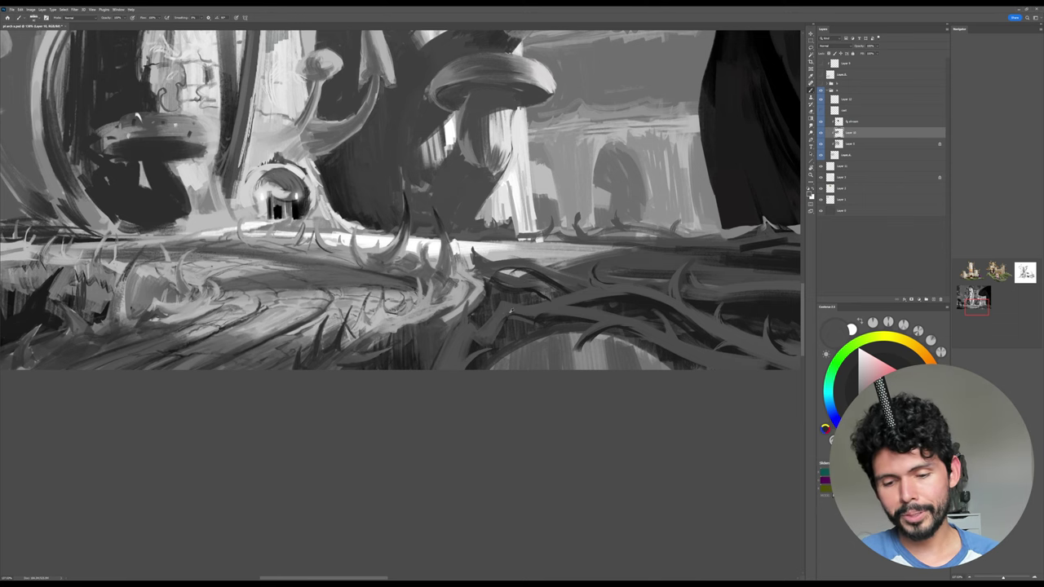
pyautogui.keyDown('alt'); pyautogui.click(573, 318); pyautogui.keyUp('alt')
pyautogui.moveTo(602, 283); pyautogui.dragTo(597, 297)
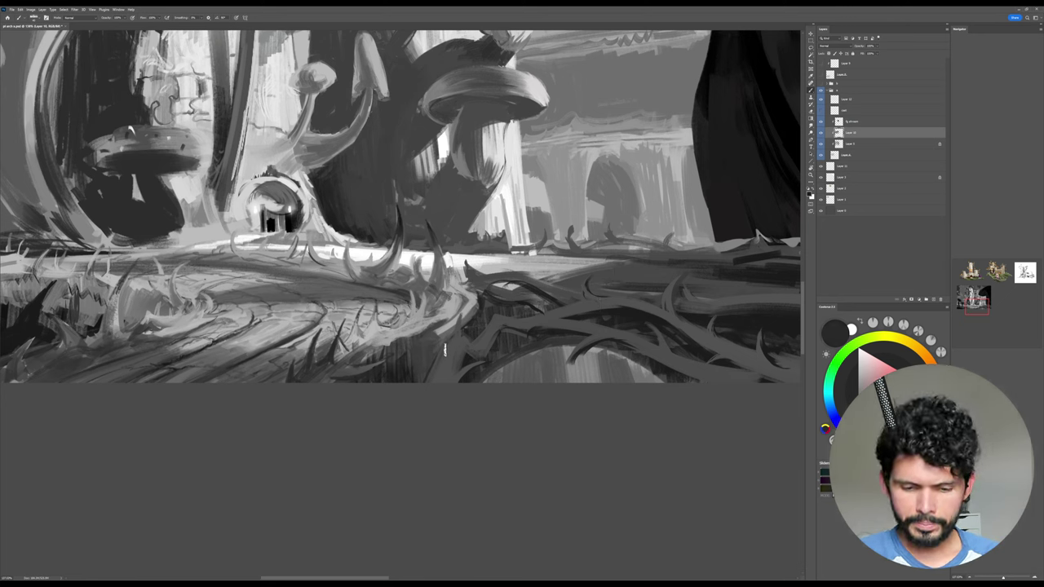
# Blend the dark bank left of the arch into the vine roots, alternating nearby sampled greys.
pyautogui.keyDown('alt'); pyautogui.click(445, 345); pyautogui.keyUp('alt')
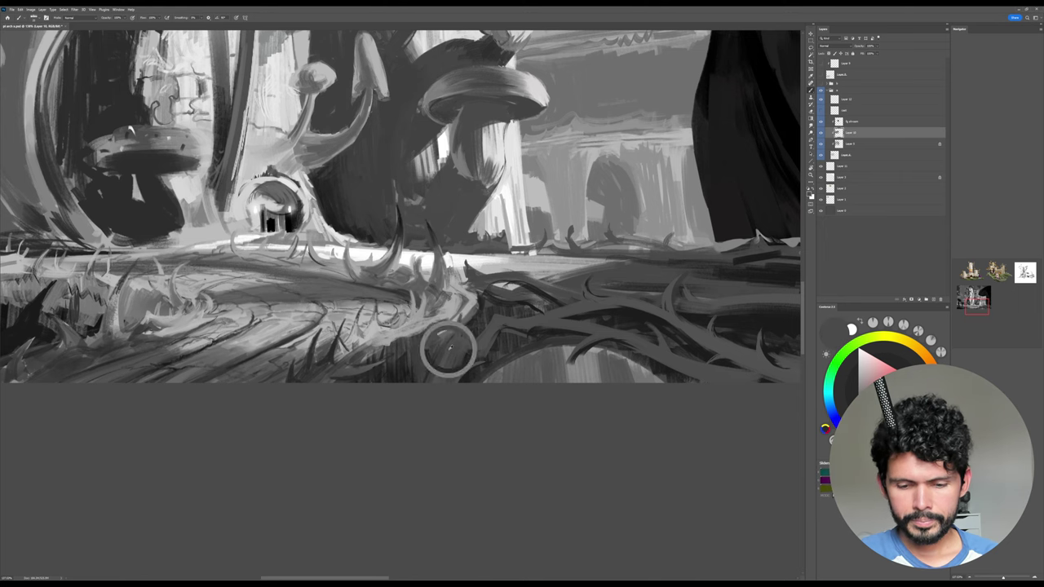
pyautogui.keyDown('alt'); pyautogui.click(431, 356); pyautogui.keyUp('alt')
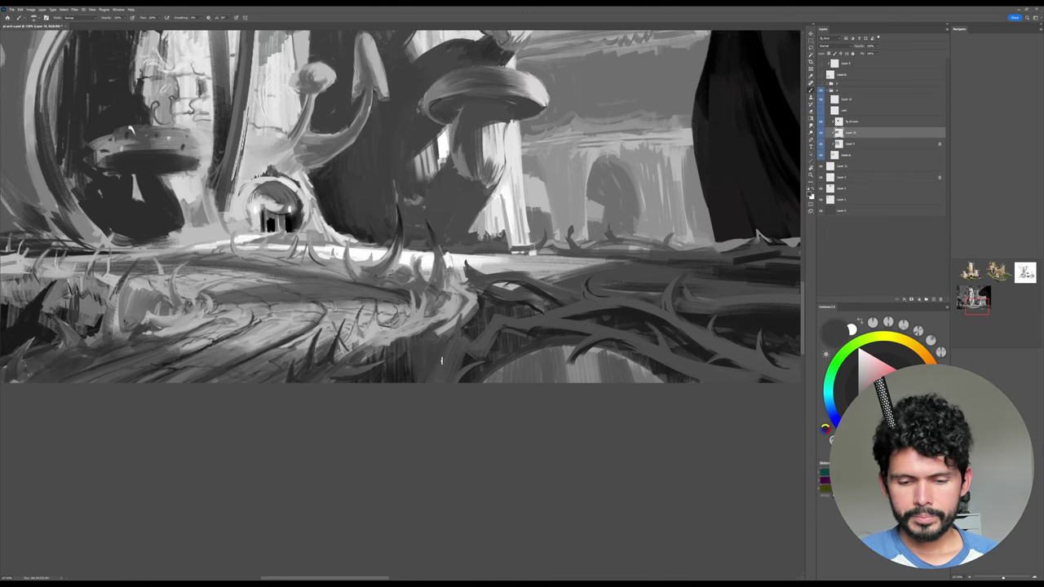
pyautogui.moveTo(534, 323); pyautogui.dragTo(617, 313)
pyautogui.keyDown('alt'); pyautogui.click(584, 325); pyautogui.keyUp('alt')
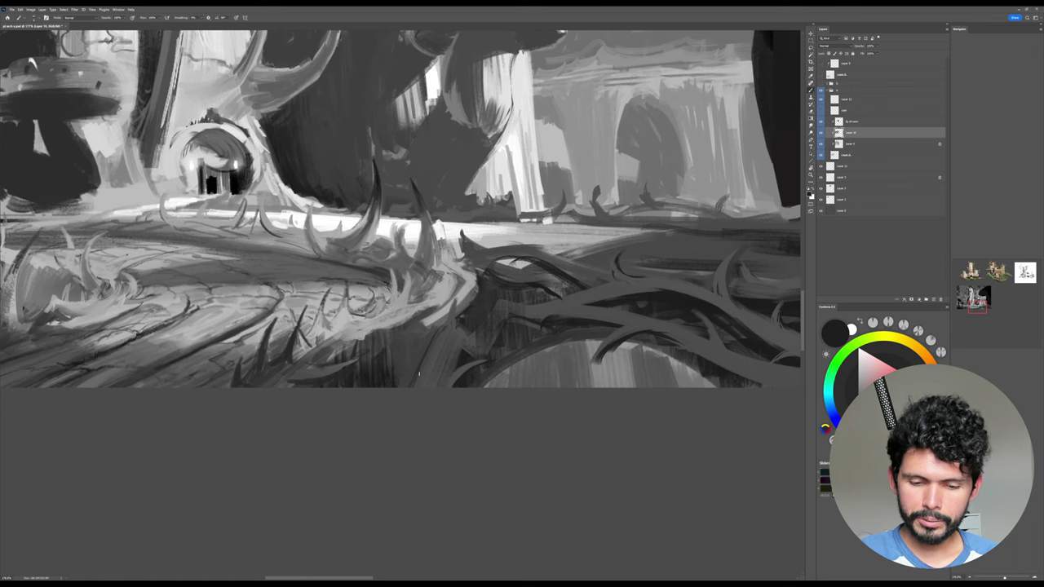
pyautogui.keyDown('alt'); pyautogui.click(420, 372); pyautogui.keyUp('alt')
pyautogui.moveTo(623, 274); pyautogui.dragTo(493, 311)
pyautogui.keyDown('alt'); pyautogui.click(519, 290); pyautogui.keyUp('alt')
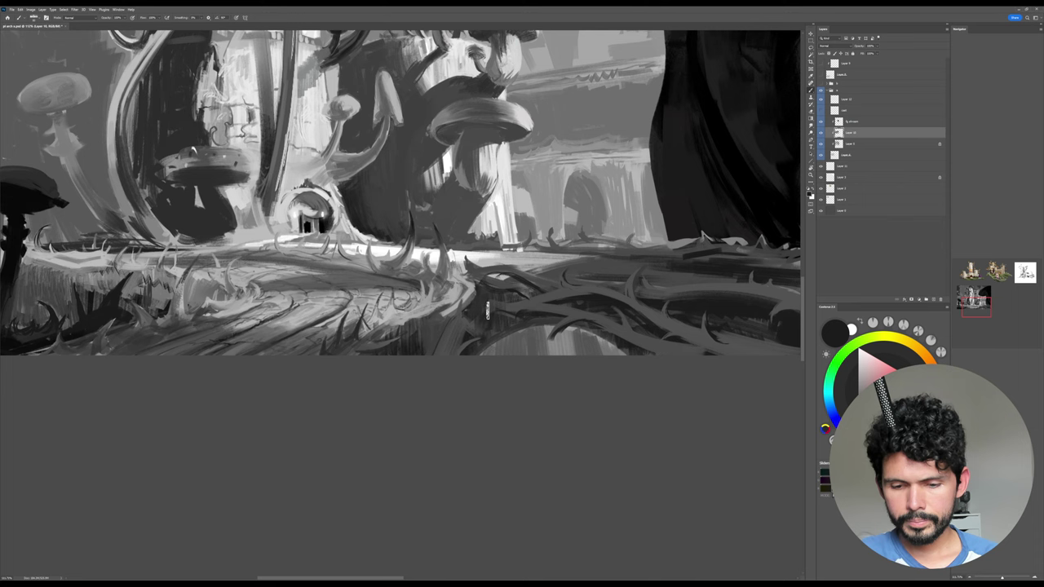
pyautogui.keyDown('alt'); pyautogui.click(465, 321); pyautogui.keyUp('alt')
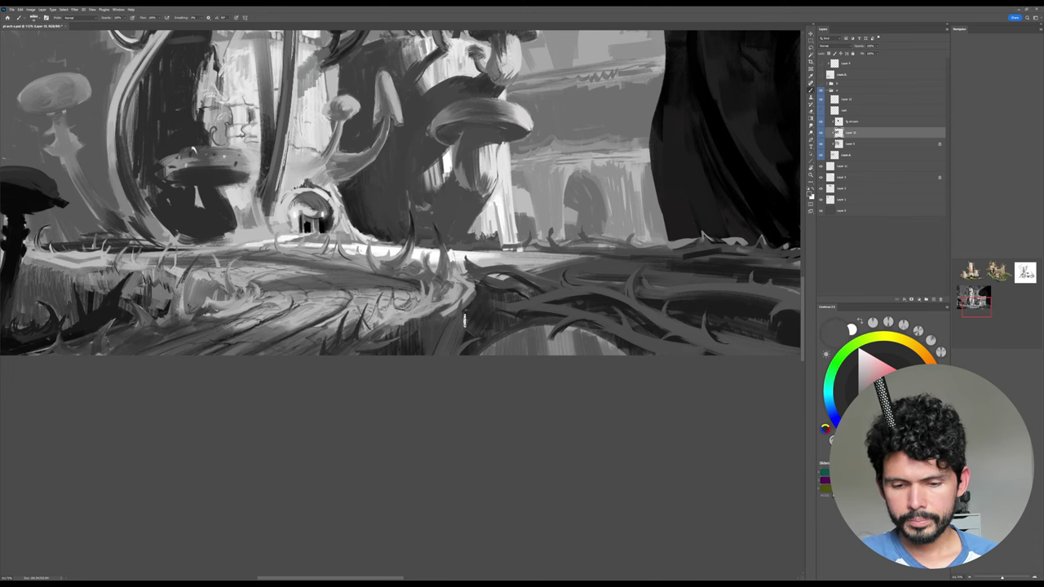
pyautogui.moveTo(465, 321); pyautogui.dragTo(483, 332)
# Darken the gaps between the vines right of the arch with sampled dark grey strokes running down to the canvas's lower edge.
pyautogui.moveTo(711, 349); pyautogui.dragTo(665, 362)
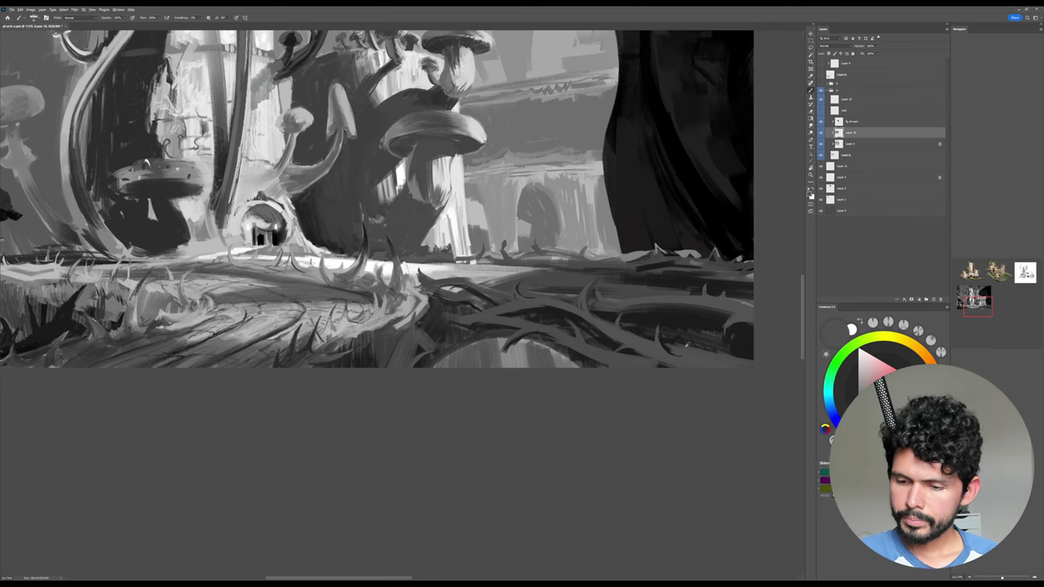
pyautogui.keyDown('alt'); pyautogui.click(687, 320); pyautogui.keyUp('alt')
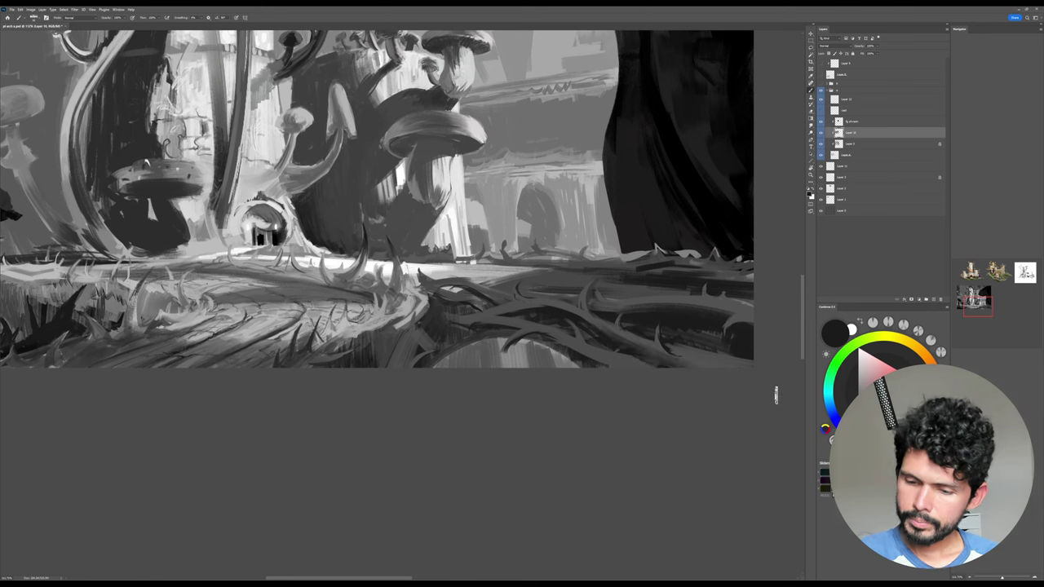
pyautogui.moveTo(560, 342); pyautogui.dragTo(641, 367)
pyautogui.moveTo(541, 335); pyautogui.dragTo(596, 357)
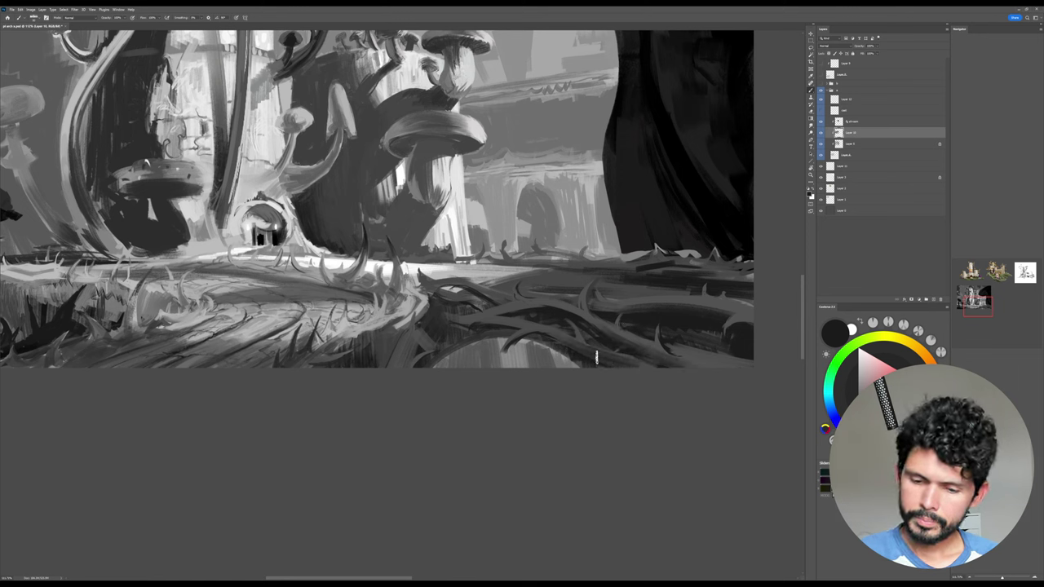
pyautogui.keyDown('alt'); pyautogui.click(597, 357); pyautogui.keyUp('alt')
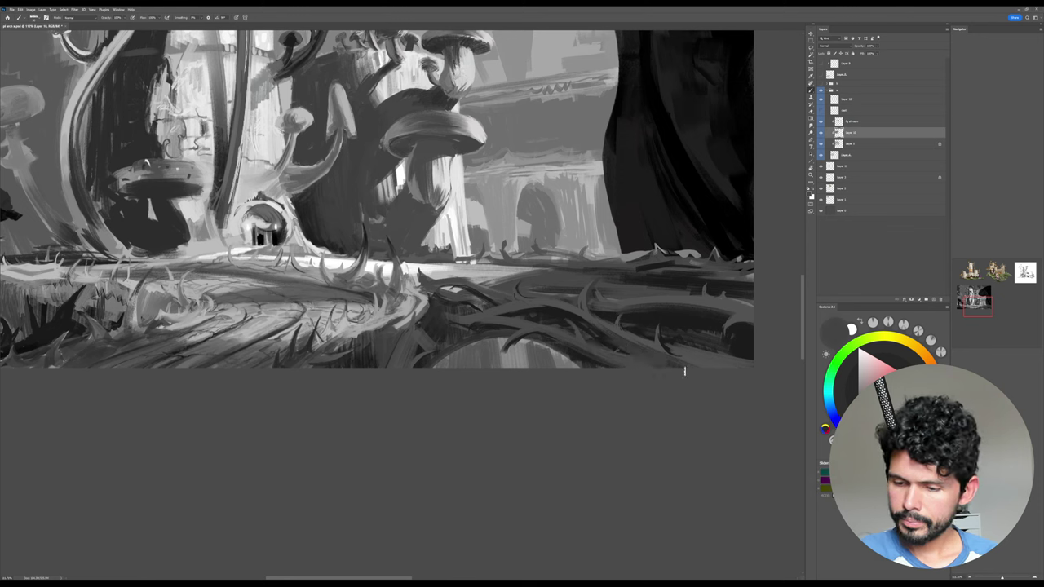
pyautogui.keyDown('alt'); pyautogui.click(675, 334); pyautogui.keyUp('alt')
pyautogui.moveTo(694, 347); pyautogui.dragTo(768, 367)
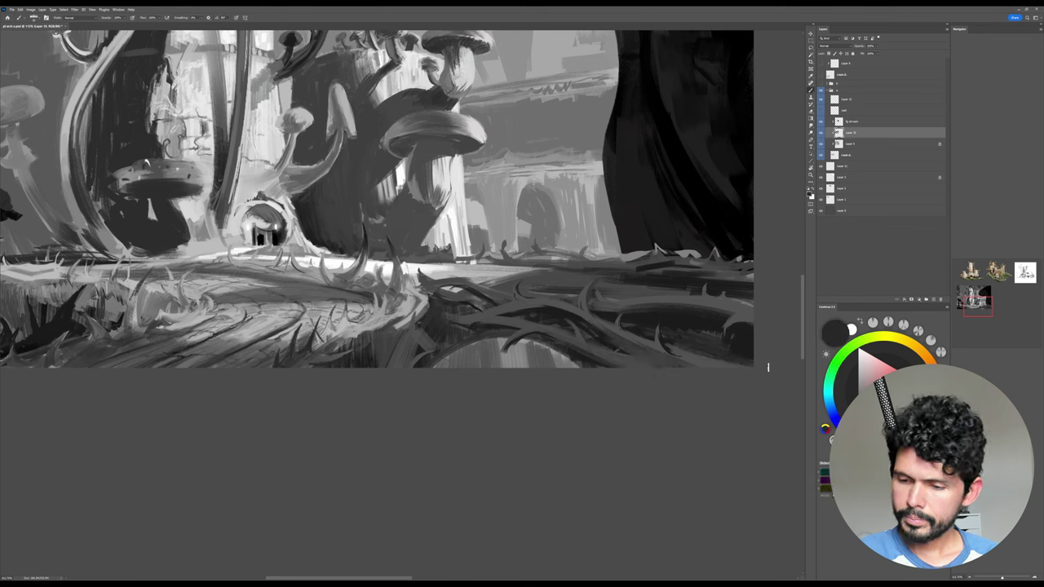
# Stroke sampled dark grey down the arch's left rim to define its edge against the vines.
pyautogui.press('r')
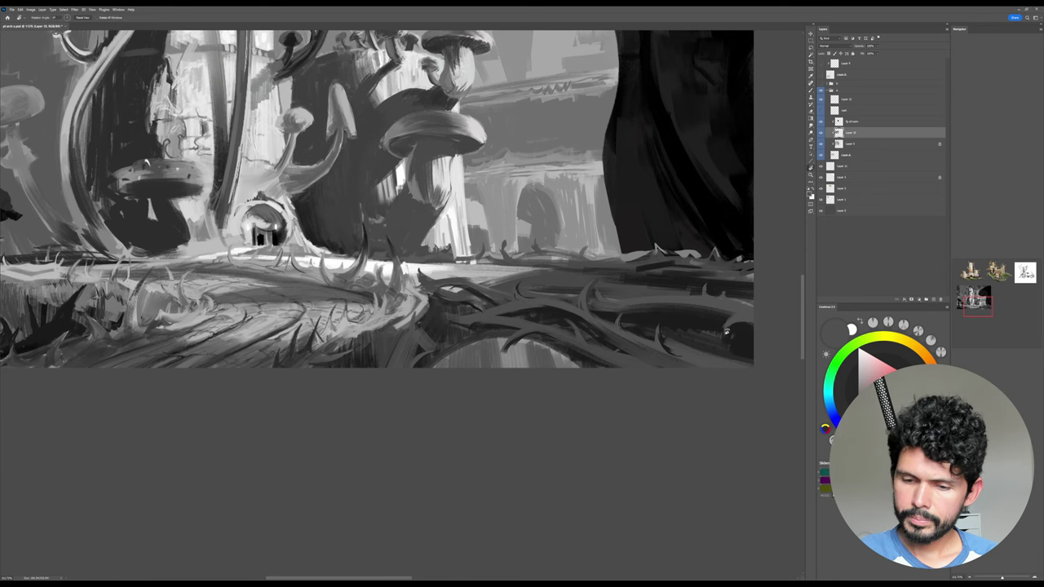
pyautogui.moveTo(737, 320)
pyautogui.mouseDown()
pyautogui.moveTo(618, 261)
pyautogui.moveTo(660, 279)
pyautogui.mouseUp()
pyautogui.press('b')
pyautogui.keyDown('alt'); pyautogui.click(530, 322); pyautogui.keyUp('alt')
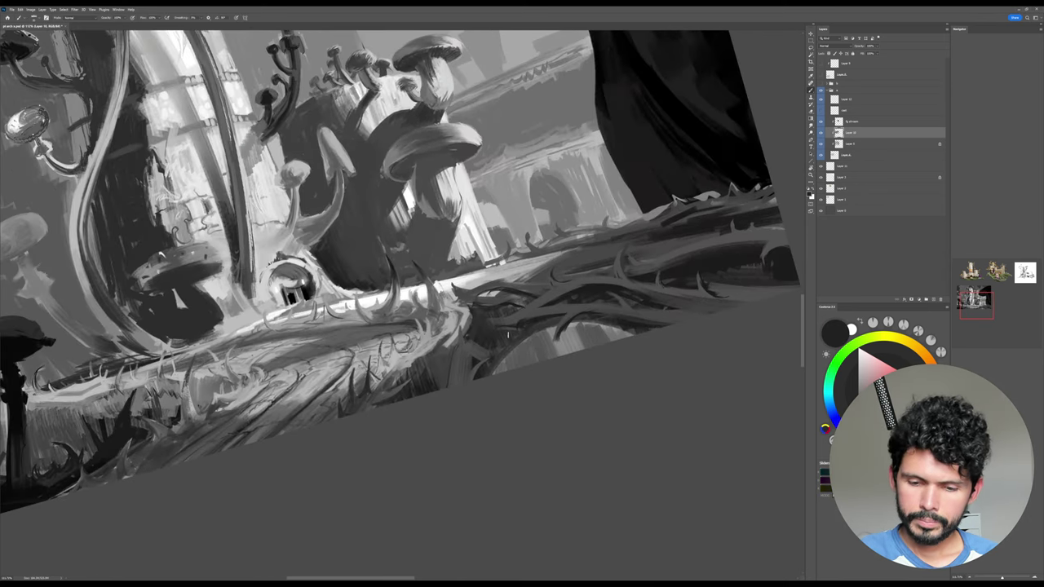
pyautogui.moveTo(519, 337); pyautogui.dragTo(501, 361)
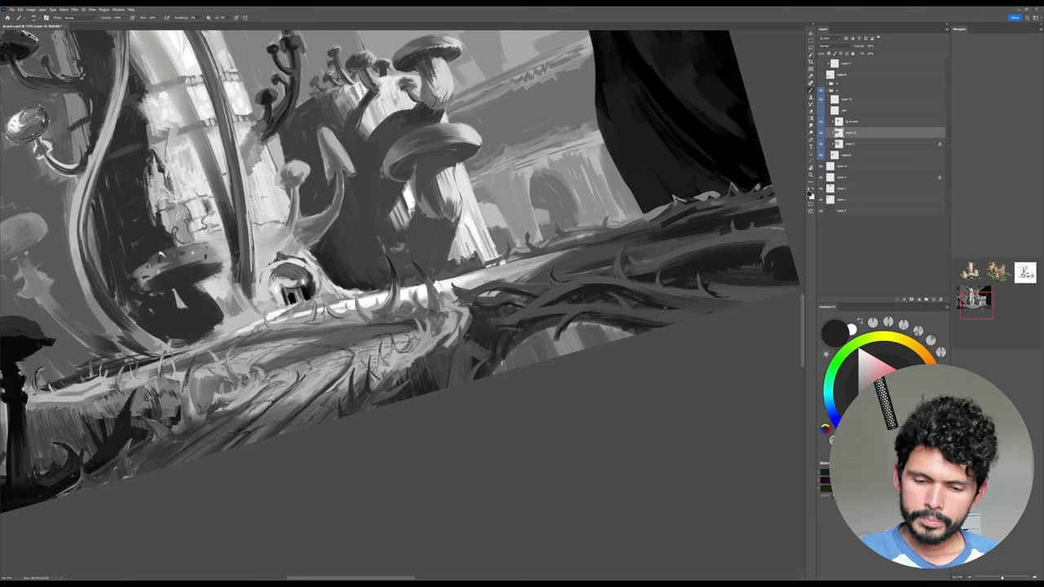
# Compare the painting with the active layer hidden and shown, review the whole composition, and save the document.
pyautogui.click(822, 133)
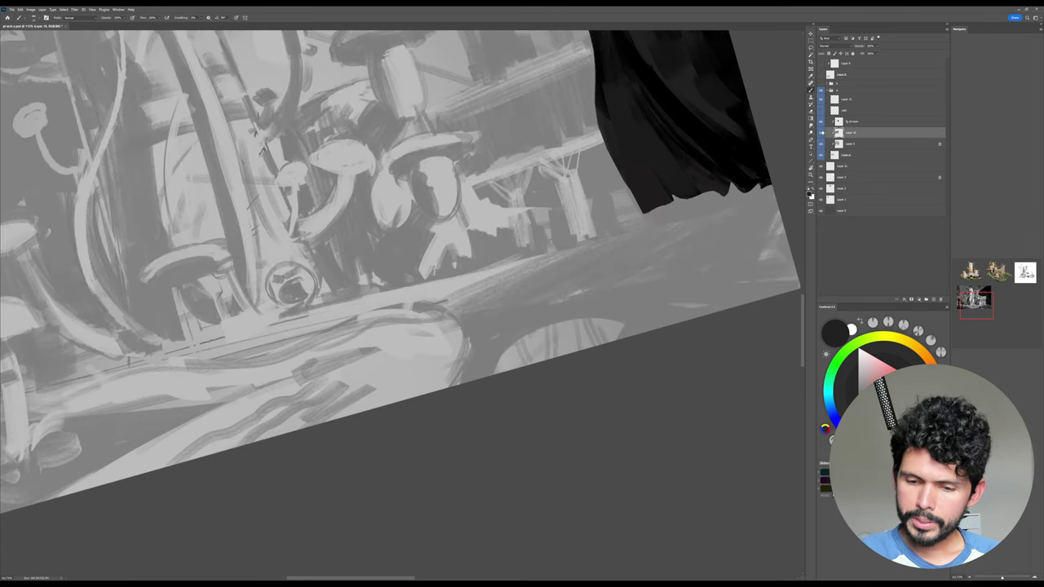
pyautogui.click(822, 133)
pyautogui.press('Escape')
pyautogui.press('z')
pyautogui.moveTo(735, 330); pyautogui.dragTo(709, 331)
pyautogui.moveTo(765, 322); pyautogui.dragTo(756, 362)
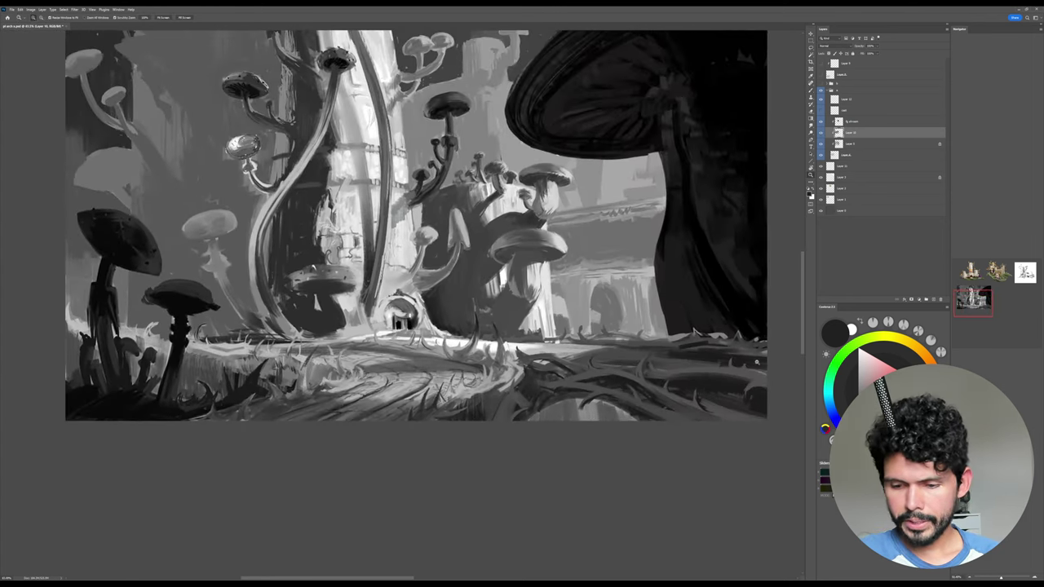
pyautogui.hotkey('ctrl', 's')
pyautogui.scroll(2, 723, 382)
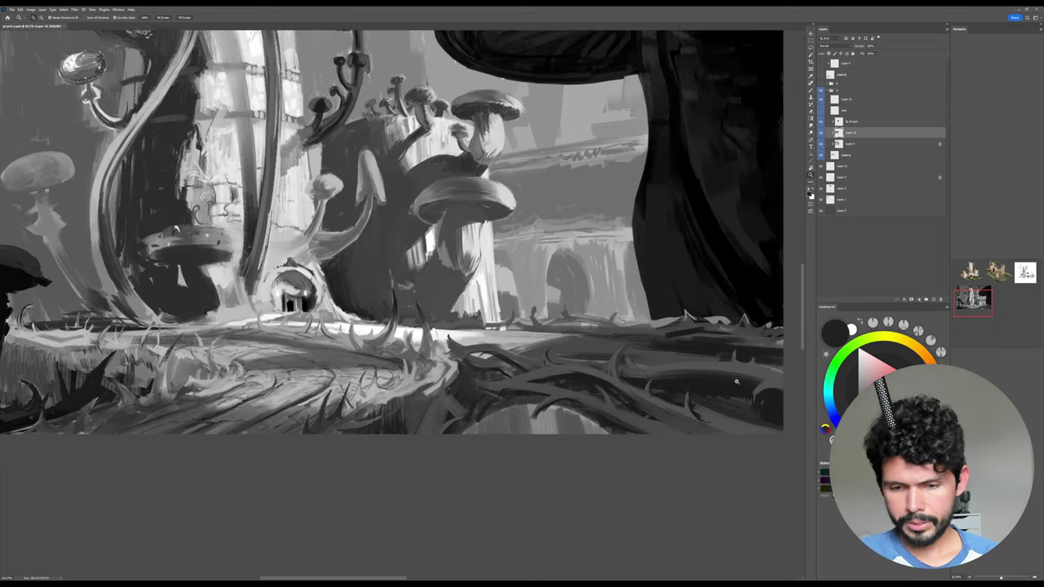
pyautogui.moveTo(737, 299)
pyautogui.mouseDown()
pyautogui.moveTo(742, 269)
pyautogui.moveTo(738, 299)
pyautogui.mouseUp()
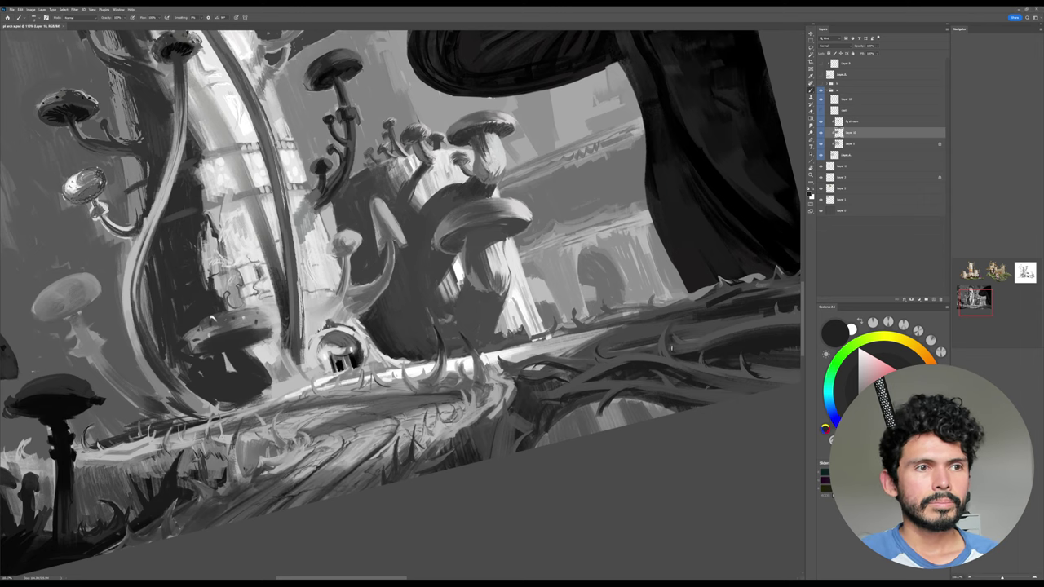
# Define the tangled vines above and left of the arch with thin strokes in dark and mid greys sampled nearby.
pyautogui.moveTo(672, 348); pyautogui.dragTo(674, 337)
pyautogui.keyDown('alt'); pyautogui.click(646, 352); pyautogui.keyUp('alt')
pyautogui.moveTo(590, 364)
pyautogui.mouseDown()
pyautogui.moveTo(620, 340)
pyautogui.moveTo(605, 348)
pyautogui.mouseUp()
pyautogui.keyDown('alt'); pyautogui.click(615, 342); pyautogui.keyUp('alt')
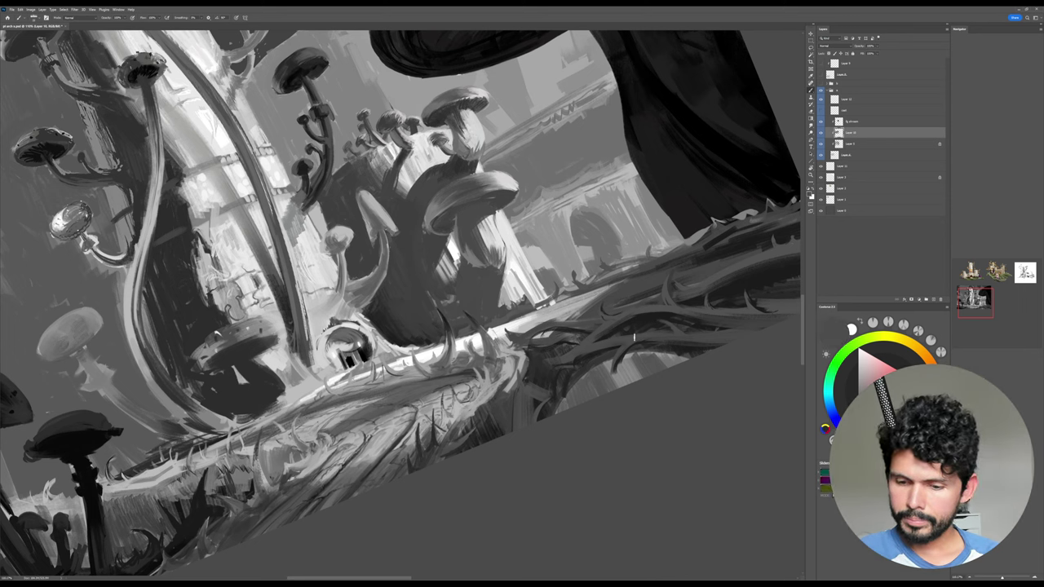
pyautogui.keyDown('alt'); pyautogui.click(620, 328); pyautogui.keyUp('alt')
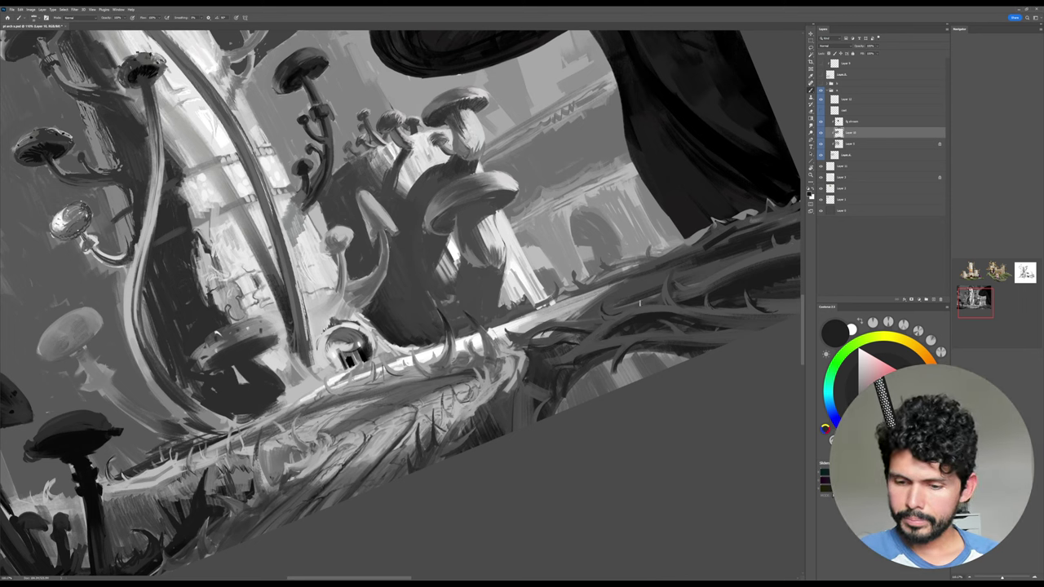
pyautogui.keyDown('alt'); pyautogui.click(584, 343); pyautogui.keyUp('alt')
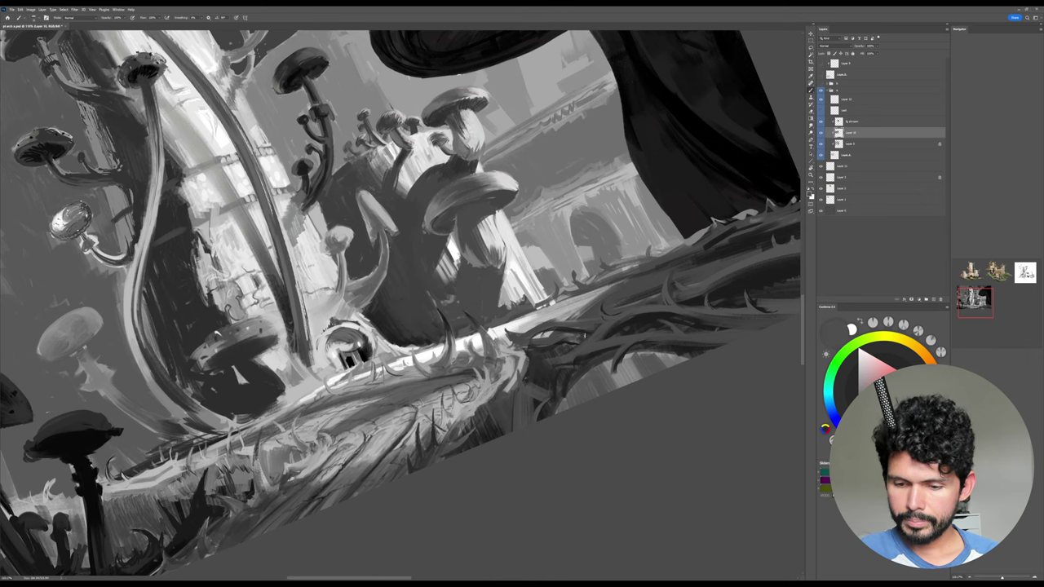
pyautogui.press('Escape')
# Reshape the thick vine at the foreground's far right end with sampled greys, adding small thorns along its underside.
pyautogui.moveTo(717, 347); pyautogui.dragTo(665, 274)
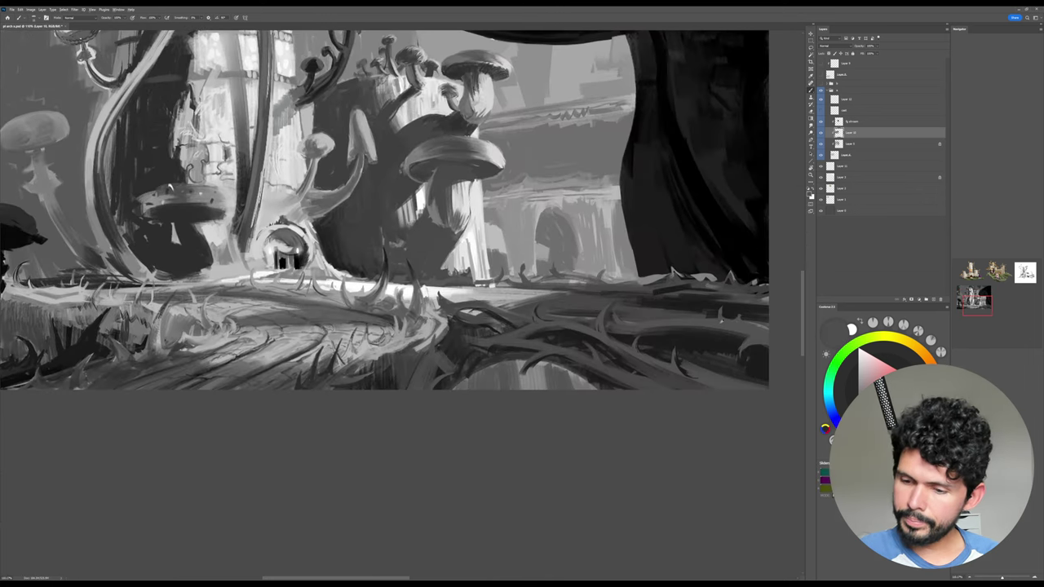
pyautogui.keyDown('alt'); pyautogui.click(719, 323); pyautogui.keyUp('alt')
pyautogui.moveTo(667, 342); pyautogui.dragTo(741, 328)
pyautogui.hotkey('ctrl', 'z')
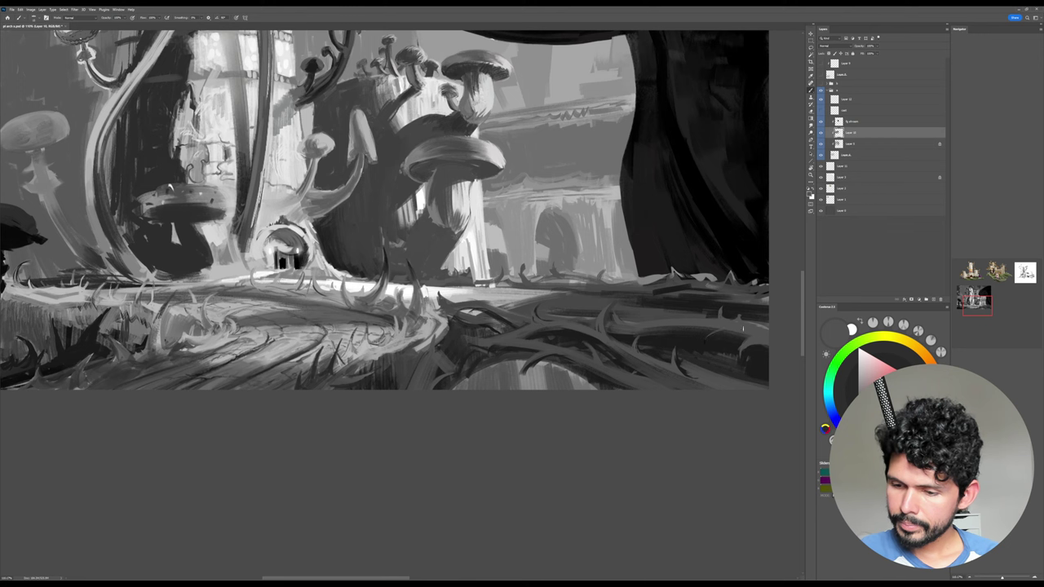
pyautogui.keyDown('alt'); pyautogui.click(724, 323); pyautogui.keyUp('alt')
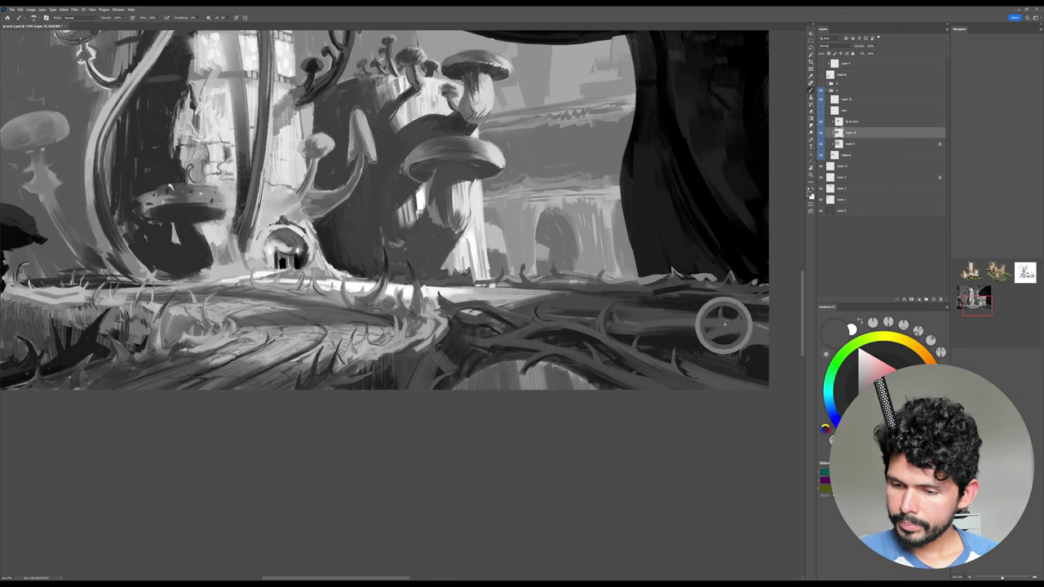
pyautogui.moveTo(639, 336); pyautogui.dragTo(746, 335)
pyautogui.keyDown('alt'); pyautogui.click(721, 343); pyautogui.keyUp('alt')
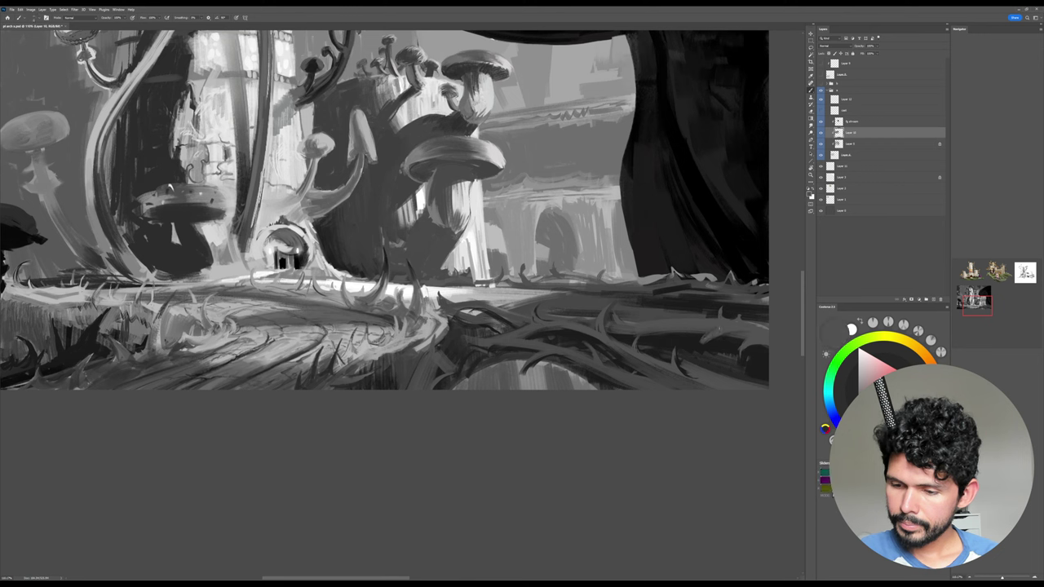
pyautogui.keyDown('alt'); pyautogui.click(696, 341); pyautogui.keyUp('alt')
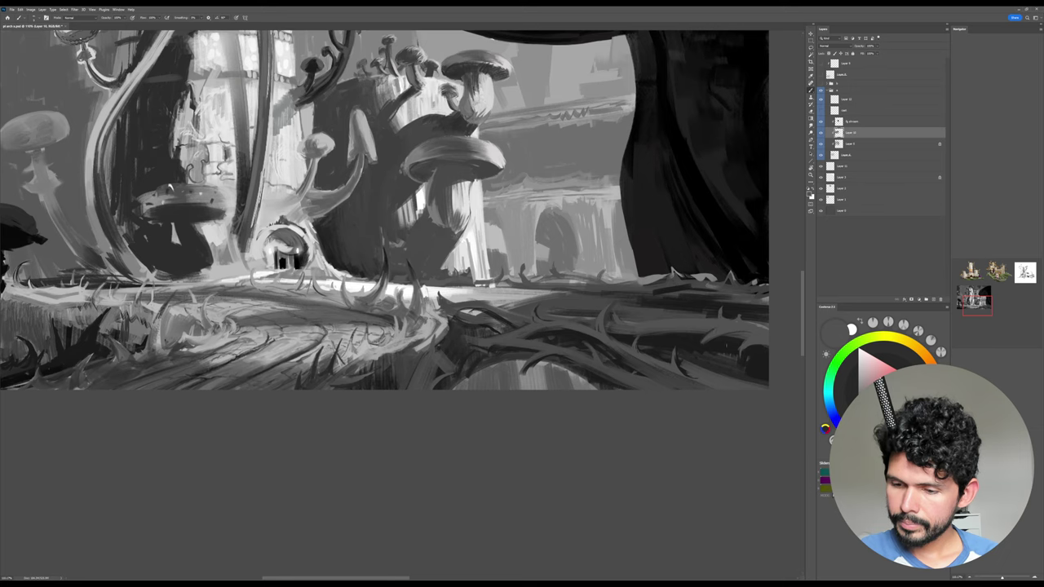
# Deepen the shadow gaps between the vines directly over the arch with sampled dark grey strokes.
pyautogui.press('r')
pyautogui.moveTo(718, 341); pyautogui.dragTo(750, 308)
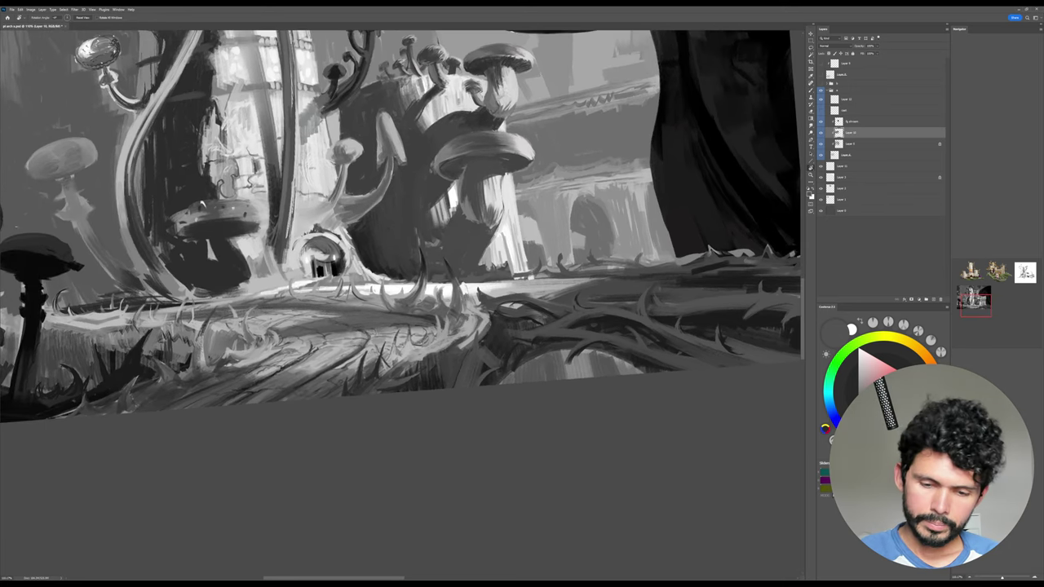
pyautogui.press('b')
pyautogui.press('Escape')
pyautogui.moveTo(555, 351); pyautogui.dragTo(699, 340)
pyautogui.keyDown('alt'); pyautogui.click(694, 336); pyautogui.keyUp('alt')
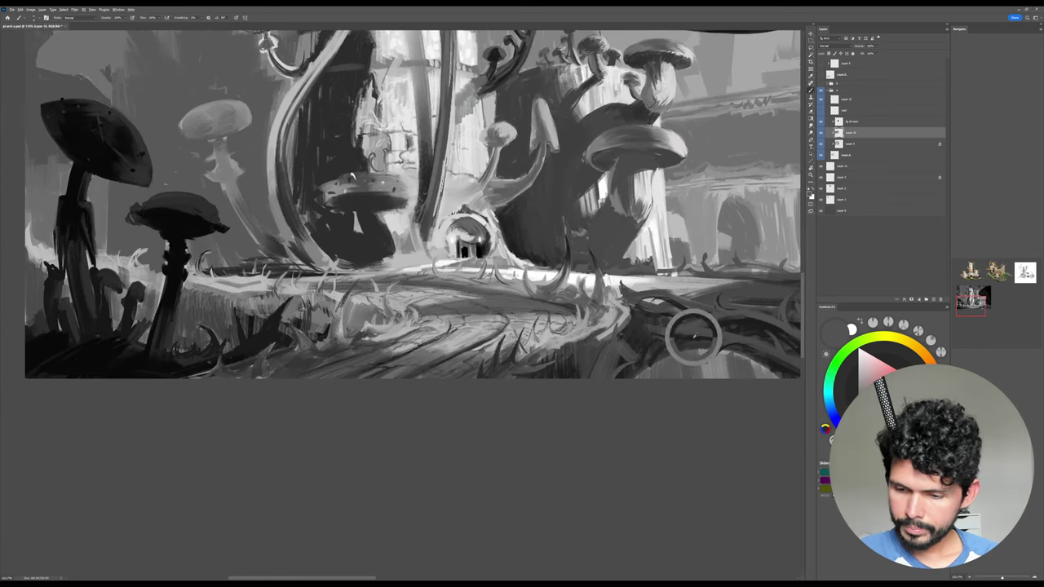
pyautogui.keyDown('alt'); pyautogui.click(693, 335); pyautogui.keyUp('alt')
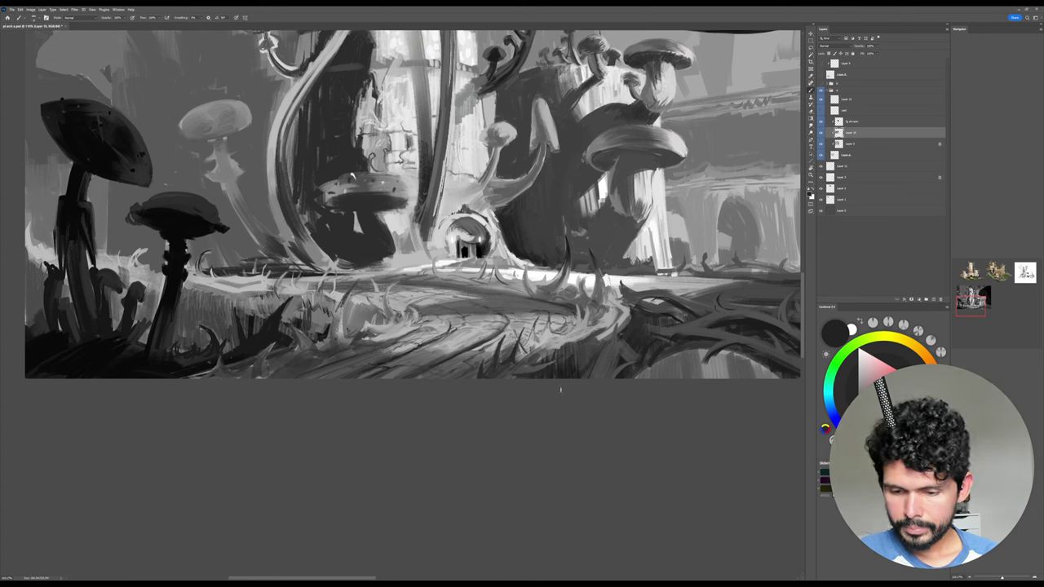
# Refine the grass tufts where the path meets the vine roots with sampled light and dark greys, and save the document.
pyautogui.keyDown('alt'); pyautogui.click(585, 353); pyautogui.keyUp('alt')
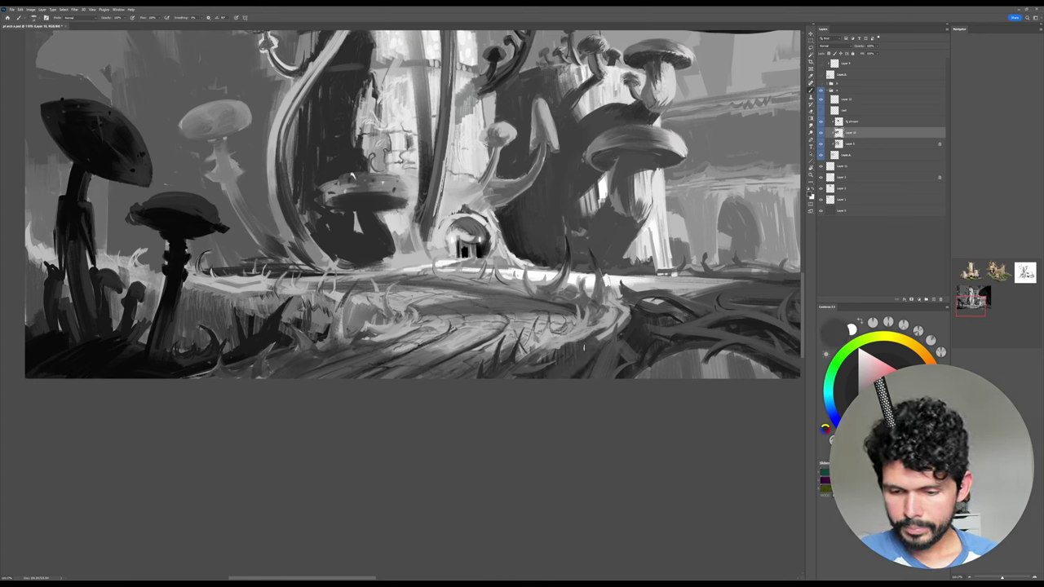
pyautogui.keyDown('alt'); pyautogui.click(601, 328); pyautogui.keyUp('alt')
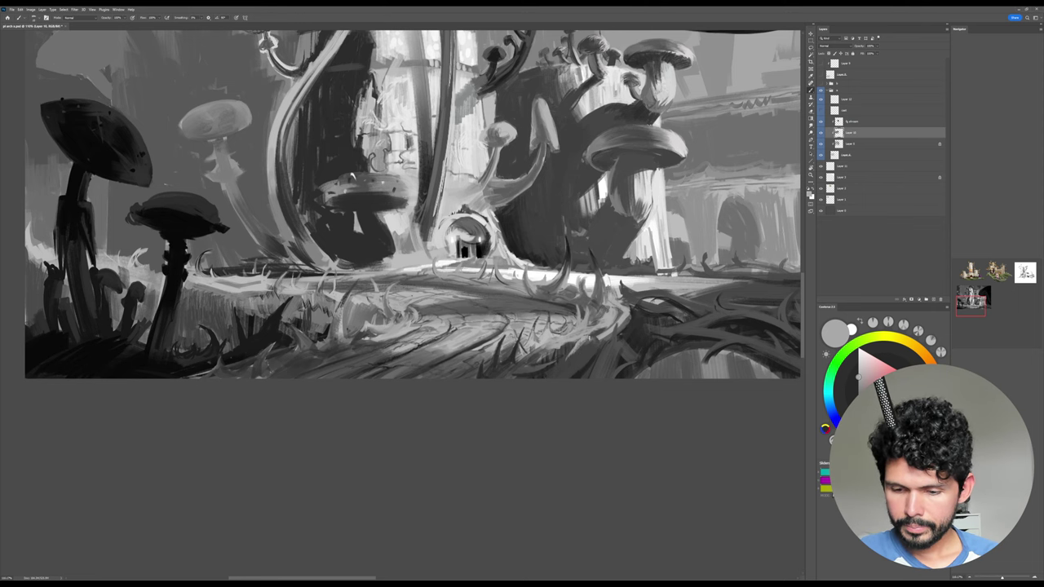
pyautogui.keyDown('alt'); pyautogui.click(592, 338); pyautogui.keyUp('alt')
pyautogui.moveTo(573, 354); pyautogui.dragTo(585, 341)
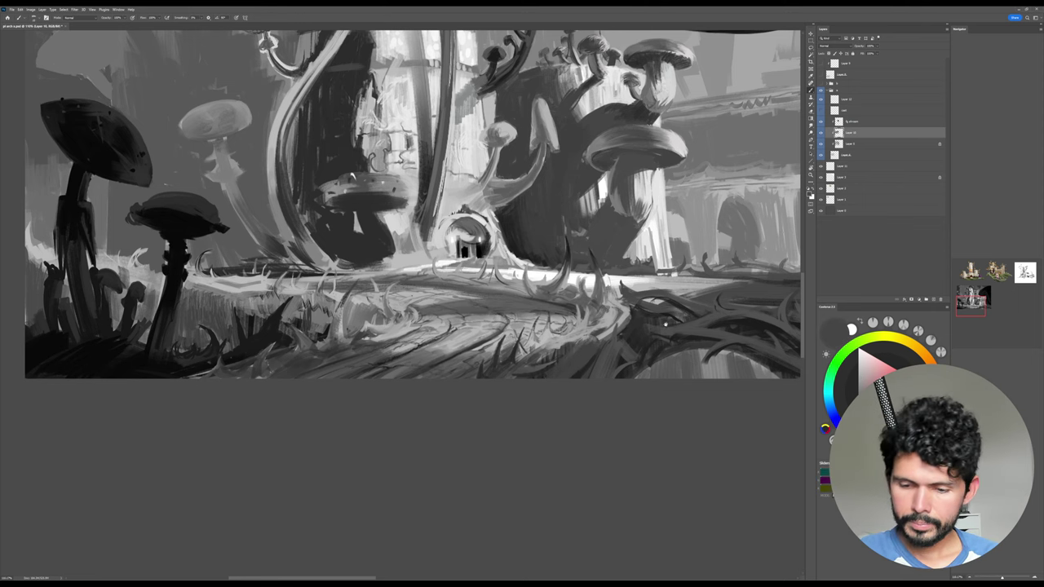
pyautogui.moveTo(653, 335); pyautogui.dragTo(626, 331)
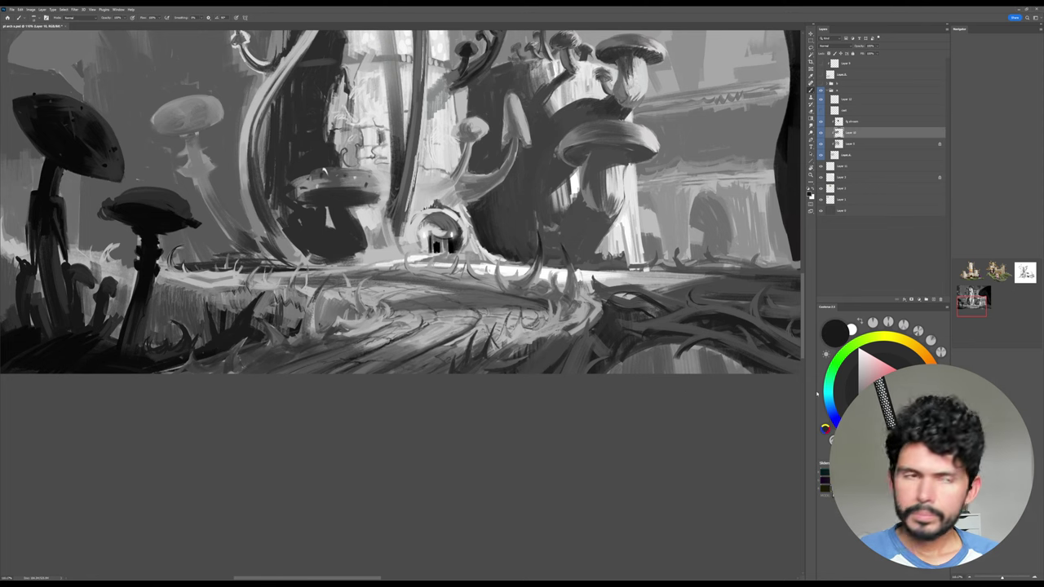
pyautogui.hotkey('ctrl', 's')
# Paint thin grass blades and shadow strokes along the path's lower edge left of the arch, alternating sampled light and dark greys.
pyautogui.moveTo(623, 331); pyautogui.dragTo(617, 316)
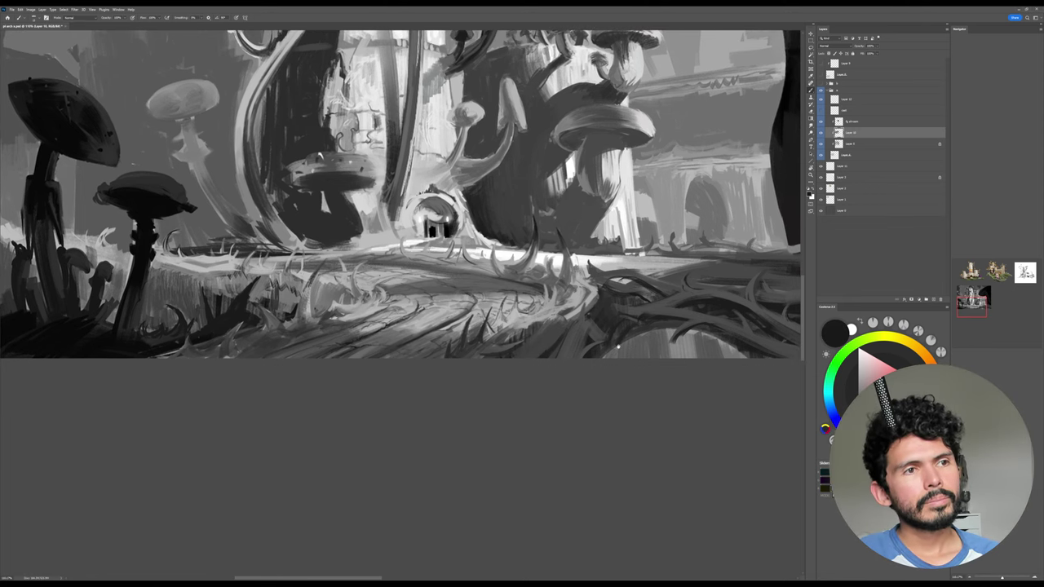
pyautogui.scroll(2, 629, 324)
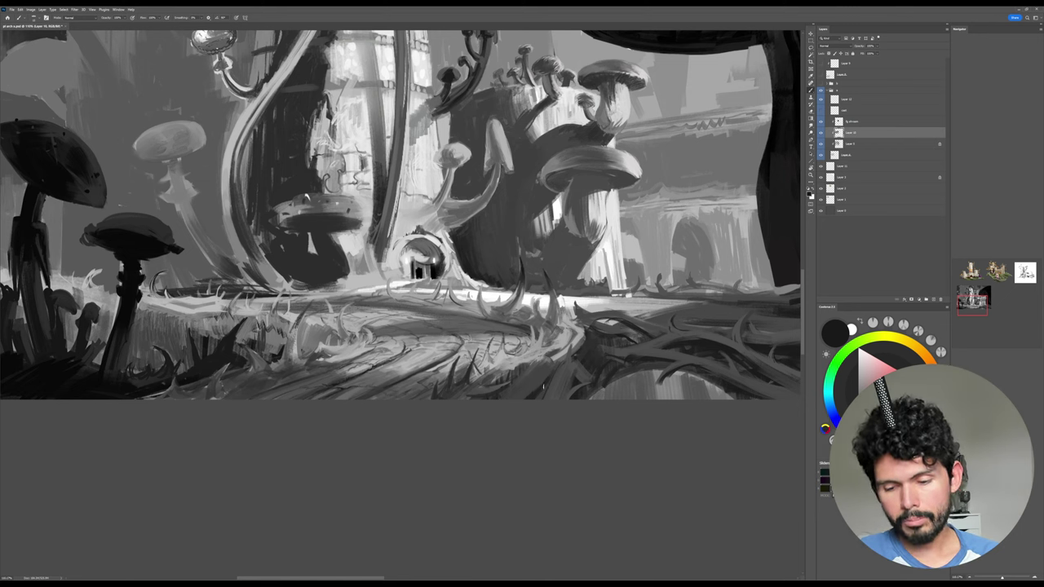
pyautogui.moveTo(529, 368); pyautogui.dragTo(547, 356)
pyautogui.keyDown('alt'); pyautogui.click(539, 358); pyautogui.keyUp('alt')
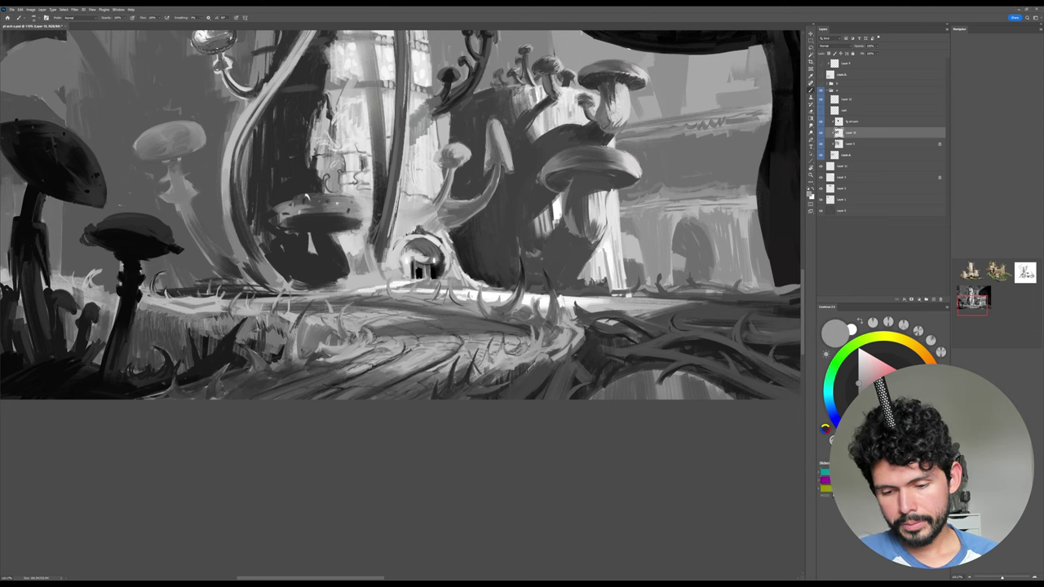
pyautogui.keyDown('alt'); pyautogui.click(522, 377); pyautogui.keyUp('alt')
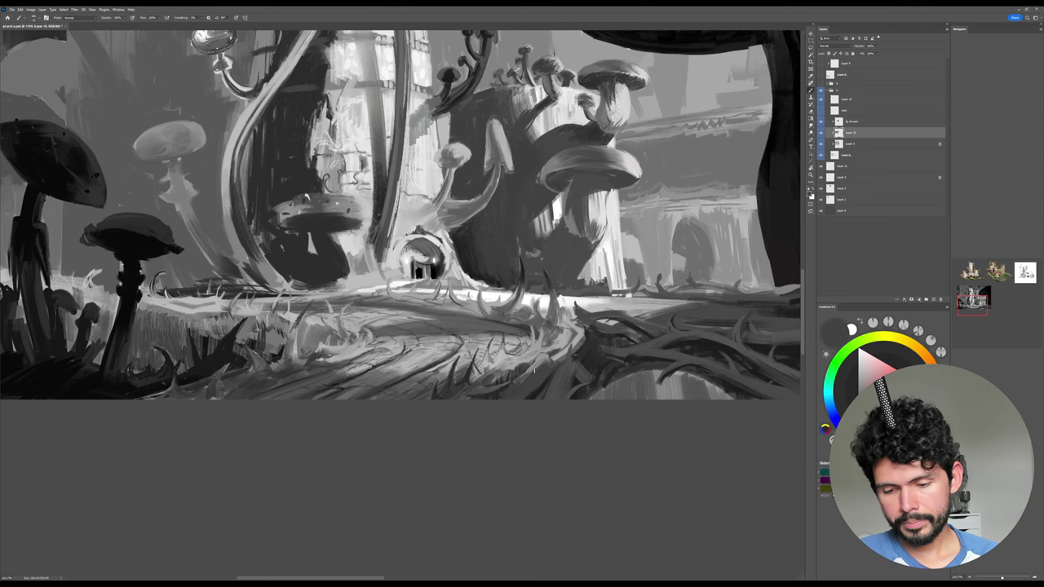
pyautogui.moveTo(534, 370); pyautogui.dragTo(522, 380)
pyautogui.moveTo(695, 297); pyautogui.dragTo(643, 296)
pyautogui.keyDown('alt'); pyautogui.click(522, 364); pyautogui.keyUp('alt')
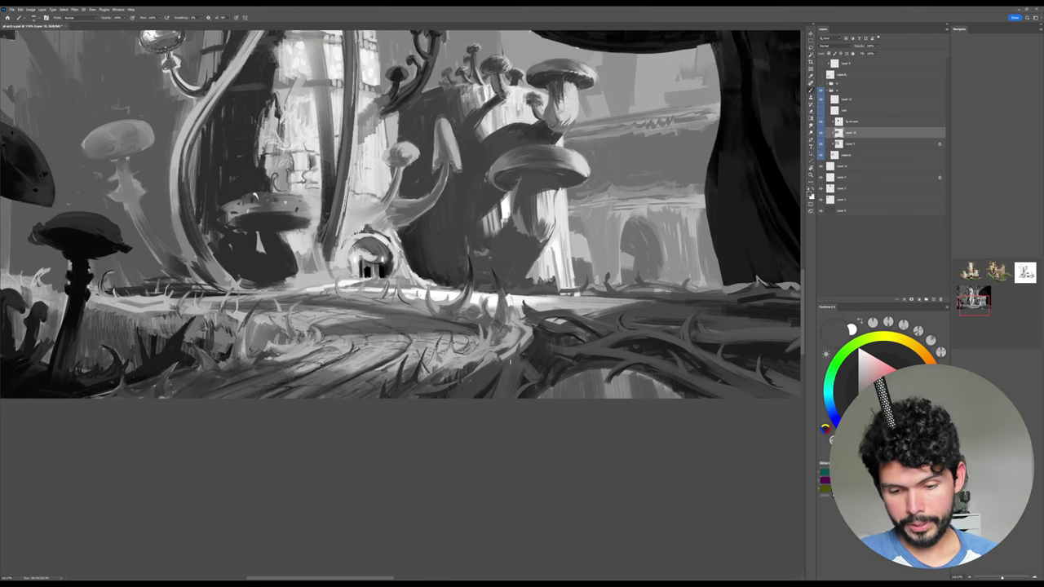
# Darken the recess beneath the vines at the arch's upper left with sampled dark grey, and save the document.
pyautogui.scroll(4, 570, 344)
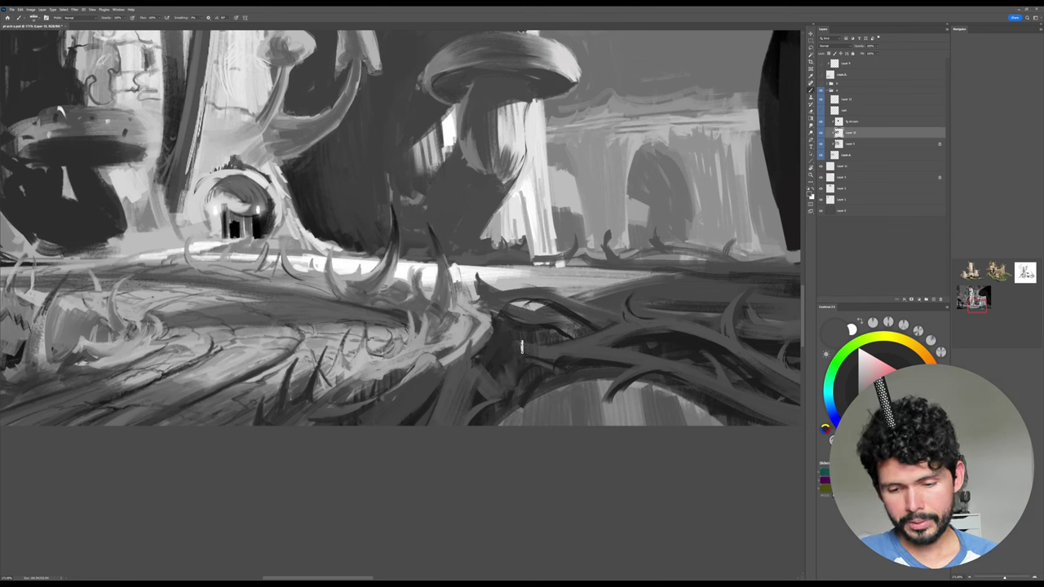
pyautogui.keyDown('alt'); pyautogui.click(506, 363); pyautogui.keyUp('alt')
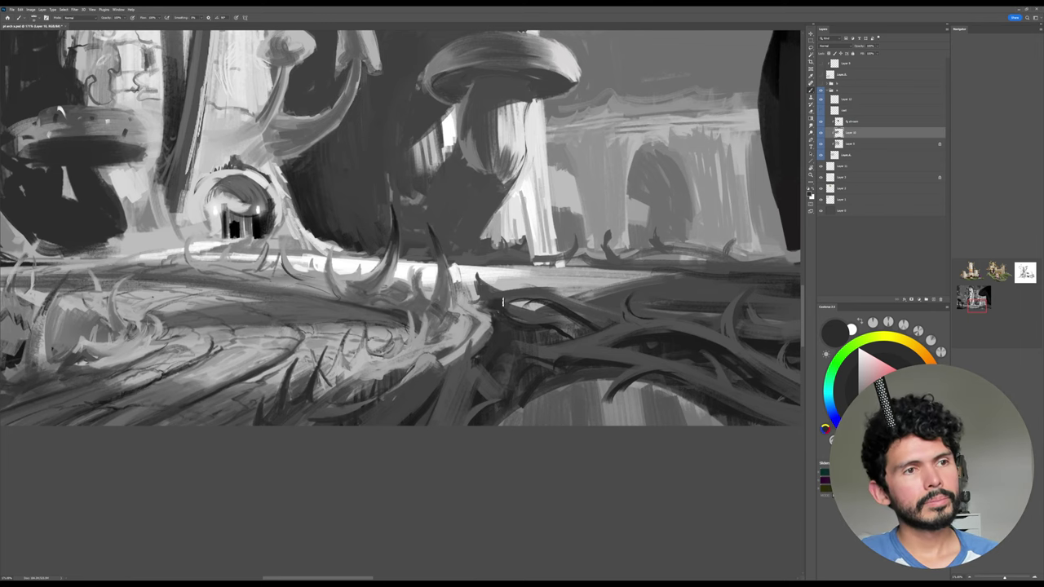
pyautogui.hotkey('ctrl', 's')
# Reshape the vine around the small light opening above the arch's left end with sampled greys, adding a pointed thorn on top.
pyautogui.hotkey('ctrl', 'space')
pyautogui.moveTo(685, 288); pyautogui.dragTo(632, 194)
pyautogui.press('r')
pyautogui.press('space')
pyautogui.hotkey('ctrl', 'space')
pyautogui.moveTo(694, 256)
pyautogui.mouseDown()
pyautogui.moveTo(703, 288)
pyautogui.moveTo(695, 273)
pyautogui.mouseUp()
pyautogui.press('b')
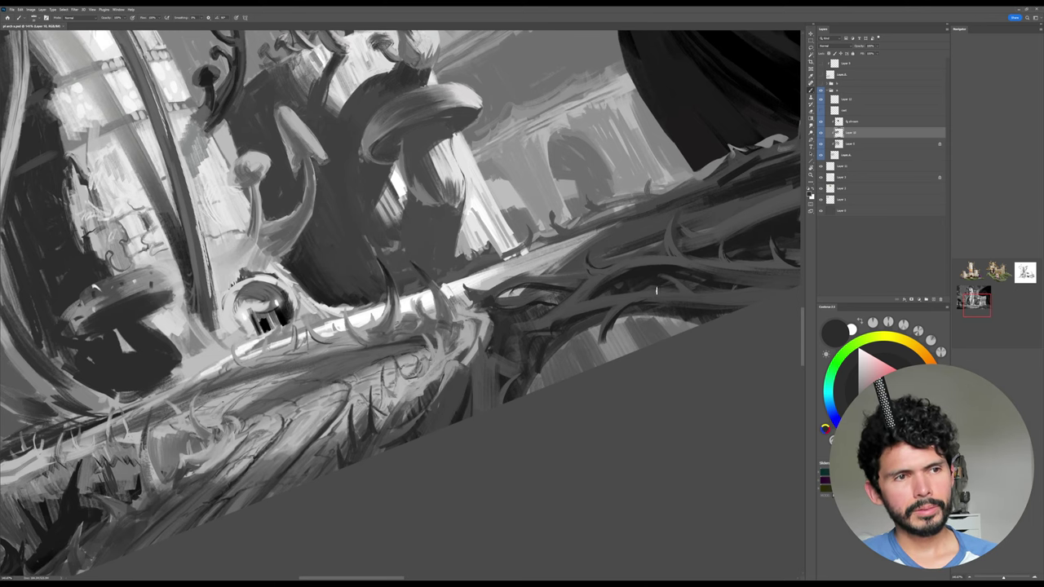
pyautogui.moveTo(728, 263)
pyautogui.mouseDown()
pyautogui.moveTo(688, 195)
pyautogui.moveTo(678, 238)
pyautogui.mouseUp()
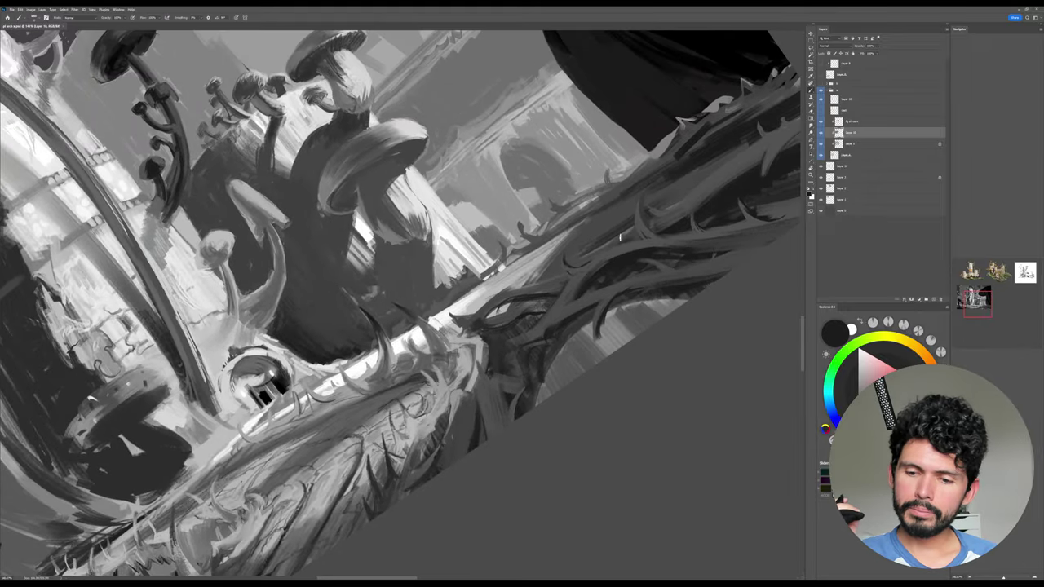
pyautogui.keyDown('alt'); pyautogui.click(509, 315); pyautogui.keyUp('alt')
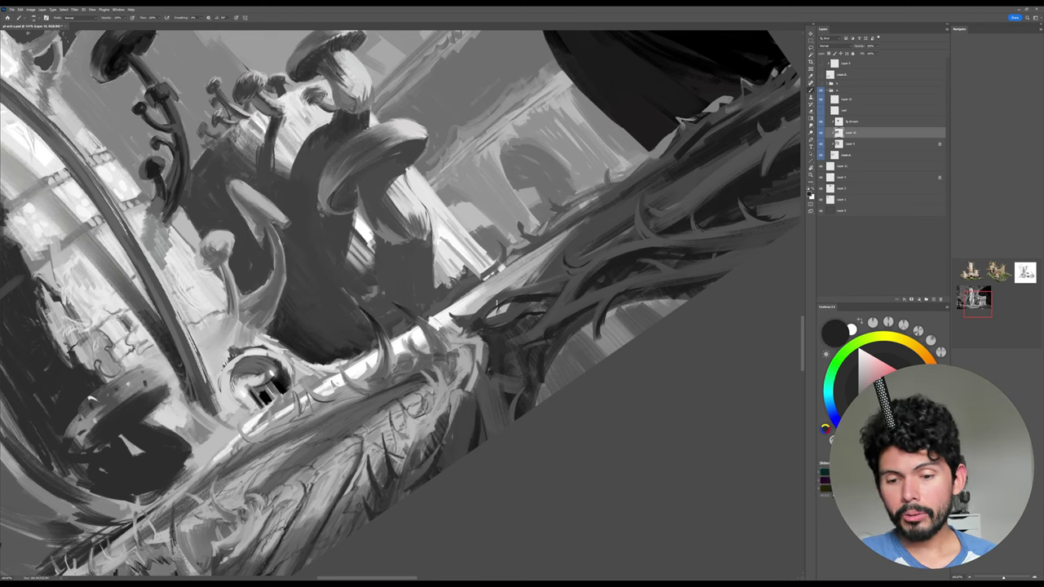
pyautogui.keyDown('alt'); pyautogui.click(527, 291); pyautogui.keyUp('alt')
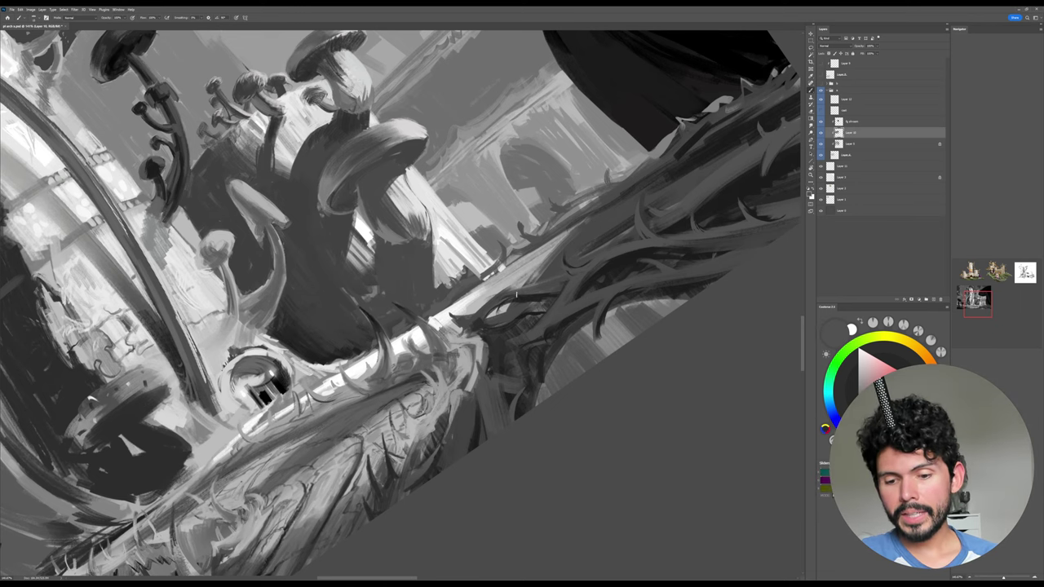
pyautogui.keyDown('alt'); pyautogui.click(530, 297); pyautogui.keyUp('alt')
pyautogui.press('Escape')
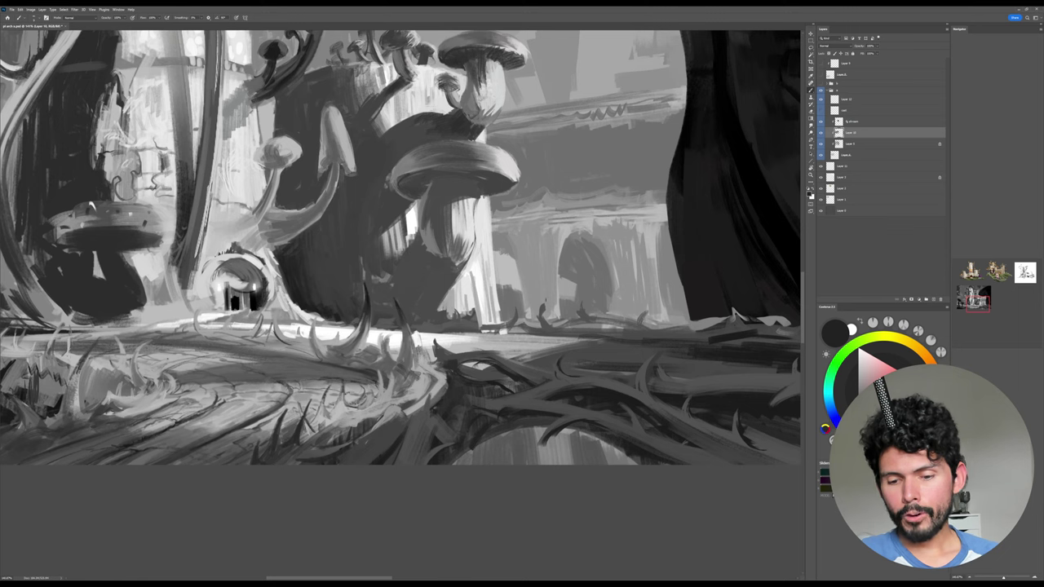
pyautogui.keyDown('alt'); pyautogui.click(487, 349); pyautogui.keyUp('alt')
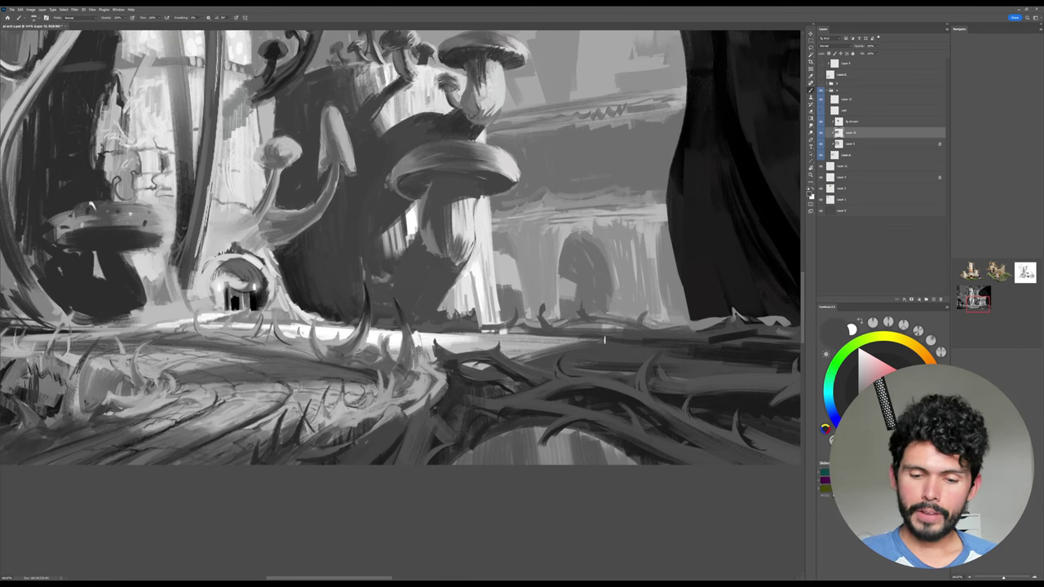
# Clean up the bright path strip around the curved thorns left of the vines with sampled light grey, mid grey and white.
pyautogui.moveTo(707, 340); pyautogui.dragTo(642, 330)
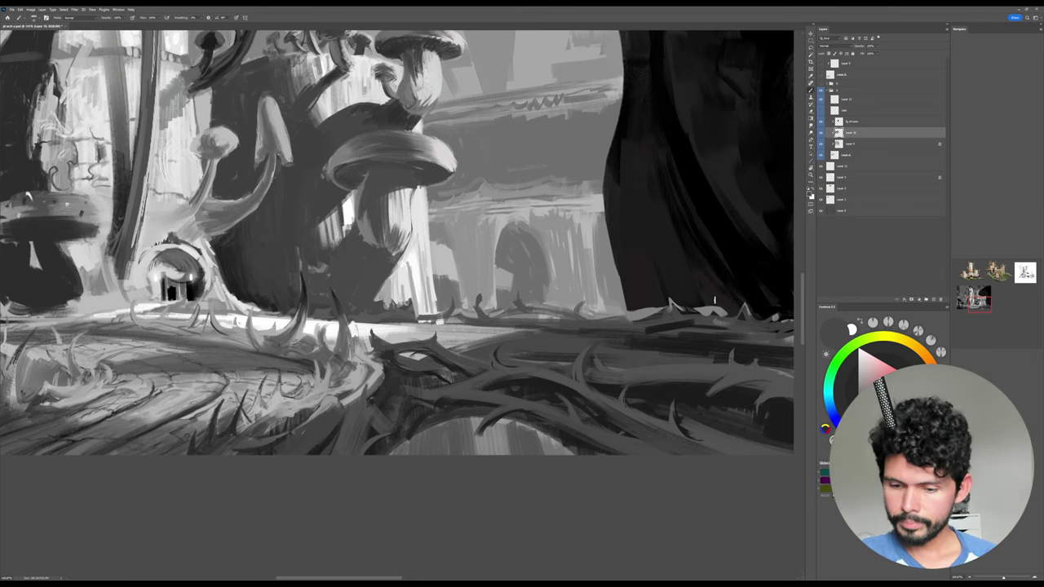
pyautogui.press('r')
pyautogui.moveTo(676, 367); pyautogui.dragTo(650, 287)
pyautogui.hotkey('ctrl', 'space')
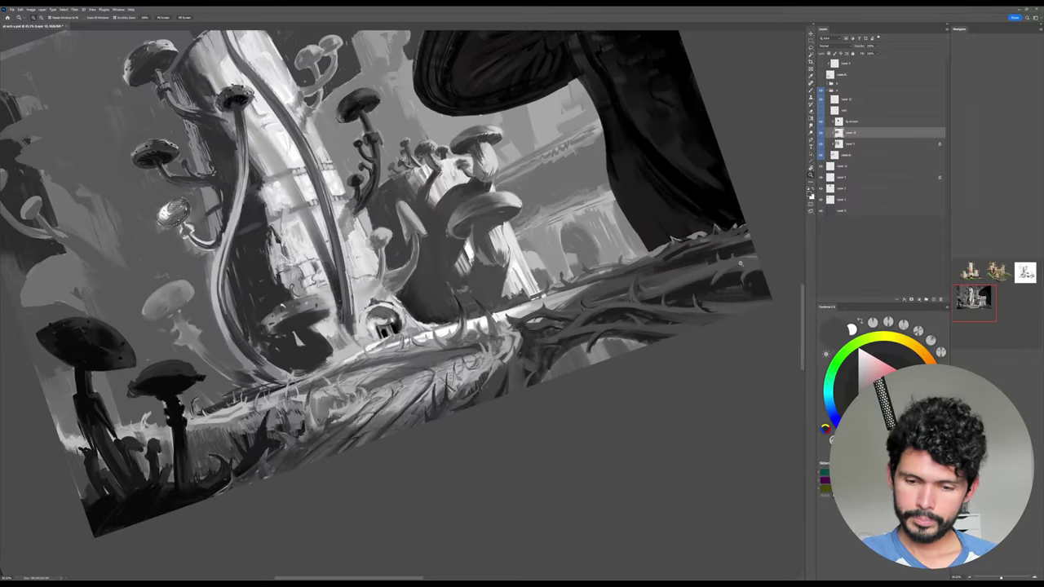
pyautogui.scroll(3, 527, 332)
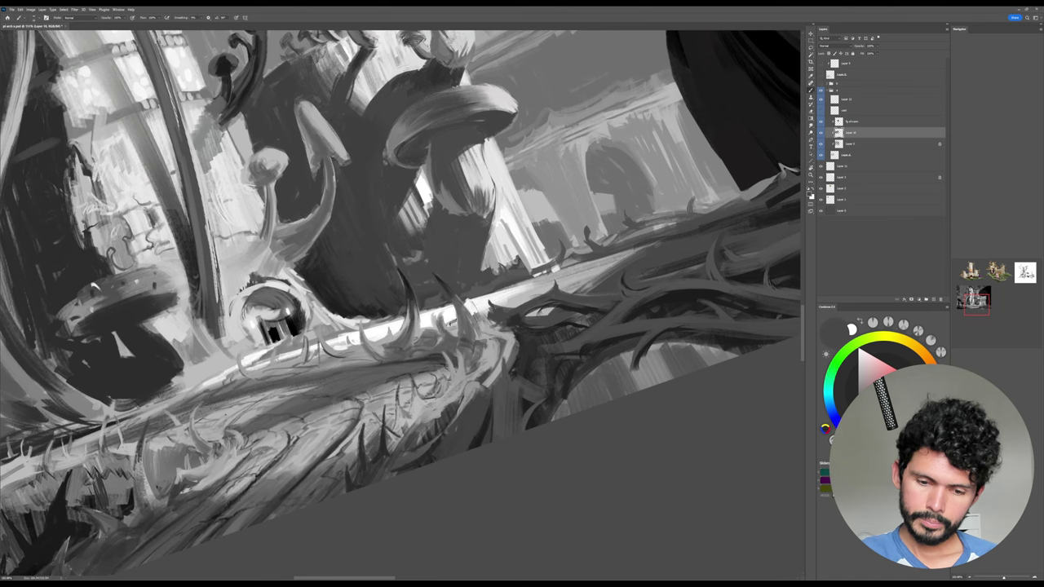
pyautogui.press('r')
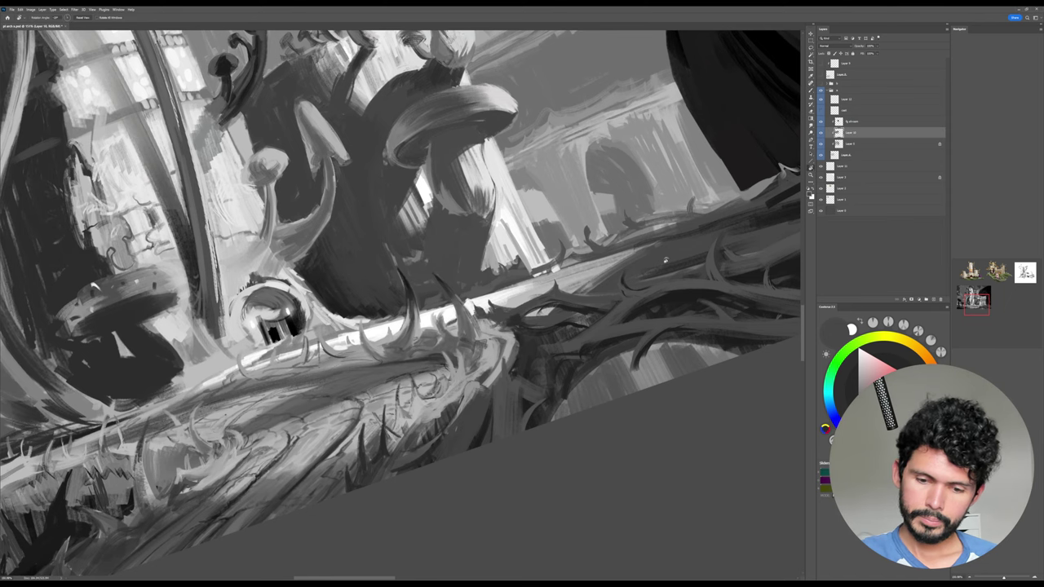
pyautogui.moveTo(482, 316); pyautogui.dragTo(487, 296)
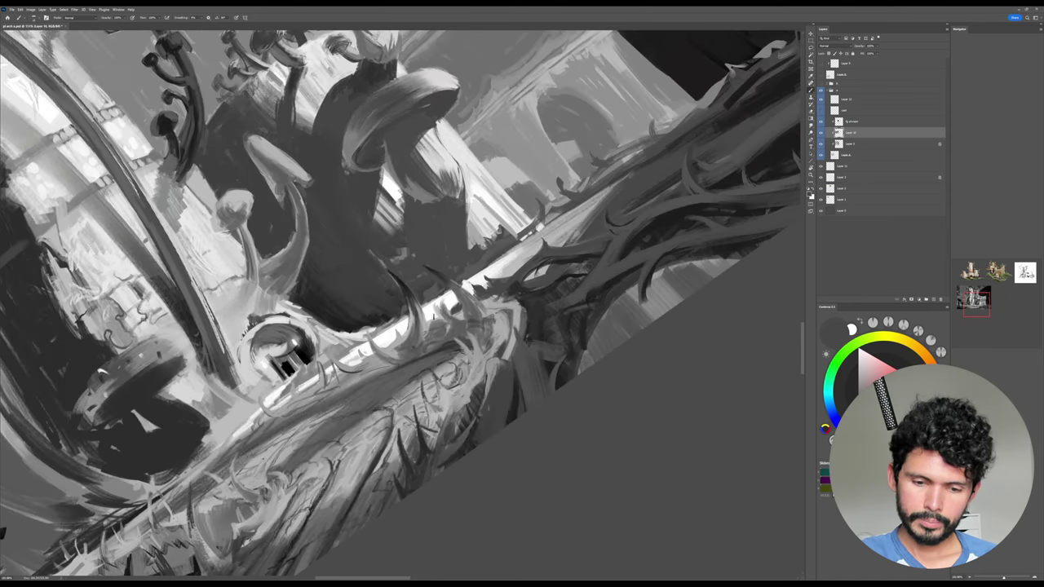
pyautogui.keyDown('alt'); pyautogui.click(445, 314); pyautogui.keyUp('alt')
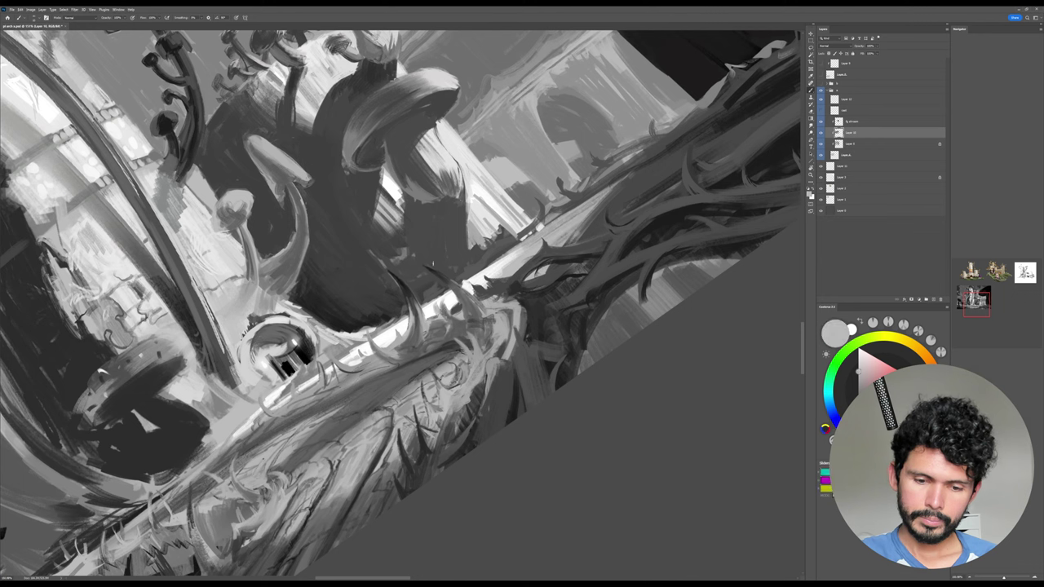
pyautogui.keyDown('alt'); pyautogui.click(448, 316); pyautogui.keyUp('alt')
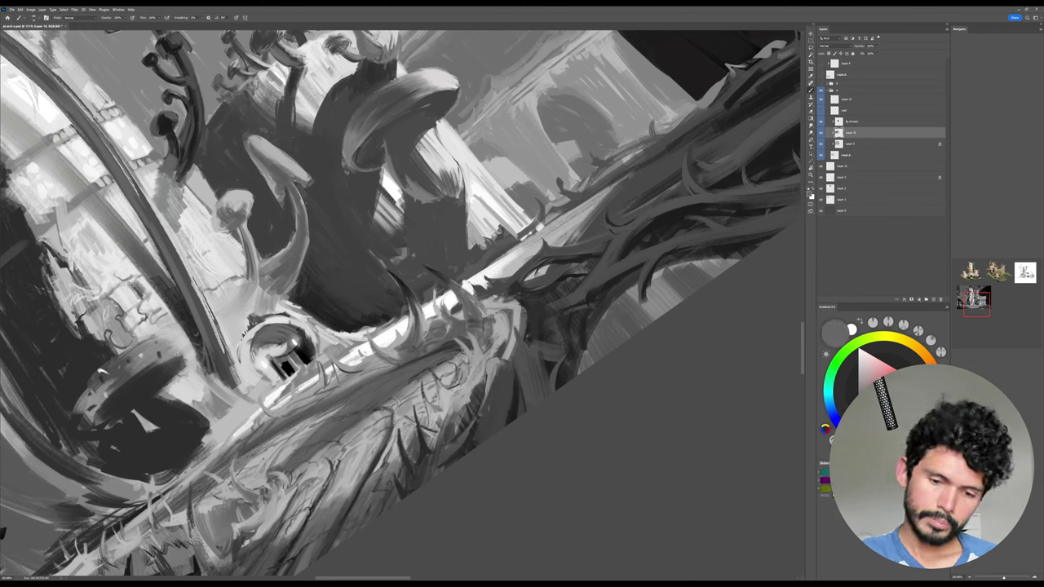
pyautogui.keyDown('alt'); pyautogui.click(446, 299); pyautogui.keyUp('alt')
pyautogui.moveTo(452, 317); pyautogui.dragTo(442, 297)
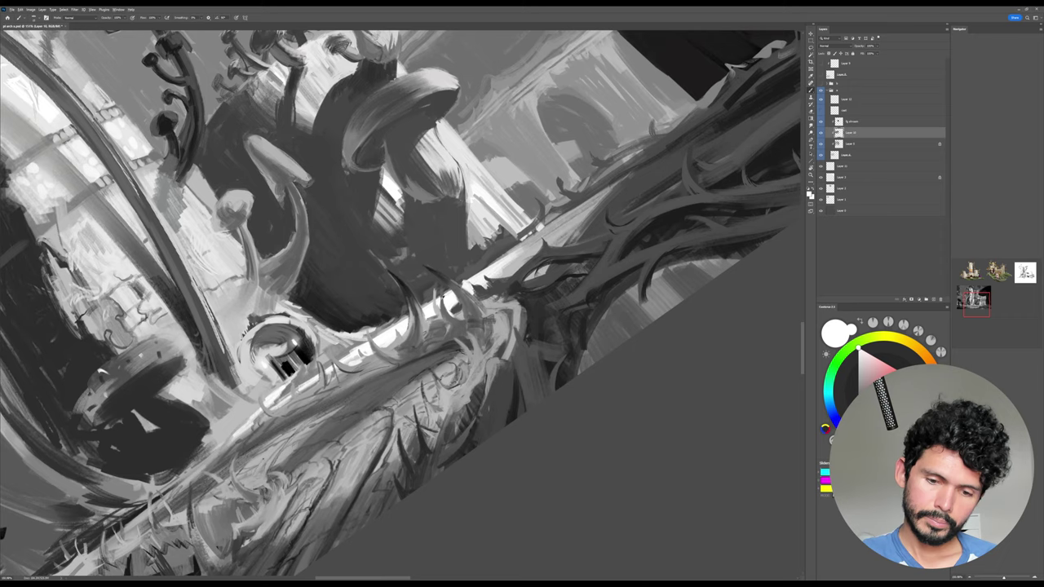
pyautogui.keyDown('alt'); pyautogui.click(447, 310); pyautogui.keyUp('alt')
pyautogui.press('Escape')
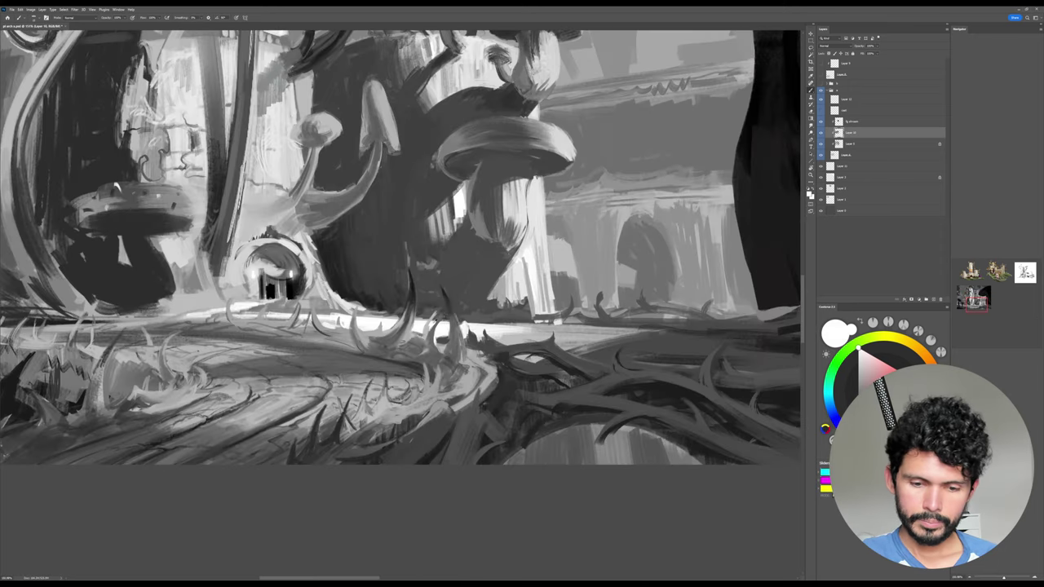
# Reshape the thorn in front of the bright path strip beside the vine roots, alternating sampled white and dark greys.
pyautogui.keyDown('alt'); pyautogui.click(442, 313); pyautogui.keyUp('alt')
pyautogui.keyDown('alt'); pyautogui.click(447, 301); pyautogui.keyUp('alt')
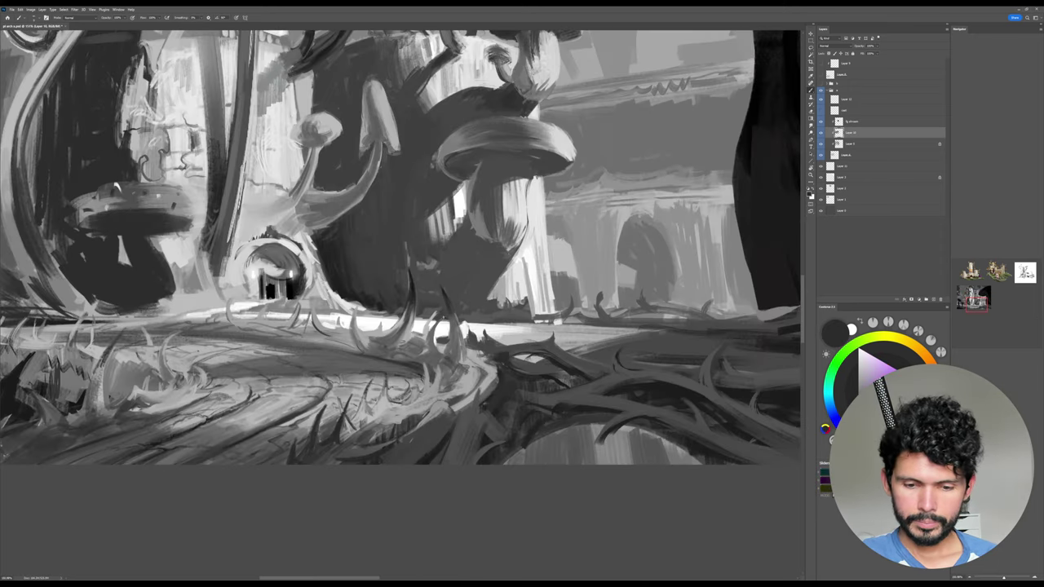
pyautogui.moveTo(442, 318)
pyautogui.mouseDown()
pyautogui.moveTo(434, 335)
pyautogui.moveTo(429, 317)
pyautogui.mouseUp()
pyautogui.keyDown('alt'); pyautogui.click(434, 315); pyautogui.keyUp('alt')
pyautogui.keyDown('alt'); pyautogui.click(446, 309); pyautogui.keyUp('alt')
pyautogui.keyDown('alt'); pyautogui.click(434, 308); pyautogui.keyUp('alt')
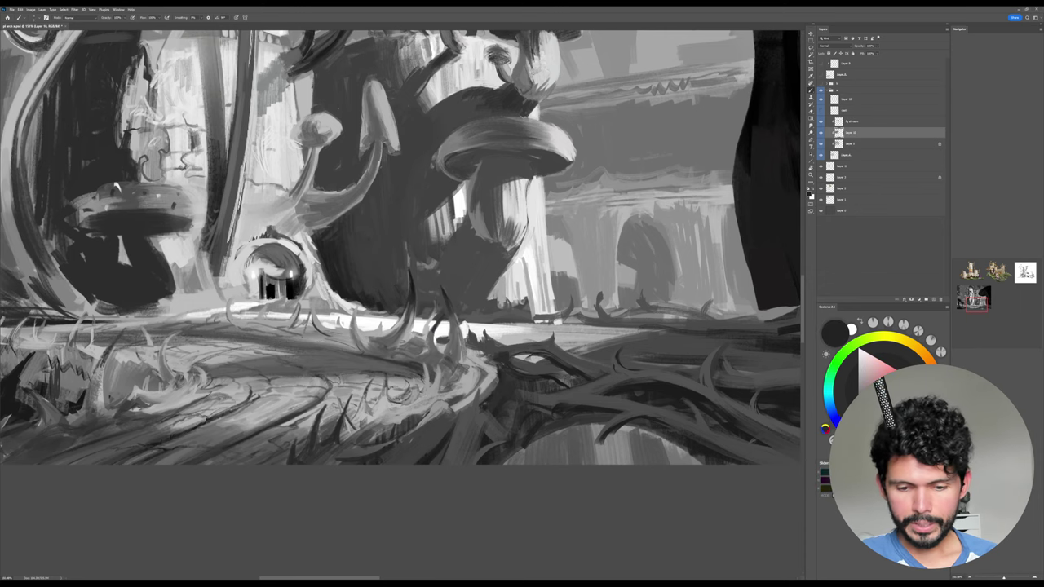
# Refine the vines and shadow gaps above the arch with sampled mid and dark greys.
pyautogui.moveTo(703, 366)
pyautogui.mouseDown()
pyautogui.moveTo(634, 340)
pyautogui.moveTo(585, 343)
pyautogui.moveTo(588, 285)
pyautogui.mouseUp()
pyautogui.press('r')
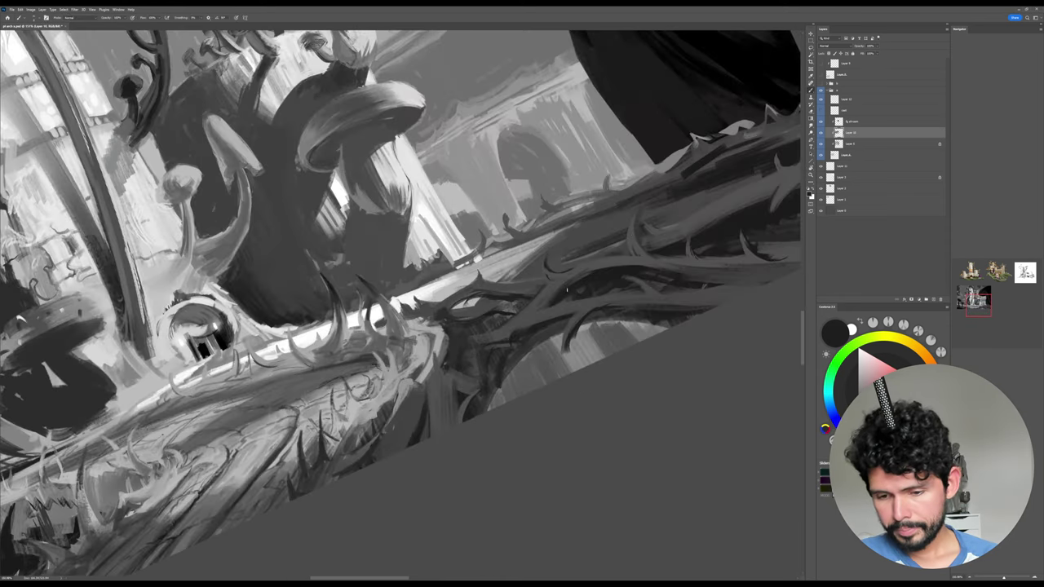
pyautogui.keyDown('alt'); pyautogui.click(553, 285); pyautogui.keyUp('alt')
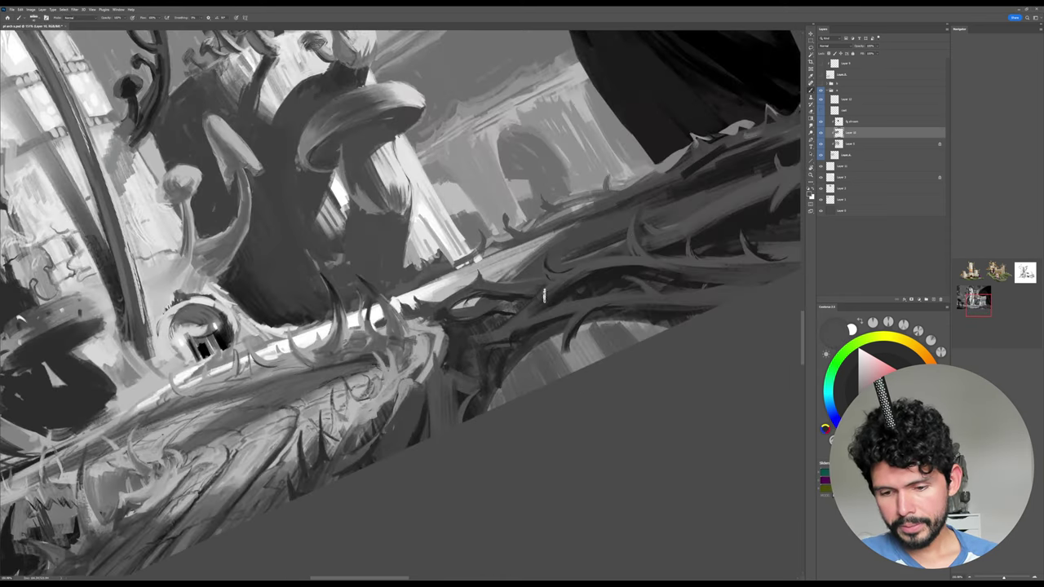
pyautogui.keyDown('alt'); pyautogui.click(536, 304); pyautogui.keyUp('alt')
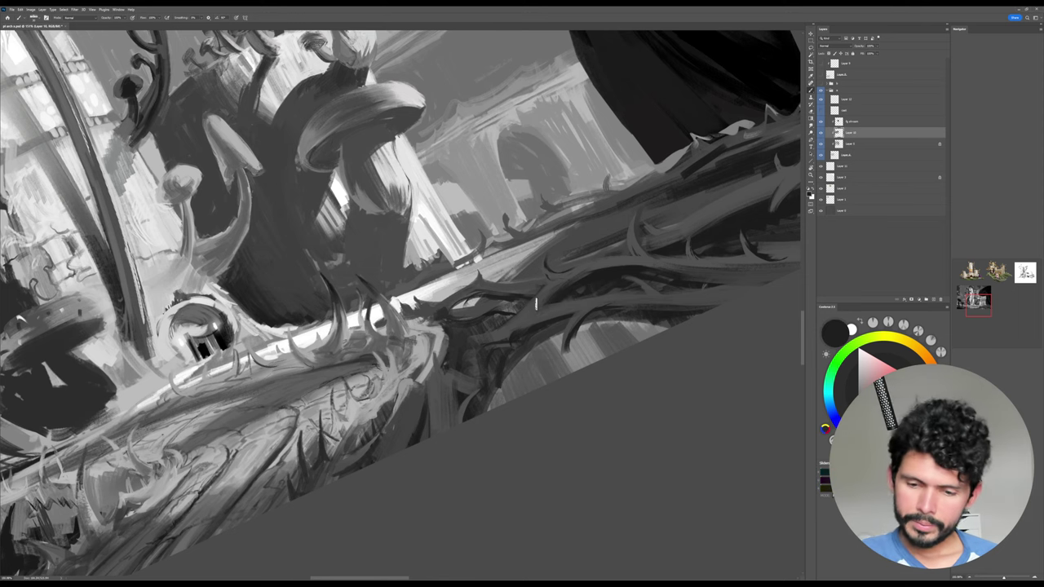
pyautogui.keyDown('alt'); pyautogui.click(534, 302); pyautogui.keyUp('alt')
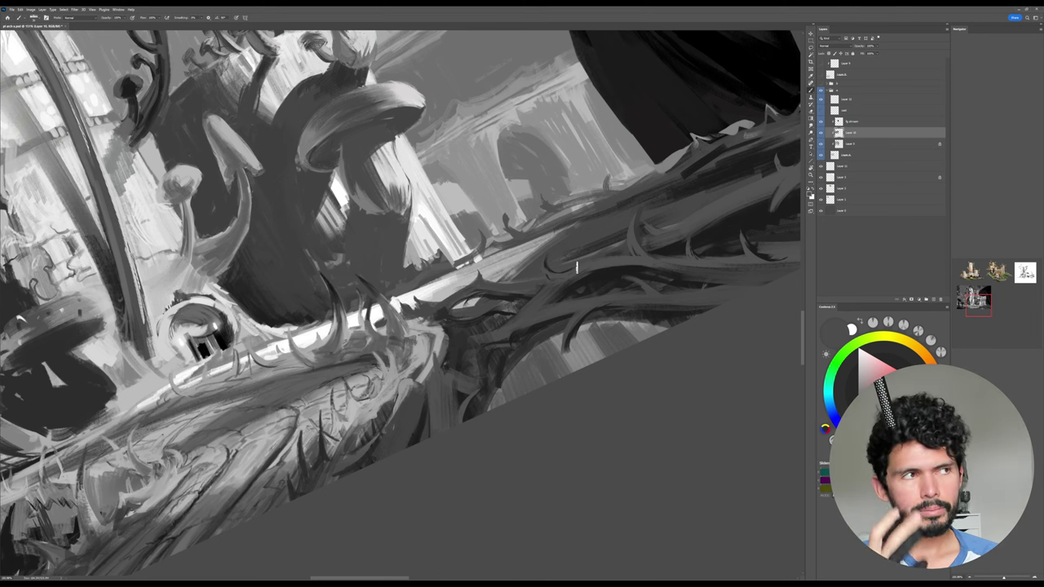
pyautogui.keyDown('alt'); pyautogui.click(591, 267); pyautogui.keyUp('alt')
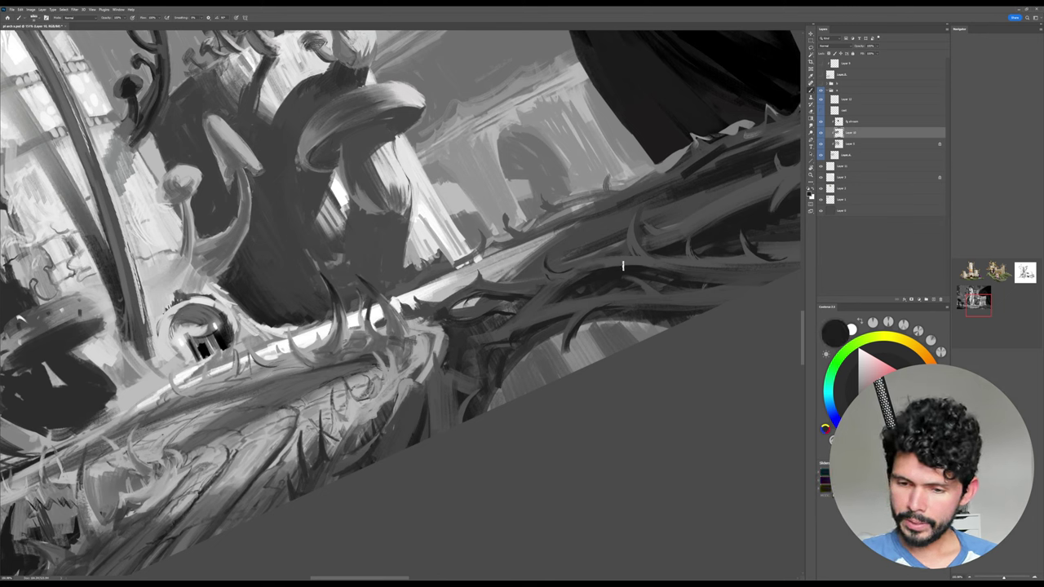
pyautogui.keyDown('alt'); pyautogui.click(570, 271); pyautogui.keyUp('alt')
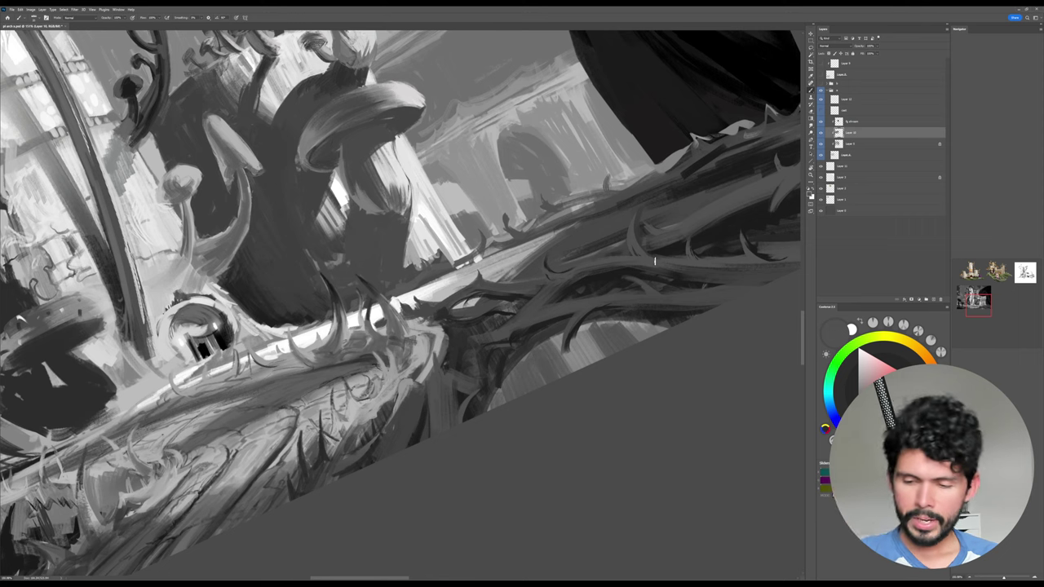
# Darken the vine undersides along the arch's upper-left rim with sampled dark grey, and save the document.
pyautogui.keyDown('alt'); pyautogui.click(690, 279); pyautogui.keyUp('alt')
pyautogui.press('Escape')
pyautogui.moveTo(636, 389); pyautogui.dragTo(600, 354)
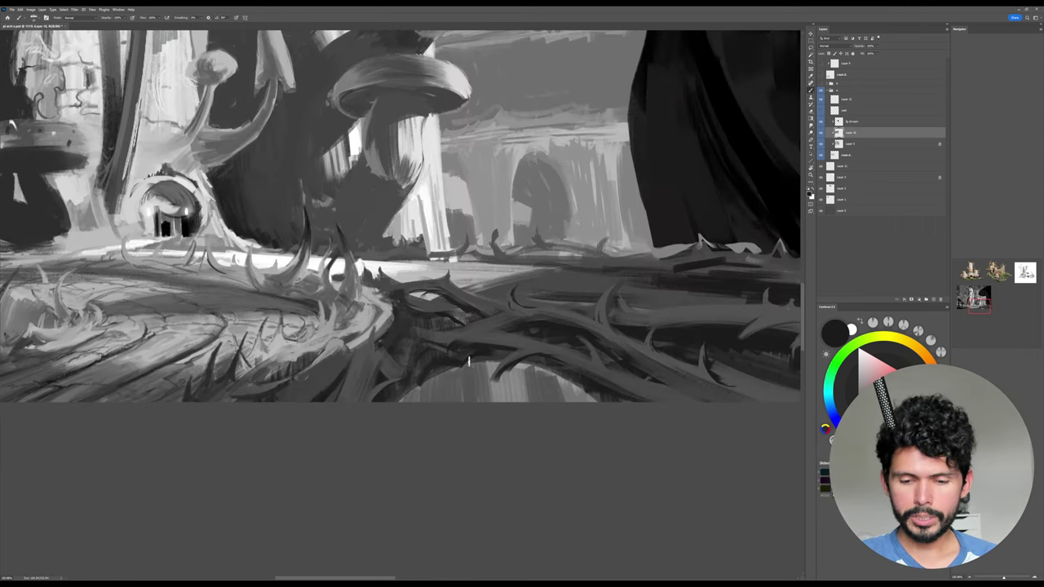
pyautogui.moveTo(476, 363); pyautogui.dragTo(489, 362)
pyautogui.keyDown('alt'); pyautogui.click(482, 353); pyautogui.keyUp('alt')
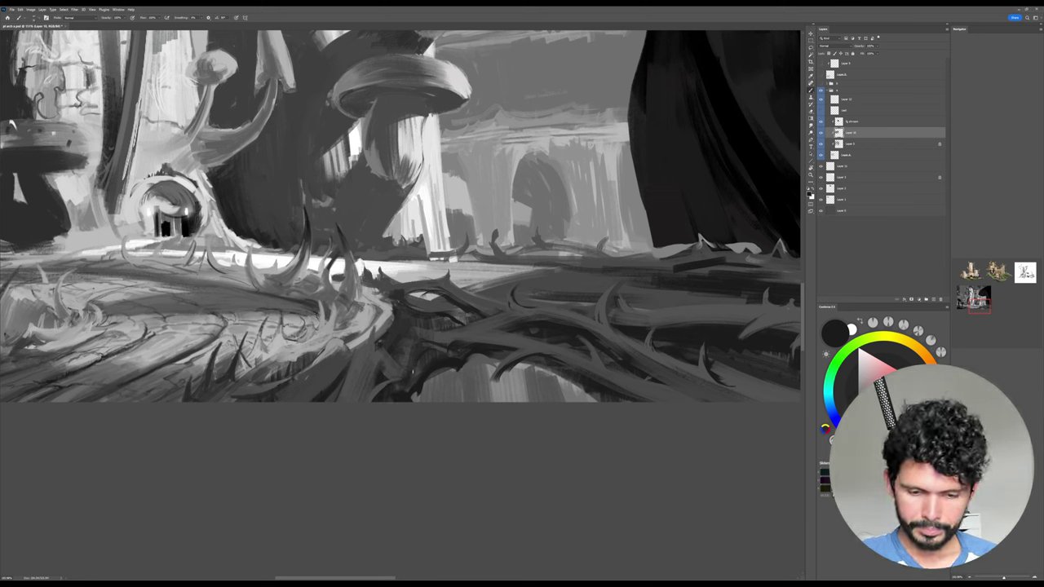
pyautogui.moveTo(689, 297); pyautogui.dragTo(630, 308)
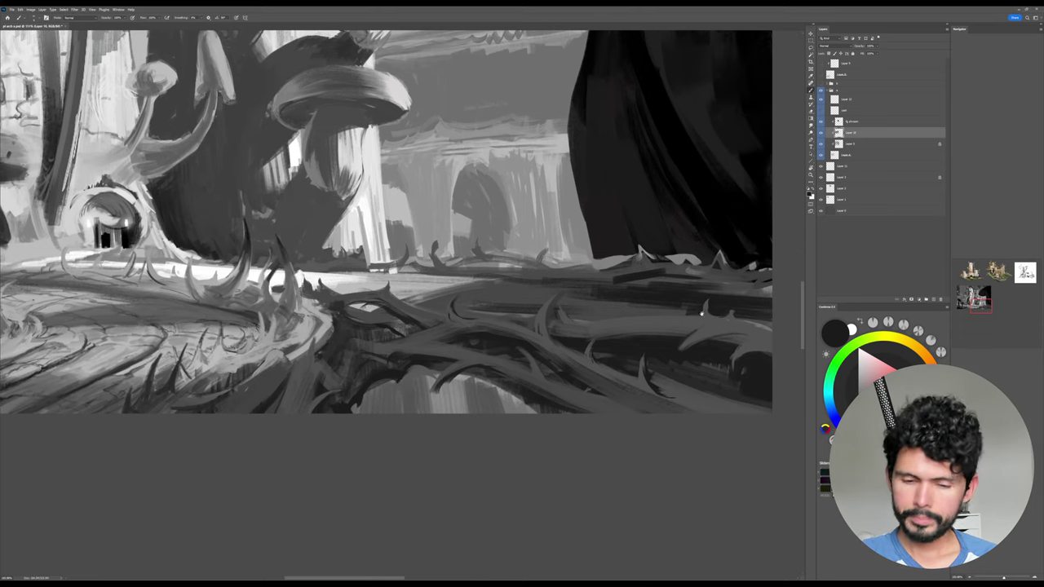
pyautogui.moveTo(737, 303); pyautogui.dragTo(717, 303)
pyautogui.hotkey('ctrl', 's')
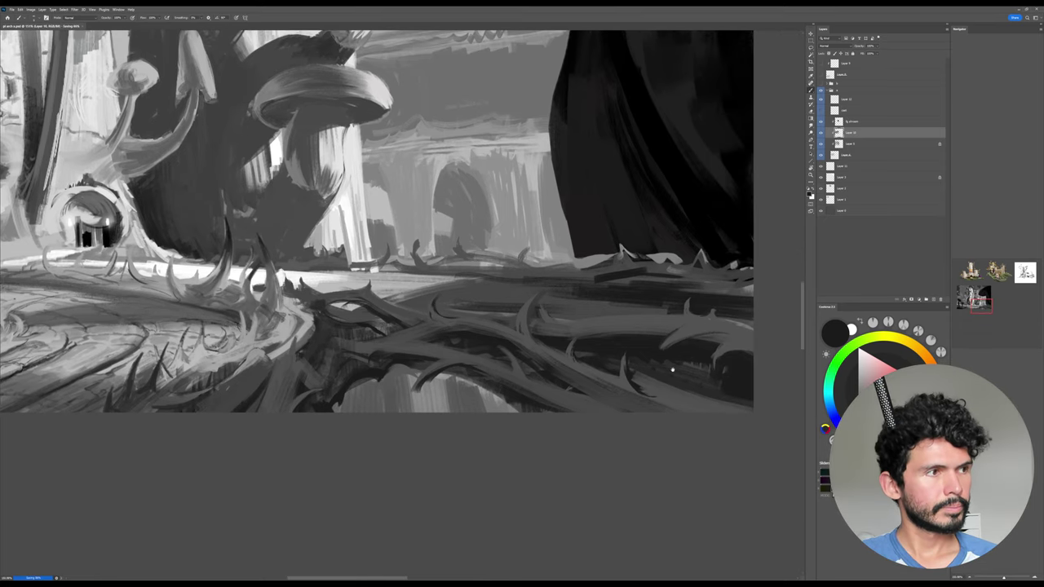
# Paint a raised thorny ridge along the vine bank's upper edge at the base of the dark trunk with sampled dark grey.
pyautogui.moveTo(679, 352); pyautogui.dragTo(678, 342)
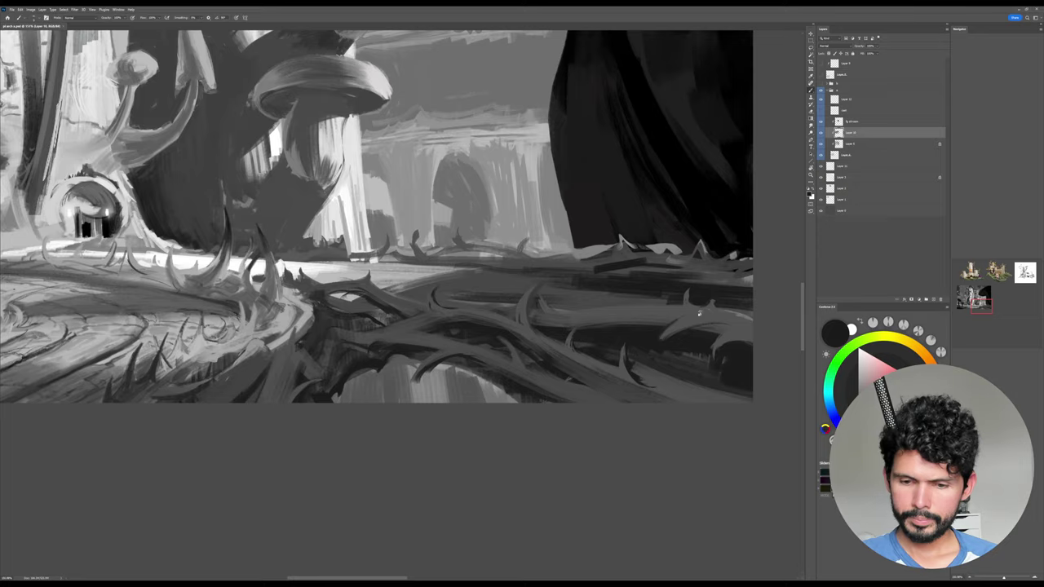
pyautogui.press('r')
pyautogui.moveTo(703, 386); pyautogui.dragTo(665, 300)
pyautogui.keyDown('alt'); pyautogui.click(662, 295); pyautogui.keyUp('alt')
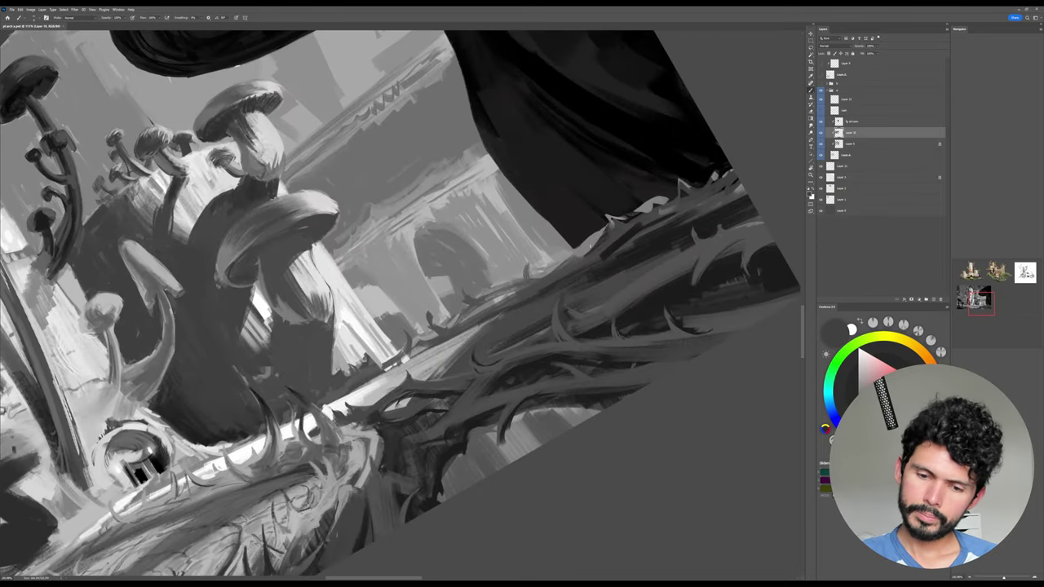
pyautogui.moveTo(539, 274)
pyautogui.mouseDown()
pyautogui.moveTo(548, 249)
pyautogui.moveTo(606, 229)
pyautogui.mouseUp()
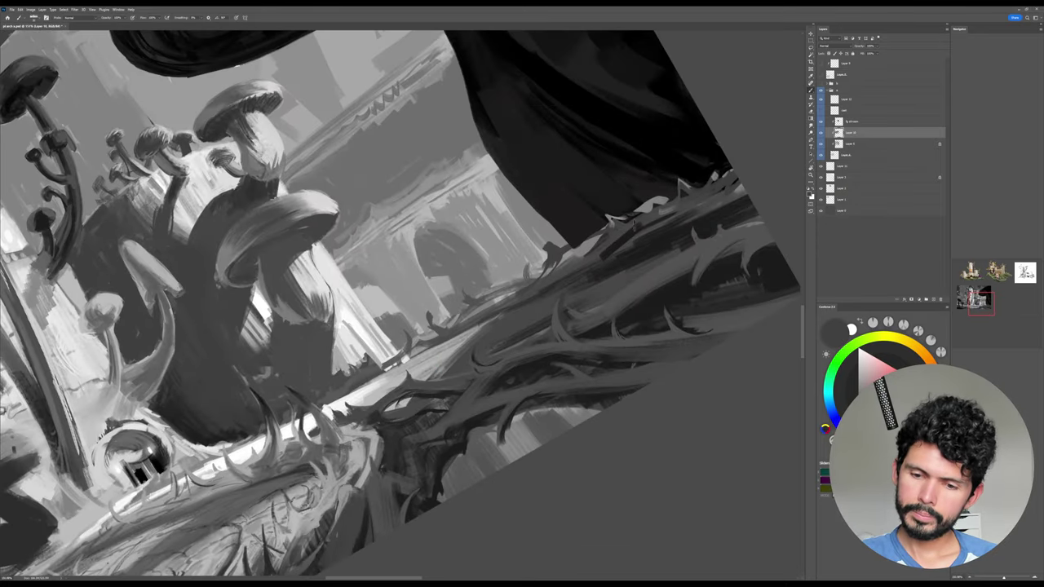
pyautogui.moveTo(562, 261)
pyautogui.mouseDown()
pyautogui.moveTo(610, 236)
pyautogui.moveTo(594, 244)
pyautogui.mouseUp()
pyautogui.keyDown('alt'); pyautogui.click(613, 240); pyautogui.keyUp('alt')
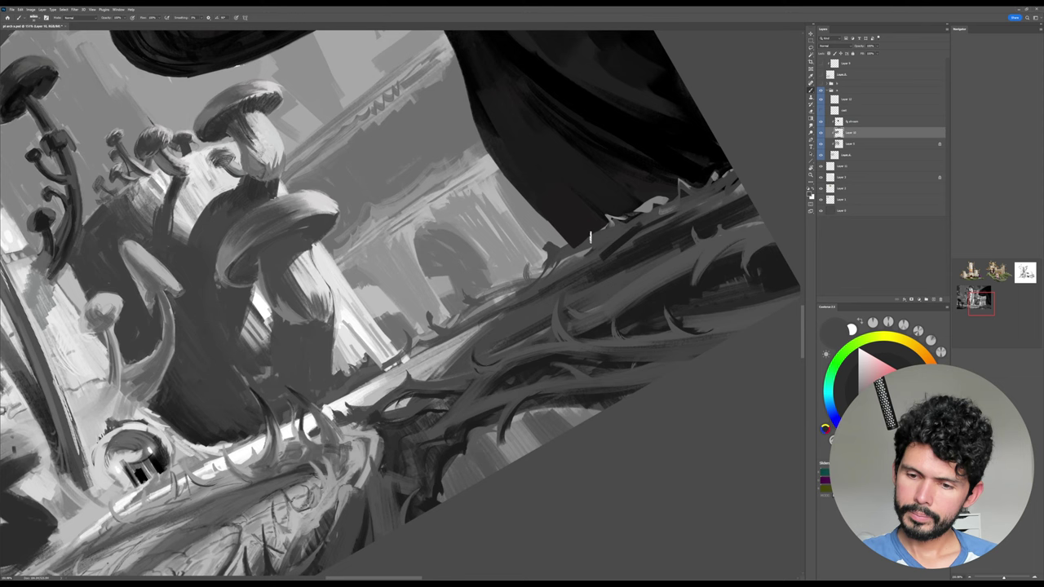
# Isolate the current paint layer to check it, restore the other layers, and add a new layer above the foreground's clipped layers.
pyautogui.press('r')
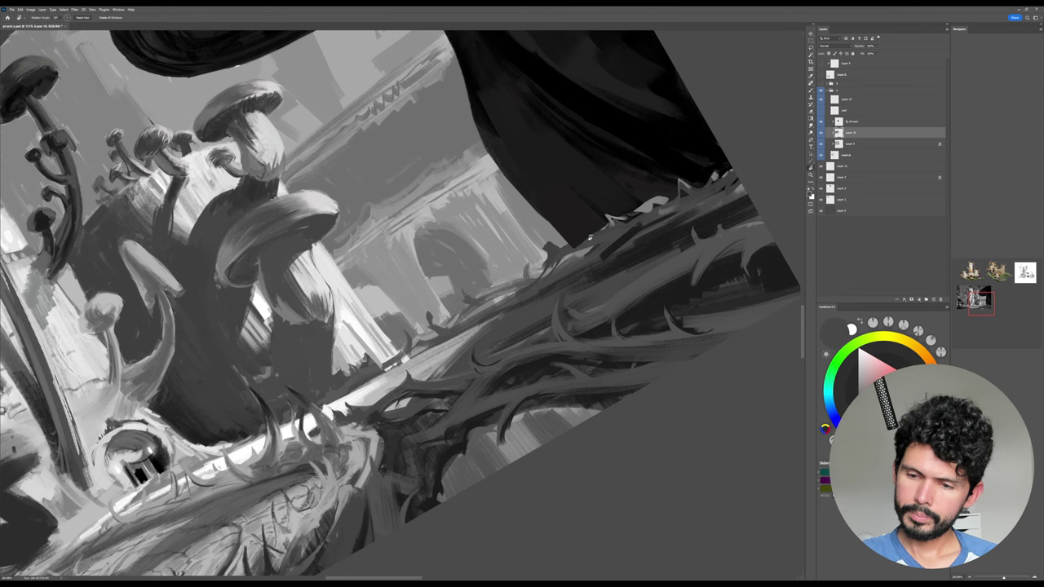
pyautogui.keyDown('alt'); pyautogui.click(820, 133); pyautogui.keyUp('alt')
pyautogui.keyDown('alt'); pyautogui.click(821, 132); pyautogui.keyUp('alt')
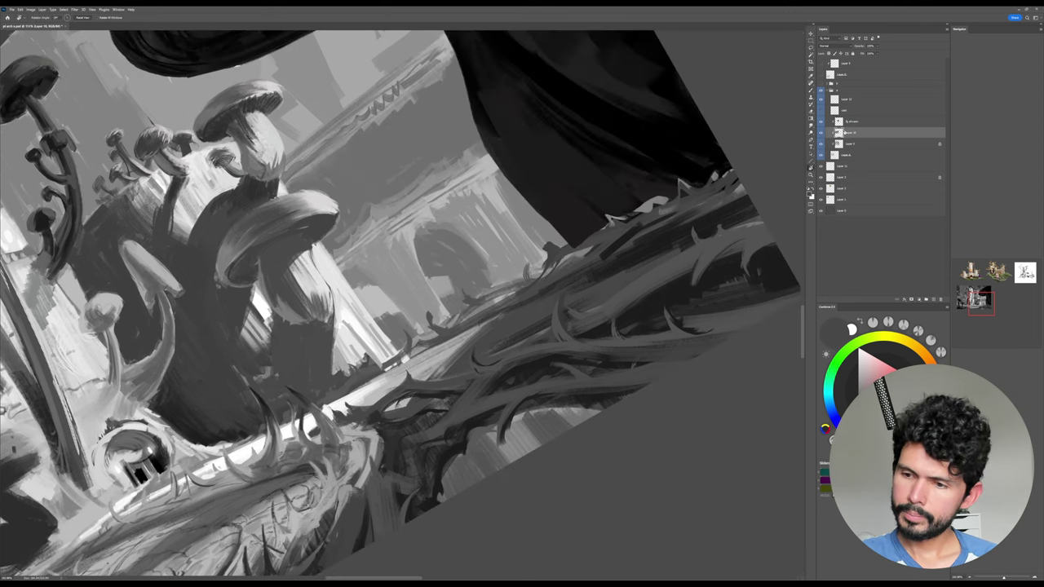
pyautogui.click(869, 124)
pyautogui.hotkey('ctrl', 'alt', 'shift', 'n')
pyautogui.press('b')
# Paint a broad dark grey stroke along the vine bank below the dark trunk on the new layer, and clip it to the layers below.
pyautogui.keyDown('alt'); pyautogui.click(570, 251); pyautogui.keyUp('alt')
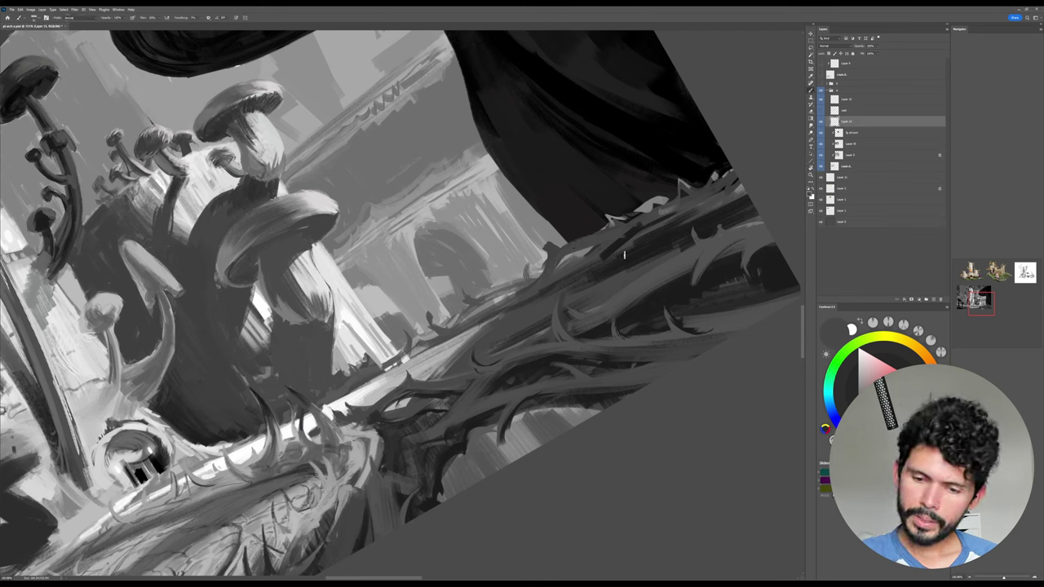
pyautogui.keyDown('alt'); pyautogui.click(717, 204); pyautogui.keyUp('alt')
pyautogui.press(']')
pyautogui.press(']')
pyautogui.moveTo(684, 226); pyautogui.dragTo(760, 191)
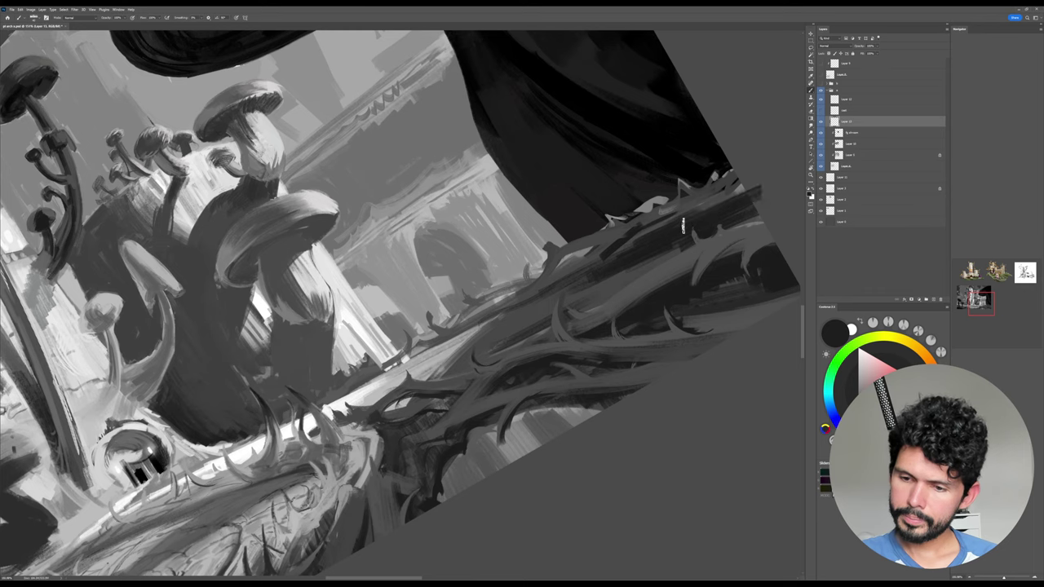
pyautogui.press('Escape')
pyautogui.moveTo(783, 275); pyautogui.dragTo(746, 295)
pyautogui.keyDown('alt'); pyautogui.click(863, 126); pyautogui.keyUp('alt')
pyautogui.press('t')
pyautogui.moveTo(750, 291); pyautogui.dragTo(710, 178)
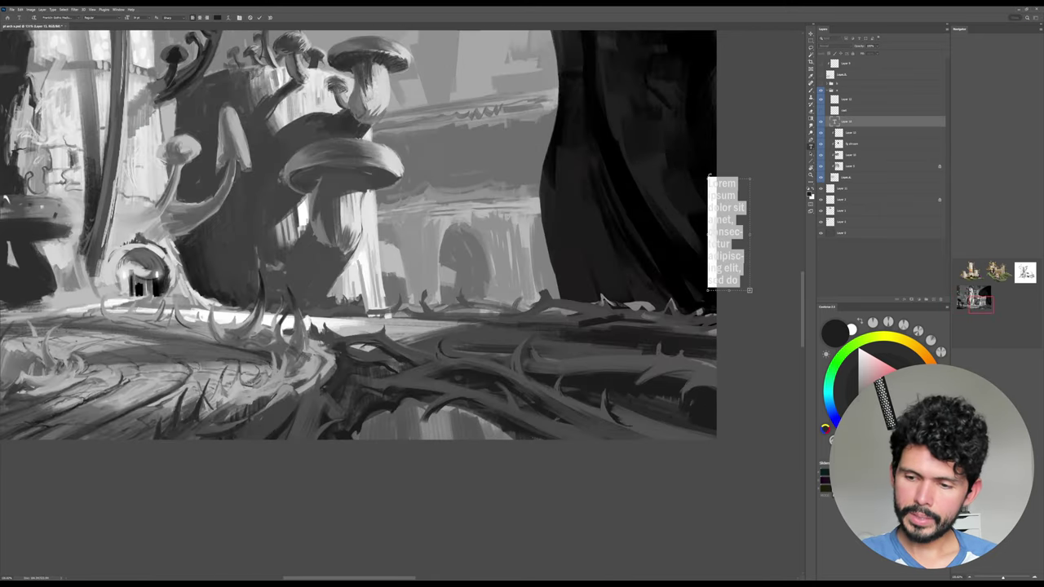
pyautogui.press('Escape')
pyautogui.hotkey('ctrl', 'z')
# Discard the stray text box, and paint over light patches along the vine bank's upper edge beneath the dark trunk with sampled dark greys.
pyautogui.press('r')
pyautogui.moveTo(756, 250)
pyautogui.mouseDown()
pyautogui.moveTo(741, 205)
pyautogui.moveTo(730, 262)
pyautogui.moveTo(753, 222)
pyautogui.mouseUp()
pyautogui.press('b')
pyautogui.press('r')
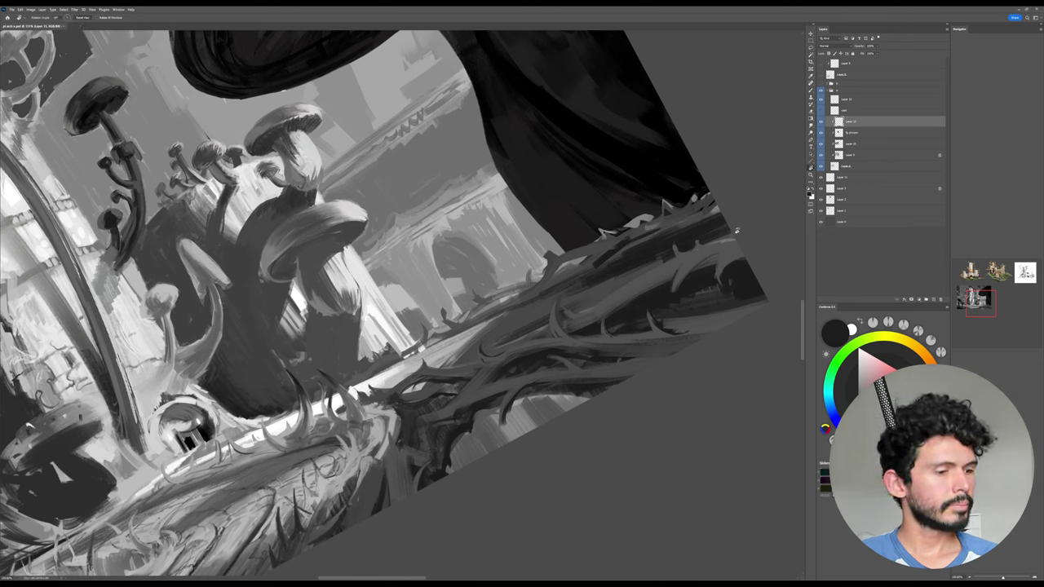
pyautogui.press('b')
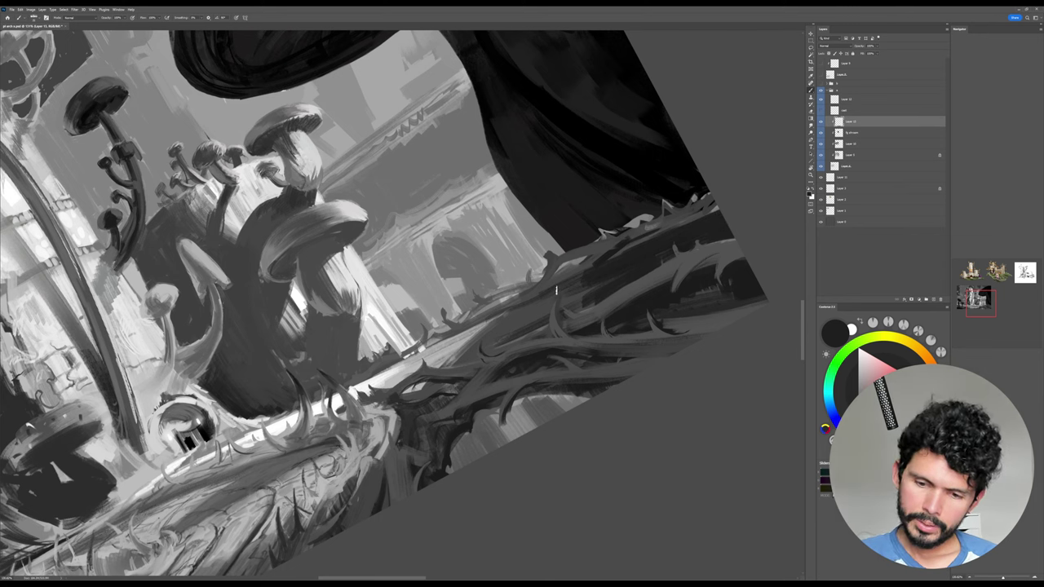
pyautogui.keyDown('alt'); pyautogui.click(609, 261); pyautogui.keyUp('alt')
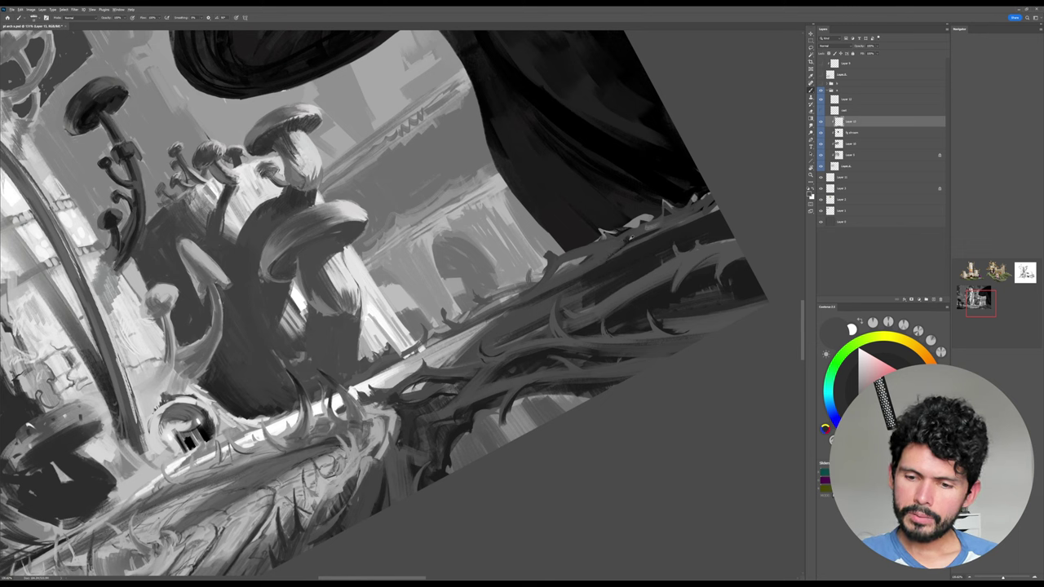
pyautogui.keyDown('alt'); pyautogui.click(628, 240); pyautogui.keyUp('alt')
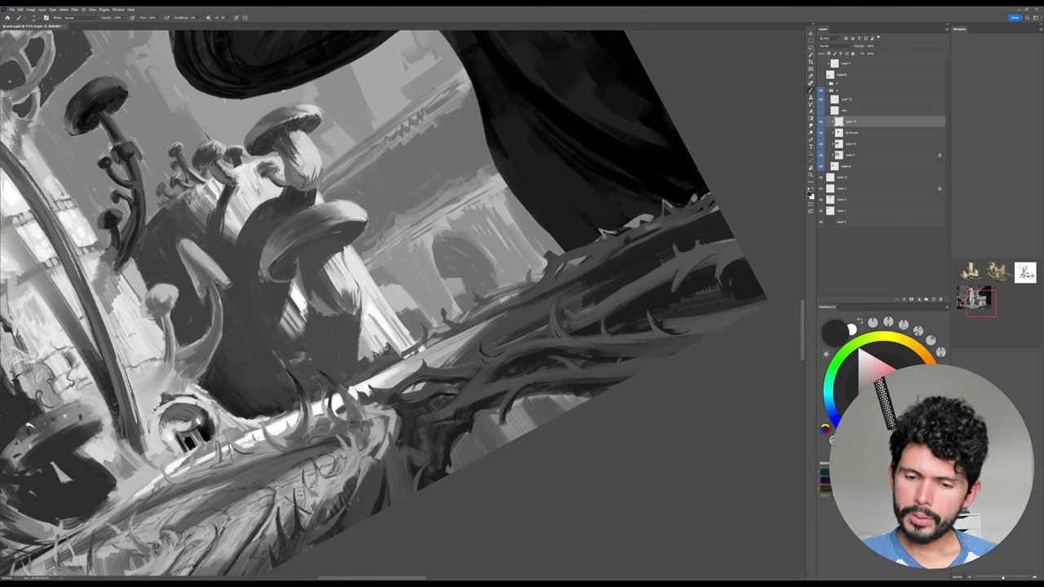
pyautogui.keyDown('alt'); pyautogui.click(562, 270); pyautogui.keyUp('alt')
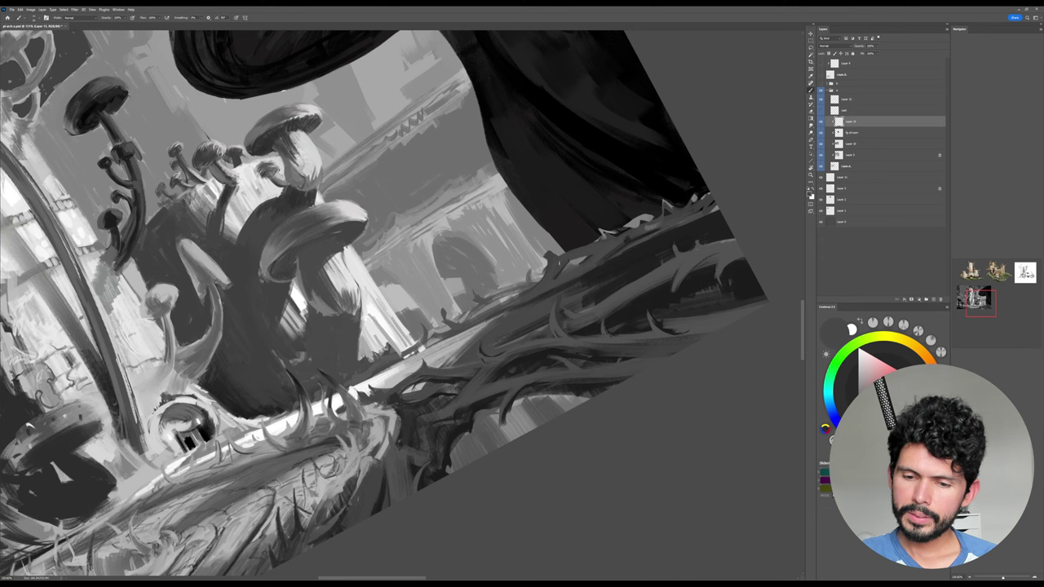
pyautogui.keyDown('alt'); pyautogui.click(629, 242); pyautogui.keyUp('alt')
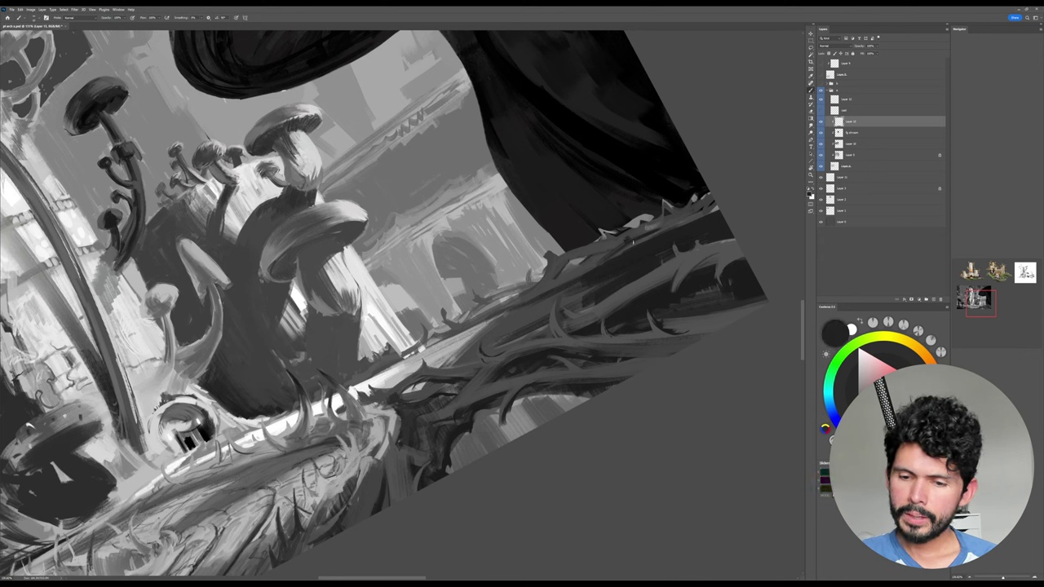
pyautogui.keyDown('alt'); pyautogui.click(636, 241); pyautogui.keyUp('alt')
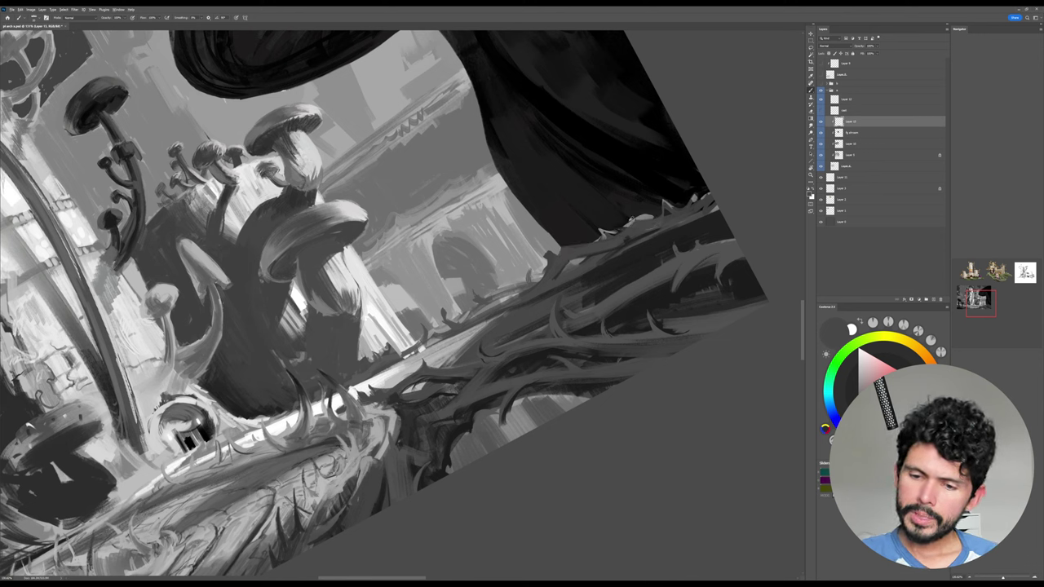
# Fill the bright gaps between the thorns at the dark trunk's base with sampled near-black, and touch up the thorns toward the distant arch.
pyautogui.keyDown('alt'); pyautogui.click(630, 218); pyautogui.keyUp('alt')
pyautogui.moveTo(626, 226)
pyautogui.mouseDown()
pyautogui.moveTo(658, 211)
pyautogui.moveTo(629, 222)
pyautogui.mouseUp()
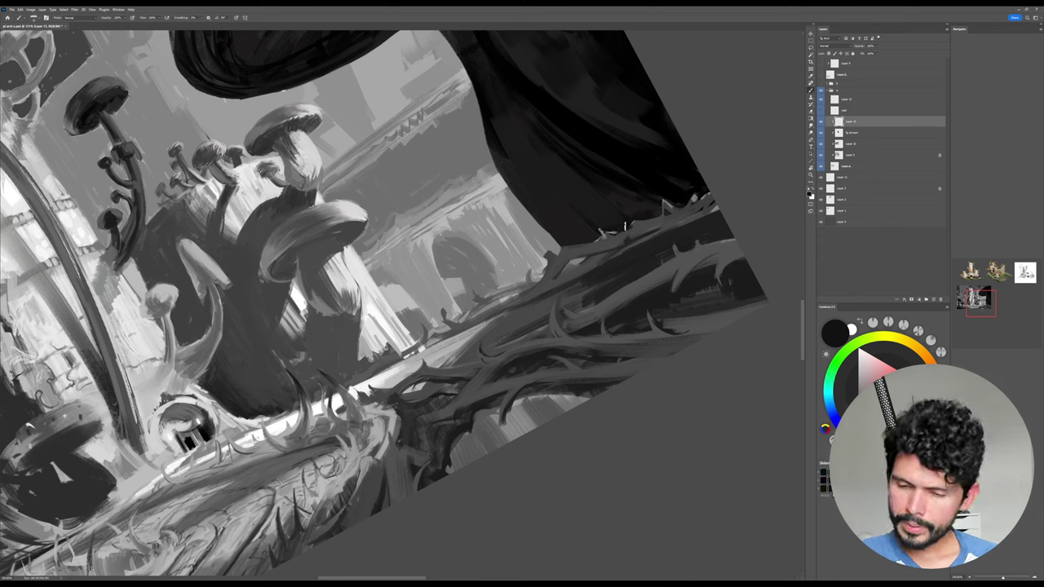
pyautogui.keyDown('alt'); pyautogui.click(617, 235); pyautogui.keyUp('alt')
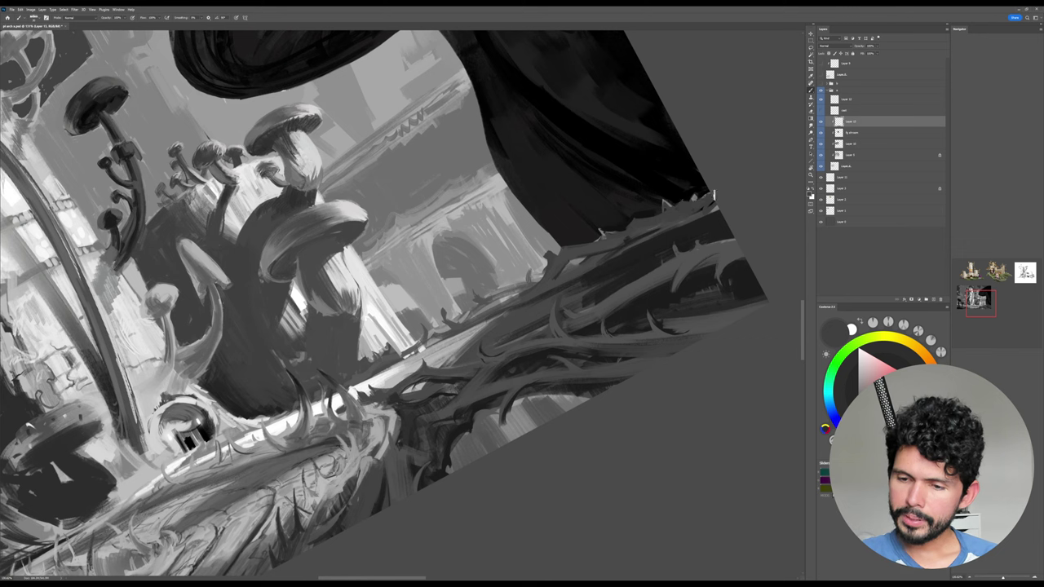
pyautogui.keyDown('alt'); pyautogui.click(569, 277); pyautogui.keyUp('alt')
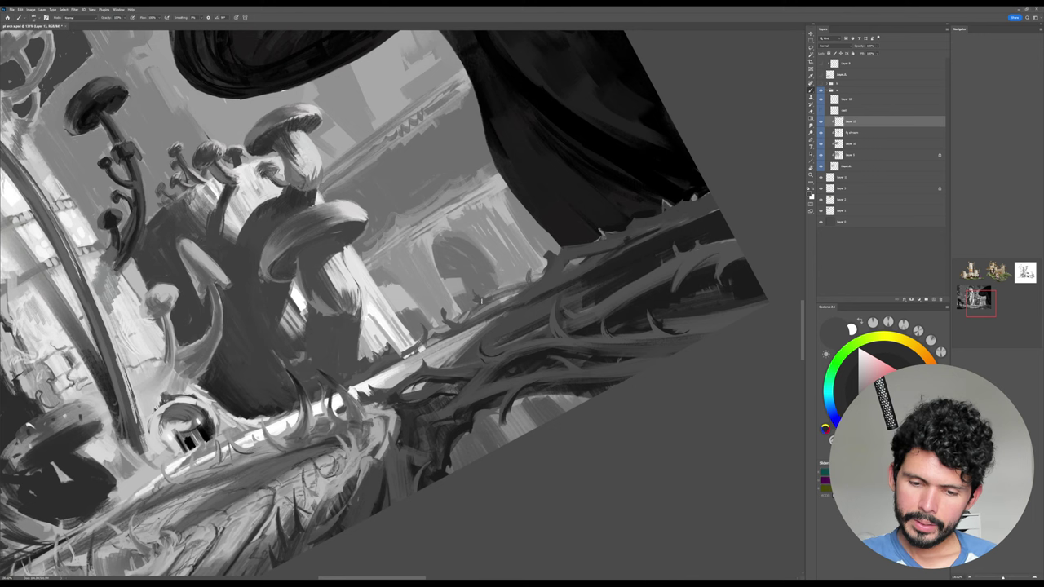
pyautogui.moveTo(482, 301)
pyautogui.mouseDown()
pyautogui.moveTo(506, 290)
pyautogui.moveTo(475, 313)
pyautogui.mouseUp()
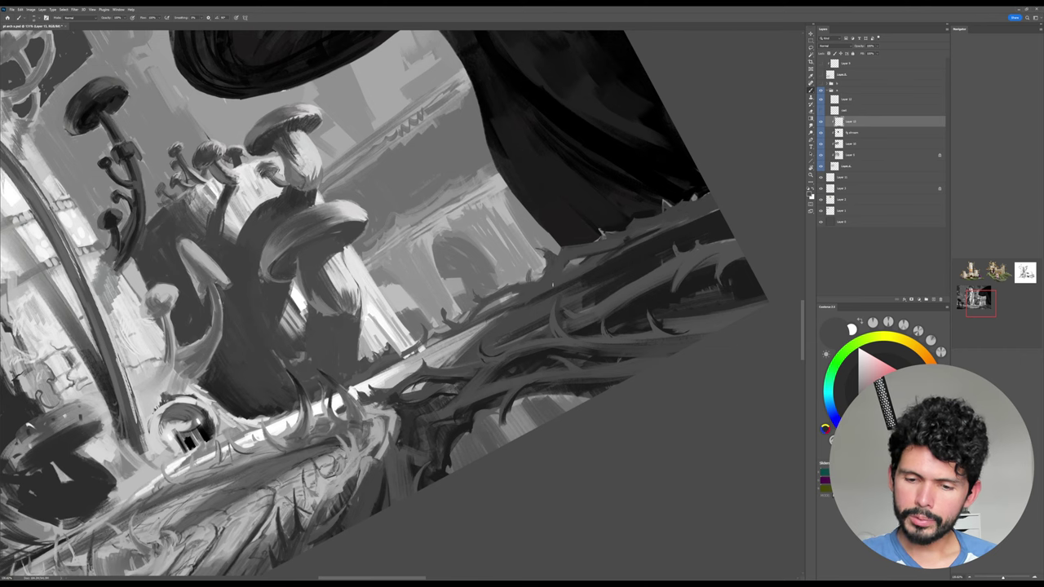
pyautogui.moveTo(556, 256); pyautogui.dragTo(535, 246)
pyautogui.press('Escape')
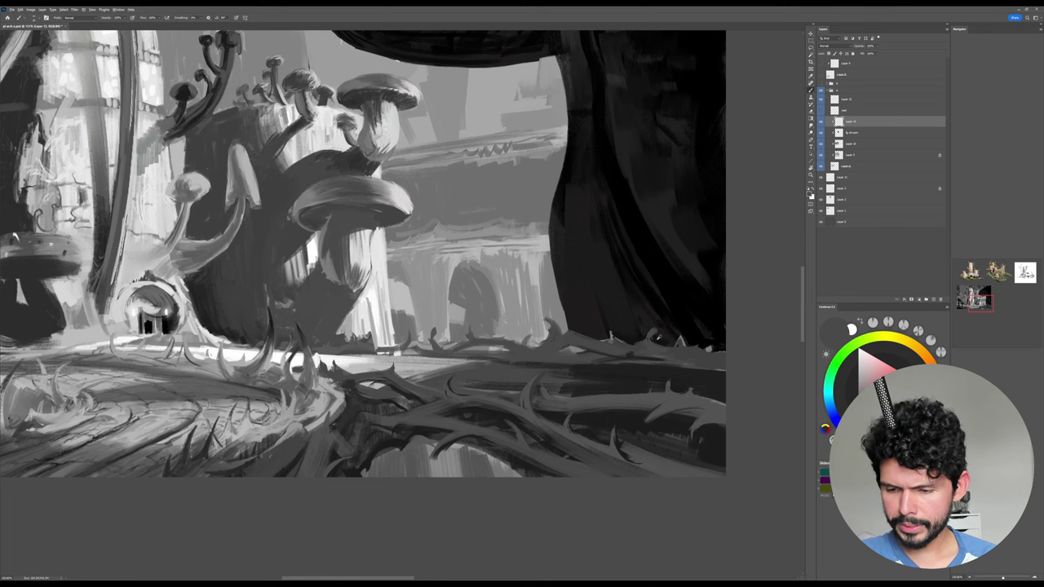
# Paint sampled dark grey vine and thorn shapes over the light gaps at the right end of the dark trunk's base.
pyautogui.keyDown('alt'); pyautogui.click(658, 338); pyautogui.keyUp('alt')
pyautogui.keyDown('alt'); pyautogui.click(659, 343); pyautogui.keyUp('alt')
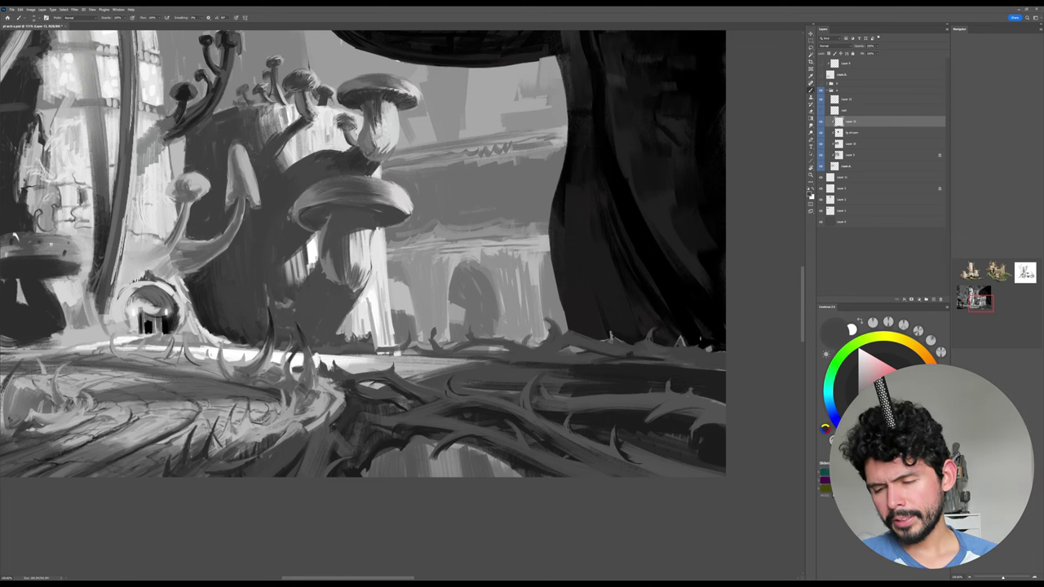
pyautogui.moveTo(674, 345)
pyautogui.mouseDown()
pyautogui.moveTo(681, 324)
pyautogui.moveTo(683, 343)
pyautogui.moveTo(726, 348)
pyautogui.moveTo(679, 335)
pyautogui.moveTo(726, 344)
pyautogui.moveTo(709, 334)
pyautogui.moveTo(714, 318)
pyautogui.moveTo(712, 348)
pyautogui.mouseUp()
pyautogui.keyDown('alt'); pyautogui.click(698, 352); pyautogui.keyUp('alt')
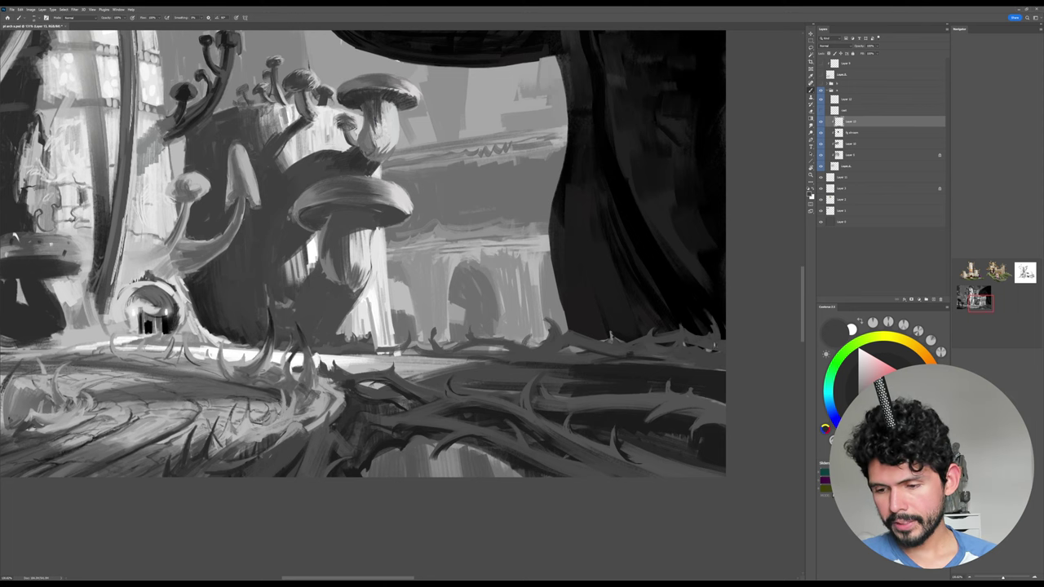
# Paint streaky sampled dark grey strokes along the top of the vine bank below the dark trunk, extending to the painting's right edge.
pyautogui.moveTo(729, 305)
pyautogui.mouseDown()
pyautogui.moveTo(741, 279)
pyautogui.moveTo(730, 269)
pyautogui.moveTo(613, 259)
pyautogui.mouseUp()
pyautogui.press('r')
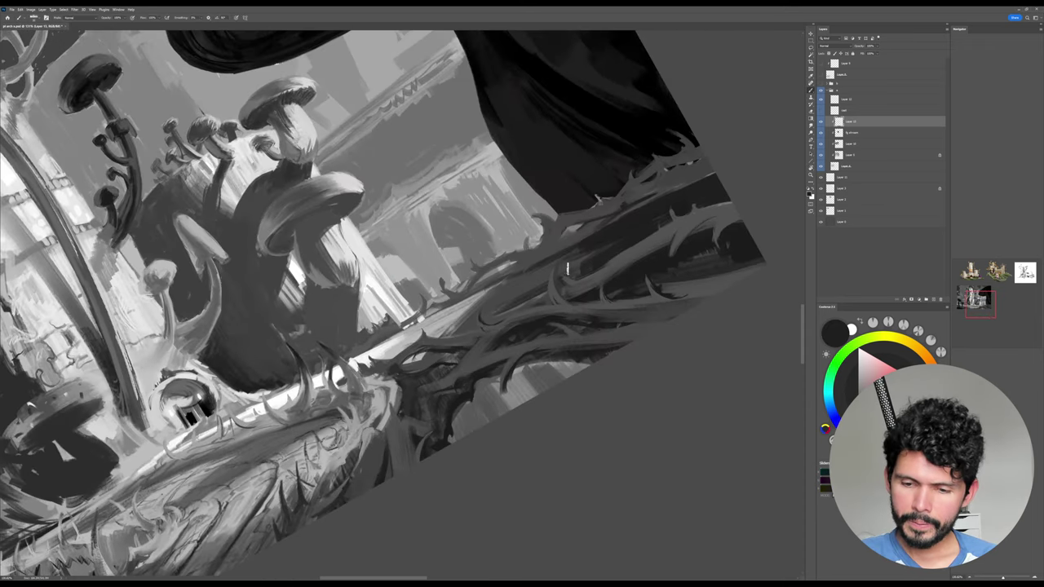
pyautogui.keyDown('alt'); pyautogui.click(526, 285); pyautogui.keyUp('alt')
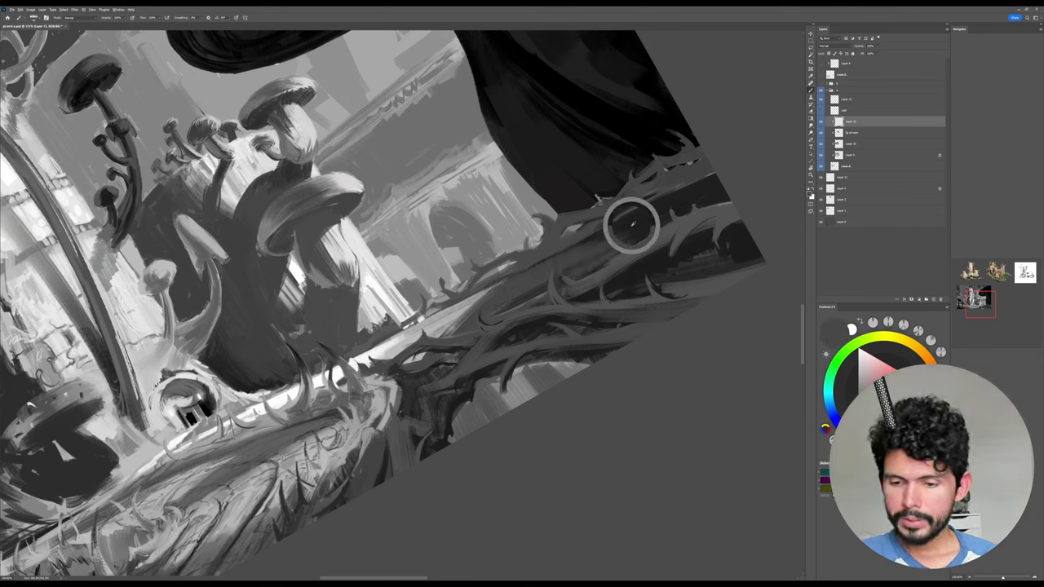
pyautogui.keyDown('alt'); pyautogui.click(632, 222); pyautogui.keyUp('alt')
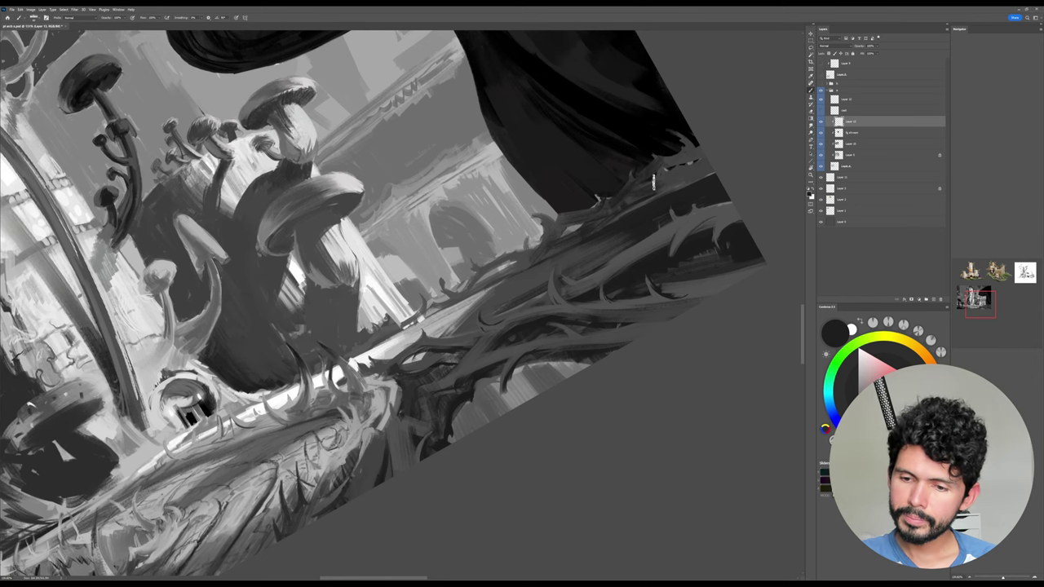
pyautogui.moveTo(653, 182); pyautogui.dragTo(713, 169)
pyautogui.press('Escape')
pyautogui.moveTo(739, 302); pyautogui.dragTo(724, 294)
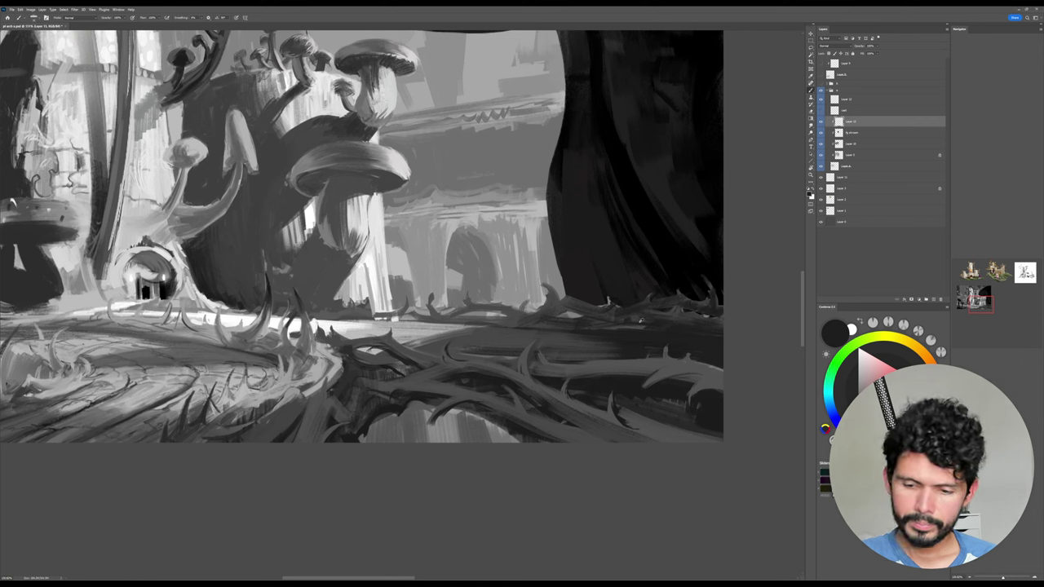
# Paint small upright thorns at the lower right corner of the dark trunk, alternating sampled dark grey and black.
pyautogui.keyDown('alt'); pyautogui.click(644, 304); pyautogui.keyUp('alt')
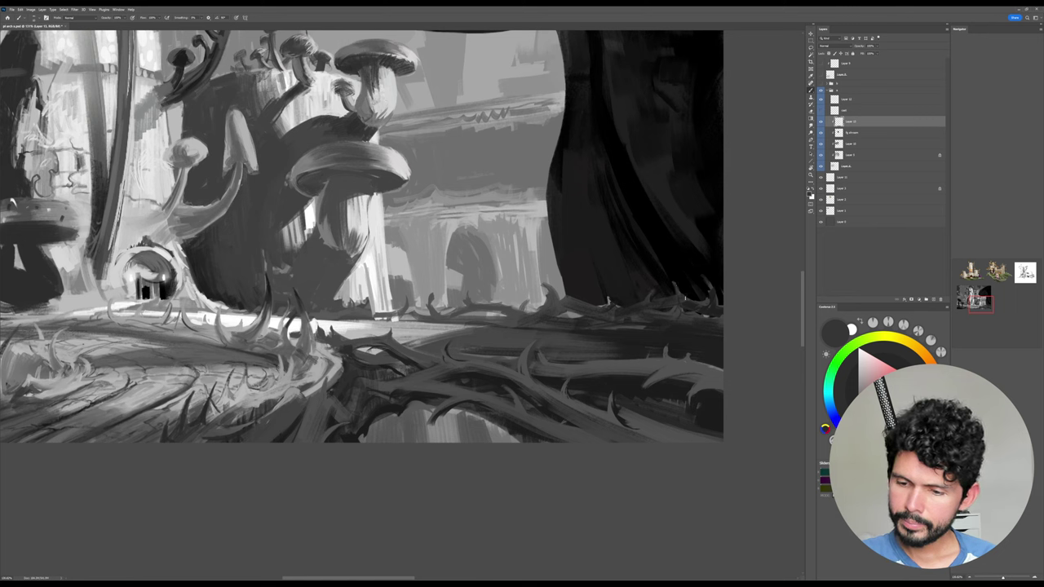
pyautogui.keyDown('alt'); pyautogui.click(711, 287); pyautogui.keyUp('alt')
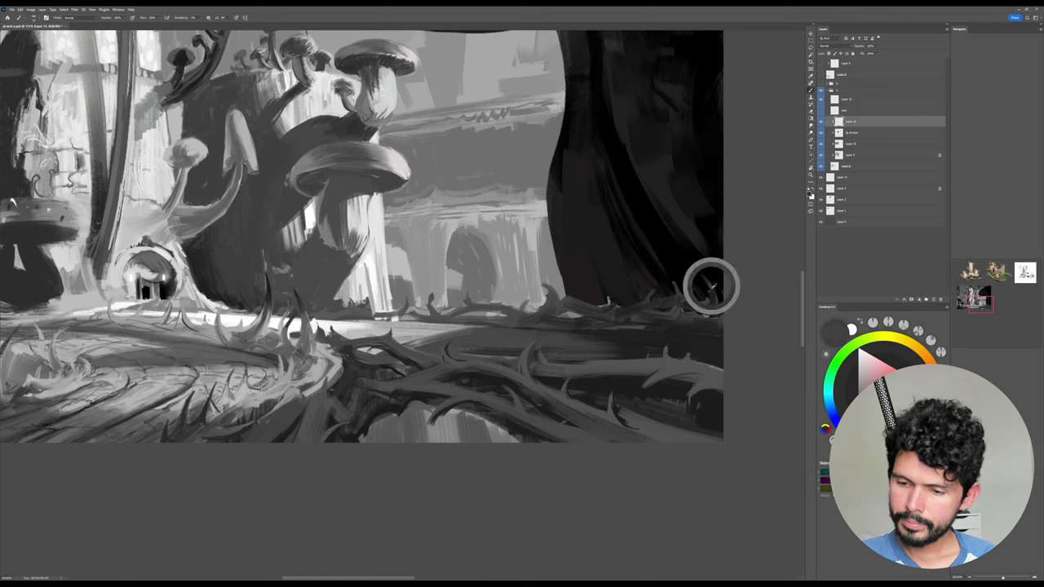
pyautogui.keyDown('alt'); pyautogui.click(713, 302); pyautogui.keyUp('alt')
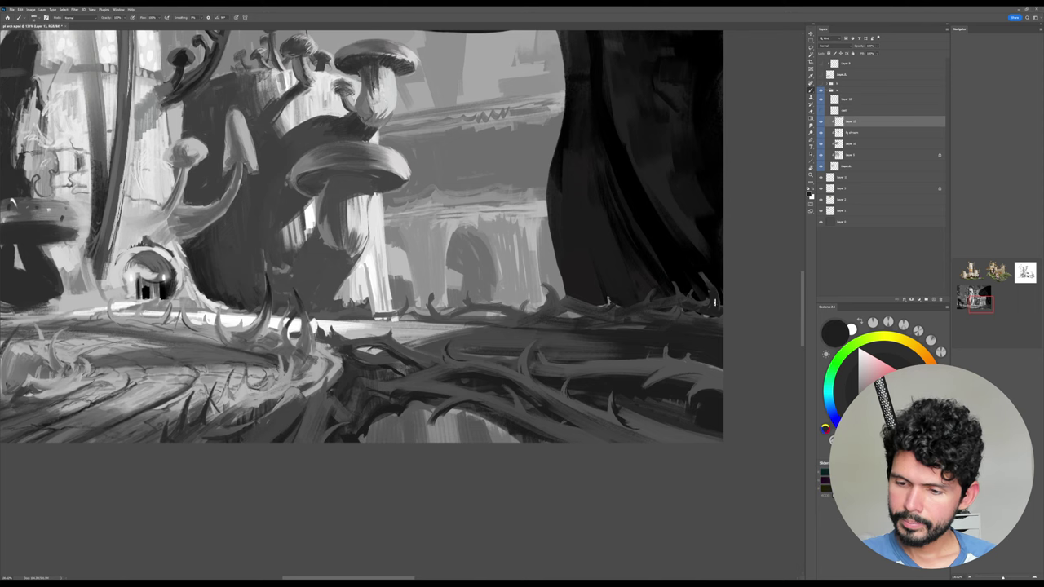
pyautogui.keyDown('alt'); pyautogui.click(711, 302); pyautogui.keyUp('alt')
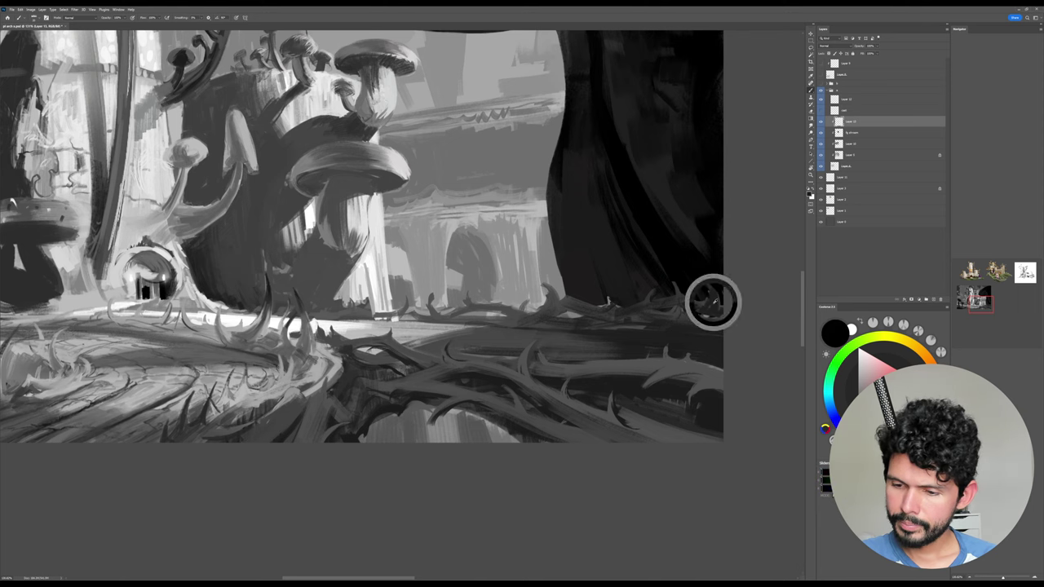
pyautogui.moveTo(702, 272); pyautogui.dragTo(787, 212)
# Try temporary guide marks around the distant arch: a circle, a downward arrow and a peaked vine line running from the trunk base.
pyautogui.press('z')
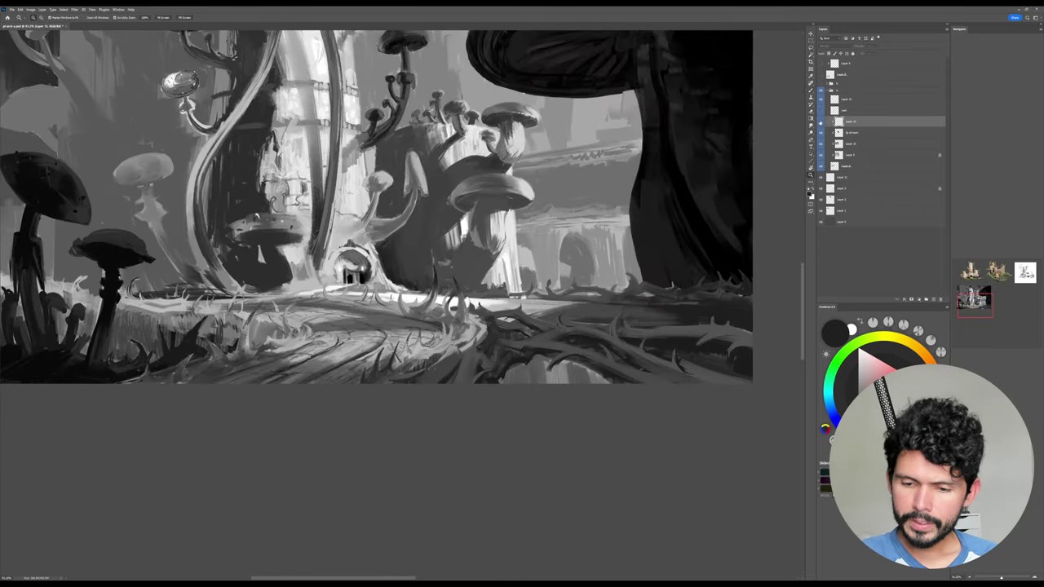
pyautogui.click(822, 122)
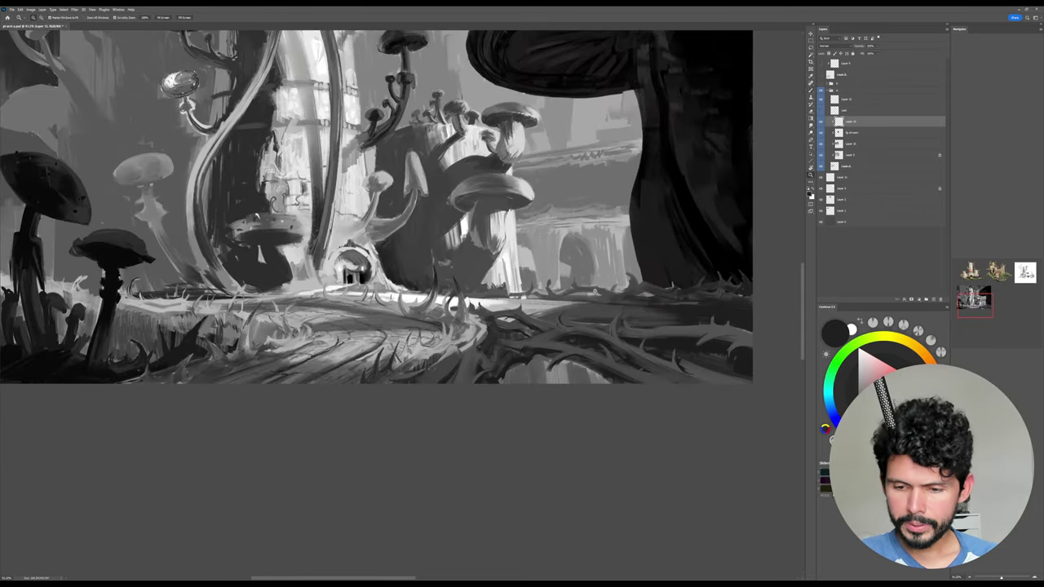
pyautogui.moveTo(594, 290); pyautogui.dragTo(623, 286)
pyautogui.press('b')
pyautogui.moveTo(643, 243)
pyautogui.mouseDown()
pyautogui.moveTo(596, 226)
pyautogui.moveTo(632, 237)
pyautogui.mouseUp()
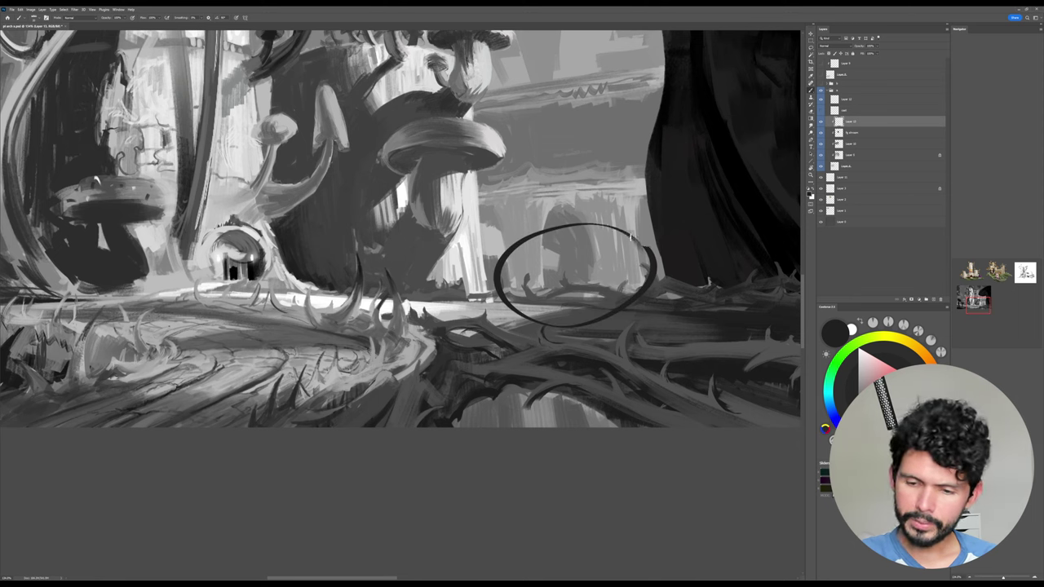
pyautogui.moveTo(518, 284); pyautogui.dragTo(644, 235)
pyautogui.hotkey('ctrl', 'z')
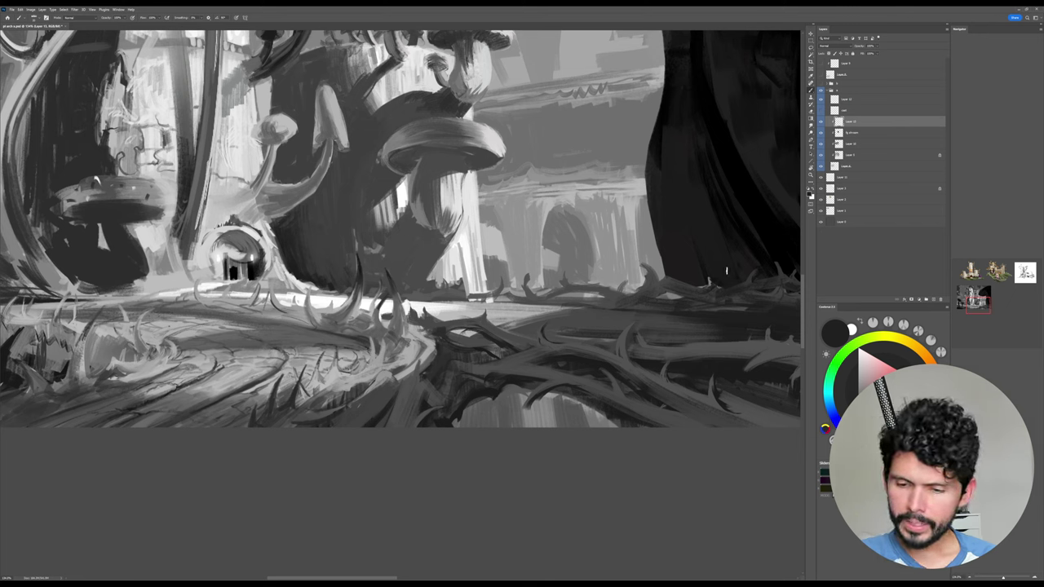
pyautogui.moveTo(606, 258)
pyautogui.mouseDown()
pyautogui.moveTo(606, 279)
pyautogui.moveTo(616, 266)
pyautogui.mouseUp()
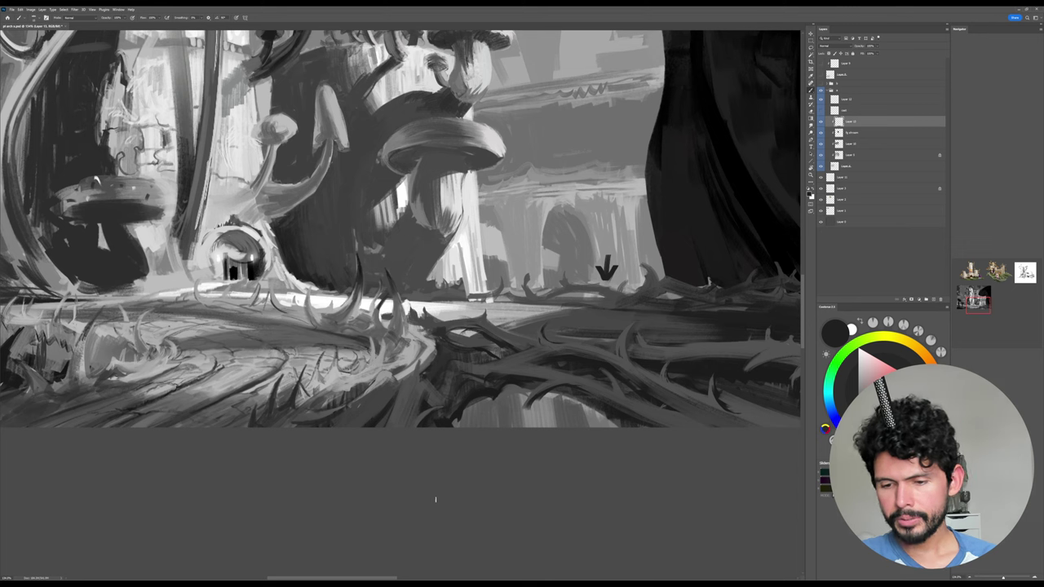
pyautogui.hotkey('ctrl', 'z')
pyautogui.hotkey('ctrl', 'z')
pyautogui.keyDown('alt'); pyautogui.click(677, 287); pyautogui.keyUp('alt')
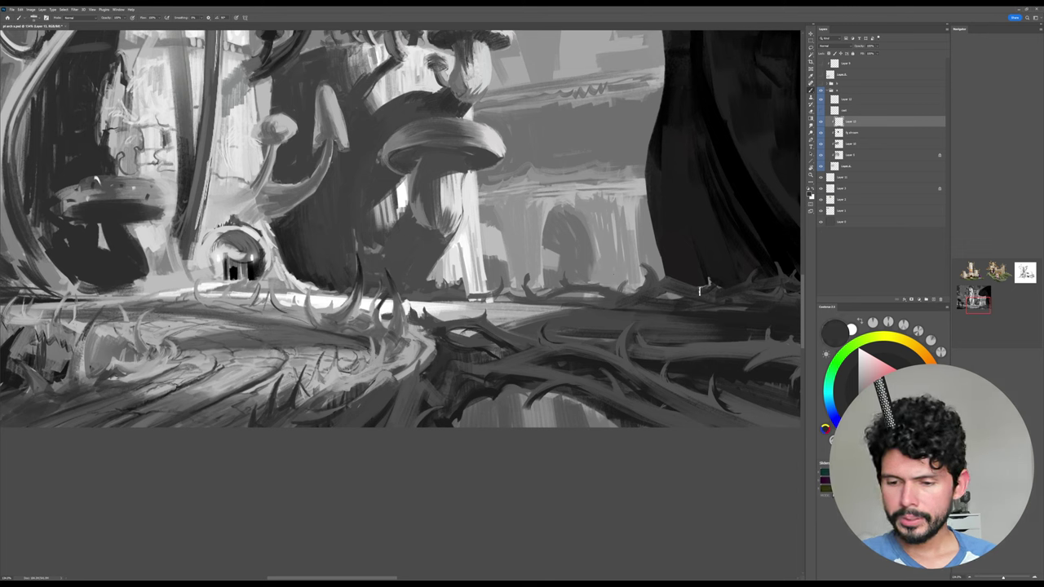
pyautogui.moveTo(699, 287)
pyautogui.mouseDown()
pyautogui.moveTo(520, 261)
pyautogui.moveTo(416, 314)
pyautogui.mouseUp()
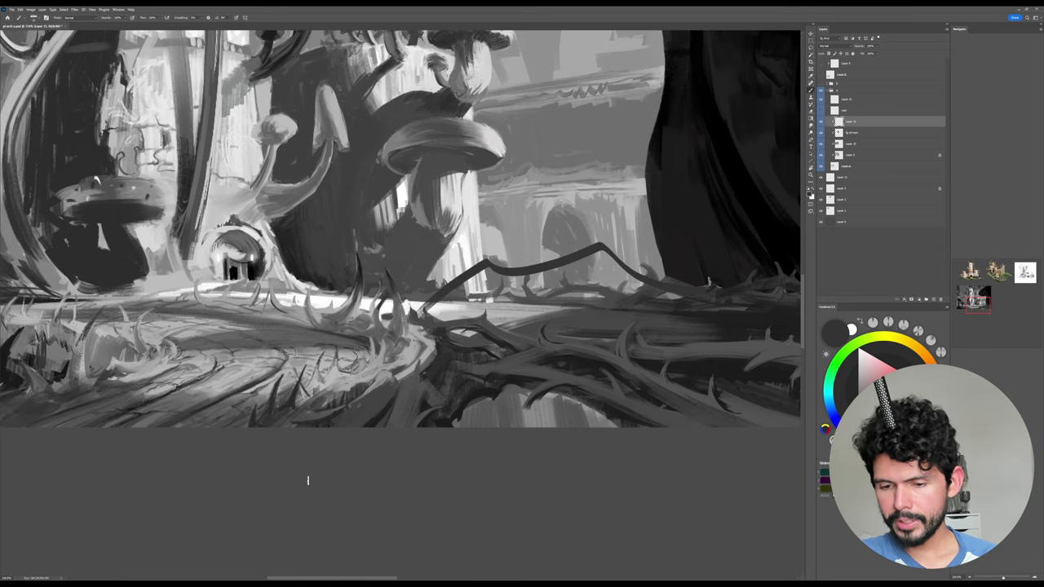
# Undo the peaked guide line, save the document, and check the whole painting at a reduced size.
pyautogui.press('z')
pyautogui.moveTo(682, 276); pyautogui.dragTo(344, 578)
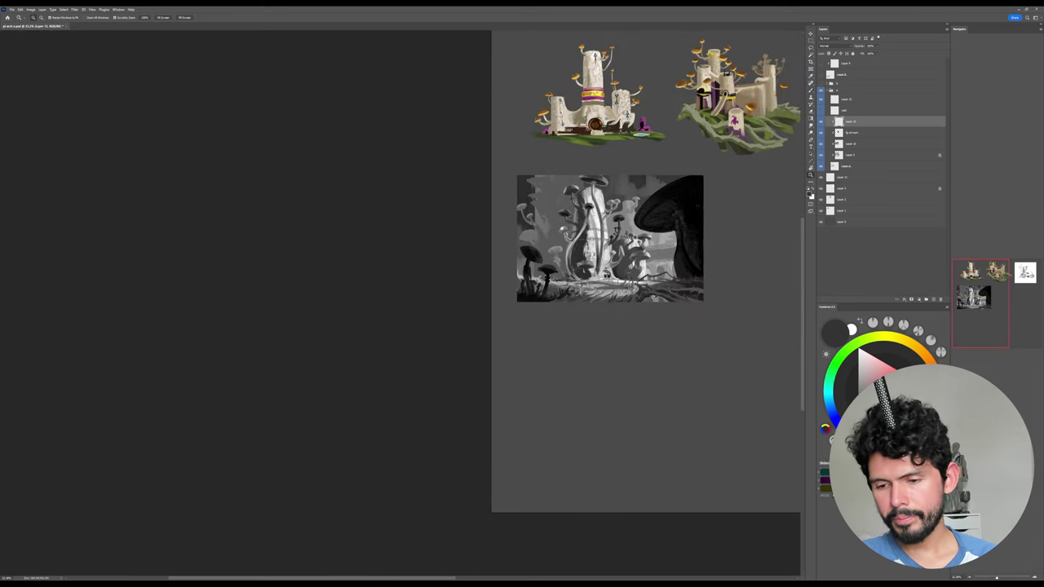
pyautogui.click(681, 281)
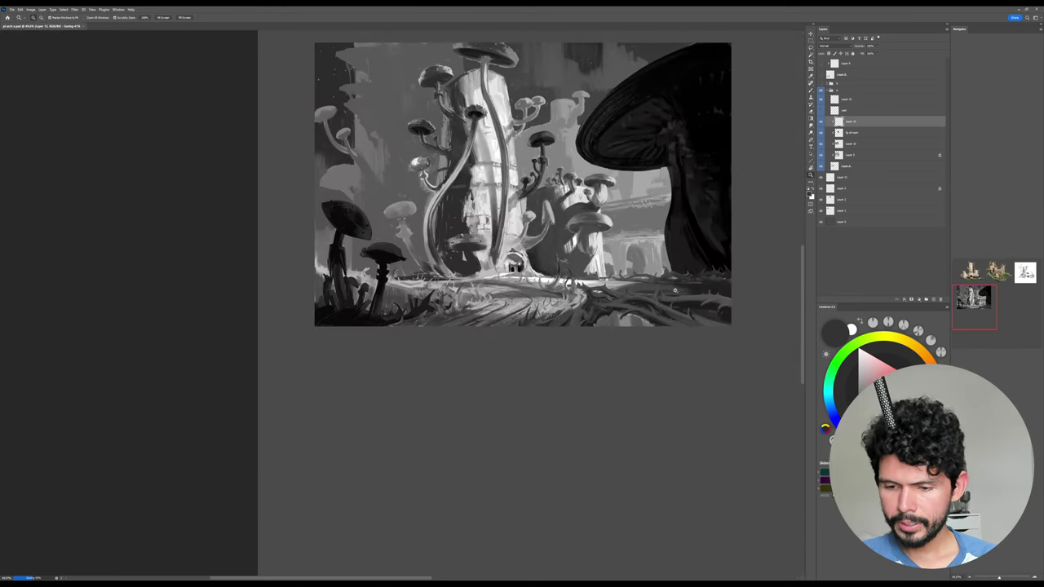
pyautogui.click(696, 289)
pyautogui.moveTo(695, 289); pyautogui.dragTo(705, 275)
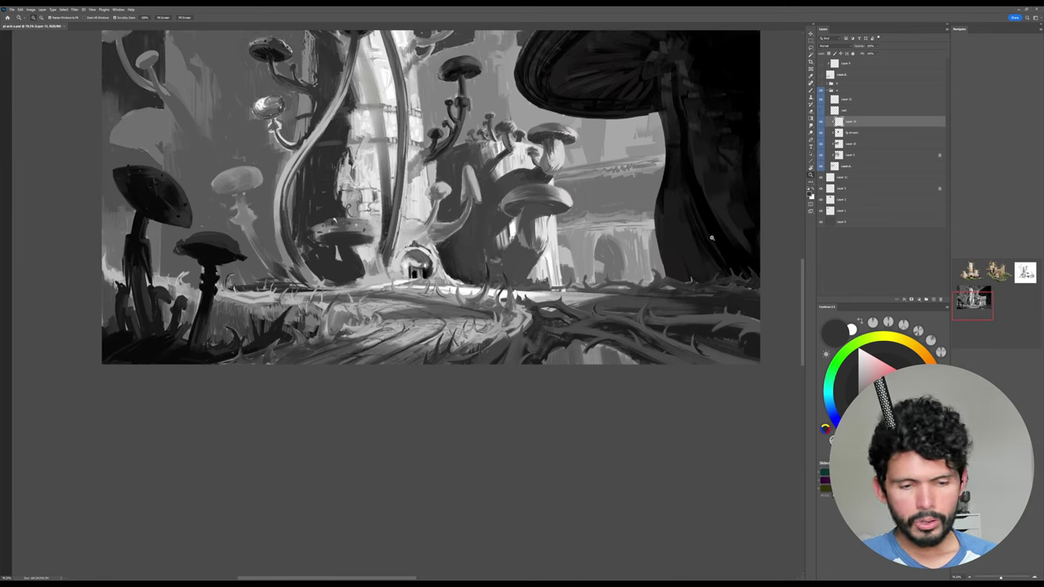
pyautogui.moveTo(669, 278); pyautogui.dragTo(685, 277)
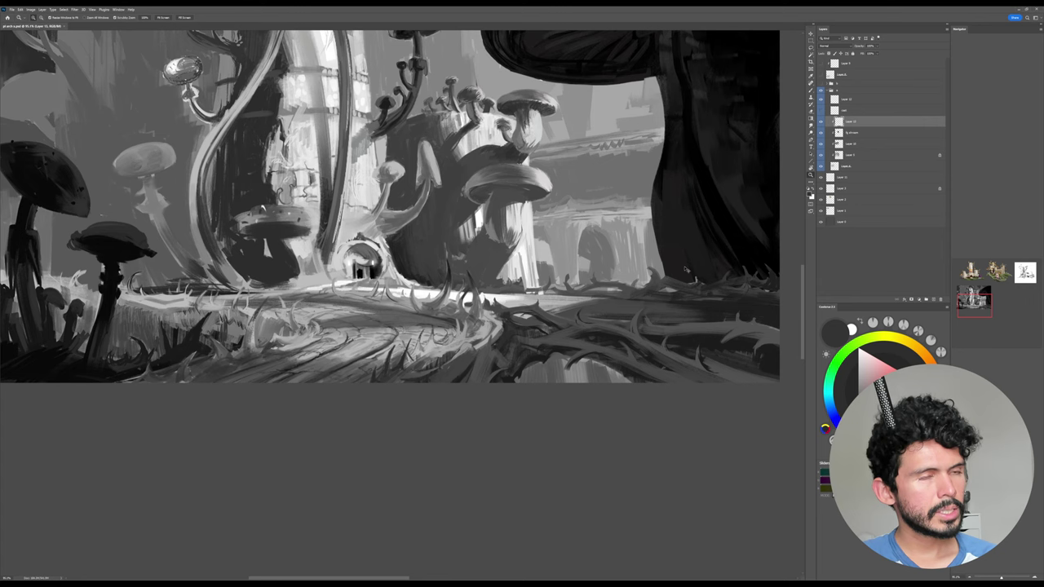
# Paint a dark grey vine branch running from the dark trunk's base, peaking in front of the distant arch and descending to the pale trunk.
pyautogui.press('r')
pyautogui.moveTo(711, 265); pyautogui.dragTo(700, 248)
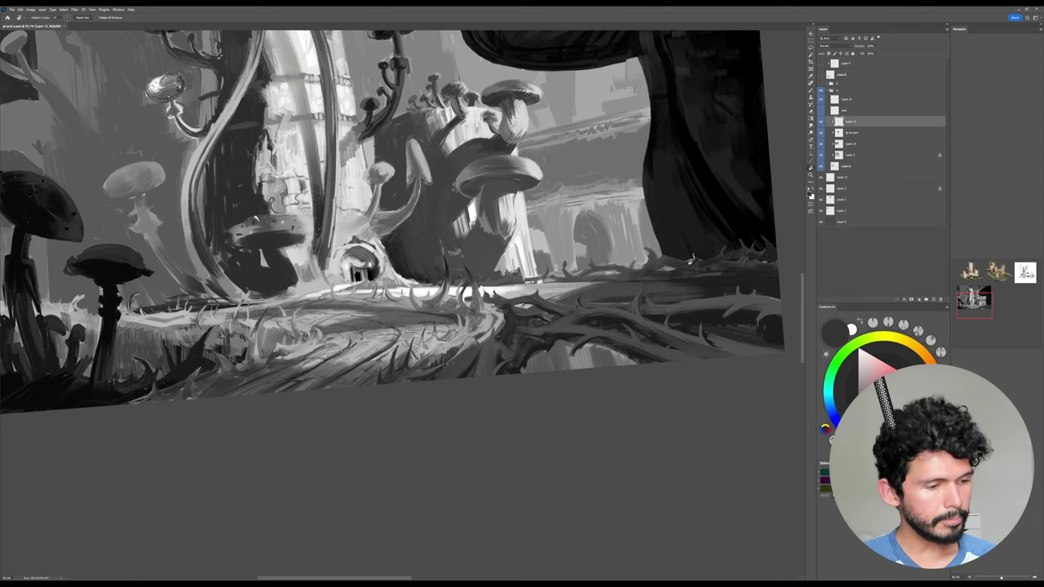
pyautogui.moveTo(718, 265); pyautogui.dragTo(706, 231)
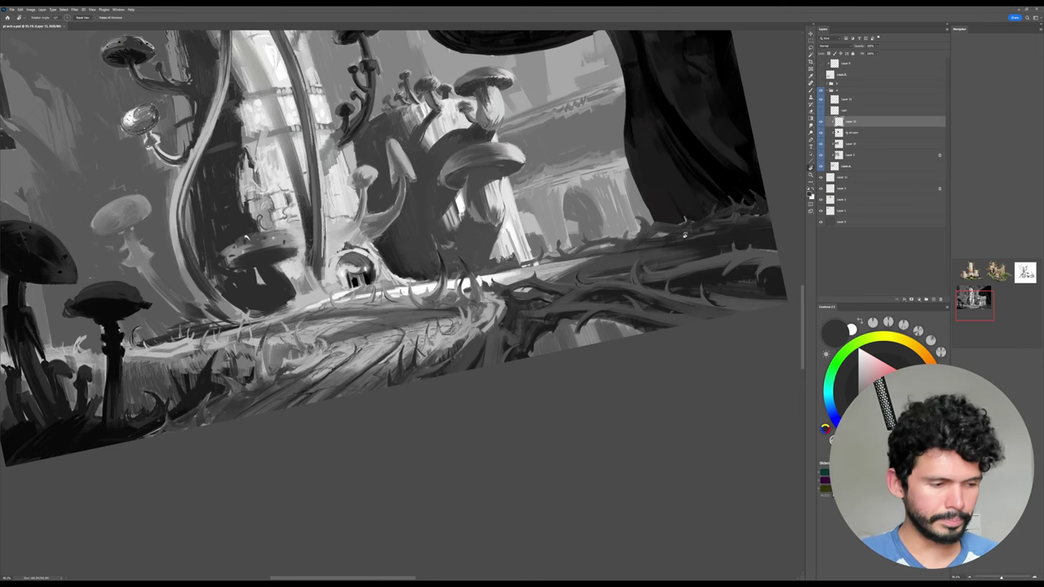
pyautogui.moveTo(685, 234); pyautogui.dragTo(682, 247)
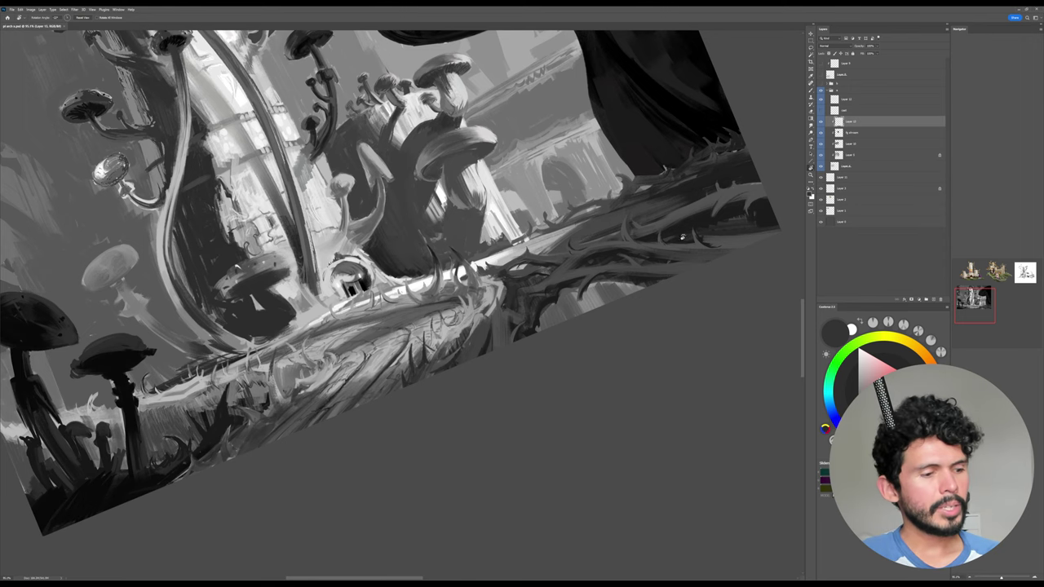
pyautogui.moveTo(716, 234); pyautogui.dragTo(624, 210)
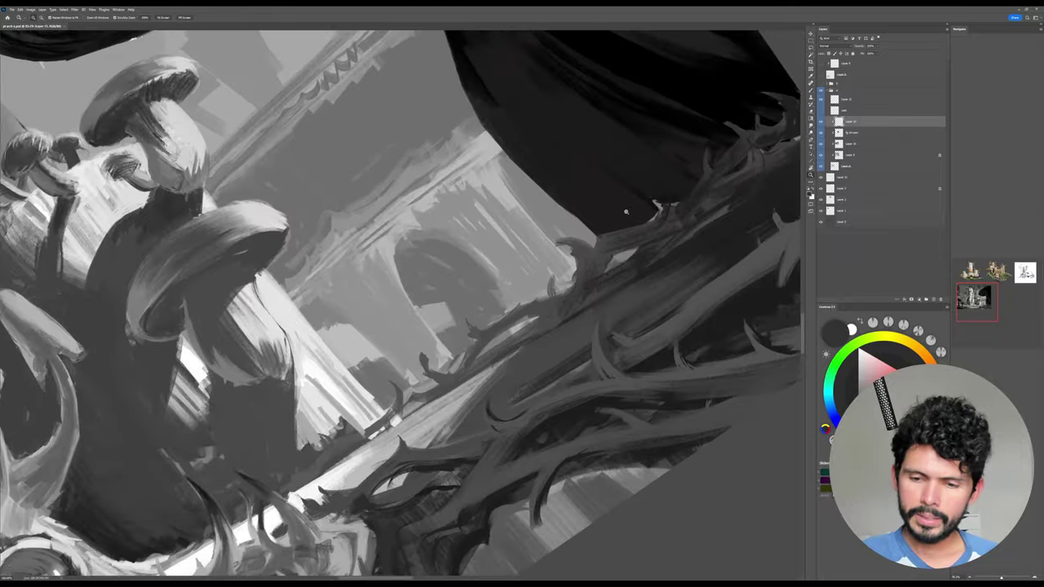
pyautogui.moveTo(725, 190); pyautogui.dragTo(698, 201)
pyautogui.press('b')
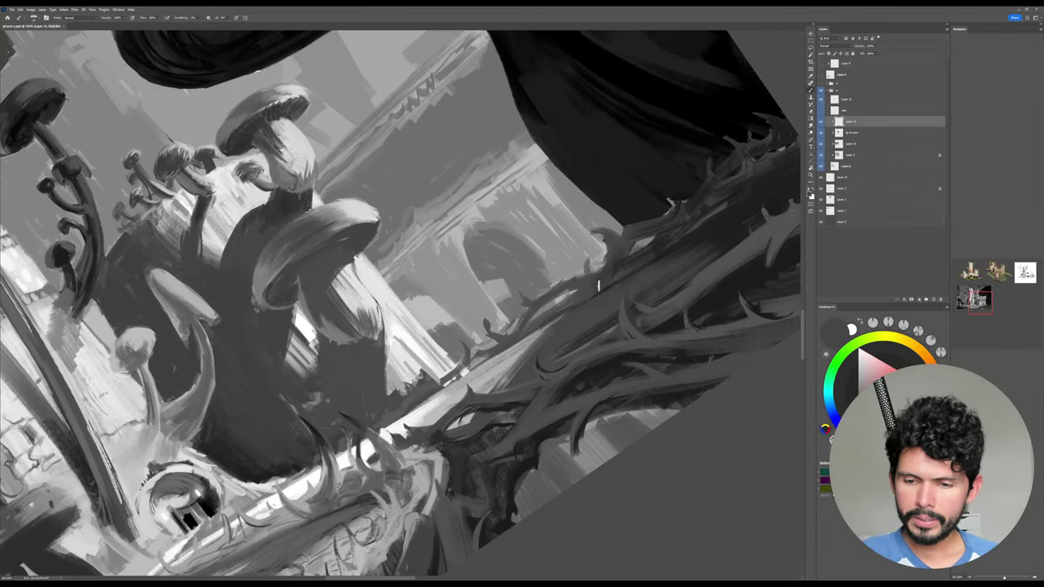
pyautogui.moveTo(628, 228)
pyautogui.mouseDown()
pyautogui.moveTo(590, 234)
pyautogui.moveTo(524, 281)
pyautogui.mouseUp()
pyautogui.moveTo(587, 232)
pyautogui.mouseDown()
pyautogui.moveTo(497, 281)
pyautogui.moveTo(426, 387)
pyautogui.moveTo(488, 306)
pyautogui.moveTo(407, 399)
pyautogui.moveTo(504, 280)
pyautogui.mouseUp()
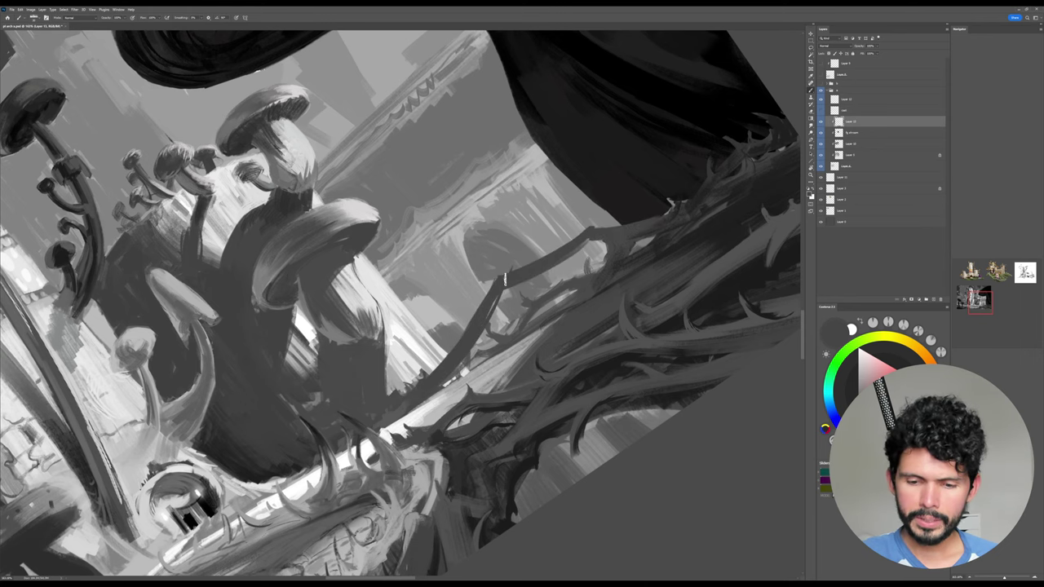
pyautogui.press('Escape')
pyautogui.moveTo(610, 287); pyautogui.dragTo(611, 253)
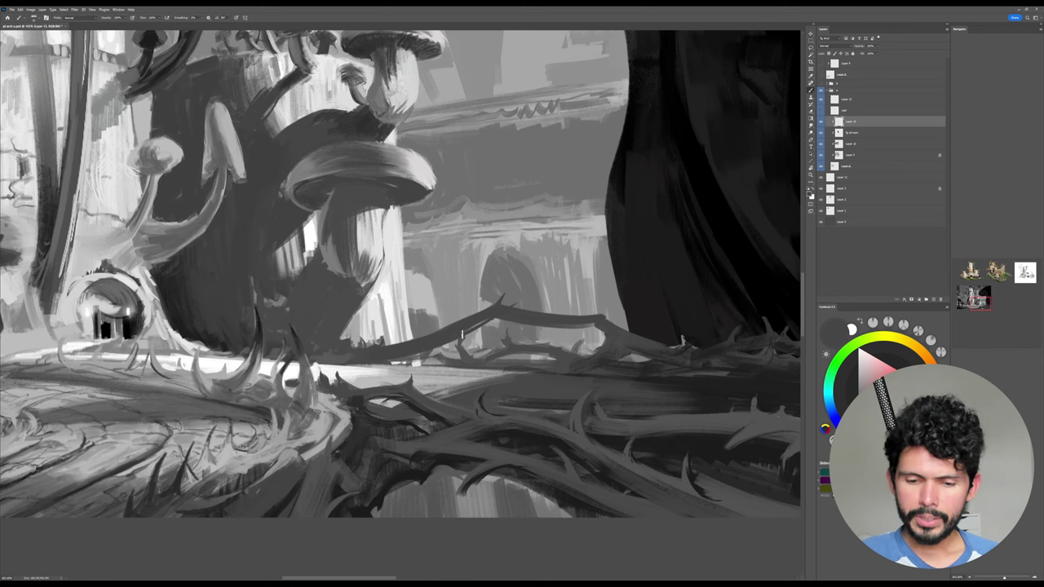
# Add a crossing stem beneath the peaked vine branch and paint small upright thorns along its top.
pyautogui.moveTo(462, 328); pyautogui.dragTo(531, 351)
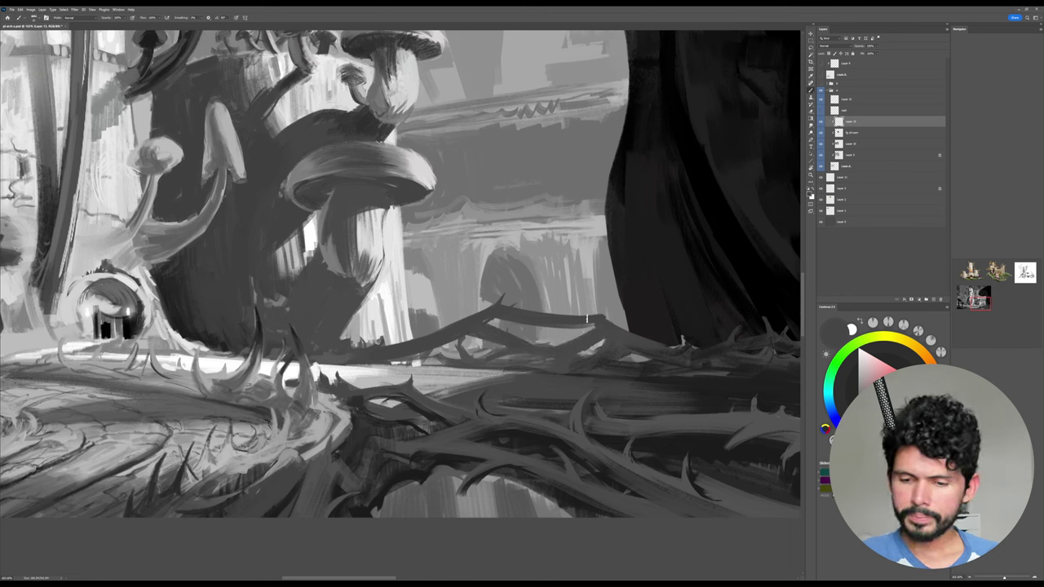
pyautogui.moveTo(587, 317); pyautogui.dragTo(587, 292)
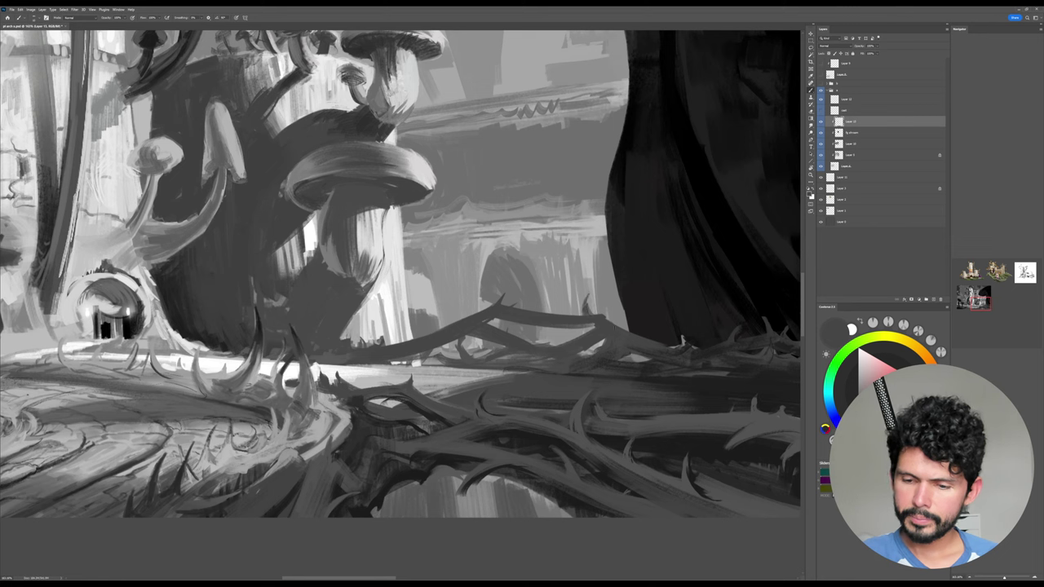
pyautogui.moveTo(617, 326); pyautogui.dragTo(614, 309)
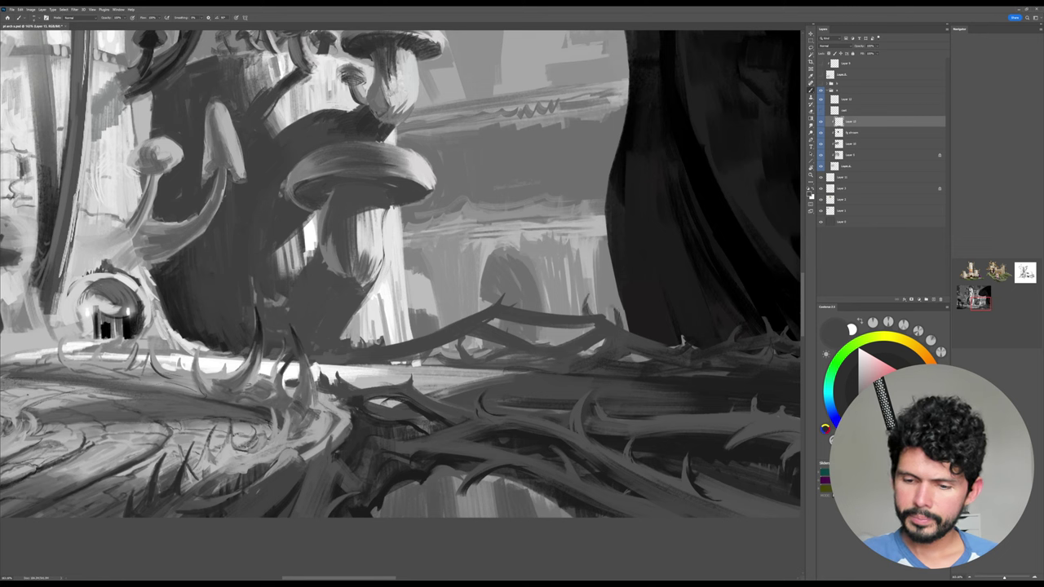
pyautogui.moveTo(429, 334); pyautogui.dragTo(445, 313)
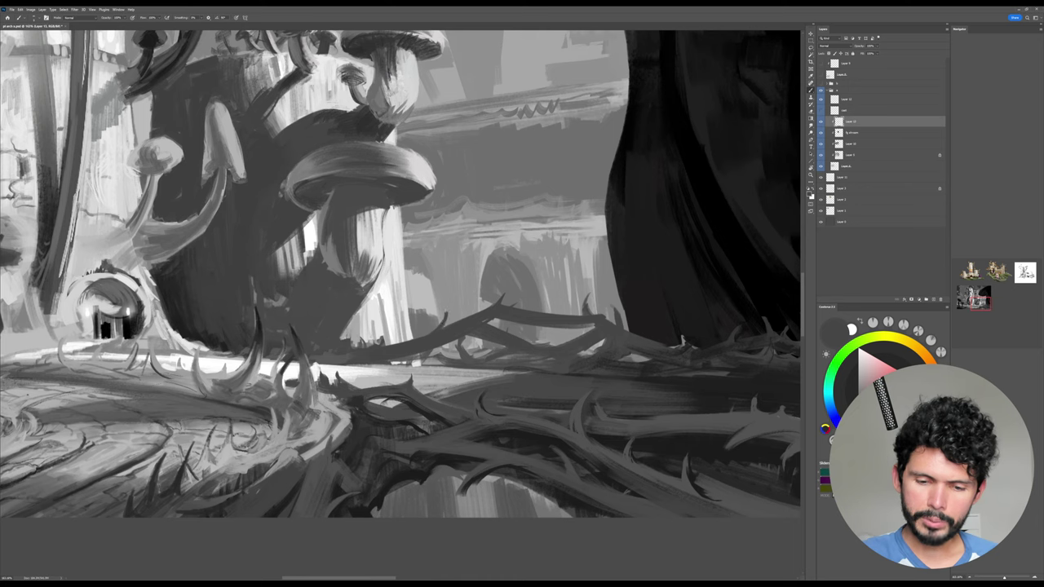
# Paint a forked offshoot at the low end of the peaked vine, across the bright base of the pale trunk.
pyautogui.moveTo(680, 230)
pyautogui.mouseDown()
pyautogui.moveTo(703, 216)
pyautogui.moveTo(717, 249)
pyautogui.moveTo(694, 263)
pyautogui.moveTo(755, 247)
pyautogui.moveTo(703, 99)
pyautogui.mouseUp()
pyautogui.press('r')
pyautogui.moveTo(711, 90); pyautogui.dragTo(612, 306)
pyautogui.scroll(2, 619, 290)
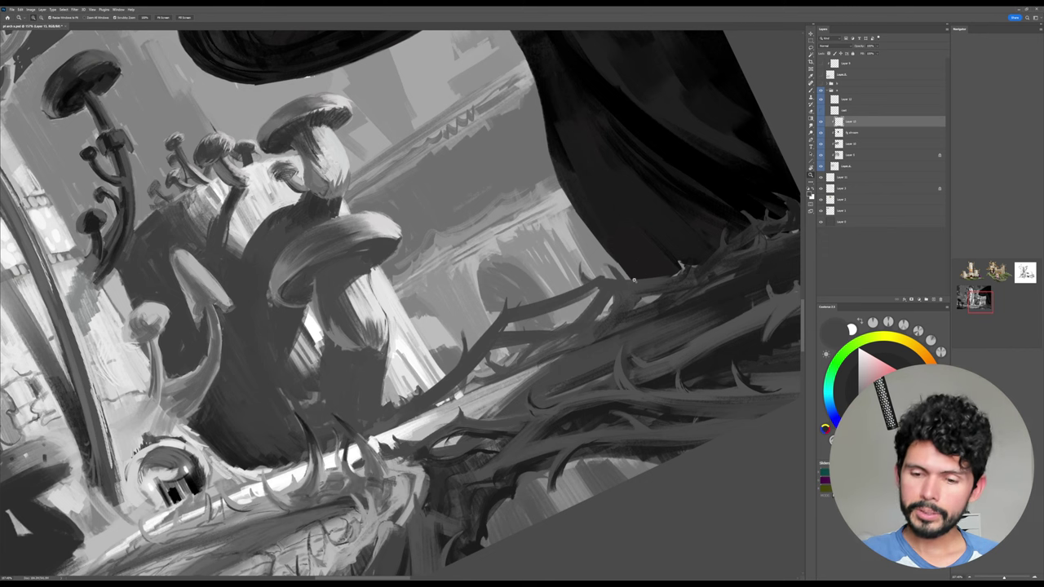
pyautogui.press('b')
pyautogui.moveTo(459, 364)
pyautogui.mouseDown()
pyautogui.moveTo(369, 417)
pyautogui.moveTo(436, 372)
pyautogui.moveTo(486, 356)
pyautogui.moveTo(466, 370)
pyautogui.moveTo(509, 366)
pyautogui.moveTo(457, 387)
pyautogui.mouseUp()
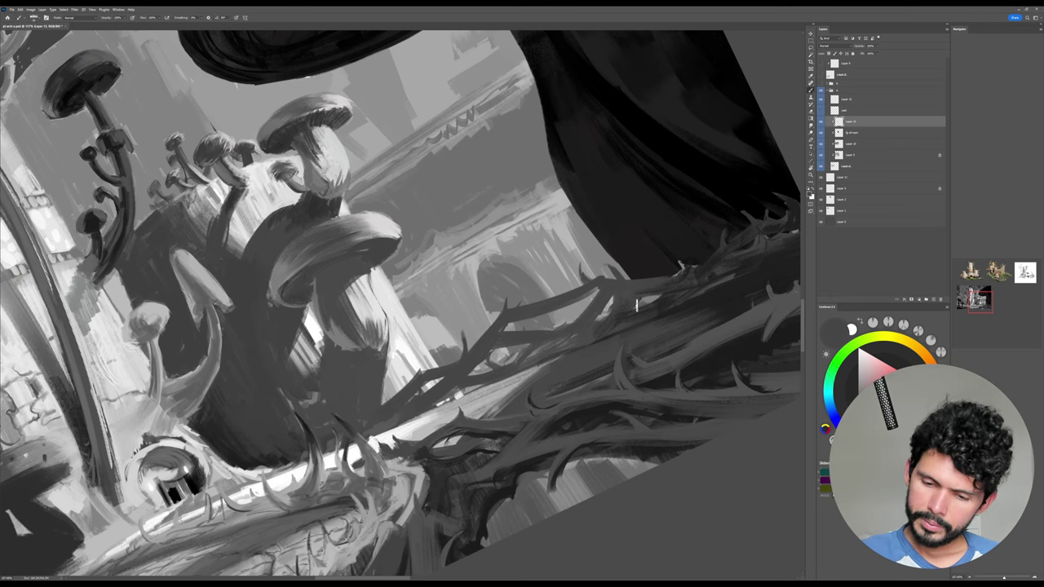
pyautogui.press('Escape')
# Check the new vine within the whole painting, comparing it with the active layer hidden and shown.
pyautogui.moveTo(718, 307); pyautogui.dragTo(672, 318)
pyautogui.moveTo(741, 337); pyautogui.dragTo(725, 309)
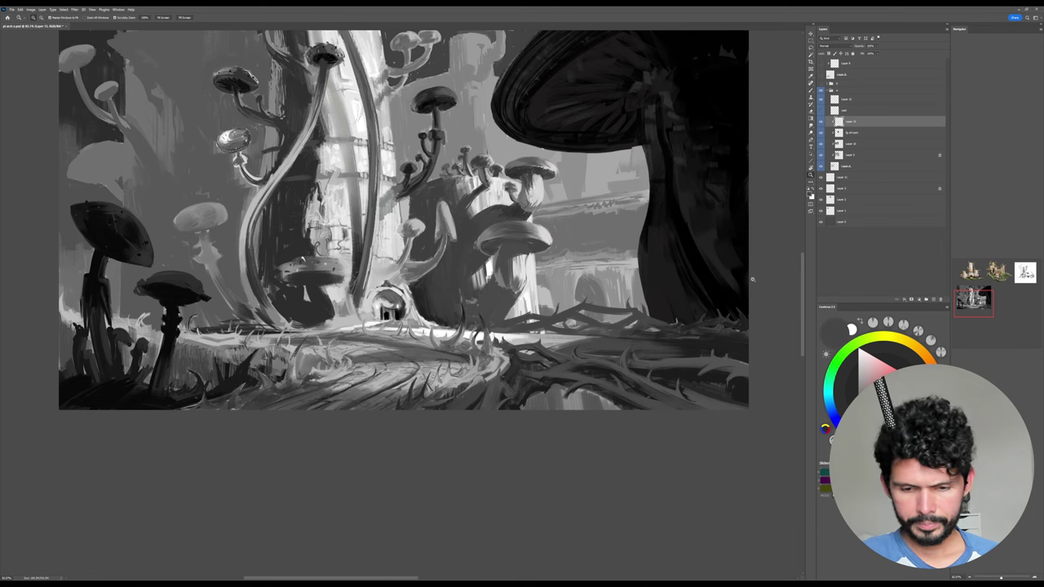
pyautogui.scroll(2, 602, 335)
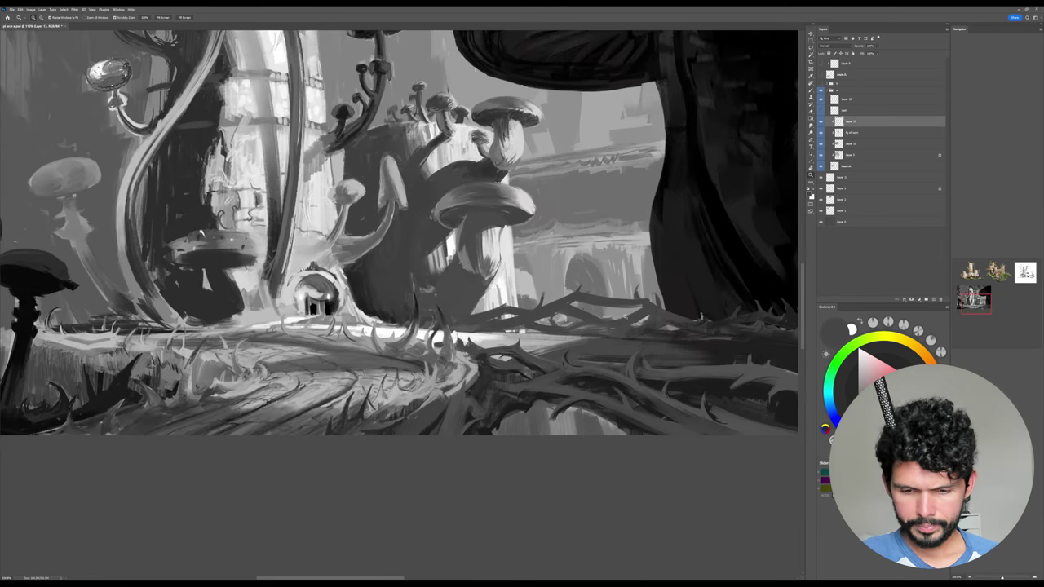
pyautogui.moveTo(606, 331); pyautogui.dragTo(619, 330)
pyautogui.click(820, 121)
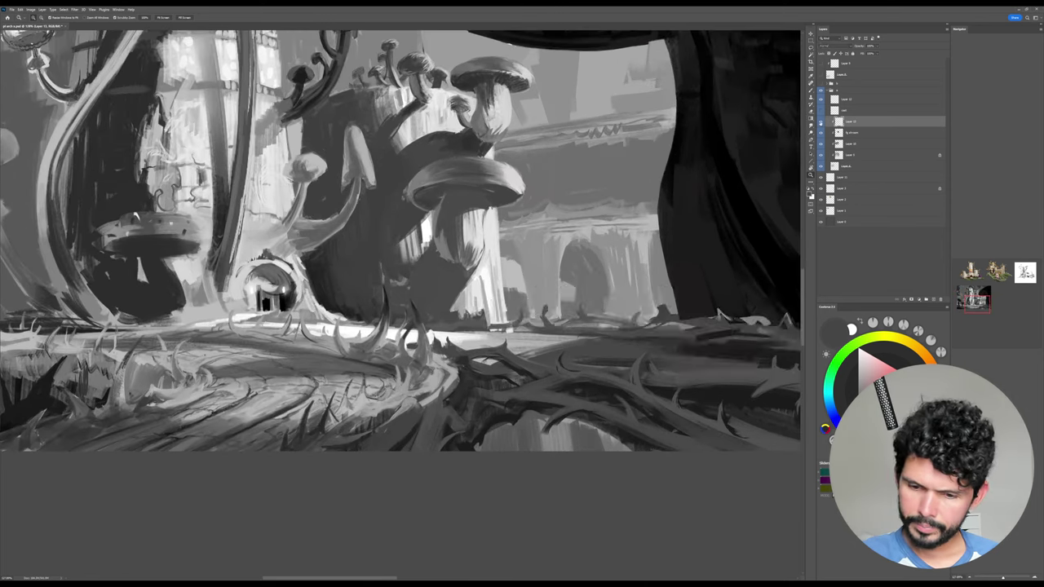
pyautogui.click(821, 122)
# Touch up the forked end of the vine with light and dark greys sampled from the pale trunk and the branch.
pyautogui.keyDown('alt'); pyautogui.click(461, 307); pyautogui.keyUp('alt')
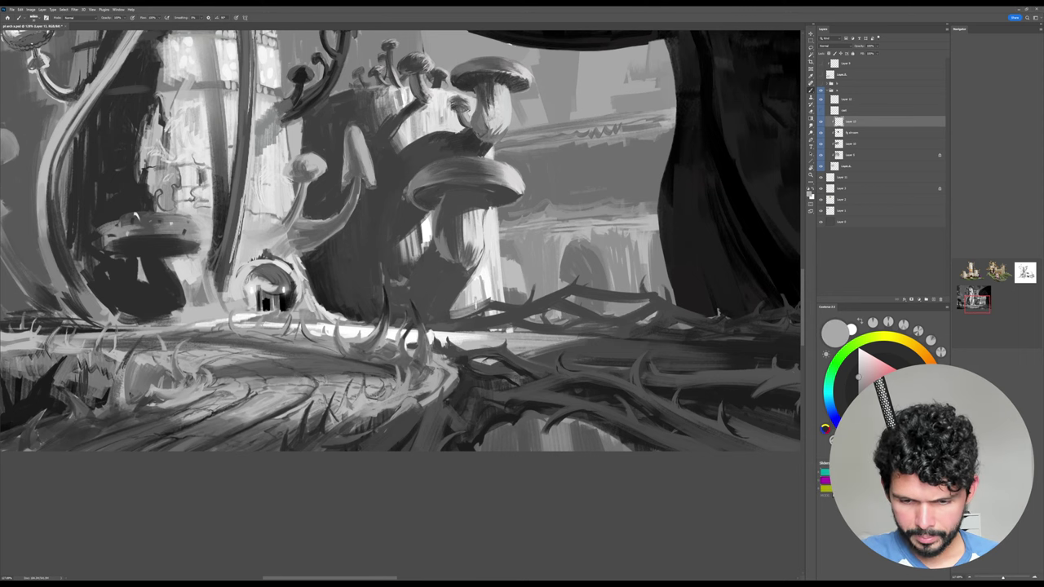
pyautogui.scroll(1, 461, 307)
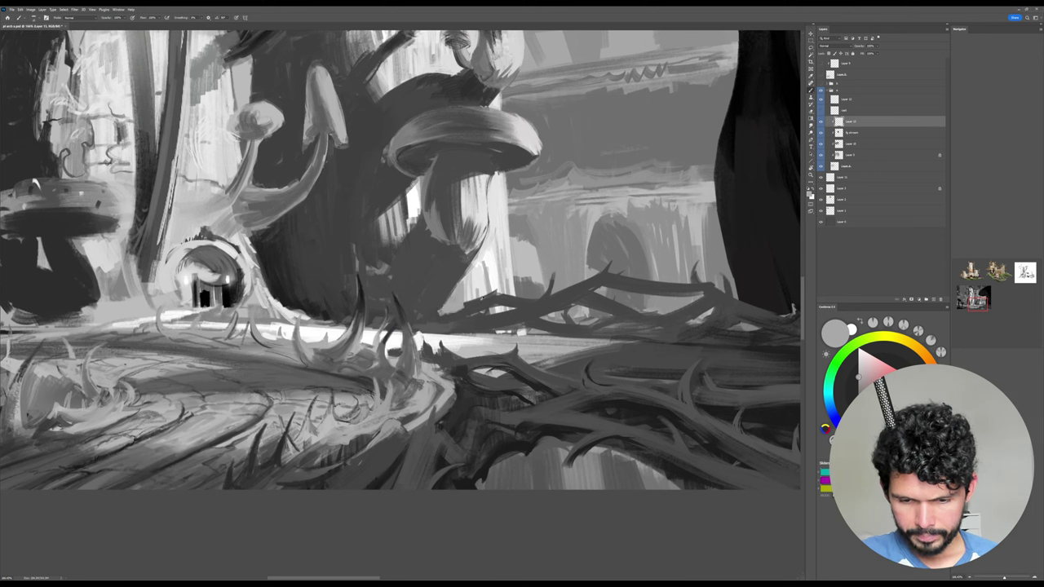
pyautogui.keyDown('alt'); pyautogui.click(470, 297); pyautogui.keyUp('alt')
pyautogui.moveTo(463, 306); pyautogui.dragTo(480, 296)
pyautogui.keyDown('alt'); pyautogui.click(485, 294); pyautogui.keyUp('alt')
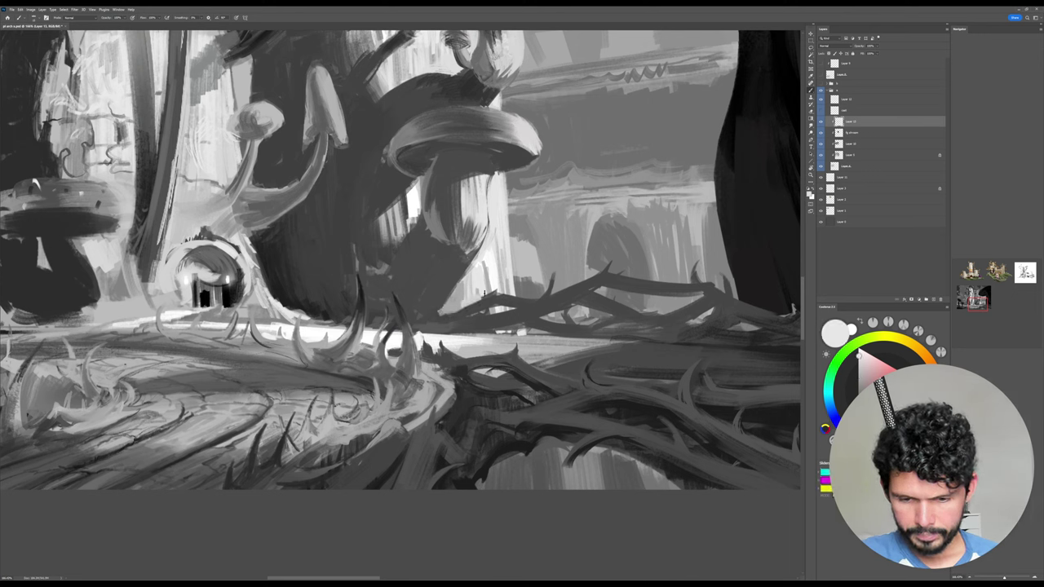
pyautogui.keyDown('alt'); pyautogui.click(489, 292); pyautogui.keyUp('alt')
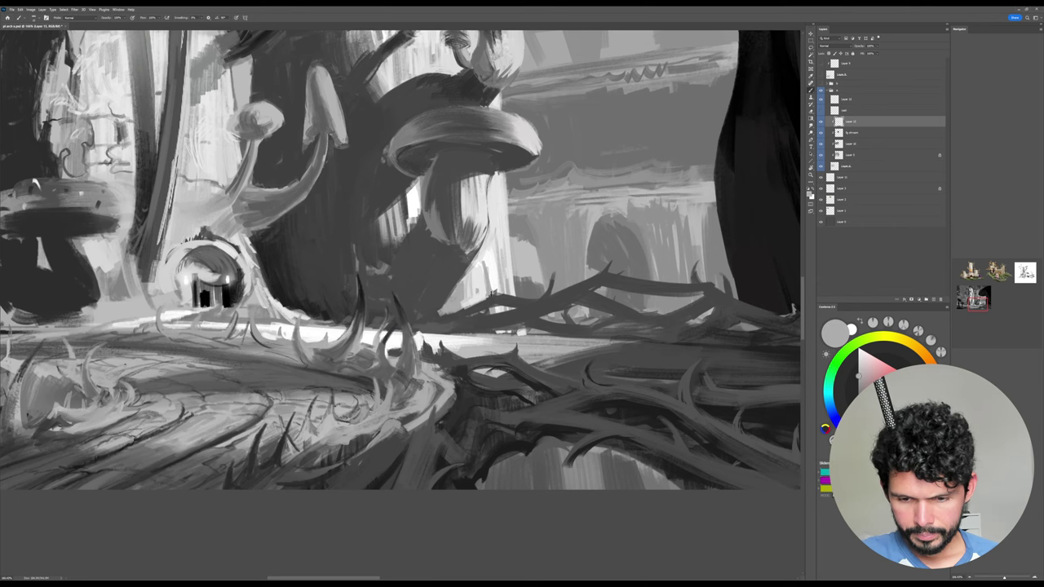
pyautogui.keyDown('alt'); pyautogui.click(496, 293); pyautogui.keyUp('alt')
pyautogui.keyDown('alt'); pyautogui.click(487, 304); pyautogui.keyUp('alt')
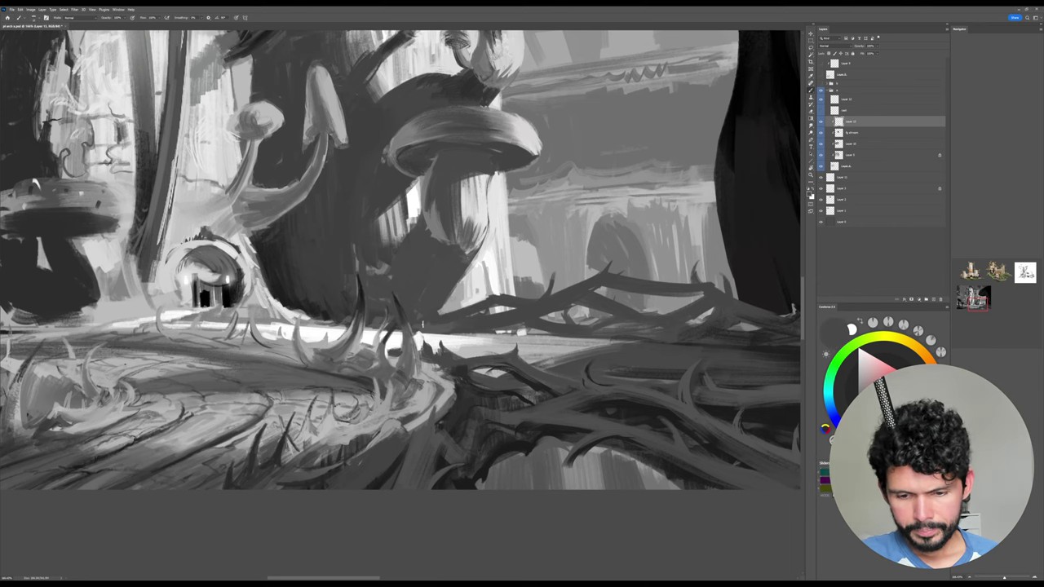
pyautogui.moveTo(470, 320)
pyautogui.mouseDown()
pyautogui.moveTo(562, 316)
pyautogui.moveTo(545, 259)
pyautogui.moveTo(592, 228)
pyautogui.moveTo(560, 241)
pyautogui.mouseUp()
pyautogui.press('r')
pyautogui.press('b')
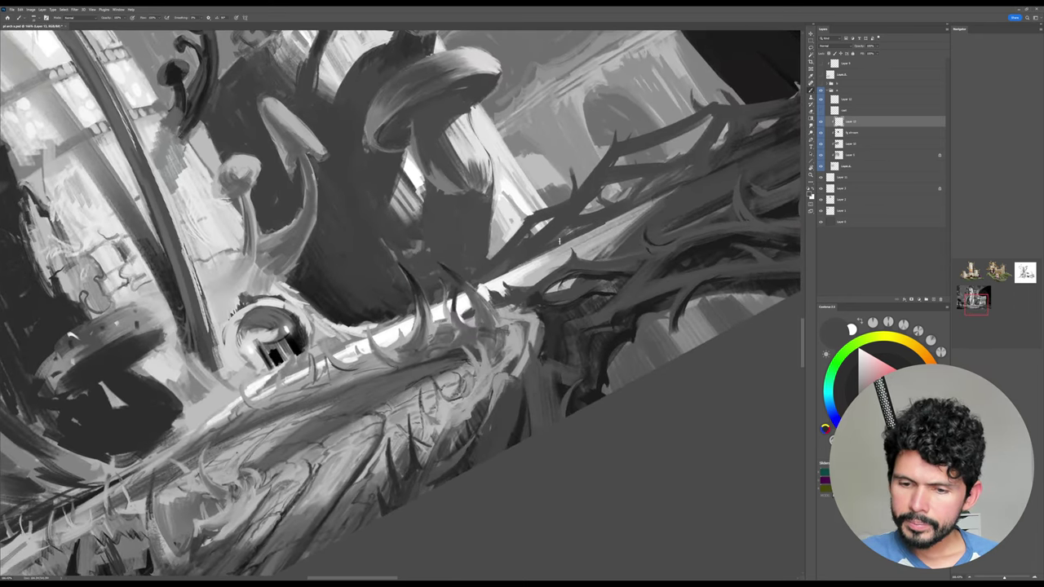
pyautogui.moveTo(679, 198); pyautogui.dragTo(610, 274)
pyautogui.press('Escape')
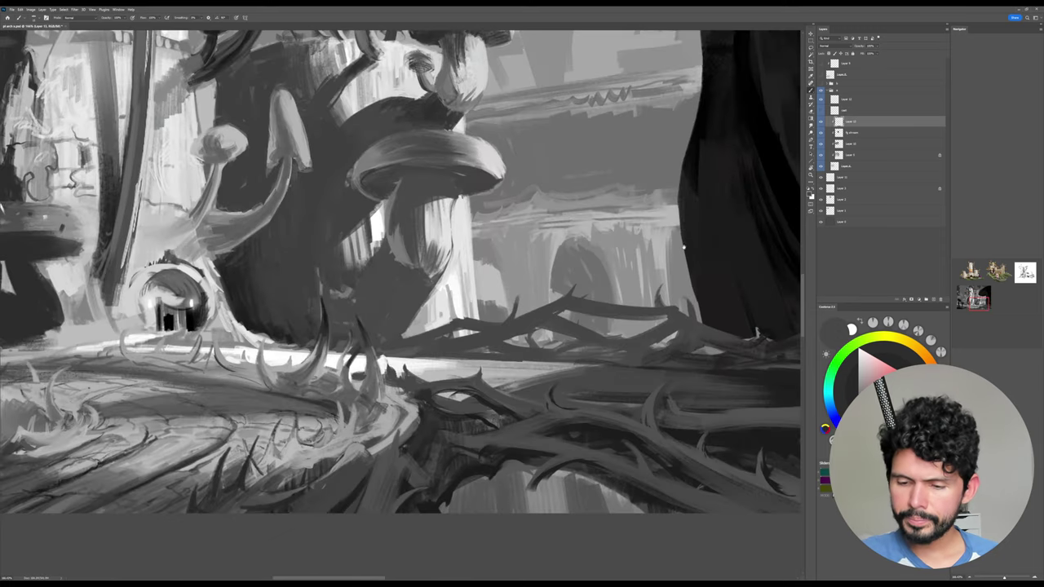
# Try a long vine branch sweeping across the dark trunk's base to the painting's right edge, and undo the strokes.
pyautogui.moveTo(709, 227); pyautogui.dragTo(686, 203)
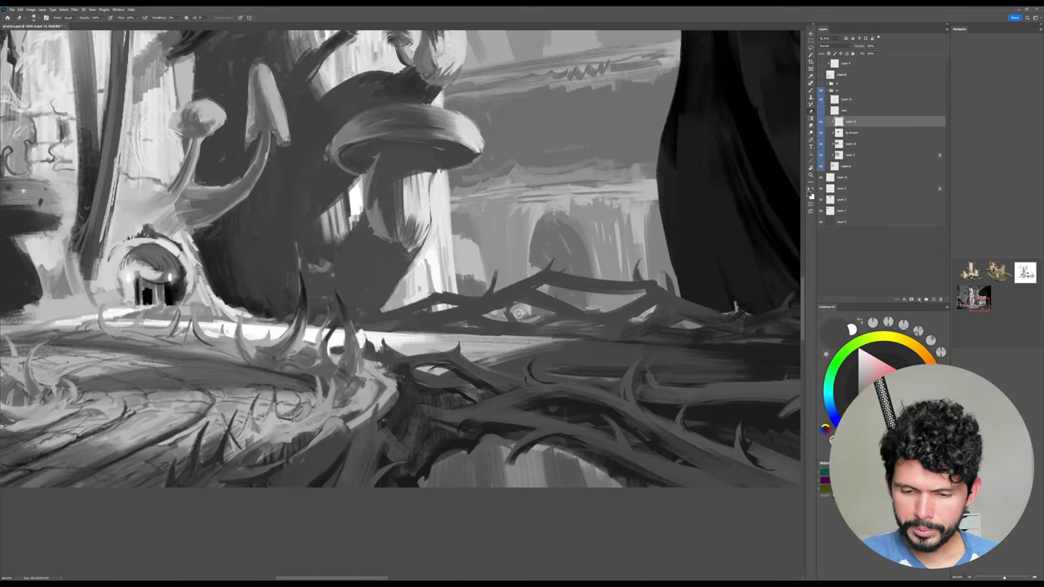
pyautogui.moveTo(692, 285); pyautogui.dragTo(632, 283)
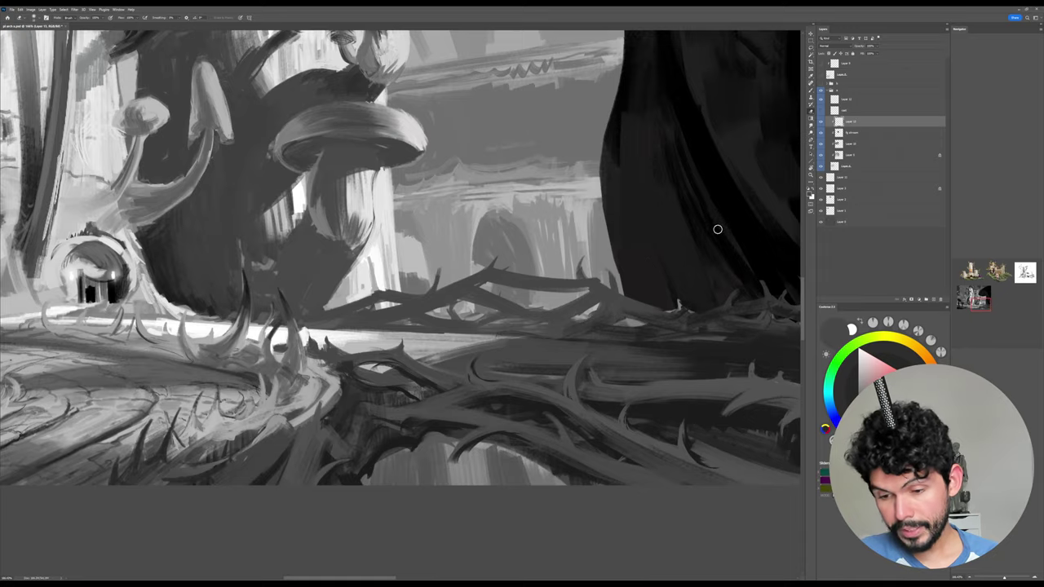
pyautogui.moveTo(736, 242); pyautogui.dragTo(621, 232)
pyautogui.press('b')
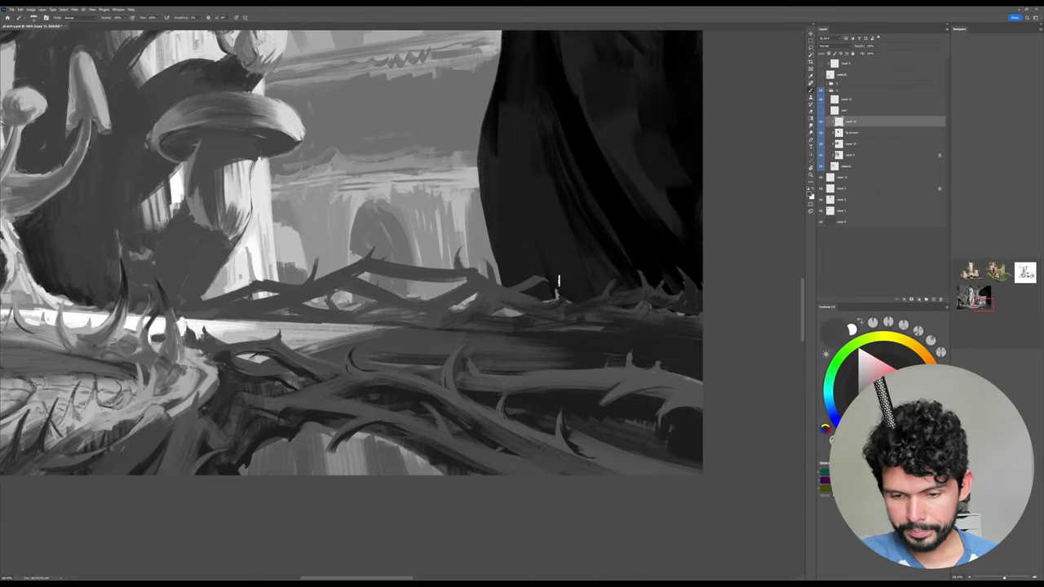
pyautogui.moveTo(546, 281); pyautogui.dragTo(701, 269)
pyautogui.moveTo(517, 290); pyautogui.dragTo(622, 278)
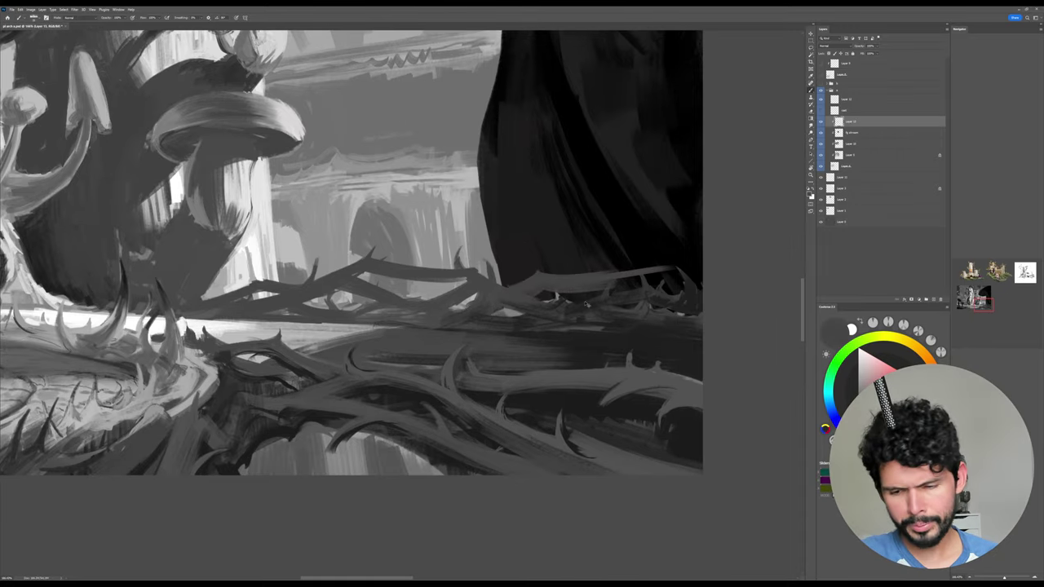
pyautogui.hotkey('ctrl', 'z')
pyautogui.moveTo(517, 290); pyautogui.dragTo(738, 265)
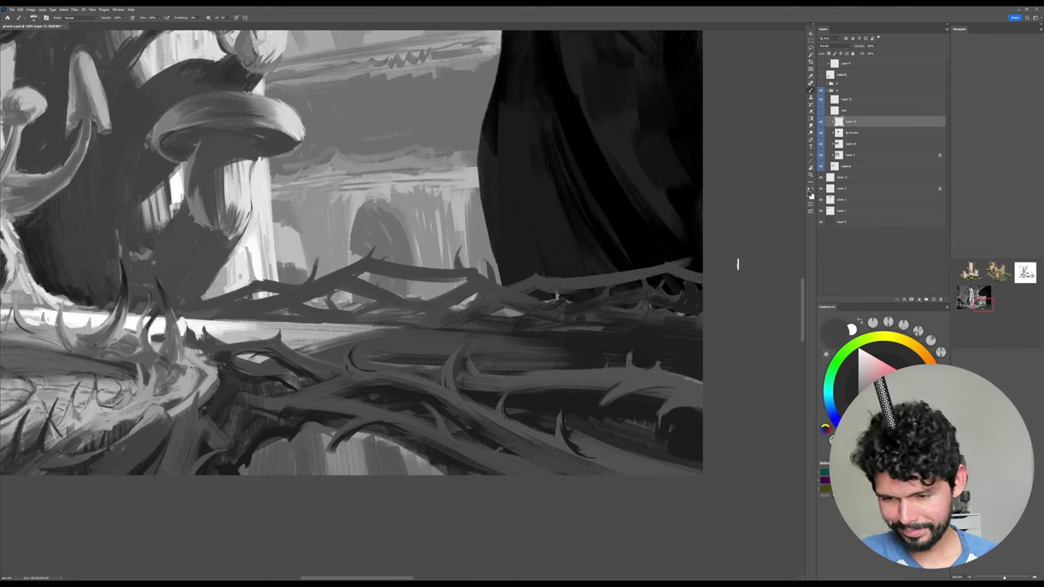
pyautogui.hotkey('ctrl', 'z')
pyautogui.hotkey('ctrl', 'z')
# Paint a dark grey vine branch rising across the dark trunk's base and bending down at the painting's right edge.
pyautogui.moveTo(534, 282); pyautogui.dragTo(655, 265)
pyautogui.moveTo(588, 280)
pyautogui.mouseDown()
pyautogui.moveTo(673, 276)
pyautogui.moveTo(673, 266)
pyautogui.moveTo(708, 285)
pyautogui.mouseUp()
pyautogui.moveTo(664, 268); pyautogui.dragTo(722, 279)
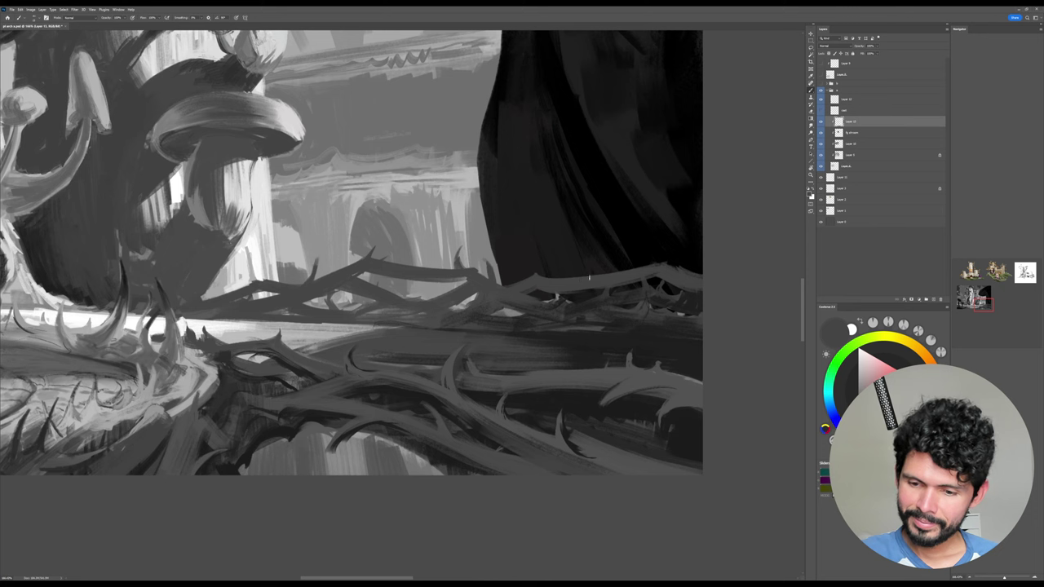
# Paint curved thorns on the branch crossing the dark trunk's base, refine its lower edge, and save the document.
pyautogui.moveTo(590, 278); pyautogui.dragTo(598, 257)
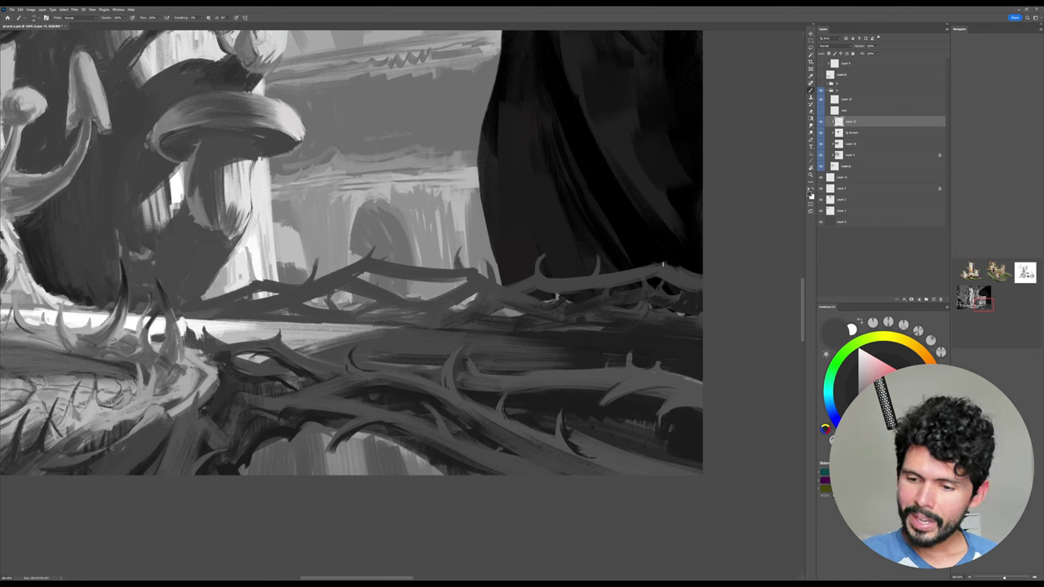
pyautogui.moveTo(663, 265)
pyautogui.mouseDown()
pyautogui.moveTo(684, 280)
pyautogui.moveTo(698, 241)
pyautogui.mouseUp()
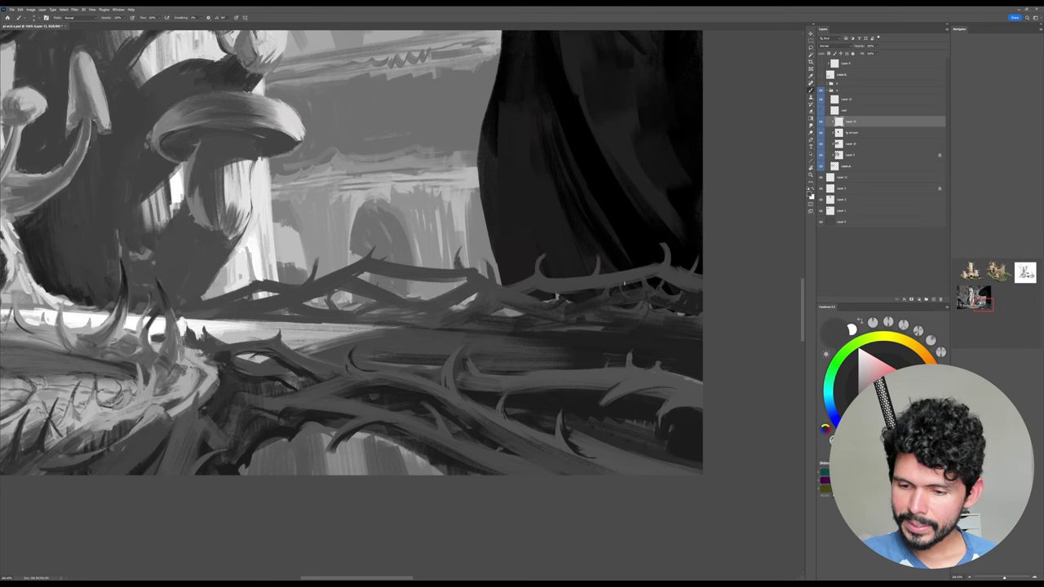
pyautogui.moveTo(628, 271); pyautogui.dragTo(631, 258)
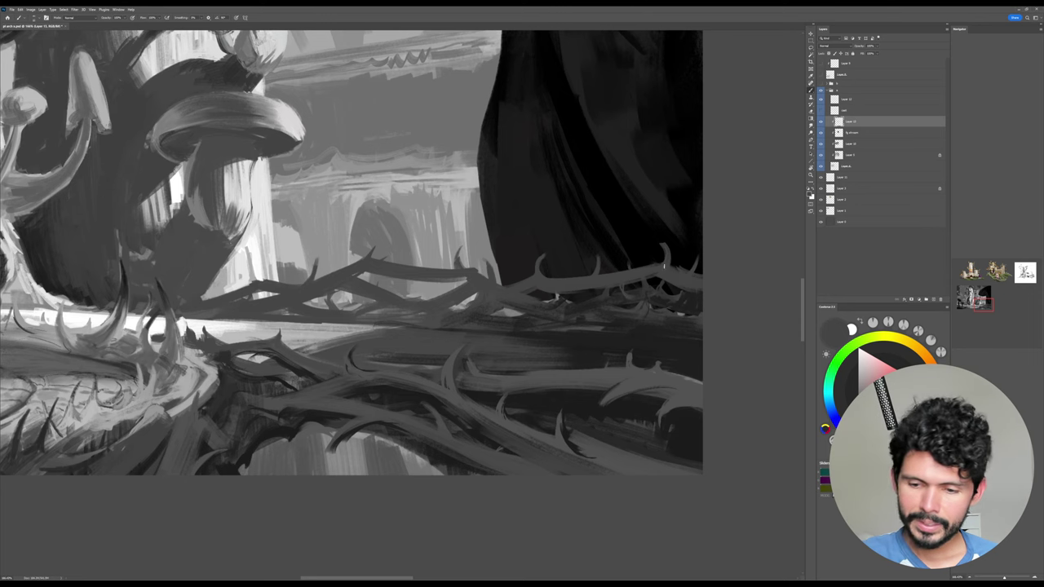
pyautogui.moveTo(557, 302); pyautogui.dragTo(590, 308)
pyautogui.moveTo(710, 270)
pyautogui.mouseDown()
pyautogui.moveTo(670, 285)
pyautogui.moveTo(693, 282)
pyautogui.mouseUp()
pyautogui.hotkey('ctrl', 's')
# Paint a thin mid-grey vine along the ground at the dark tower's base, between the round door and the thorny branches.
pyautogui.moveTo(612, 250); pyautogui.dragTo(576, 174)
pyautogui.moveTo(375, 342)
pyautogui.mouseDown()
pyautogui.moveTo(551, 310)
pyautogui.moveTo(571, 282)
pyautogui.mouseUp()
pyautogui.press('r')
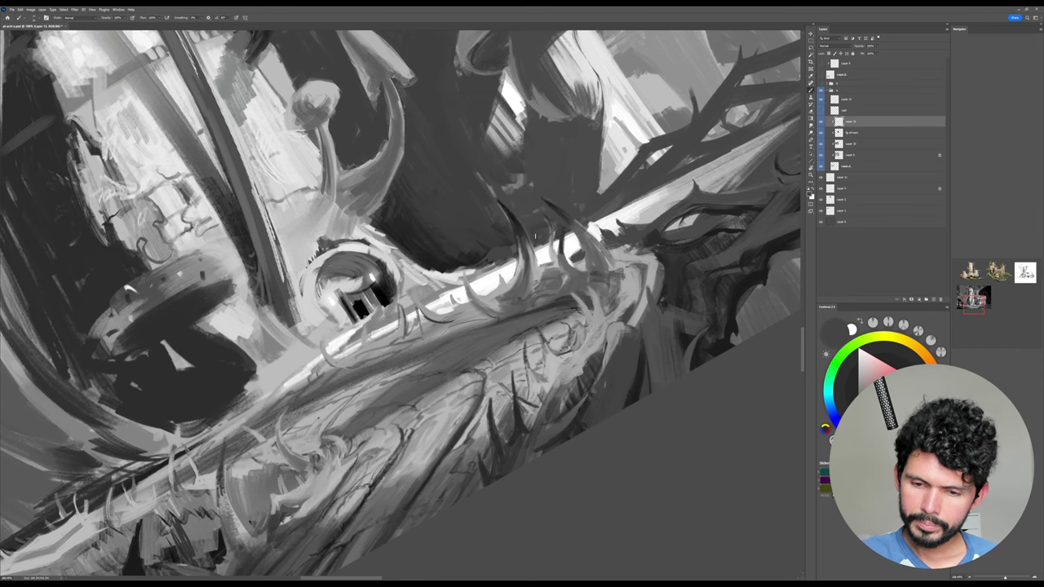
pyautogui.press('Escape')
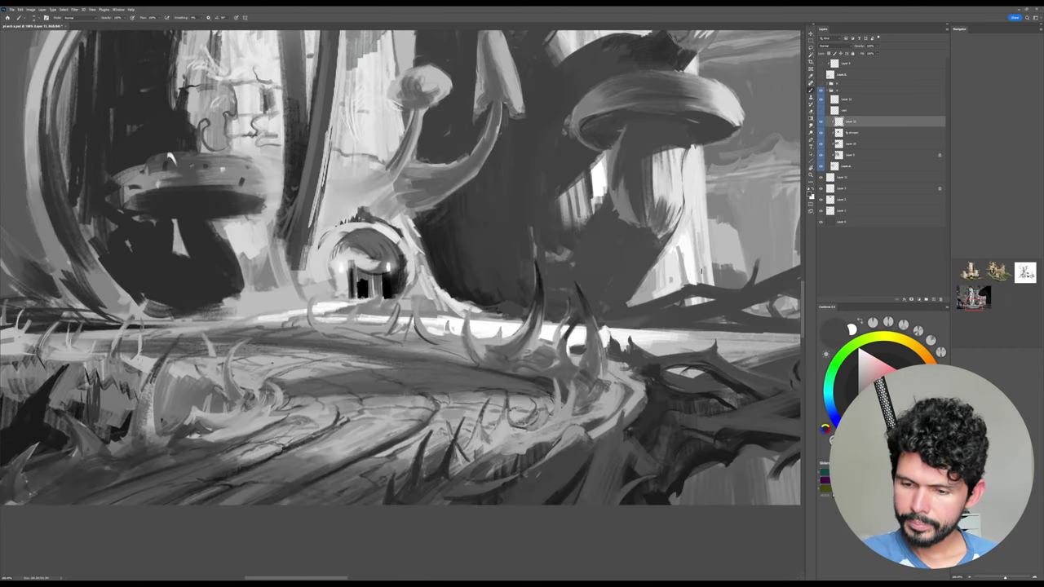
pyautogui.click(862, 397)
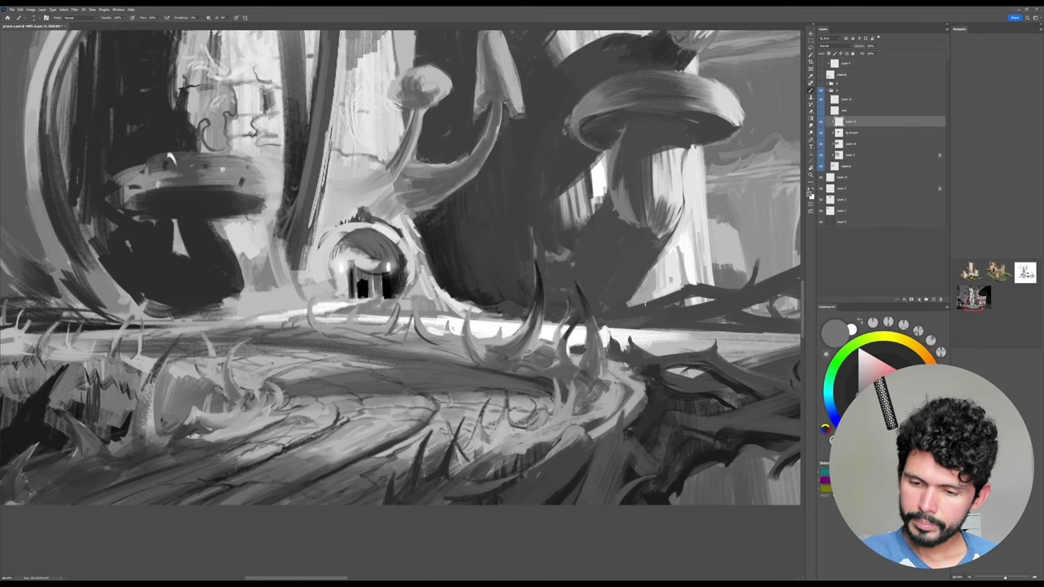
pyautogui.moveTo(568, 292)
pyautogui.mouseDown()
pyautogui.moveTo(563, 271)
pyautogui.moveTo(561, 295)
pyautogui.moveTo(487, 309)
pyautogui.mouseUp()
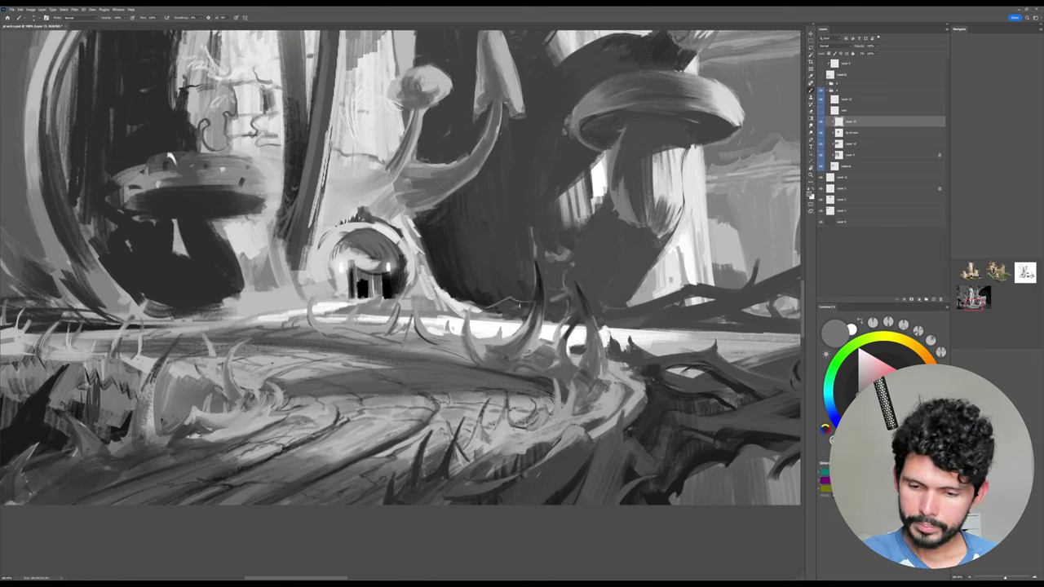
pyautogui.moveTo(549, 306)
pyautogui.mouseDown()
pyautogui.moveTo(563, 303)
pyautogui.moveTo(557, 295)
pyautogui.moveTo(625, 306)
pyautogui.mouseUp()
pyautogui.moveTo(733, 306); pyautogui.dragTo(574, 304)
pyautogui.moveTo(633, 277); pyautogui.dragTo(618, 284)
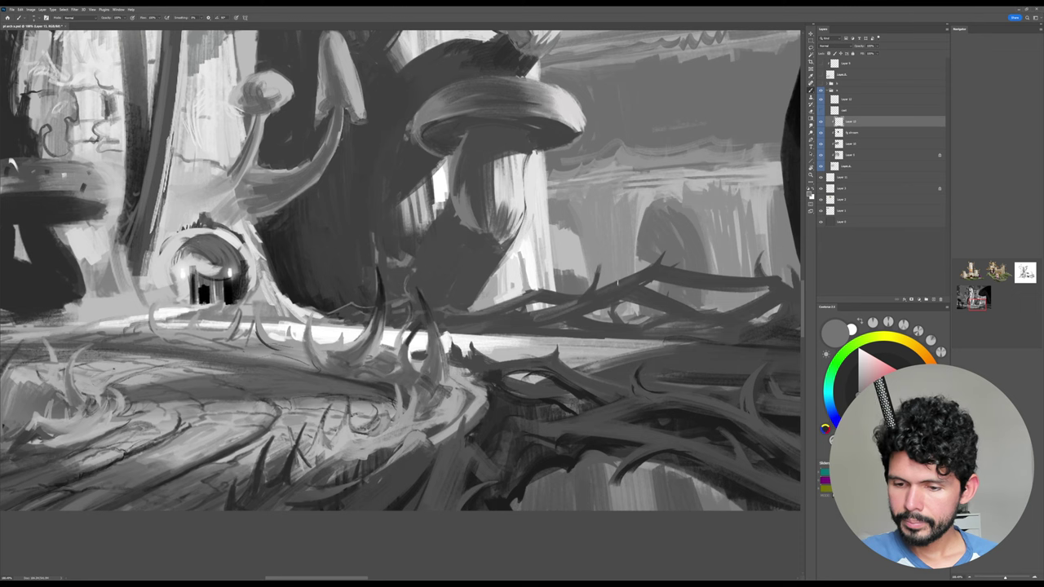
# Touch up the thorny branches and the ground in front of the dark trunk with greys sampled from the painting.
pyautogui.moveTo(685, 301)
pyautogui.mouseDown()
pyautogui.moveTo(596, 294)
pyautogui.moveTo(669, 279)
pyautogui.mouseUp()
pyautogui.moveTo(583, 265)
pyautogui.mouseDown()
pyautogui.moveTo(677, 281)
pyautogui.moveTo(633, 281)
pyautogui.moveTo(644, 278)
pyautogui.mouseUp()
pyautogui.keyDown('alt'); pyautogui.click(584, 271); pyautogui.keyUp('alt')
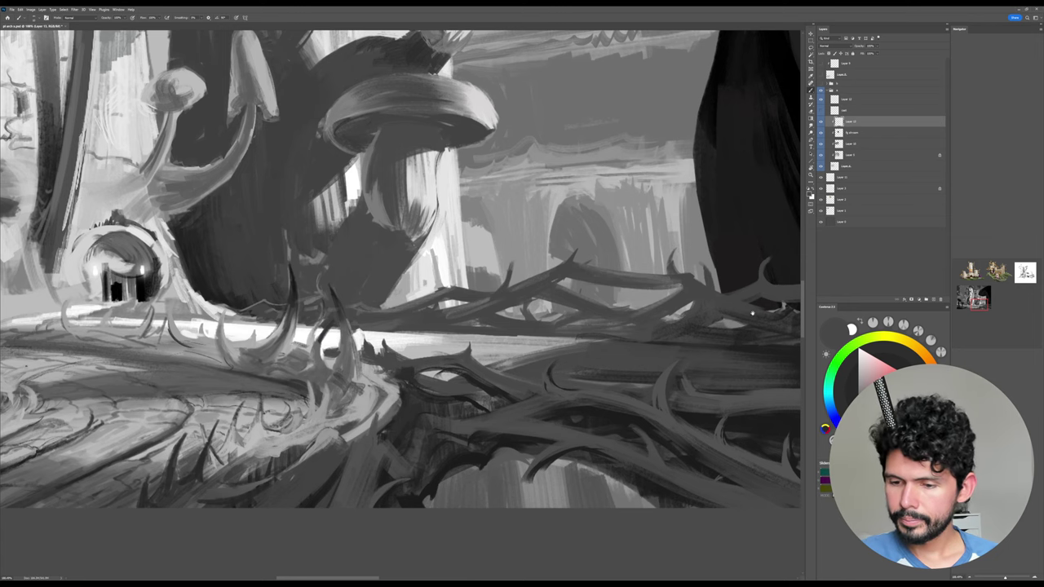
pyautogui.moveTo(753, 313); pyautogui.dragTo(595, 315)
pyautogui.moveTo(674, 313); pyautogui.dragTo(586, 355)
pyautogui.moveTo(623, 316)
pyautogui.mouseDown()
pyautogui.moveTo(658, 218)
pyautogui.moveTo(641, 178)
pyautogui.mouseUp()
pyautogui.keyDown('alt'); pyautogui.click(617, 343); pyautogui.keyUp('alt')
pyautogui.press('r')
pyautogui.moveTo(585, 256)
pyautogui.mouseDown()
pyautogui.moveTo(543, 276)
pyautogui.moveTo(558, 271)
pyautogui.moveTo(534, 247)
pyautogui.moveTo(524, 266)
pyautogui.moveTo(509, 268)
pyautogui.moveTo(527, 246)
pyautogui.moveTo(636, 197)
pyautogui.mouseUp()
pyautogui.press('Escape')
pyautogui.press('z')
pyautogui.moveTo(725, 356); pyautogui.dragTo(711, 334)
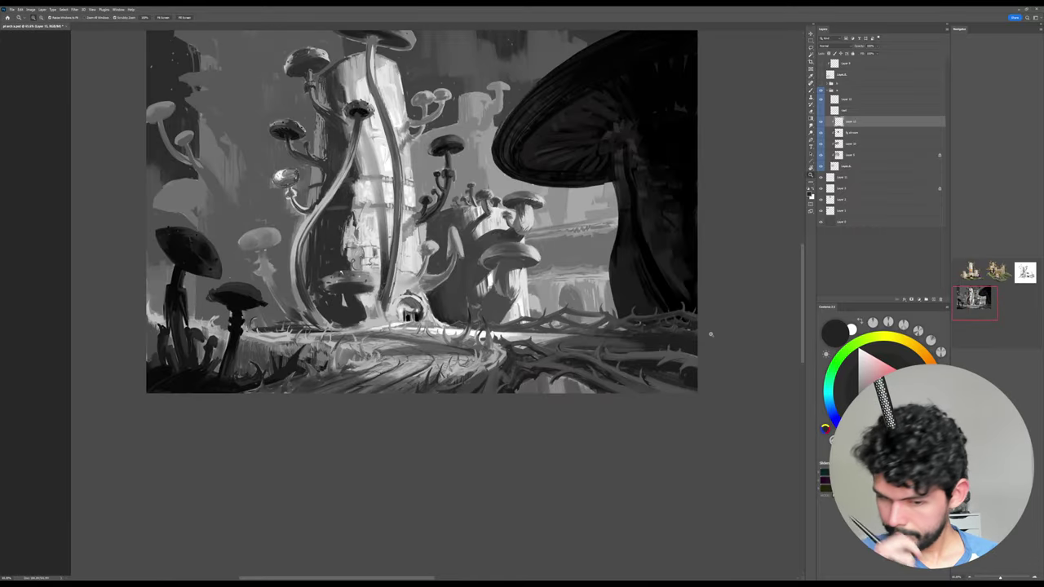
# Paint a dark grey stroke along the ground line between the round door and the curved foreground thorns.
pyautogui.click(578, 366)
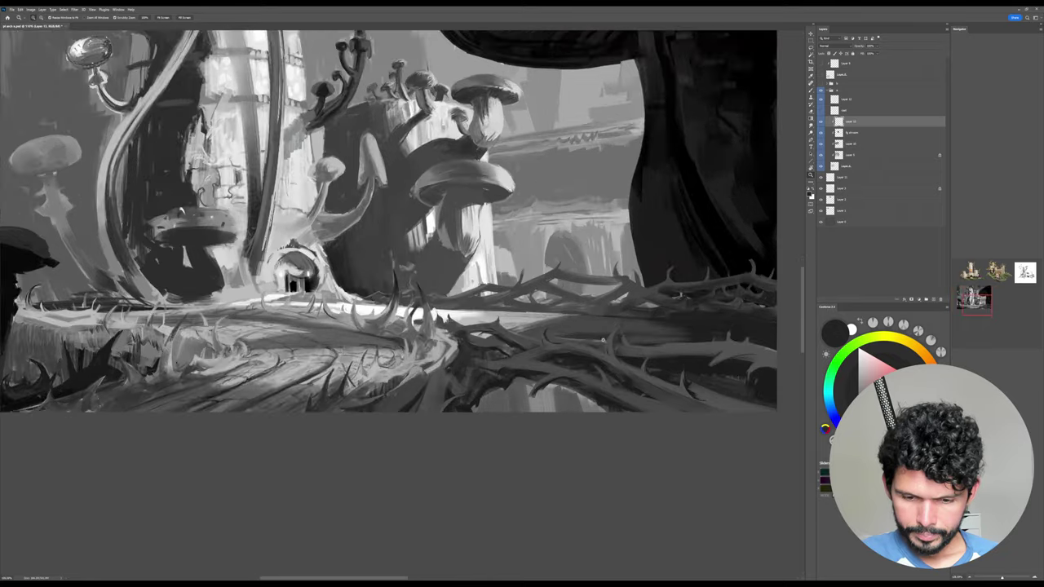
pyautogui.press('b')
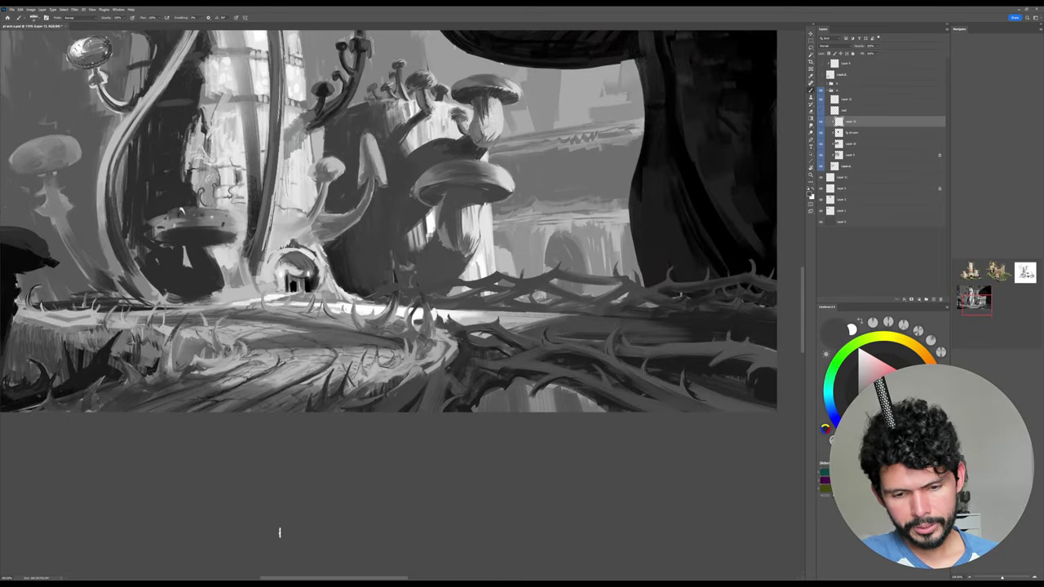
pyautogui.moveTo(380, 294); pyautogui.dragTo(300, 296)
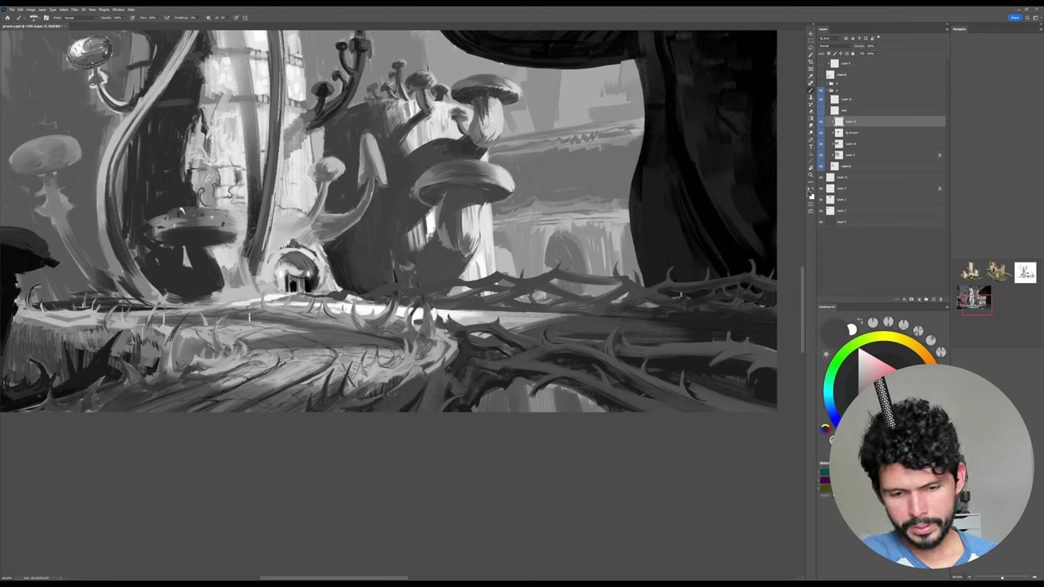
pyautogui.press('z')
pyautogui.moveTo(297, 404); pyautogui.dragTo(266, 427)
pyautogui.click(822, 110)
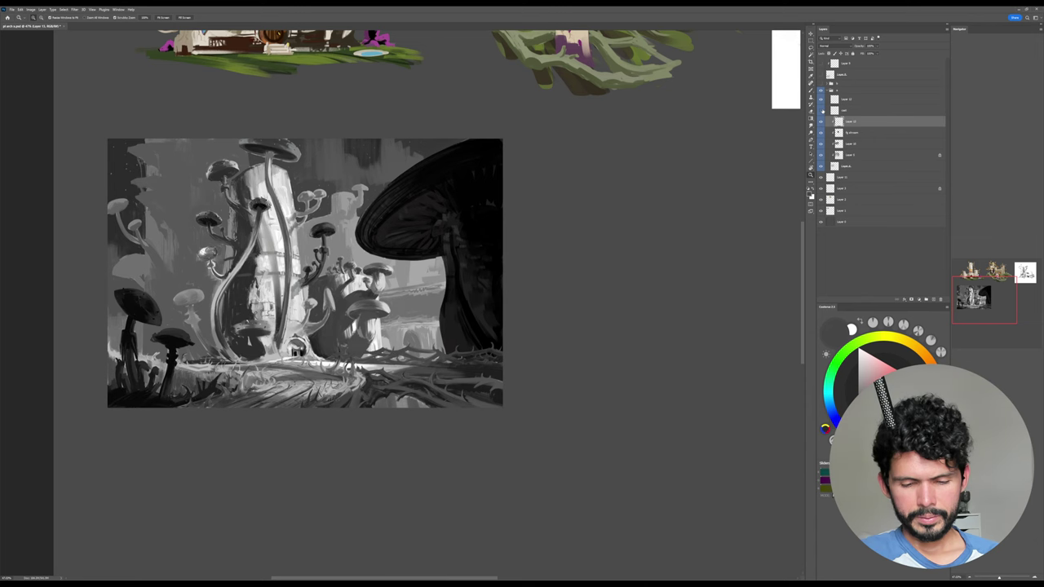
# Try to erase the paint between the vine branches in front of the pale trunk with a soft eraser.
pyautogui.moveTo(389, 368); pyautogui.dragTo(485, 368)
pyautogui.moveTo(407, 359); pyautogui.dragTo(575, 372)
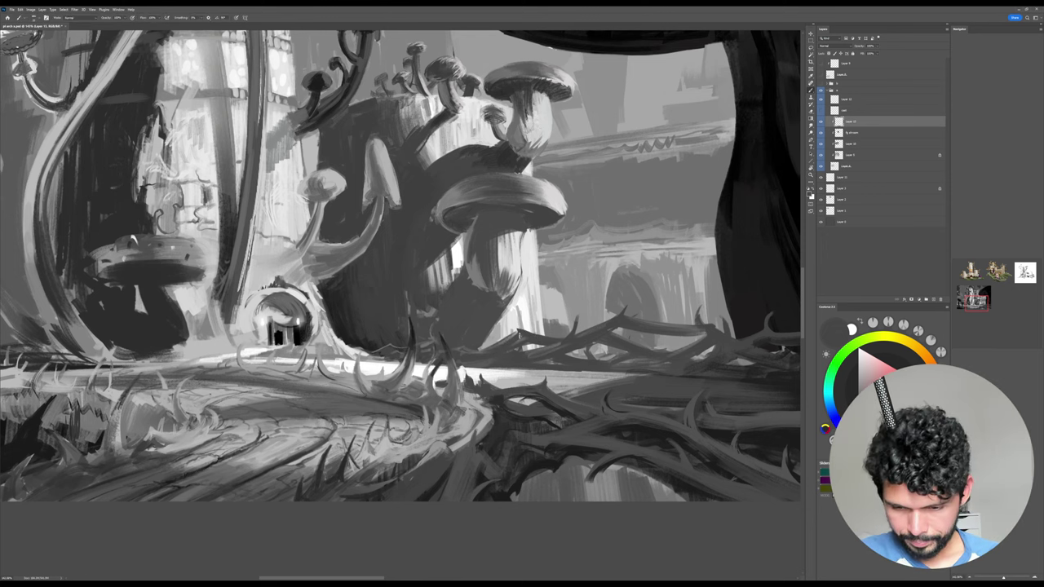
pyautogui.press('r')
pyautogui.moveTo(574, 313); pyautogui.dragTo(550, 232)
pyautogui.moveTo(550, 269); pyautogui.dragTo(594, 270)
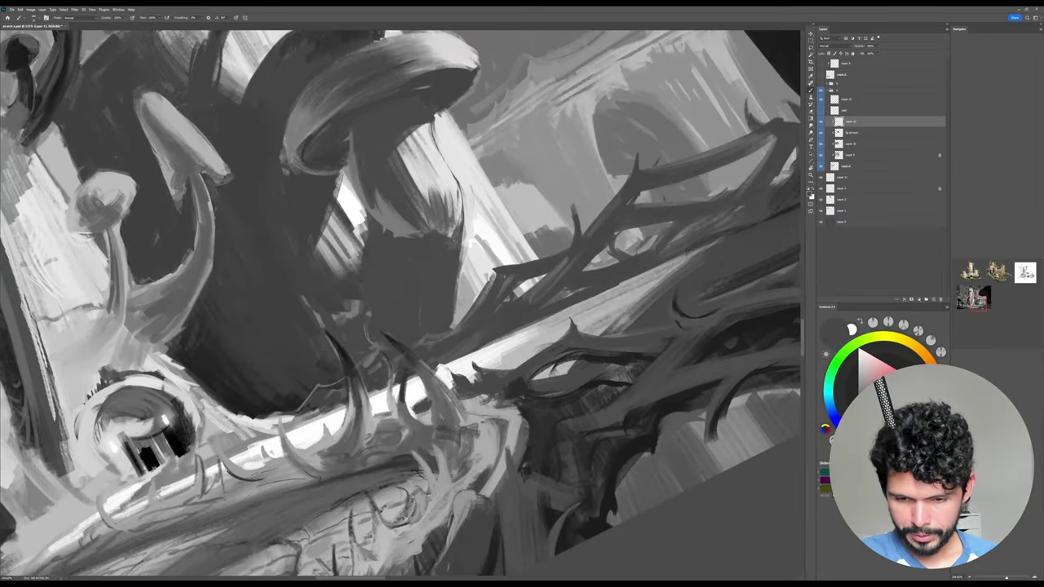
pyautogui.keyDown('alt'); pyautogui.click(526, 284); pyautogui.keyUp('alt')
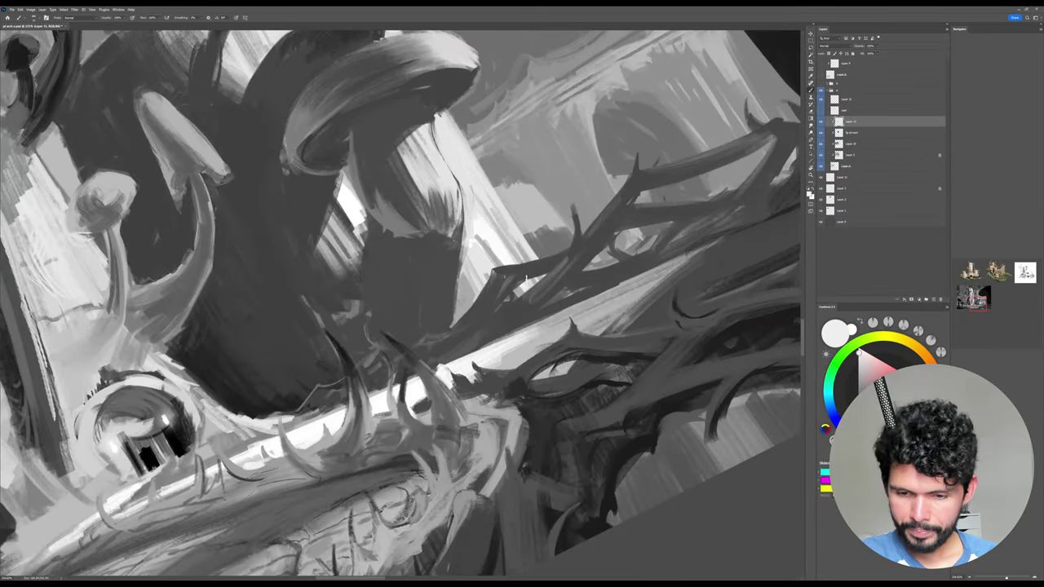
pyautogui.click(822, 123)
pyautogui.click(822, 122)
pyautogui.press('e')
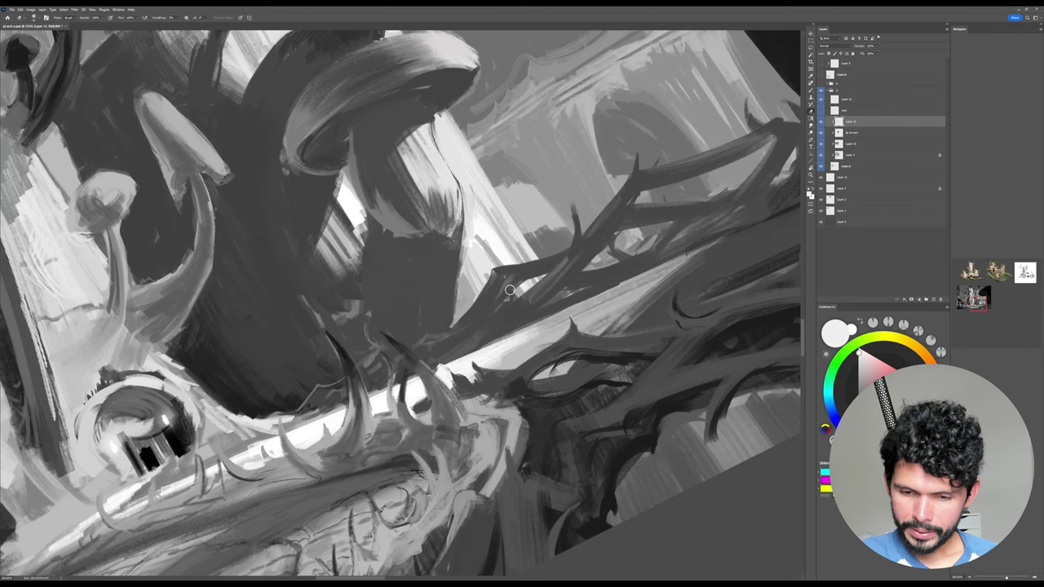
pyautogui.moveTo(510, 289); pyautogui.dragTo(530, 279)
# Undo the soft erasing and clear the gap between the vine branches with a small, hard-edged eraser.
pyautogui.rightClick(527, 277)
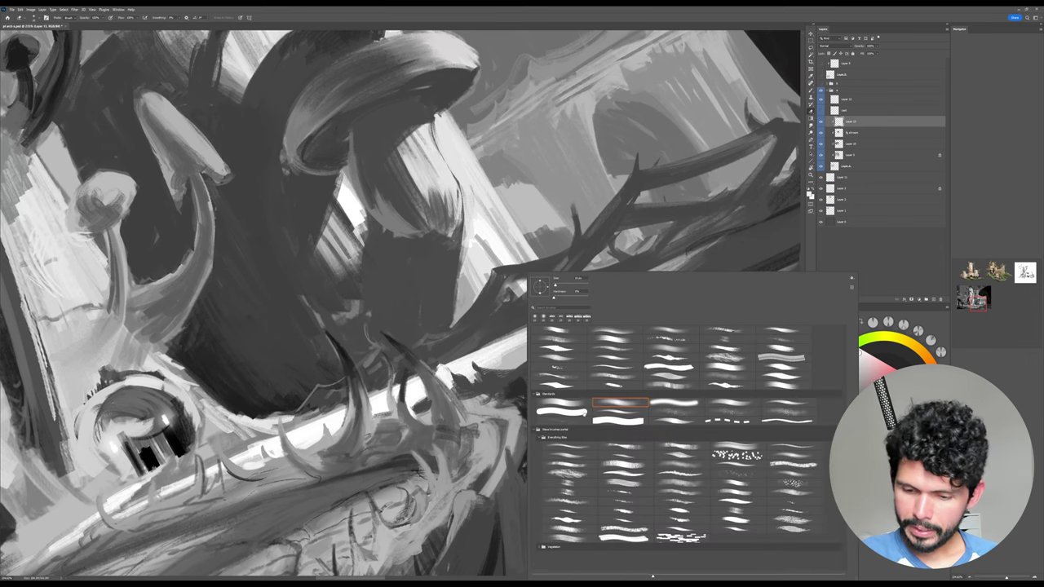
pyautogui.doubleClick(584, 414)
pyautogui.press('[')
pyautogui.press('[')
pyautogui.press('[')
pyautogui.press('[')
pyautogui.press('[')
pyautogui.press('[')
pyautogui.press('[')
pyautogui.press('[')
pyautogui.press('[')
pyautogui.press('[')
pyautogui.press('[')
pyautogui.press('[')
pyautogui.press('[')
pyautogui.press('[')
pyautogui.hotkey('ctrl', 'z')
pyautogui.moveTo(511, 290); pyautogui.dragTo(537, 277)
pyautogui.moveTo(511, 286); pyautogui.dragTo(483, 315)
# Repaint the branch edges and add a small thorn against the pale trunk in dark grey sampled from the branch.
pyautogui.press('b')
pyautogui.keyDown('alt'); pyautogui.click(522, 269); pyautogui.keyUp('alt')
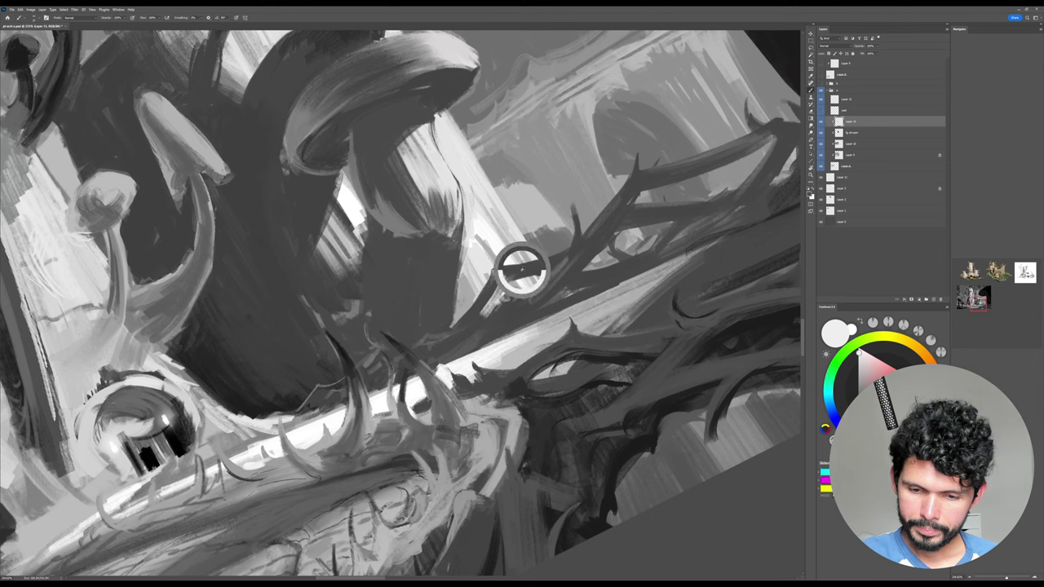
pyautogui.moveTo(505, 276)
pyautogui.mouseDown()
pyautogui.moveTo(482, 316)
pyautogui.moveTo(536, 277)
pyautogui.mouseUp()
pyautogui.moveTo(508, 246)
pyautogui.mouseDown()
pyautogui.moveTo(513, 265)
pyautogui.moveTo(551, 255)
pyautogui.mouseUp()
pyautogui.moveTo(475, 300); pyautogui.dragTo(451, 325)
pyautogui.press('Escape')
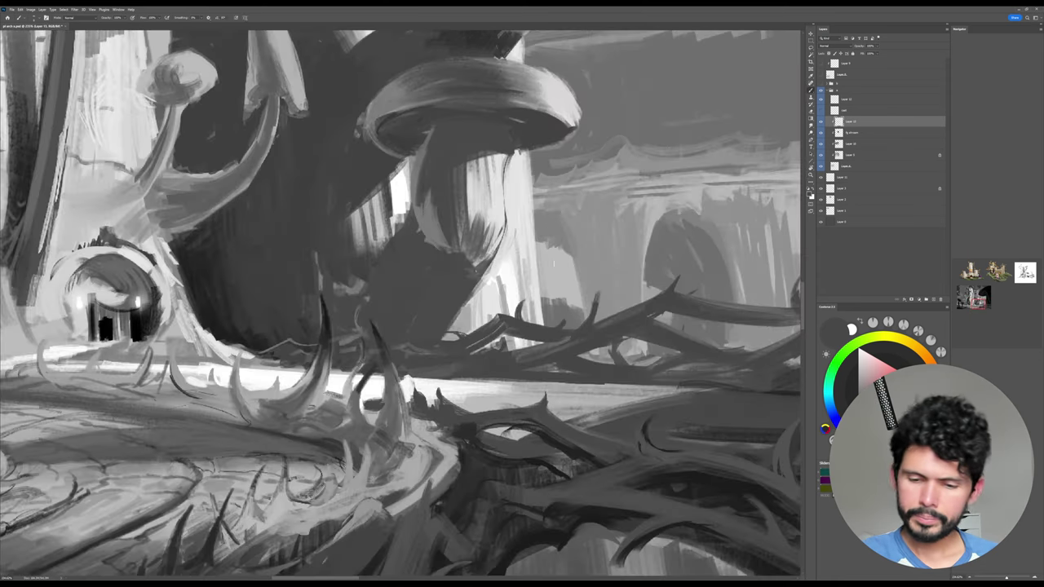
pyautogui.moveTo(701, 318); pyautogui.dragTo(624, 343)
pyautogui.moveTo(624, 422); pyautogui.dragTo(438, 433)
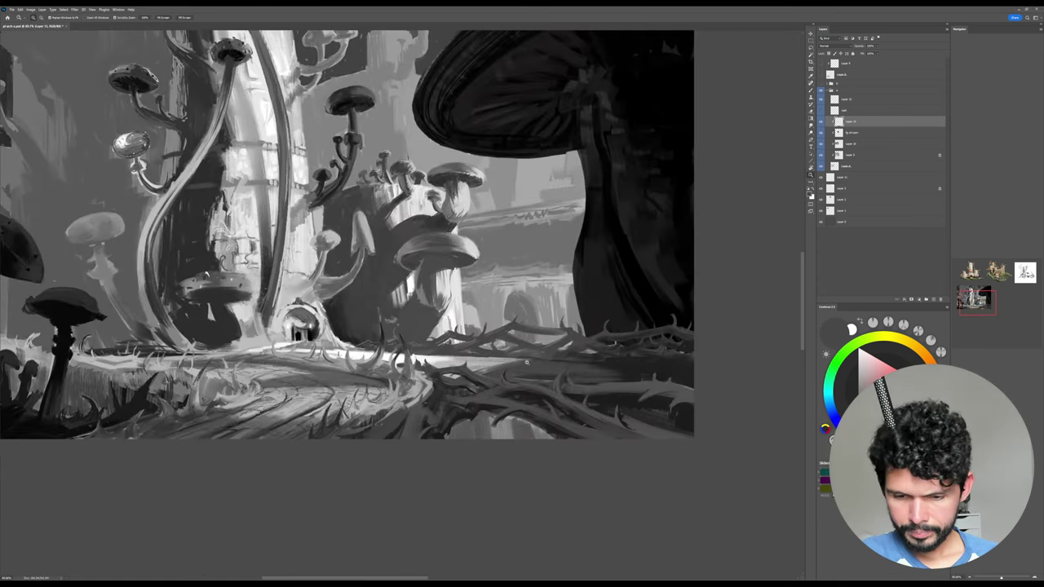
# Paint sampled dark greys along the ground directly beneath the thorny branches, towards the dark trunk.
pyautogui.press('r')
pyautogui.moveTo(514, 368); pyautogui.dragTo(668, 165)
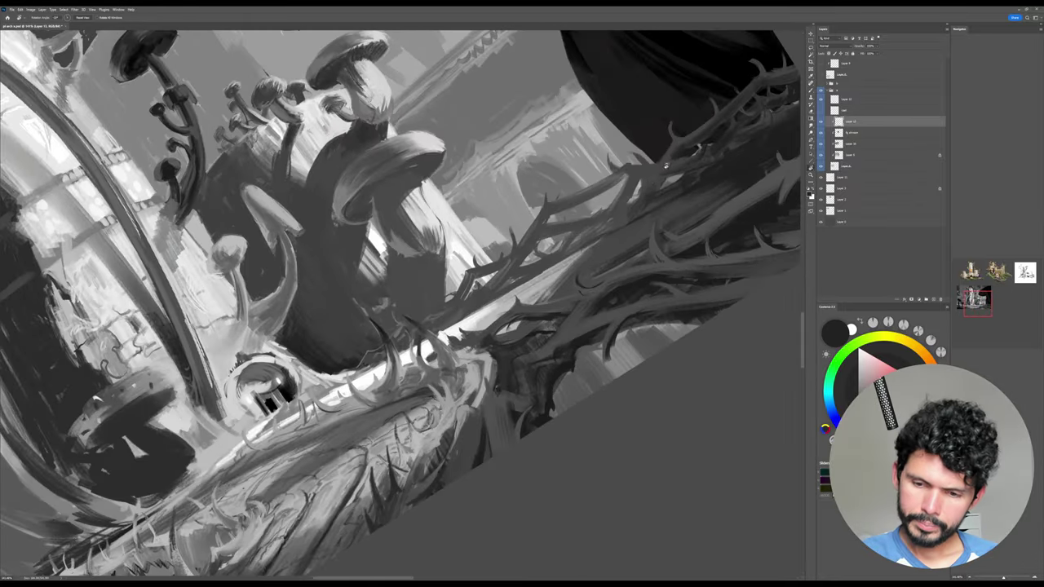
pyautogui.keyDown('alt'); pyautogui.click(606, 242); pyautogui.keyUp('alt')
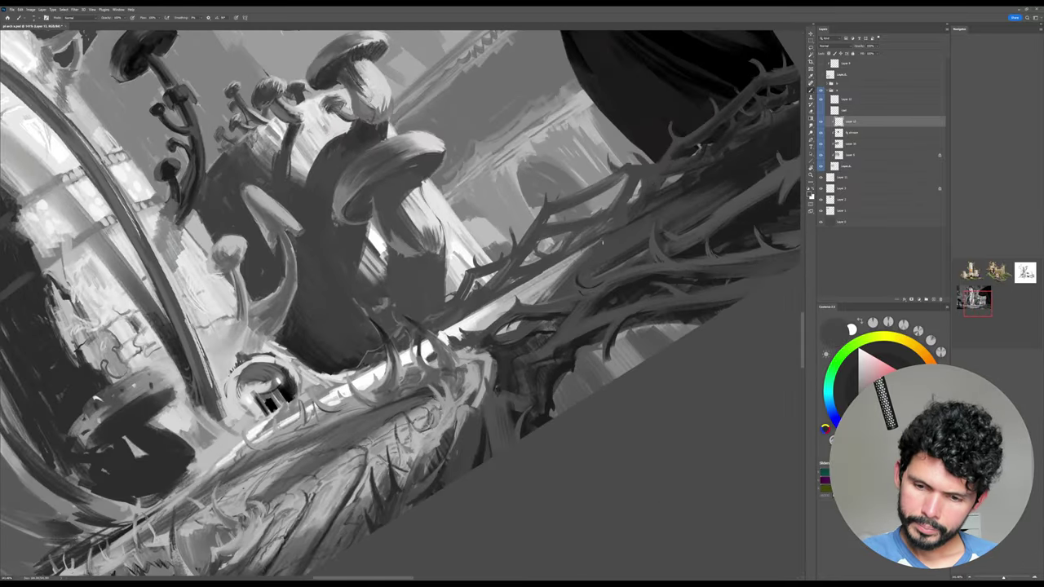
pyautogui.keyDown('alt'); pyautogui.click(728, 161); pyautogui.keyUp('alt')
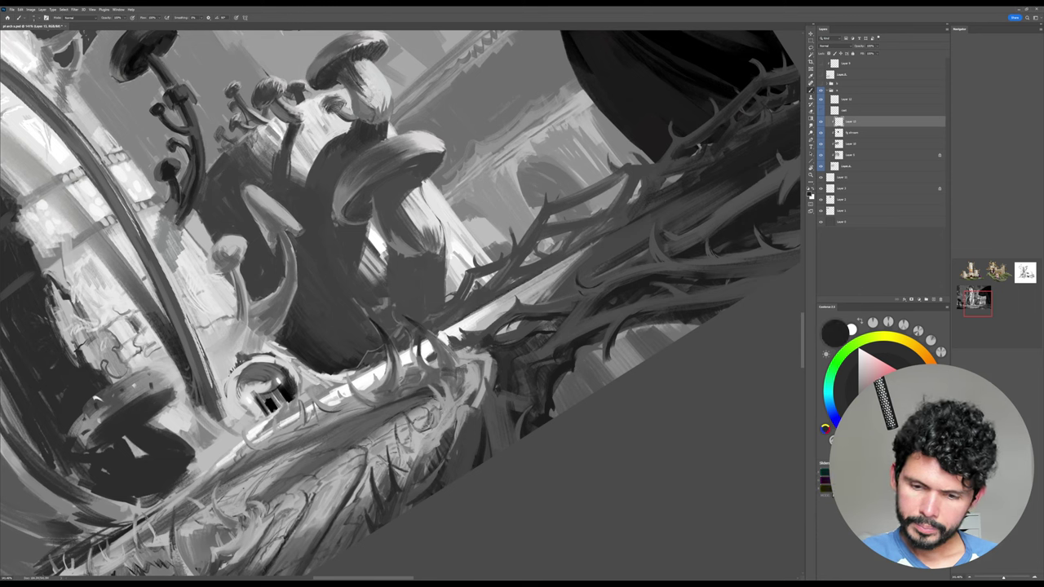
pyautogui.moveTo(561, 259); pyautogui.dragTo(724, 171)
pyautogui.keyDown('alt'); pyautogui.click(641, 223); pyautogui.keyUp('alt')
pyautogui.moveTo(689, 212); pyautogui.dragTo(582, 266)
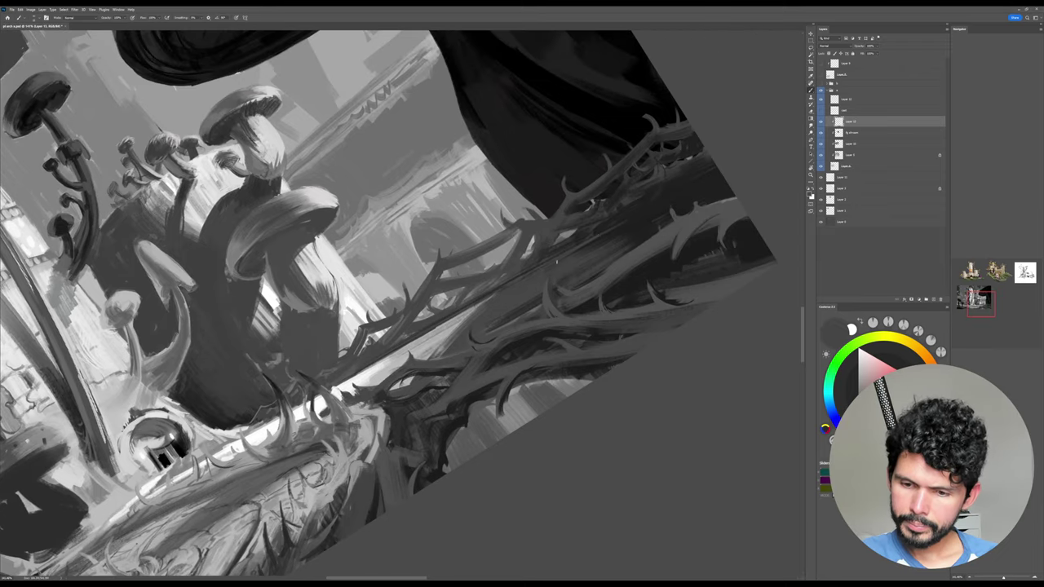
# Refine the shadow where the lit path meets the branches with sampled greys, and save the document.
pyautogui.moveTo(634, 222); pyautogui.dragTo(576, 251)
pyautogui.keyDown('alt'); pyautogui.click(564, 258); pyautogui.keyUp('alt')
pyautogui.moveTo(489, 306); pyautogui.dragTo(627, 234)
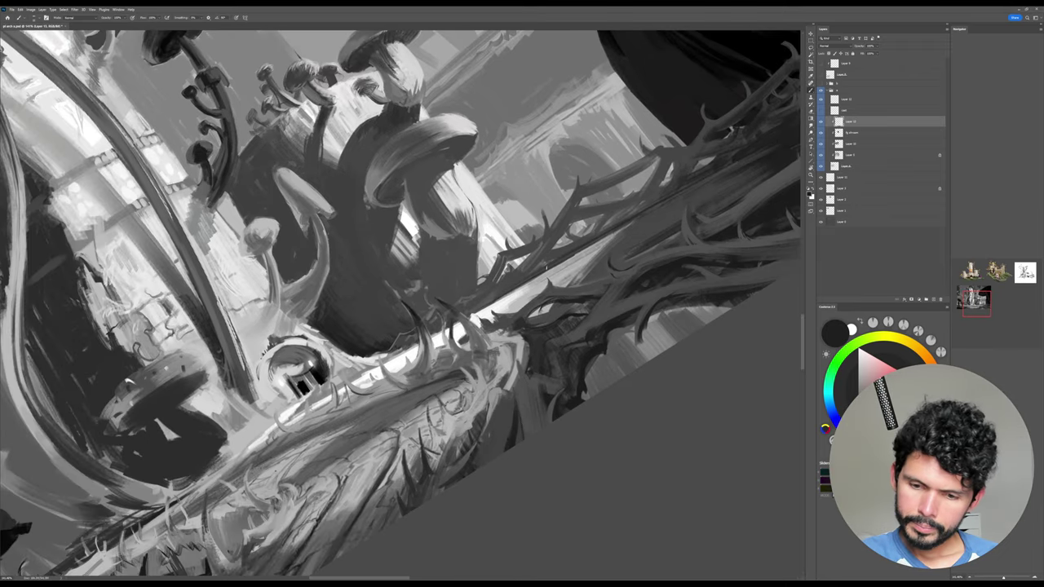
pyautogui.keyDown('alt'); pyautogui.click(647, 217); pyautogui.keyUp('alt')
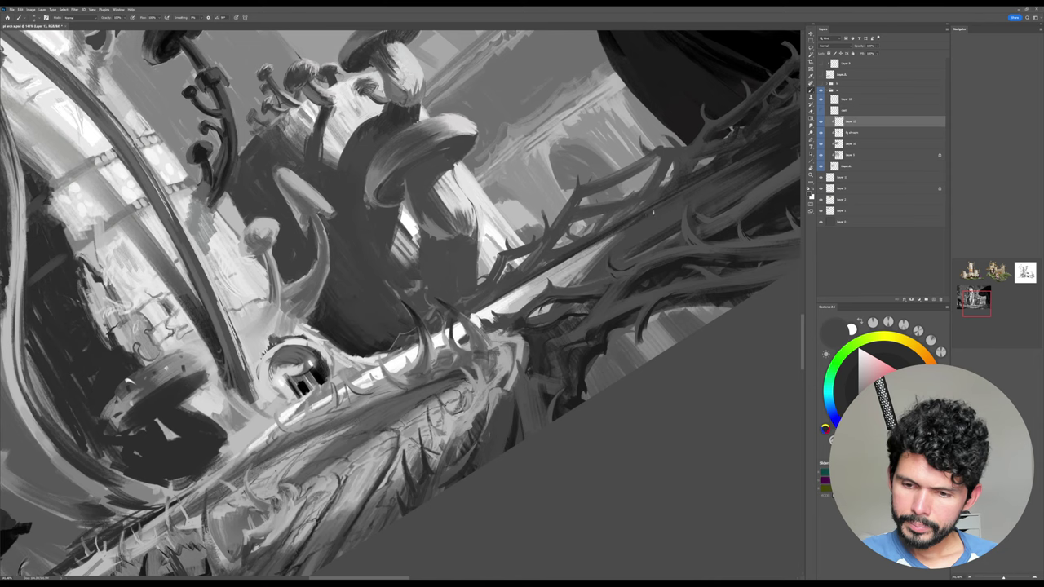
pyautogui.keyDown('alt'); pyautogui.click(546, 271); pyautogui.keyUp('alt')
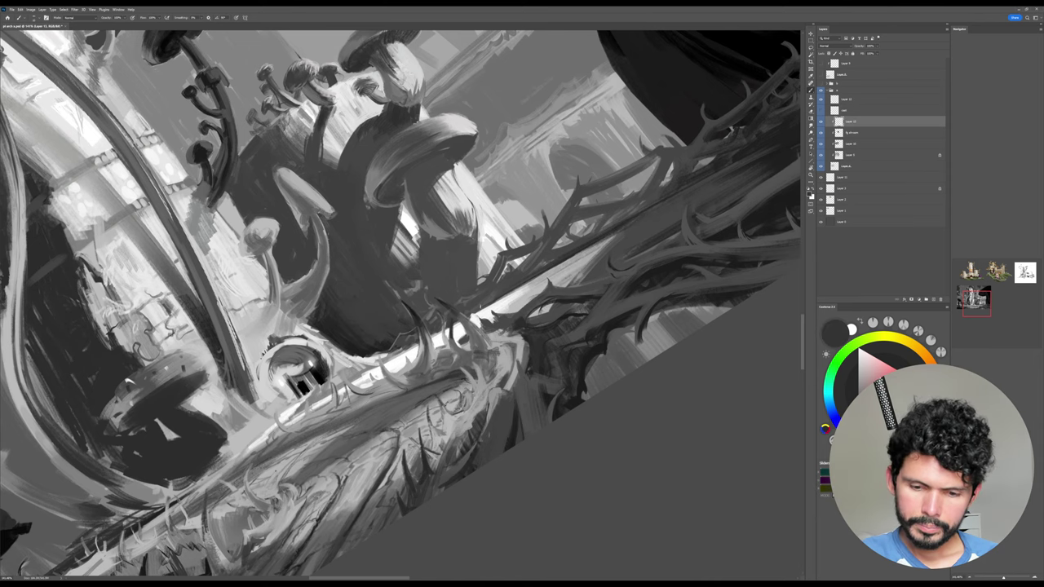
pyautogui.press('Escape')
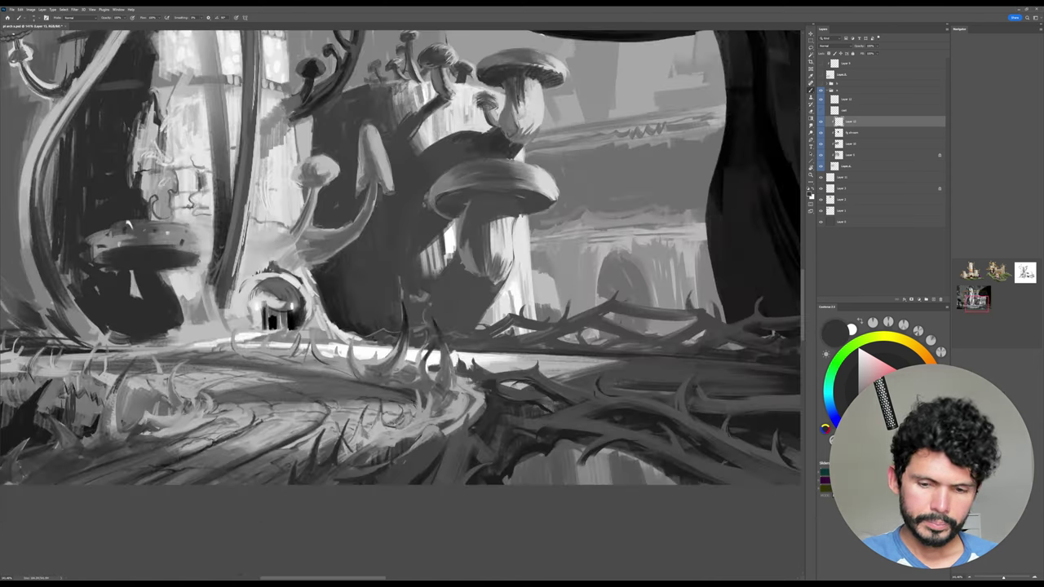
pyautogui.hotkey('ctrl', 's')
# Paint over the small thorns on the thick foreground vine near the painting's right edge with sampled dark grey.
pyautogui.moveTo(722, 257); pyautogui.dragTo(657, 253)
pyautogui.moveTo(789, 212); pyautogui.dragTo(688, 224)
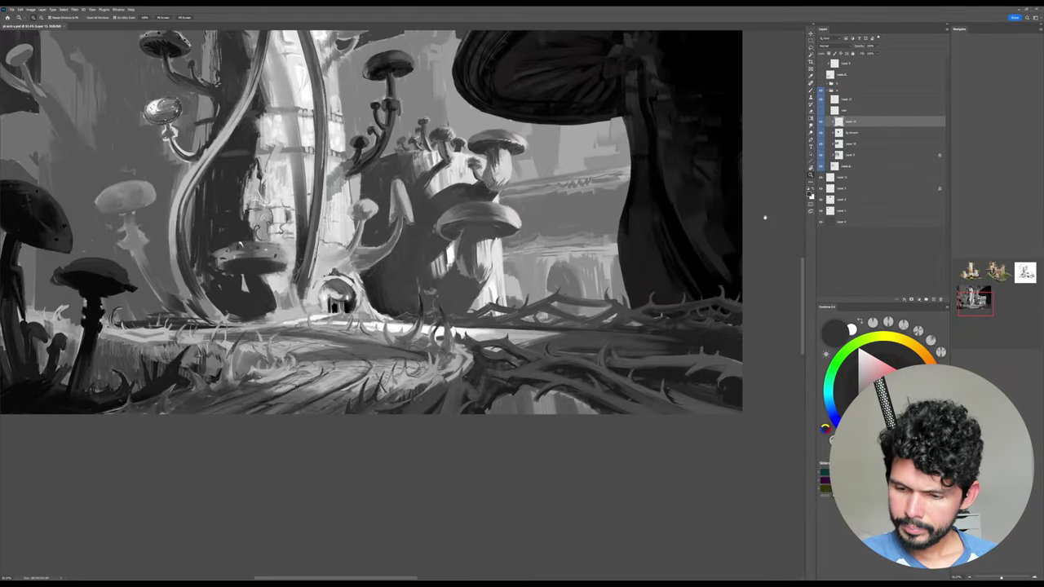
pyautogui.moveTo(673, 344); pyautogui.dragTo(685, 307)
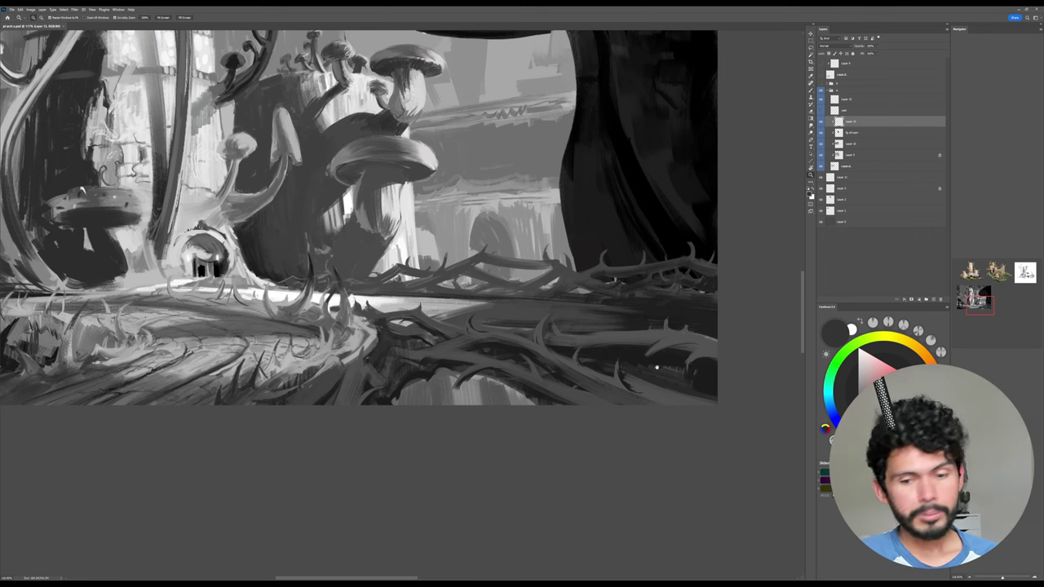
pyautogui.press('b')
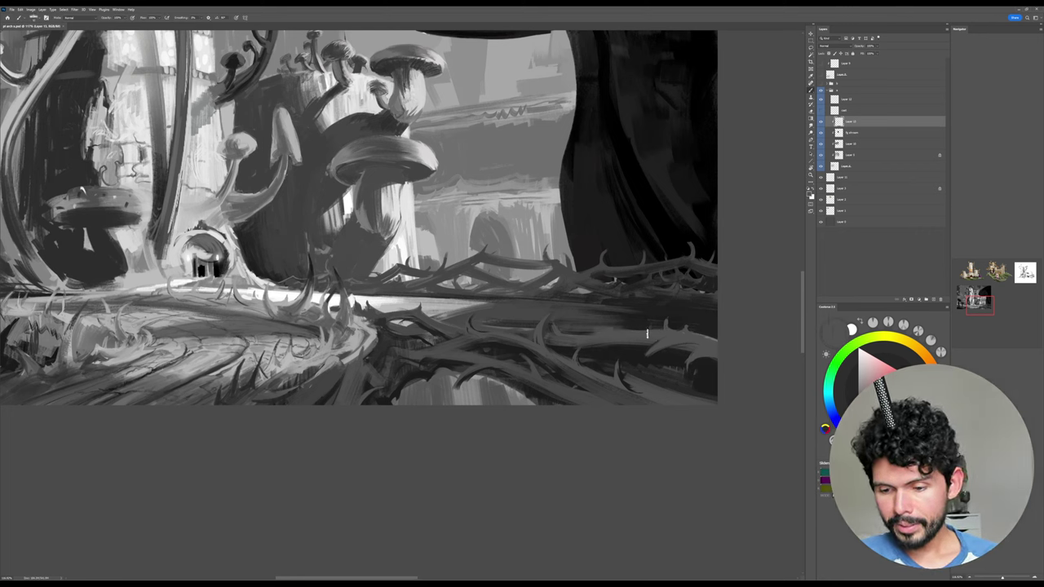
pyautogui.moveTo(604, 328); pyautogui.dragTo(673, 334)
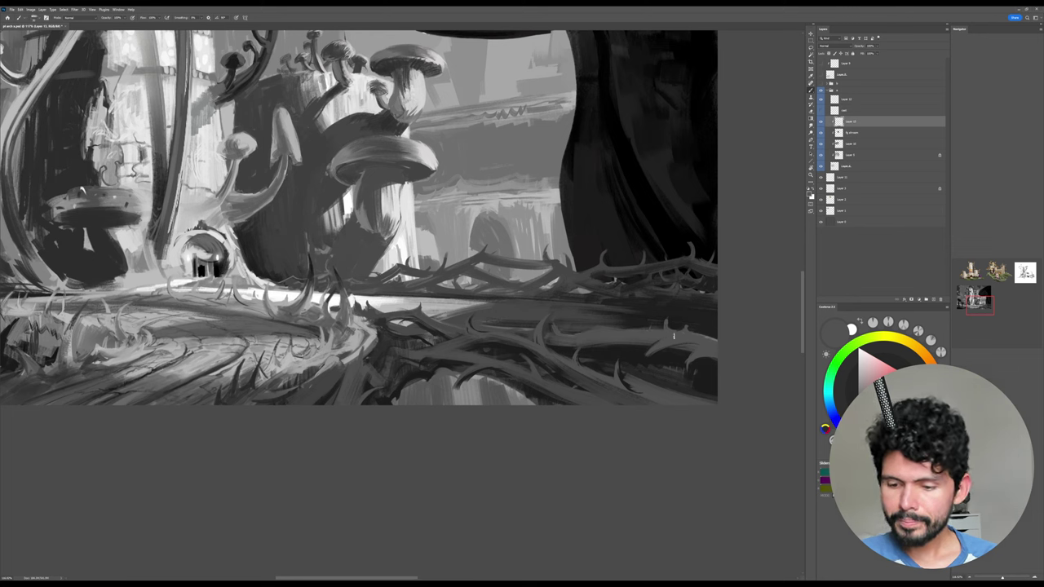
pyautogui.keyDown('alt'); pyautogui.click(616, 342); pyautogui.keyUp('alt')
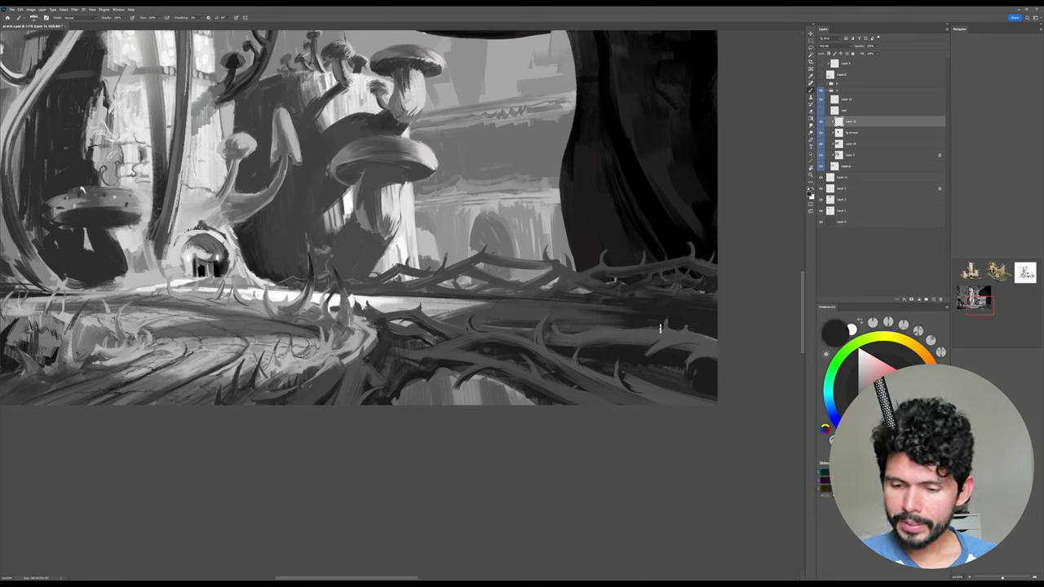
pyautogui.moveTo(655, 348); pyautogui.dragTo(716, 343)
pyautogui.hotkey('ctrl', 'z')
pyautogui.press(']')
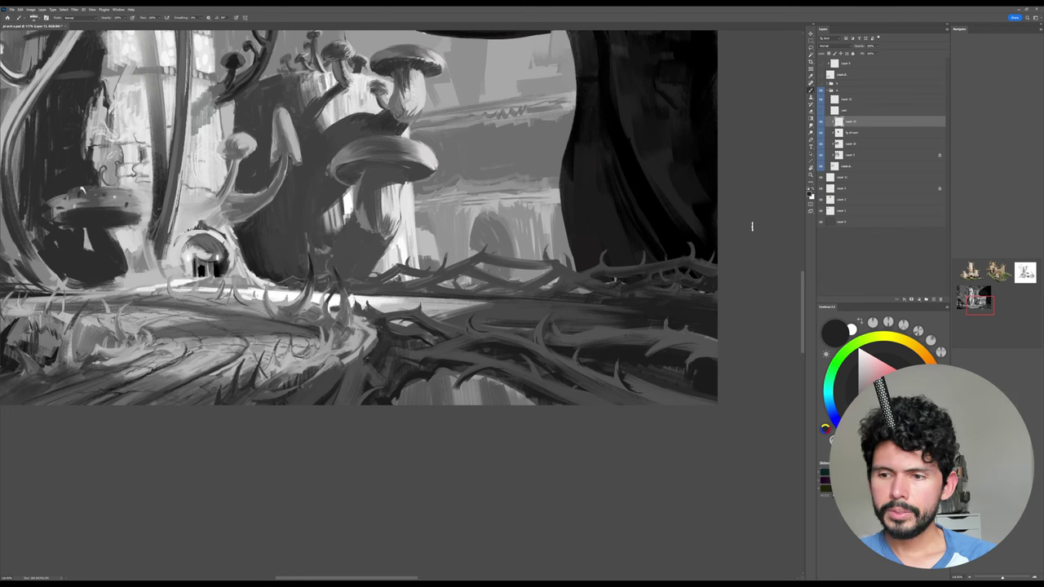
# Show the layer with the three small figures standing on the foreground path.
pyautogui.click(822, 111)
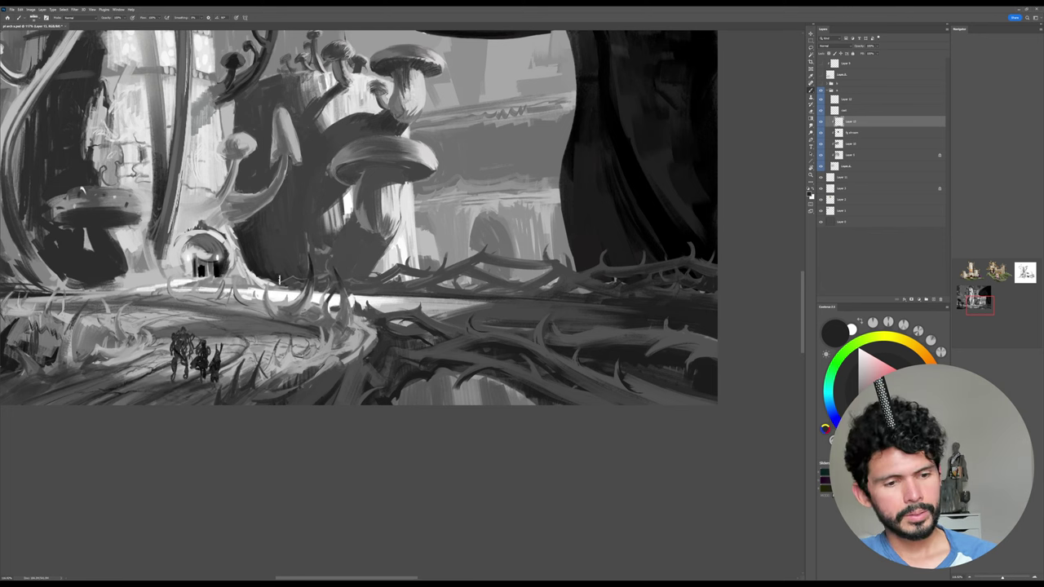
pyautogui.hotkey('ctrl', 'space')
pyautogui.moveTo(199, 359)
pyautogui.mouseDown()
pyautogui.moveTo(398, 319)
pyautogui.moveTo(383, 315)
pyautogui.moveTo(423, 294)
pyautogui.moveTo(374, 307)
pyautogui.mouseUp()
pyautogui.moveTo(456, 306)
pyautogui.mouseDown()
pyautogui.moveTo(392, 399)
pyautogui.moveTo(455, 402)
pyautogui.mouseUp()
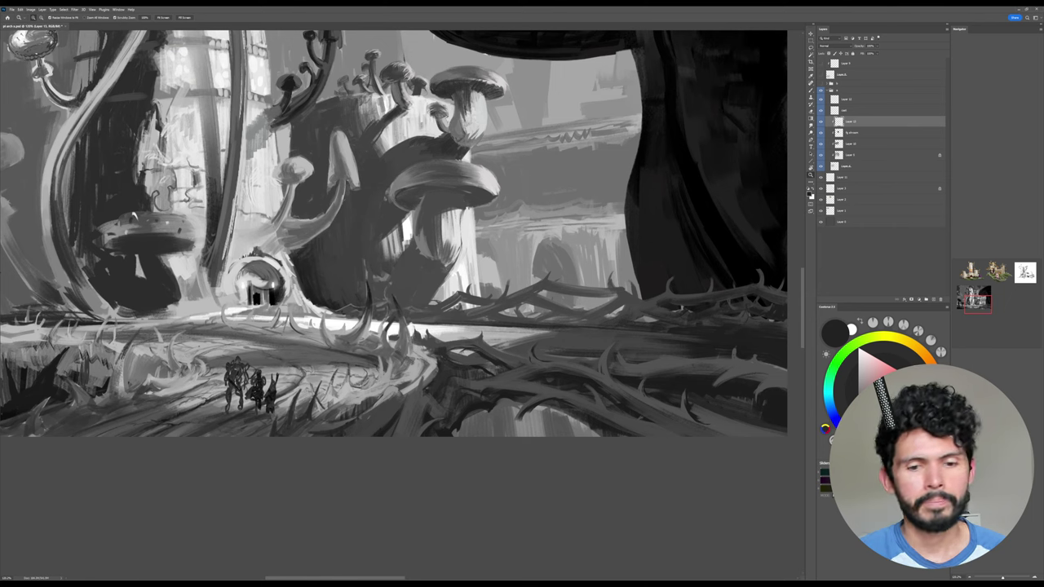
# Refine the thick foreground vines above the pale arched opening with sampled dark greys, and check the result against the hidden layer.
pyautogui.moveTo(647, 310)
pyautogui.mouseDown()
pyautogui.moveTo(703, 313)
pyautogui.moveTo(653, 323)
pyautogui.mouseUp()
pyautogui.moveTo(655, 355)
pyautogui.mouseDown()
pyautogui.moveTo(673, 337)
pyautogui.moveTo(668, 305)
pyautogui.mouseUp()
pyautogui.press('b')
pyautogui.keyDown('alt'); pyautogui.click(575, 328); pyautogui.keyUp('alt')
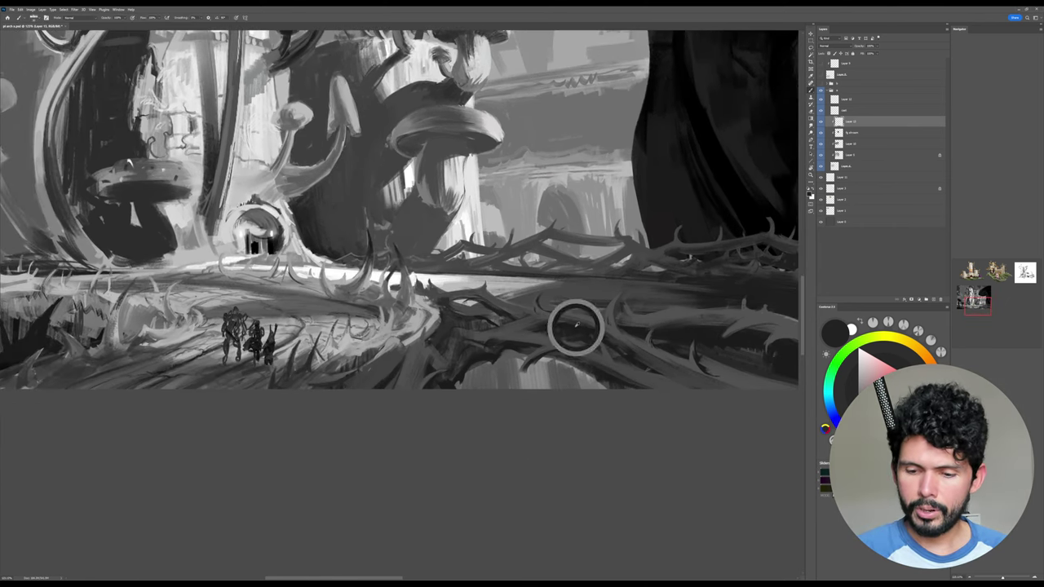
pyautogui.keyDown('alt'); pyautogui.click(551, 346); pyautogui.keyUp('alt')
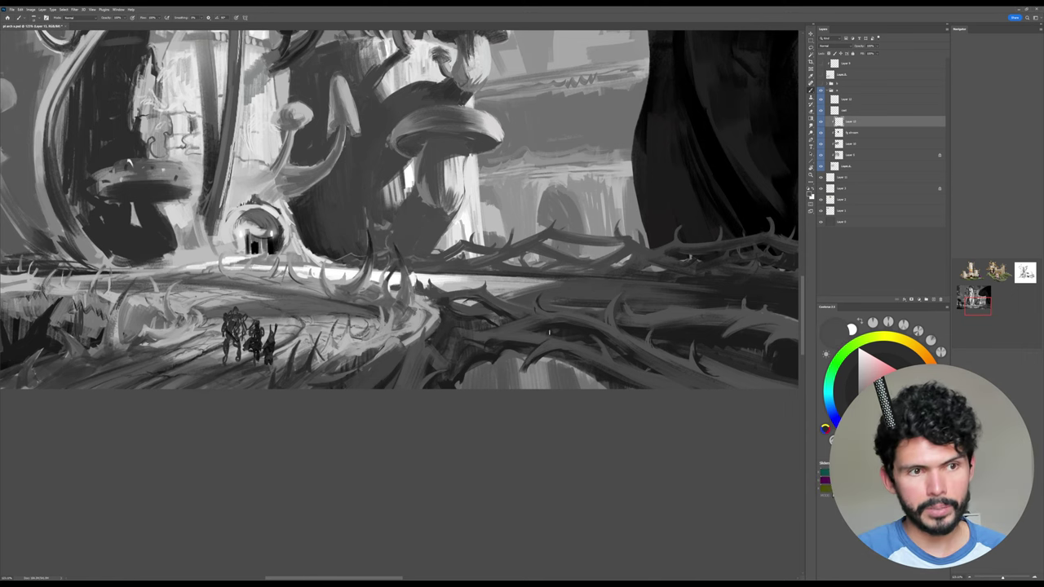
pyautogui.keyDown('alt'); pyautogui.click(543, 352); pyautogui.keyUp('alt')
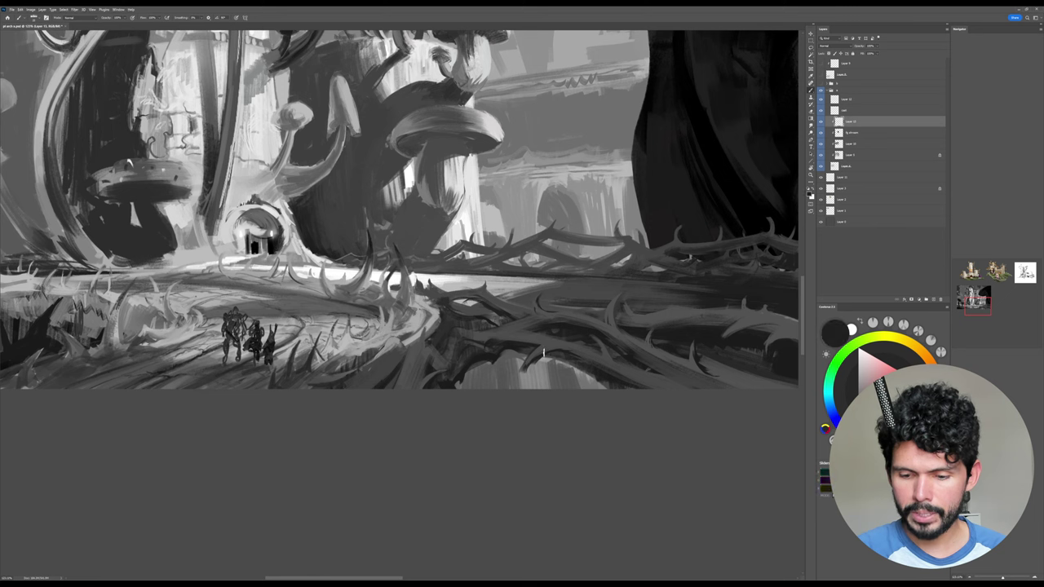
pyautogui.keyDown('alt'); pyautogui.click(559, 350); pyautogui.keyUp('alt')
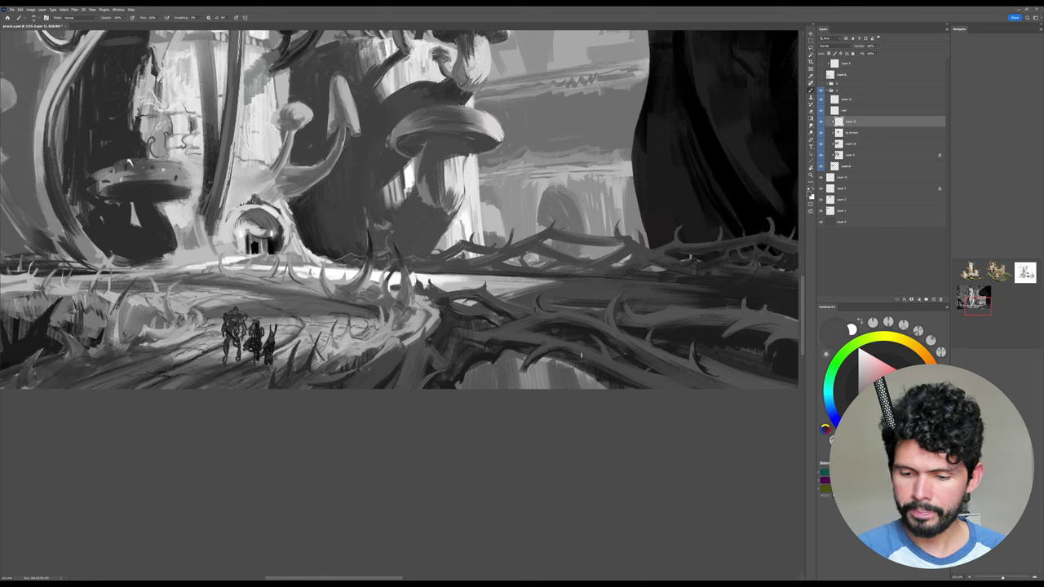
pyautogui.moveTo(560, 350); pyautogui.dragTo(625, 379)
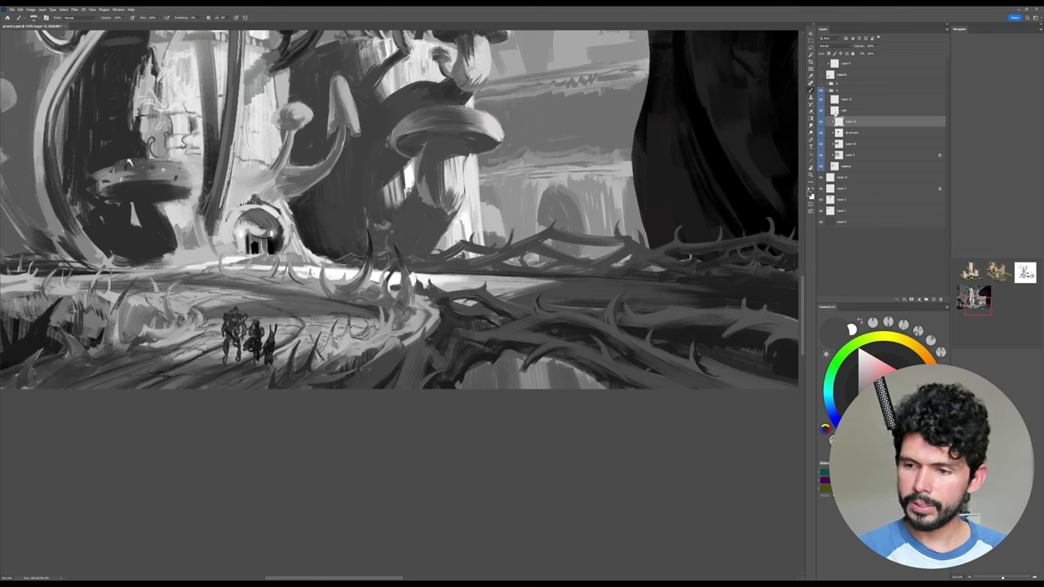
pyautogui.click(822, 121)
pyautogui.click(821, 122)
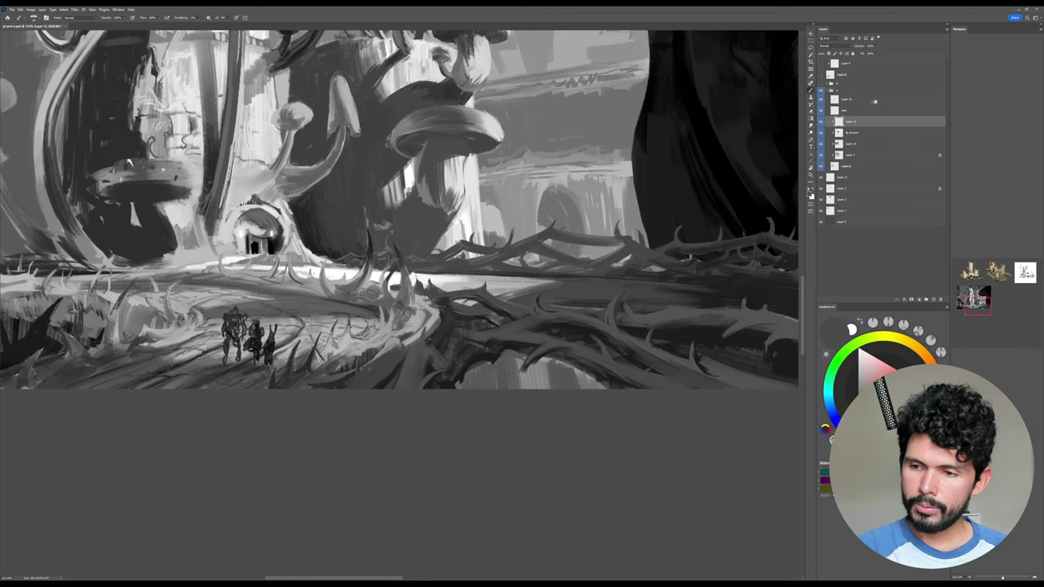
# On a new layer, draw a large yellow-orange oval around the thorny branches beyond the path, and view it against the whole painting.
pyautogui.hotkey('ctrl', 'shift', 'alt', 'n')
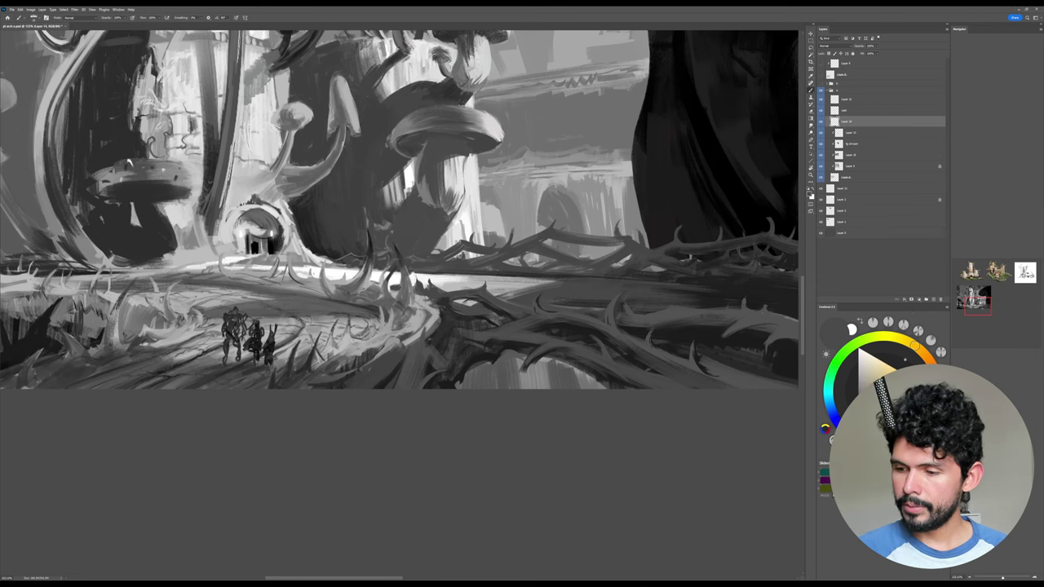
pyautogui.moveTo(906, 390); pyautogui.dragTo(928, 391)
pyautogui.moveTo(635, 309); pyautogui.dragTo(606, 336)
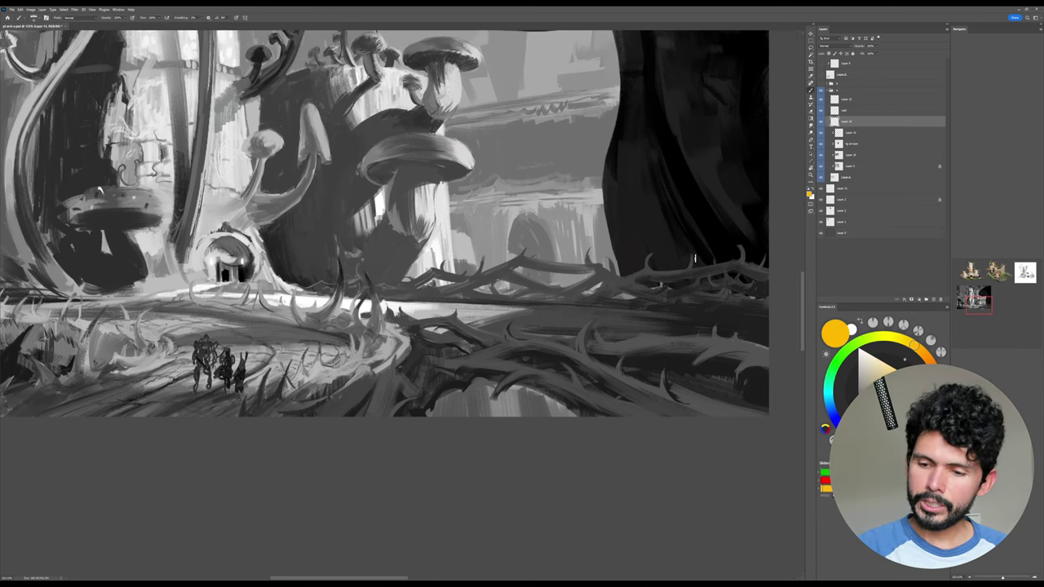
pyautogui.moveTo(694, 258)
pyautogui.mouseDown()
pyautogui.moveTo(471, 247)
pyautogui.moveTo(444, 328)
pyautogui.moveTo(733, 331)
pyautogui.moveTo(554, 254)
pyautogui.mouseUp()
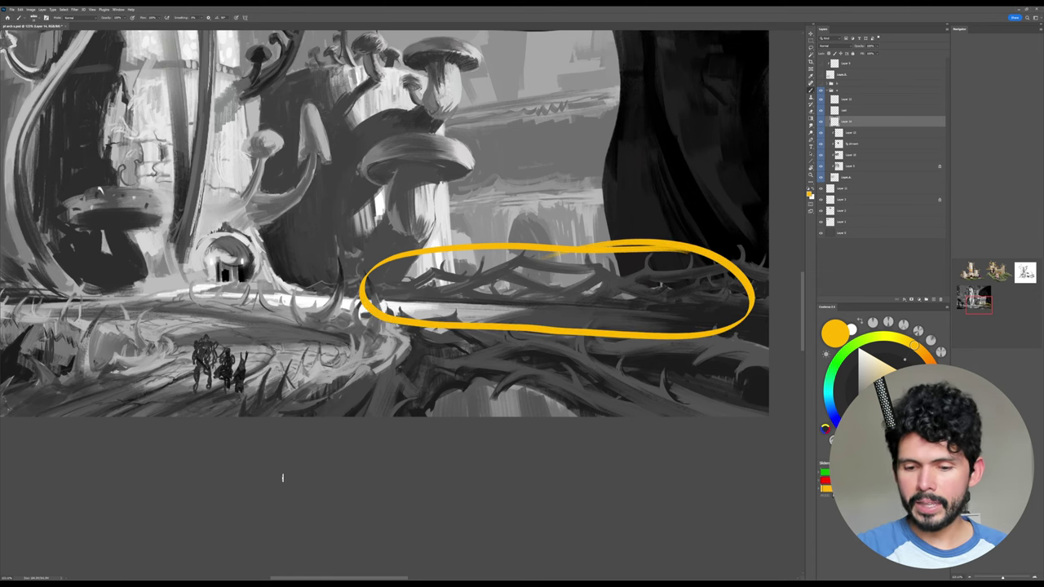
pyautogui.moveTo(741, 359)
pyautogui.mouseDown()
pyautogui.moveTo(728, 361)
pyautogui.moveTo(698, 424)
pyautogui.mouseUp()
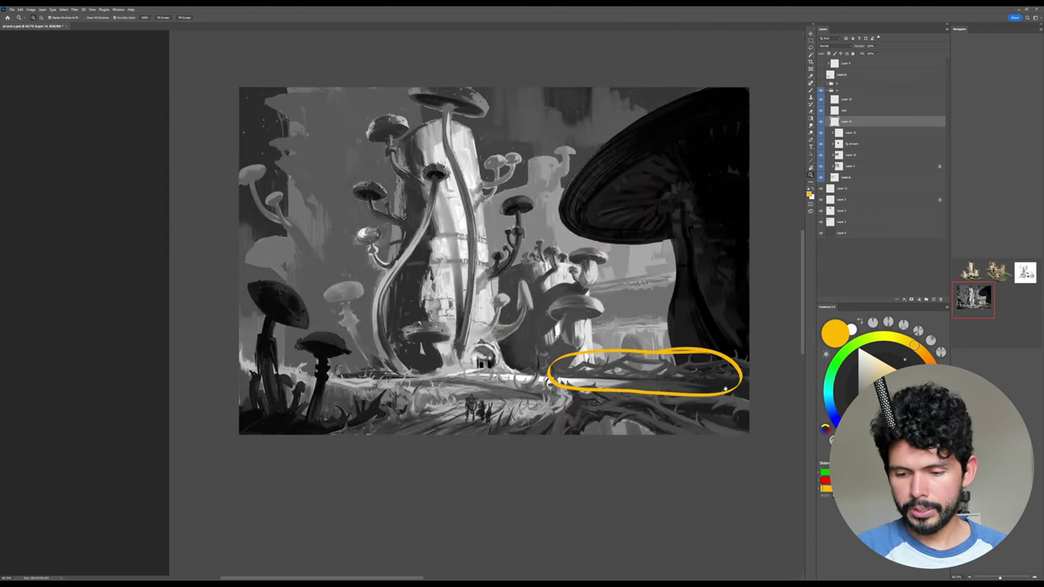
pyautogui.moveTo(727, 389)
pyautogui.mouseDown()
pyautogui.moveTo(732, 364)
pyautogui.moveTo(693, 377)
pyautogui.mouseUp()
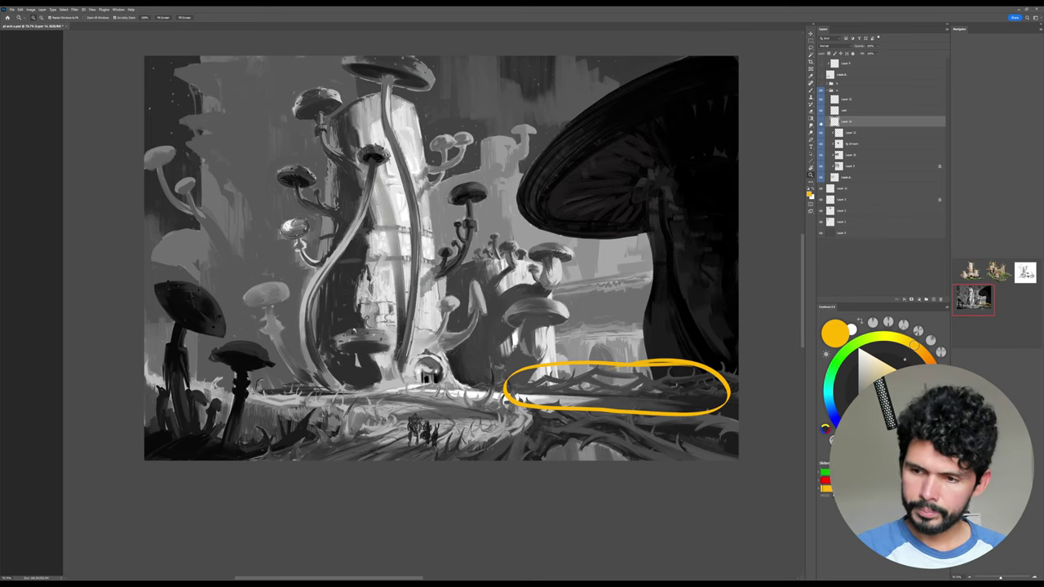
# Hide the orange oval and switch the clipped painting layers off and on to compare the stages of detail across the scene.
pyautogui.hotkey('ctrl', 'z')
pyautogui.click(820, 144)
pyautogui.click(820, 145)
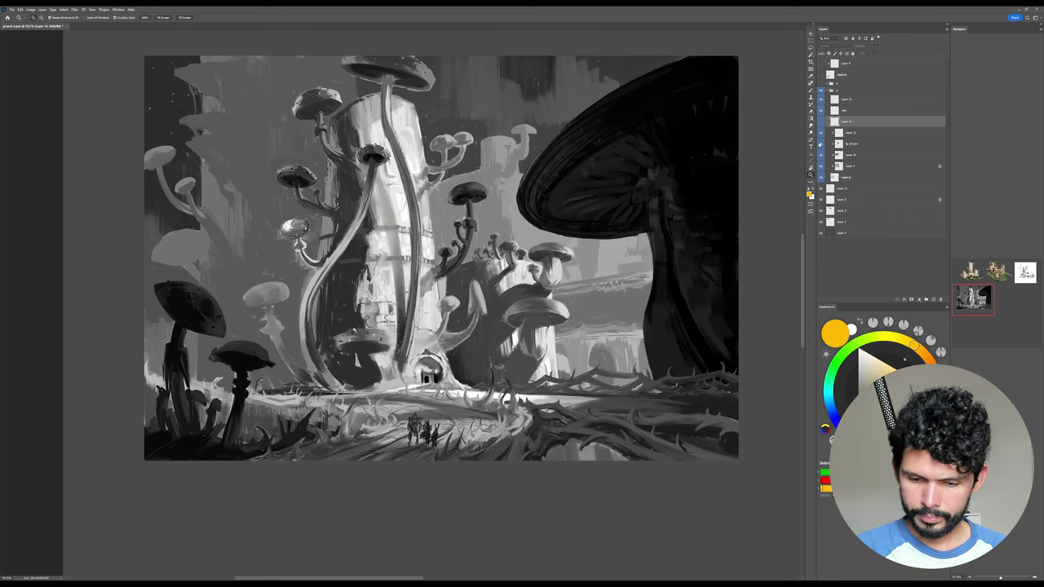
pyautogui.click(820, 155)
pyautogui.click(820, 166)
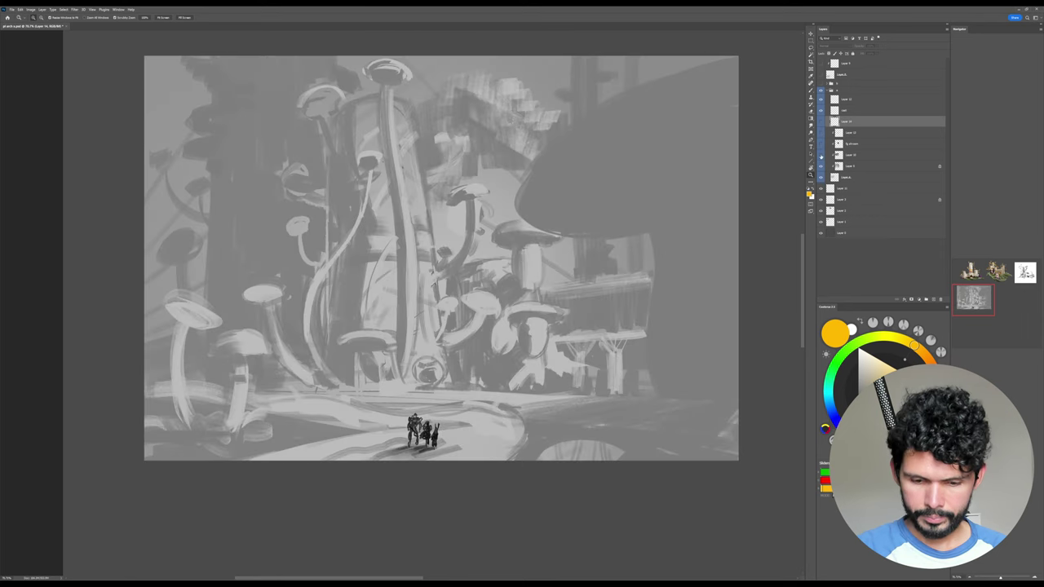
pyautogui.click(821, 167)
pyautogui.click(821, 144)
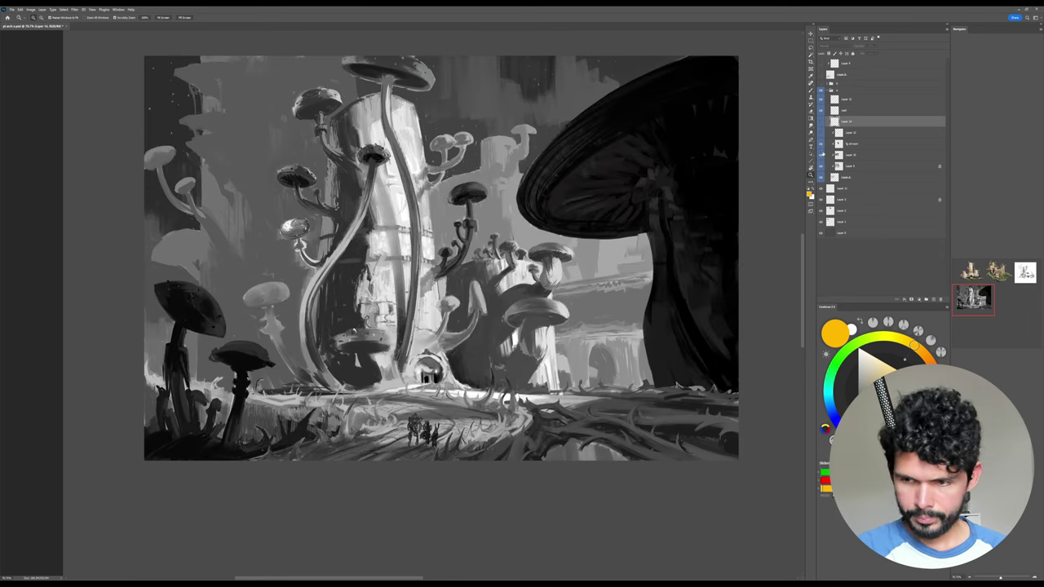
pyautogui.click(821, 134)
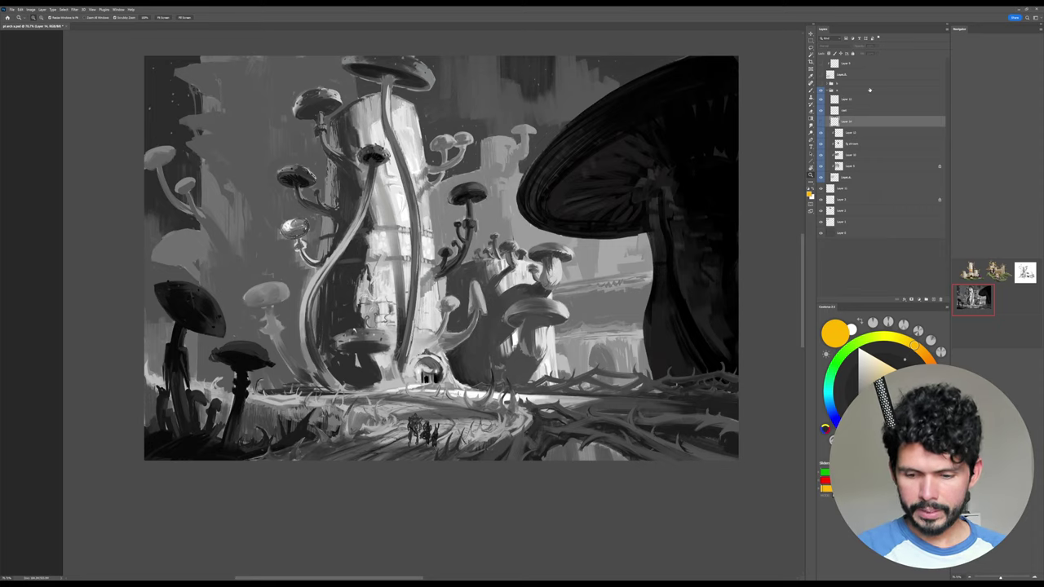
pyautogui.moveTo(532, 429); pyautogui.dragTo(553, 457)
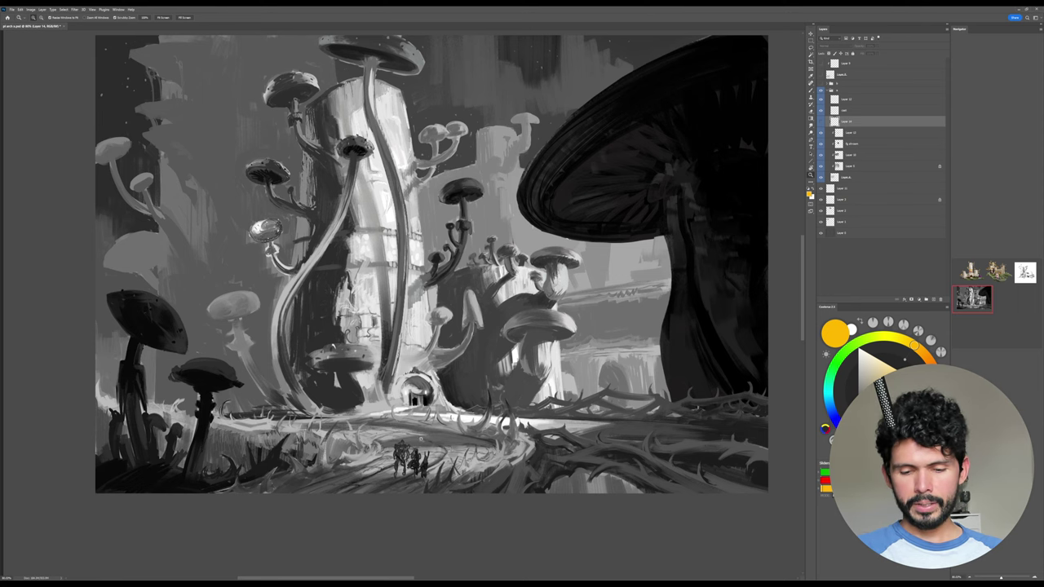
pyautogui.moveTo(481, 348); pyautogui.dragTo(470, 357)
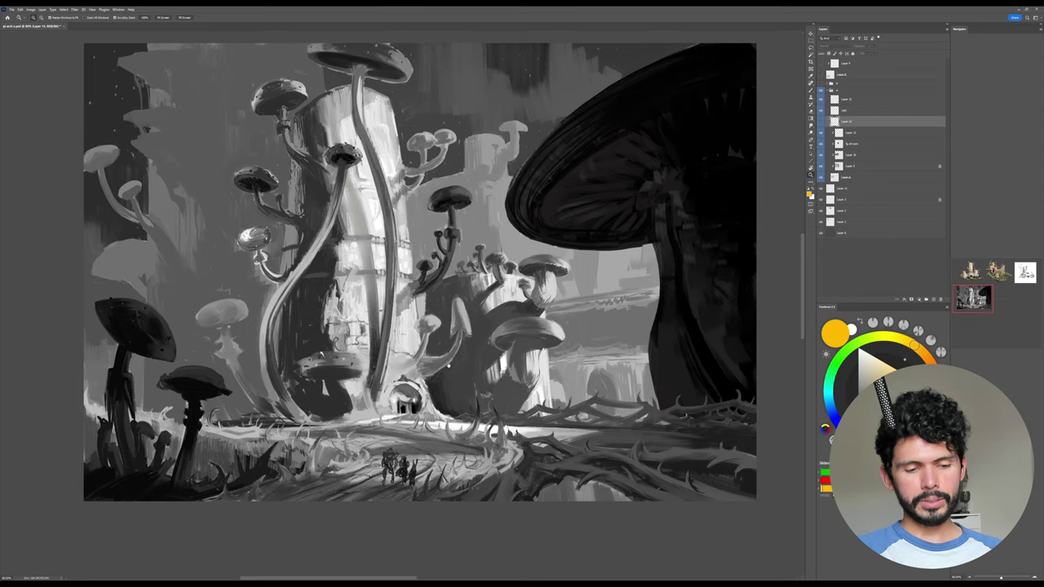
pyautogui.moveTo(483, 318)
pyautogui.mouseDown()
pyautogui.moveTo(495, 316)
pyautogui.moveTo(482, 329)
pyautogui.mouseUp()
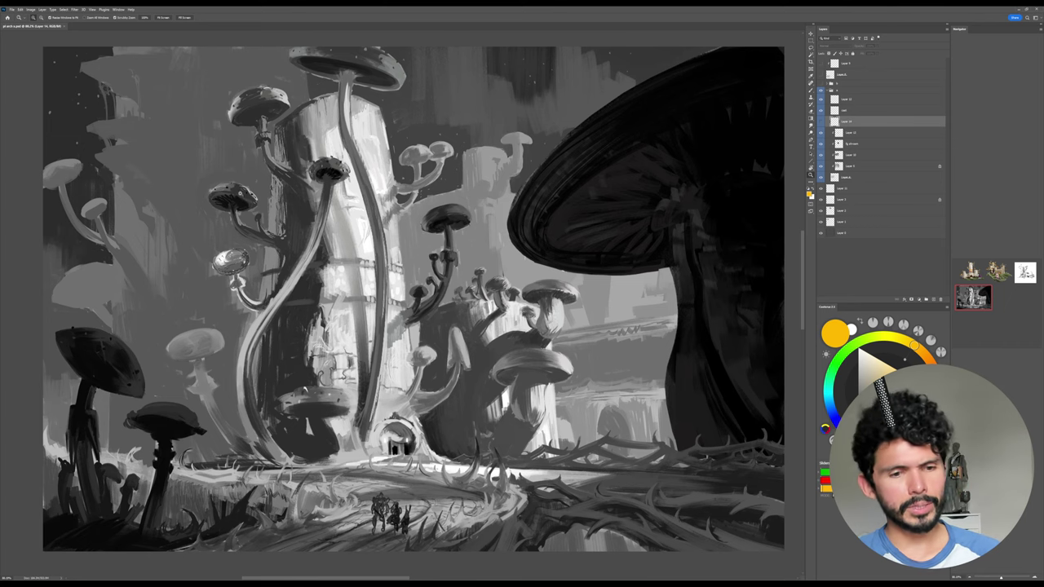
# Show the orange oval again, along with the hidden group and the layers holding the light-grey sketch frame beneath the painting.
pyautogui.moveTo(89, 137); pyautogui.dragTo(55, 135)
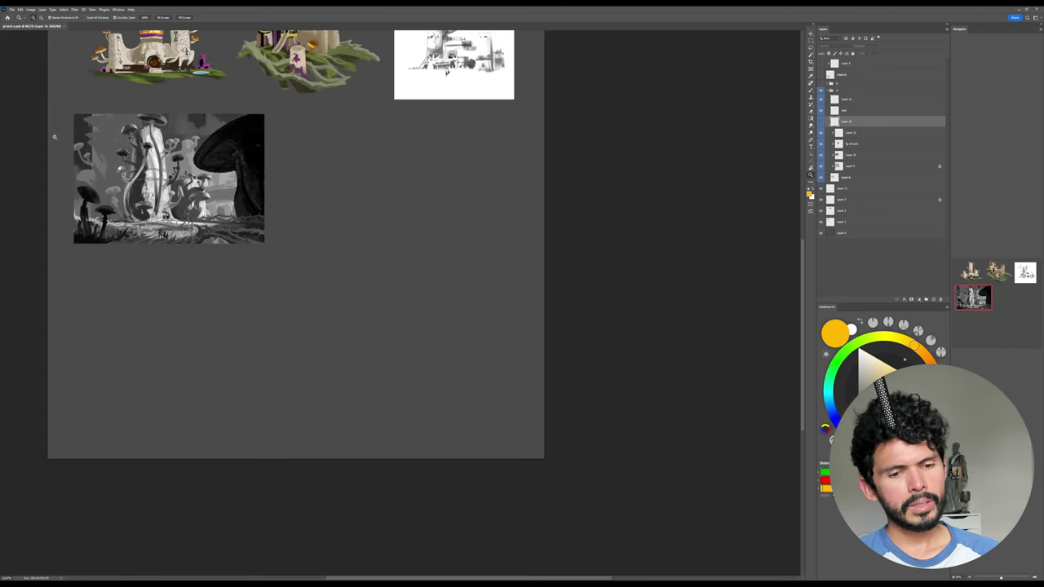
pyautogui.moveTo(272, 97); pyautogui.dragTo(302, 202)
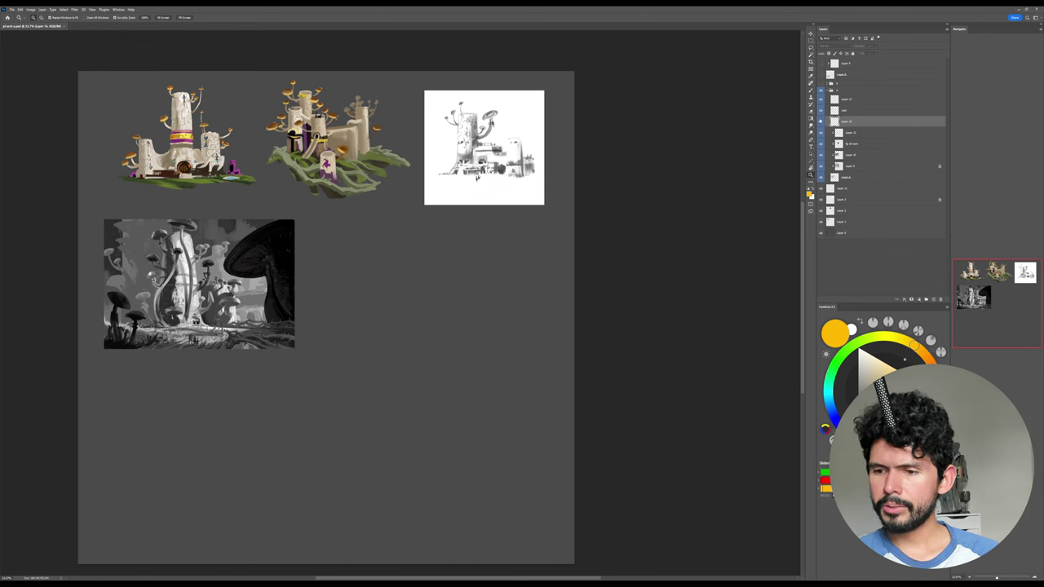
pyautogui.moveTo(233, 320); pyautogui.dragTo(244, 317)
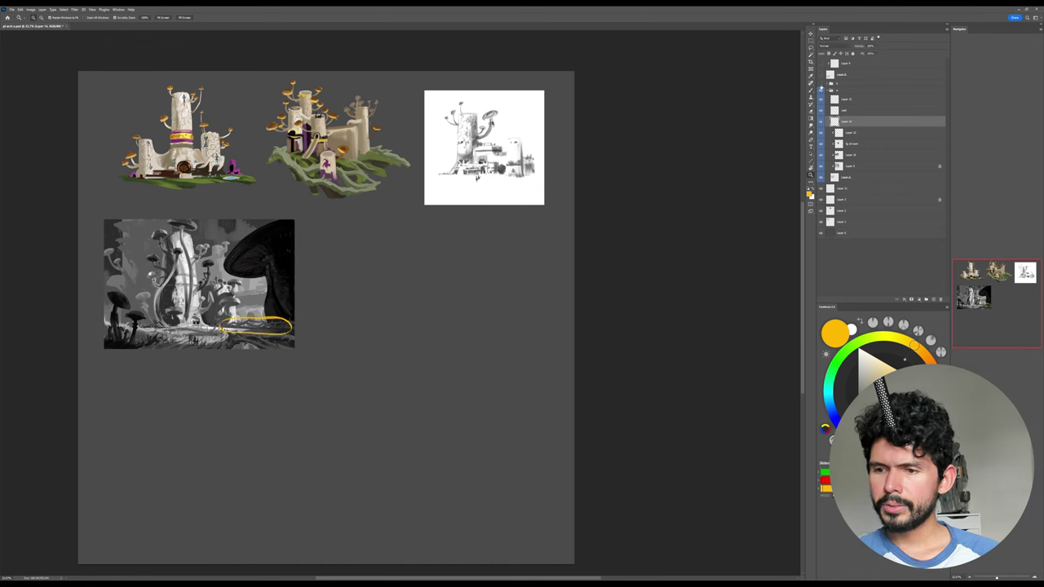
pyautogui.moveTo(820, 83); pyautogui.dragTo(821, 64)
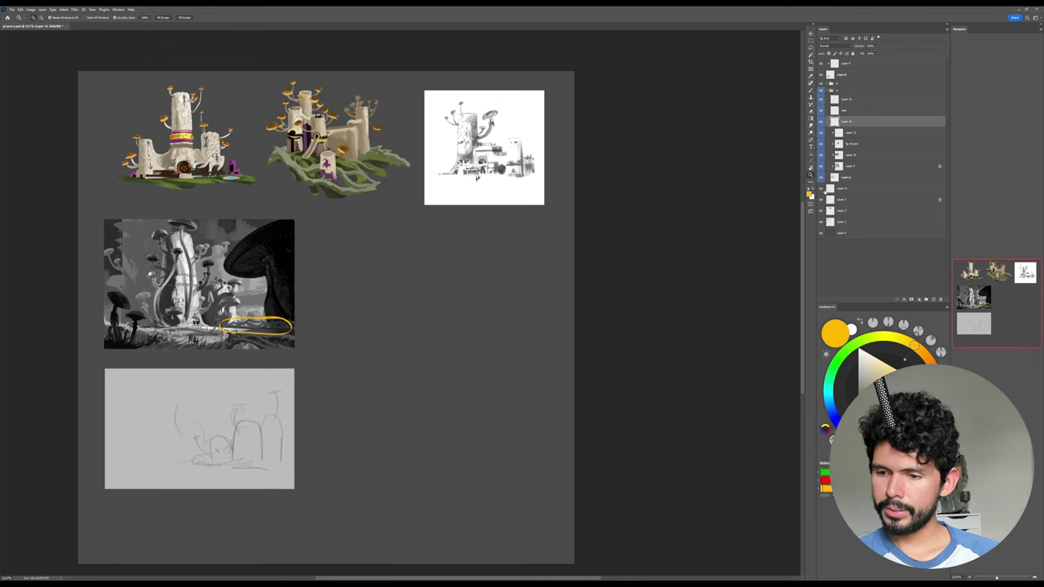
# Switch individual layers below the painting group off and on to check what each one contains.
pyautogui.click(823, 188)
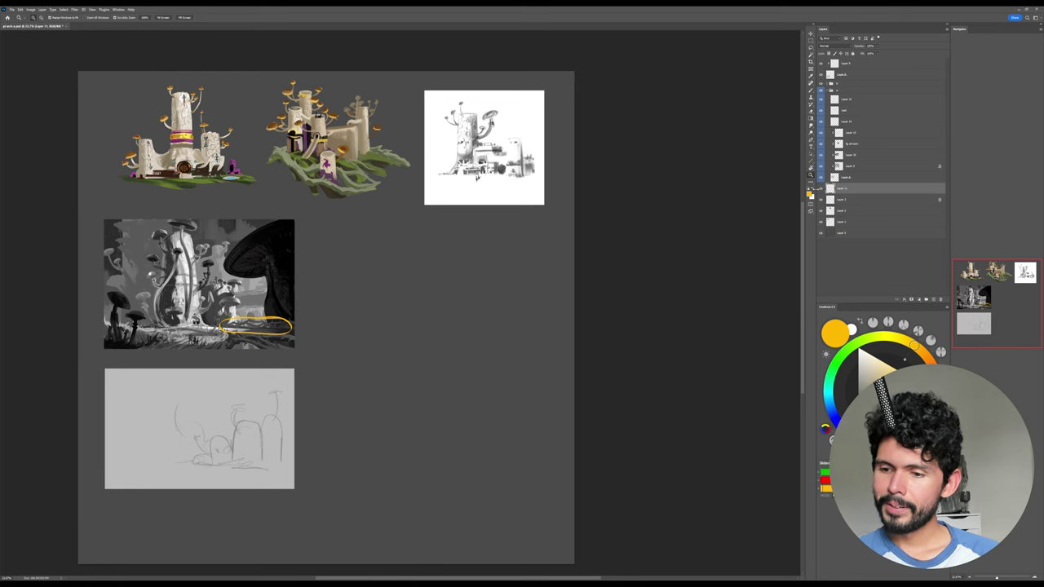
pyautogui.keyDown('alt'); pyautogui.click(821, 189); pyautogui.keyUp('alt')
pyautogui.keyDown('alt'); pyautogui.click(821, 189); pyautogui.keyUp('alt')
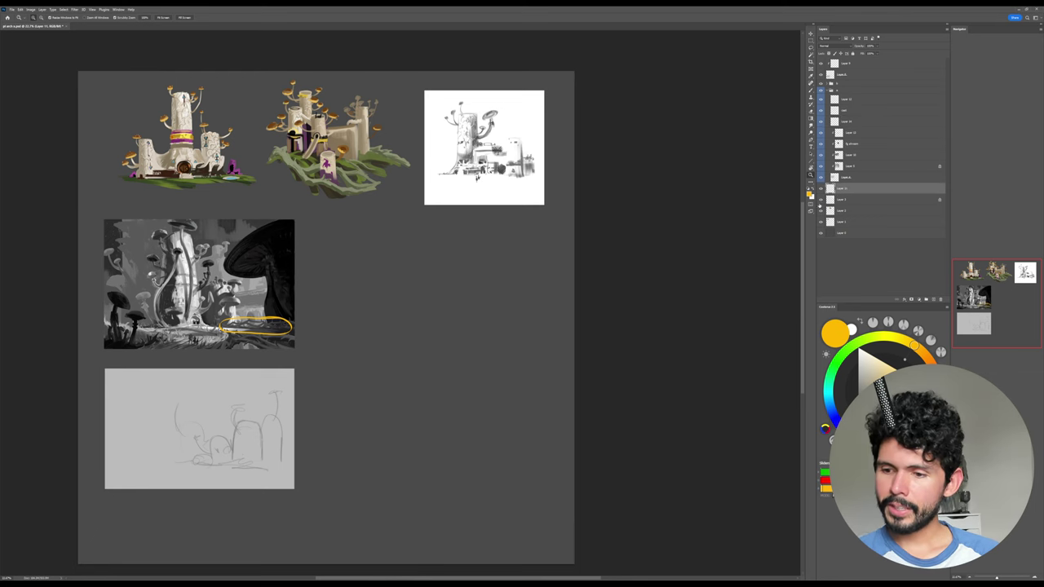
pyautogui.click(821, 222)
pyautogui.click(821, 222)
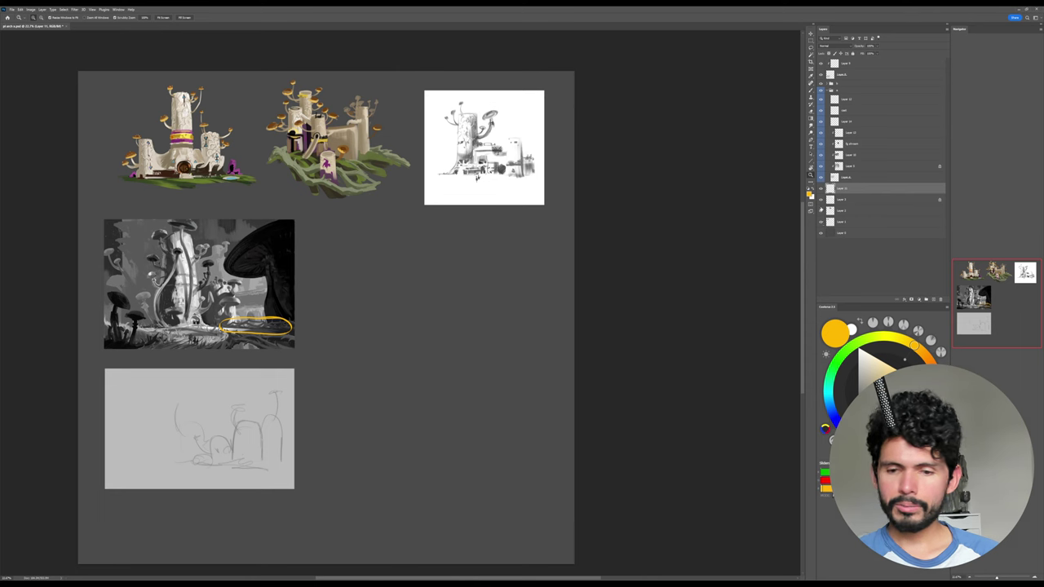
# Select the locked layer below the painting group, dismiss its Layer Style options without changes, and save the document.
pyautogui.doubleClick(830, 199)
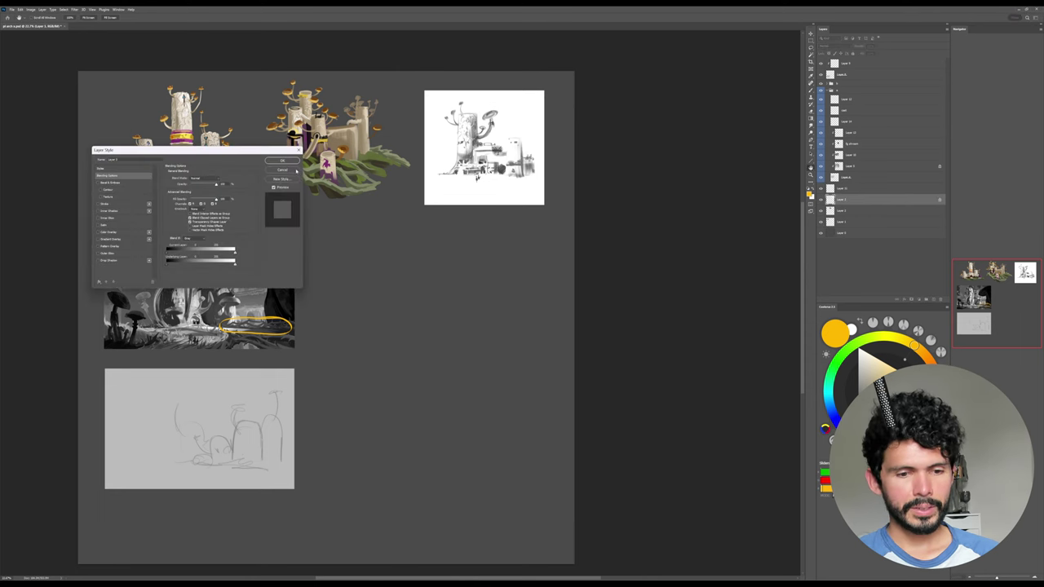
pyautogui.click(297, 169)
pyautogui.scroll(2, 235, 270)
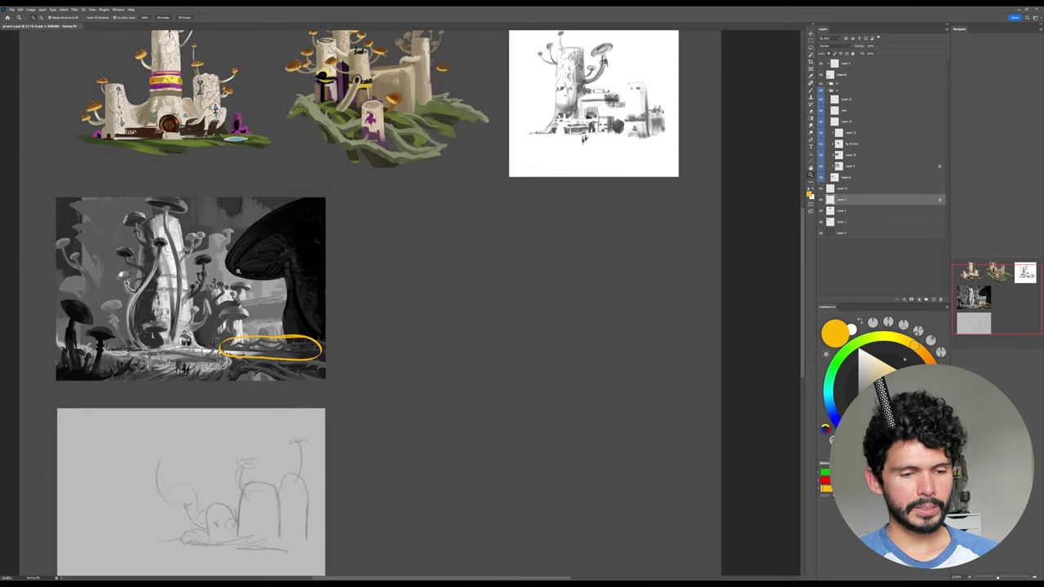
pyautogui.scroll(3, 236, 271)
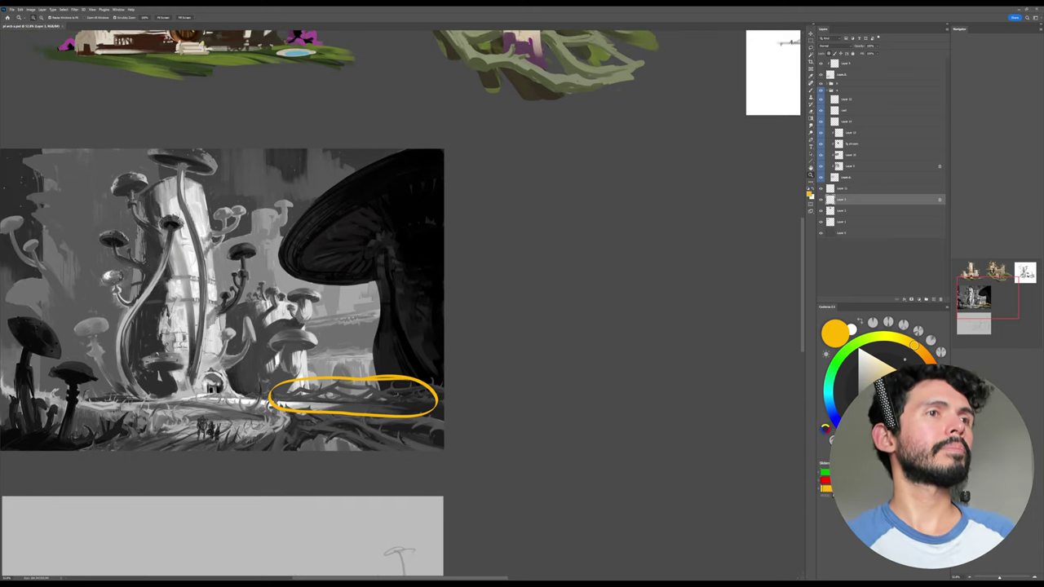